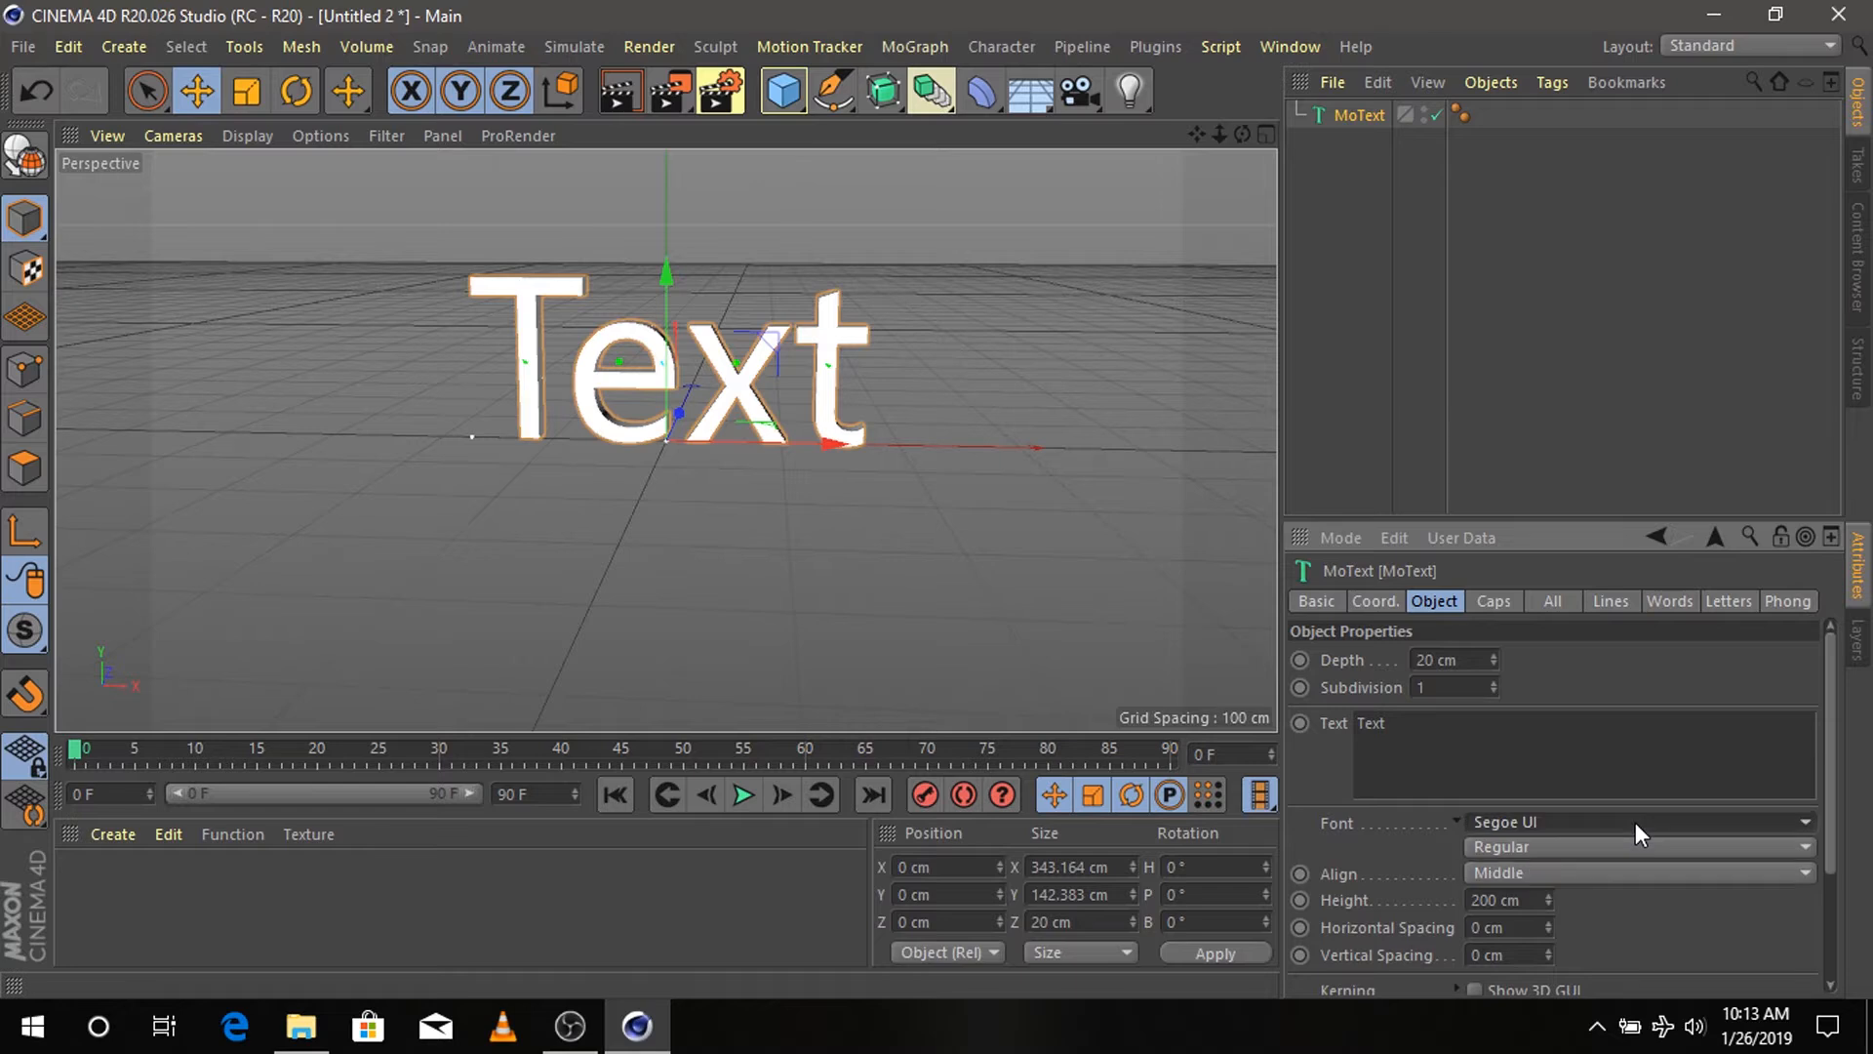
- Set the MoText object's font to Cyberdyne
click(1635, 822)
scroll(1789, 575, up, 20)
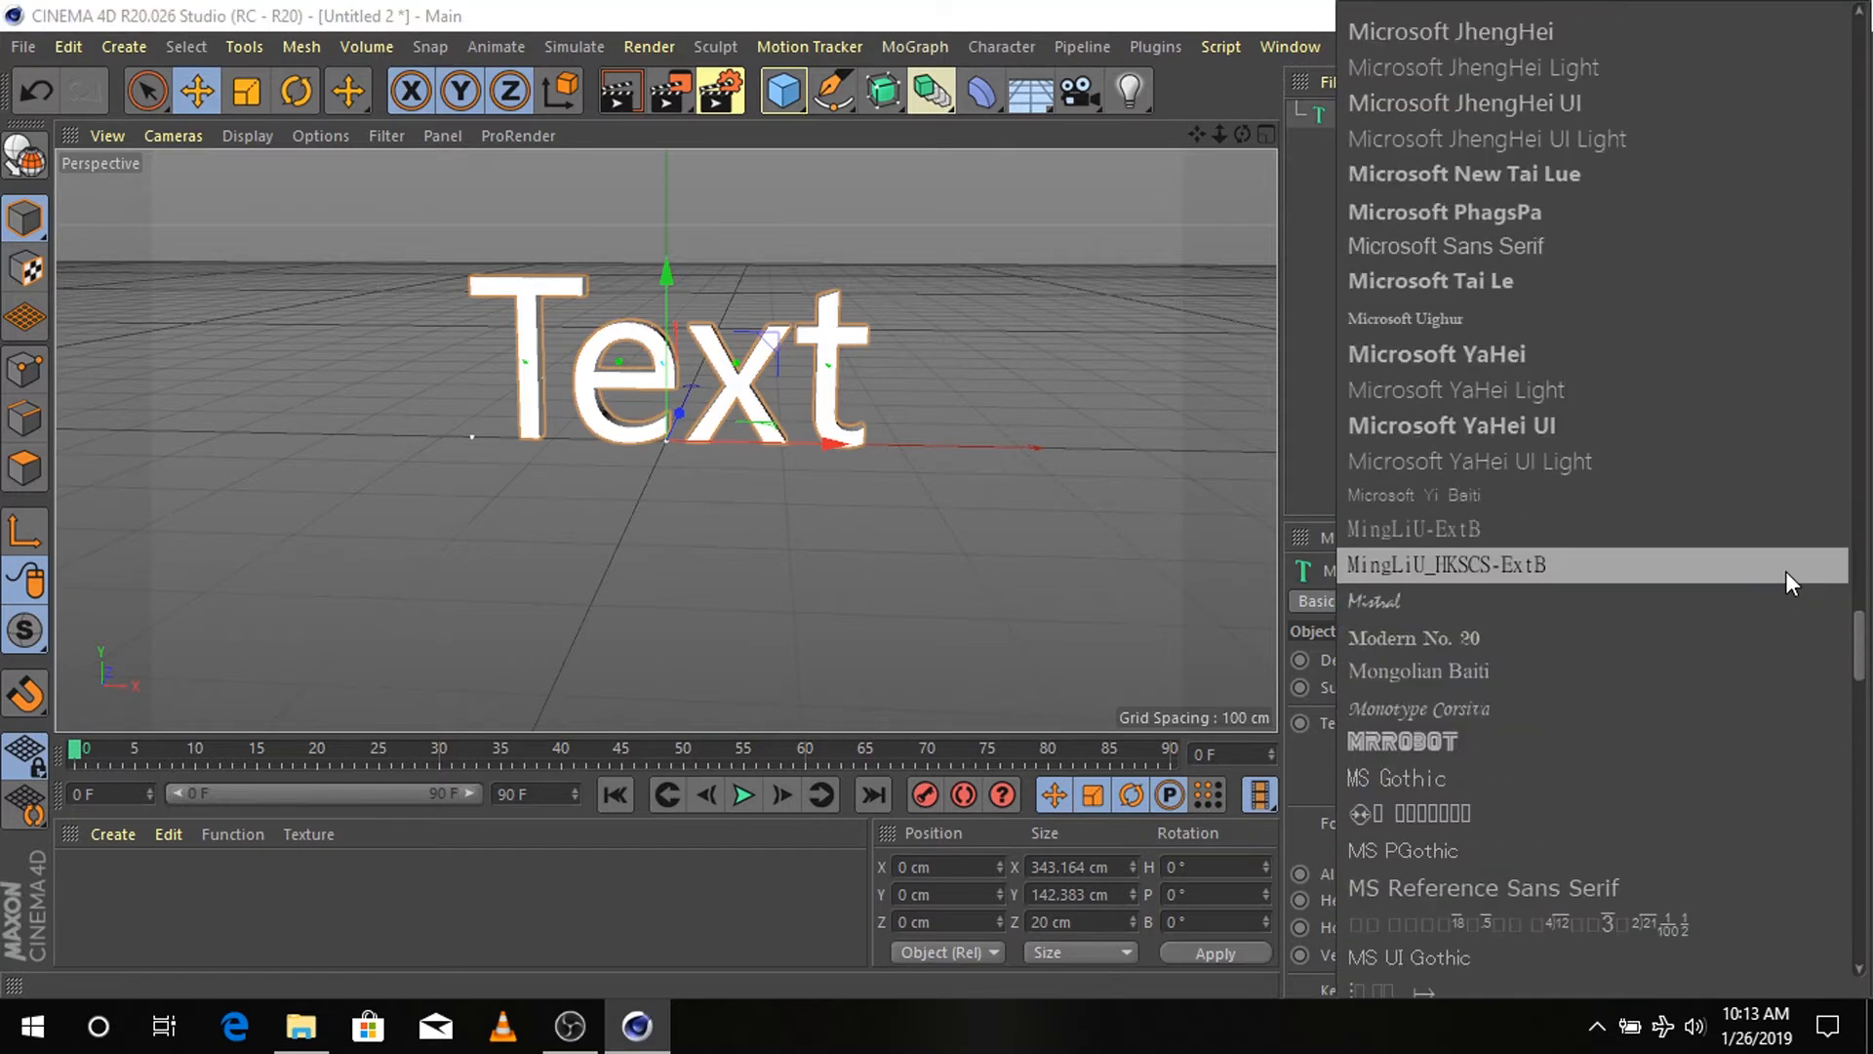
scroll(1789, 578, up, 15)
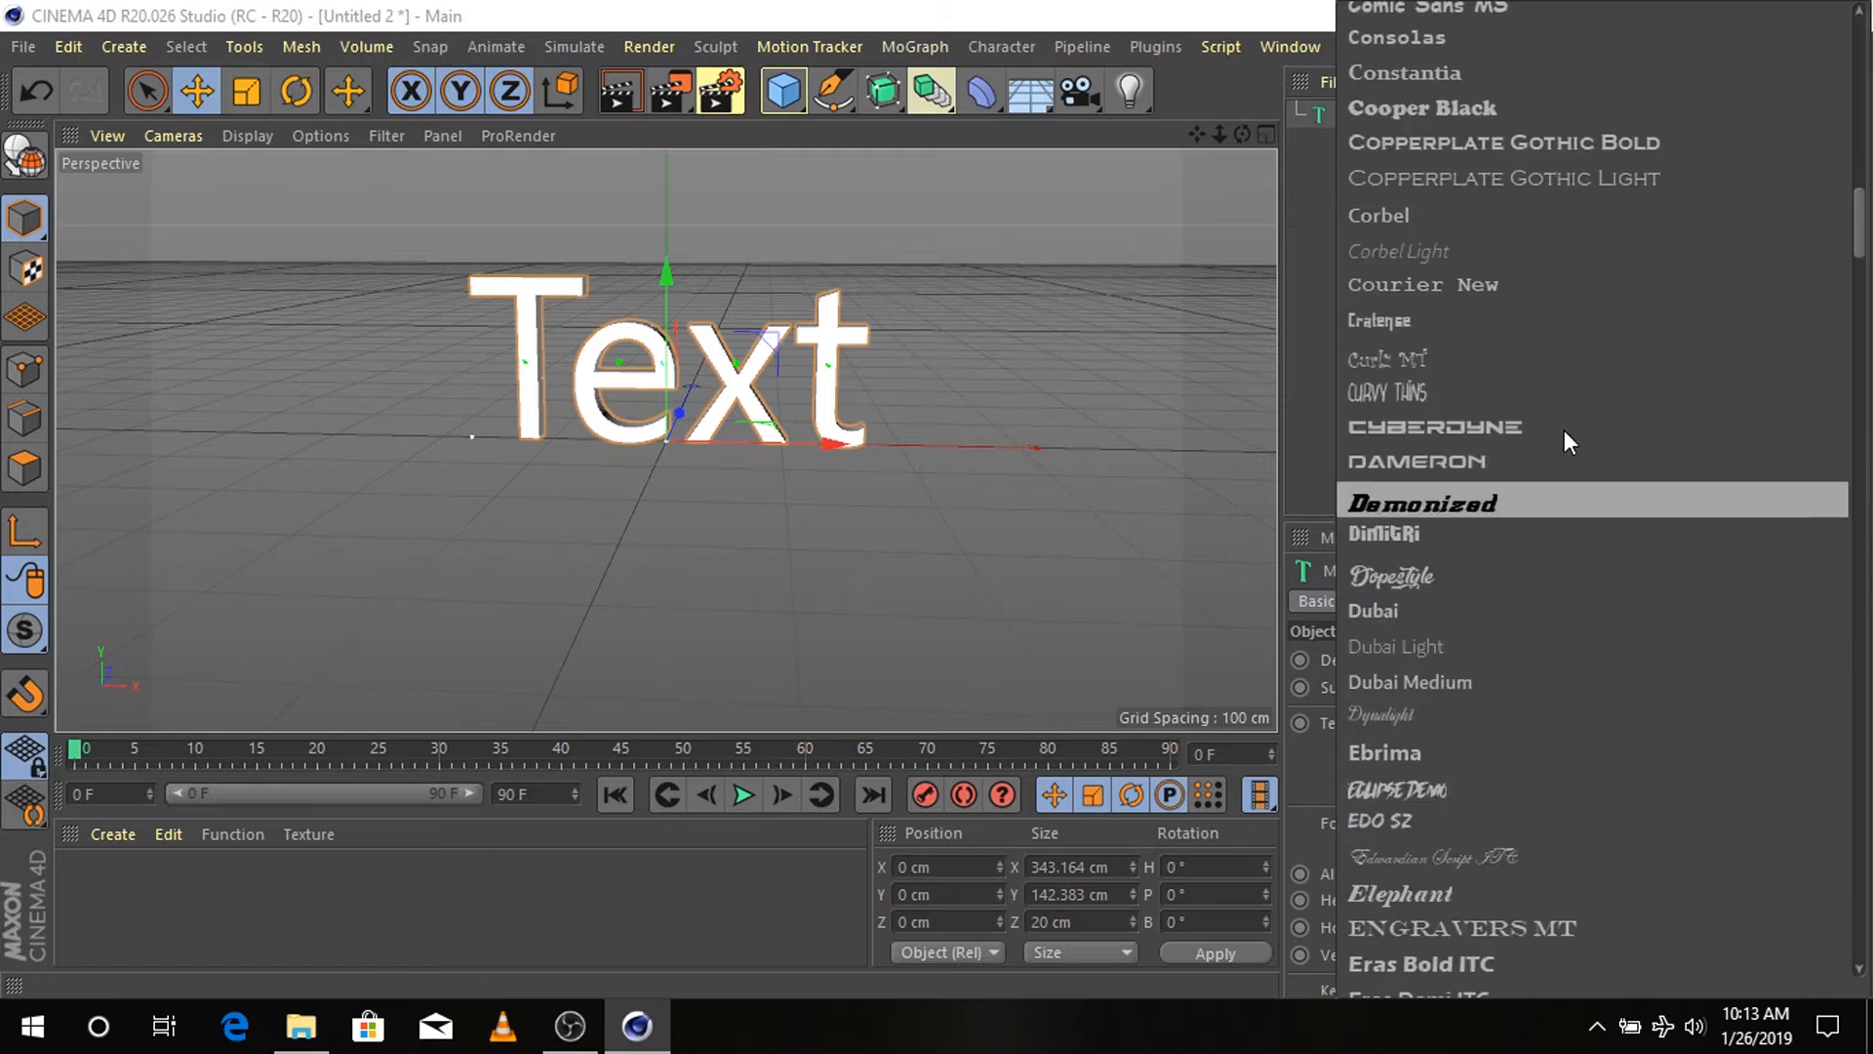
click(1477, 429)
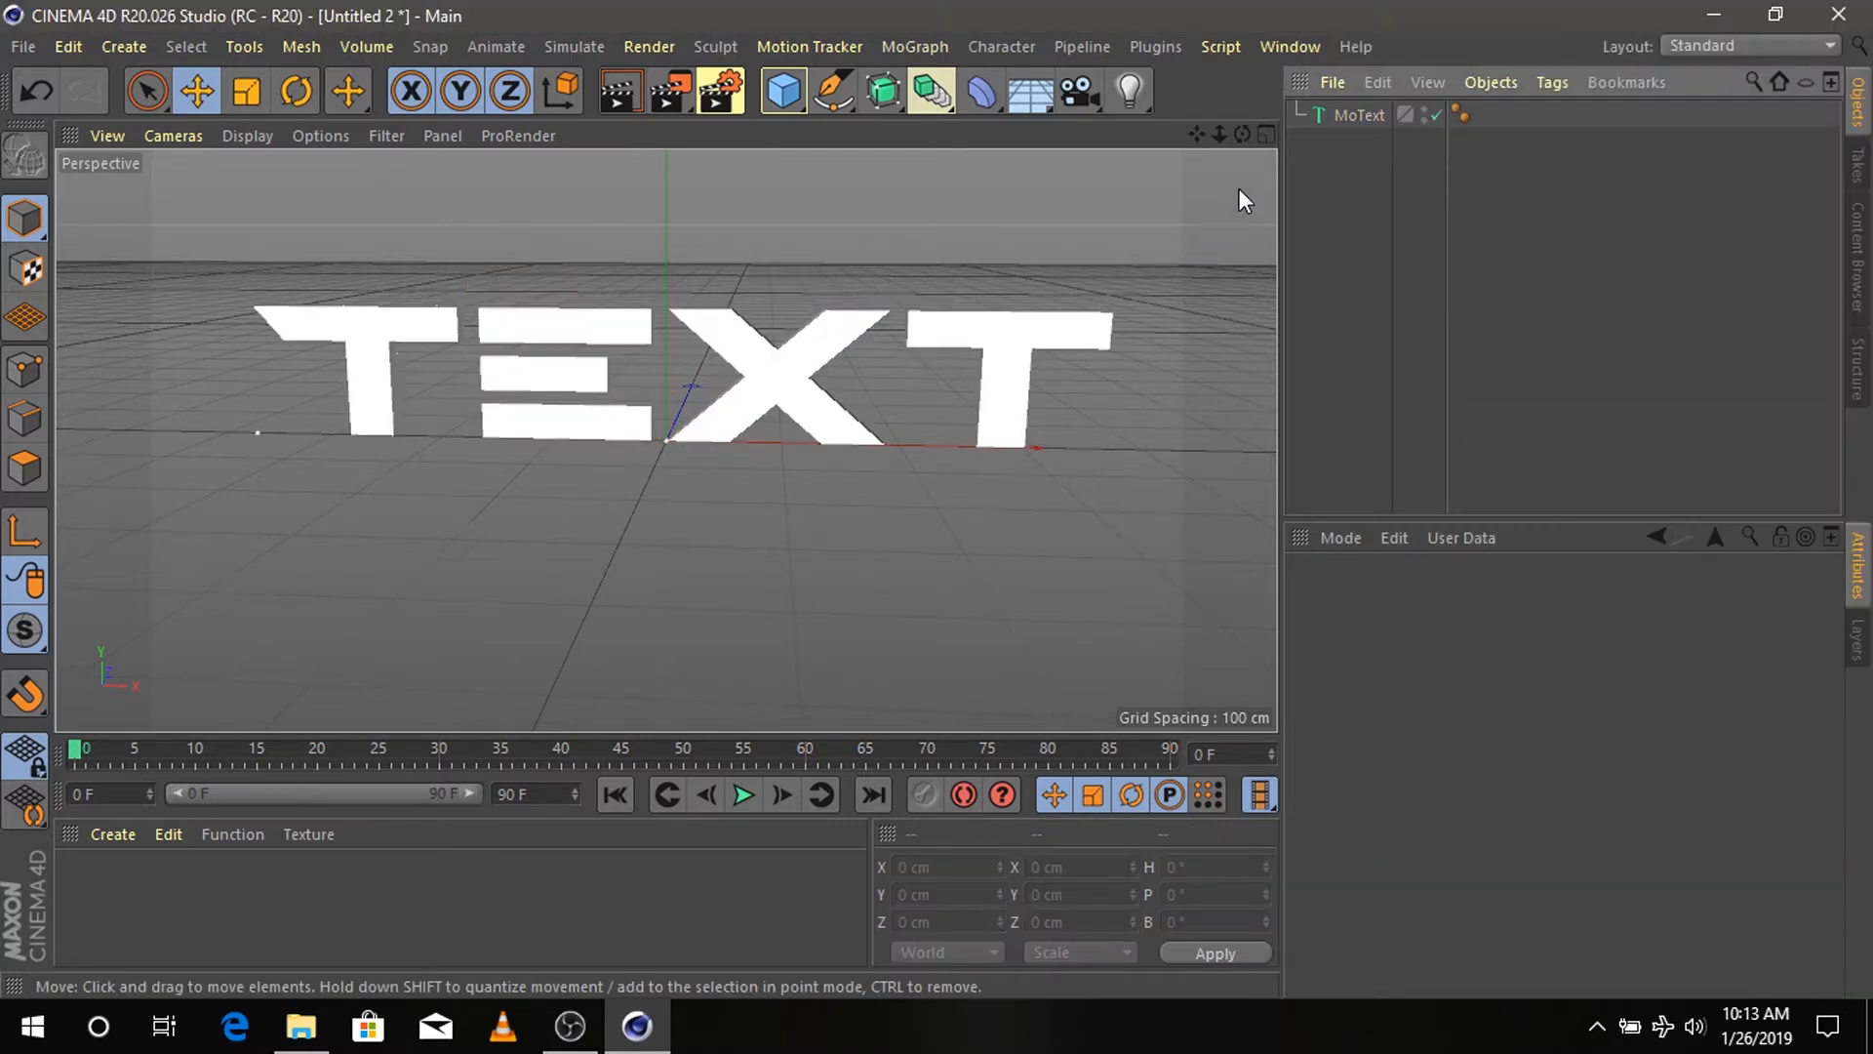
- Set the extrusion depth of the MoText object to 100 cm
drag(1241, 134, 1242, 156)
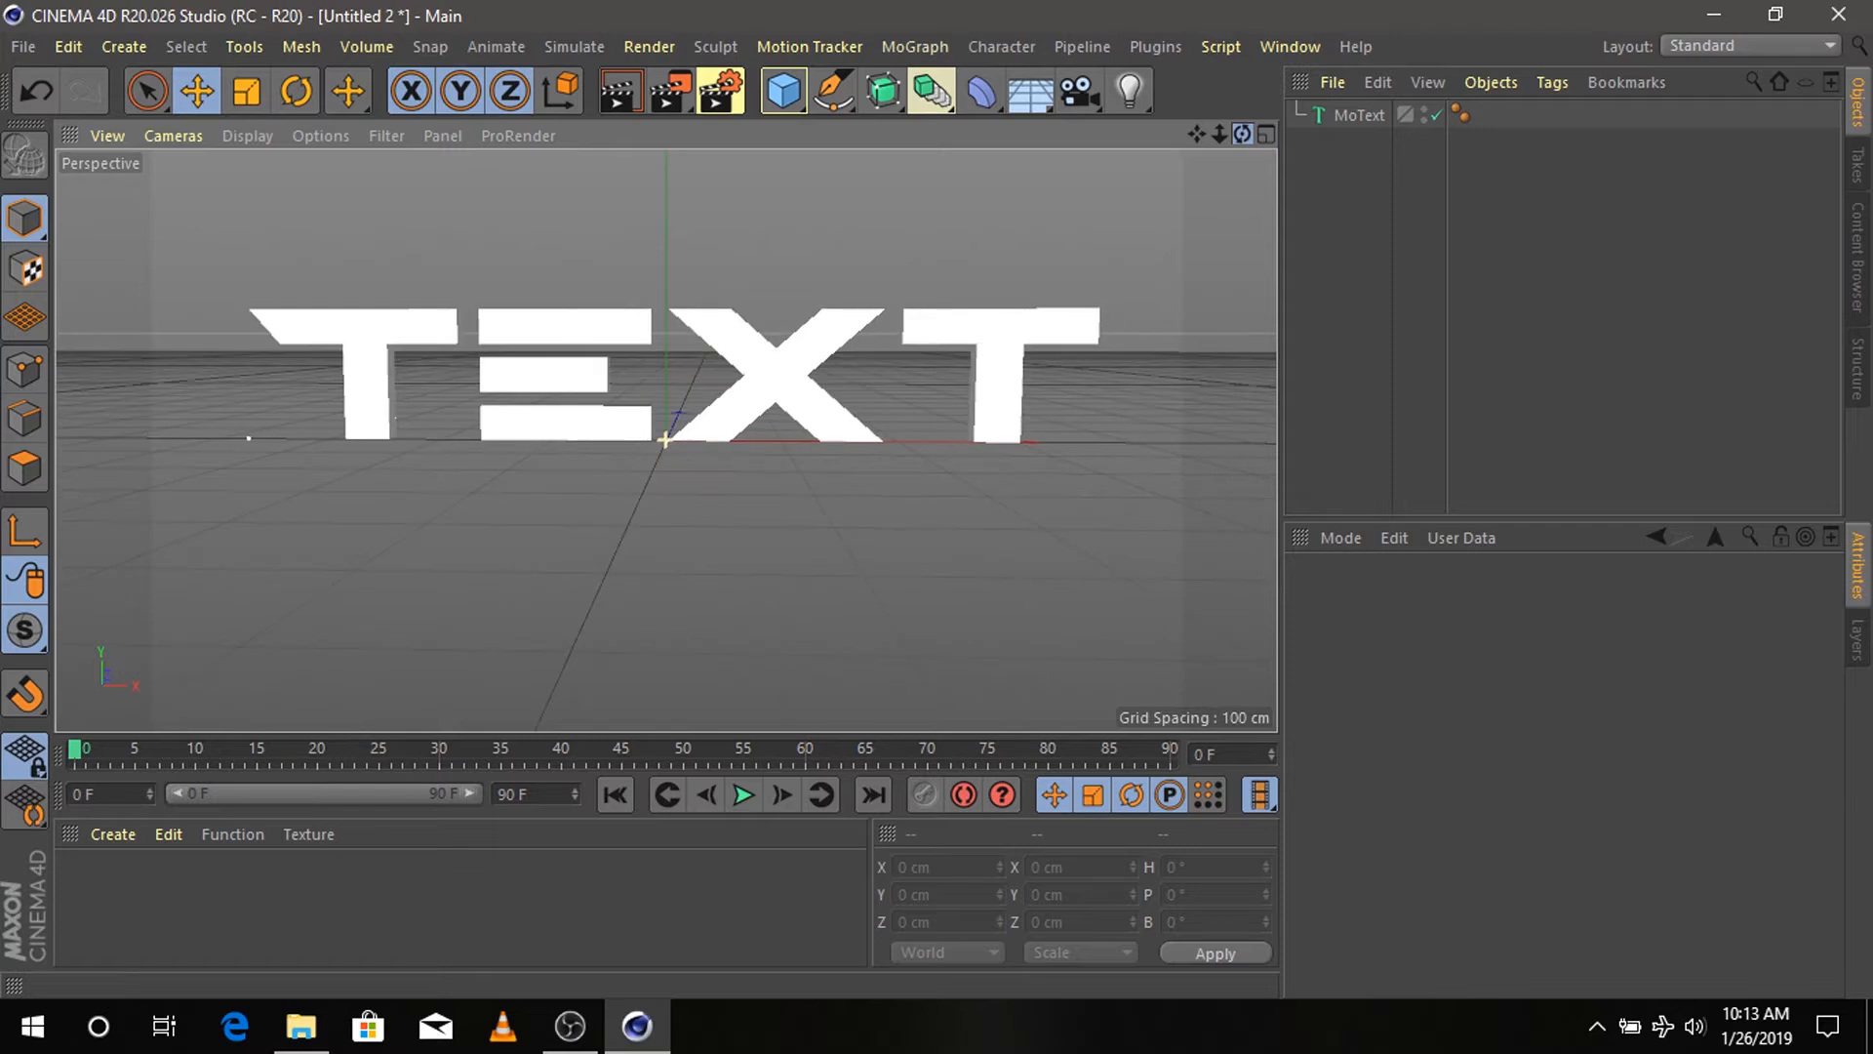
double_click(1352, 116)
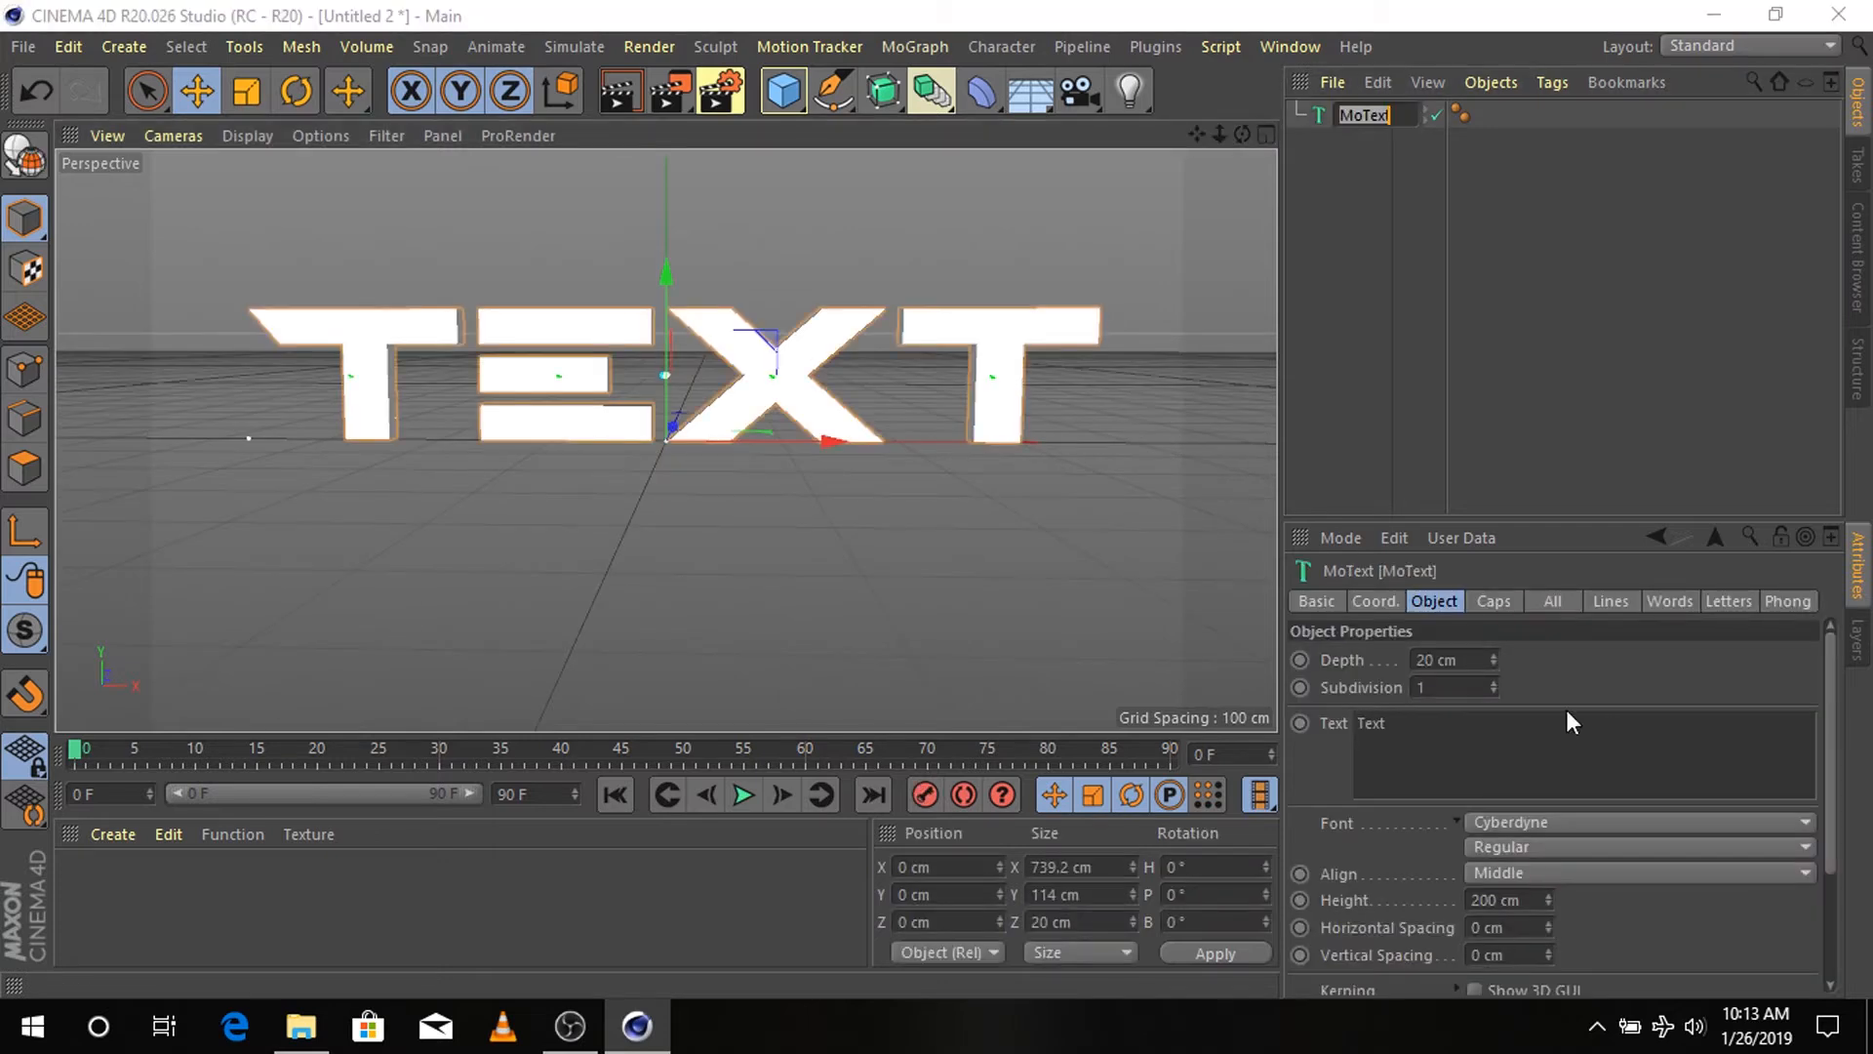
click(1633, 673)
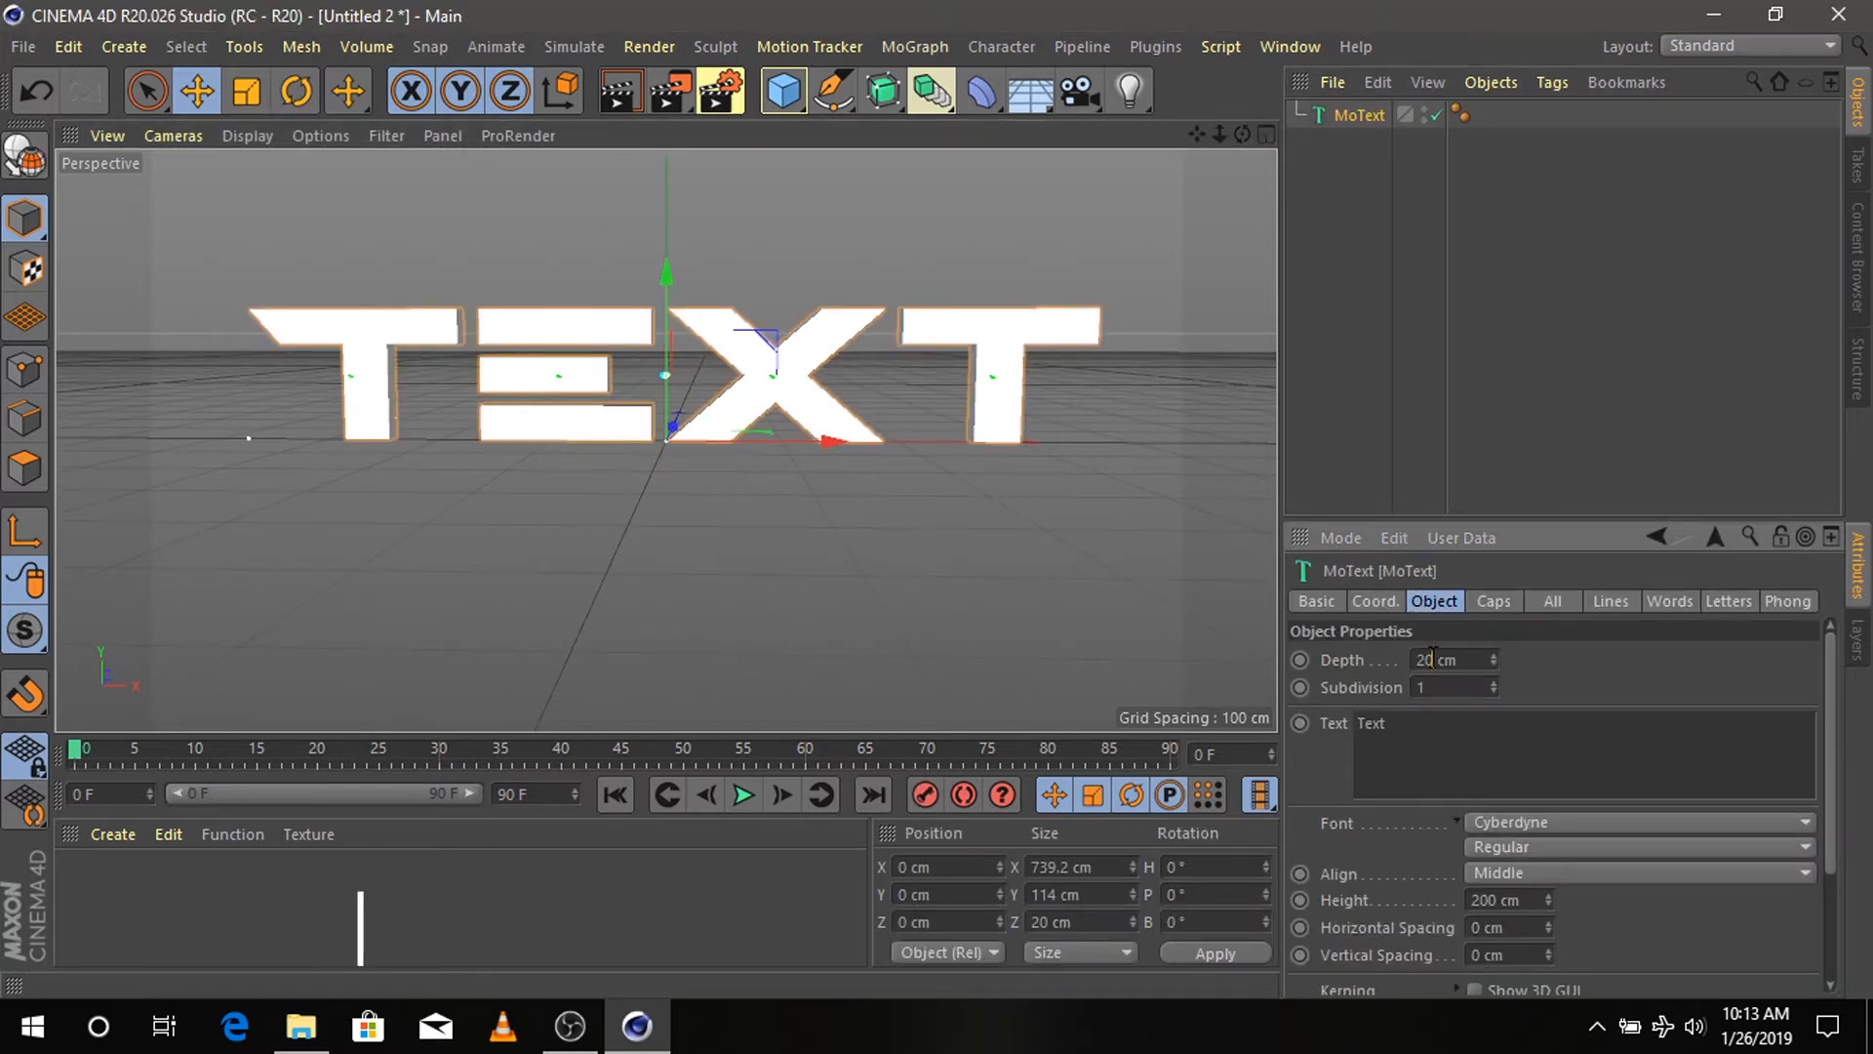
click(1432, 660)
key(BackSpace)
key(BackSpace)
text(100)
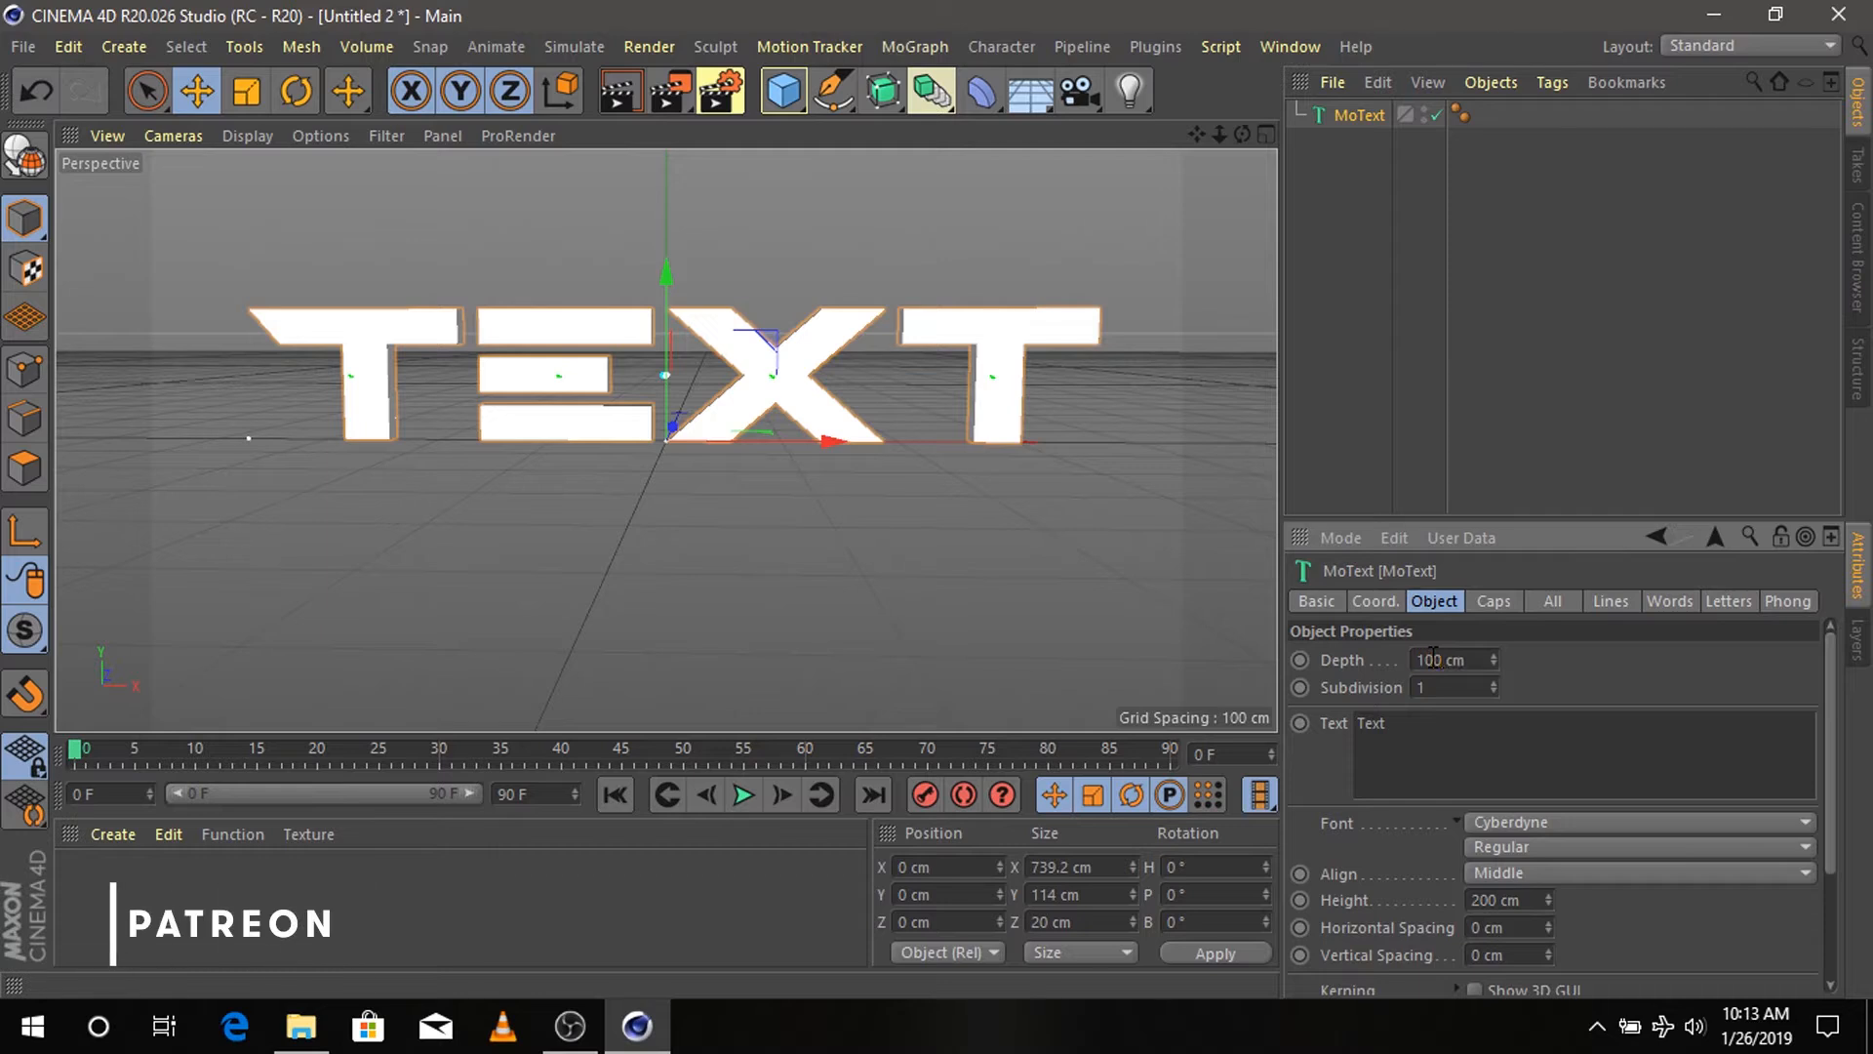
key(Return)
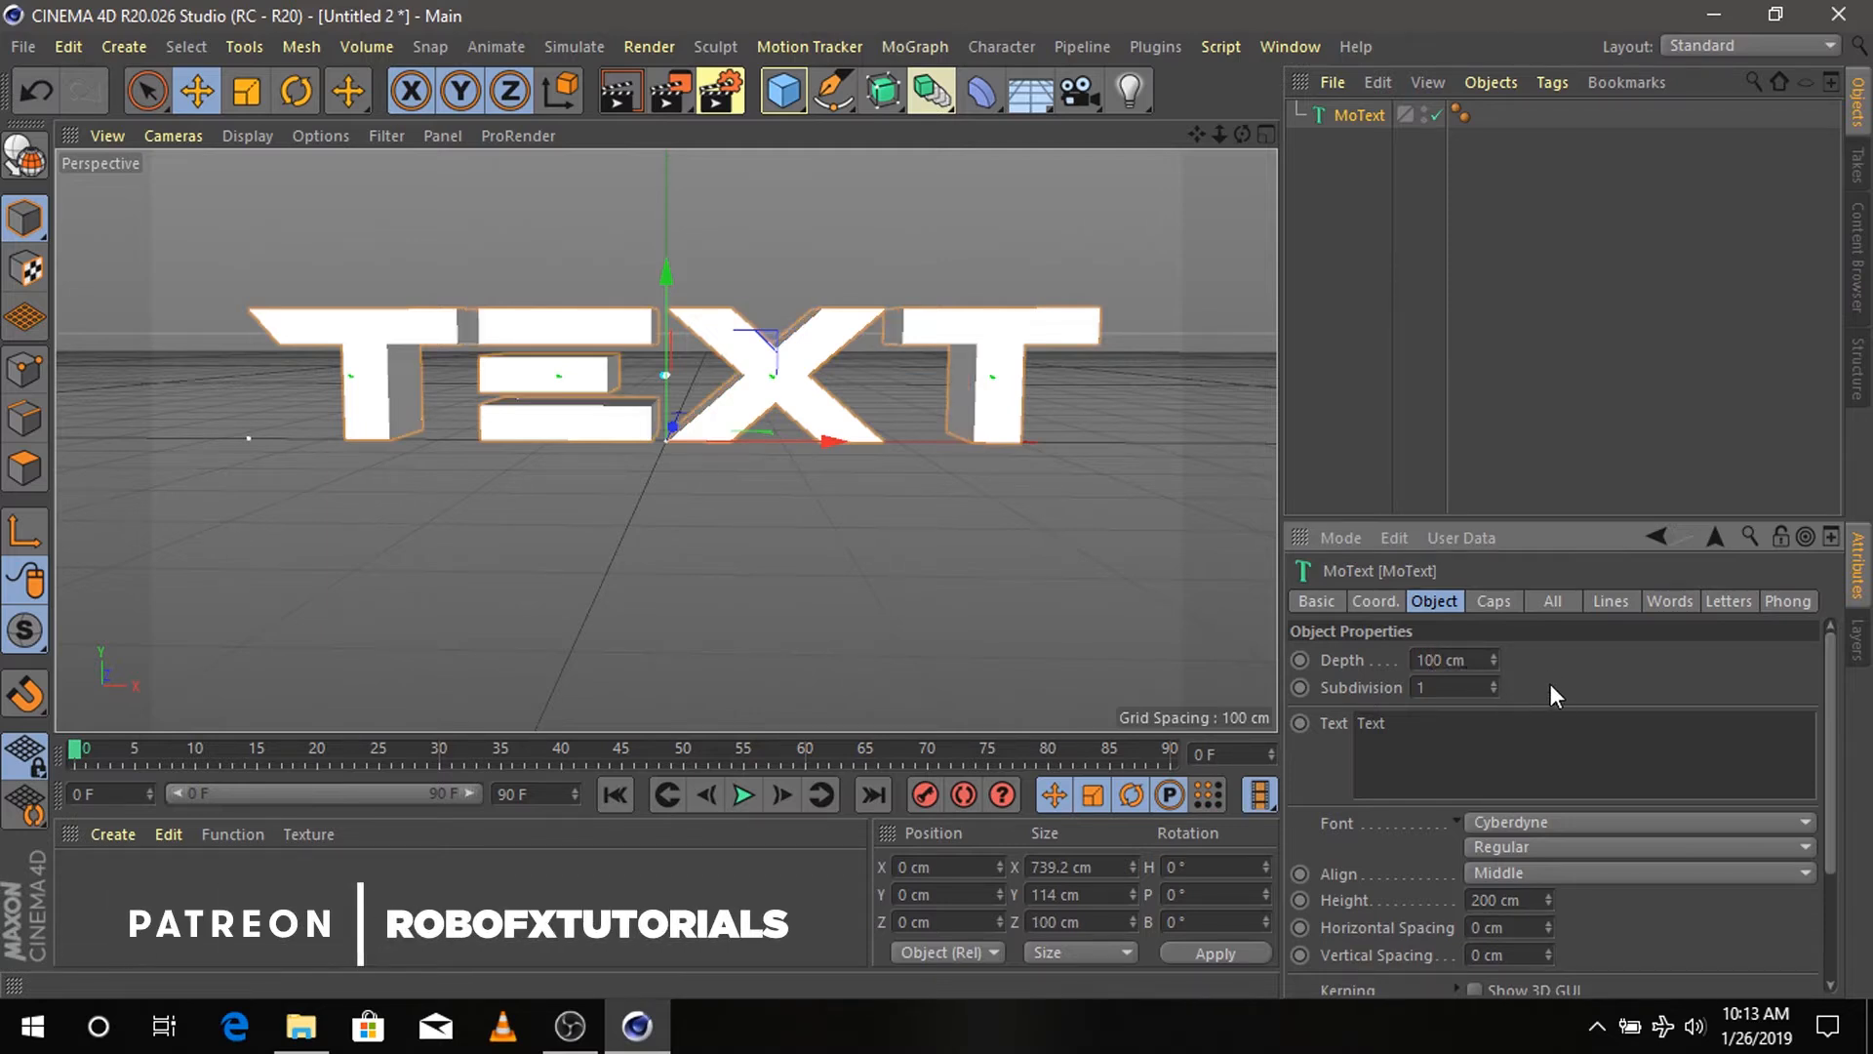
- Replace the MoText object's text with DRIVE
key(BackSpace)
key(BackSpace)
key(BackSpace)
key(BackSpace)
text(DRIVE)
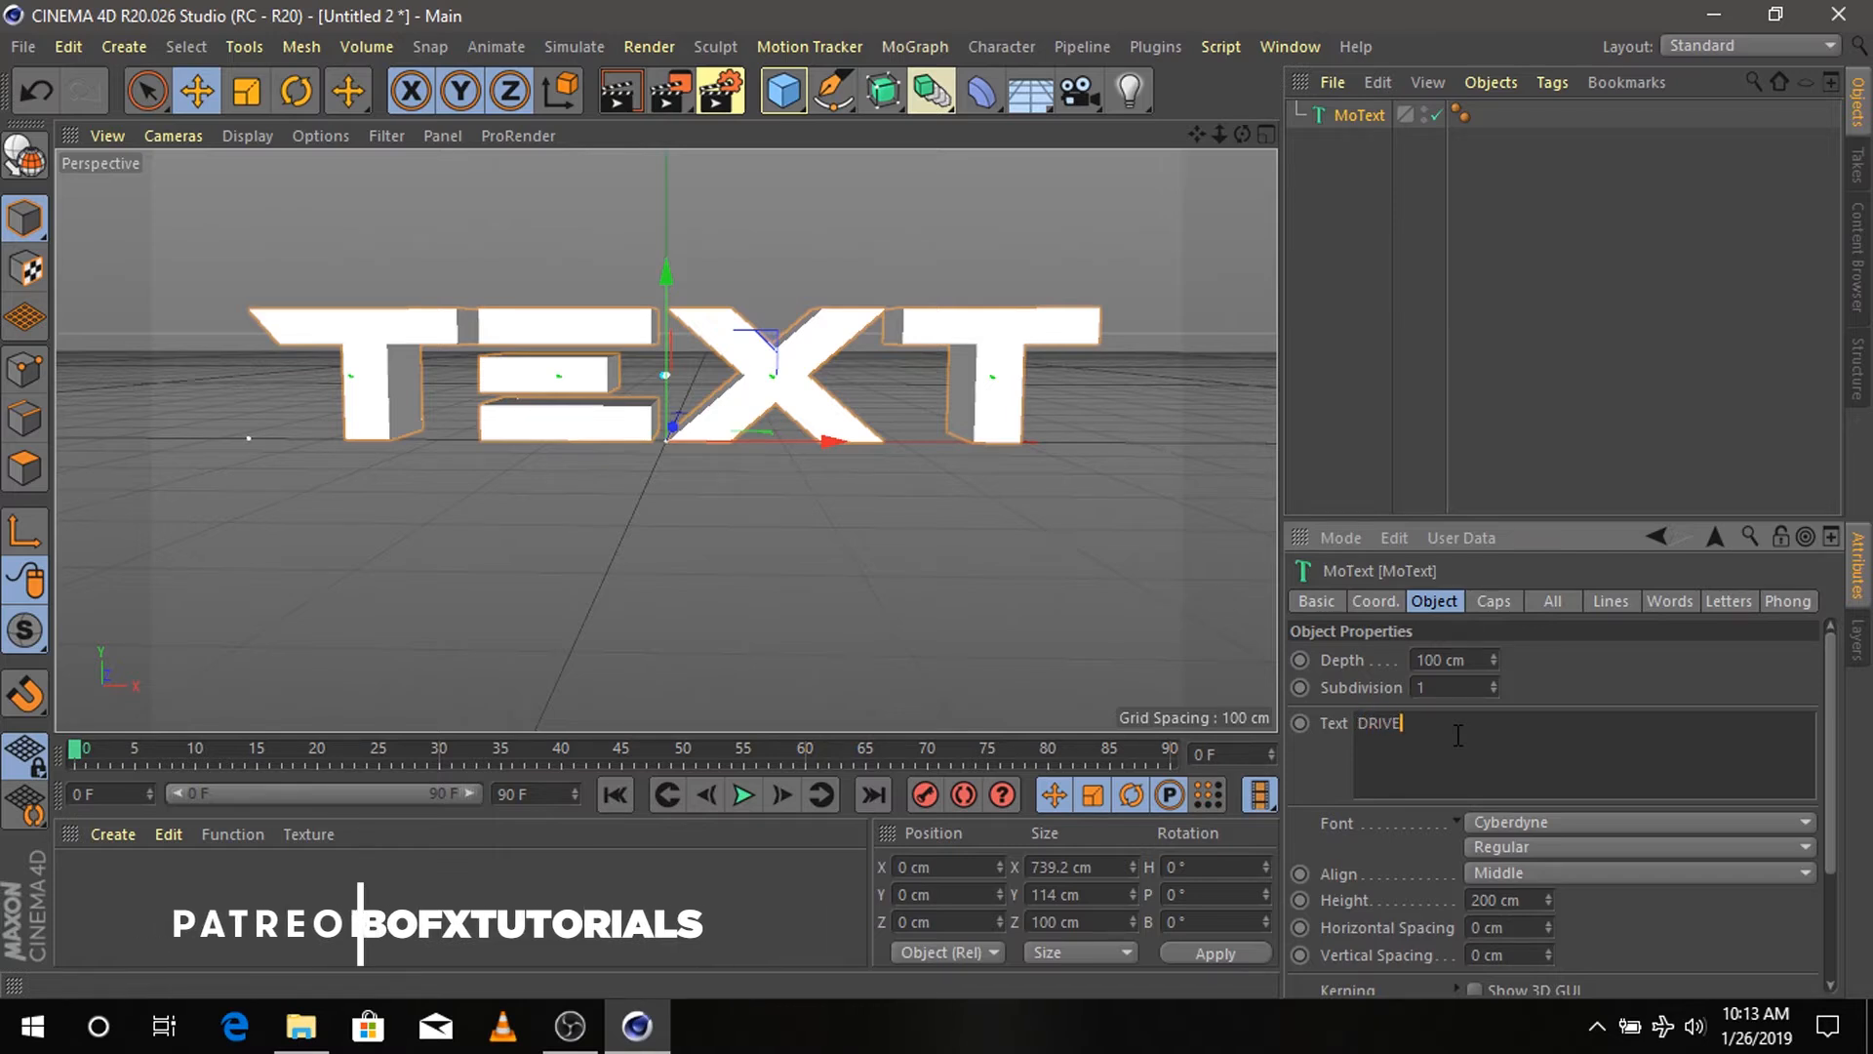
click(1334, 775)
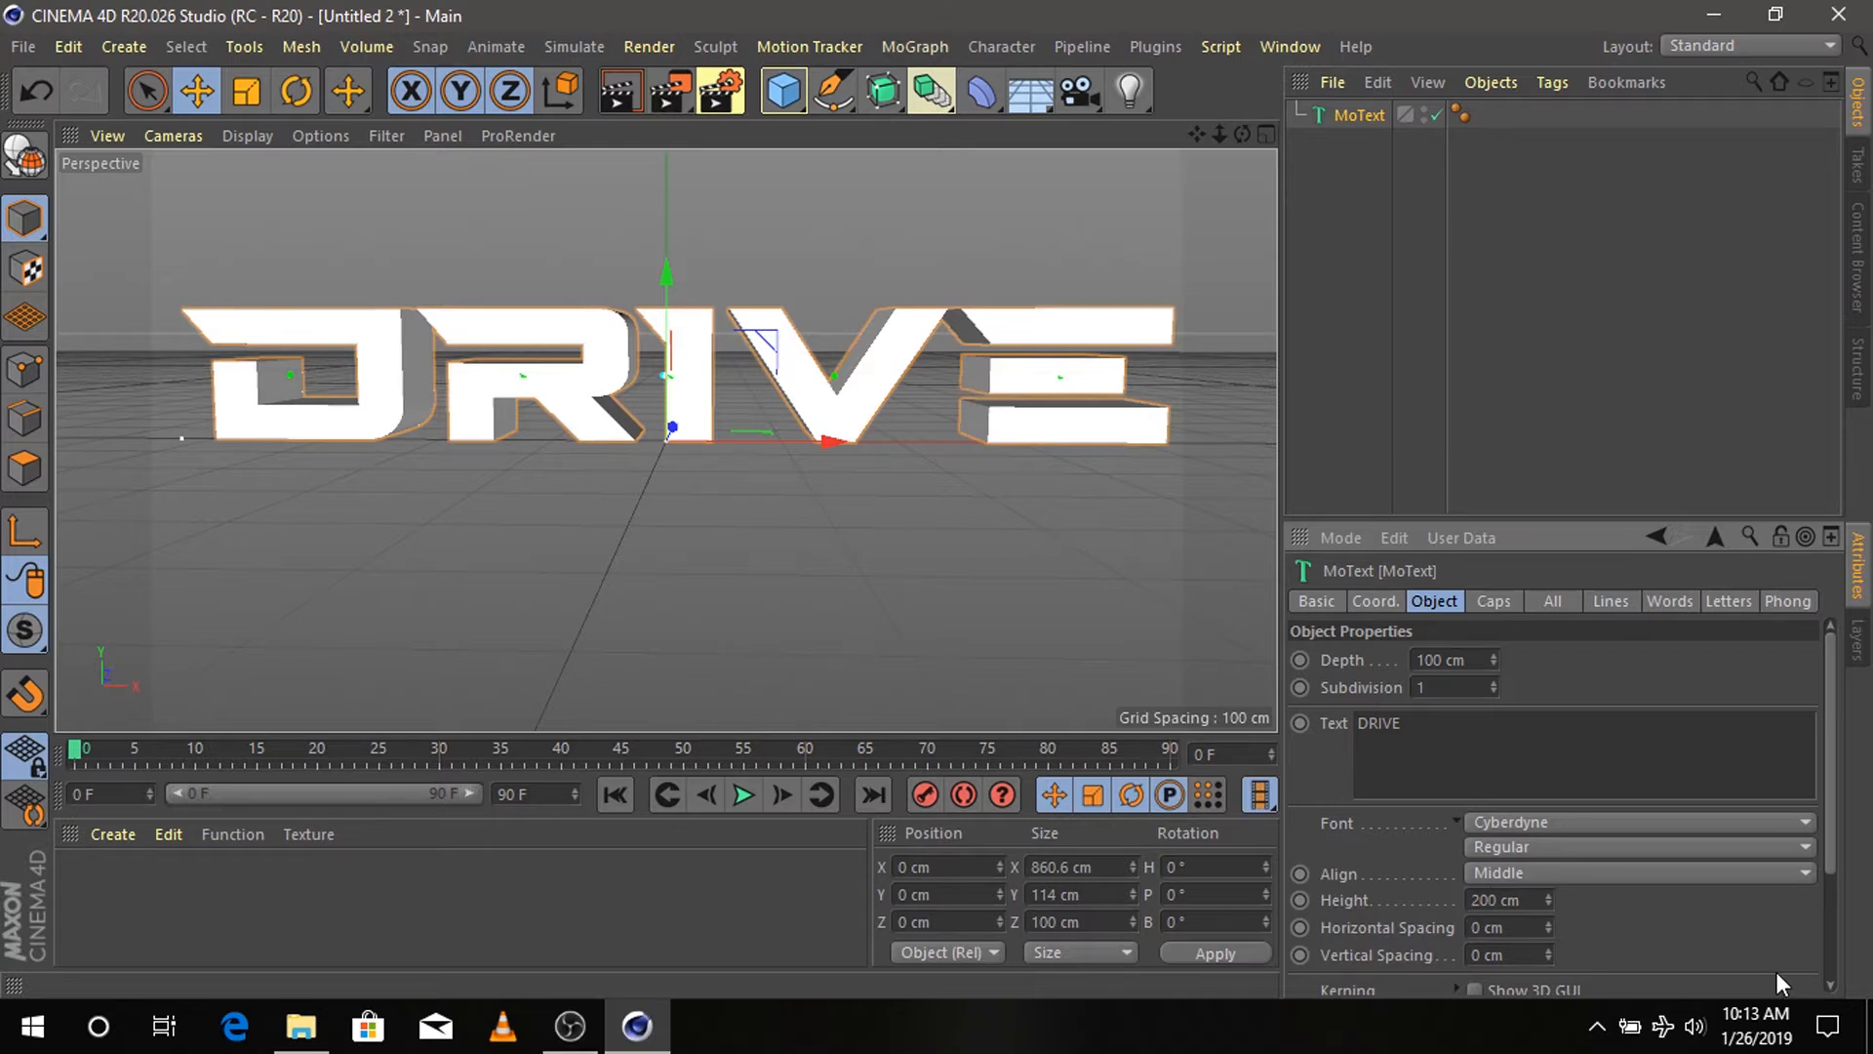
- Set the height of the DRIVE text to 250 cm
key(BackSpace)
text(5)
key(Return)
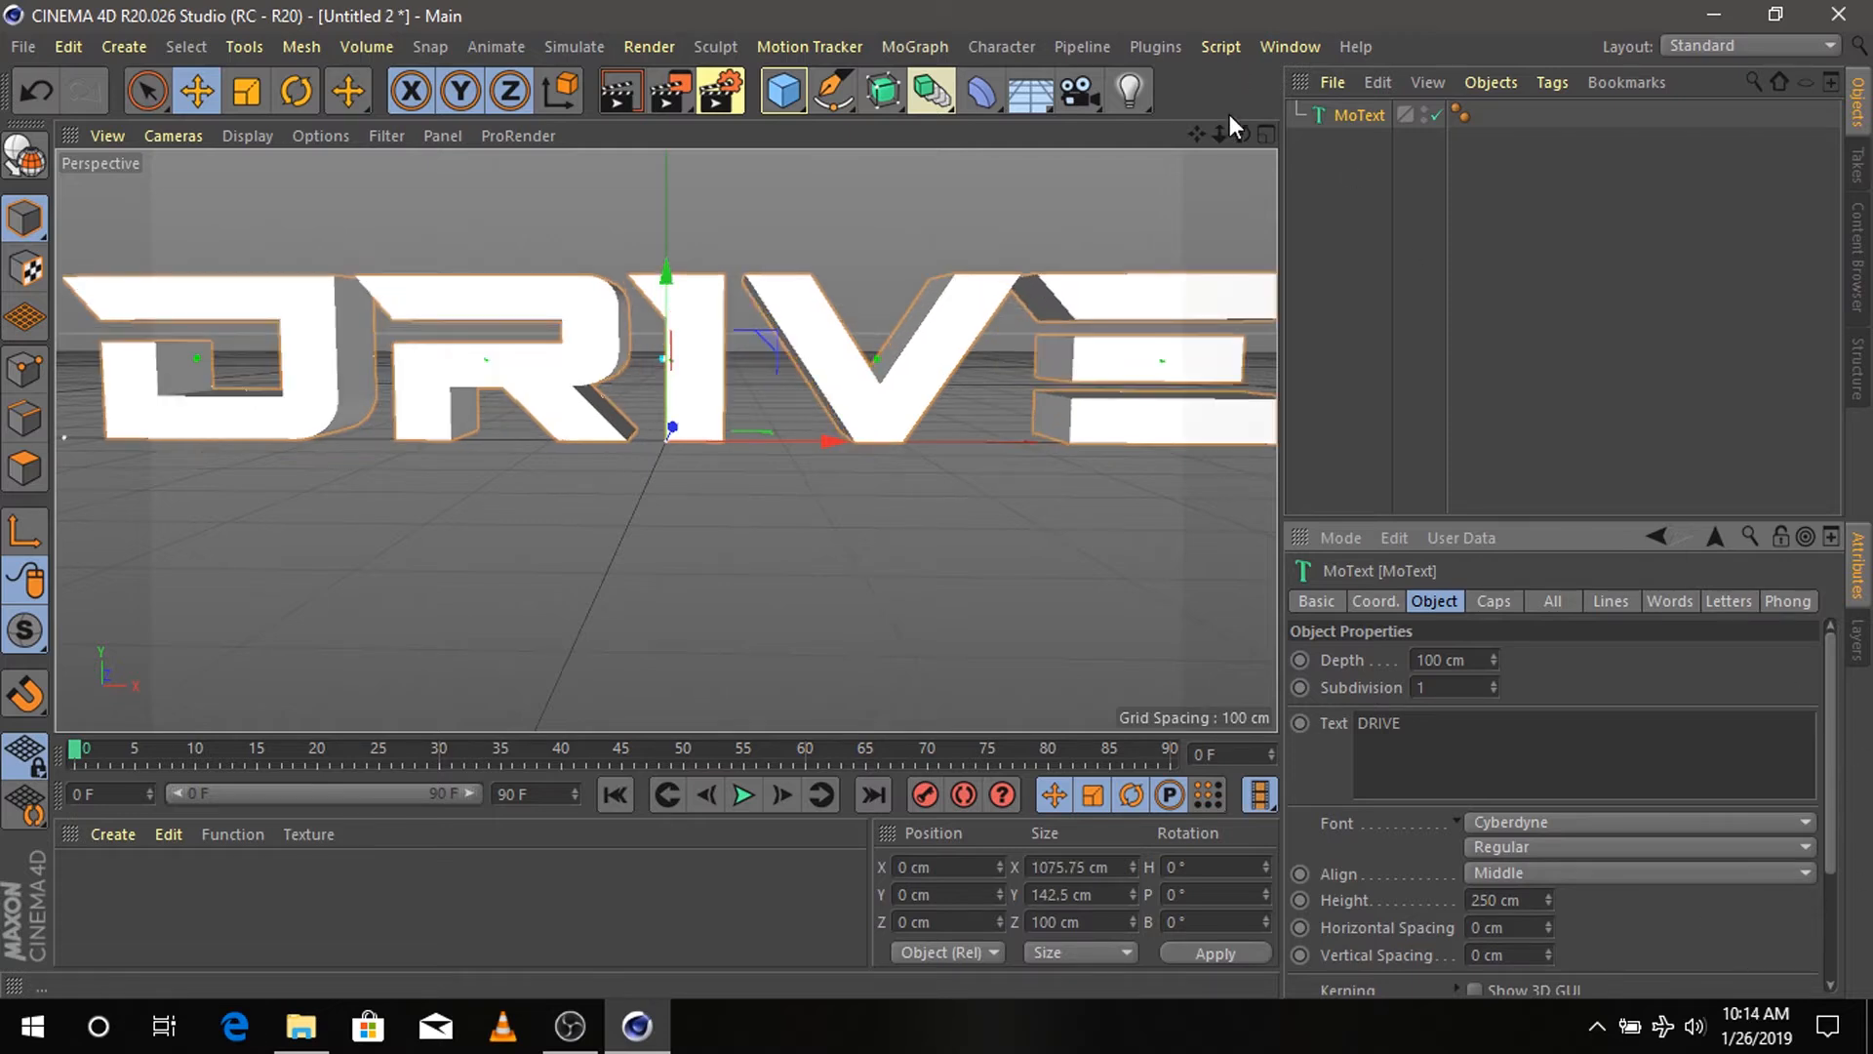
- Move the DRIVE text down about 57 cm in the scene and keep it selected
scroll(1219, 154, down, 1)
drag(1219, 154, 1219, 209)
click(1220, 209)
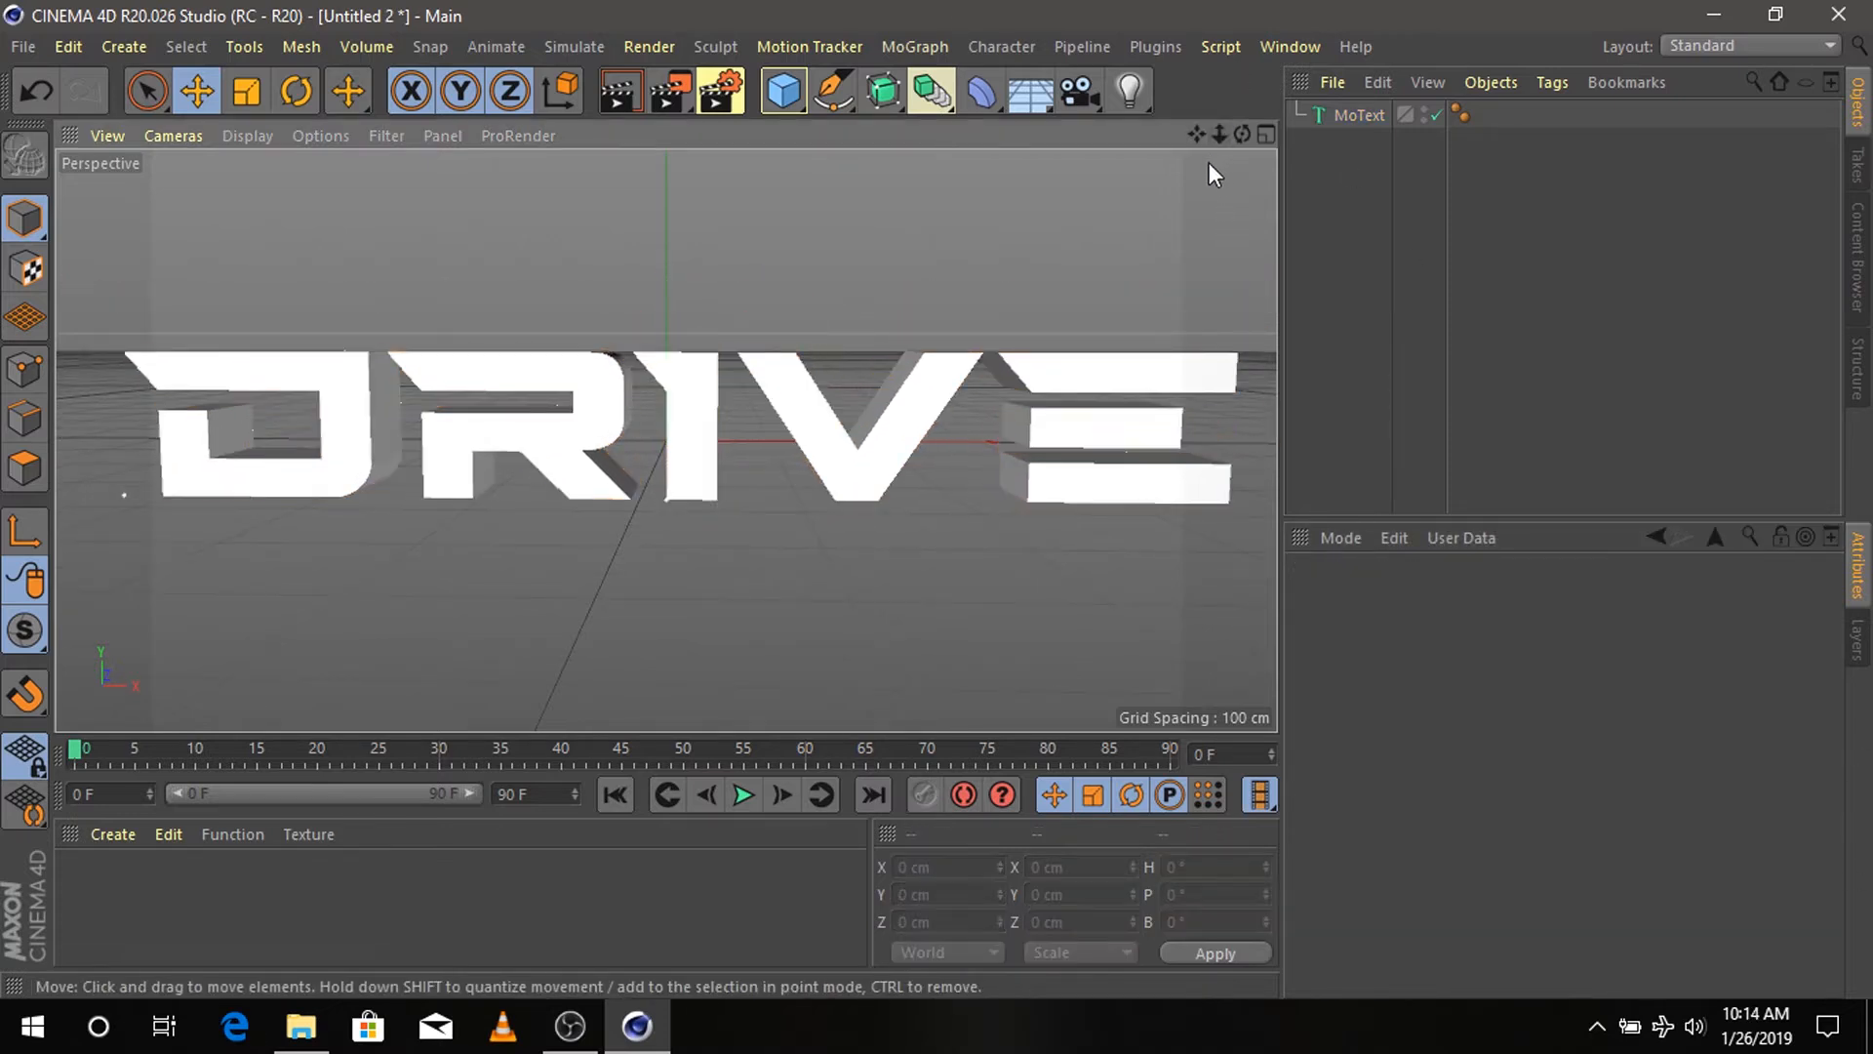
click(1359, 114)
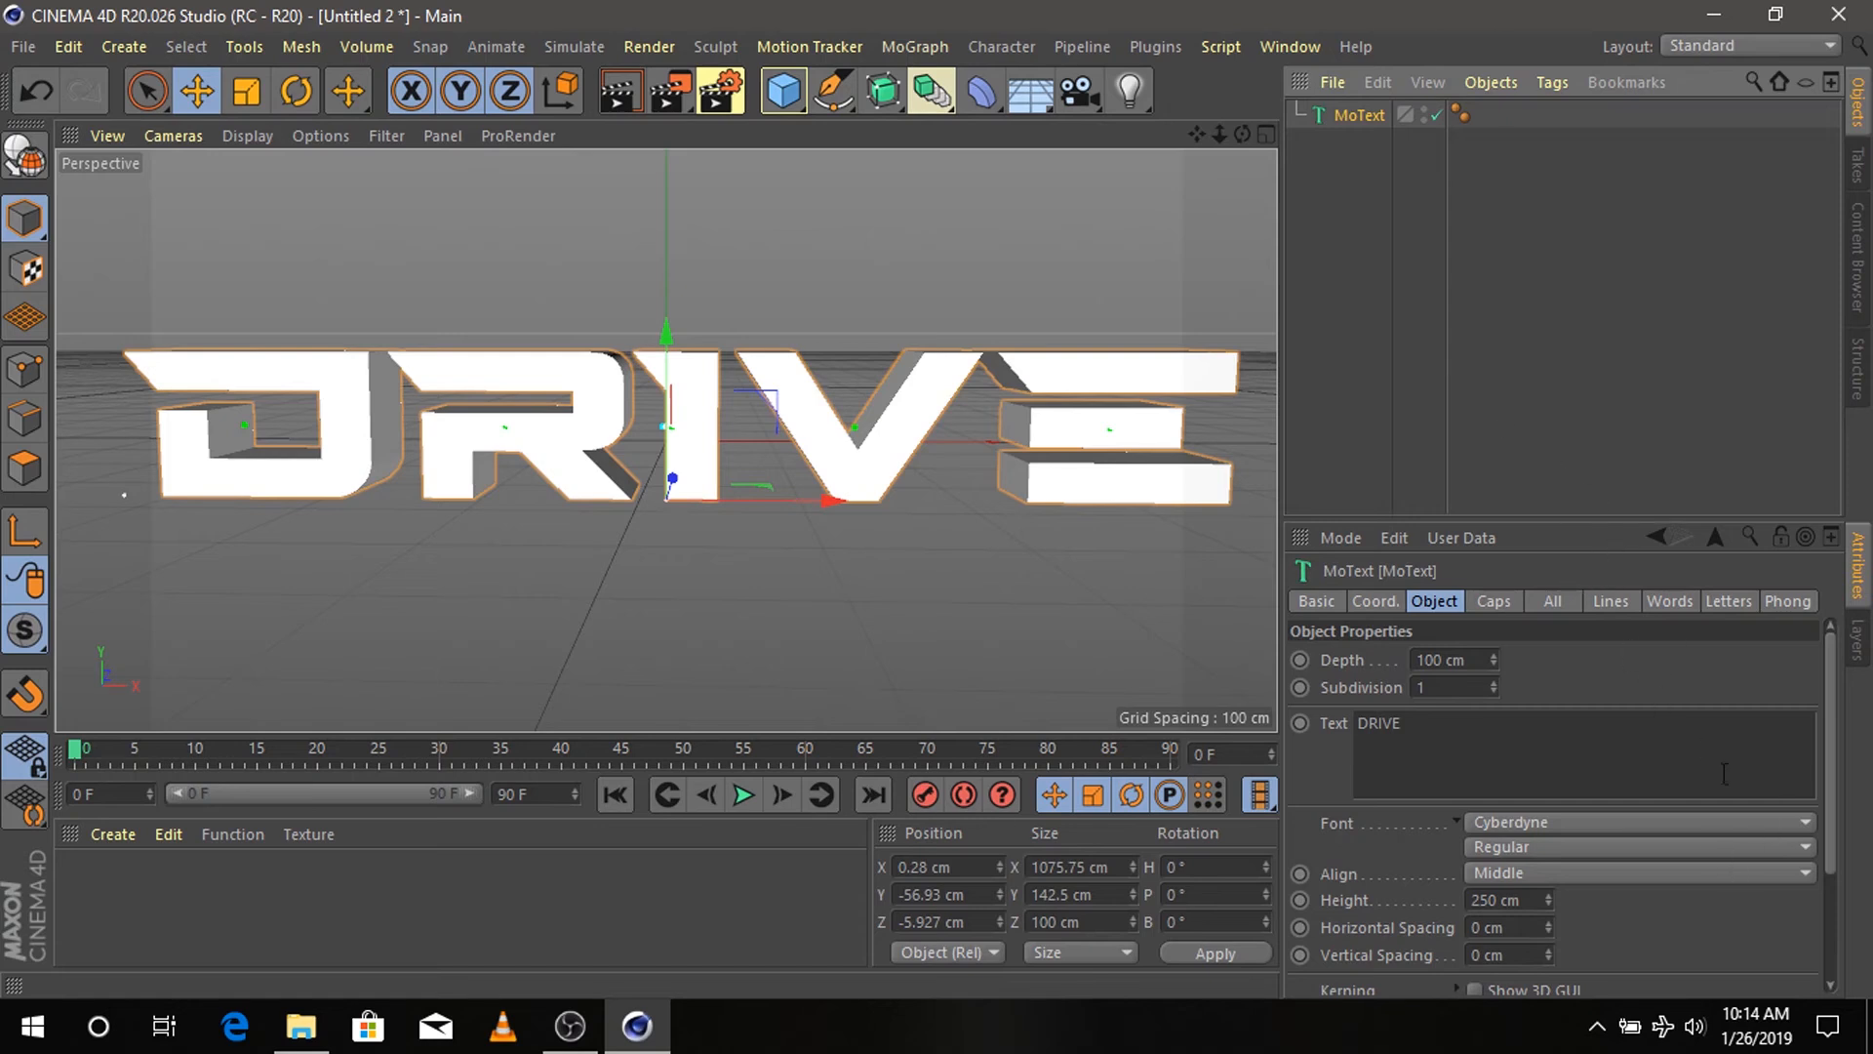
drag(1219, 139, 1260, 121)
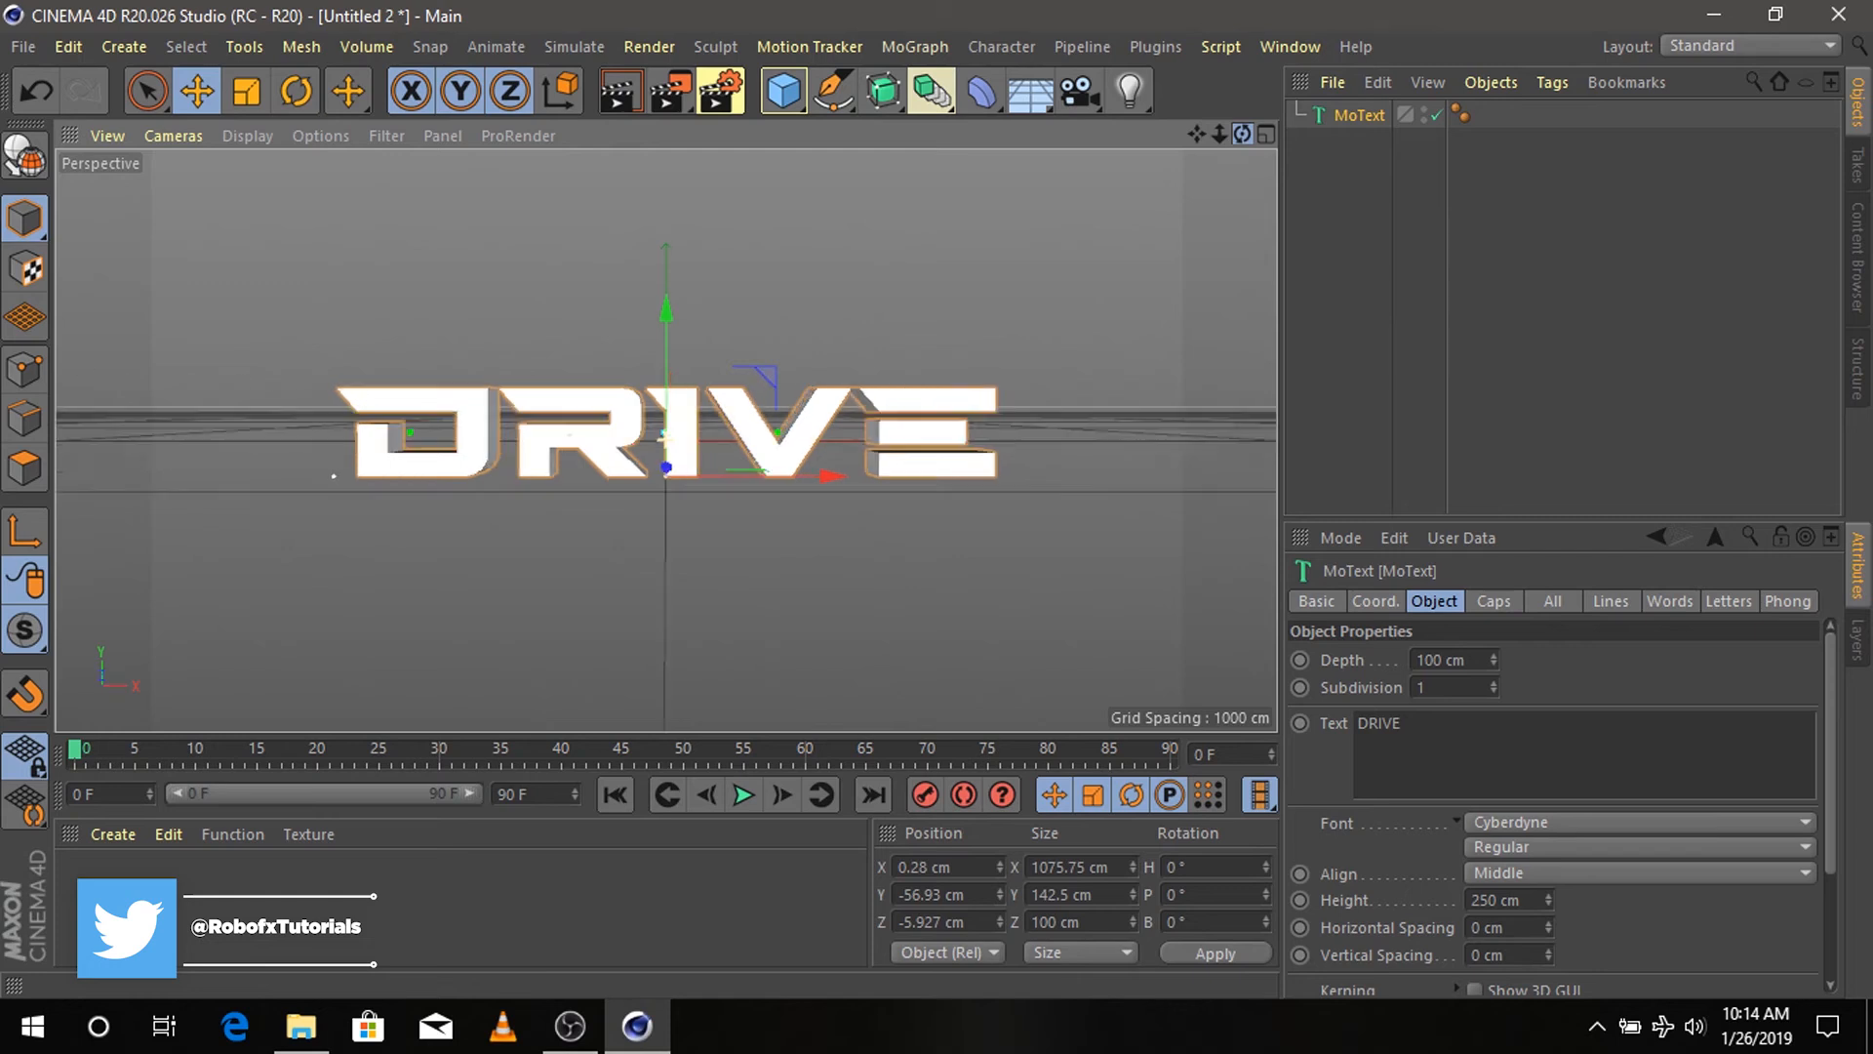
- Set both the end and start caps of the DRIVE text to Fillet Cap
drag(1834, 844, 1830, 958)
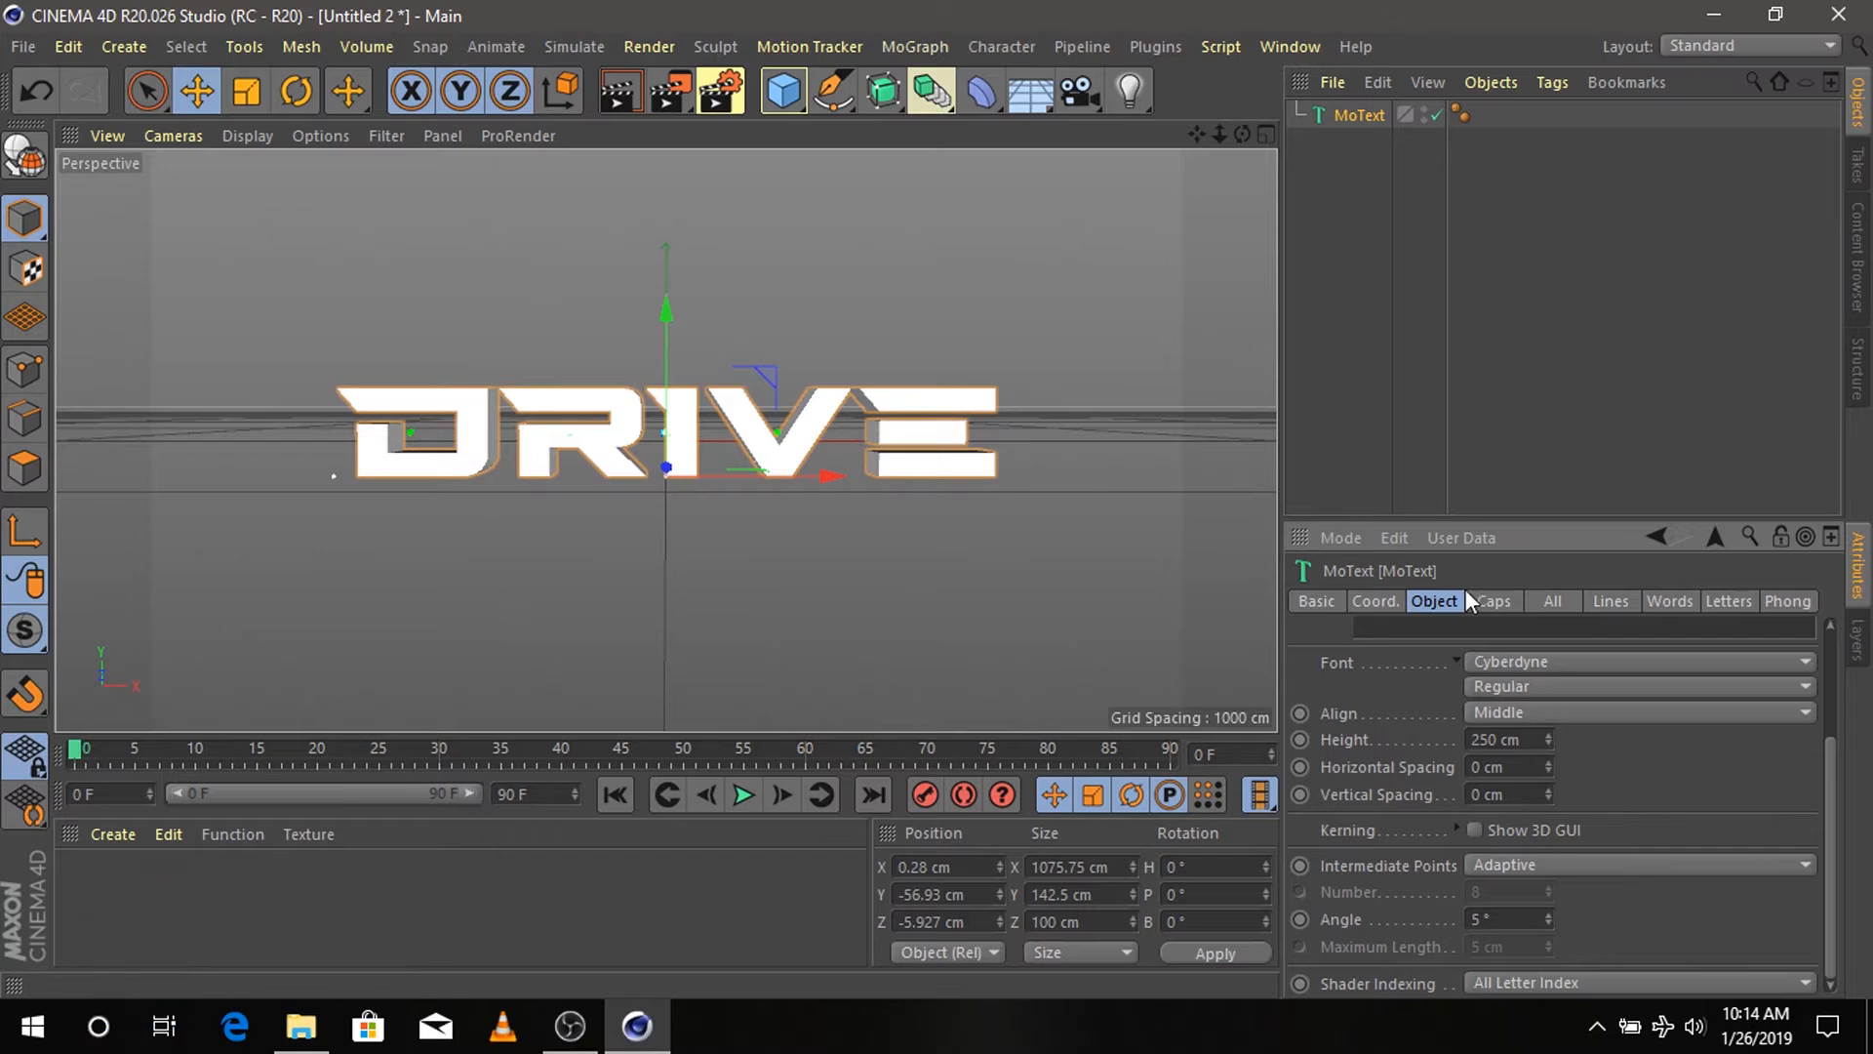
click(1496, 602)
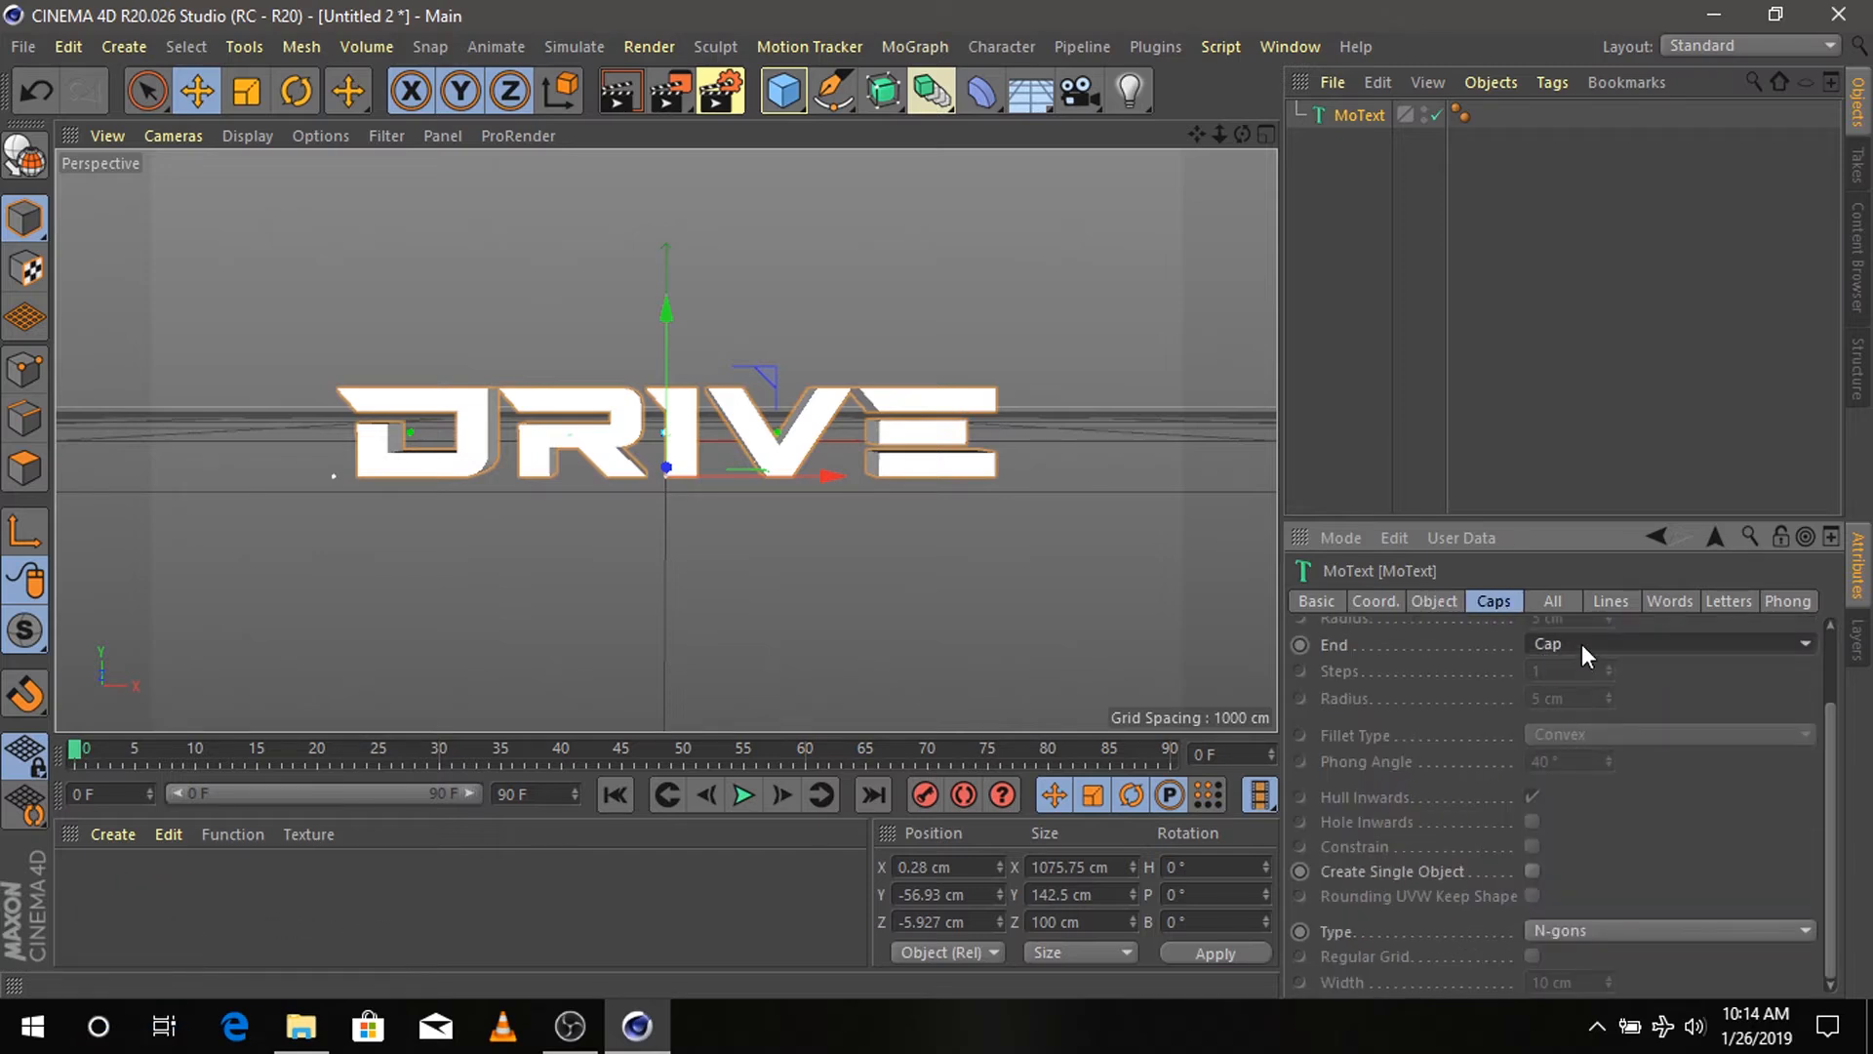
click(1582, 644)
click(1571, 755)
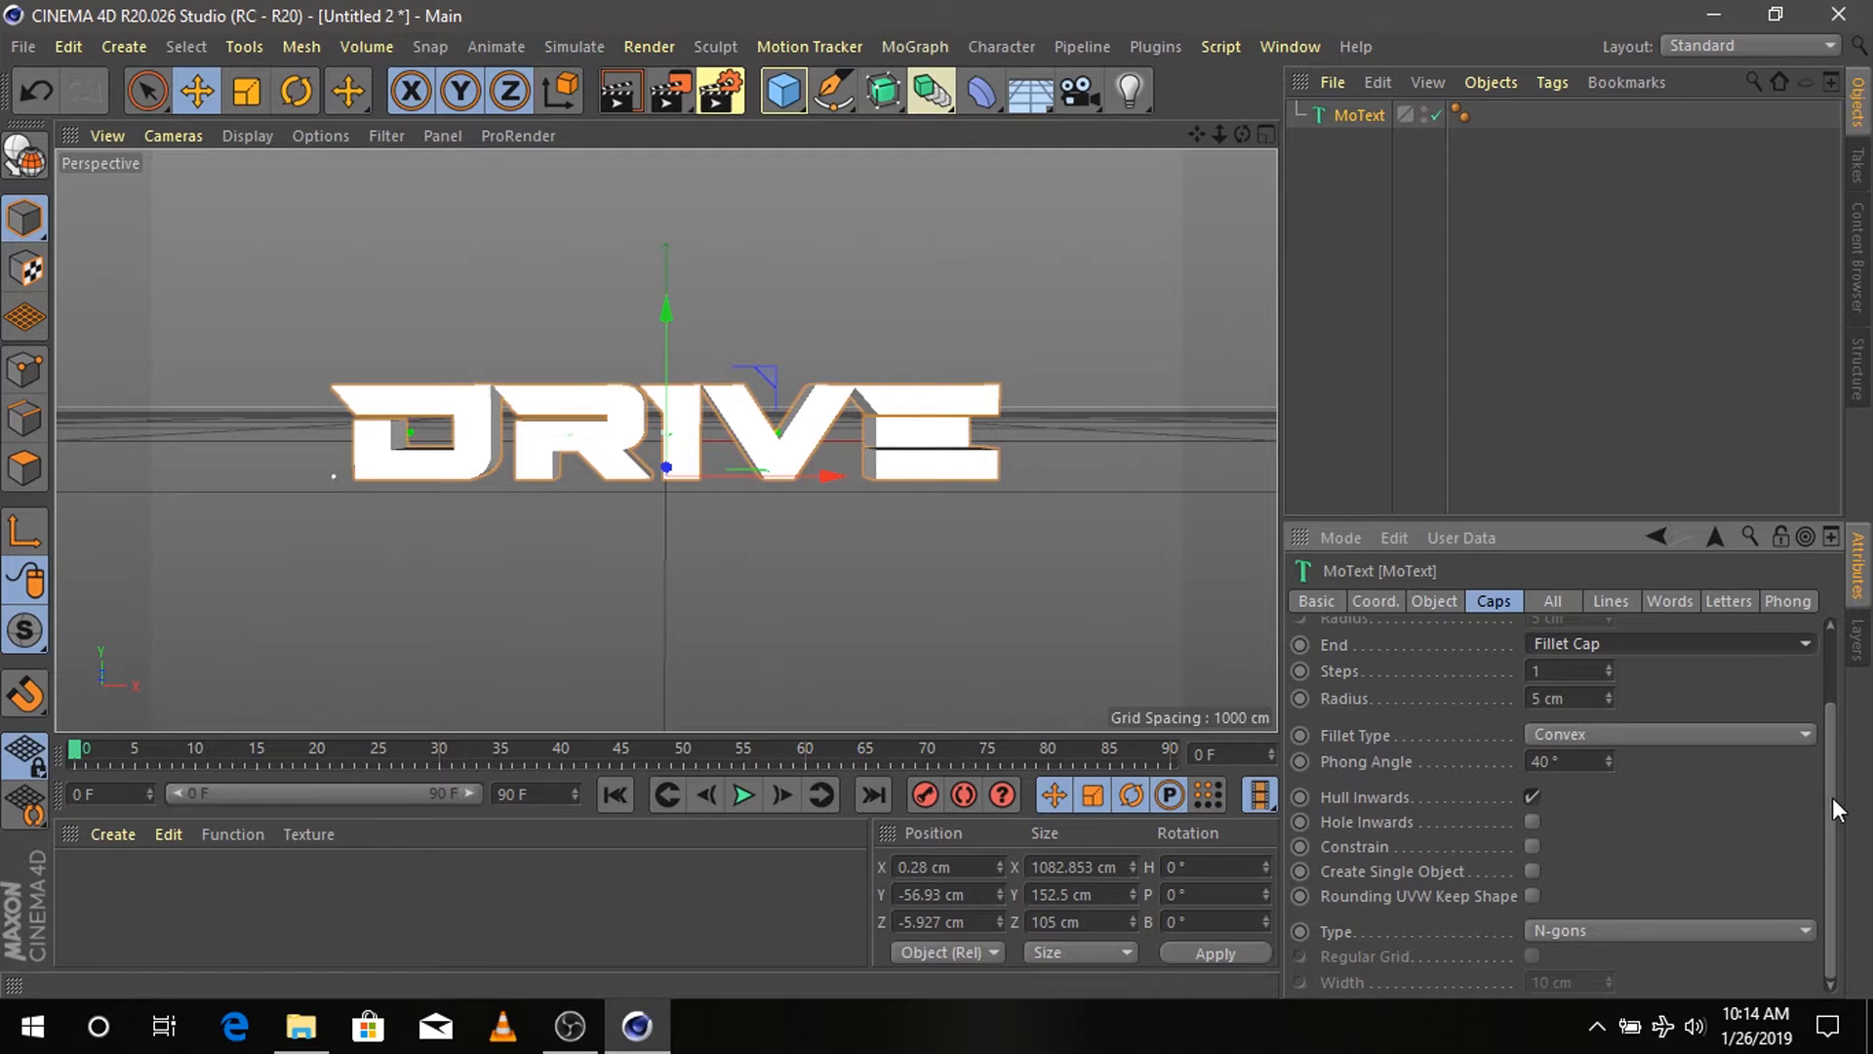
drag(1832, 798, 1825, 677)
click(1719, 663)
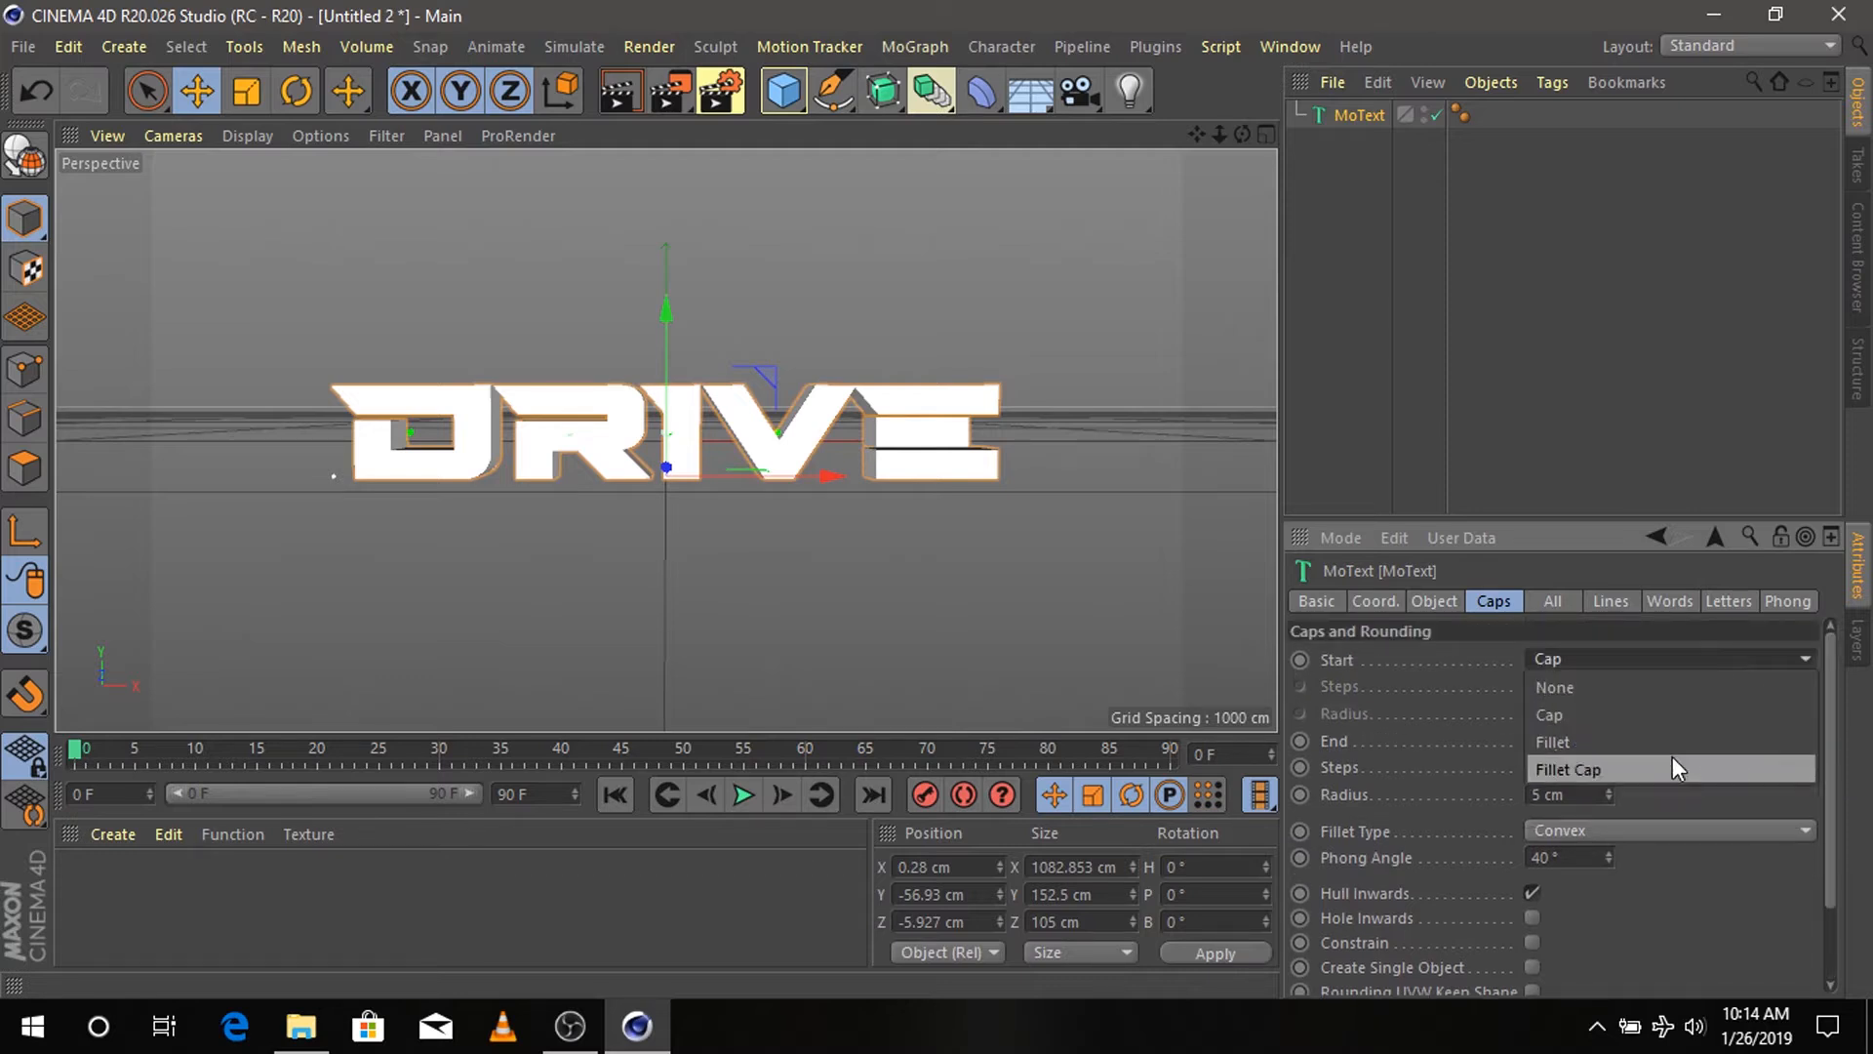
click(1672, 757)
- Give both the start and end fillet caps 6 steps and a radius of 2 cm
drag(1580, 686, 1415, 658)
click(1547, 712)
key(BackSpace)
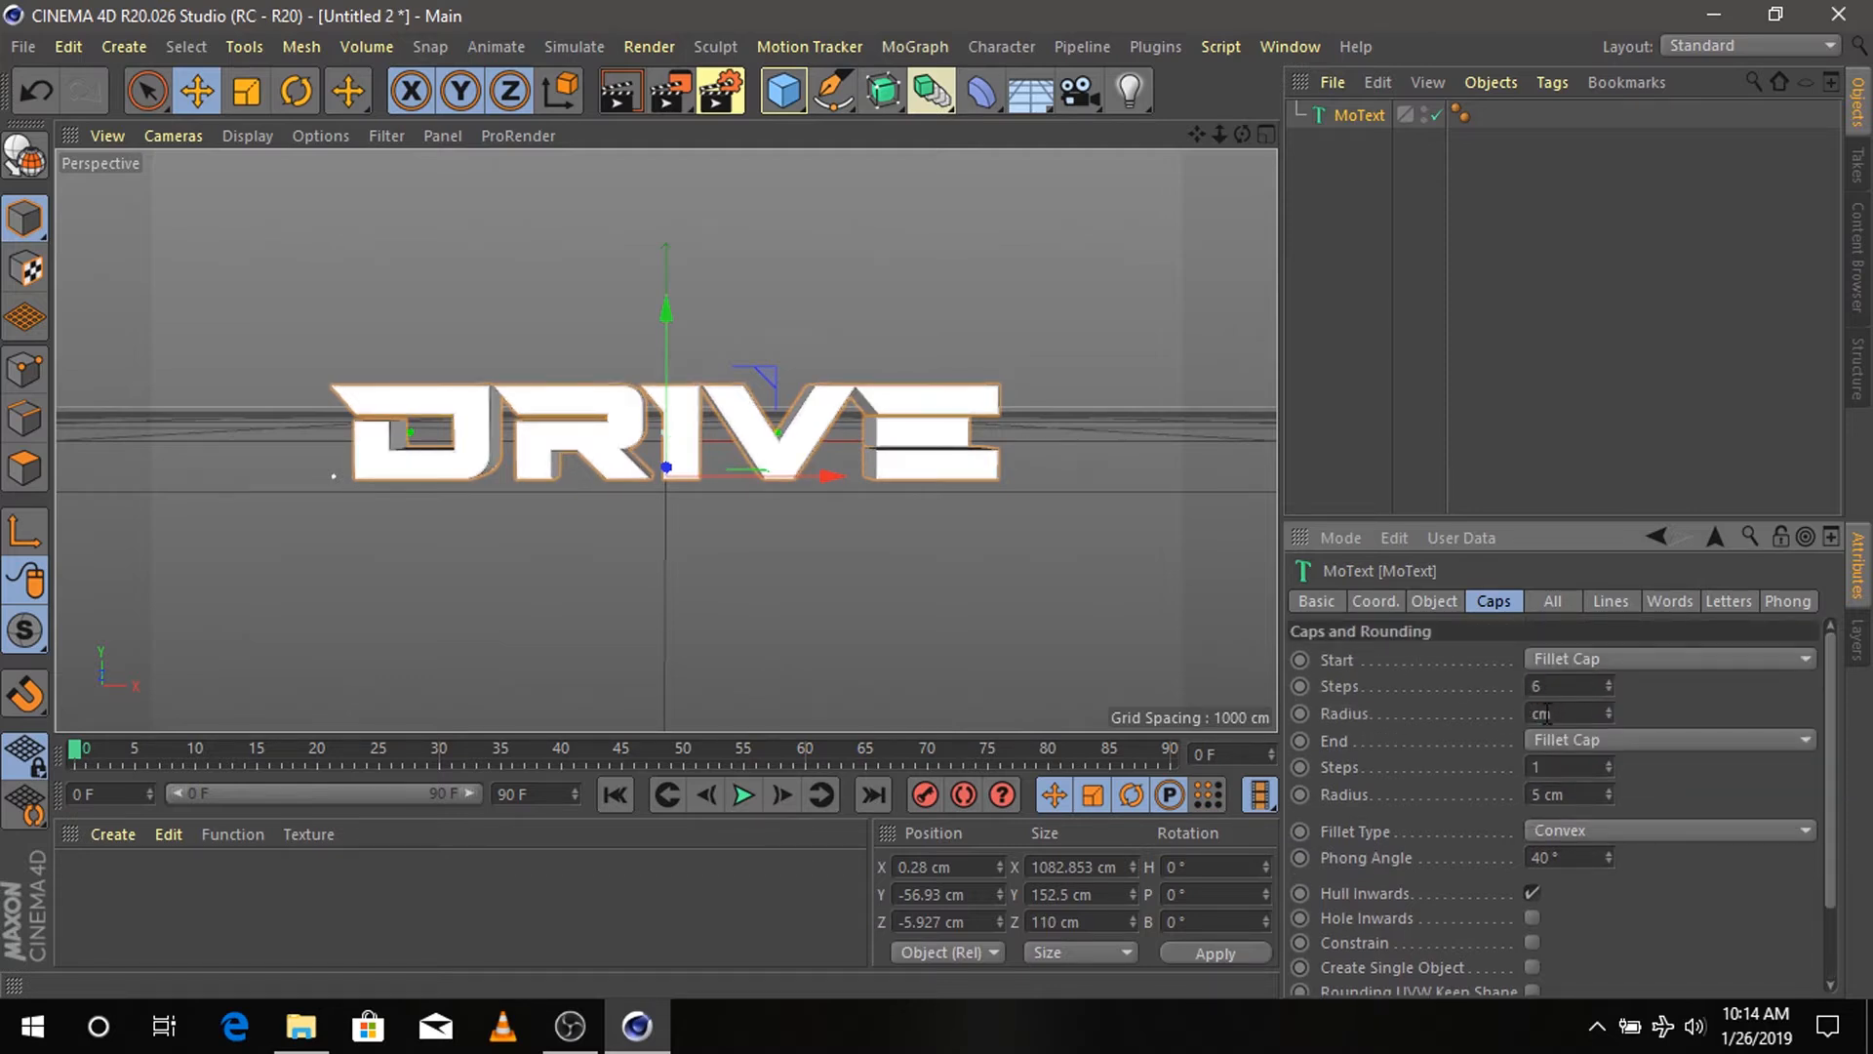
text(2)
click(1547, 763)
key(BackSpace)
text(6)
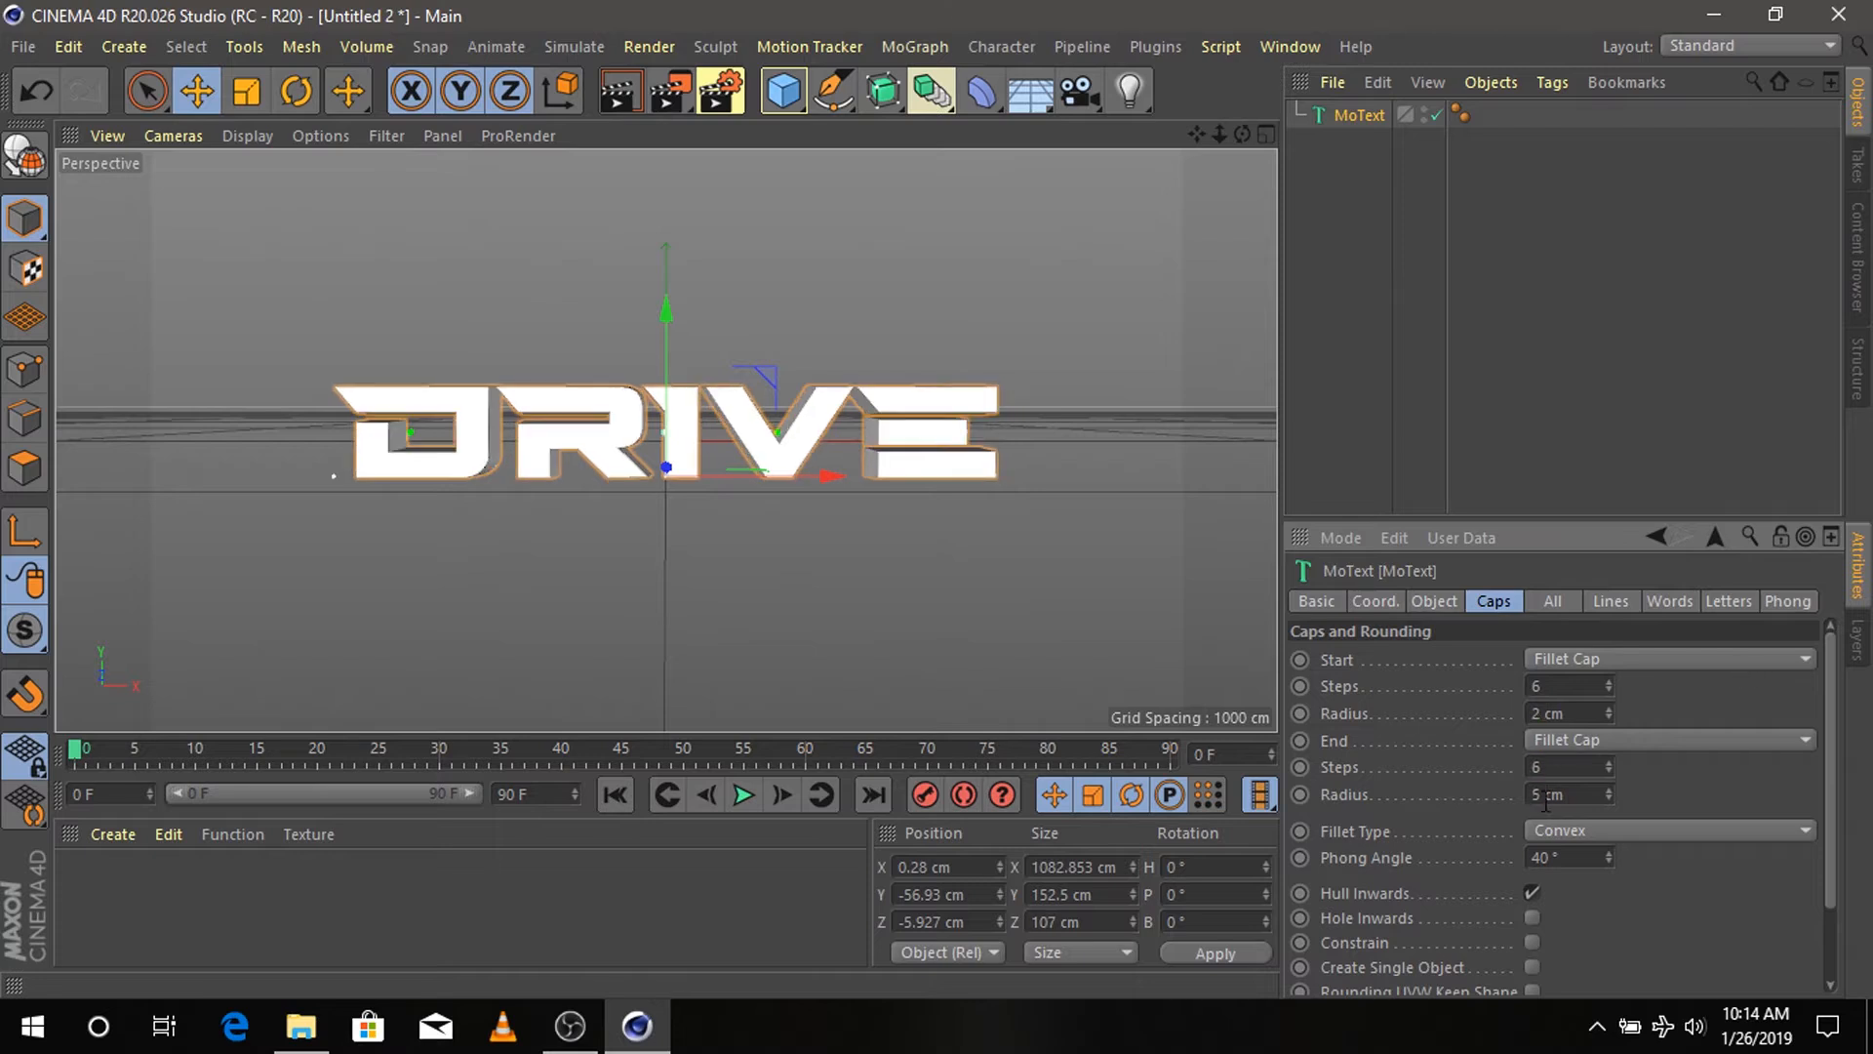
key(Tab)
text(2)
key(Return)
- Constrain the text's fillets and set its cap type to Quadrangles with a regular grid of width 3 cm
drag(1832, 876, 1832, 971)
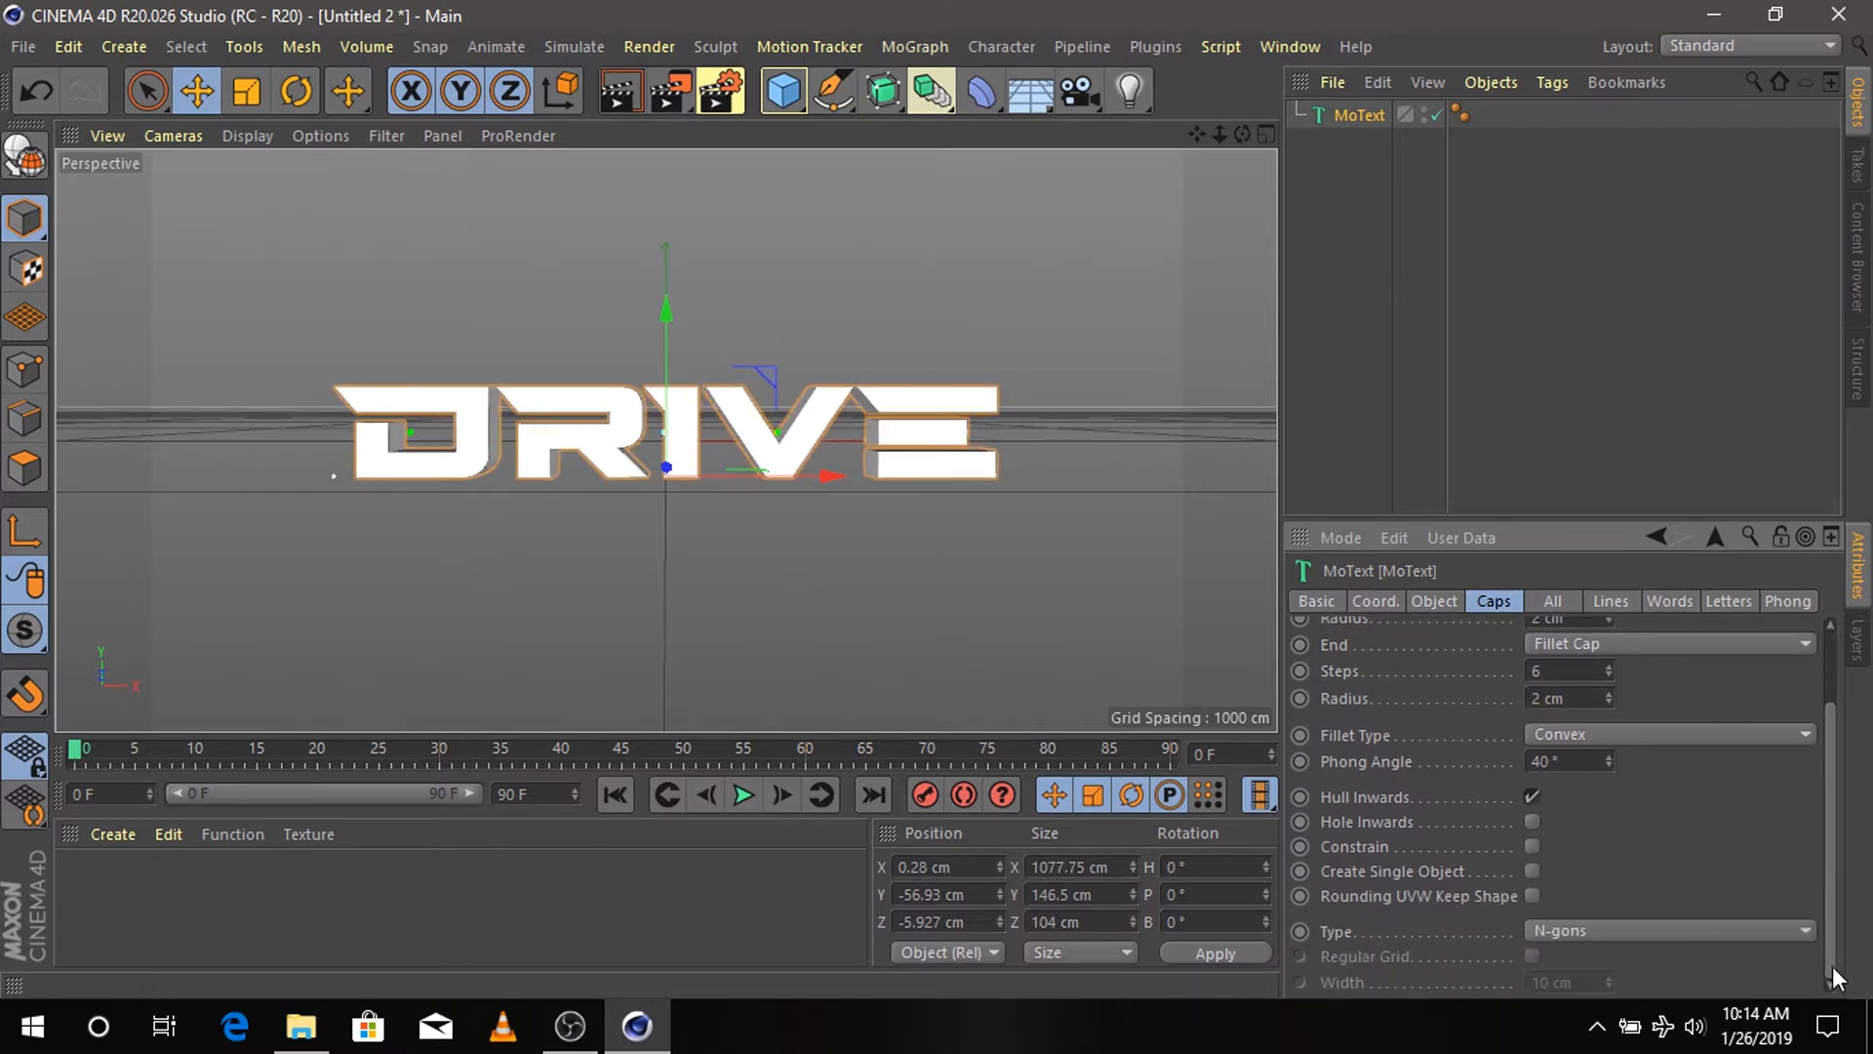
click(1530, 846)
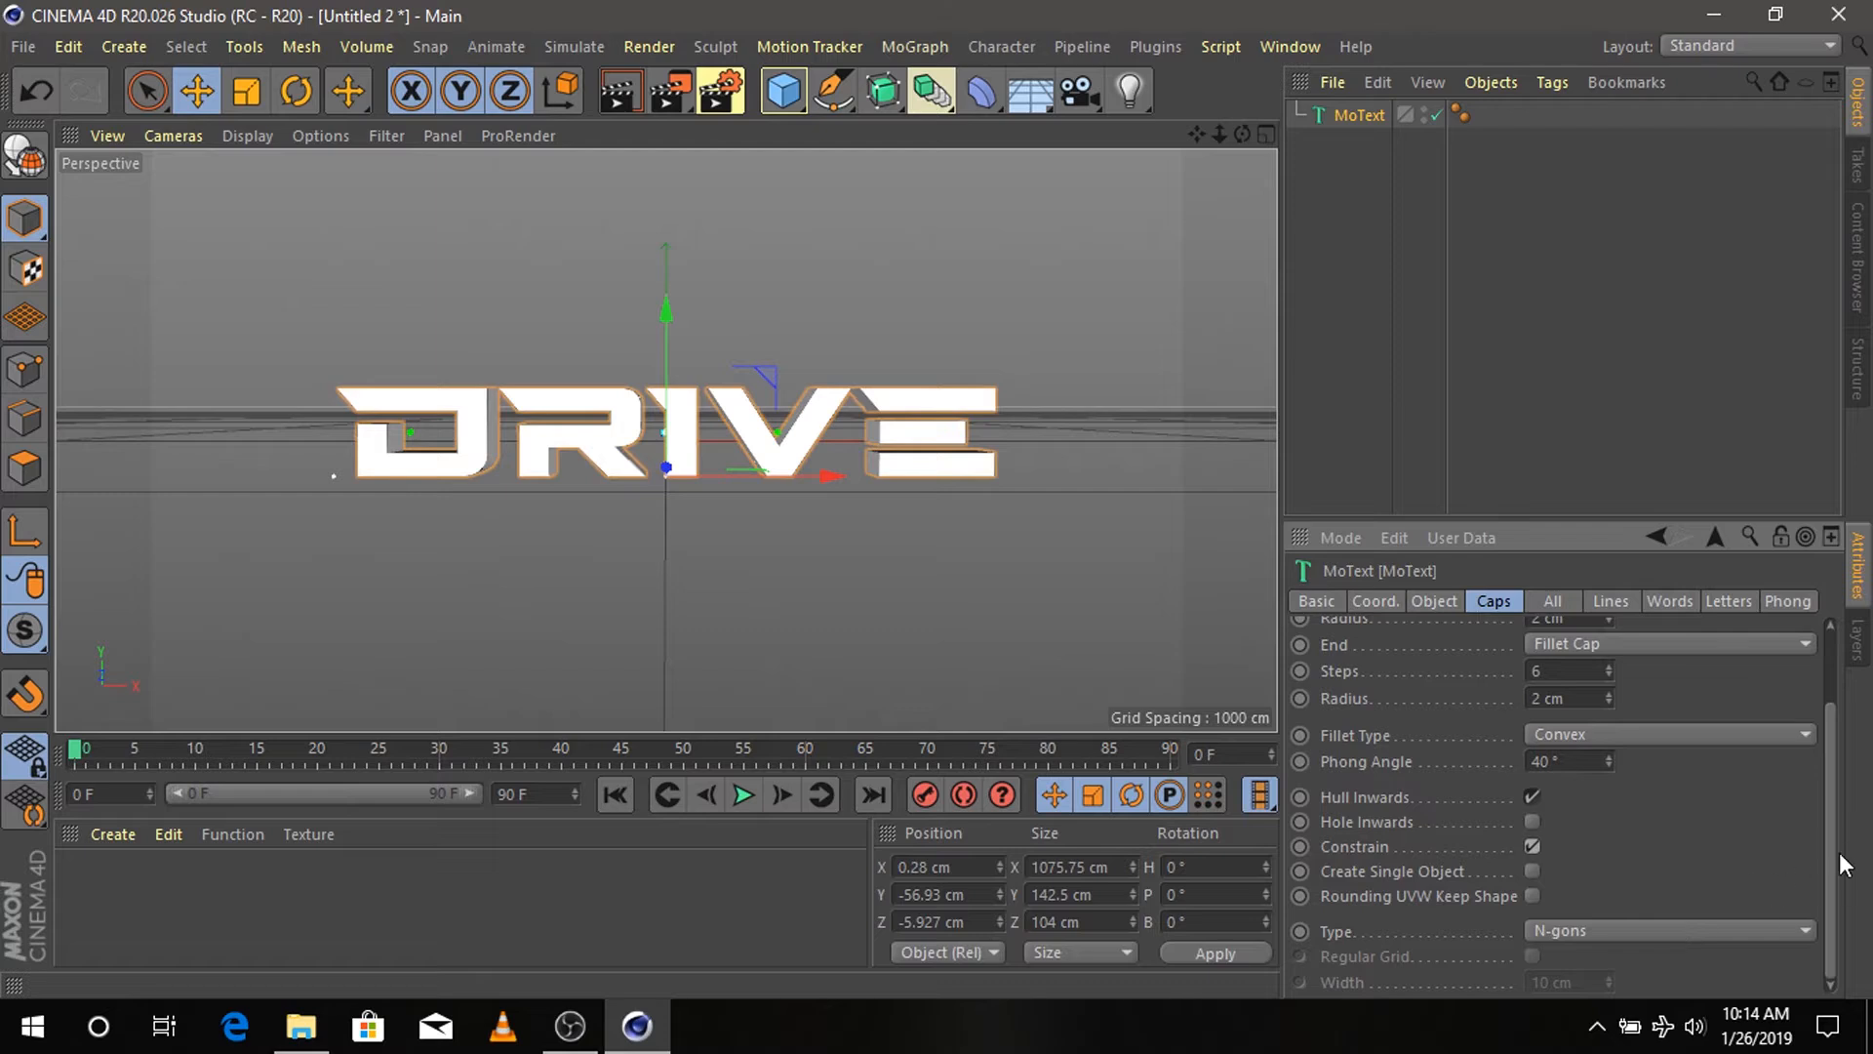
click(1678, 932)
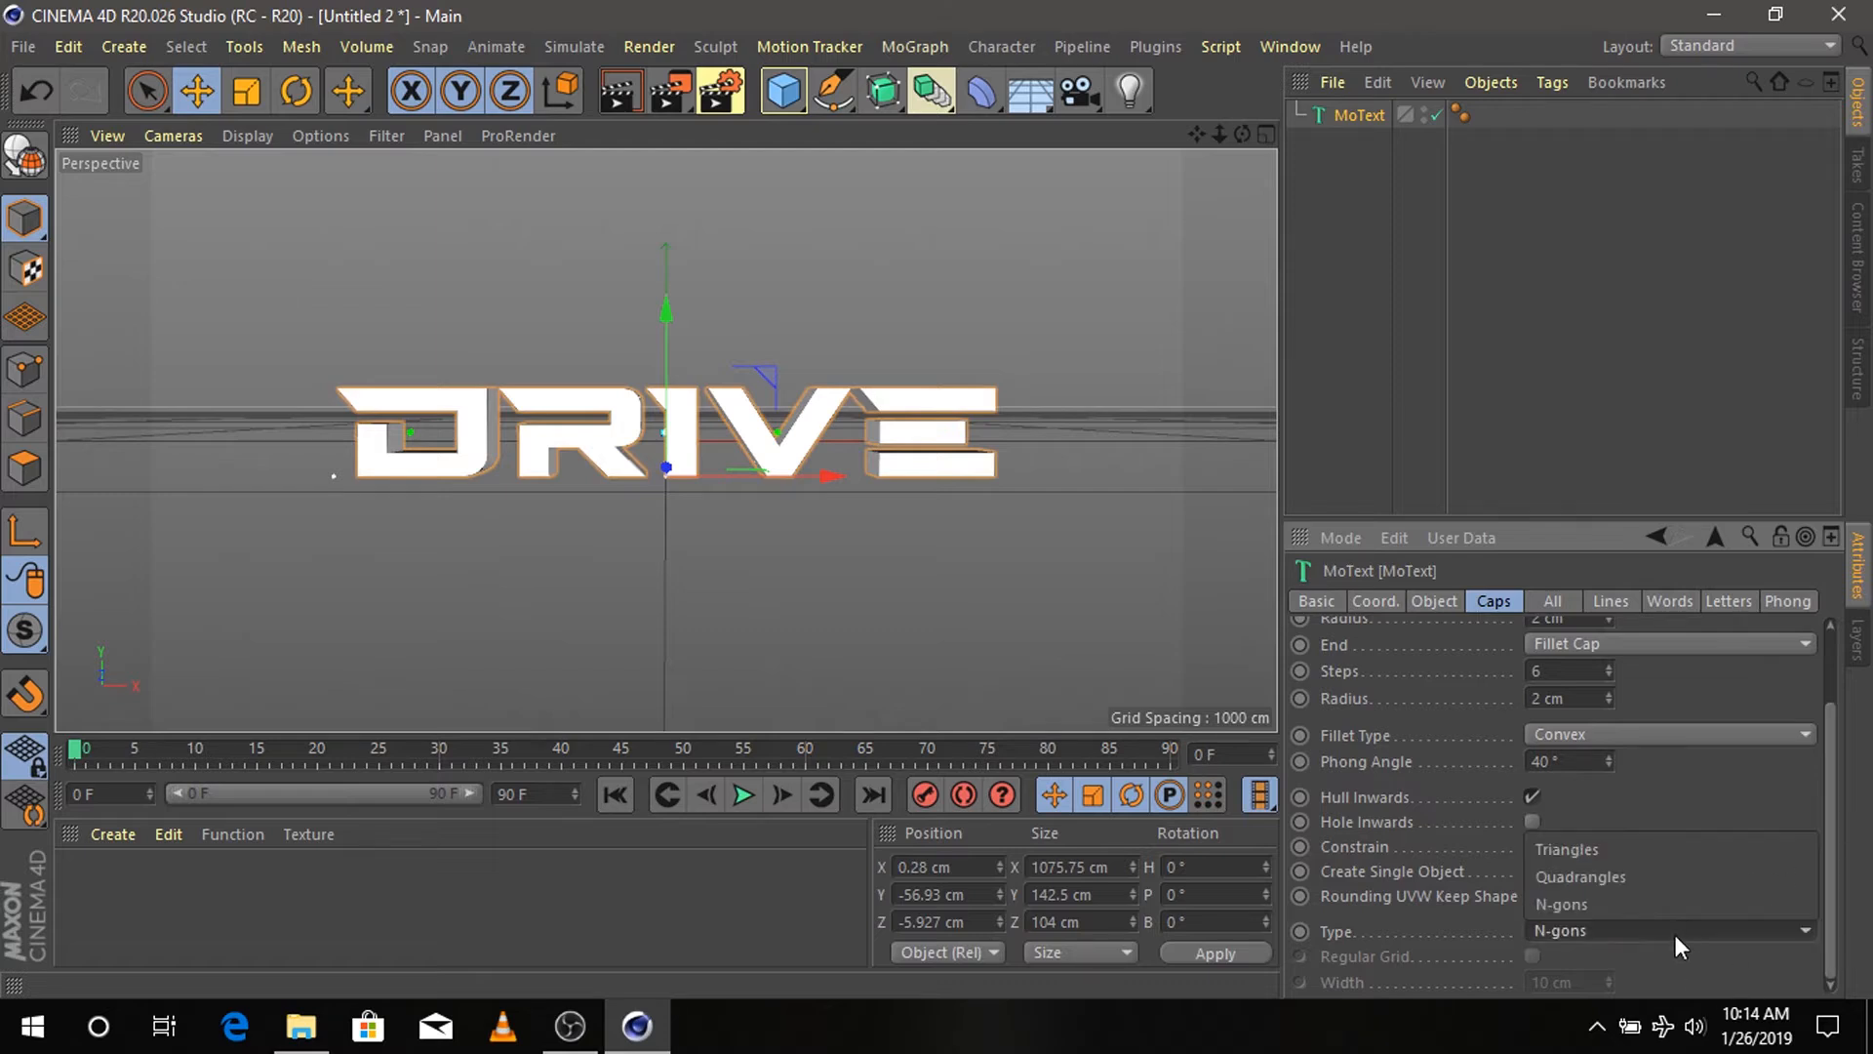
click(1646, 877)
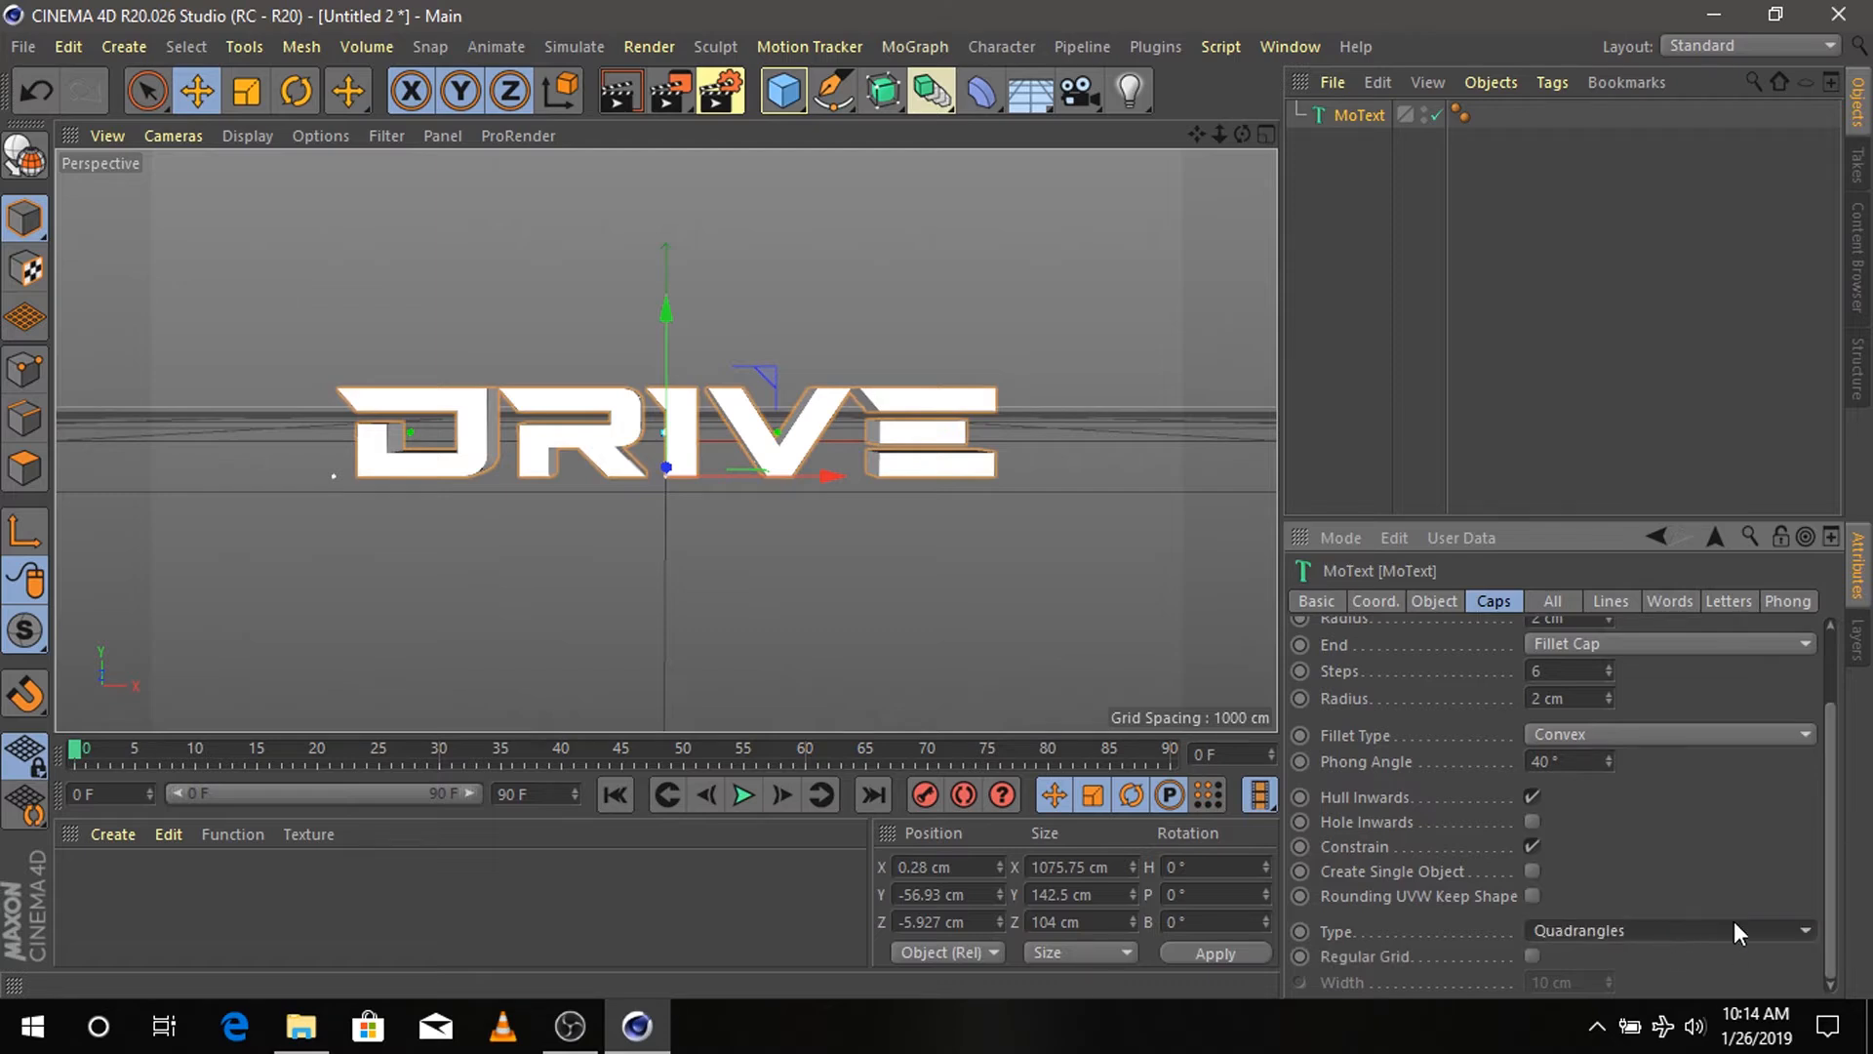
click(1532, 956)
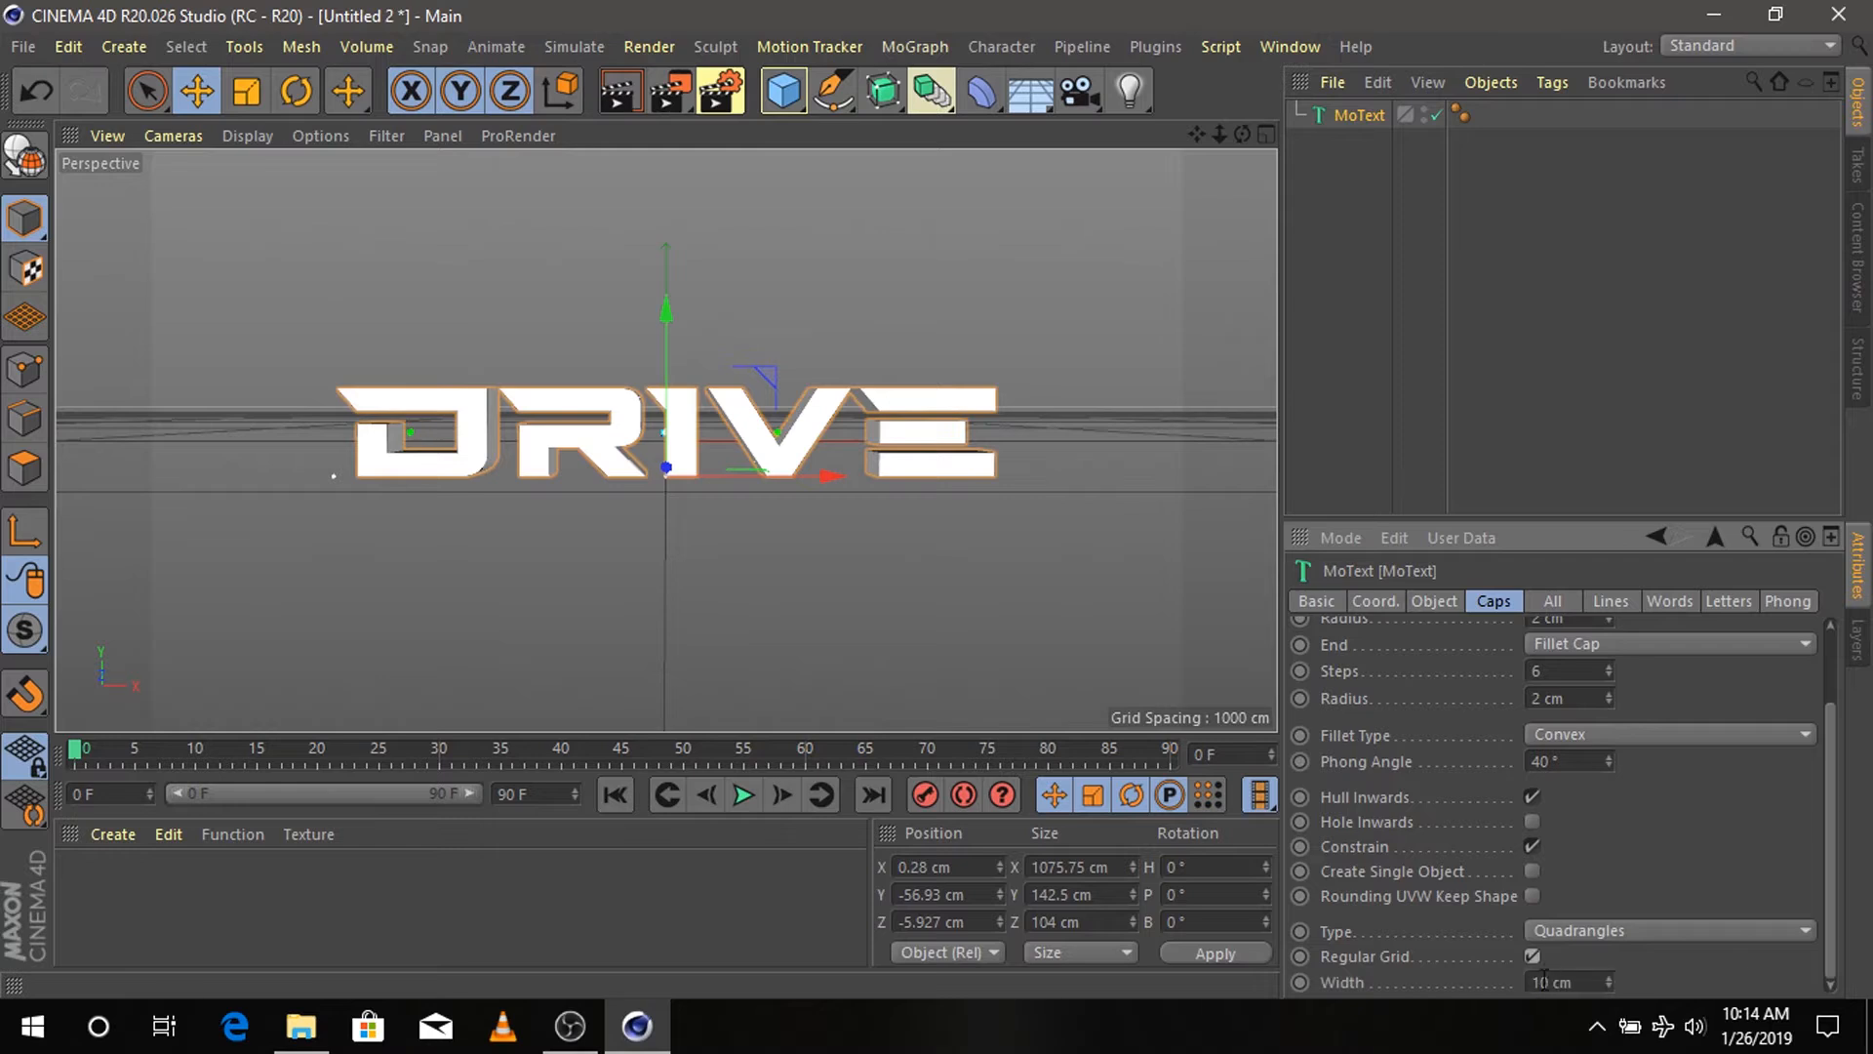
key(BackSpace)
text(3)
click(1355, 194)
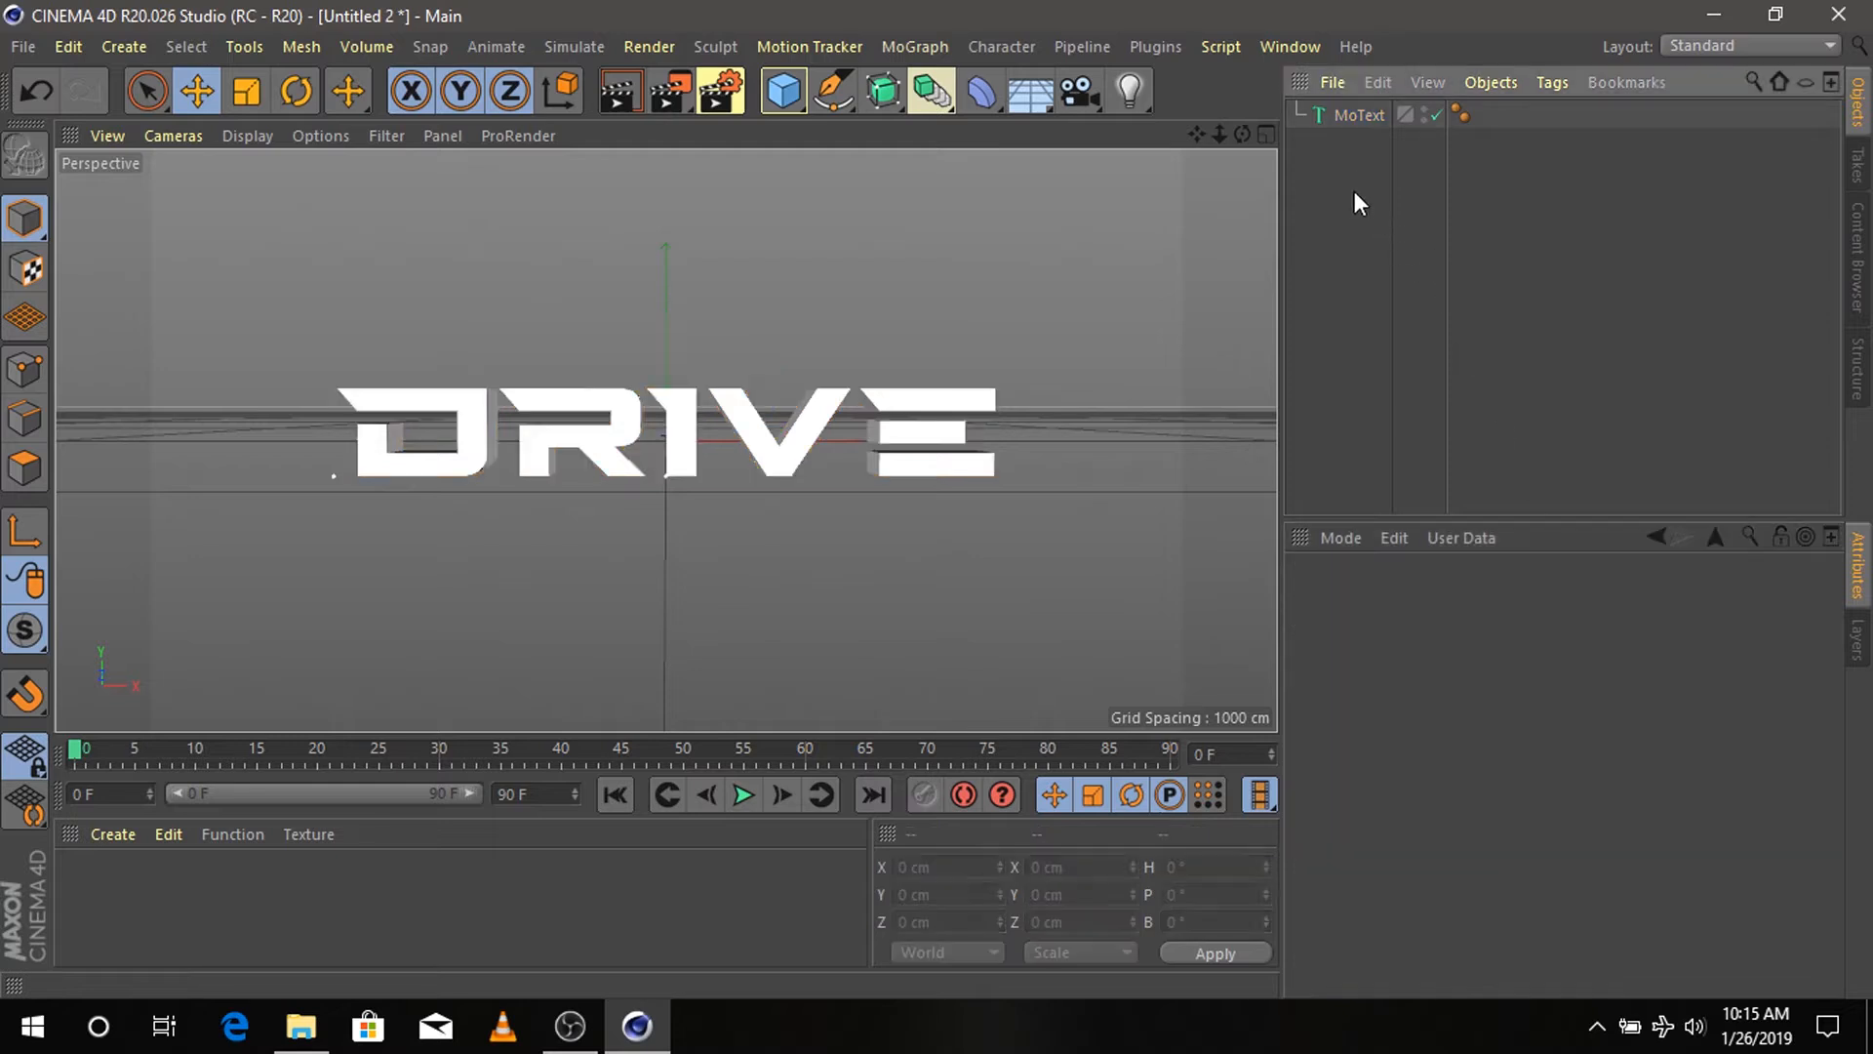
- Add a PolyFX object and make it a child of the MoText object
click(922, 46)
click(944, 595)
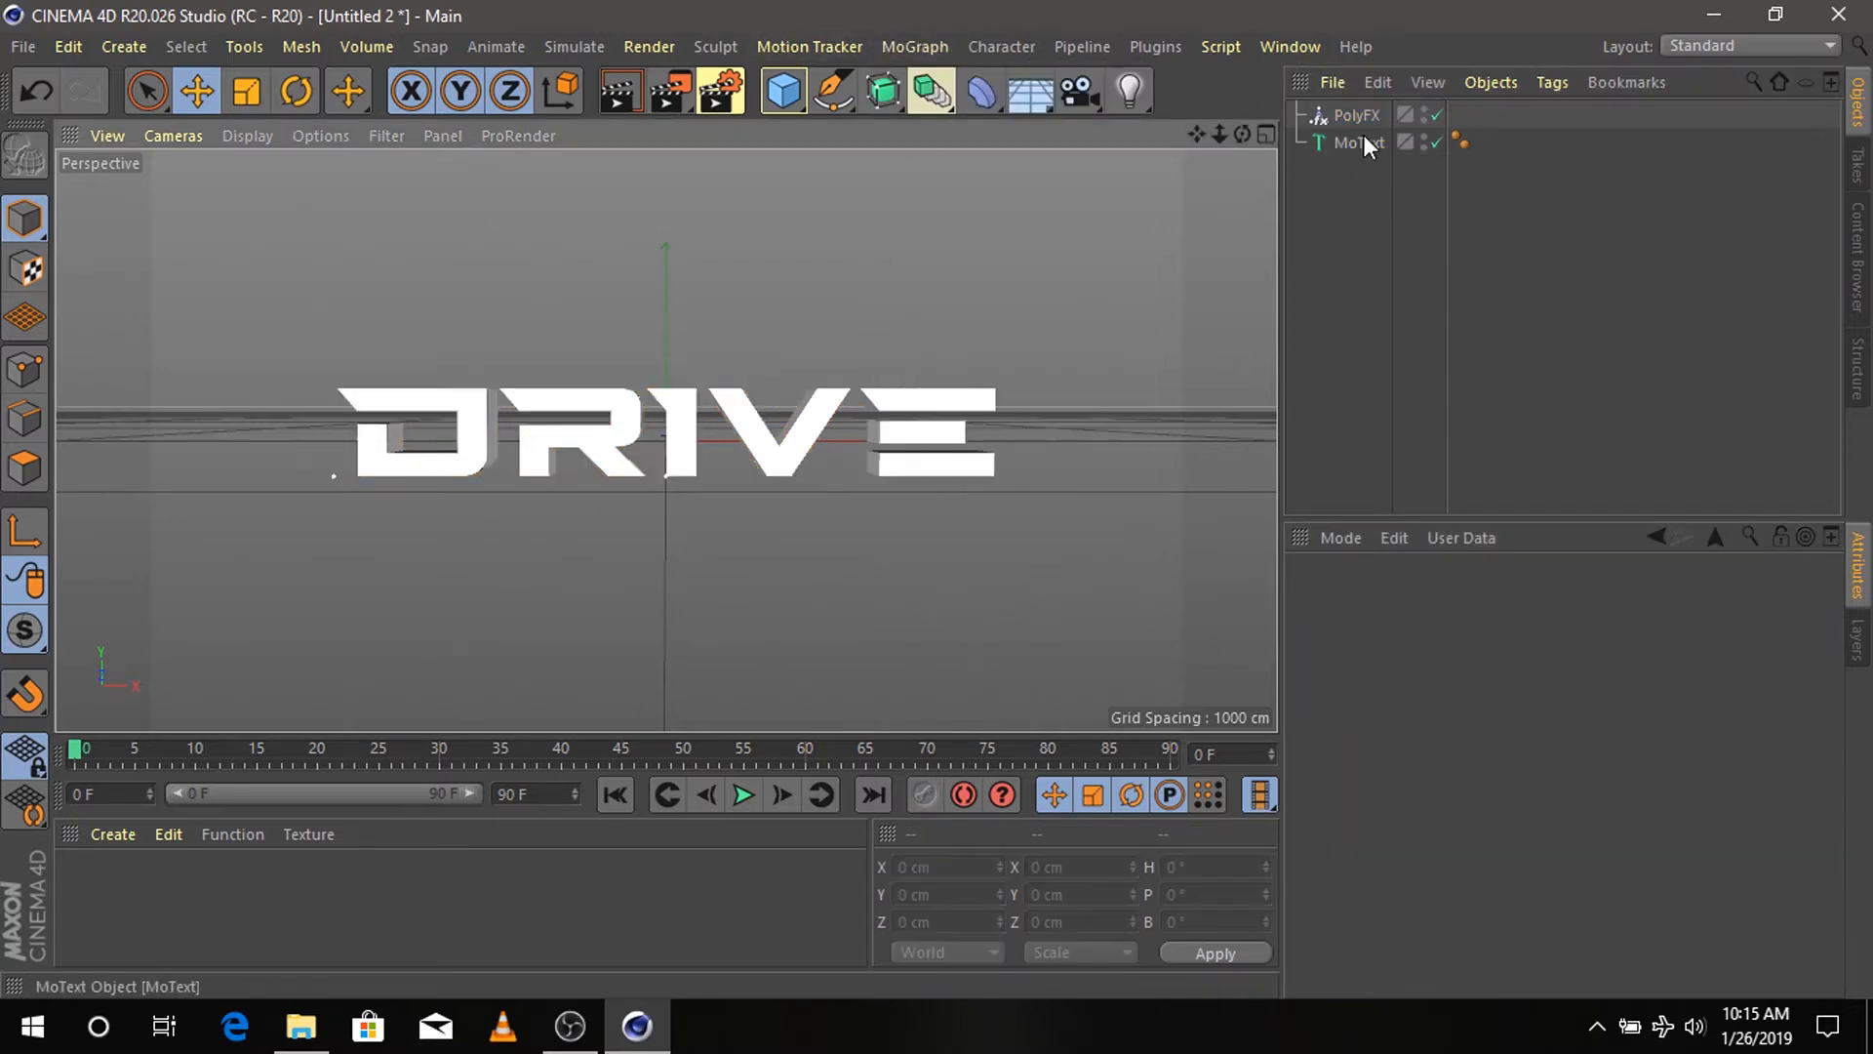
drag(1361, 115, 1356, 143)
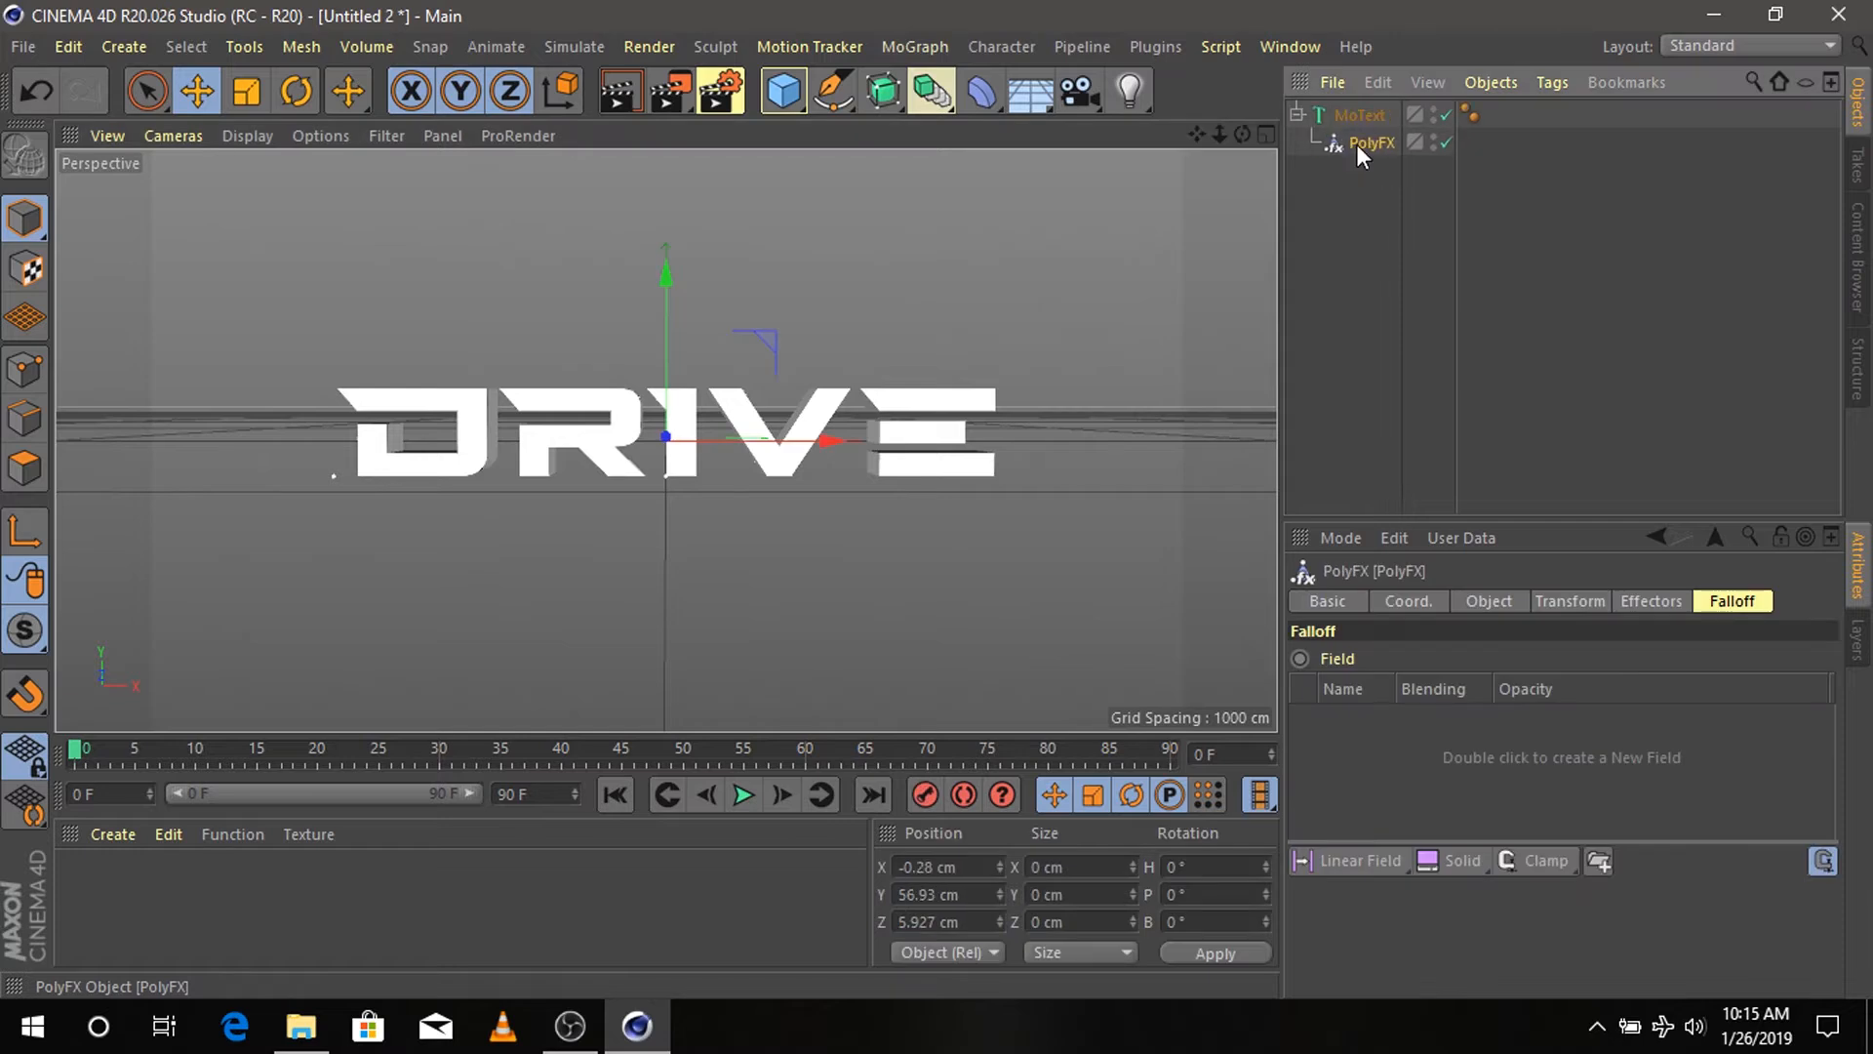
click(1348, 597)
click(1407, 599)
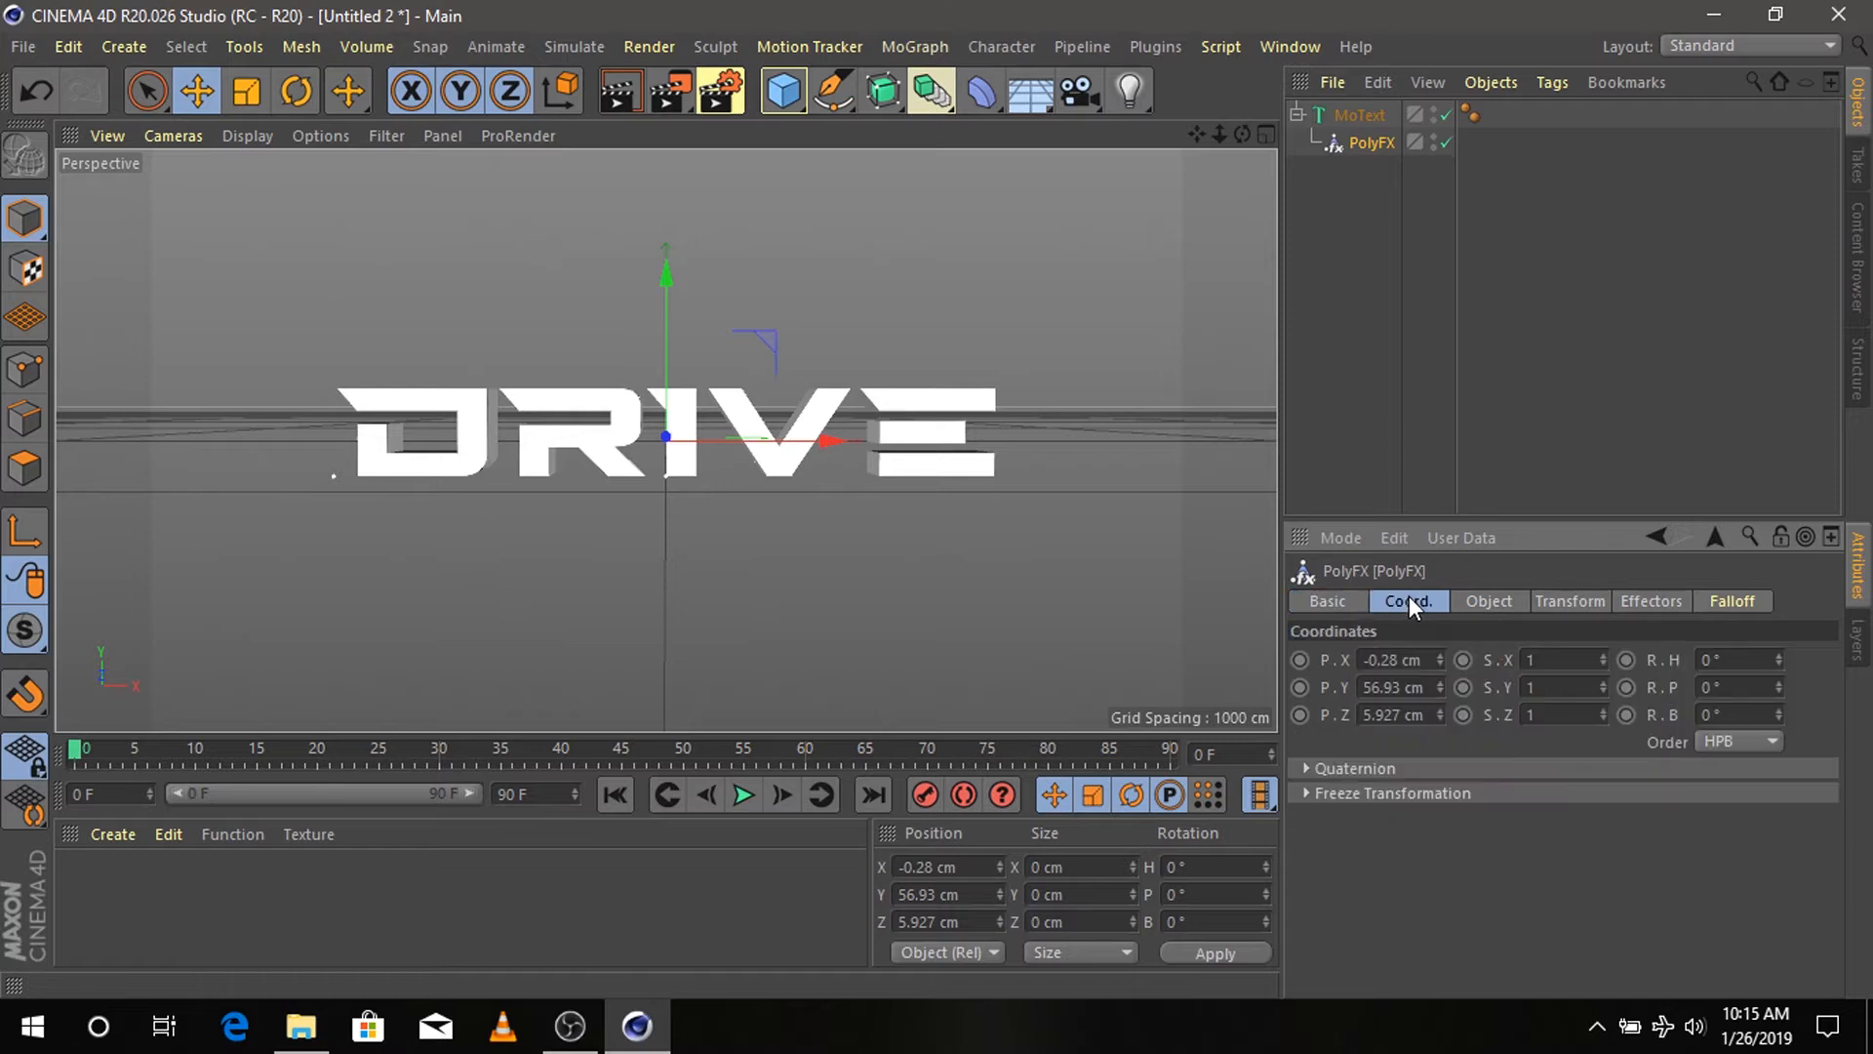
click(1481, 614)
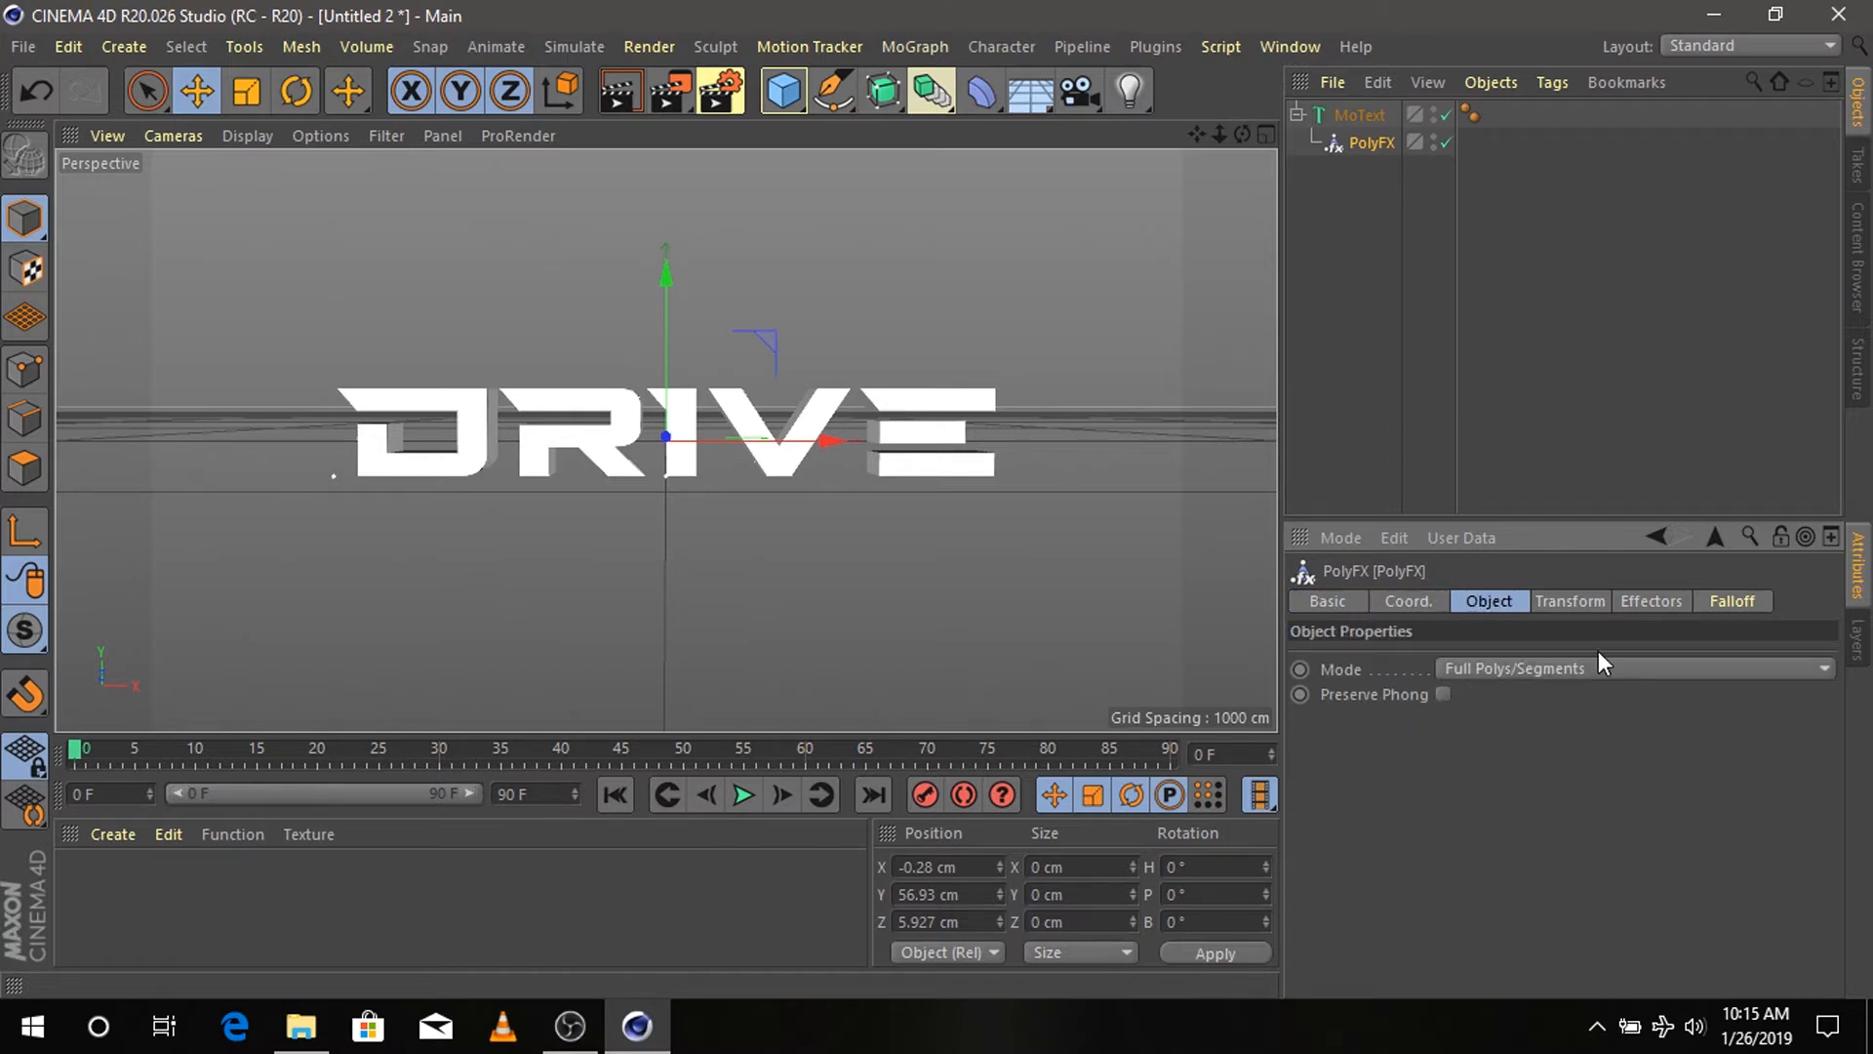
click(1349, 217)
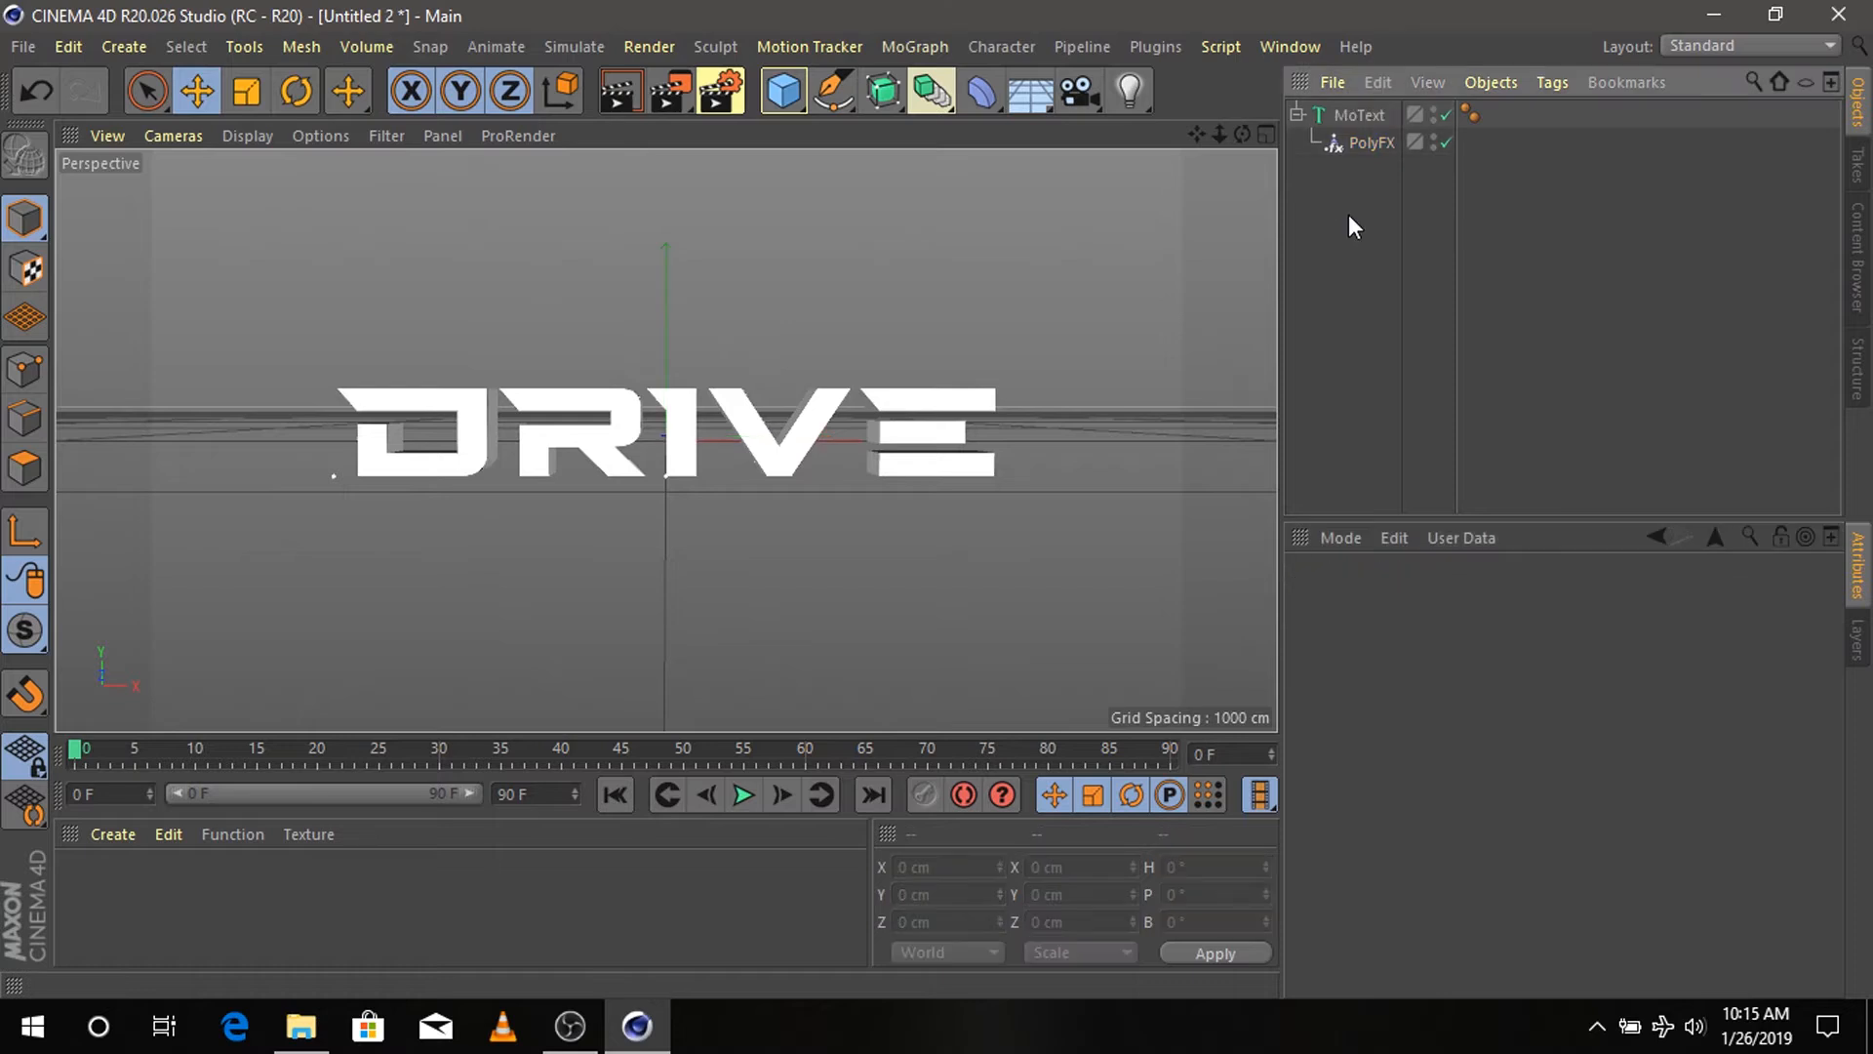
- Add a Cloner and make the MoText object with its PolyFX a child of it
click(909, 49)
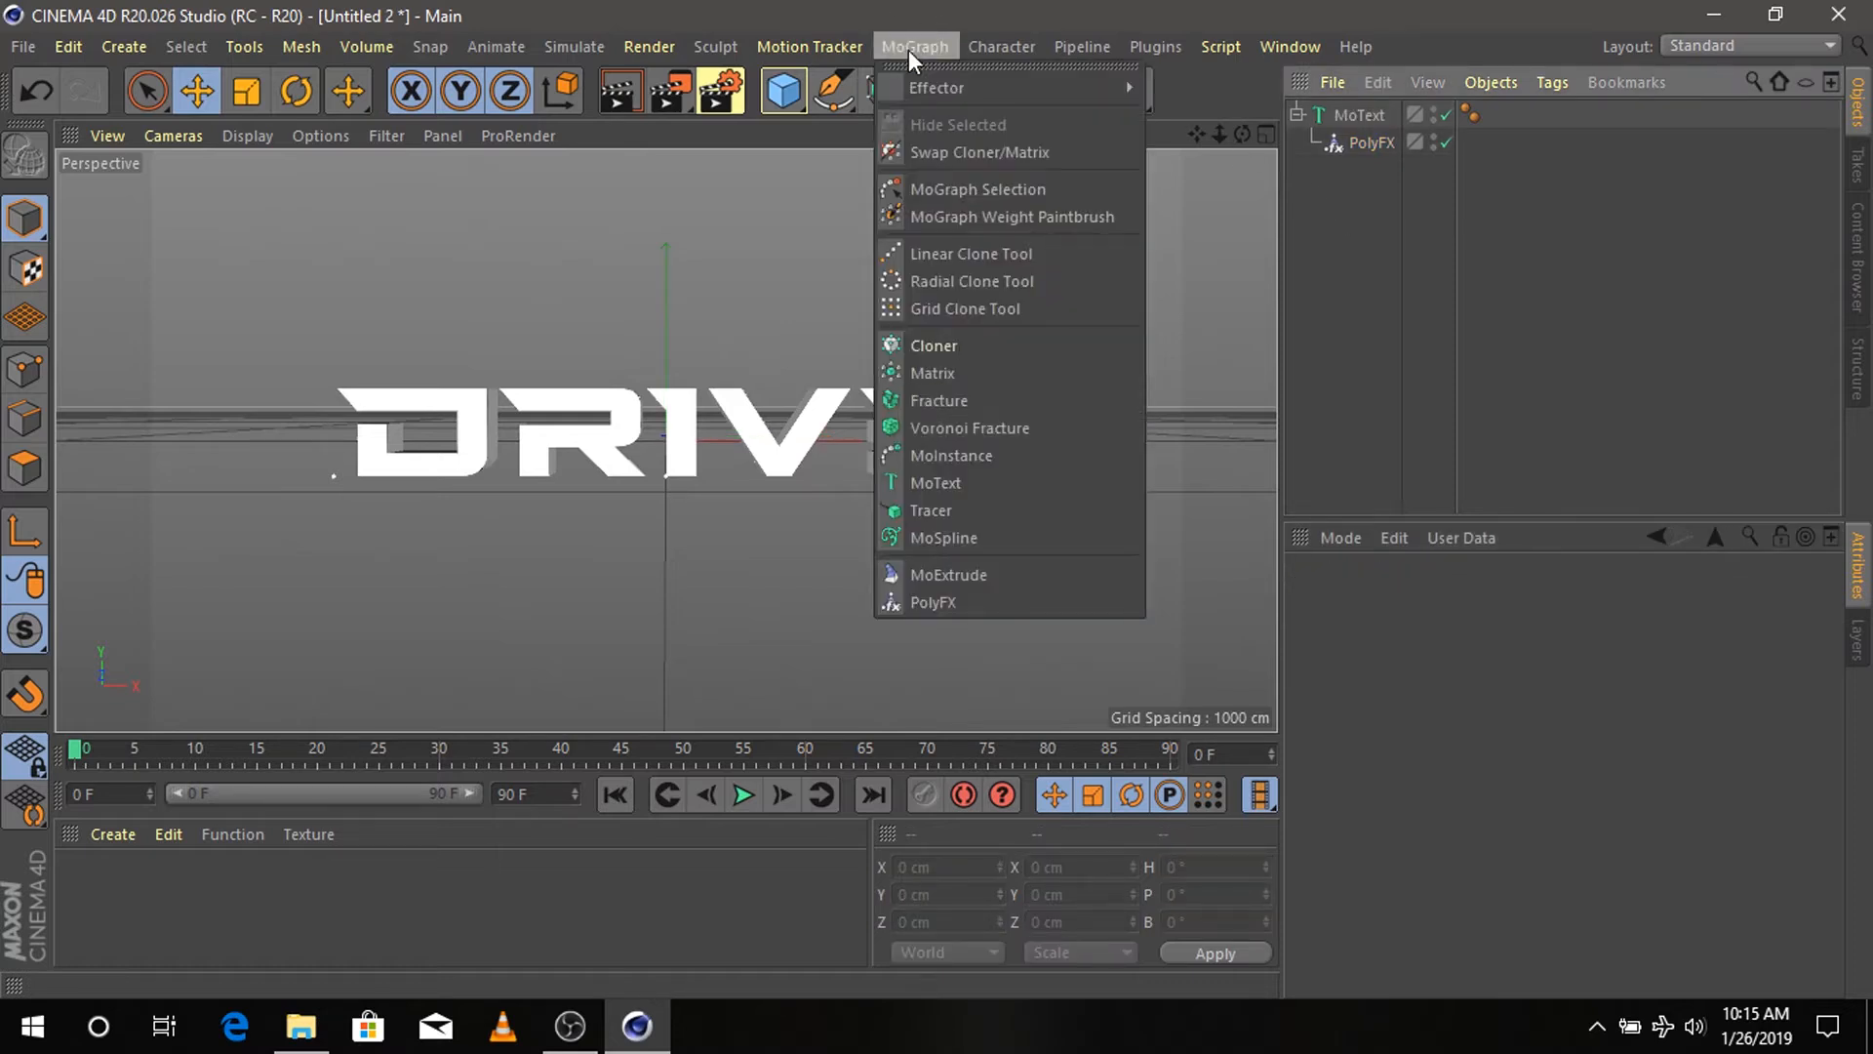
click(981, 346)
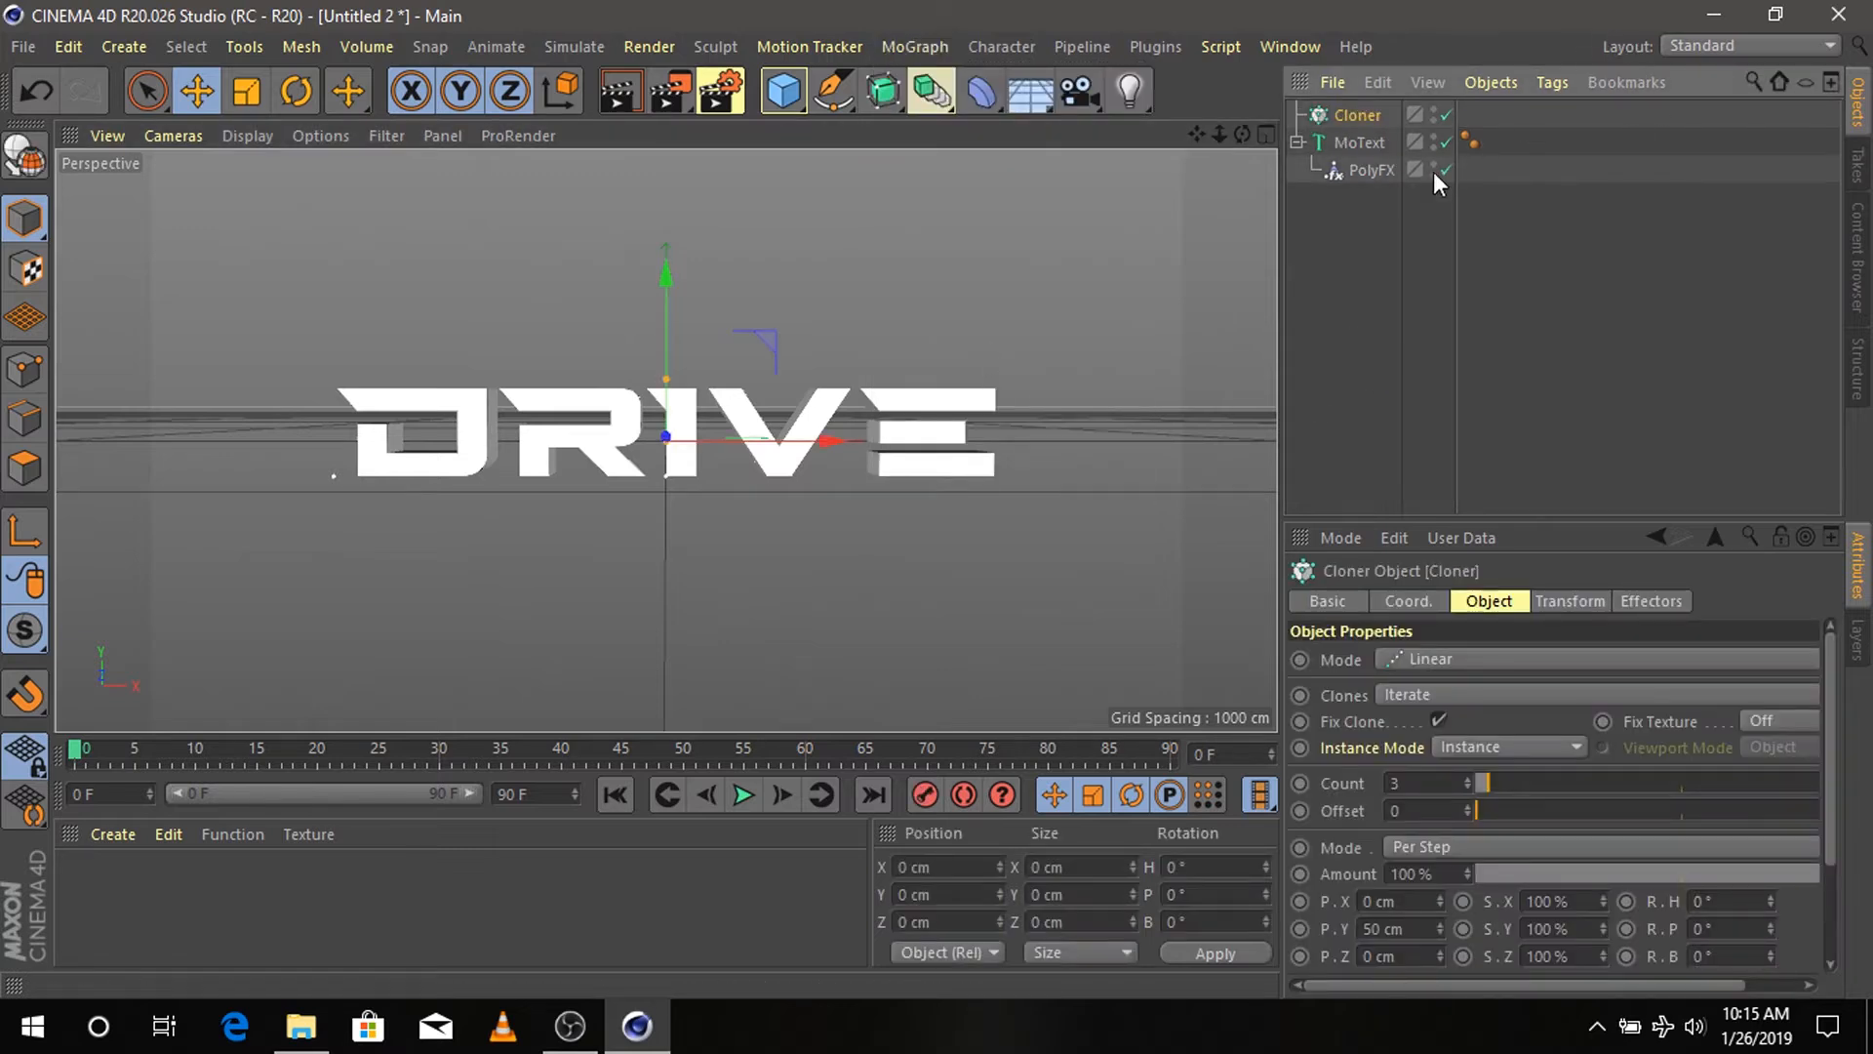
click(1348, 145)
drag(1371, 144, 1371, 119)
click(1371, 119)
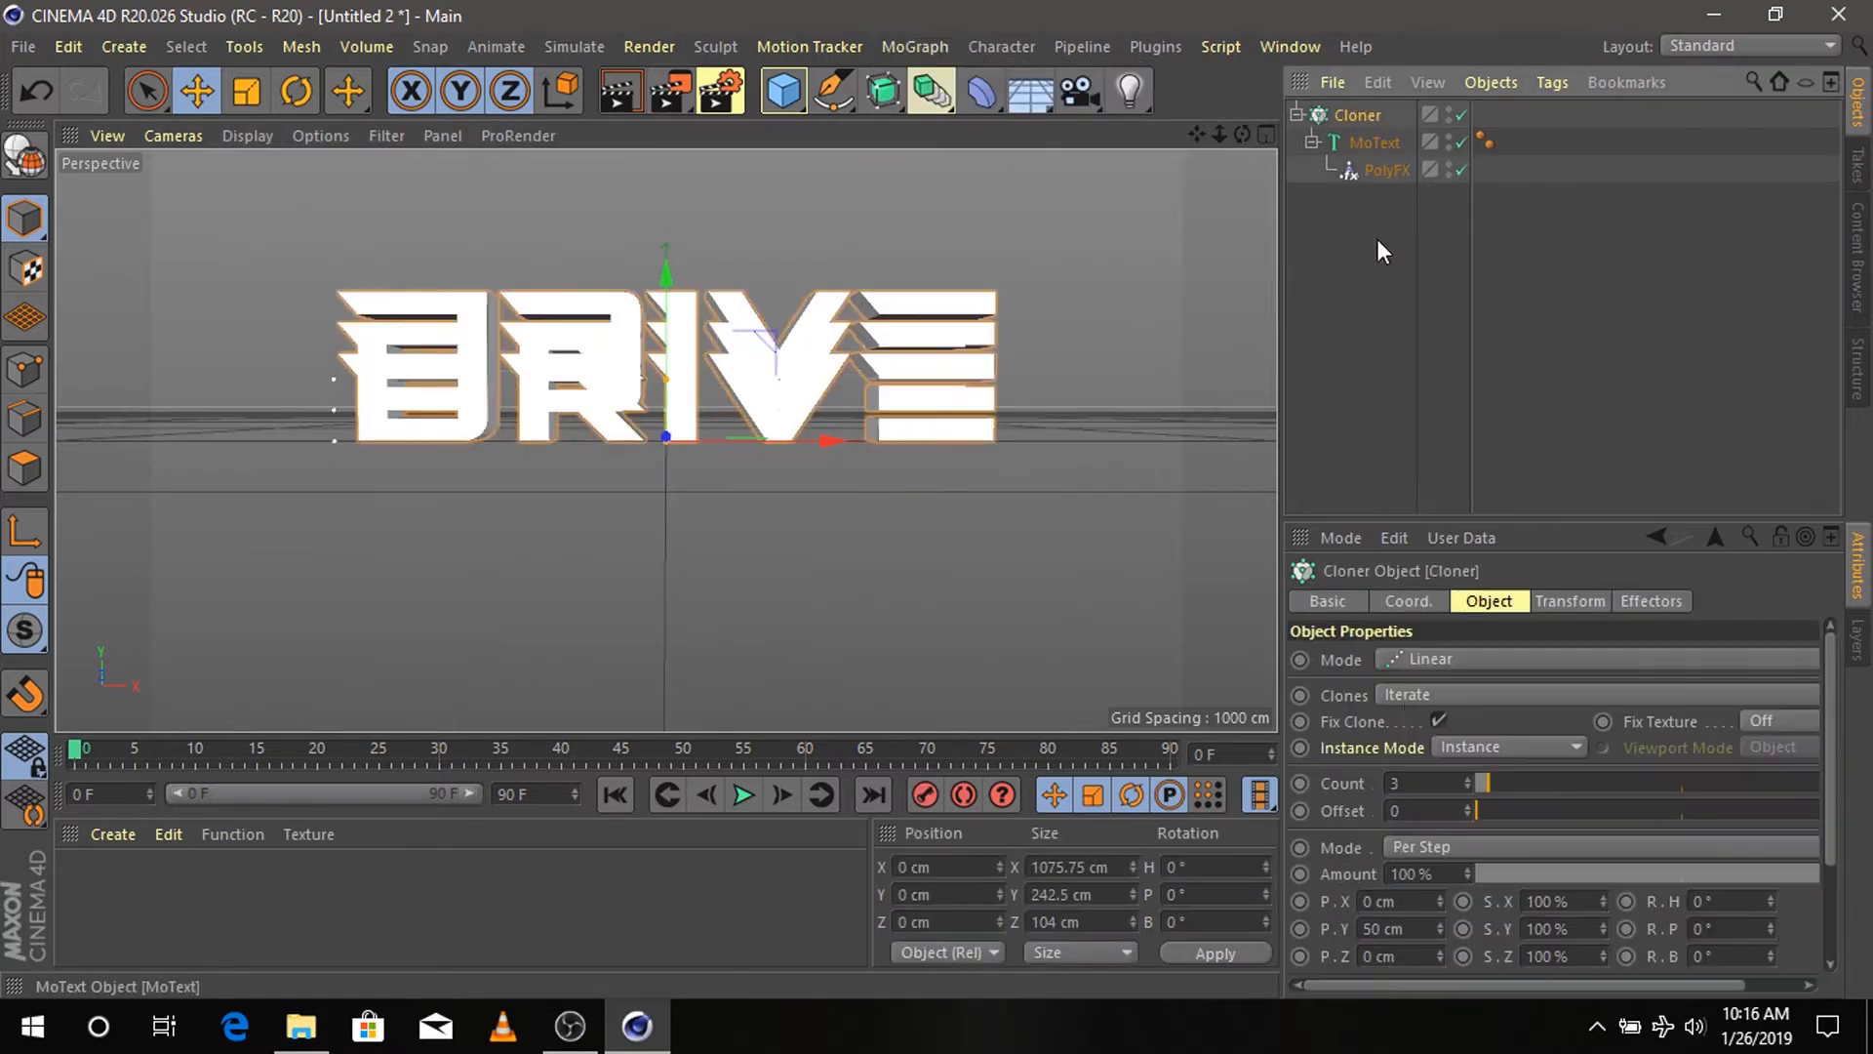
- Set the Cloner's count to 1 so only a single copy of the text is generated
click(1417, 781)
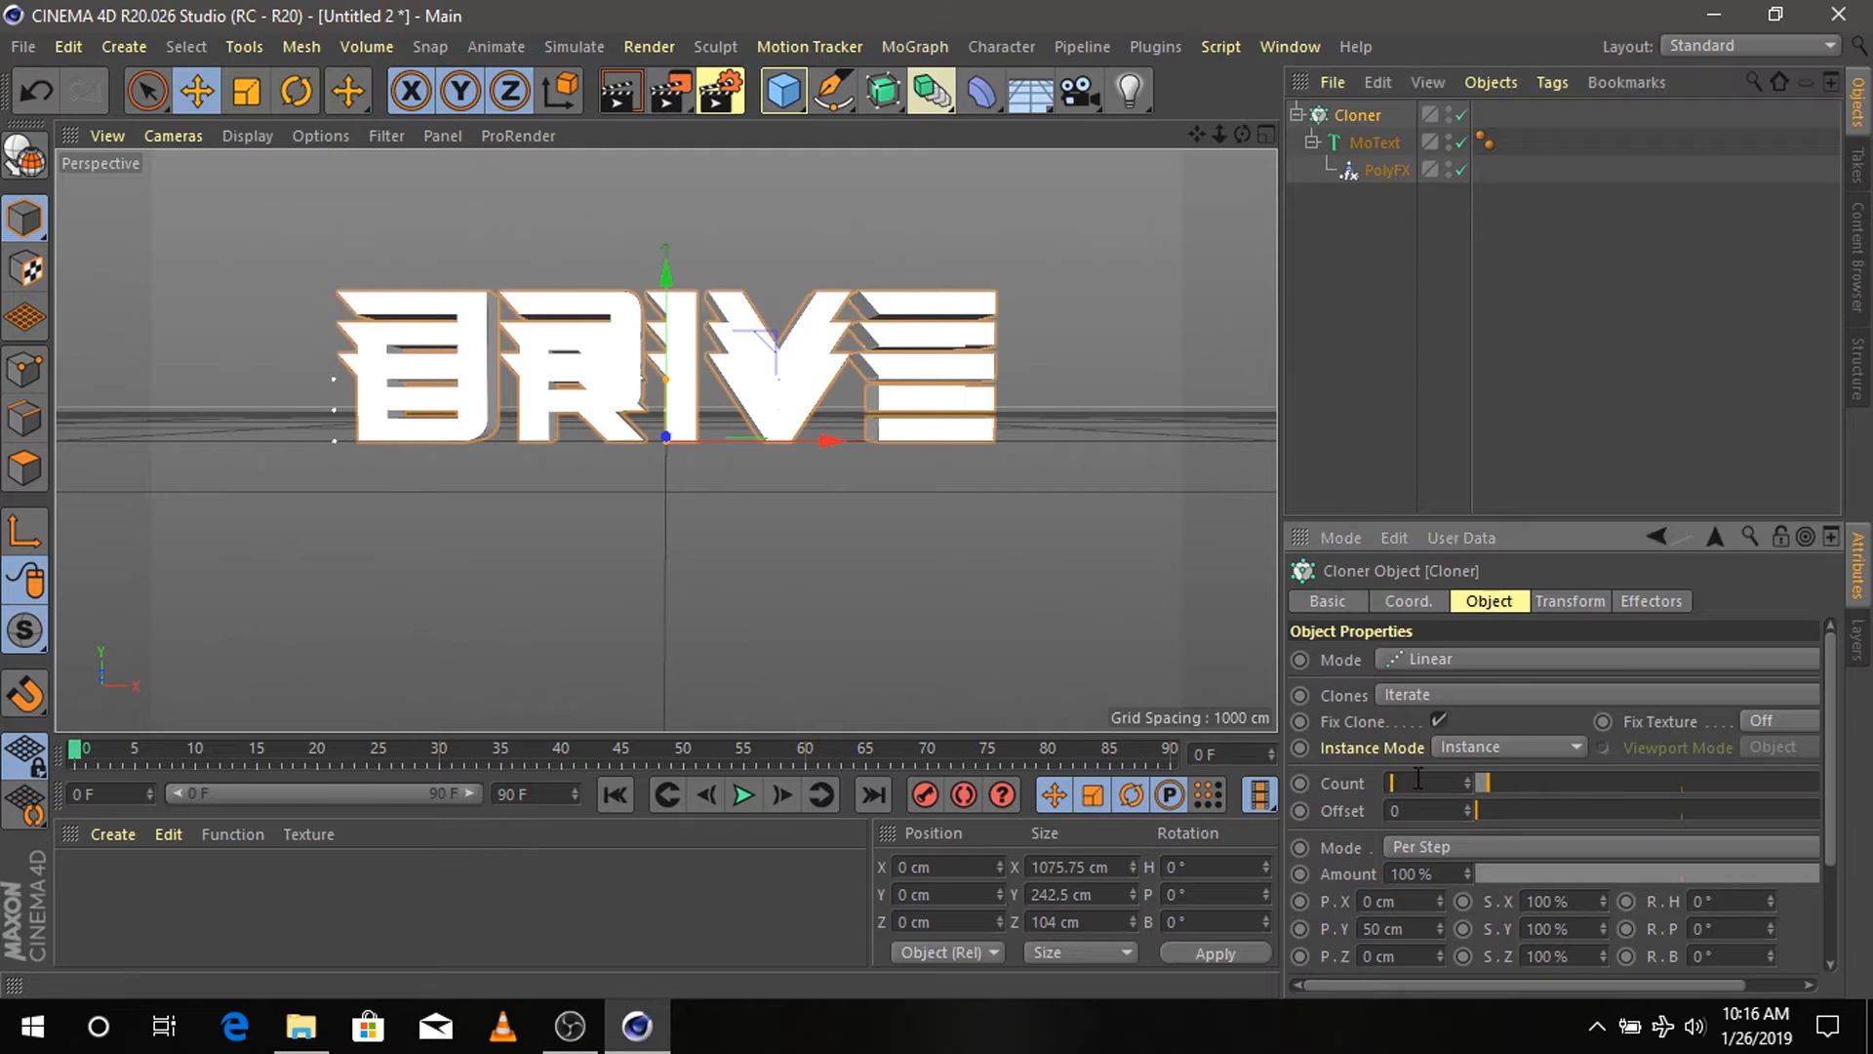
text(1)
key(Return)
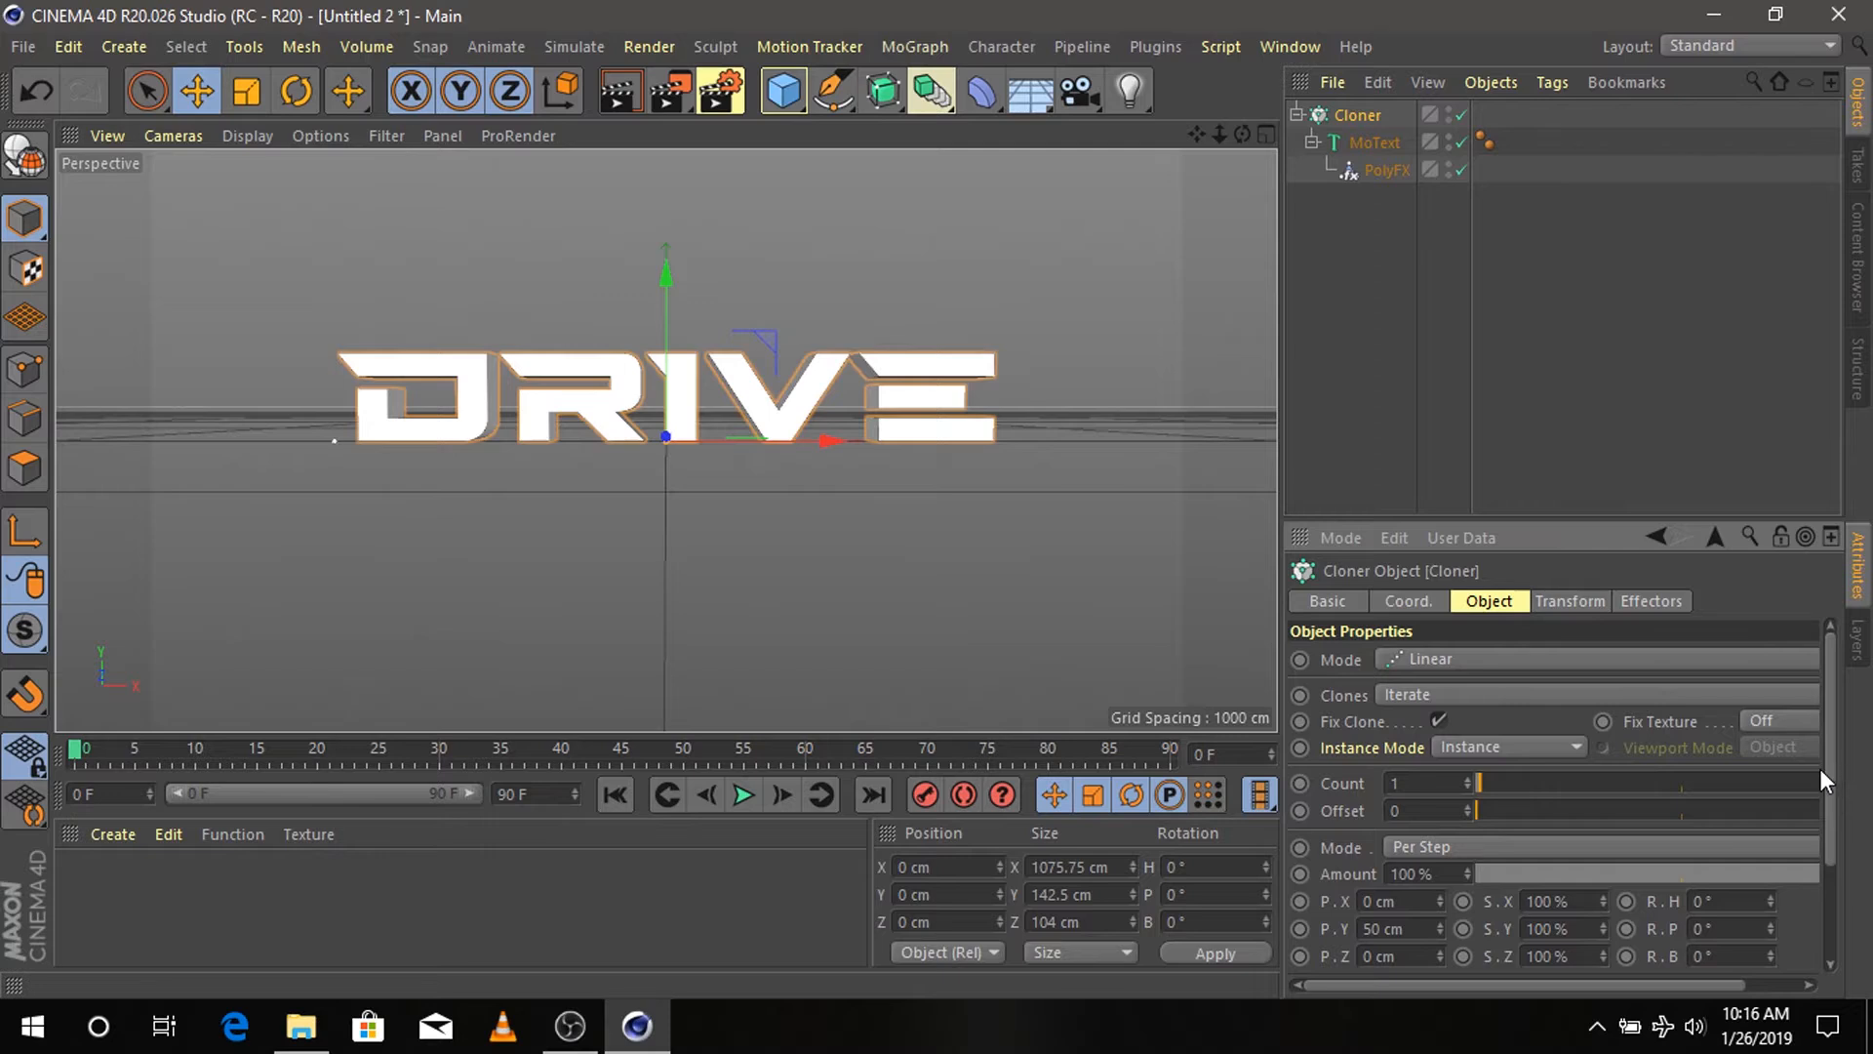
drag(1822, 774, 1819, 952)
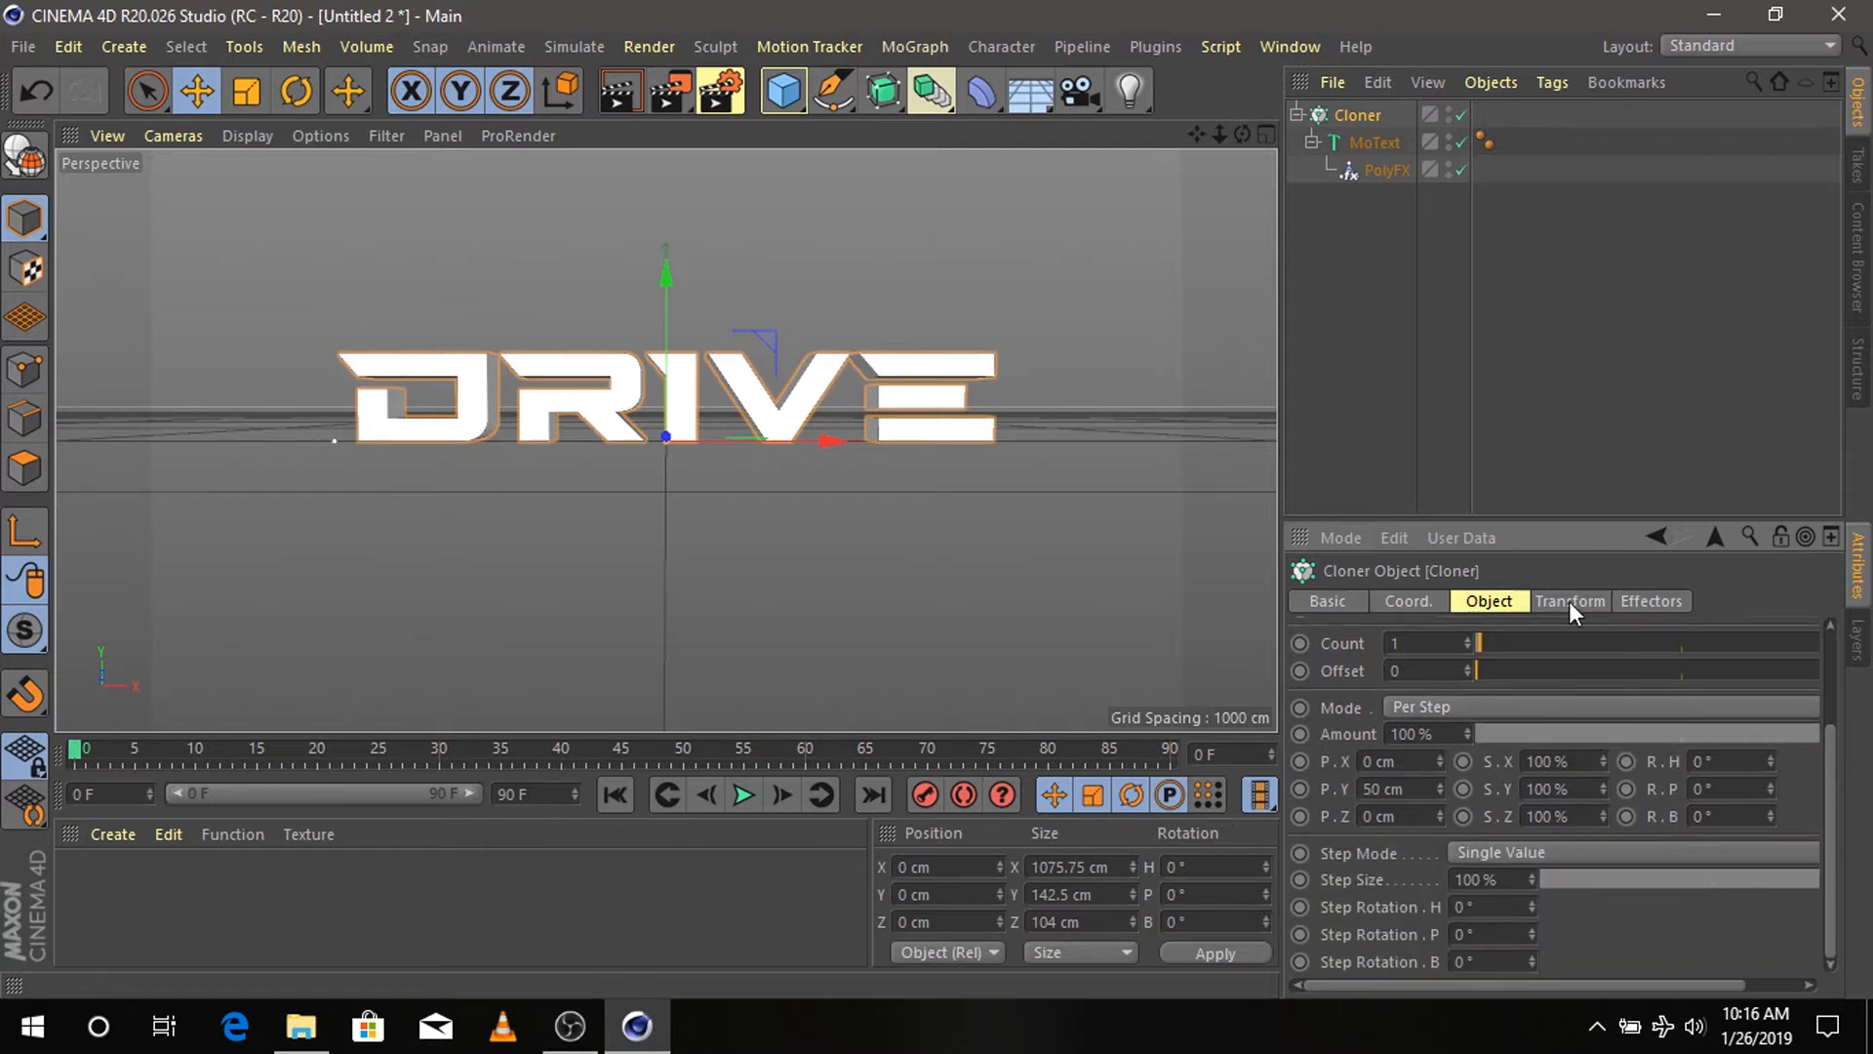
click(1340, 295)
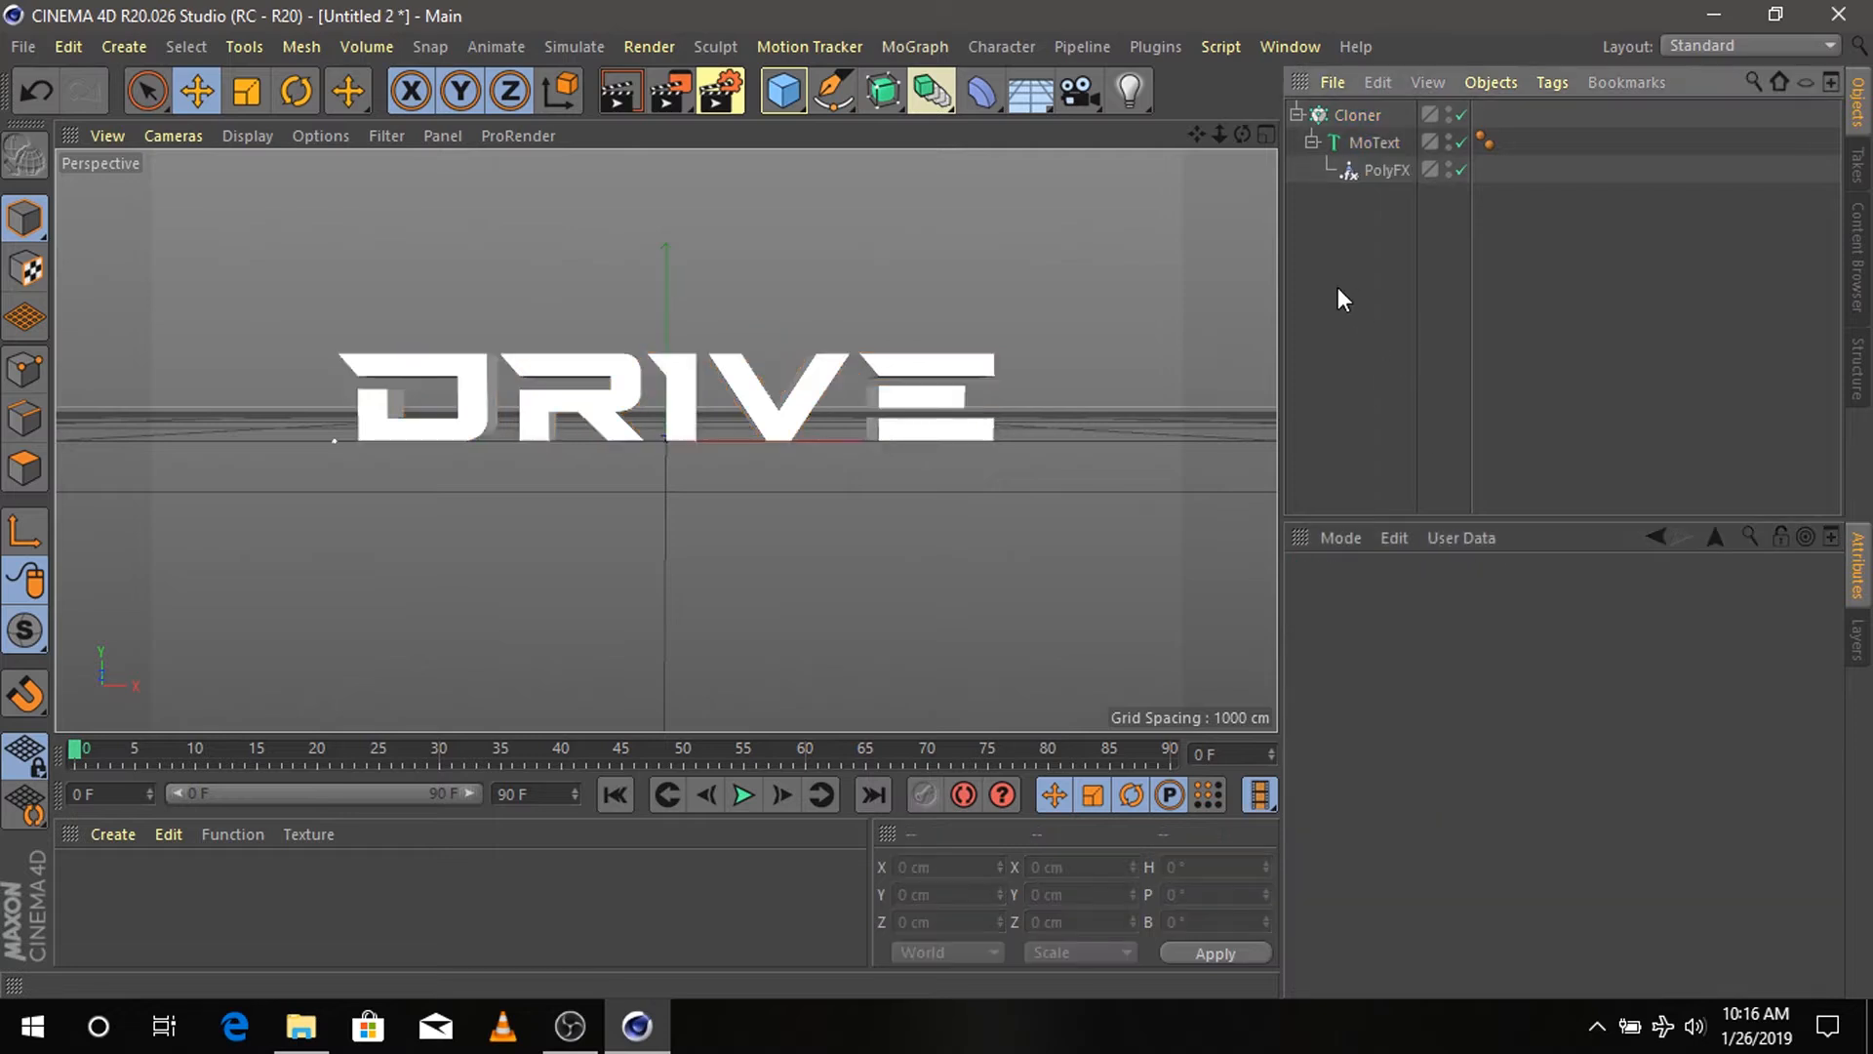
- Add a Cloth Surface object and make the Cloner with its text hierarchy a child of it
click(565, 45)
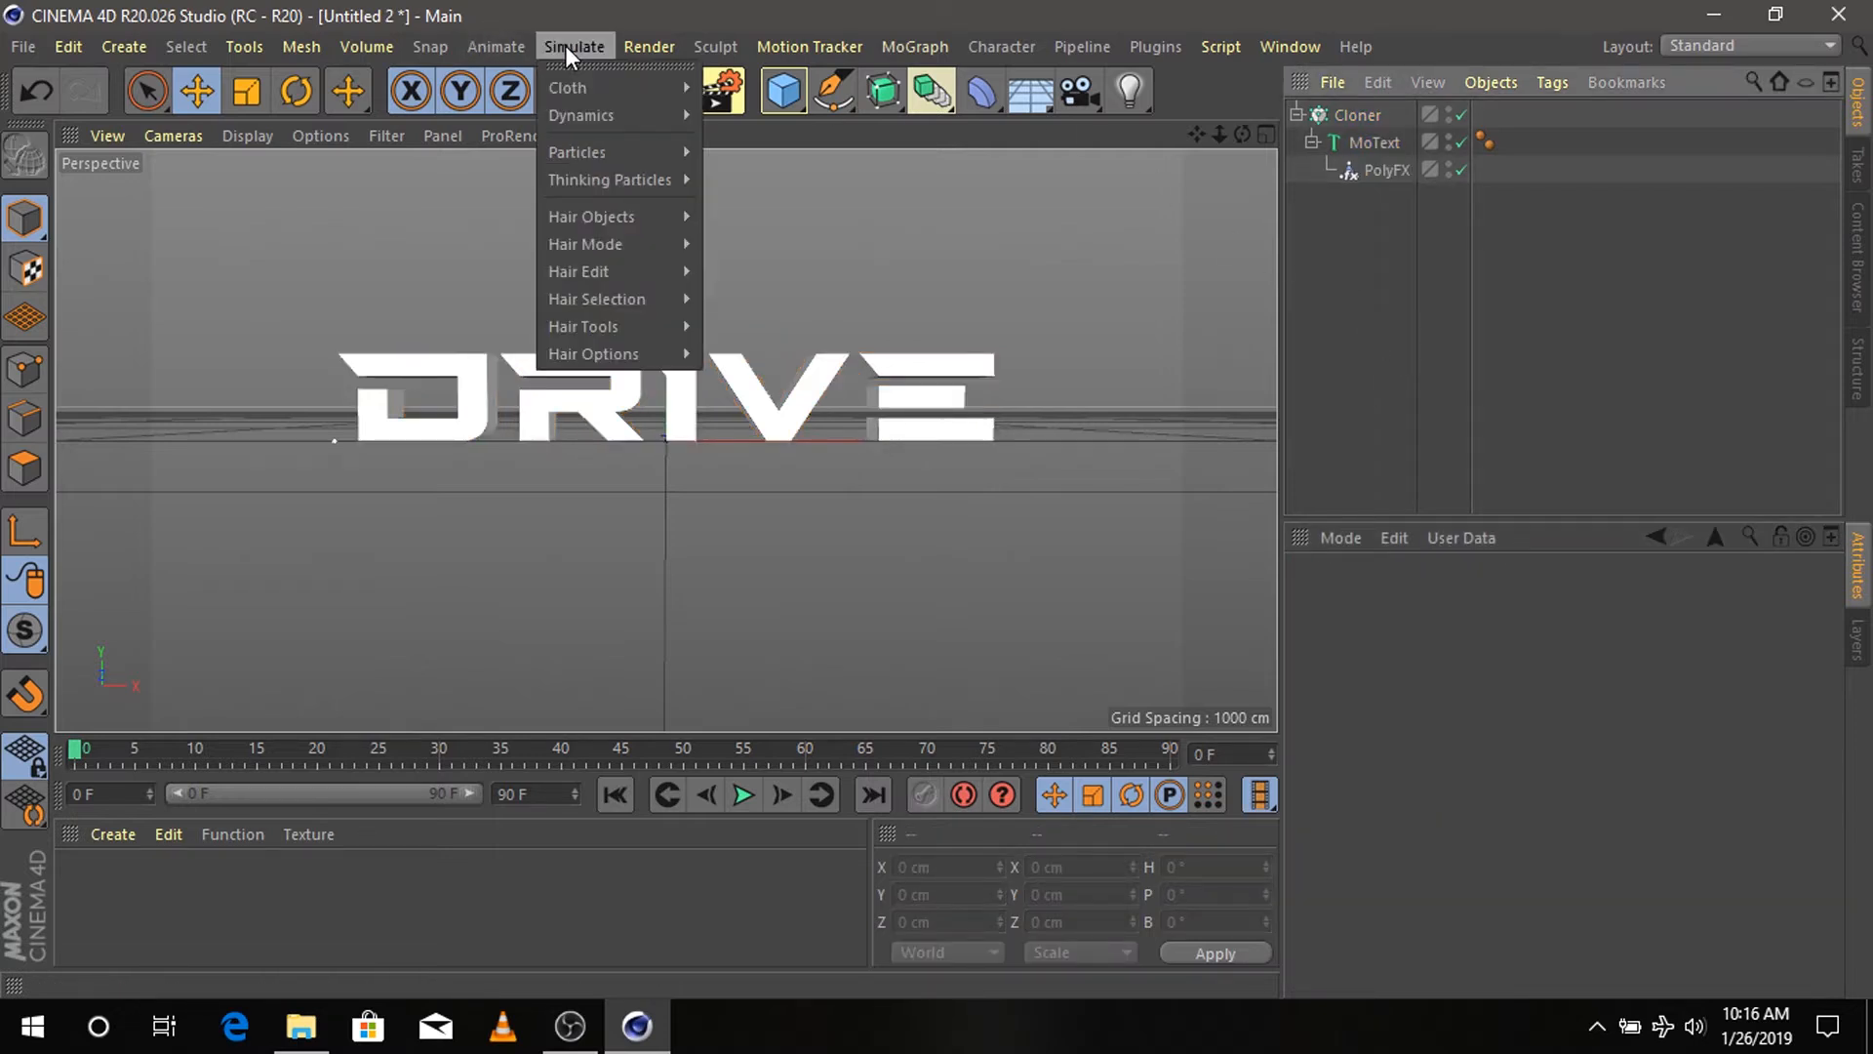
mouse_move(641, 86)
click(810, 97)
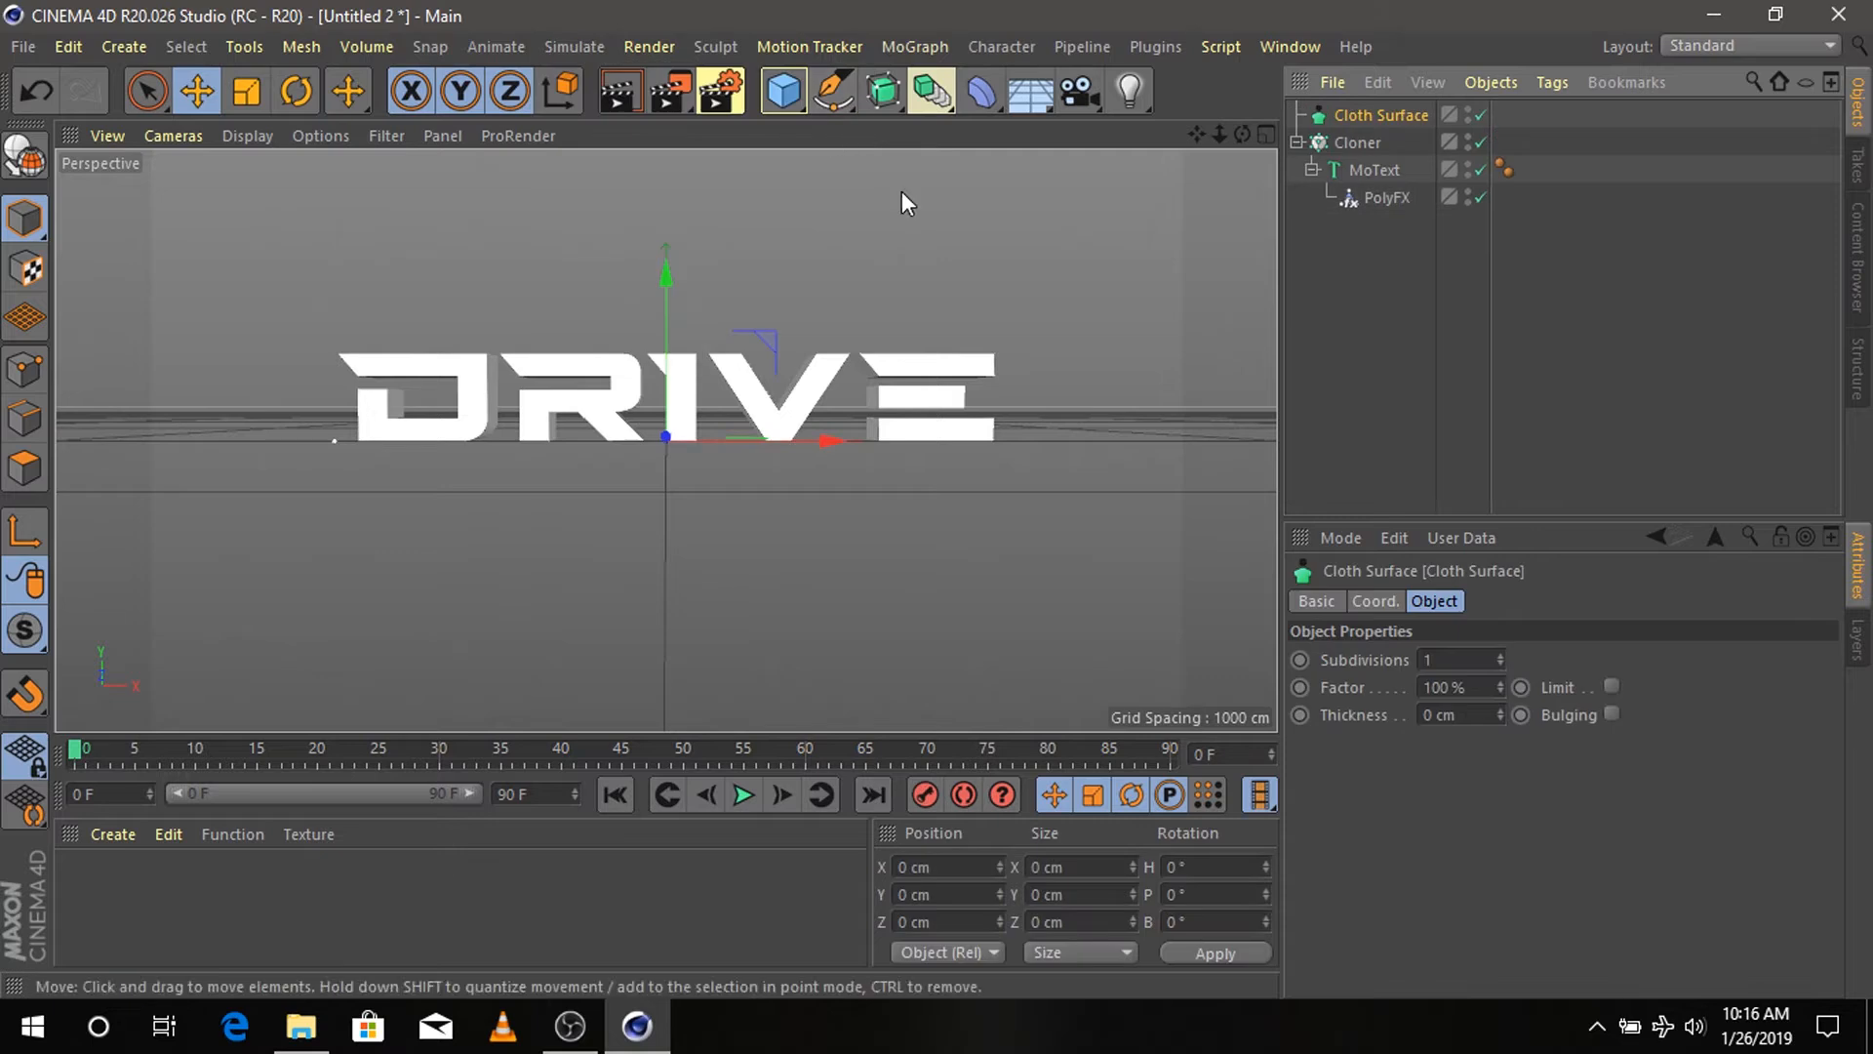
click(1341, 144)
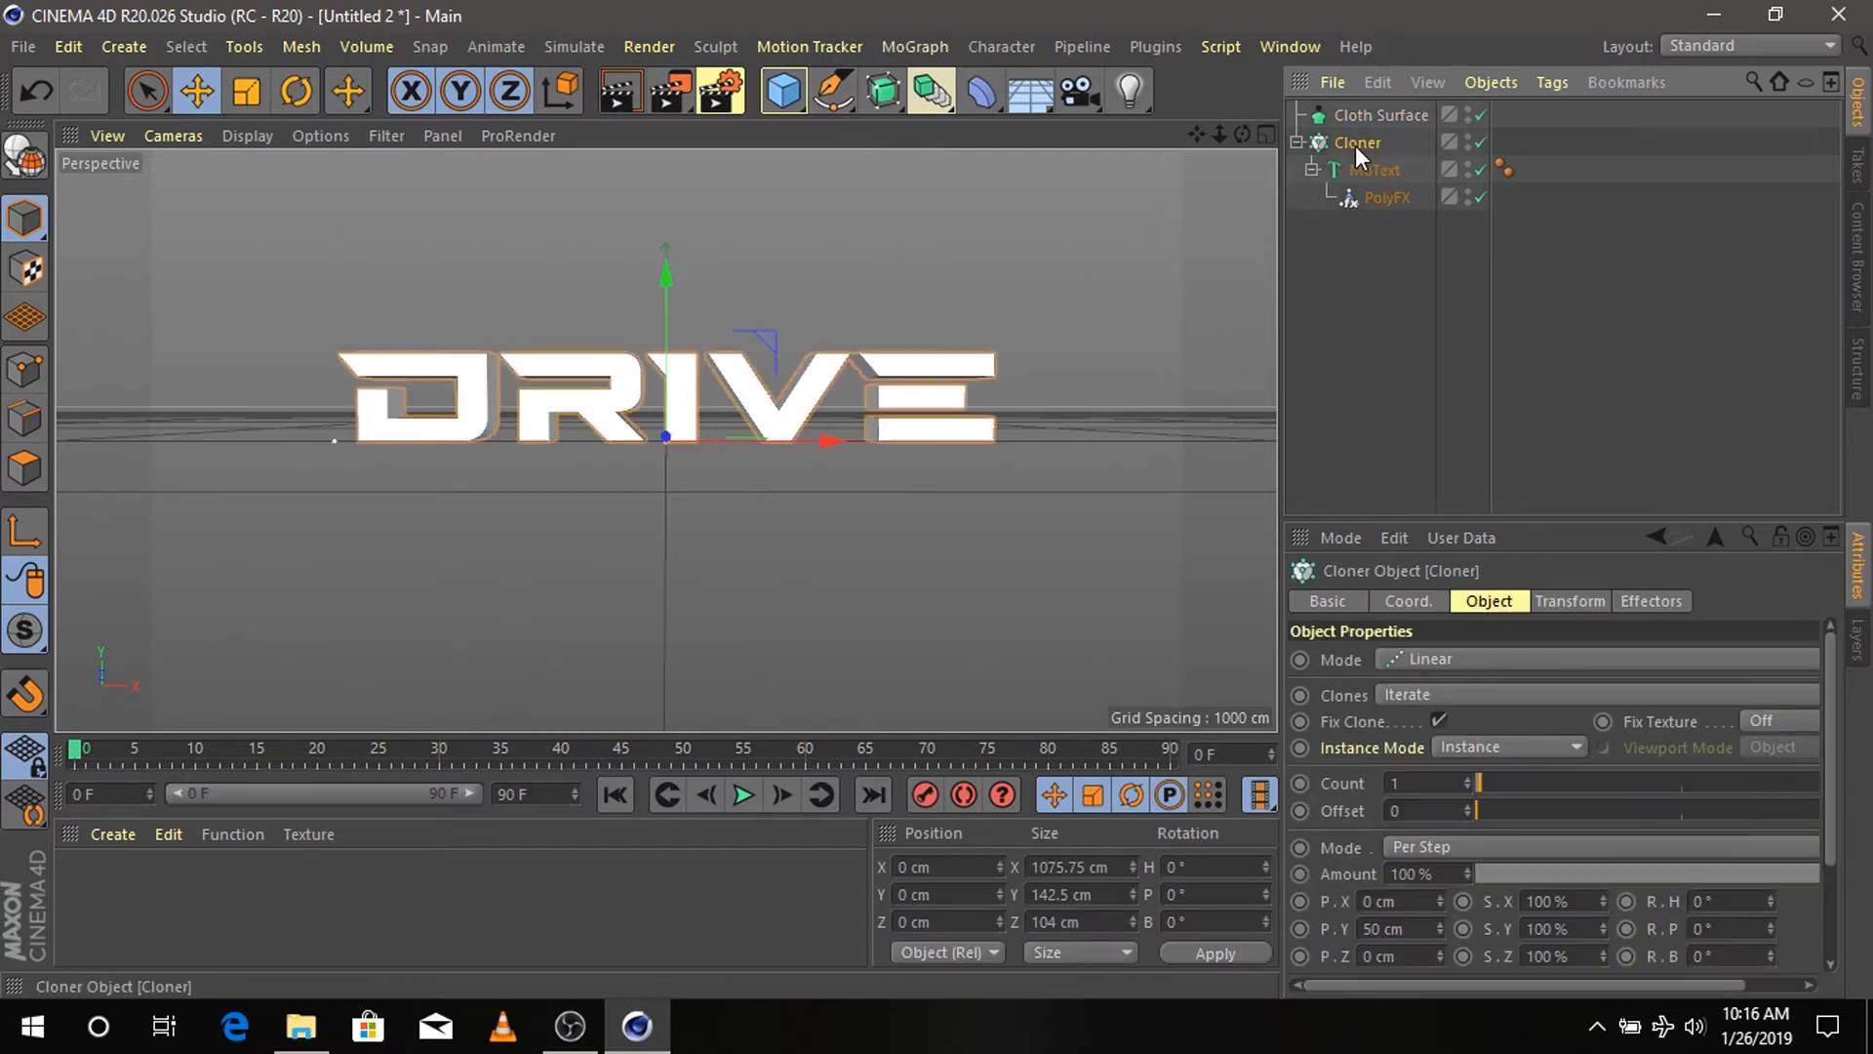
drag(1368, 121, 1372, 113)
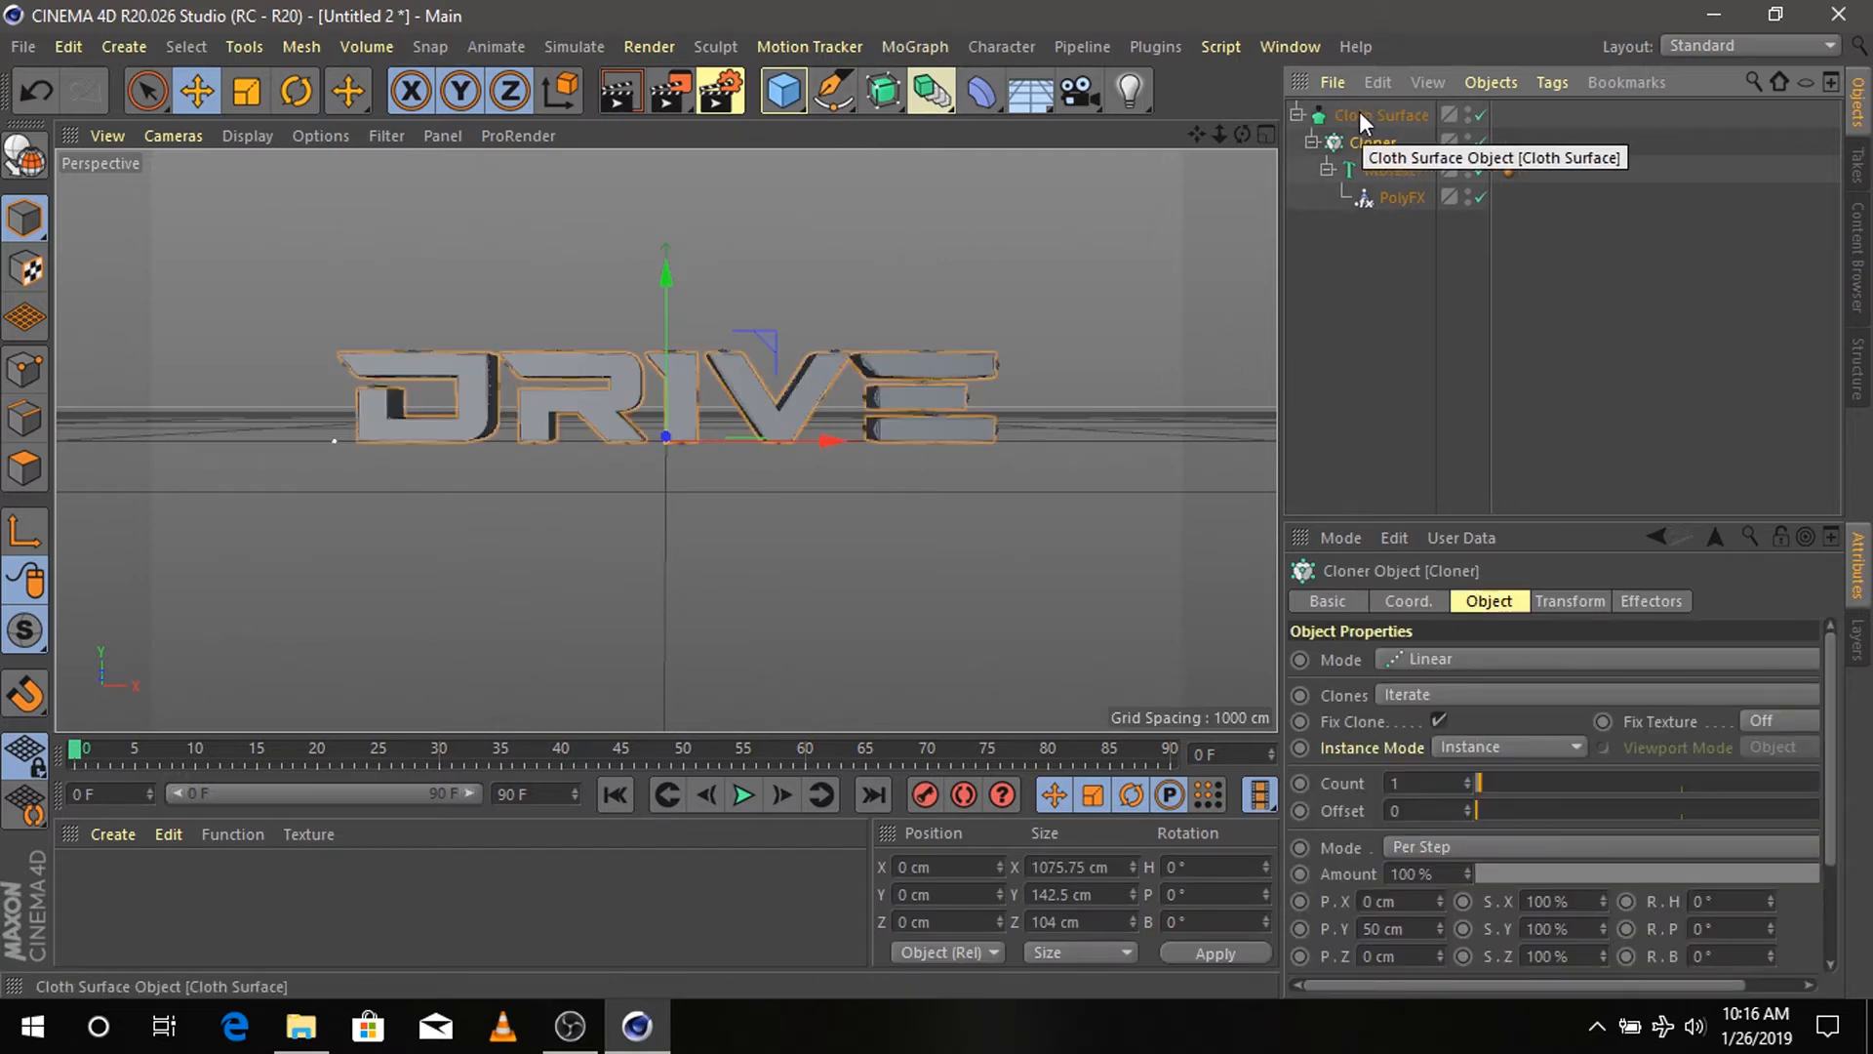
- Set the Cloth Surface's subdivisions to 0 and its thickness to 2 cm
click(1346, 114)
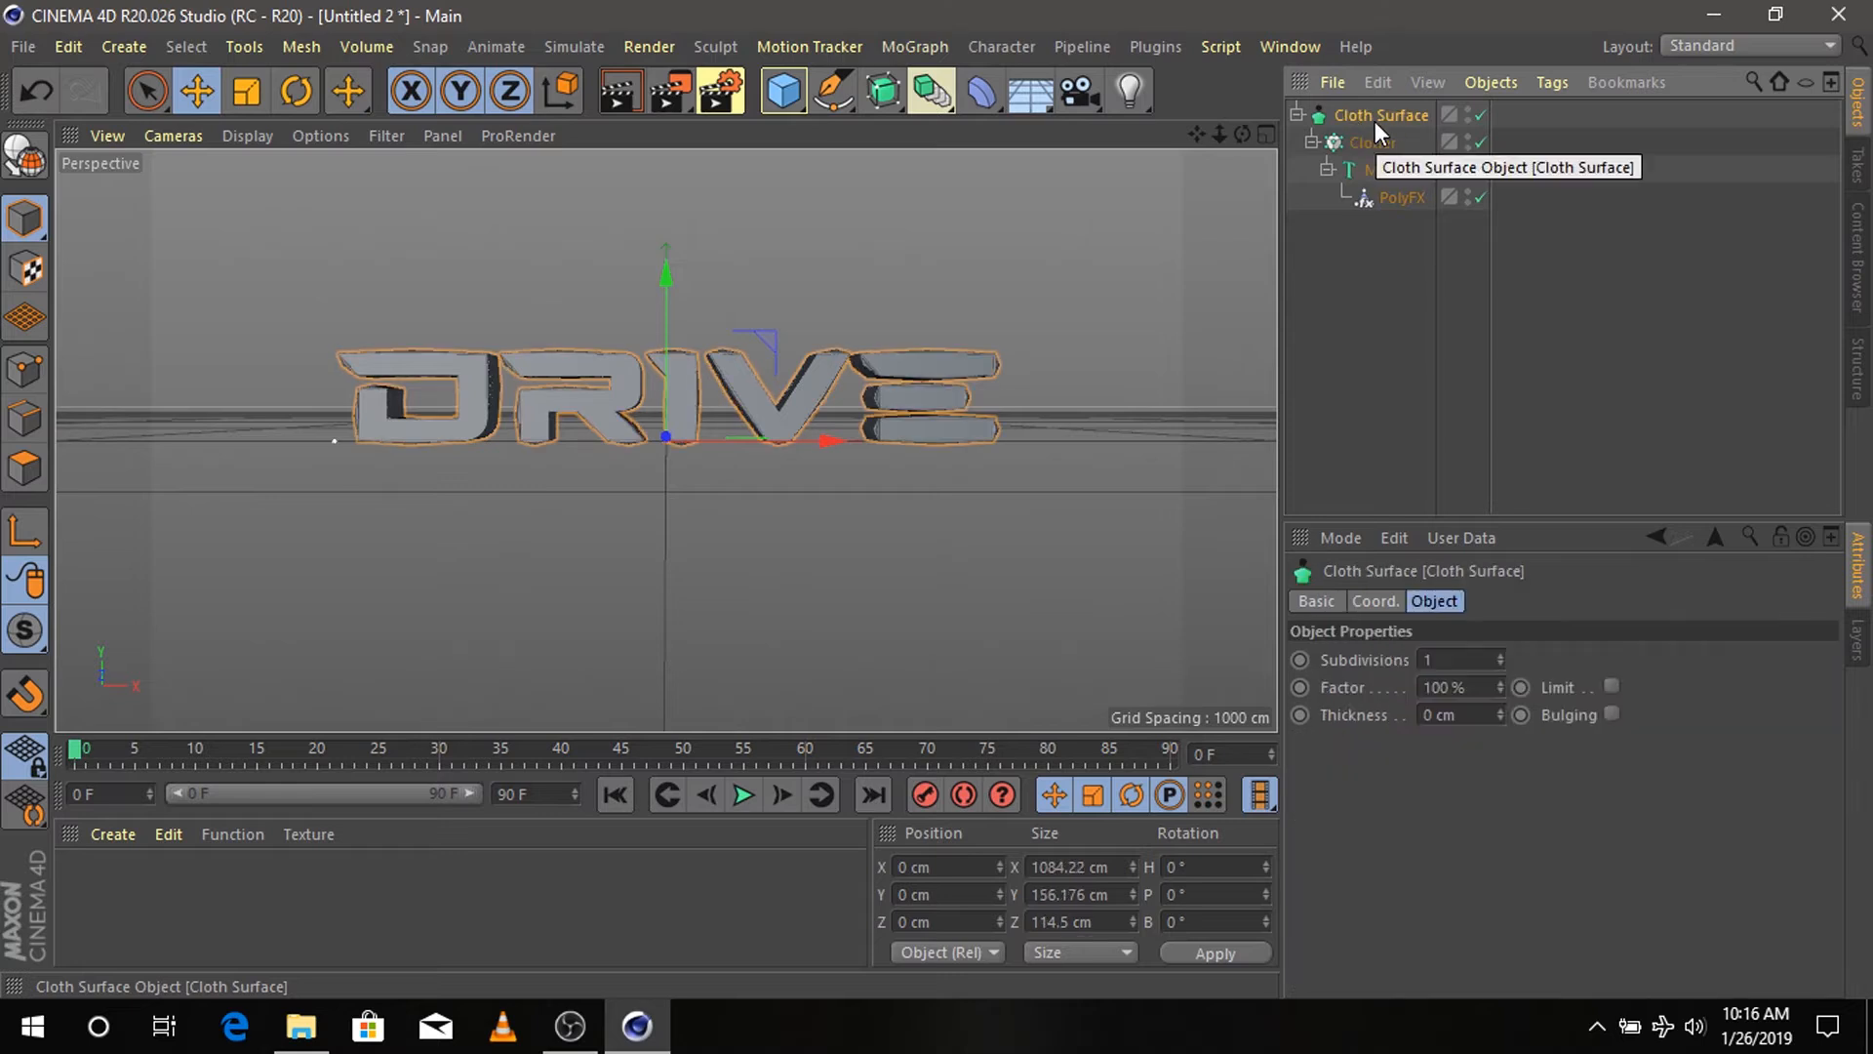
click(1468, 662)
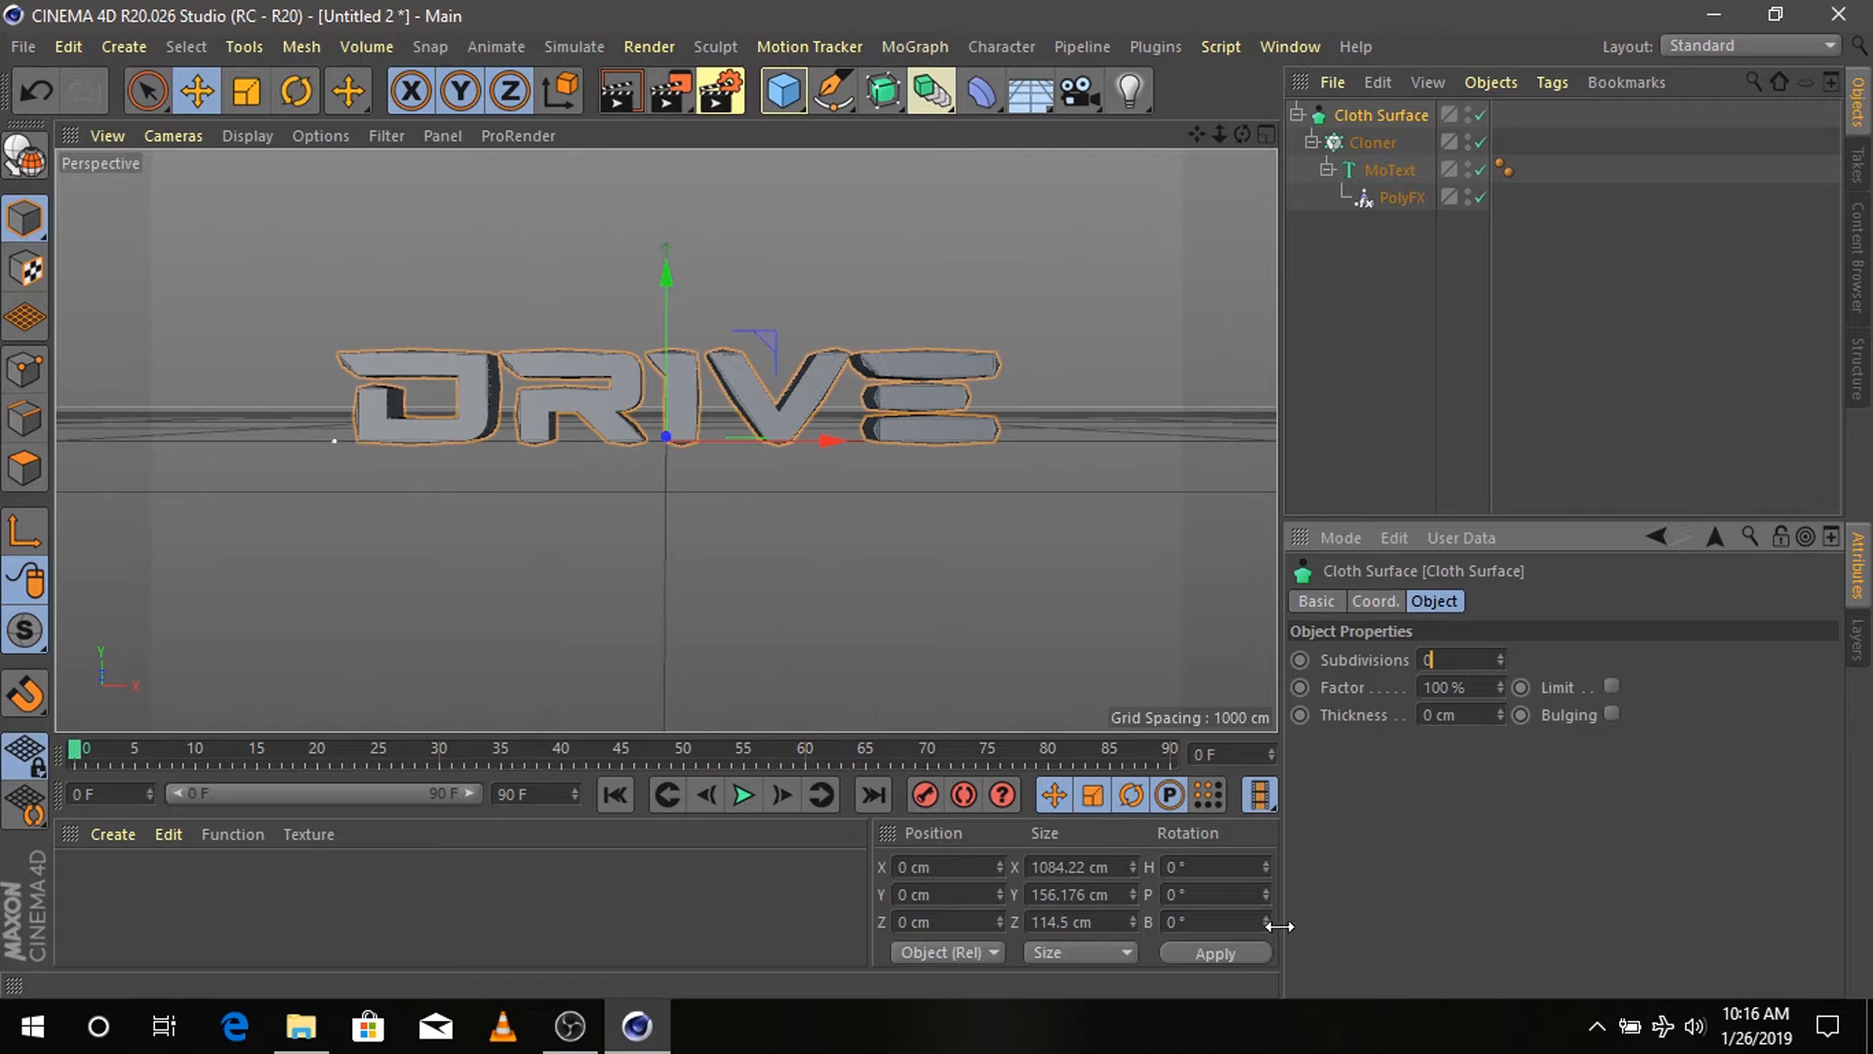
click(1434, 714)
key(BackSpace)
text(2)
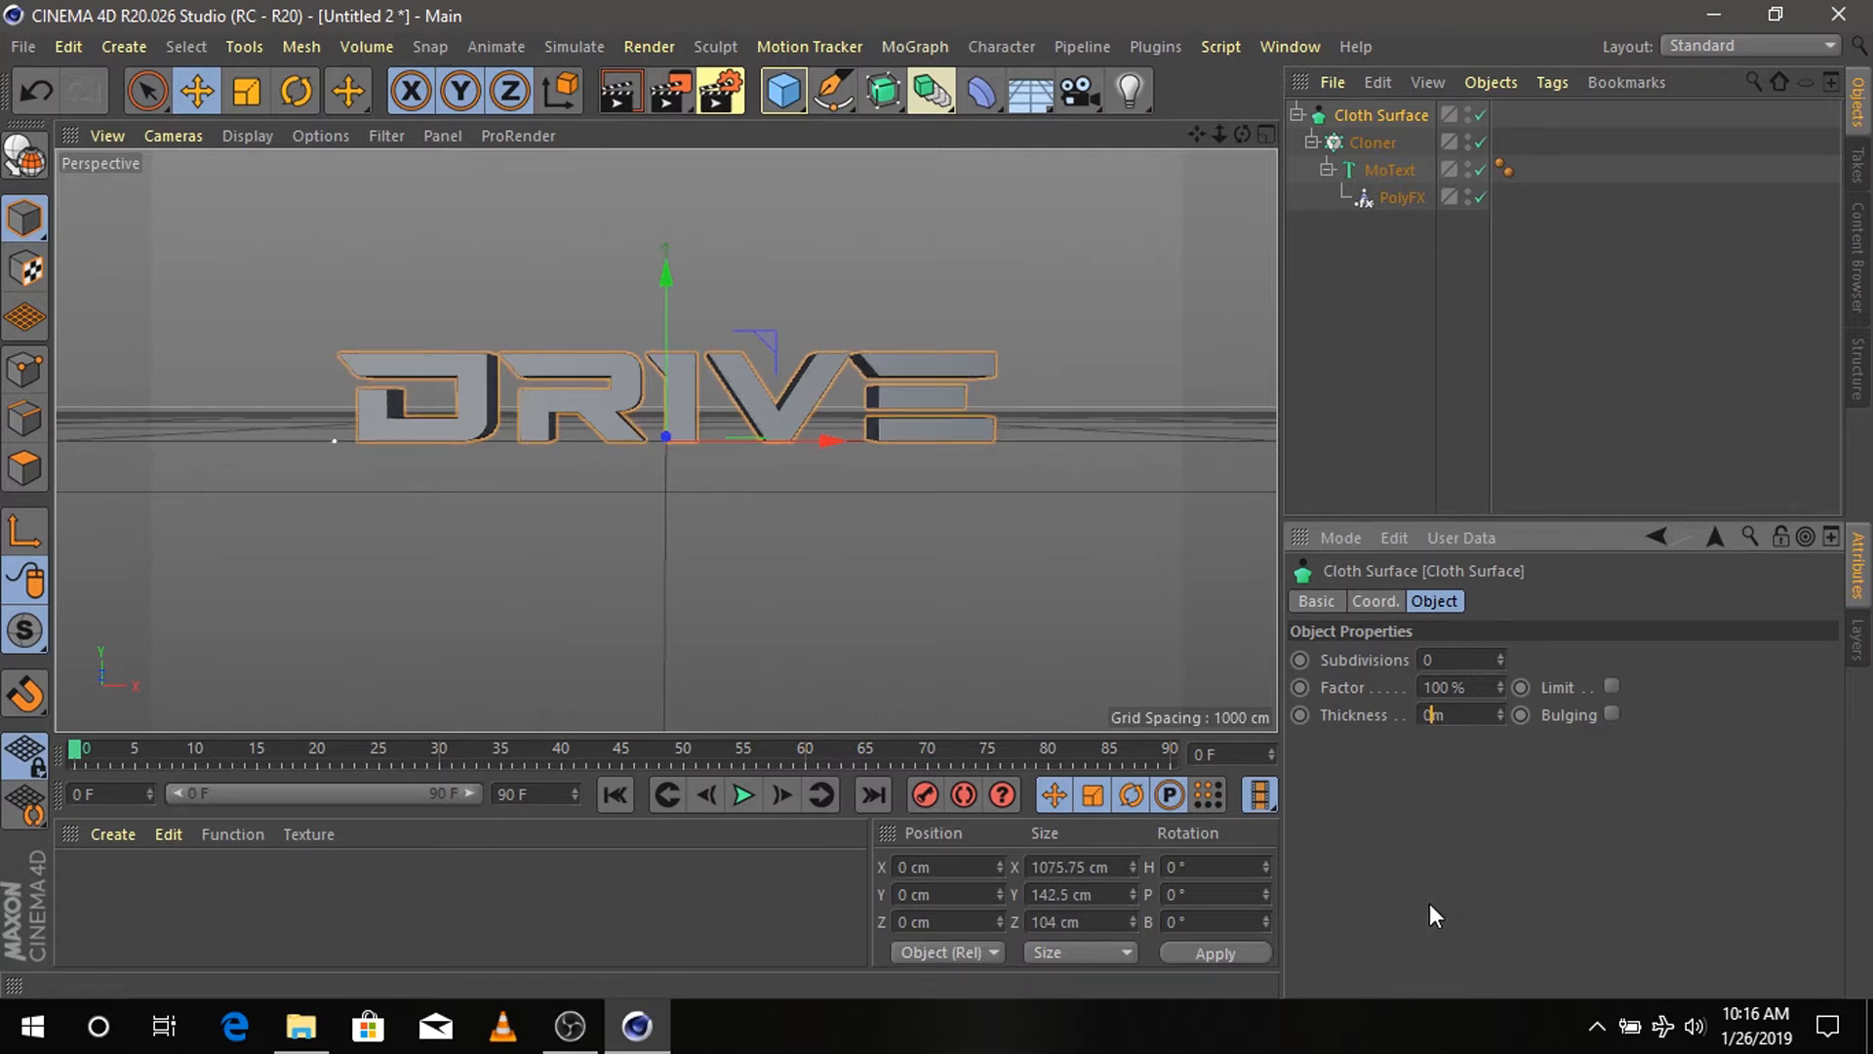
key(Return)
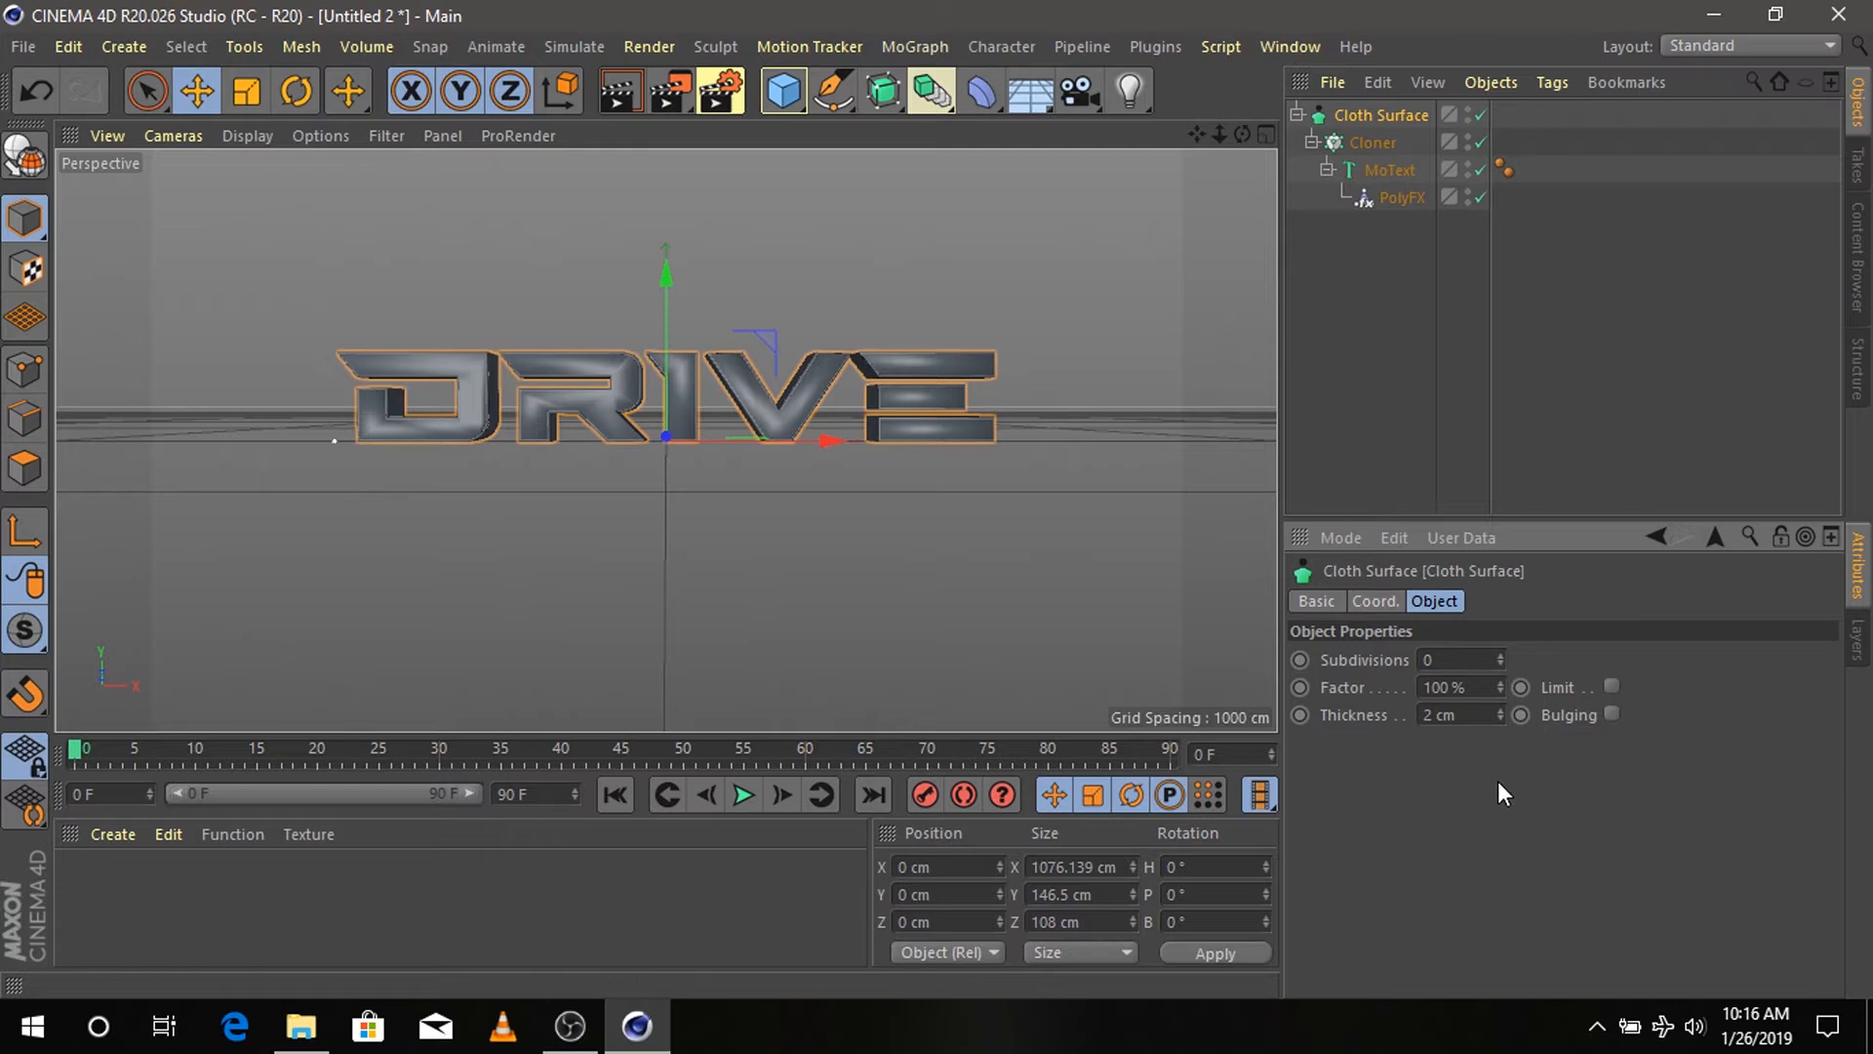
click(1338, 314)
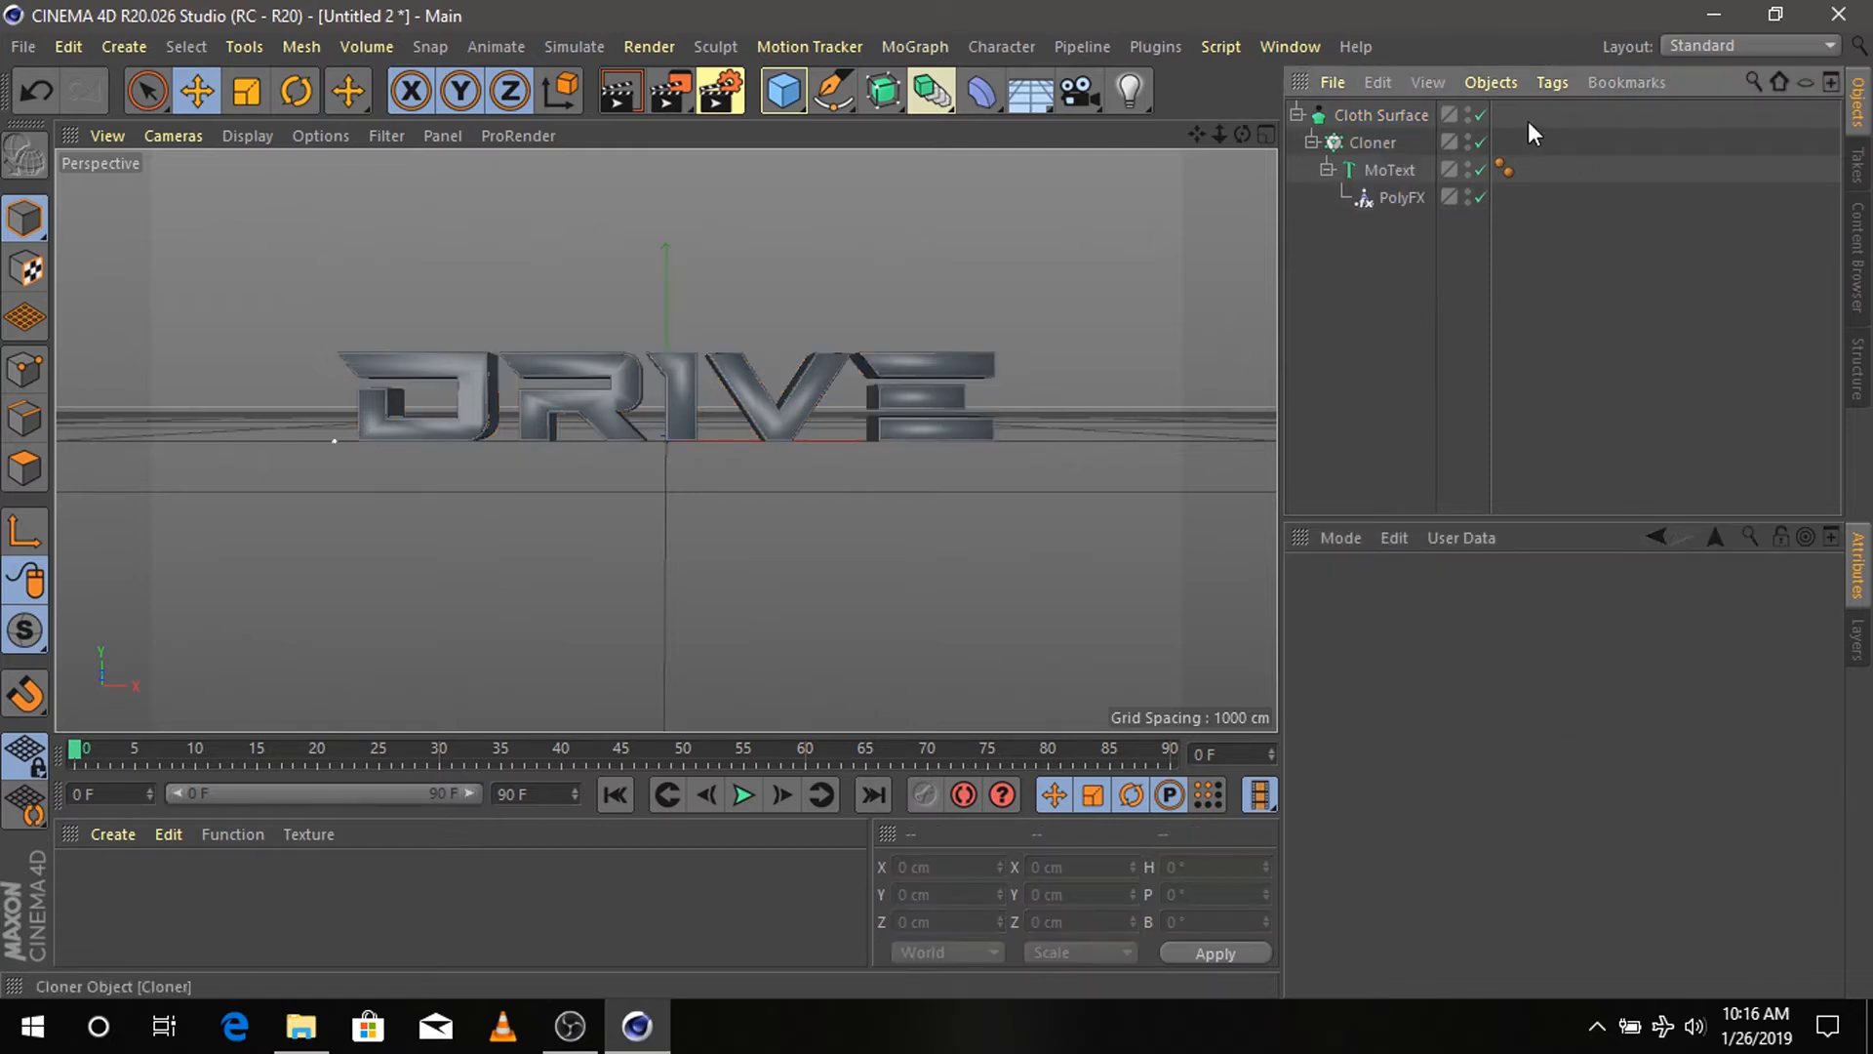
- Add a Plain effector and give its falloff a Linear Field
click(920, 45)
mouse_move(1020, 90)
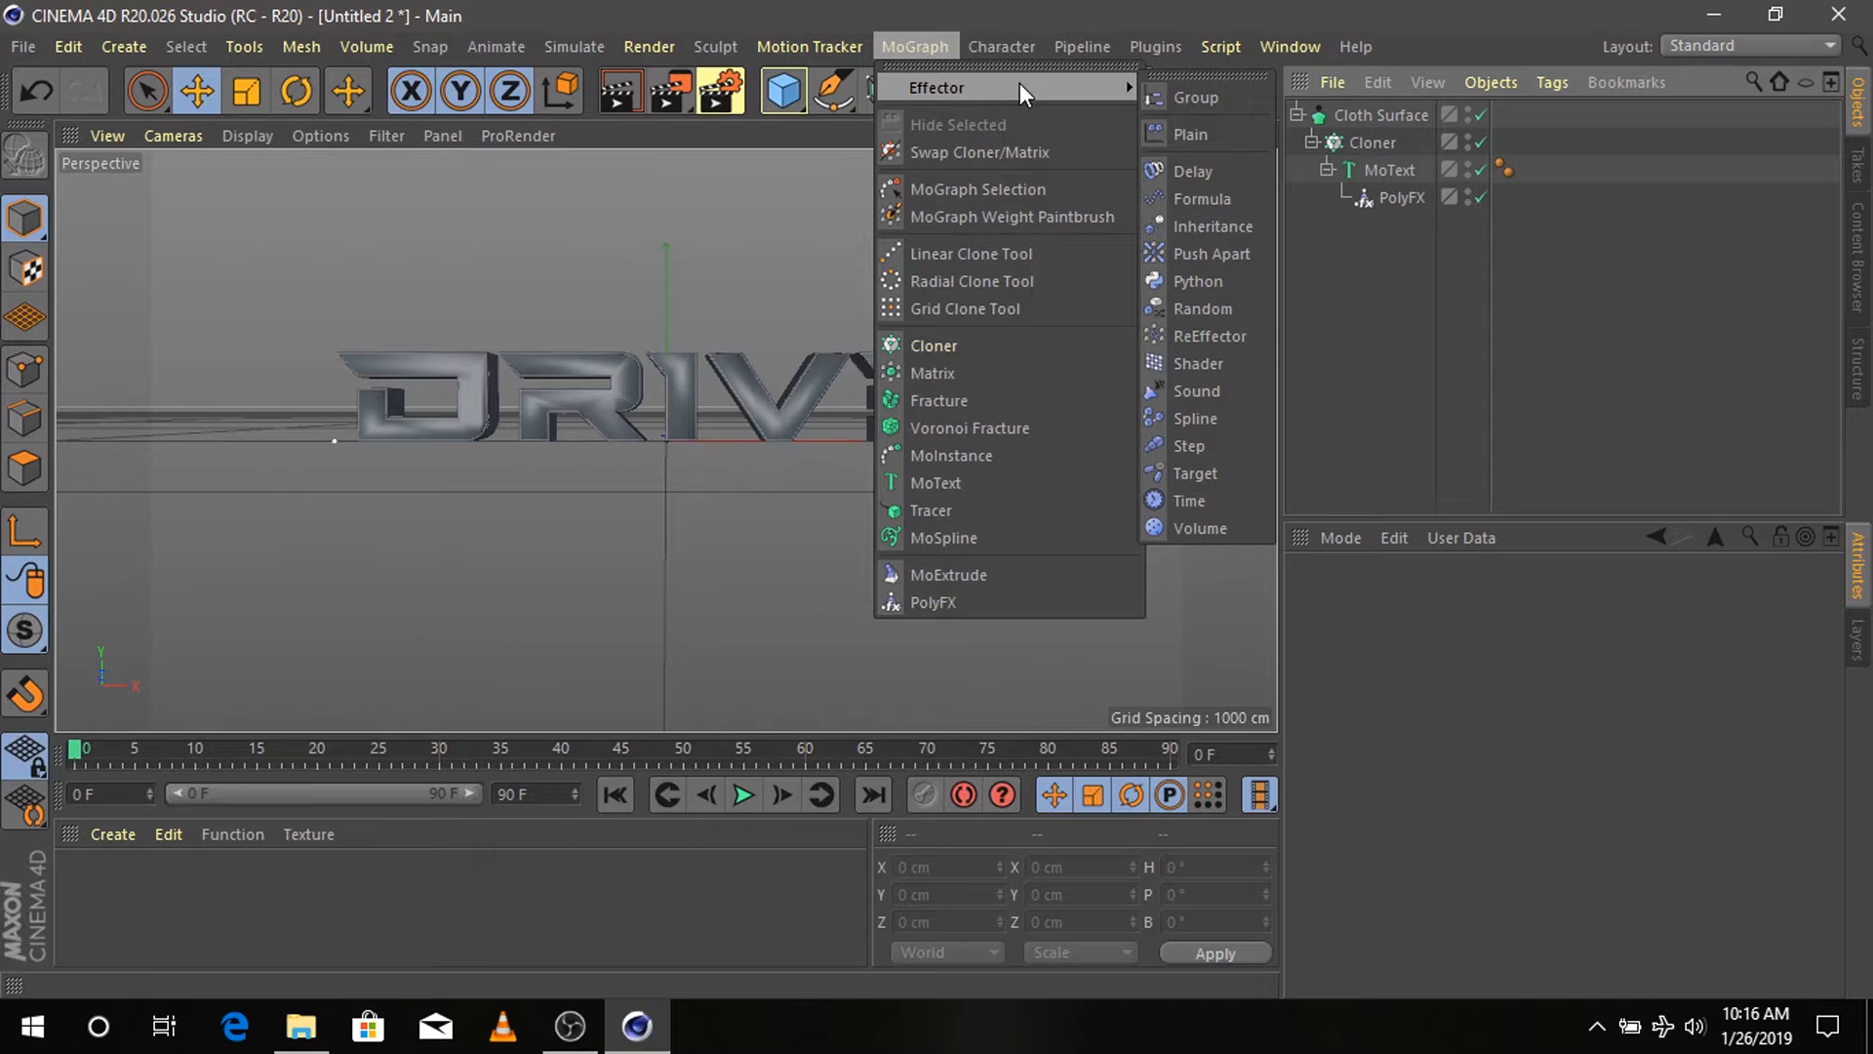
click(1203, 134)
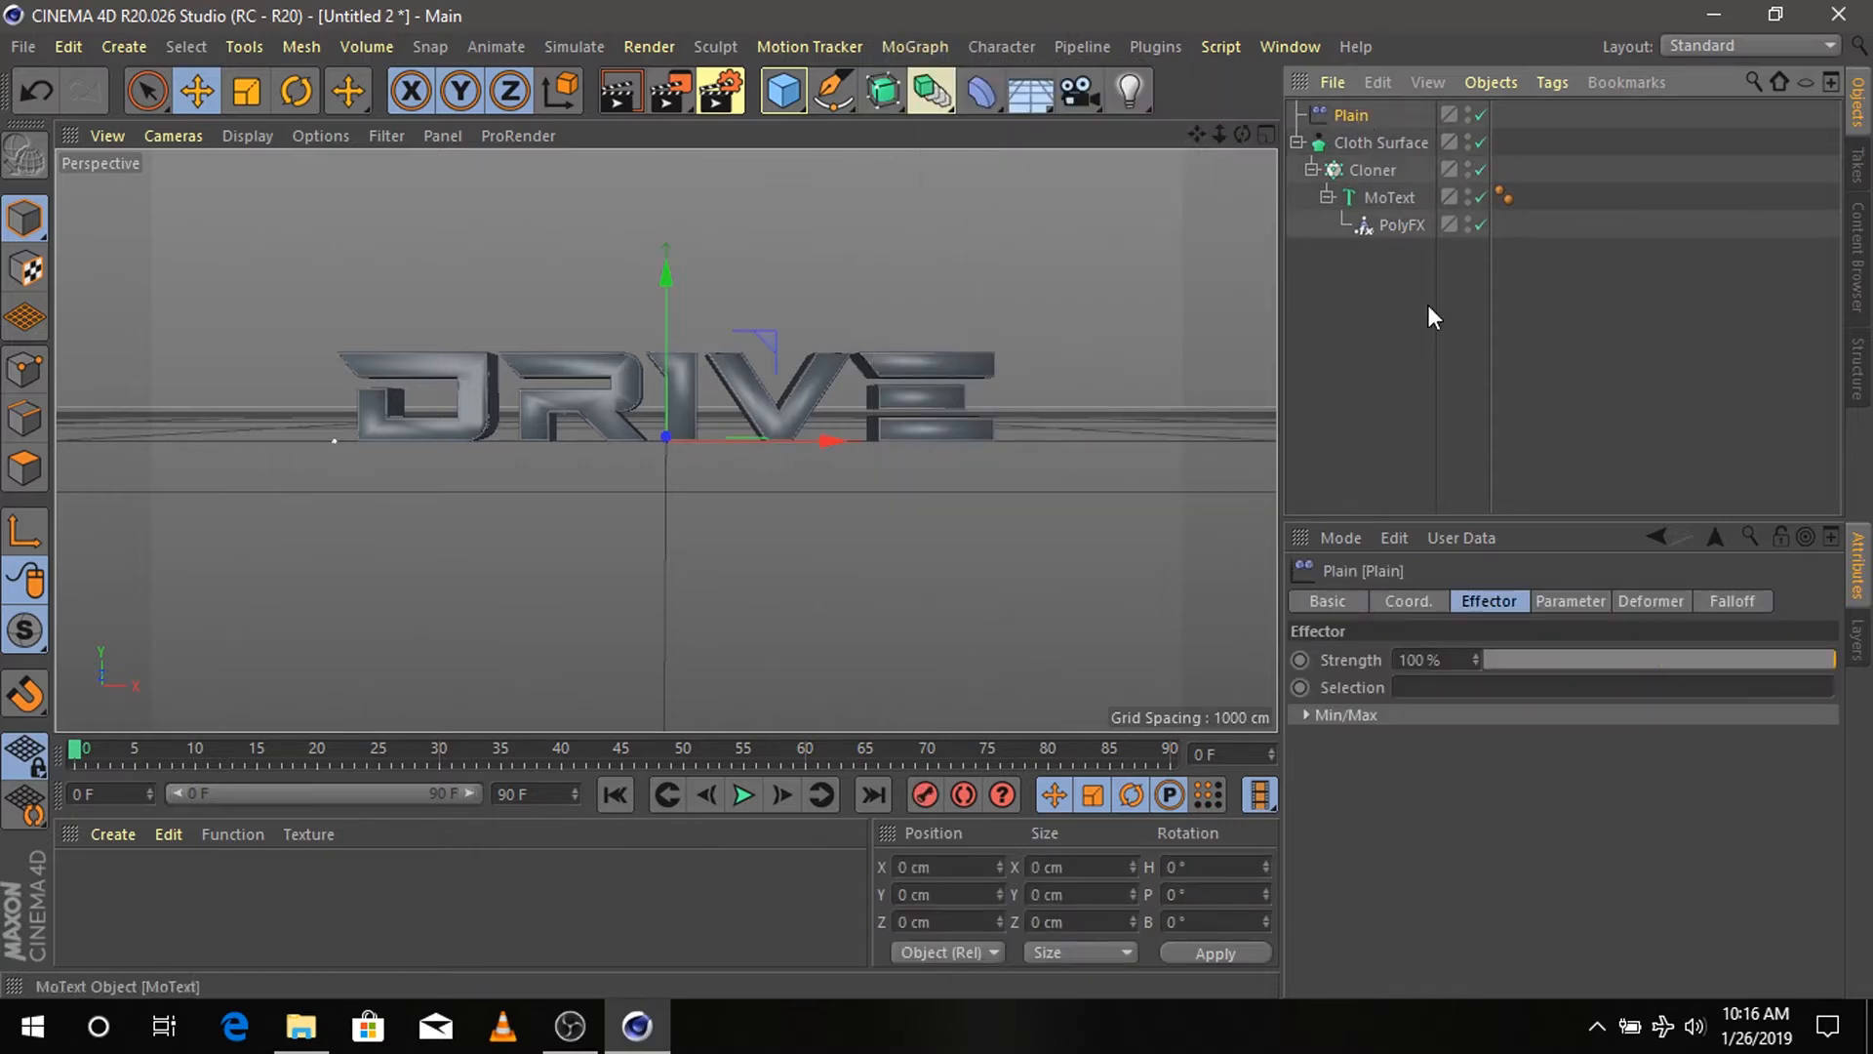
click(1731, 604)
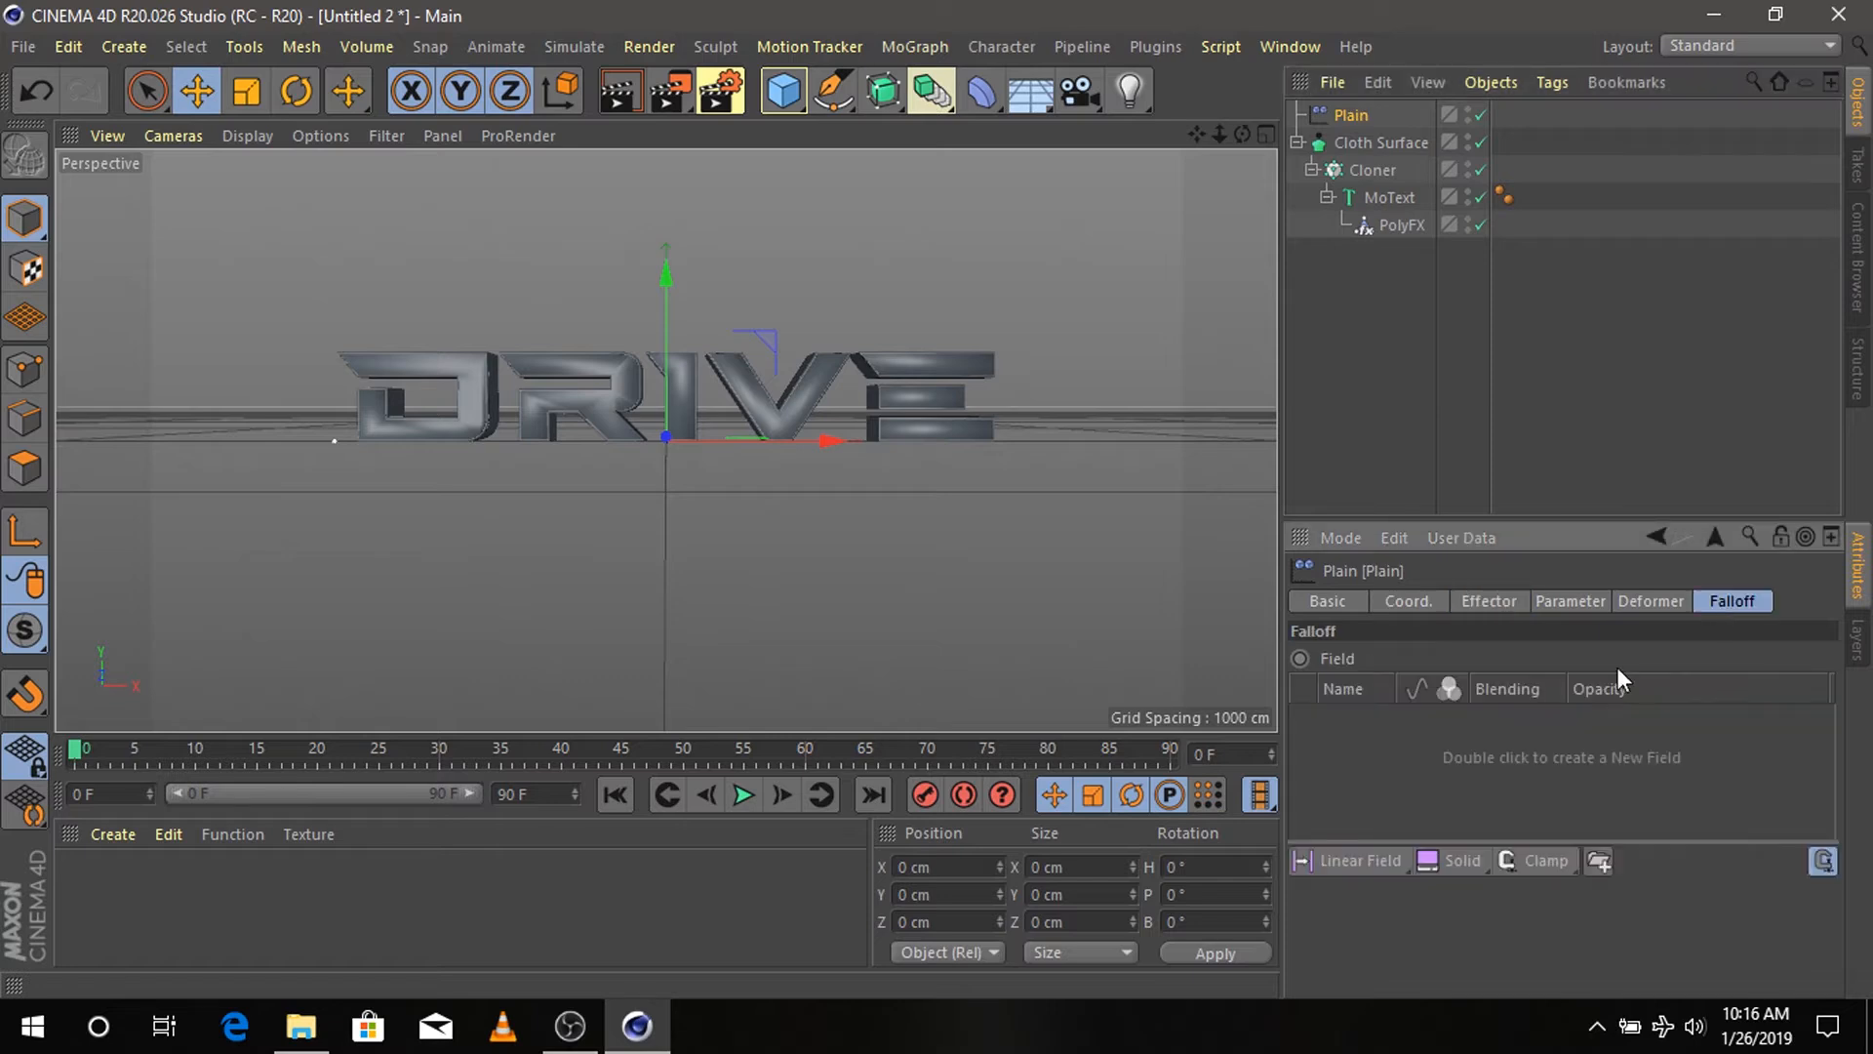
click(1359, 861)
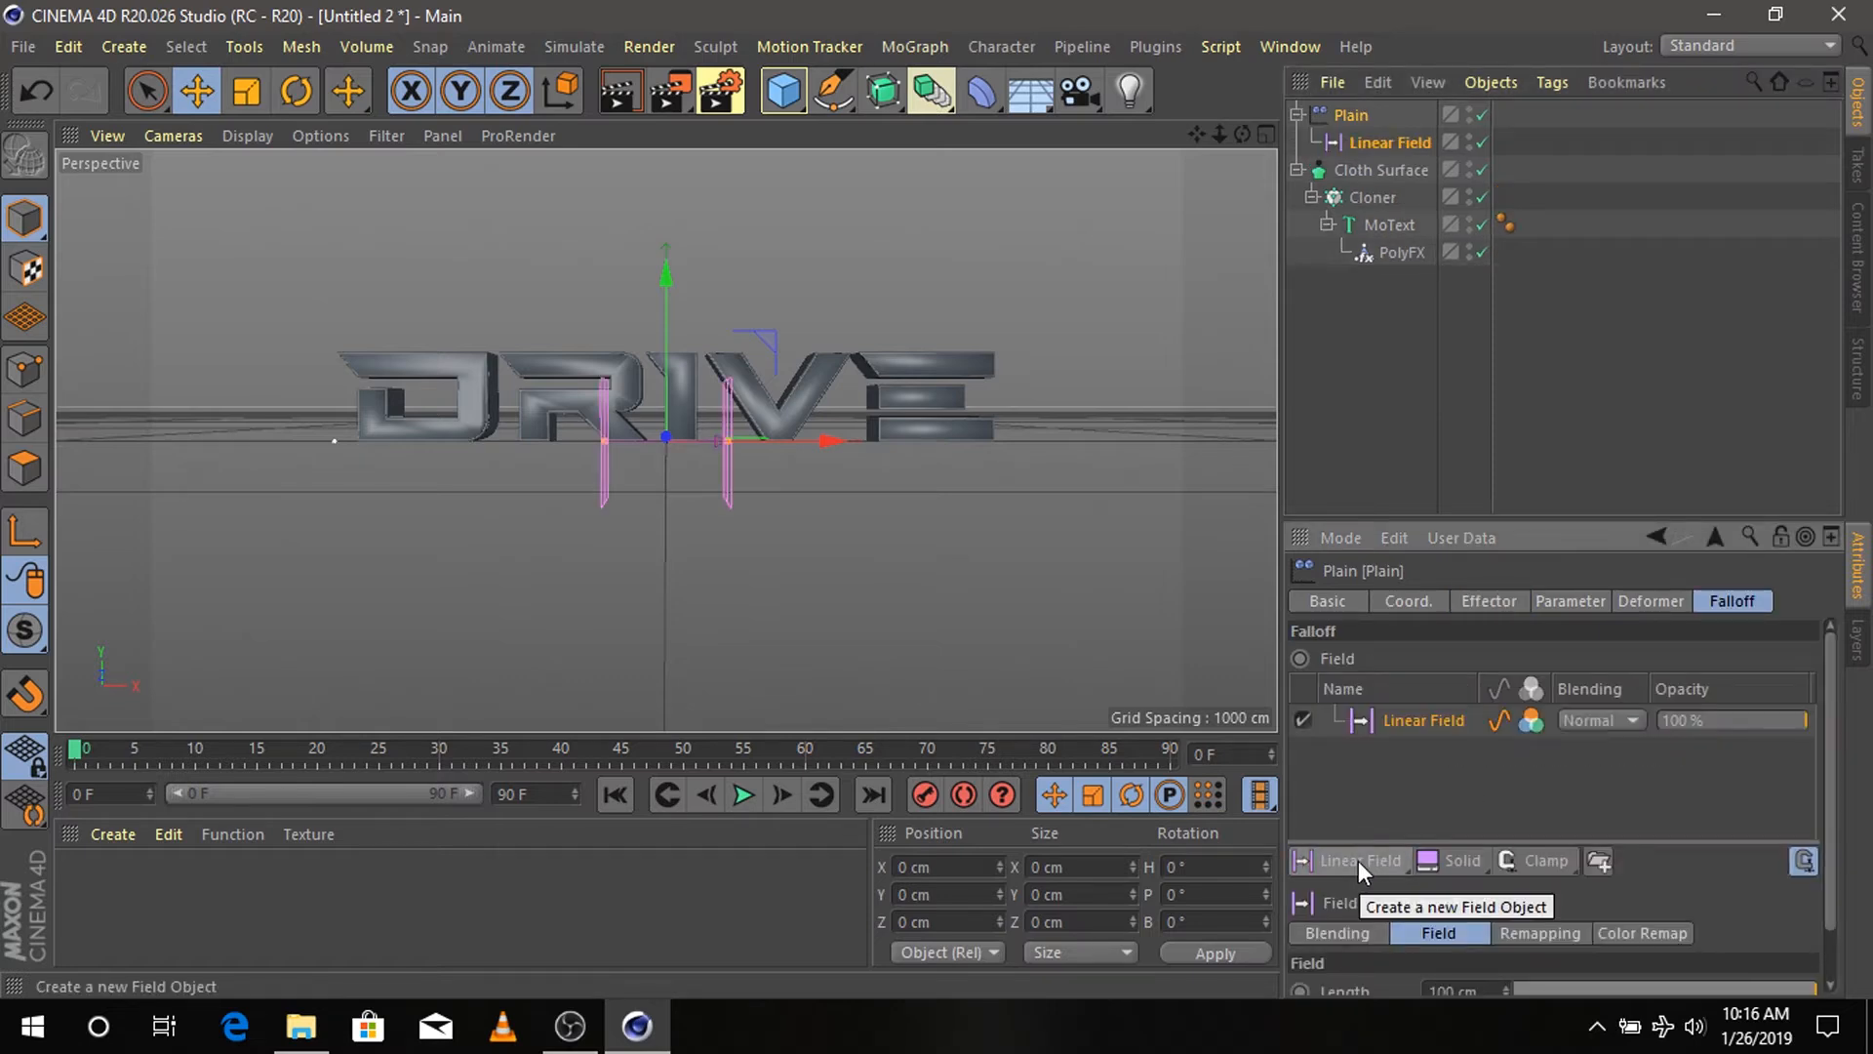
scroll(1658, 849, down, 1)
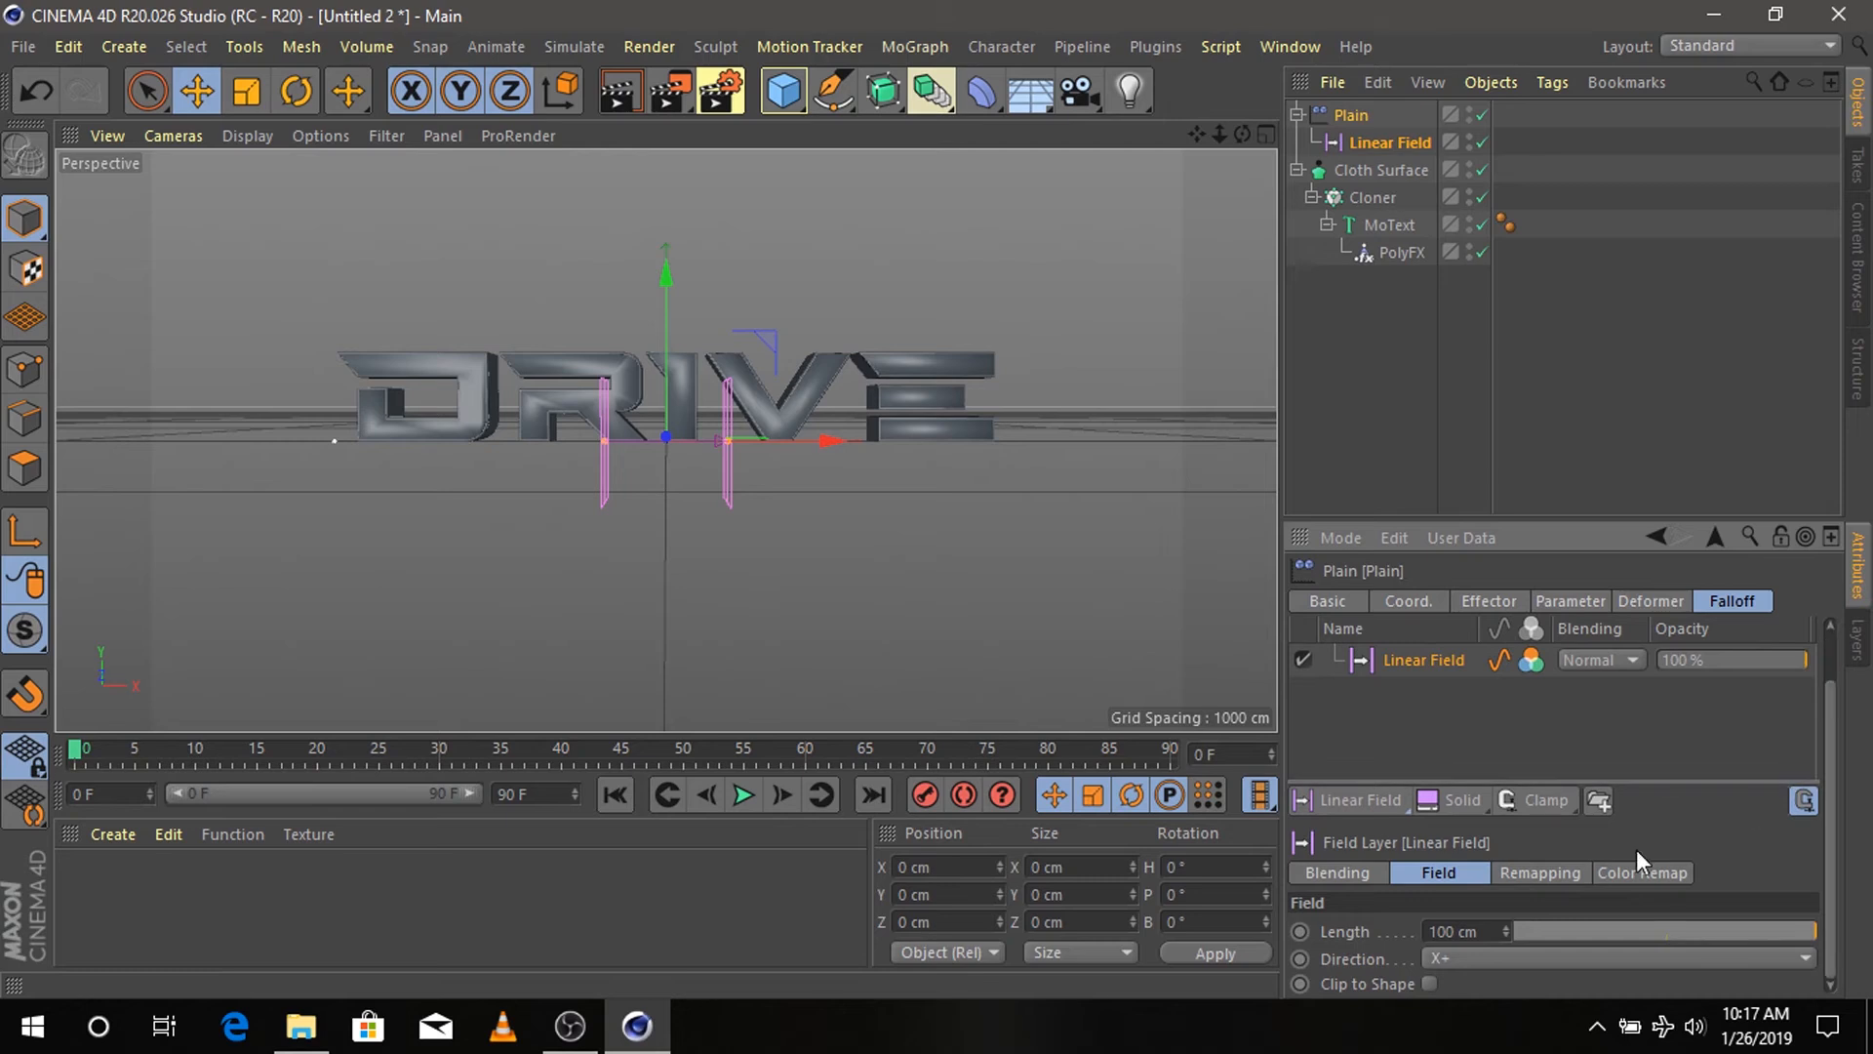
- Set the Plain effector's position parameters to 0 cm in Y and 60 cm in Z
click(1571, 600)
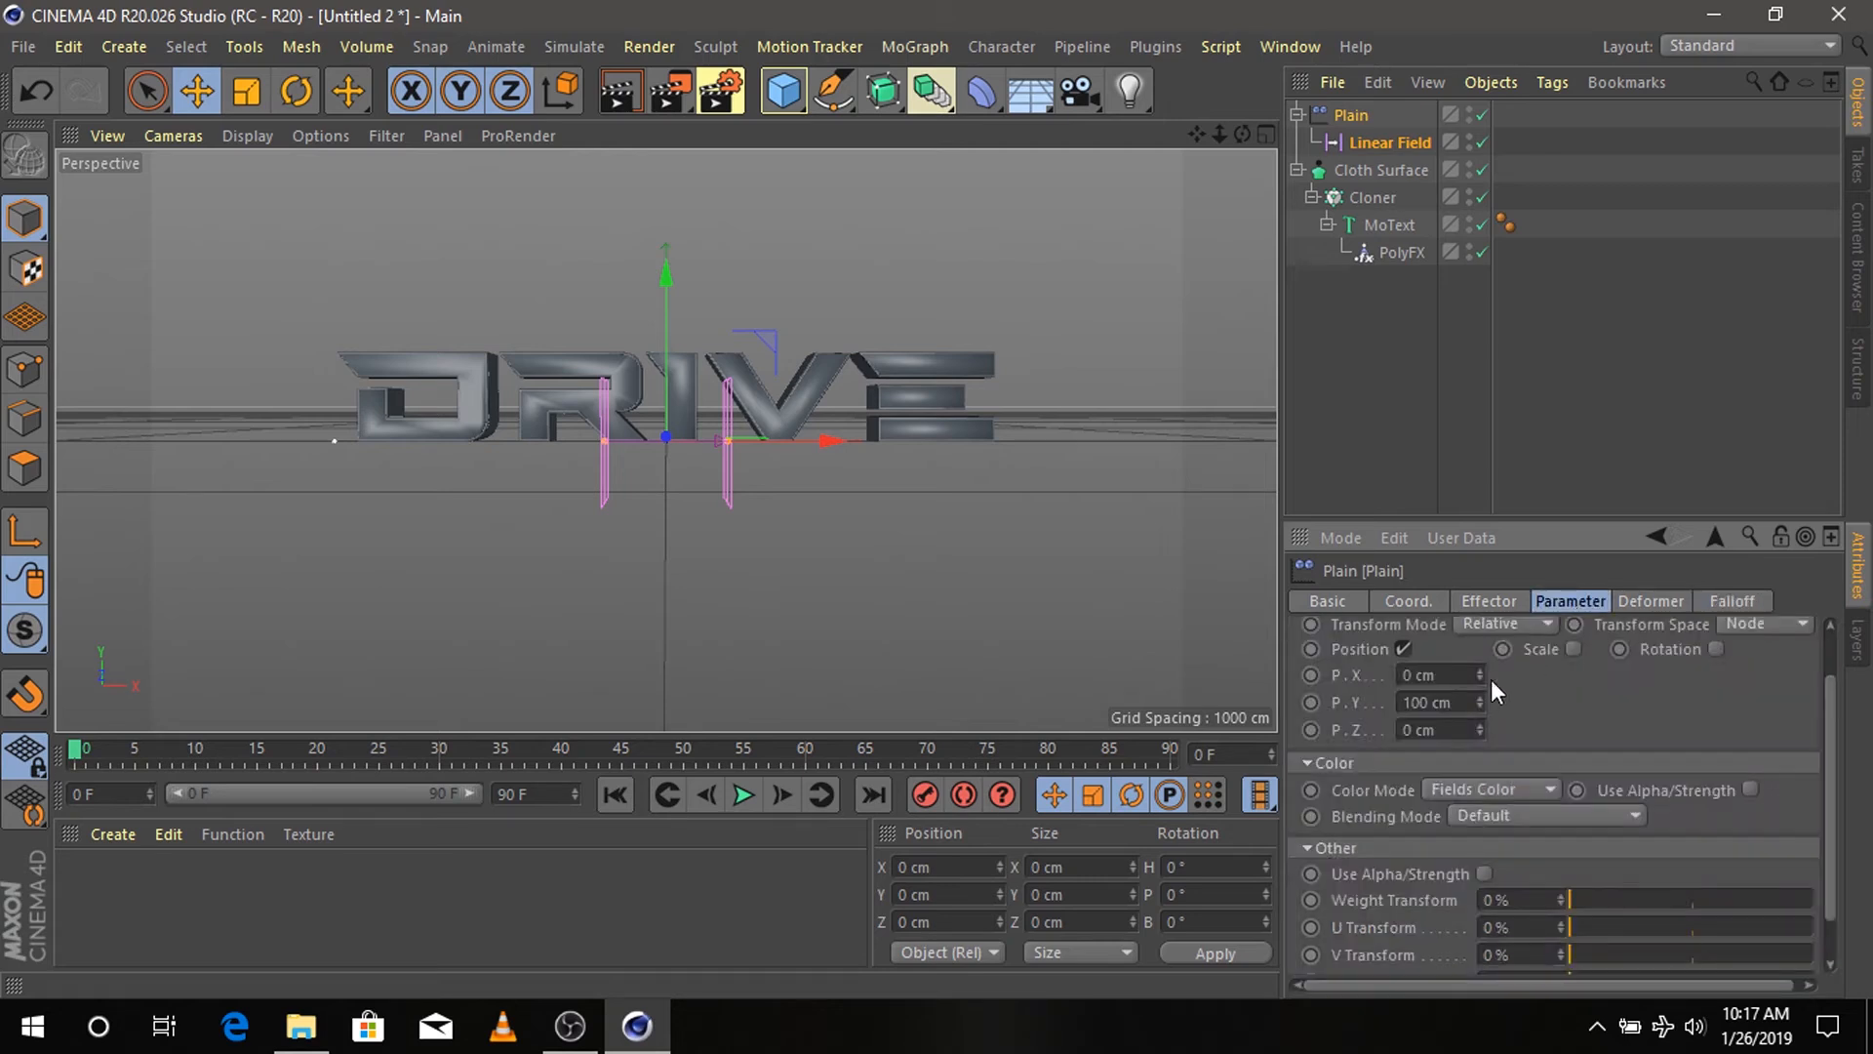
click(1427, 703)
key(BackSpace)
key(BackSpace)
key(BackSpace)
text(0)
click(1537, 697)
click(1414, 731)
key(BackSpace)
text(60)
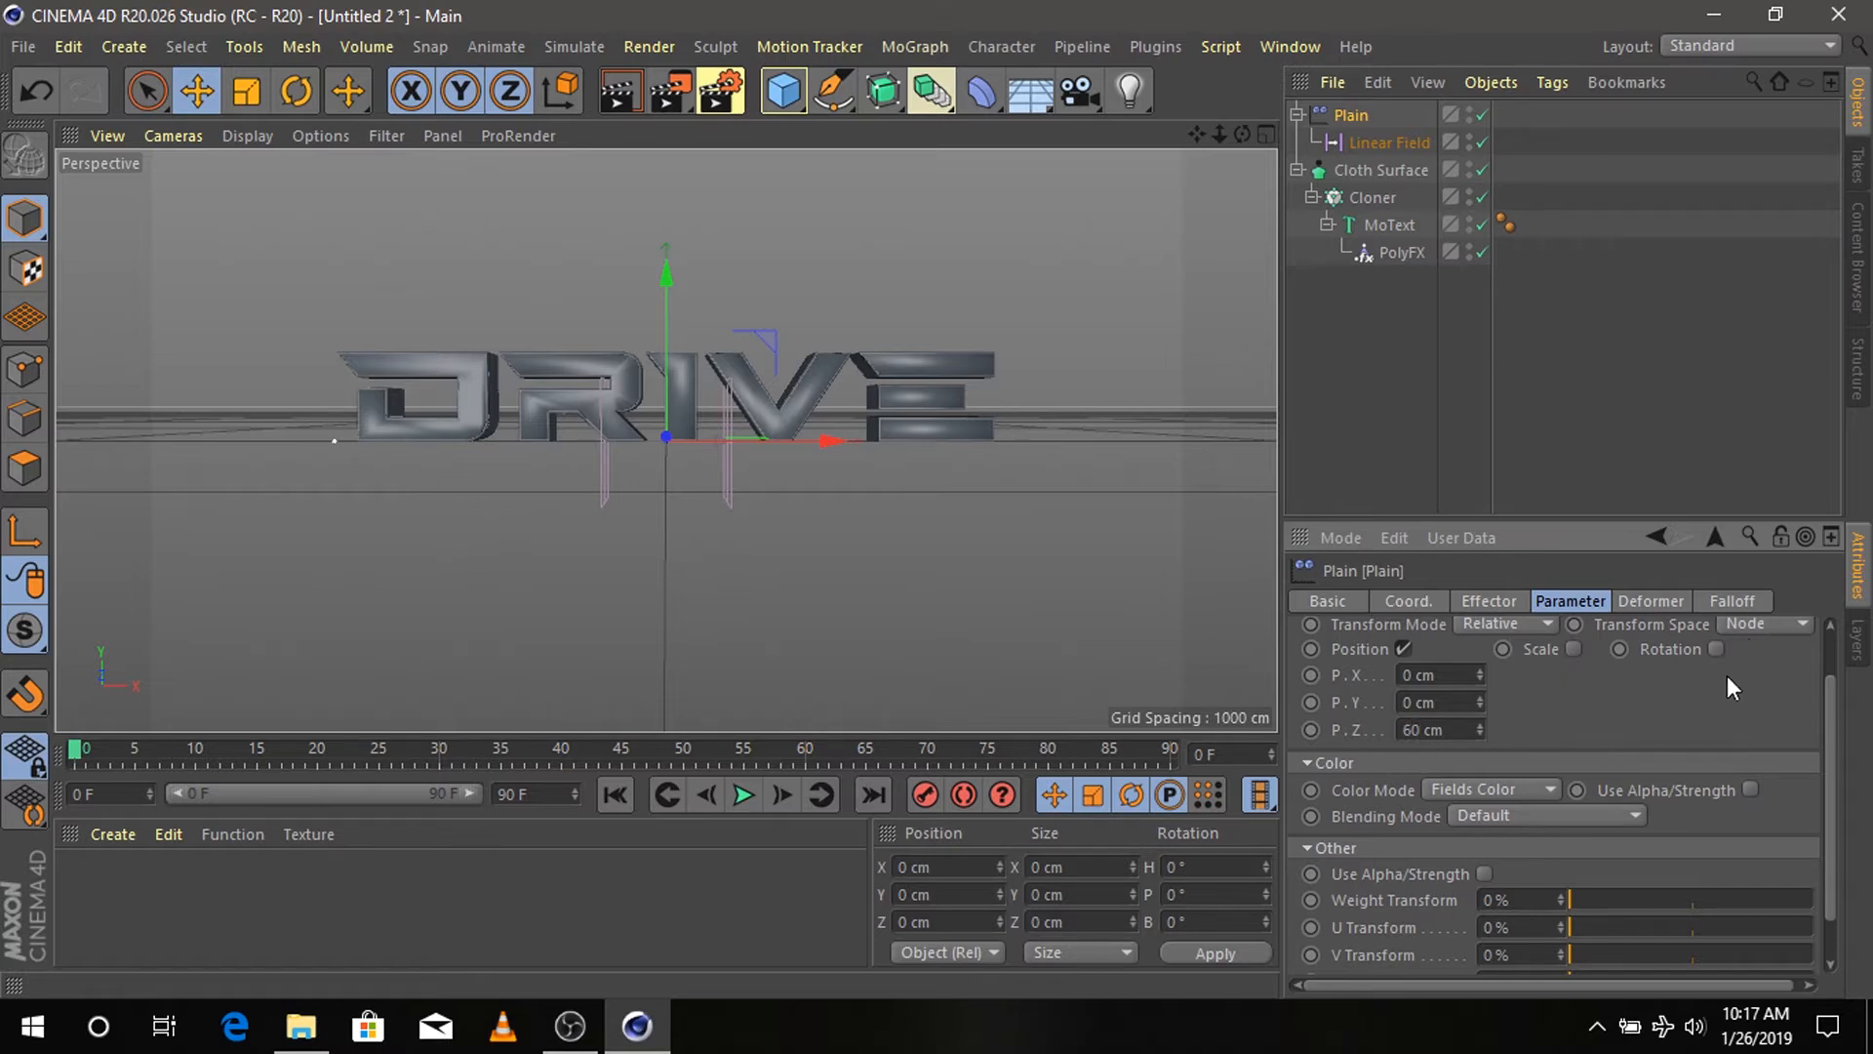
- Enable scale on the Plain effector and set it to 0.64 in X and 0.7 in Y
click(1574, 649)
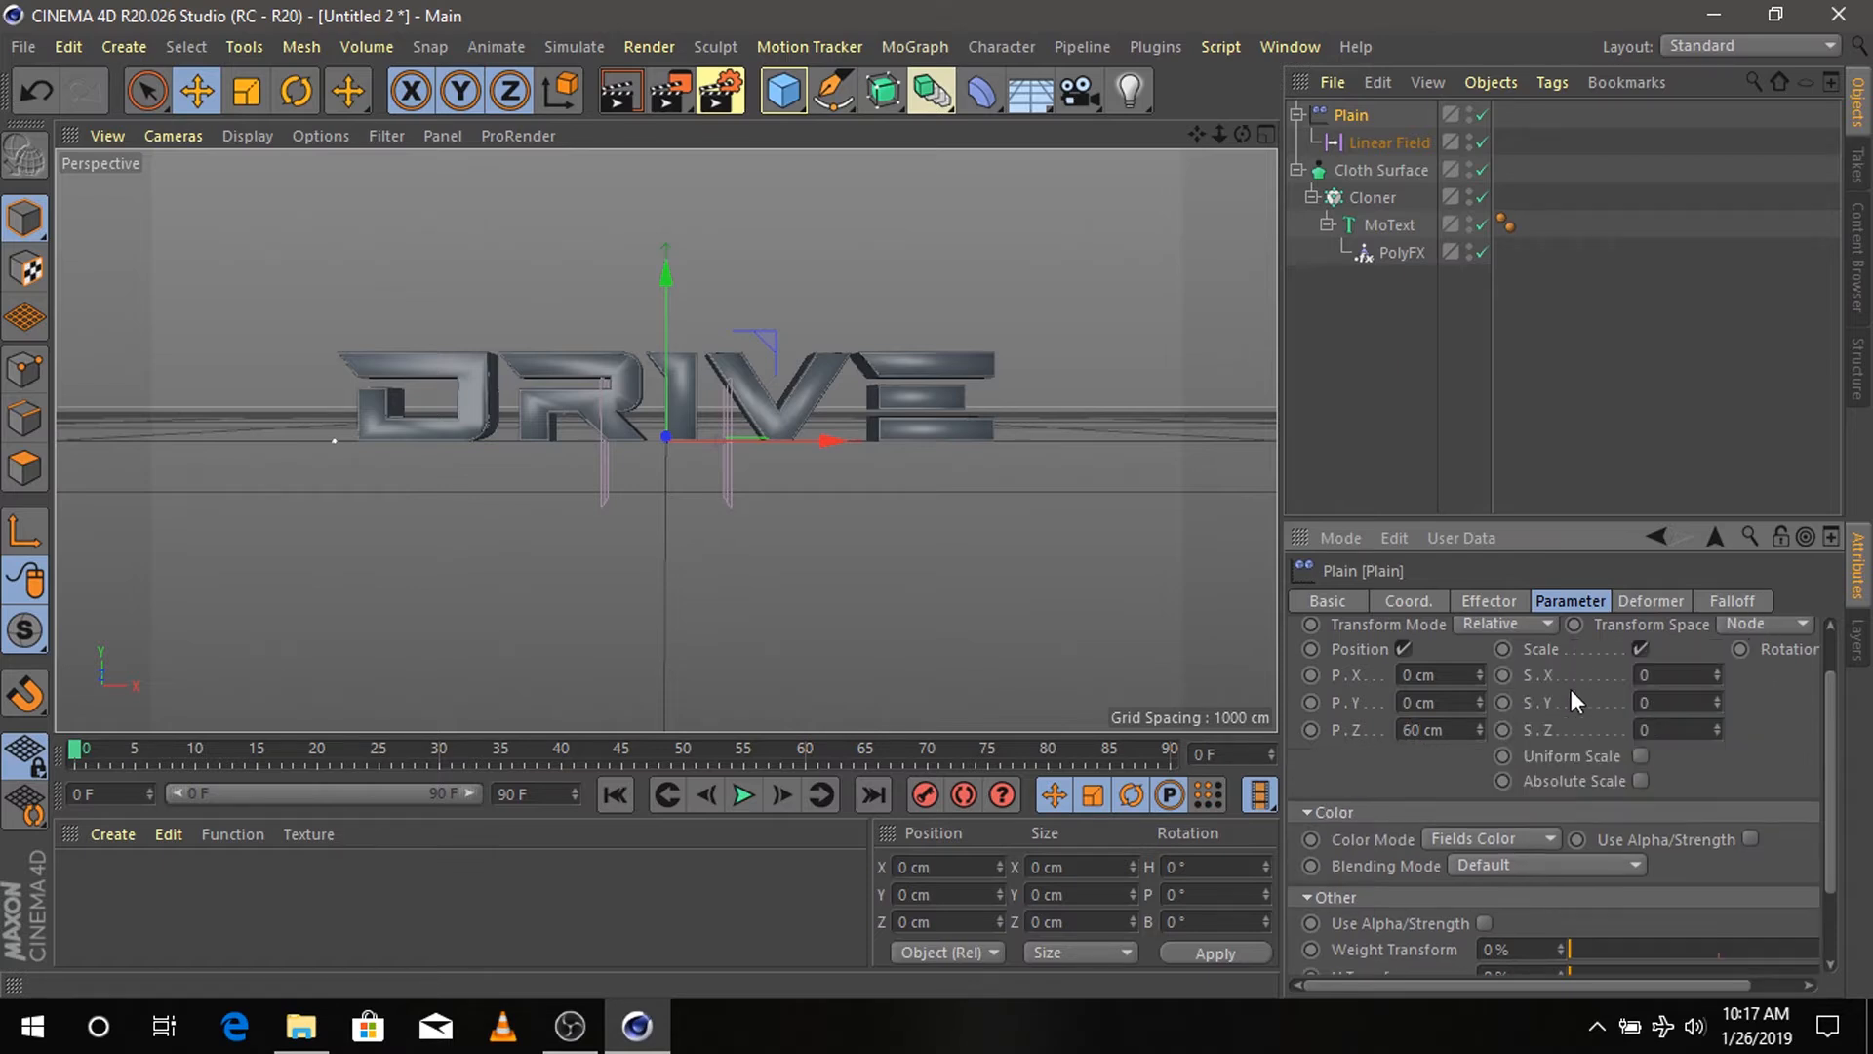
text(.64)
click(1681, 703)
key(BackSpace)
text(.7)
key(Return)
- Enable rotation on the Plain effector and set heading to 43° and pitch to 14°
drag(1711, 983, 1771, 984)
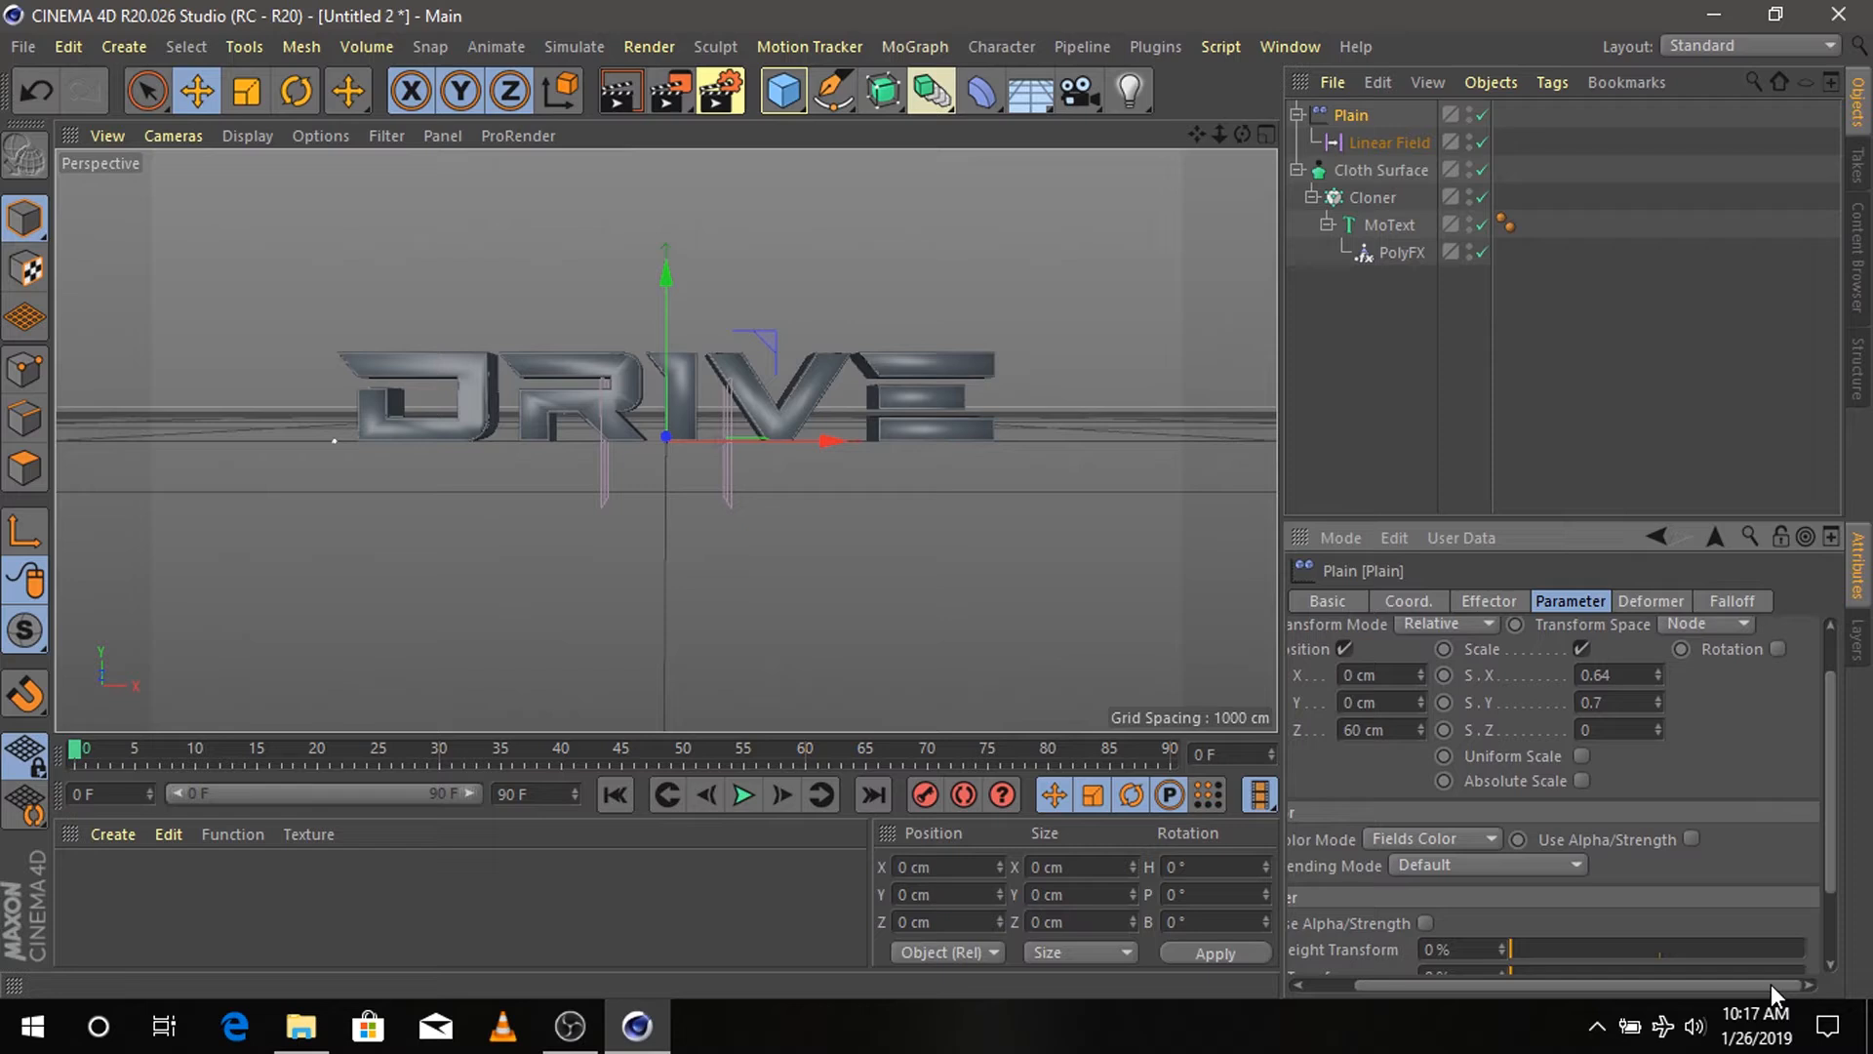
click(1775, 648)
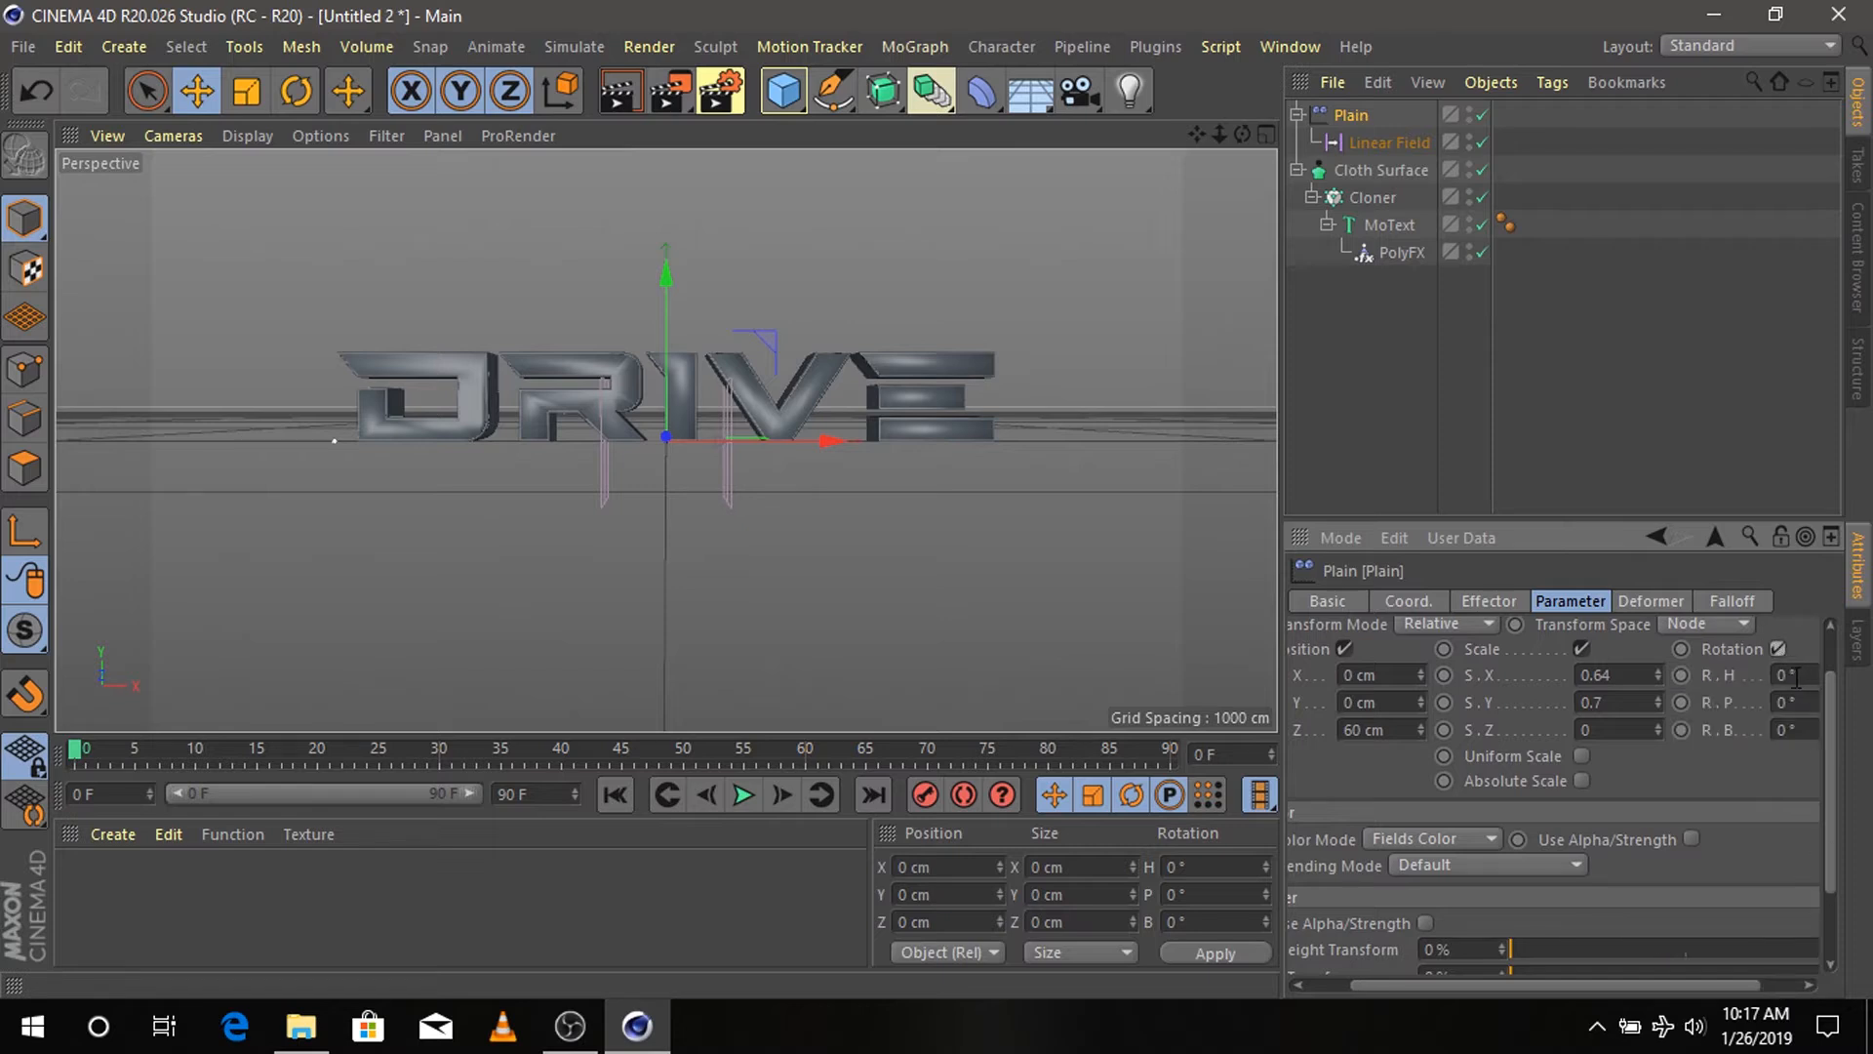
text(43)
click(1796, 700)
text(14)
click(1792, 730)
- Assign the Plain effector to the PolyFX object's effectors list
click(1399, 250)
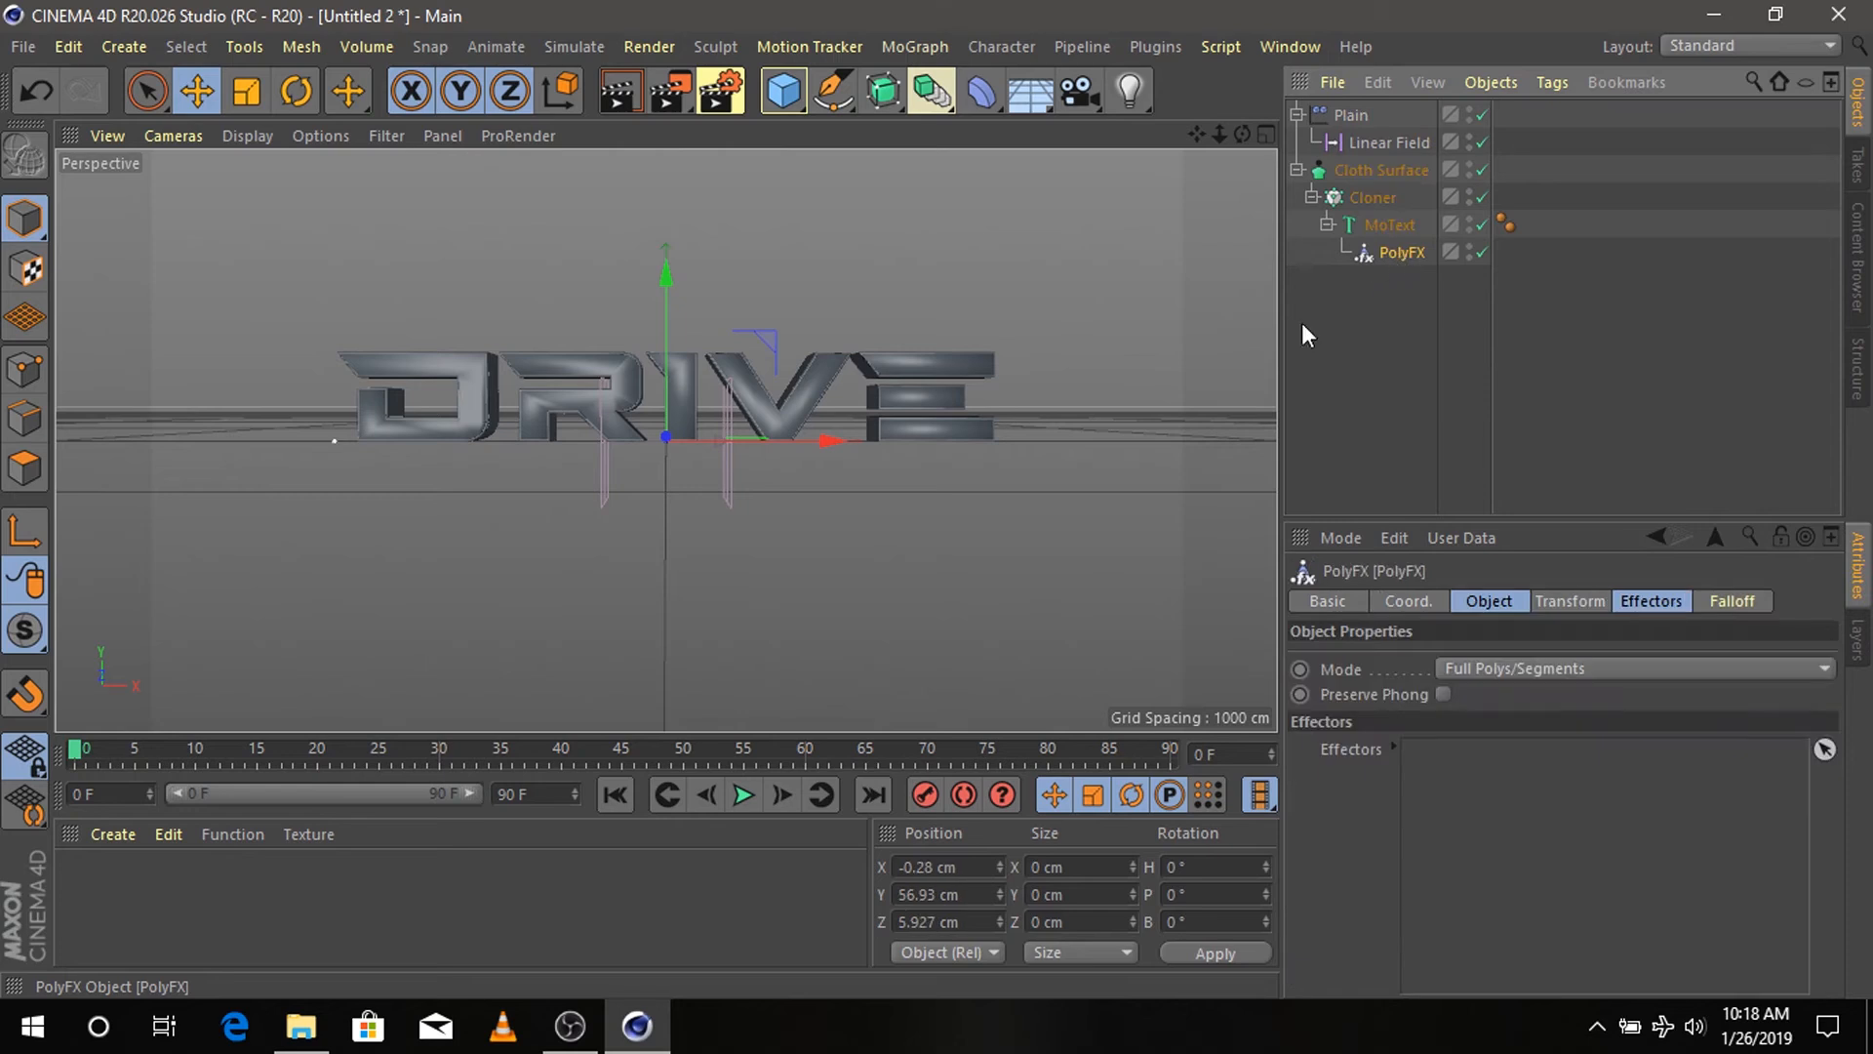
click(1657, 602)
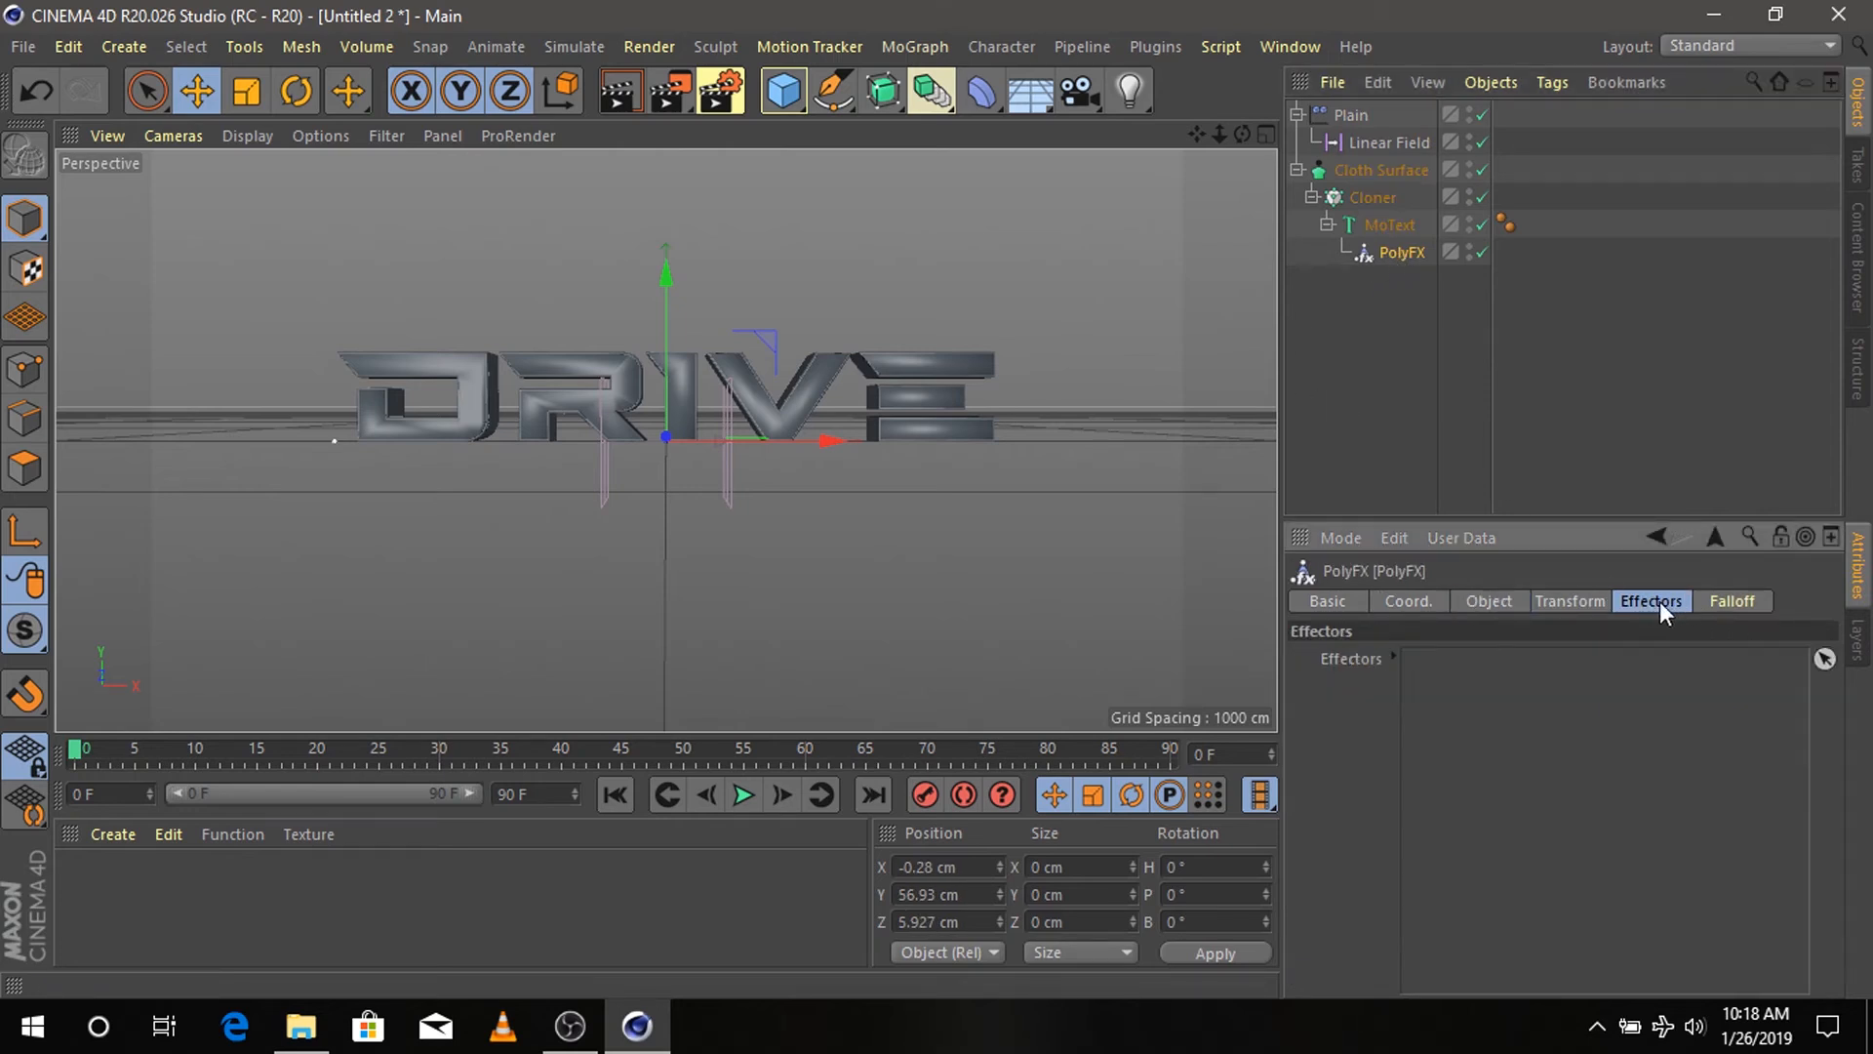
drag(1356, 113, 1547, 735)
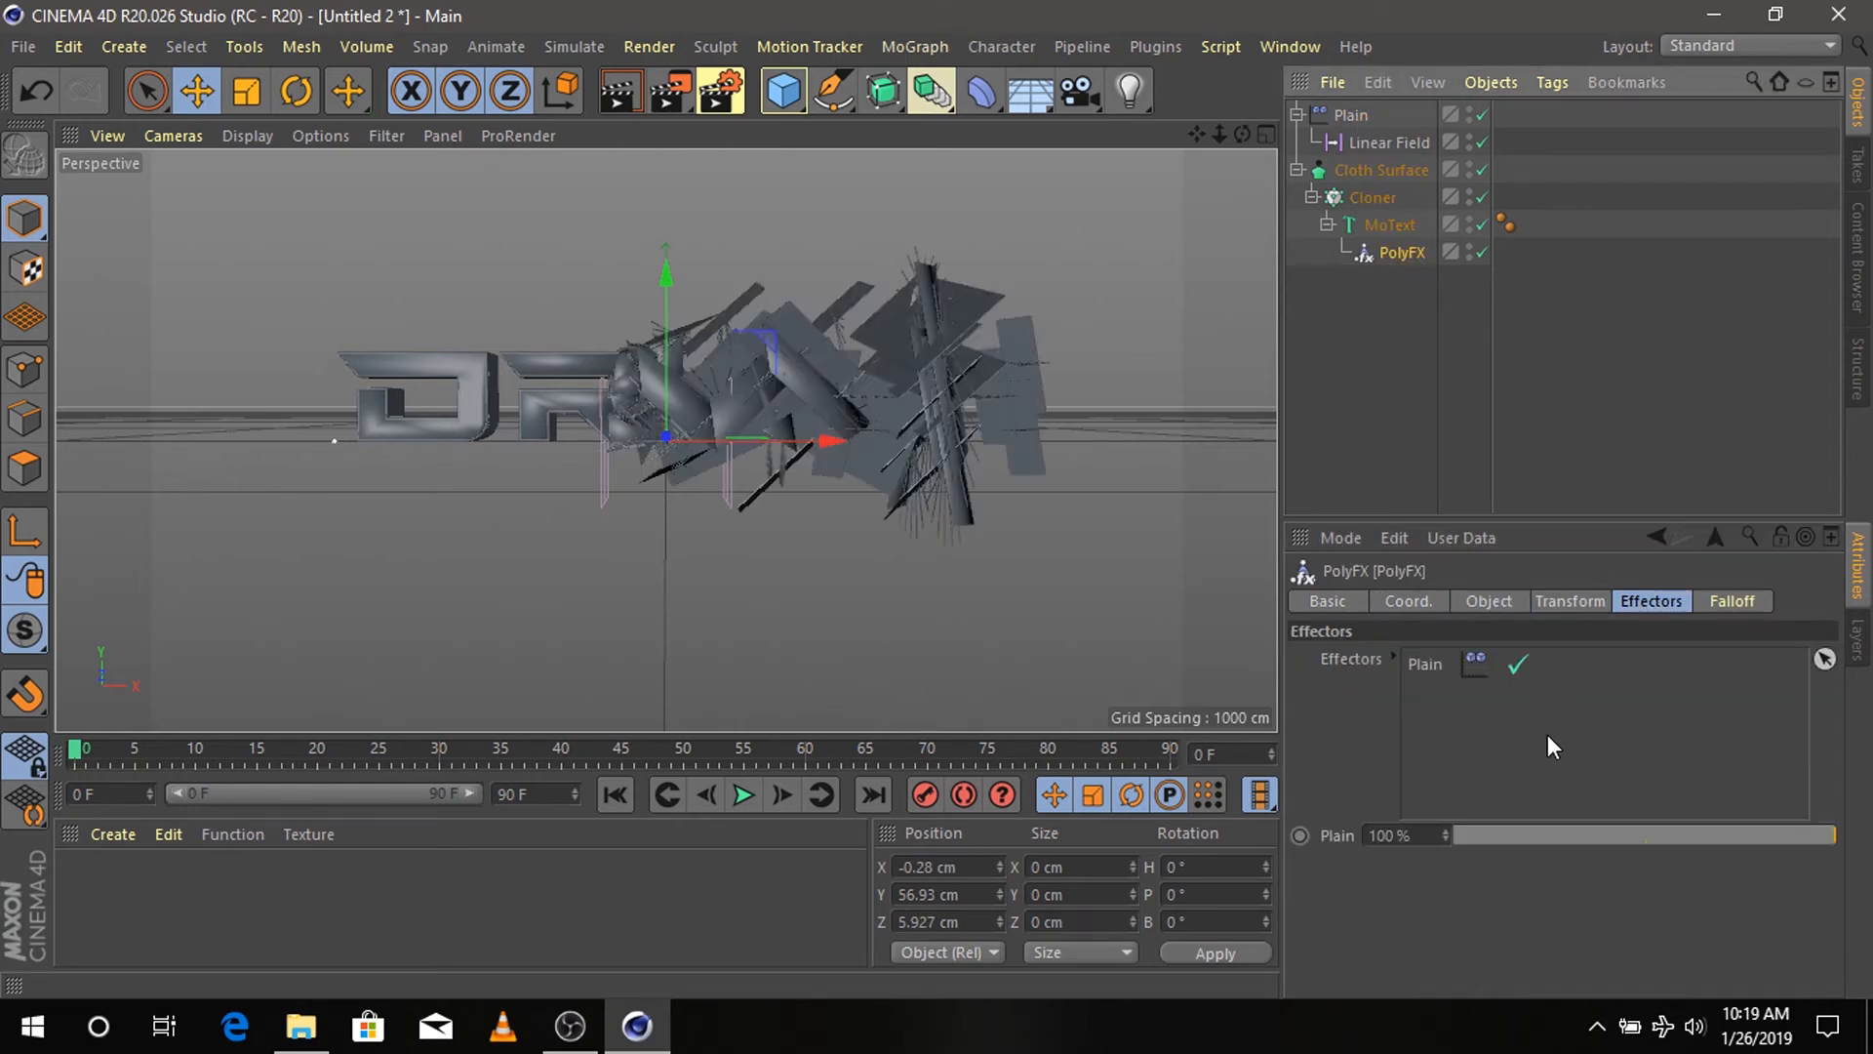
- Move the Linear Field beyond the E end of the text, to about X 664, Y 71 and Z 59 cm
drag(833, 440, 566, 441)
click(1389, 143)
drag(1241, 135, 939, 160)
drag(841, 280, 886, 284)
drag(1243, 135, 1343, 86)
drag(523, 520, 1210, 483)
drag(1131, 349, 1137, 297)
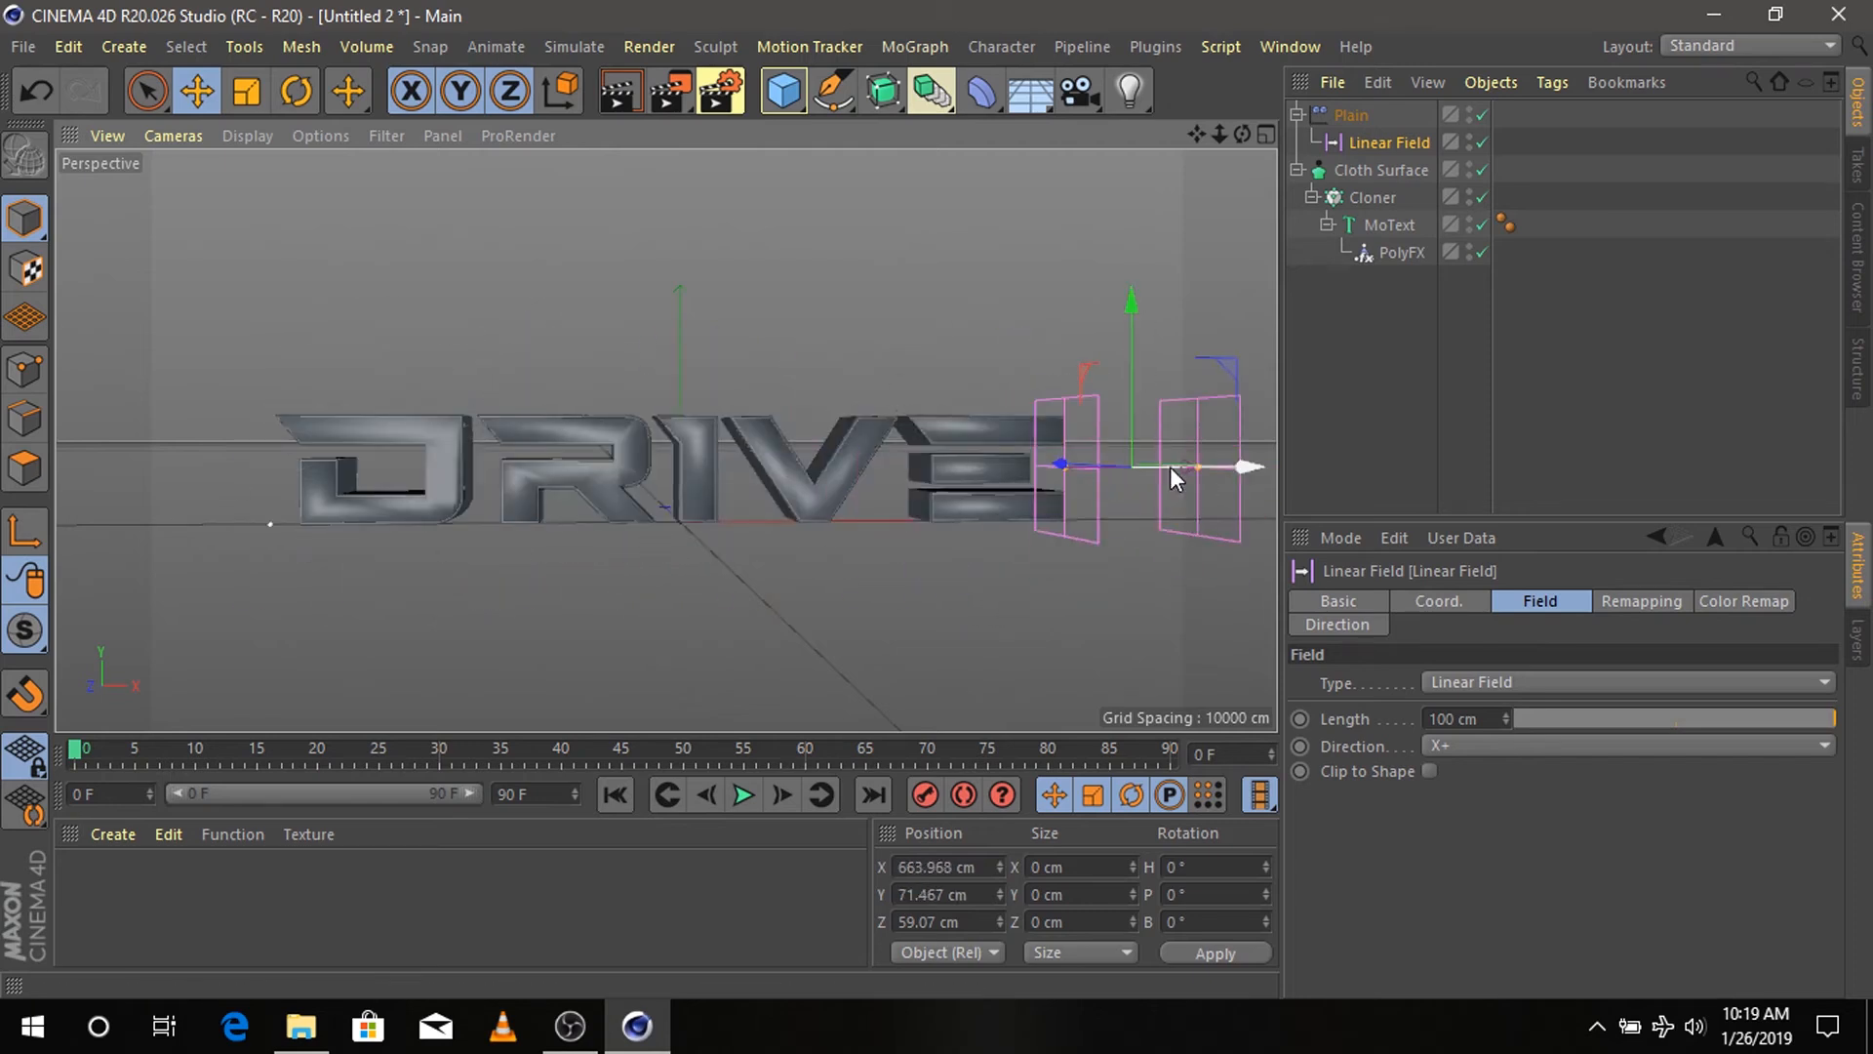
- Move the Linear Field past the D end of the text to about X -879 cm and keyframe its X position at frame 0
drag(1254, 472, 250, 524)
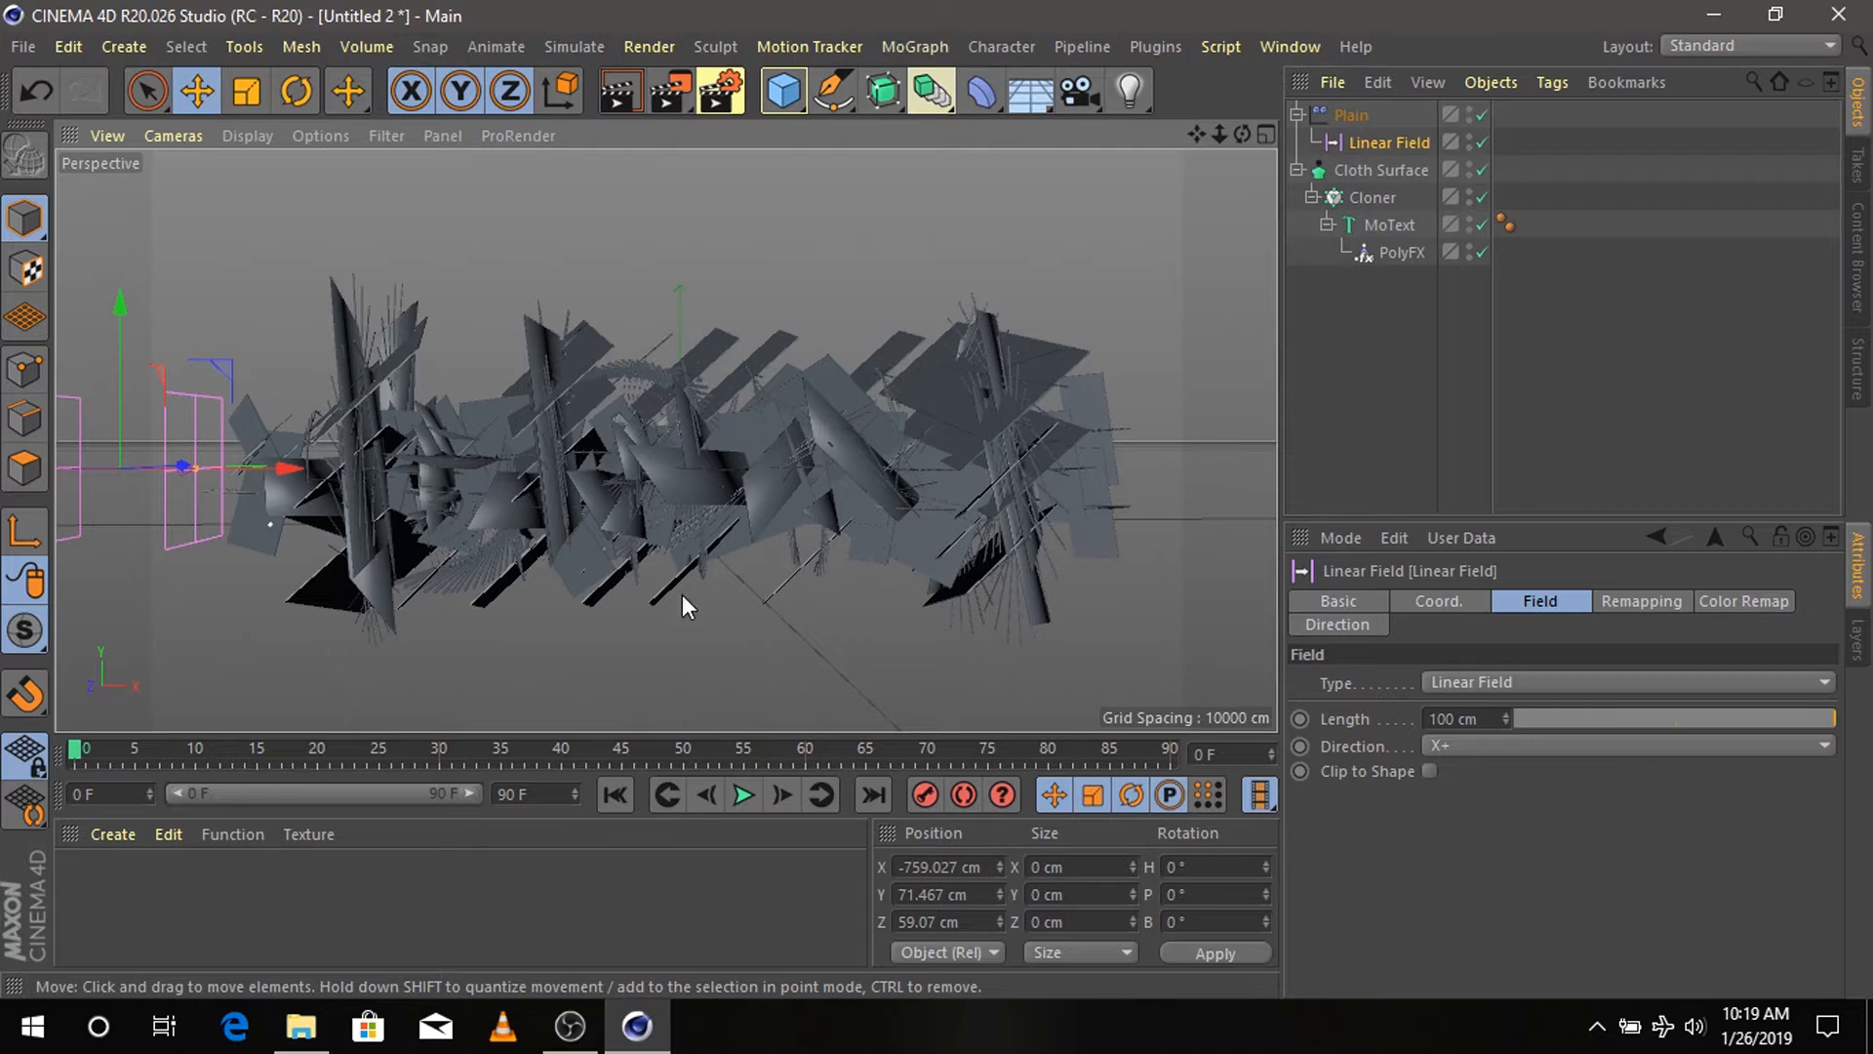
click(1448, 602)
drag(1220, 134, 1209, 146)
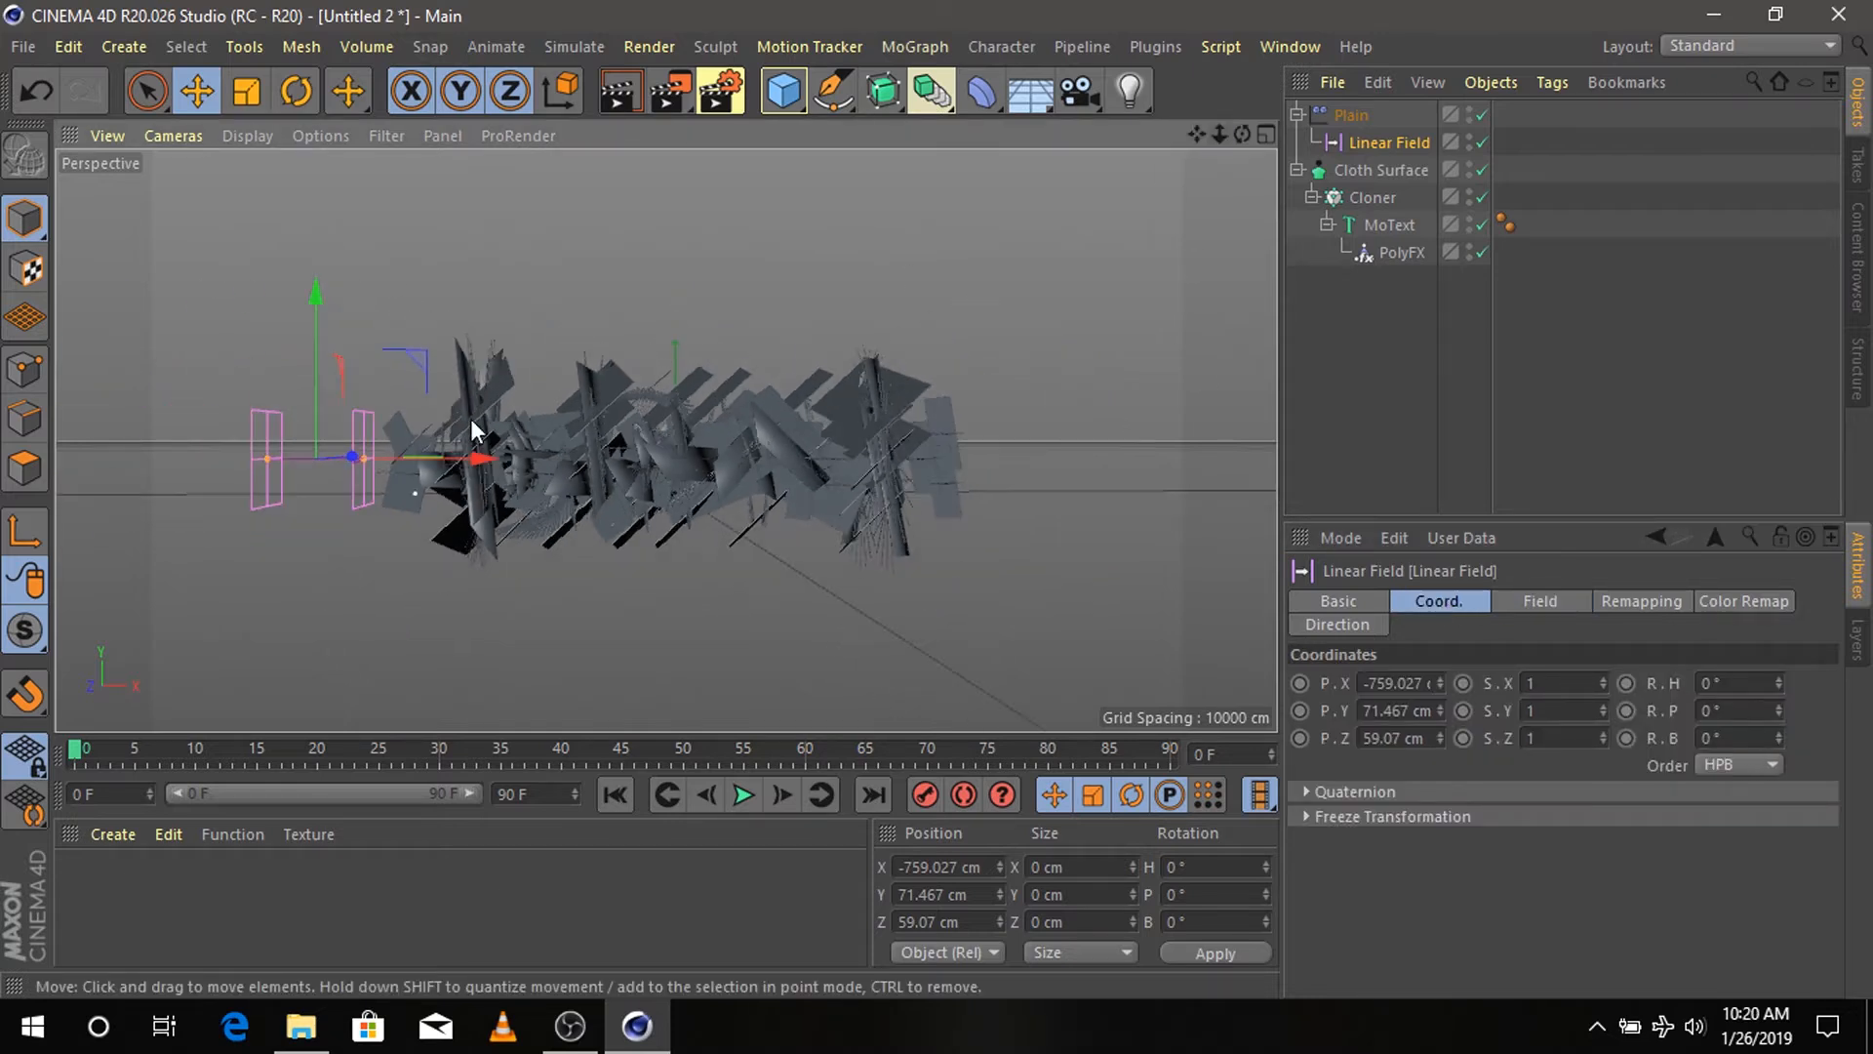
drag(476, 457, 421, 459)
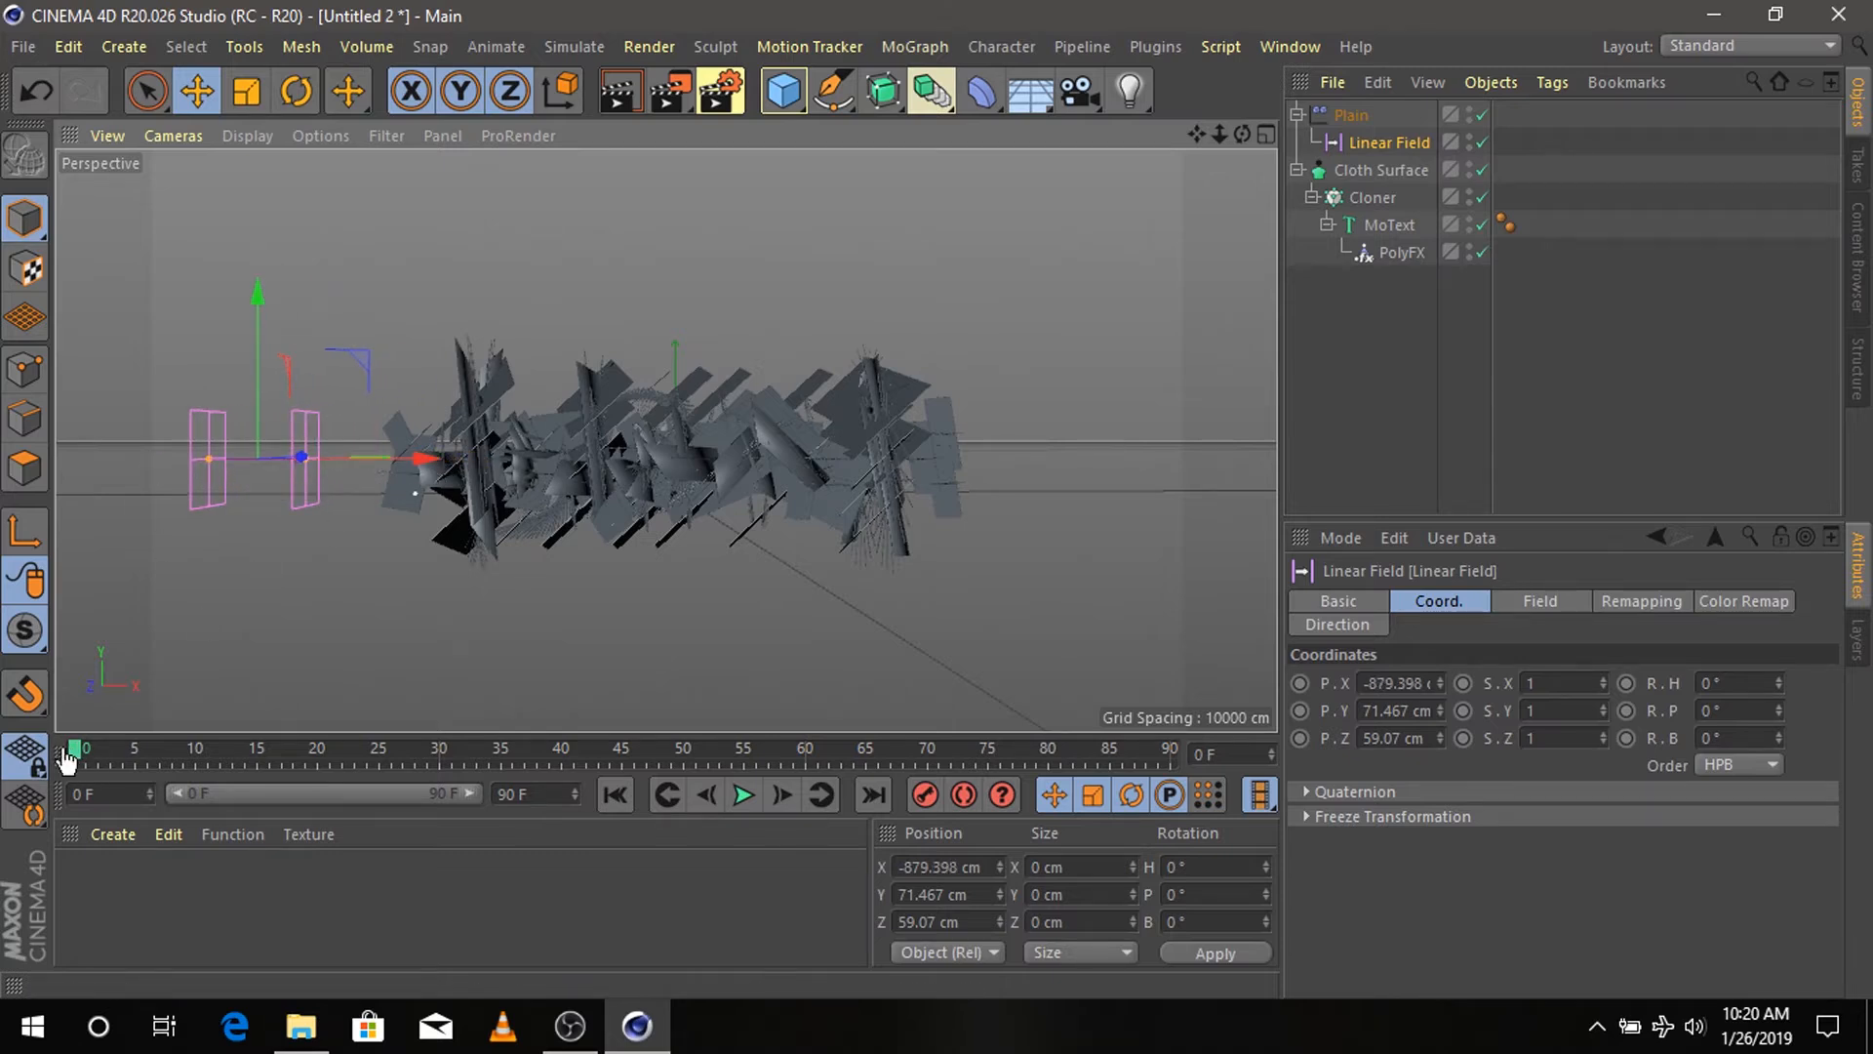
click(1300, 683)
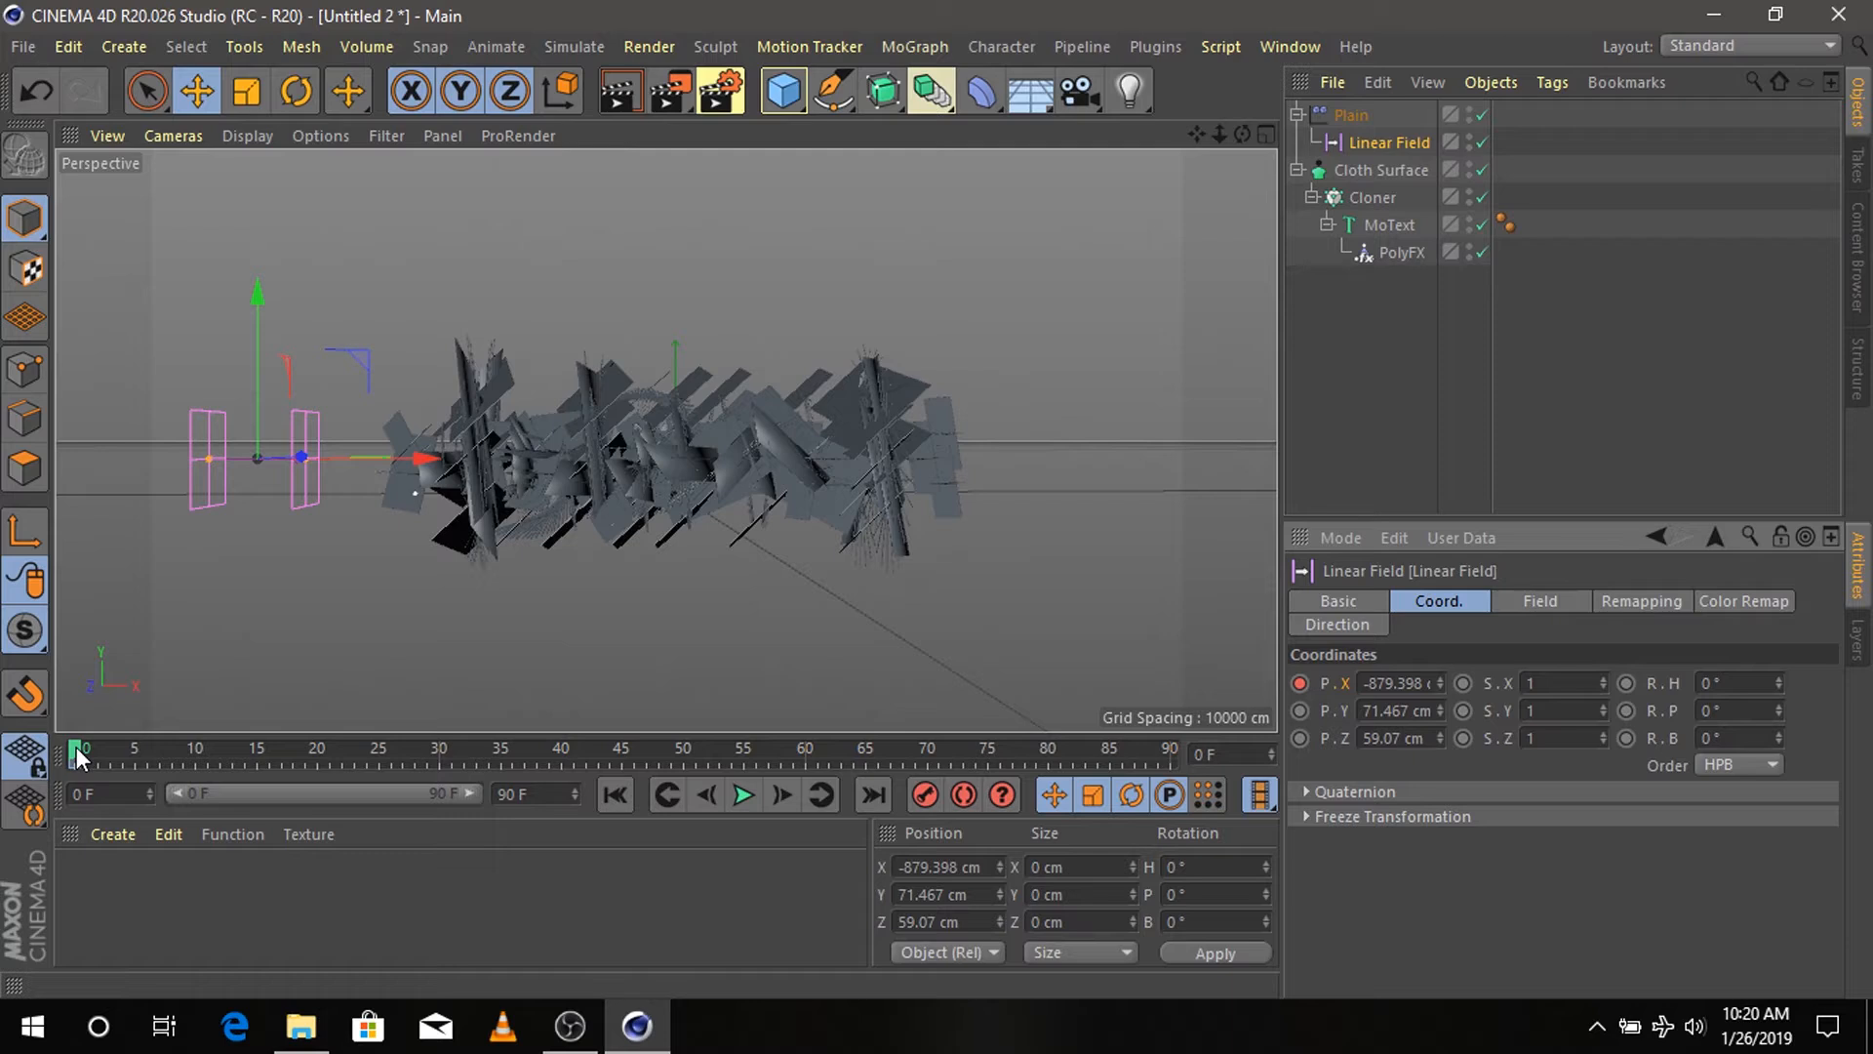
- At frame 90, move the Linear Field past the E to about X 970 cm, keyframe its X position, and return to the animation start
drag(78, 759, 1175, 756)
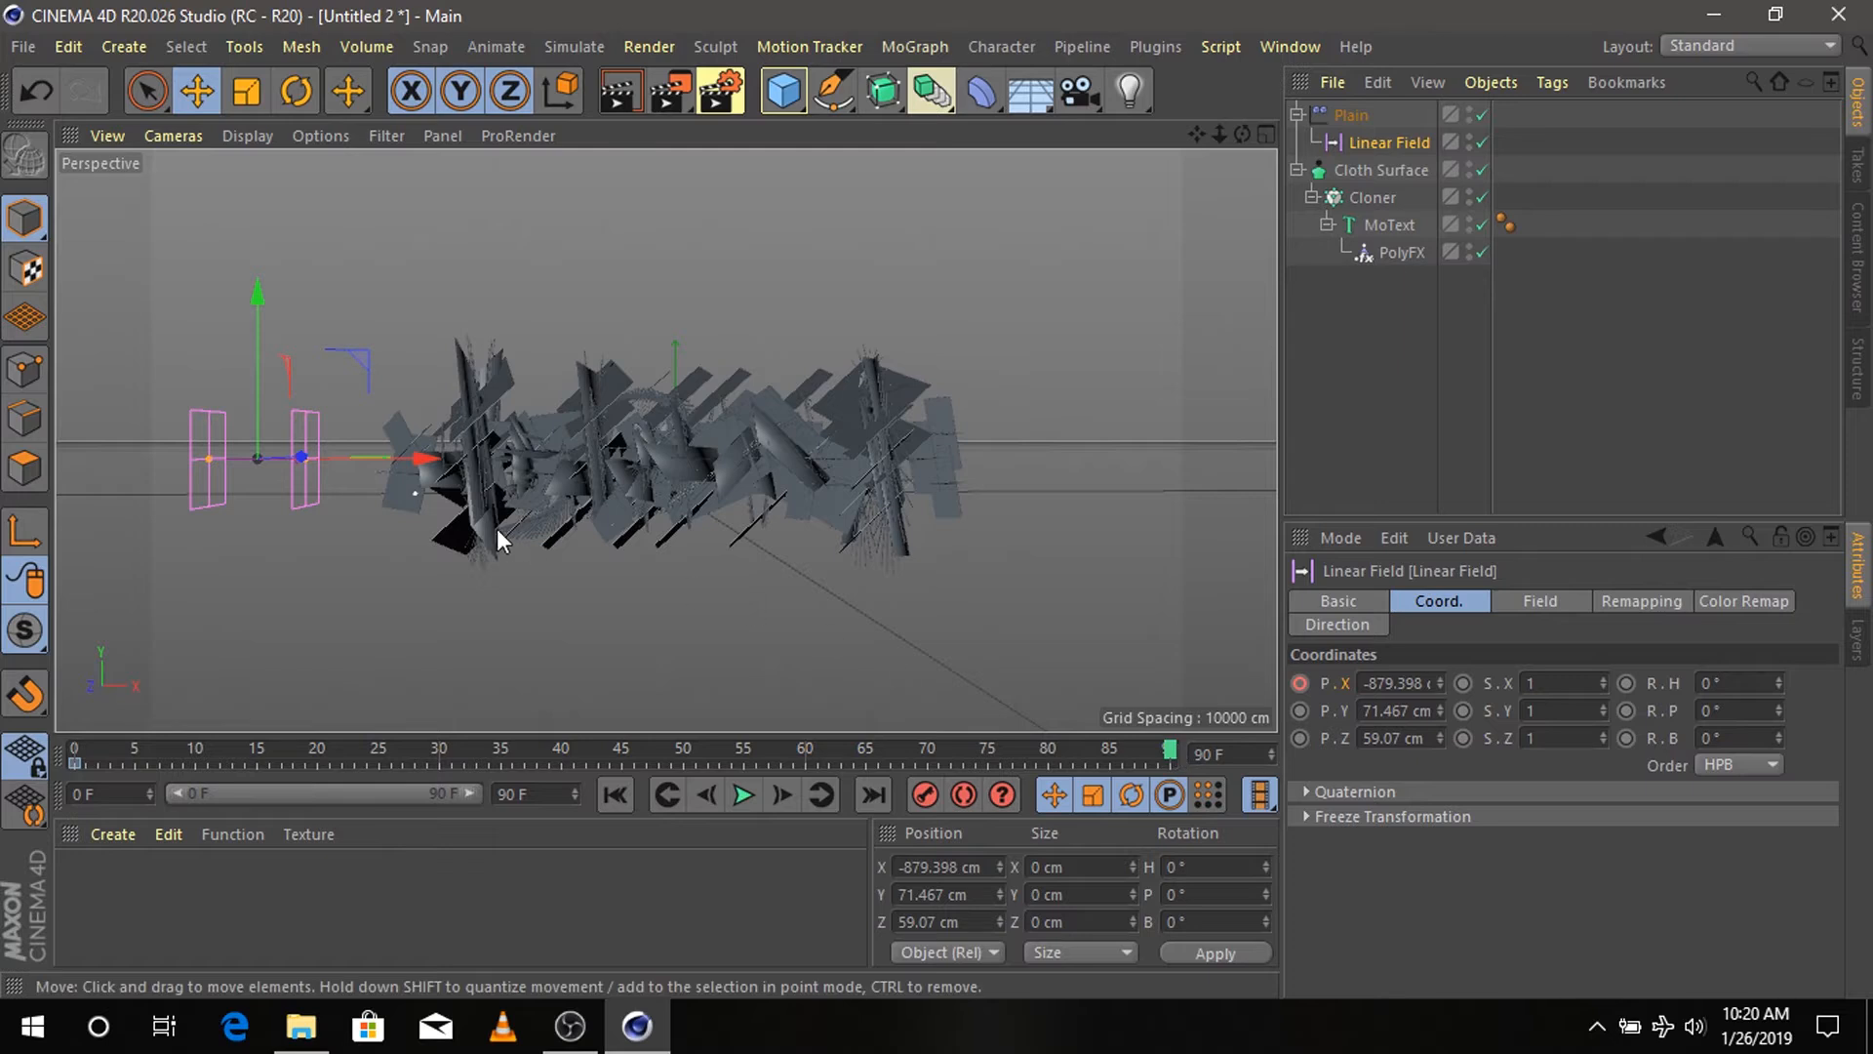
drag(421, 458, 1267, 457)
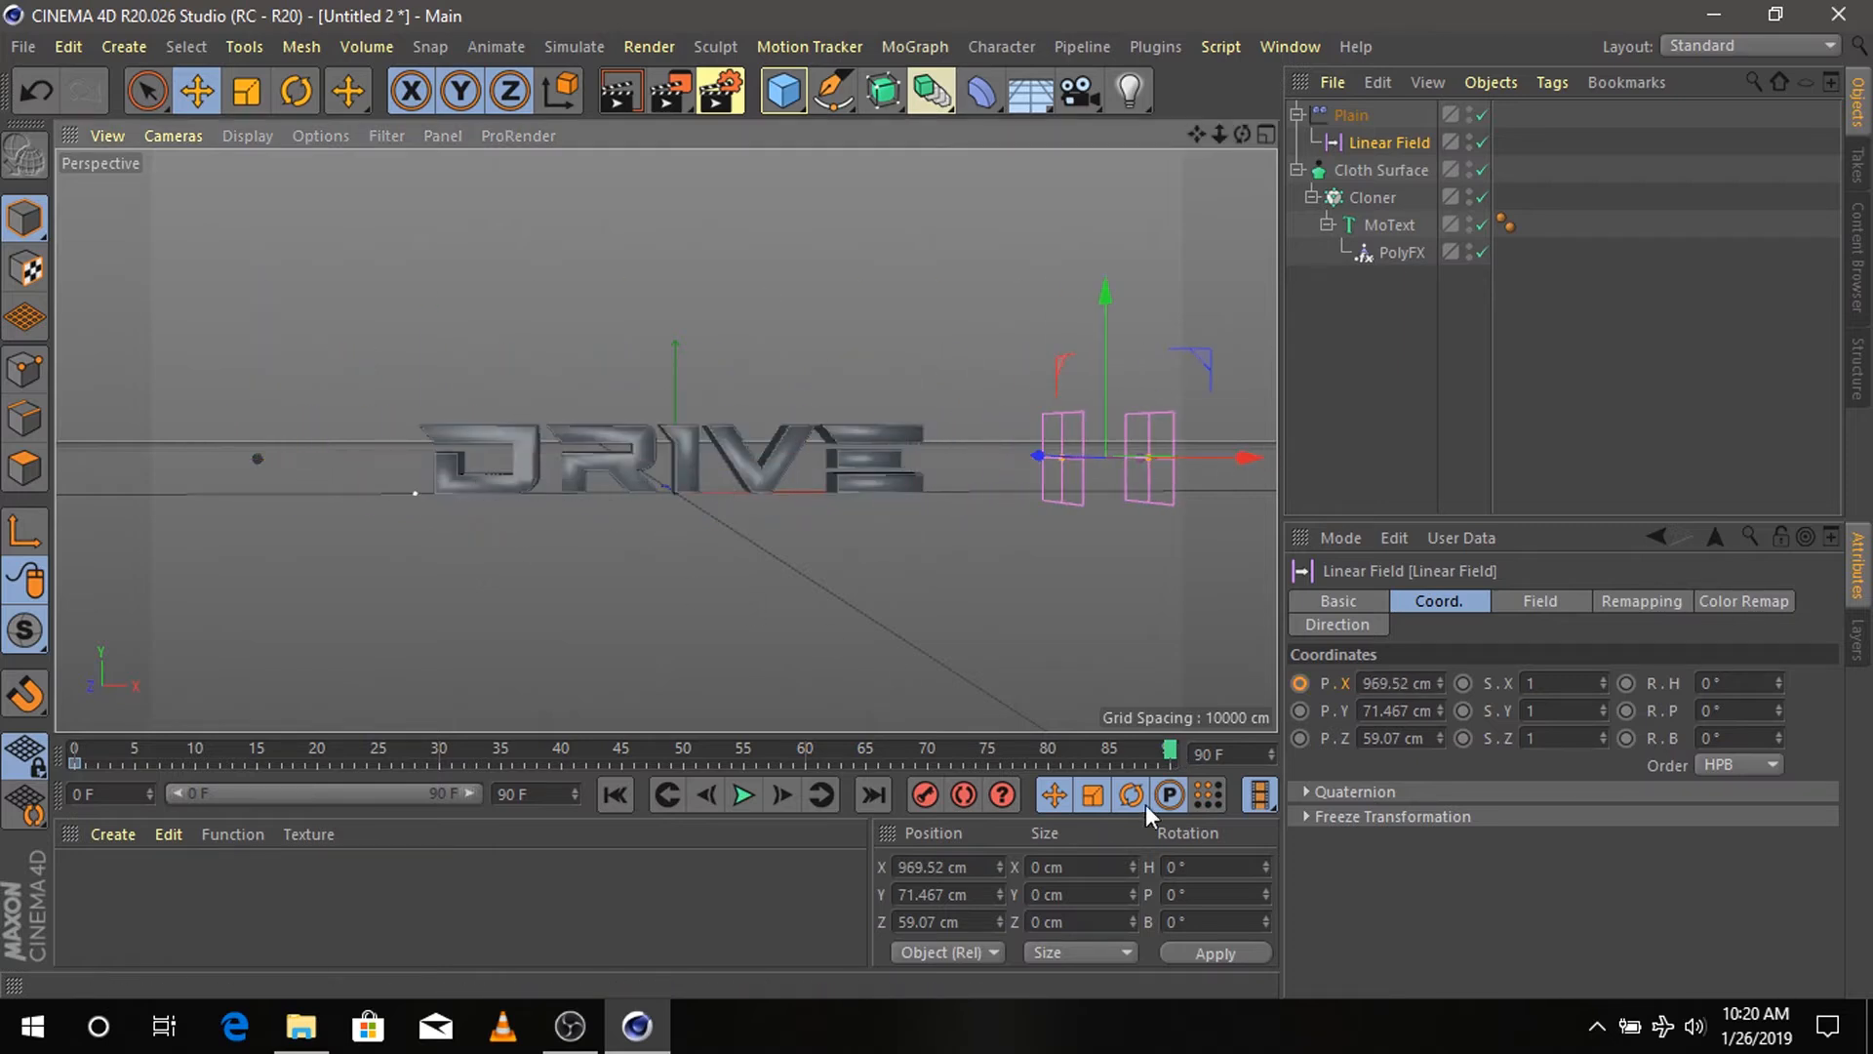
click(1299, 682)
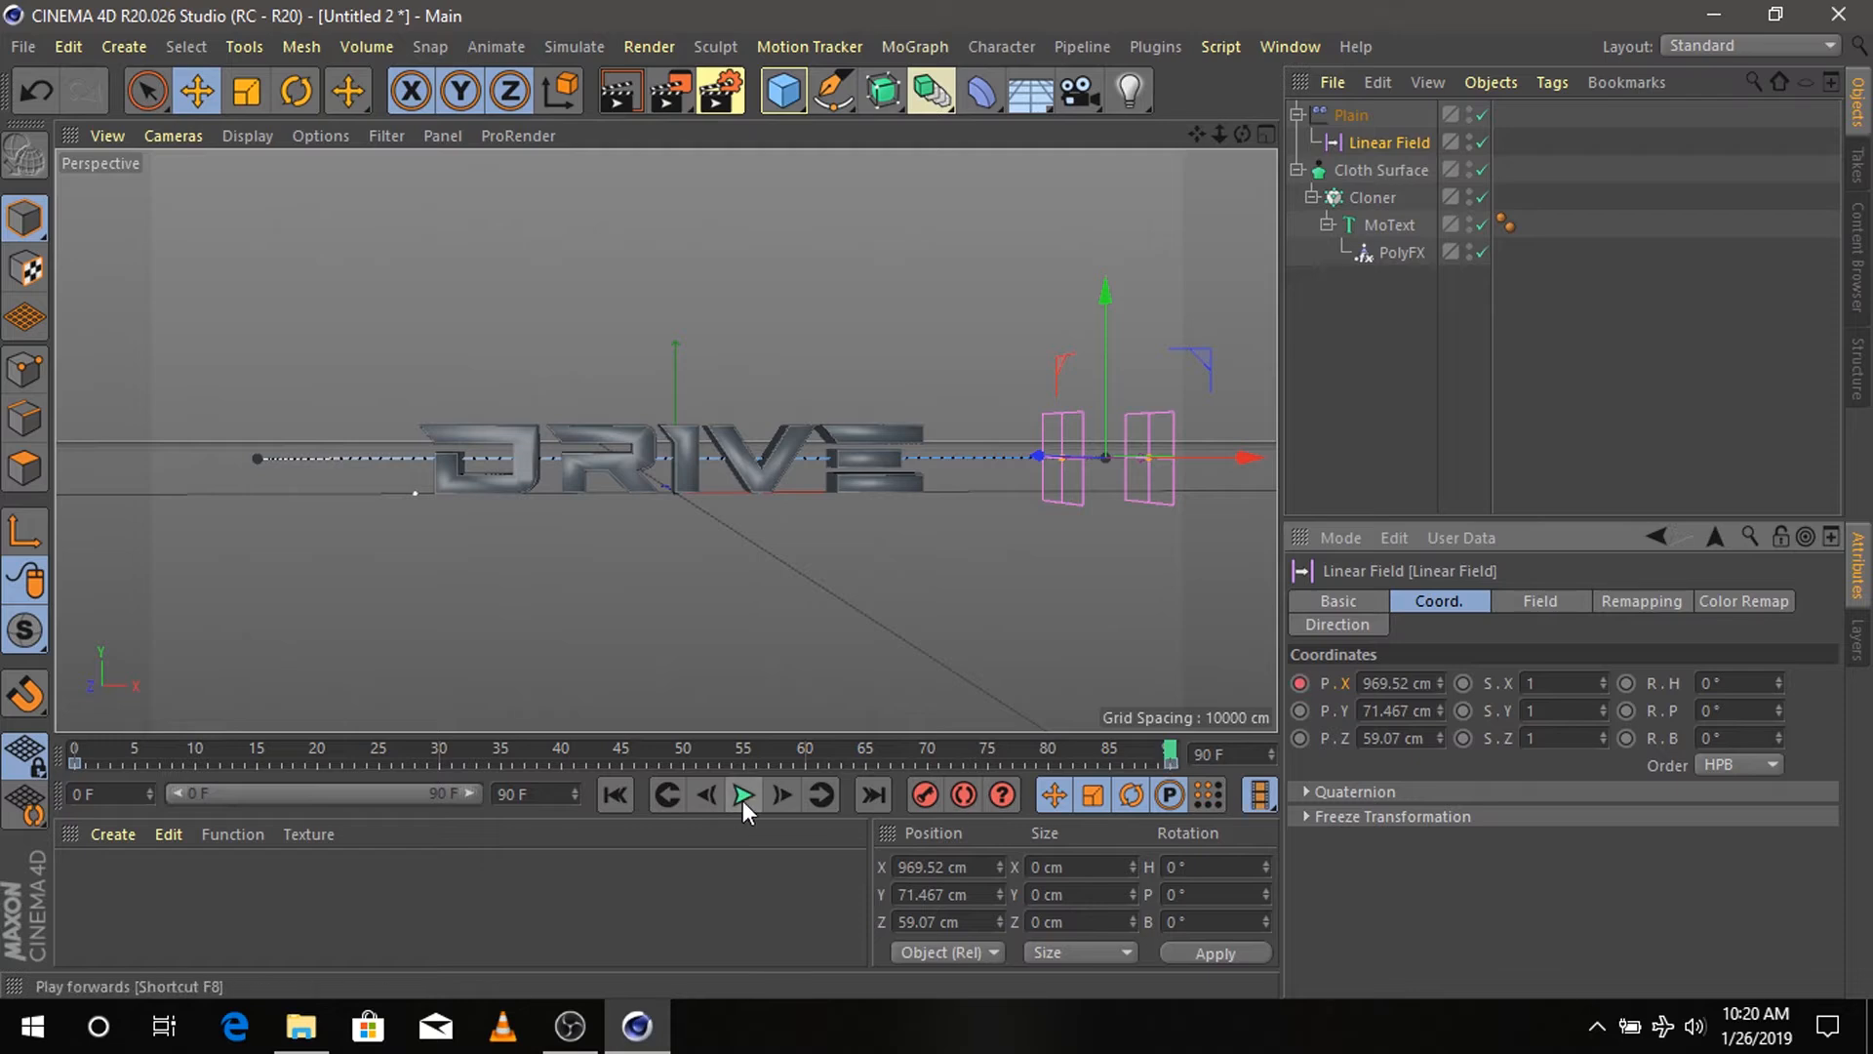
click(621, 795)
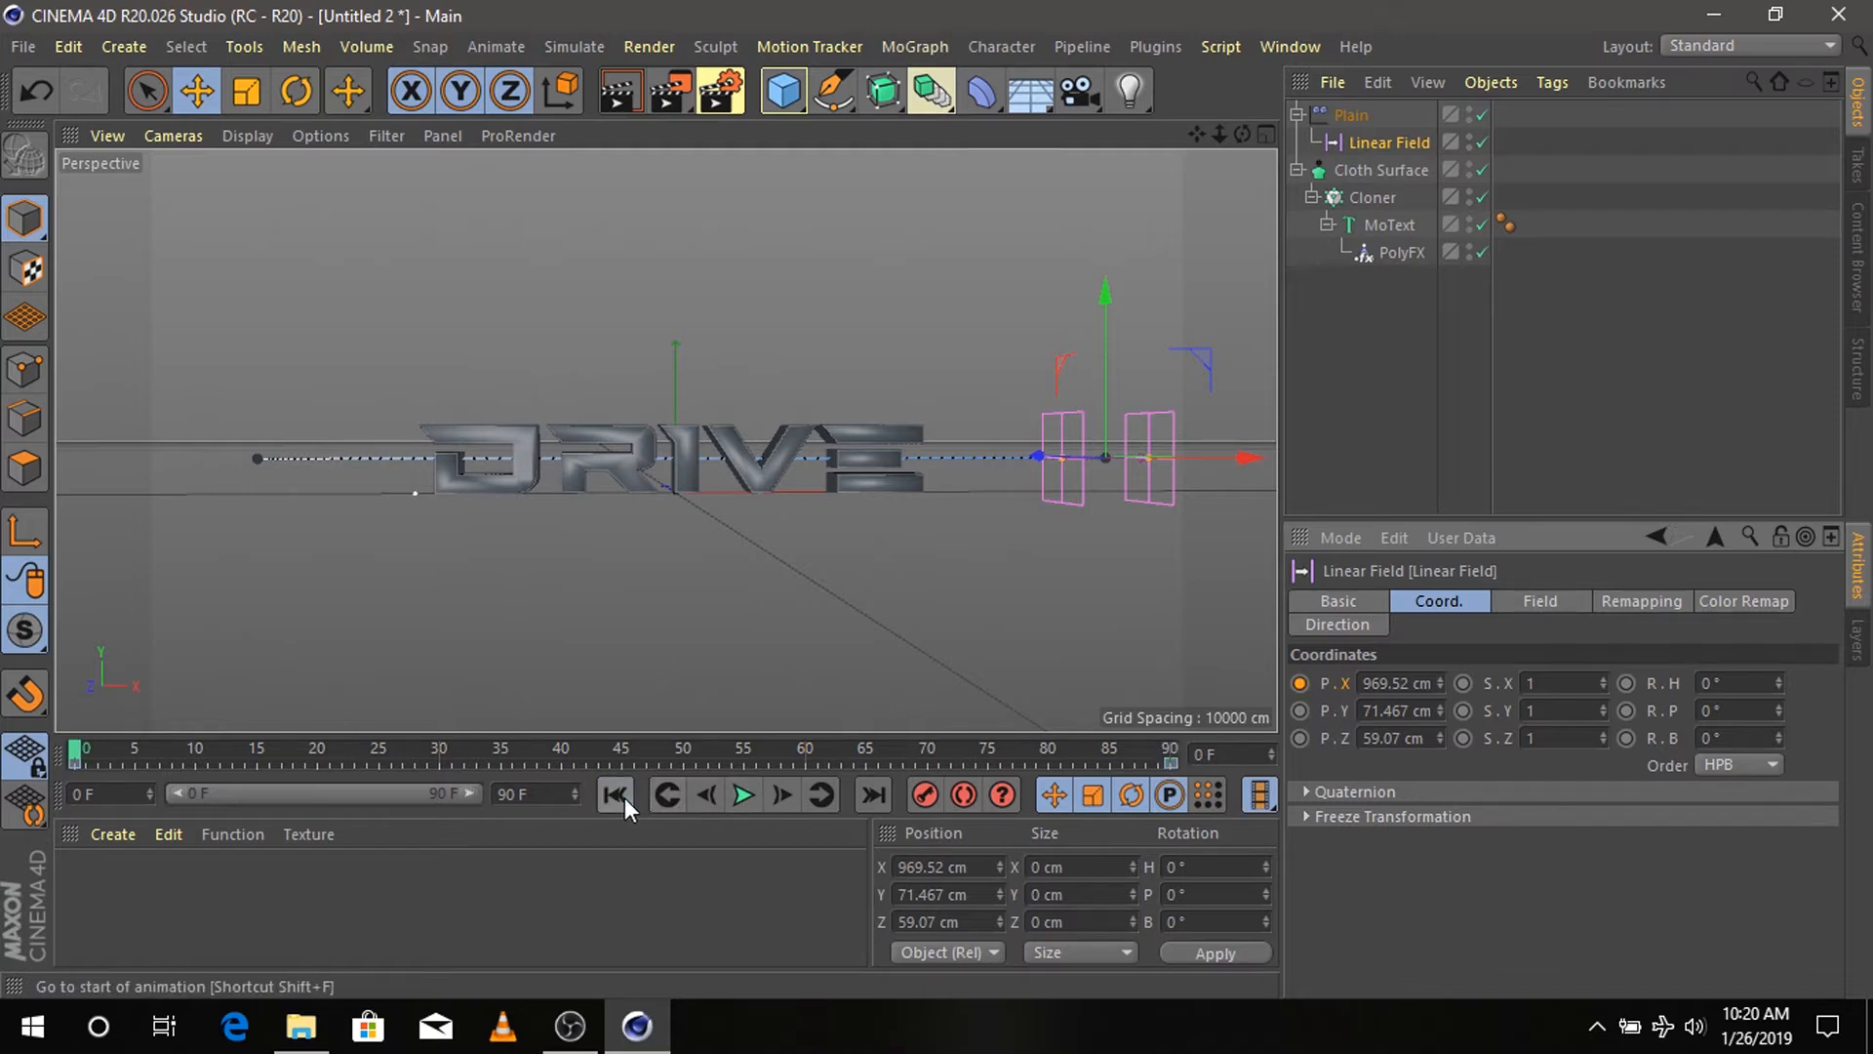
- Play the animation once and extend the timeline and its visible range to 150 frames
click(741, 796)
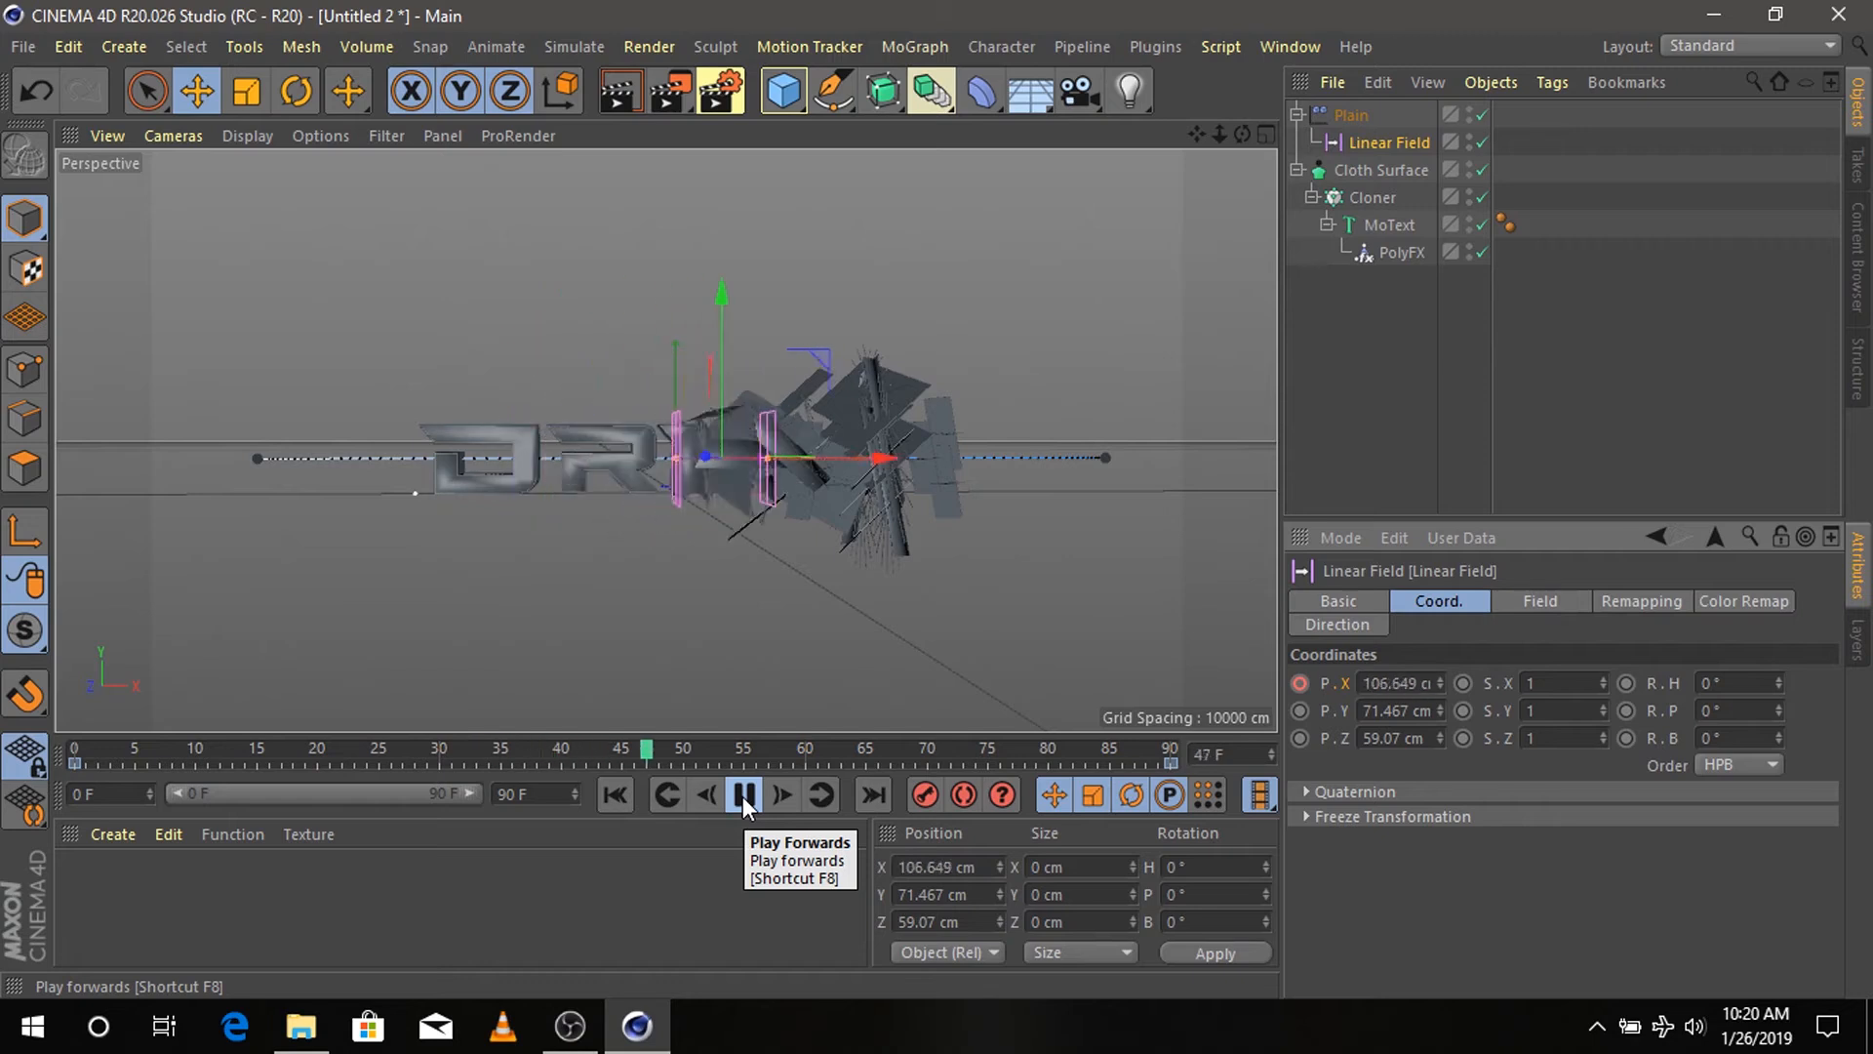
click(742, 796)
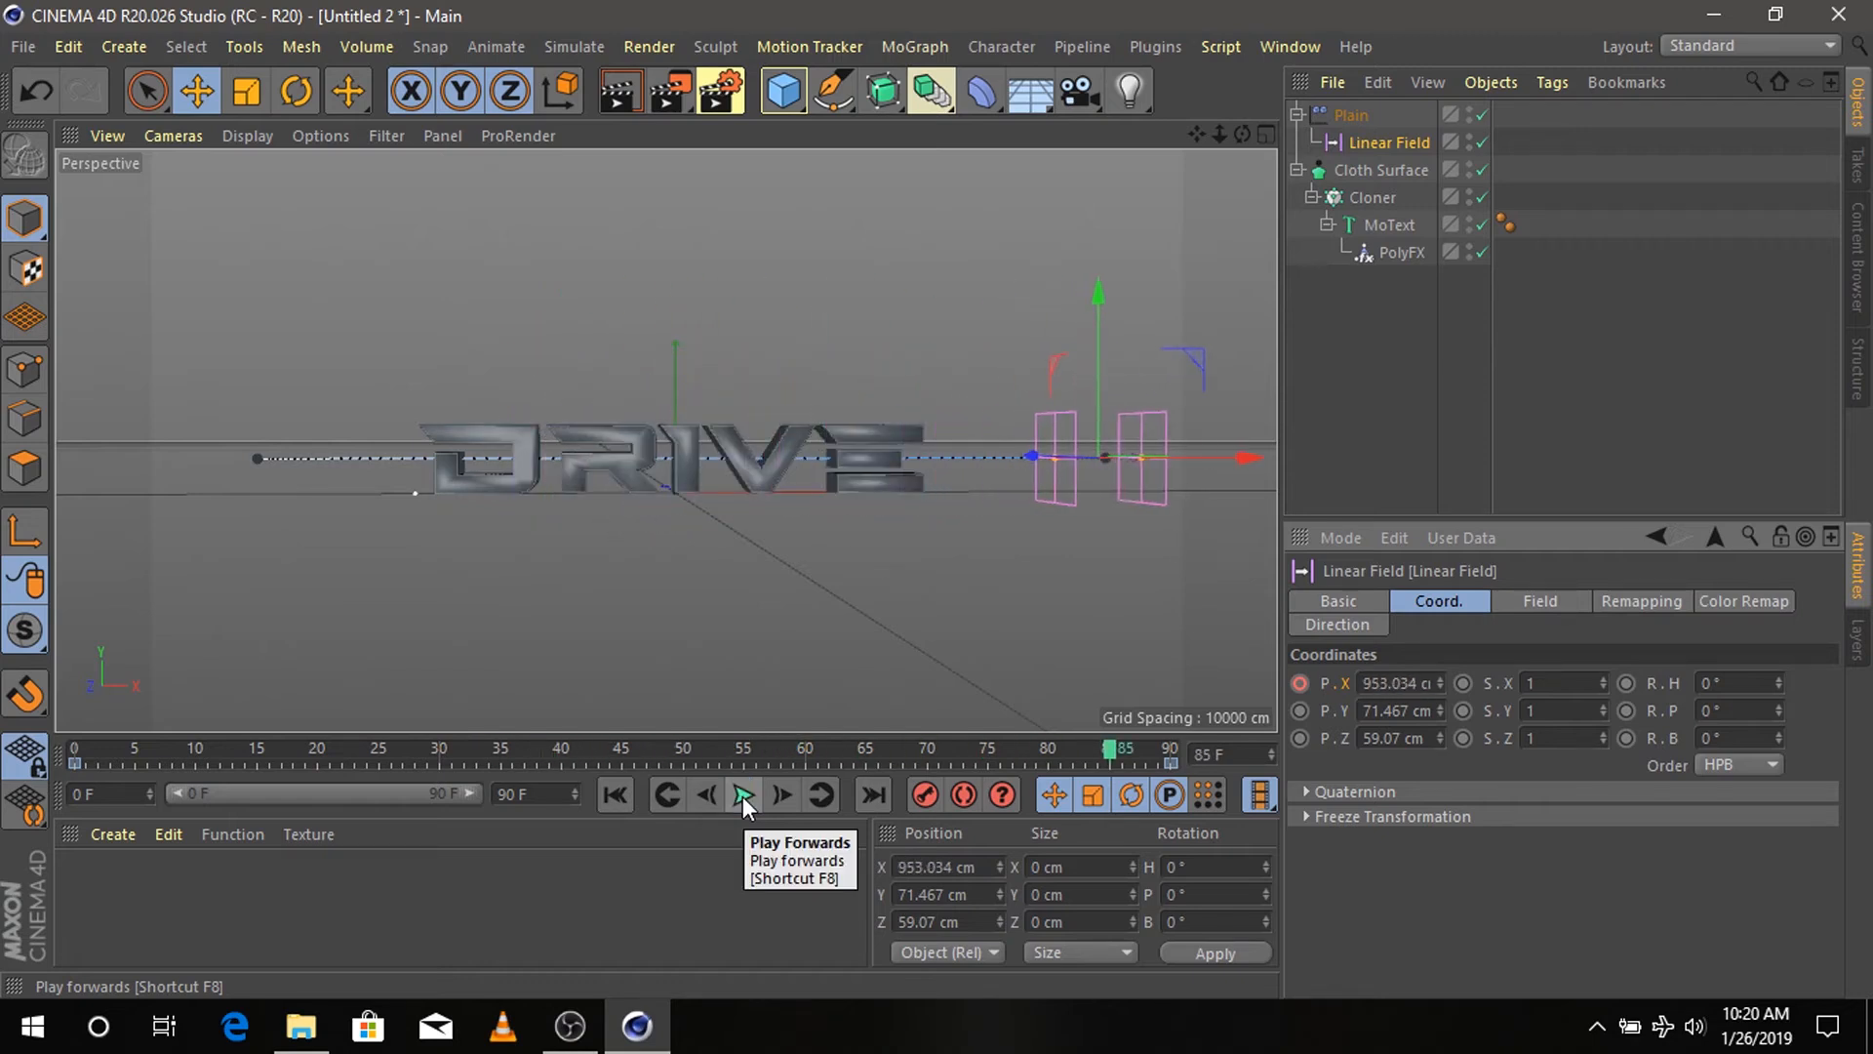
click(522, 796)
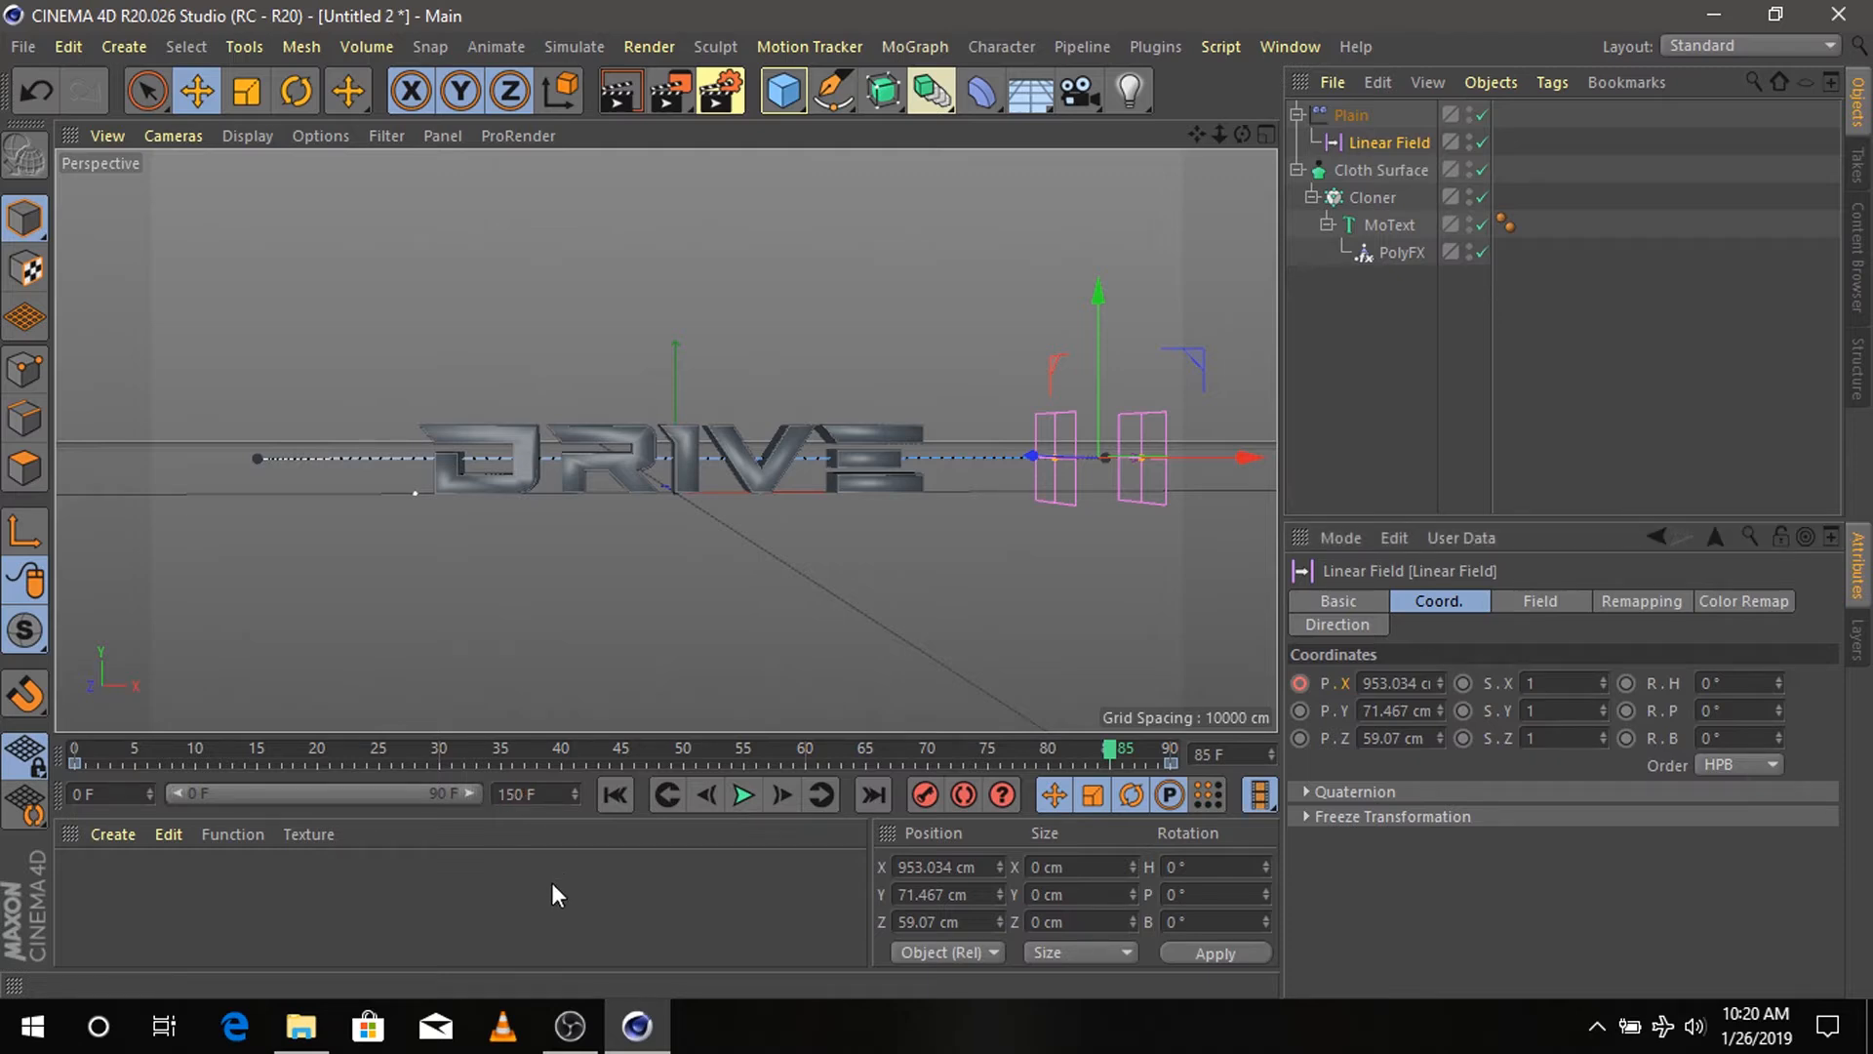
click(546, 881)
drag(365, 794, 473, 793)
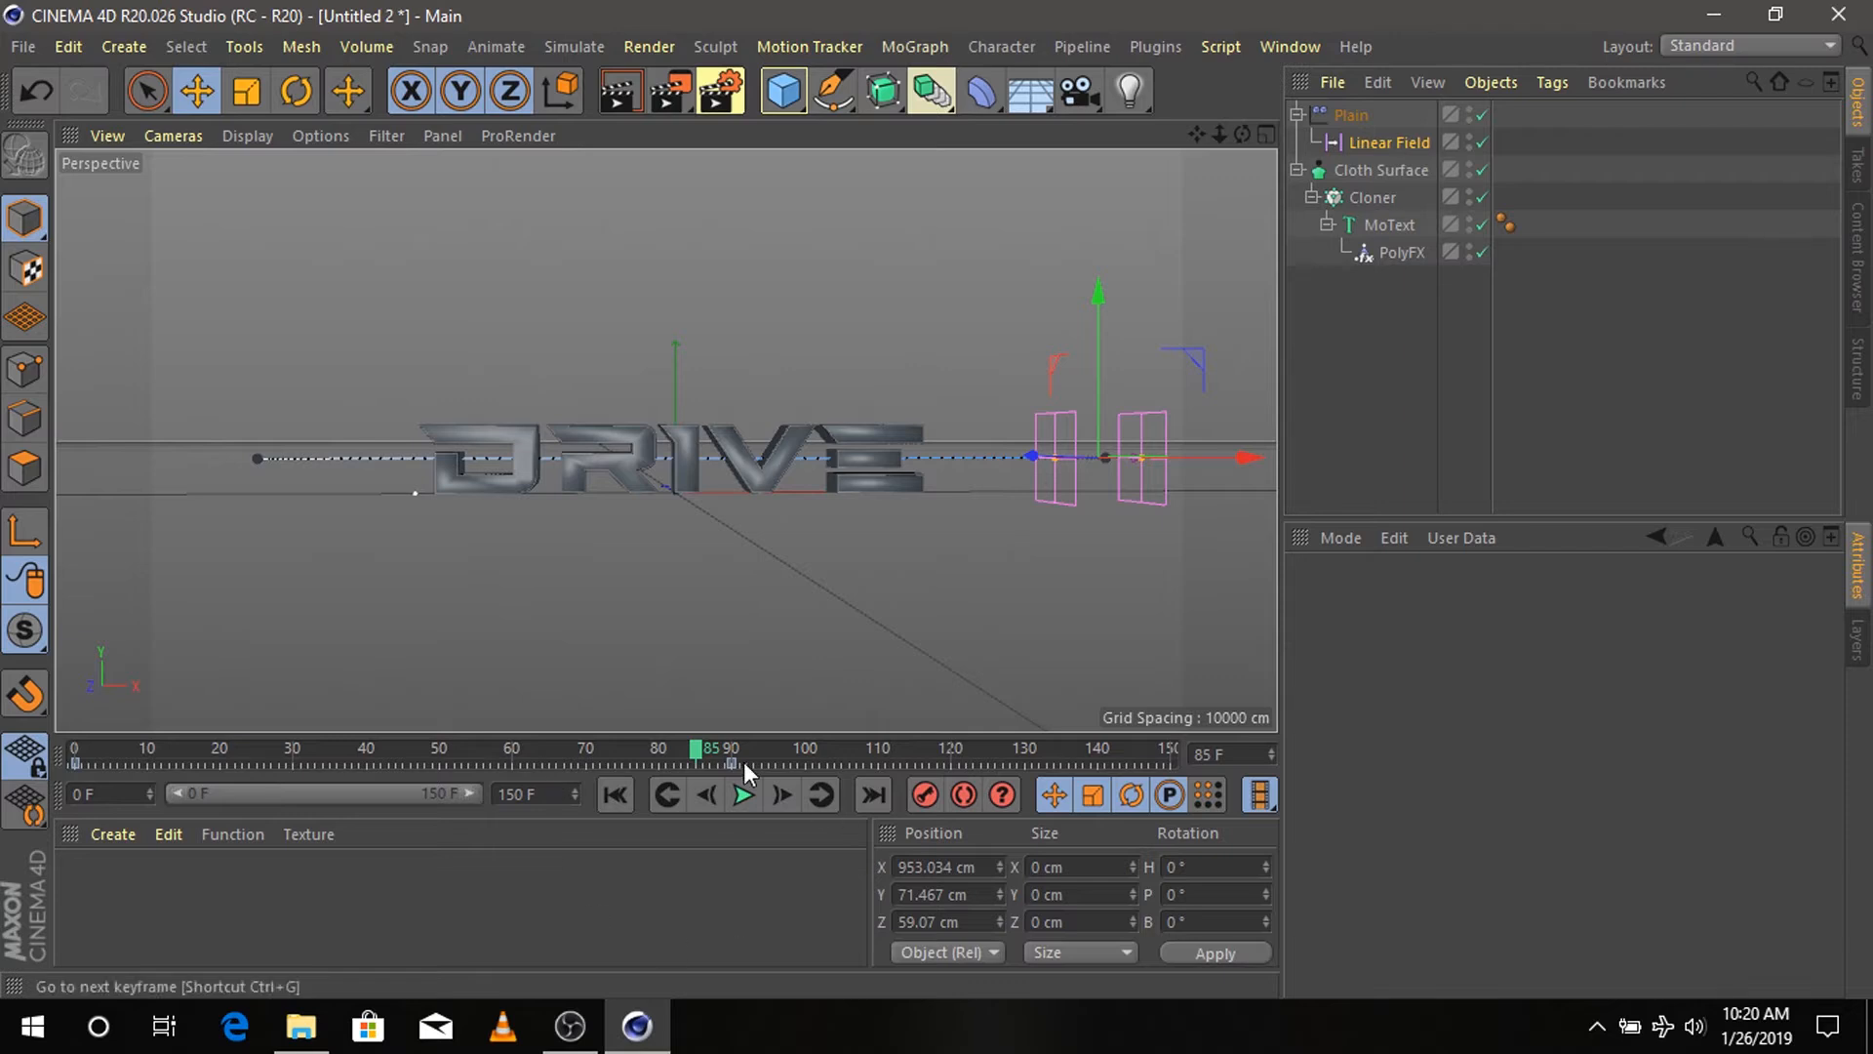
- Play the extended animation from frame 0 to check the text assembly, stop it, and clear the selection
drag(695, 751, 29, 776)
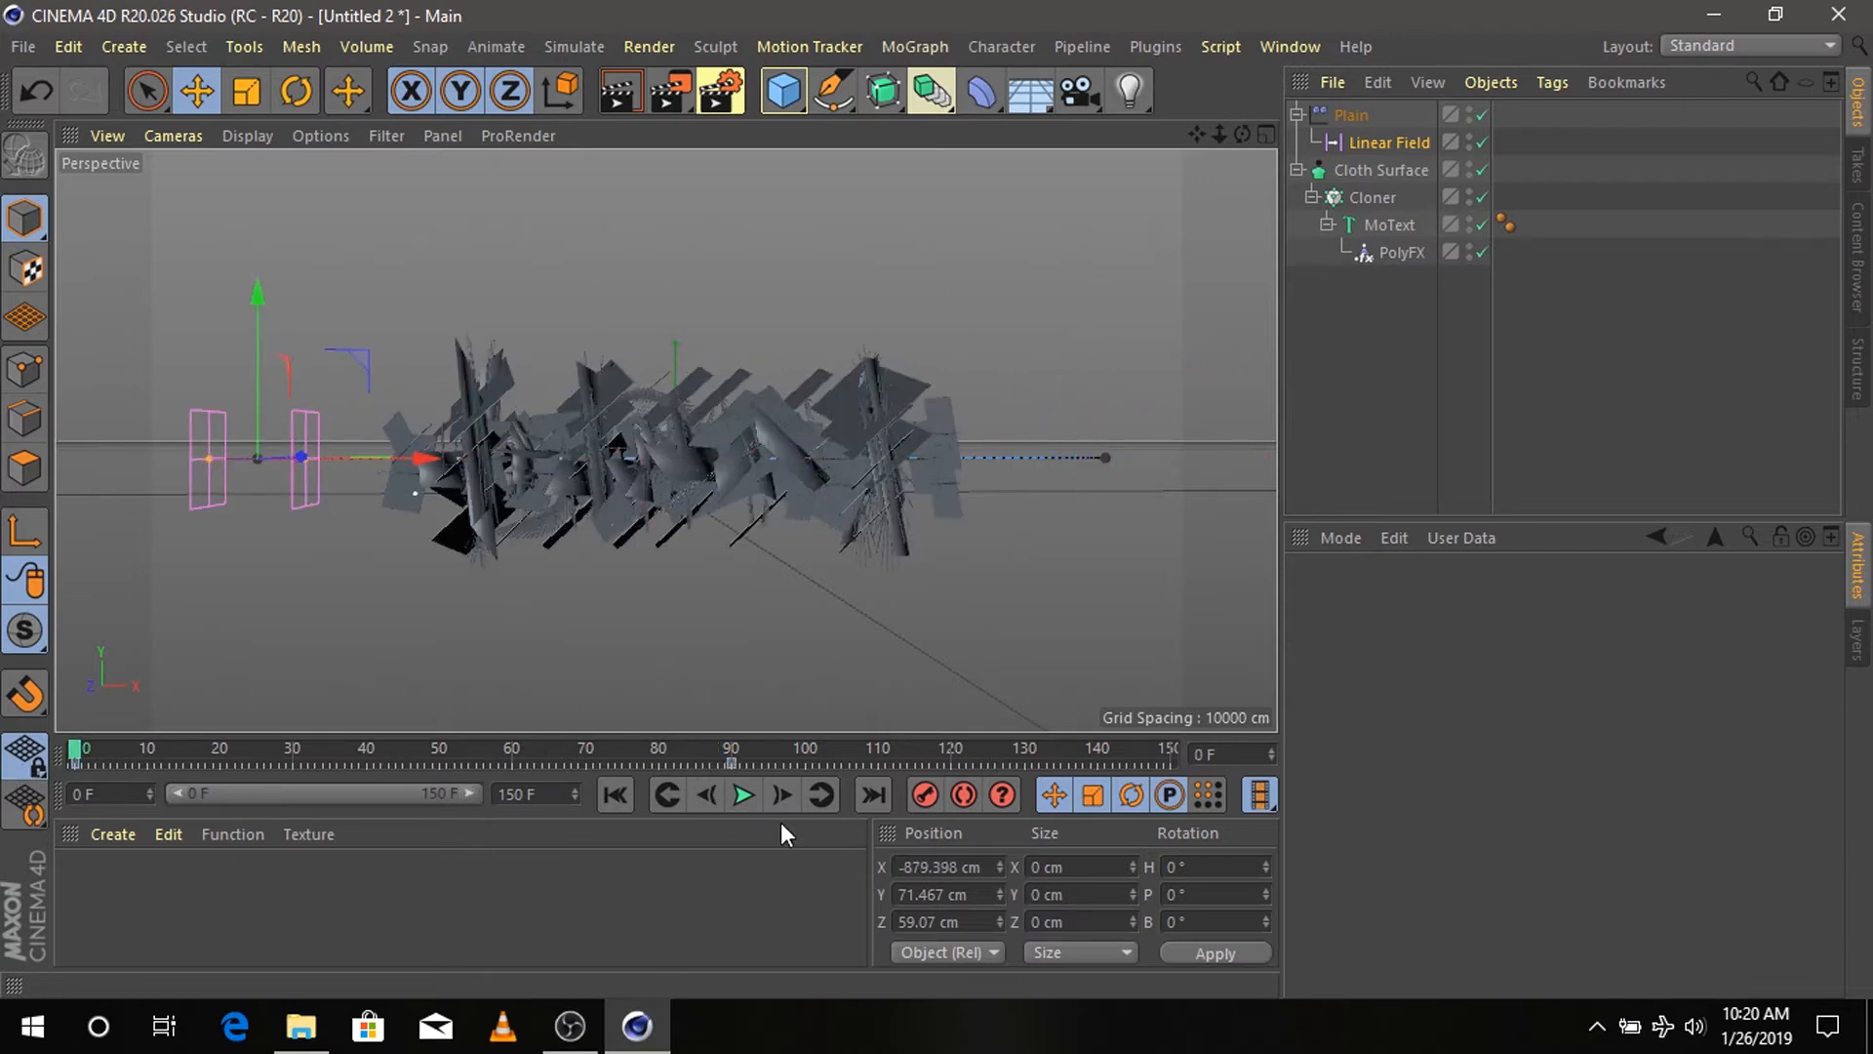
click(743, 794)
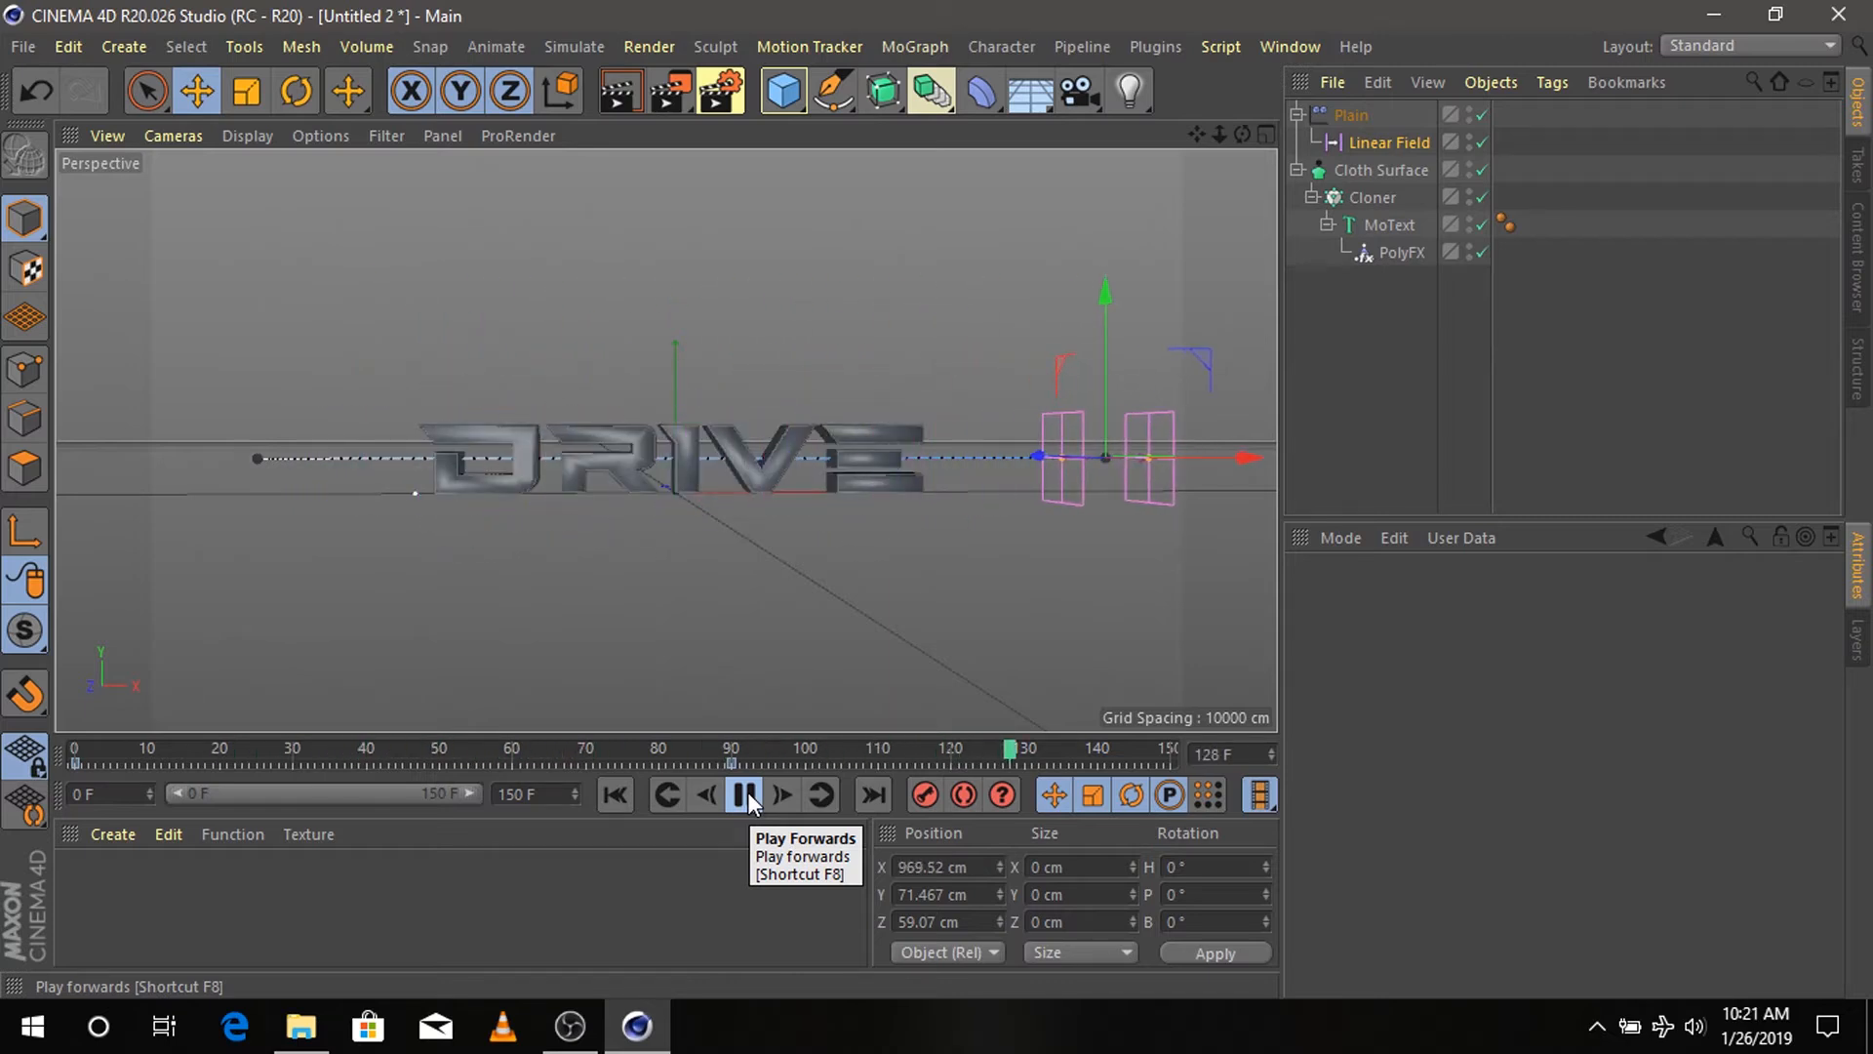
click(747, 792)
click(669, 701)
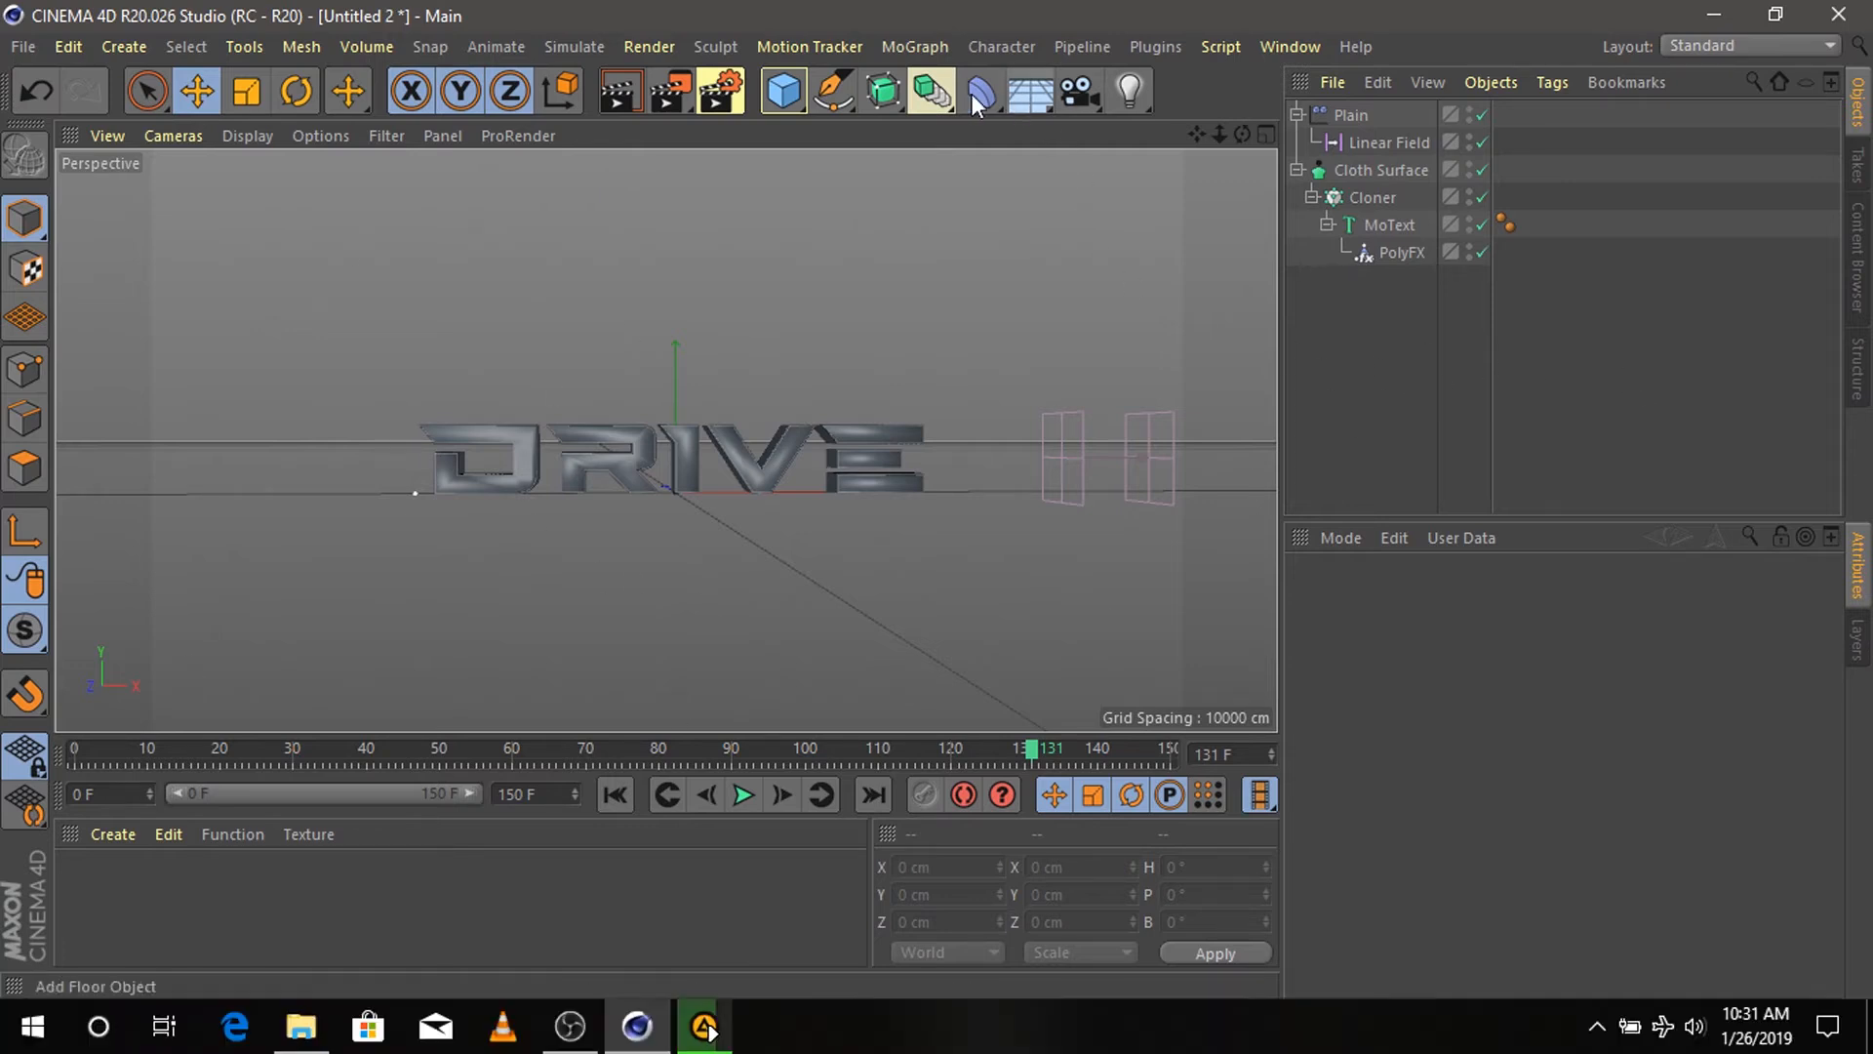
- Add a Plane primitive to the scene and delete the stray Cube
click(778, 93)
click(776, 98)
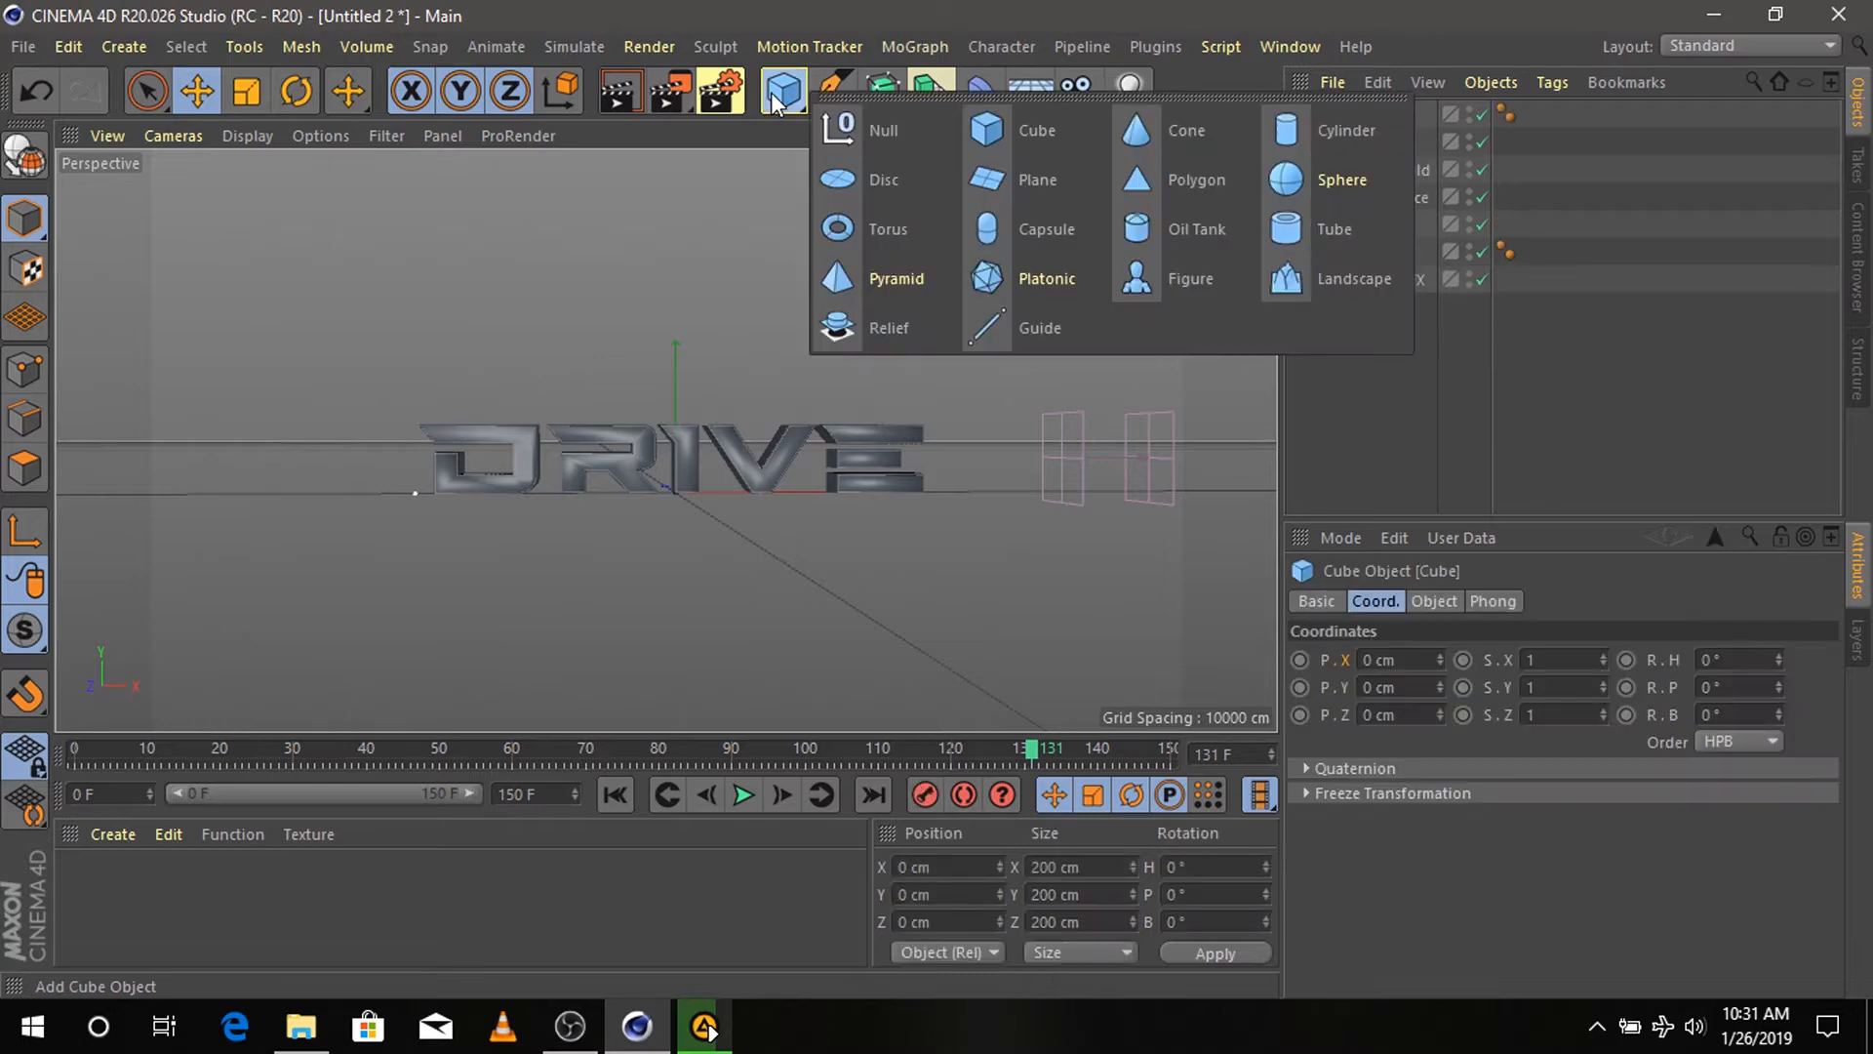
click(1010, 182)
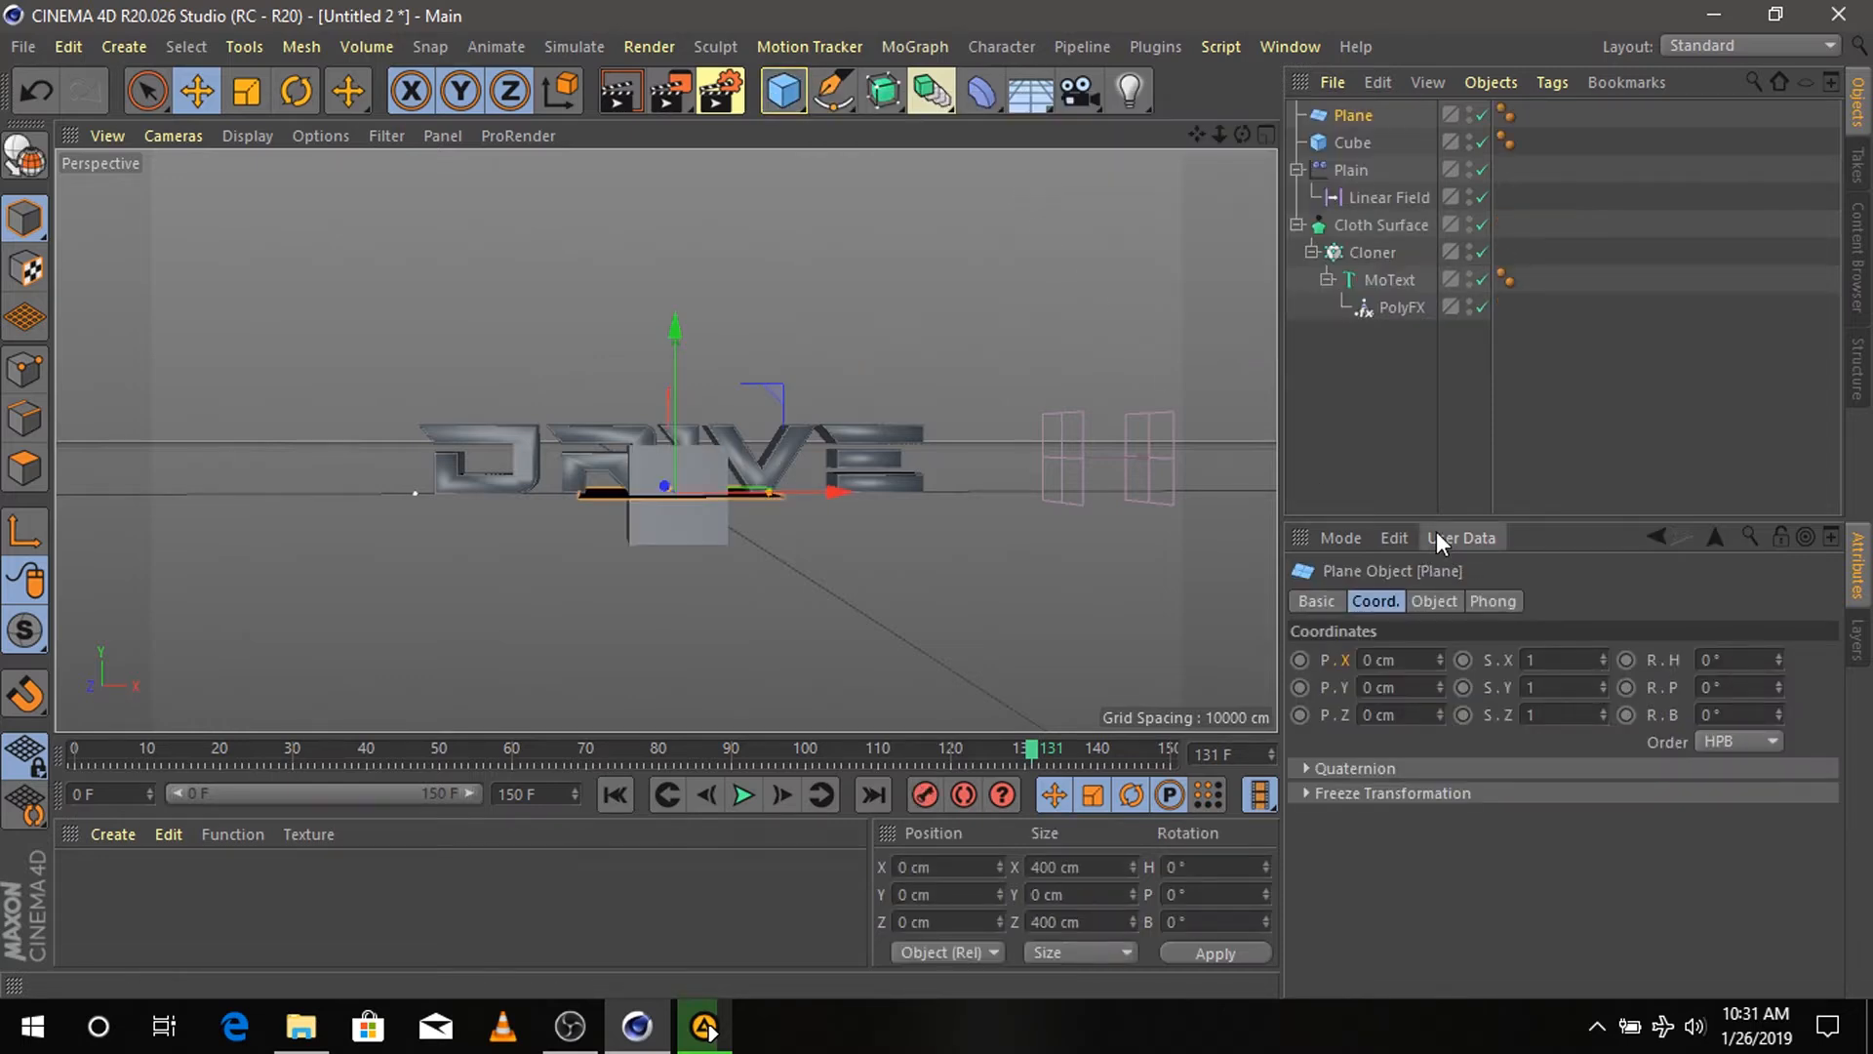
click(1358, 149)
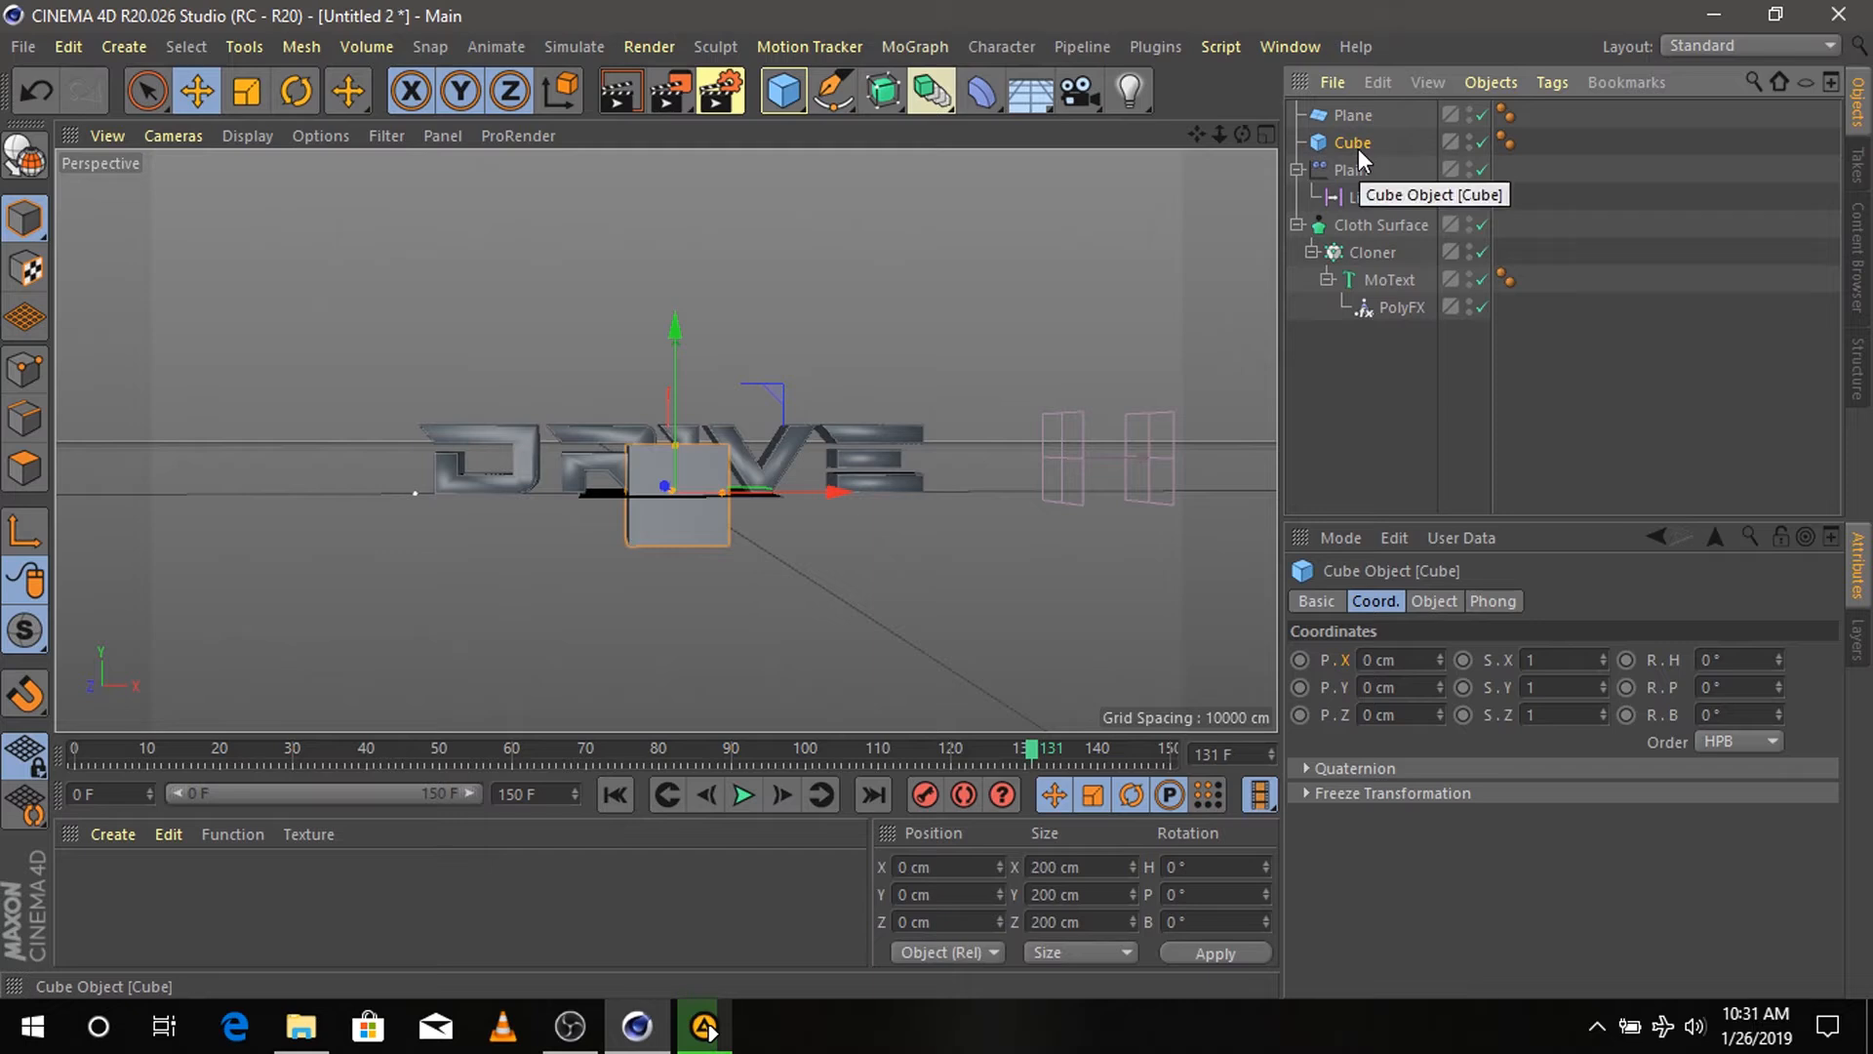
key(Delete)
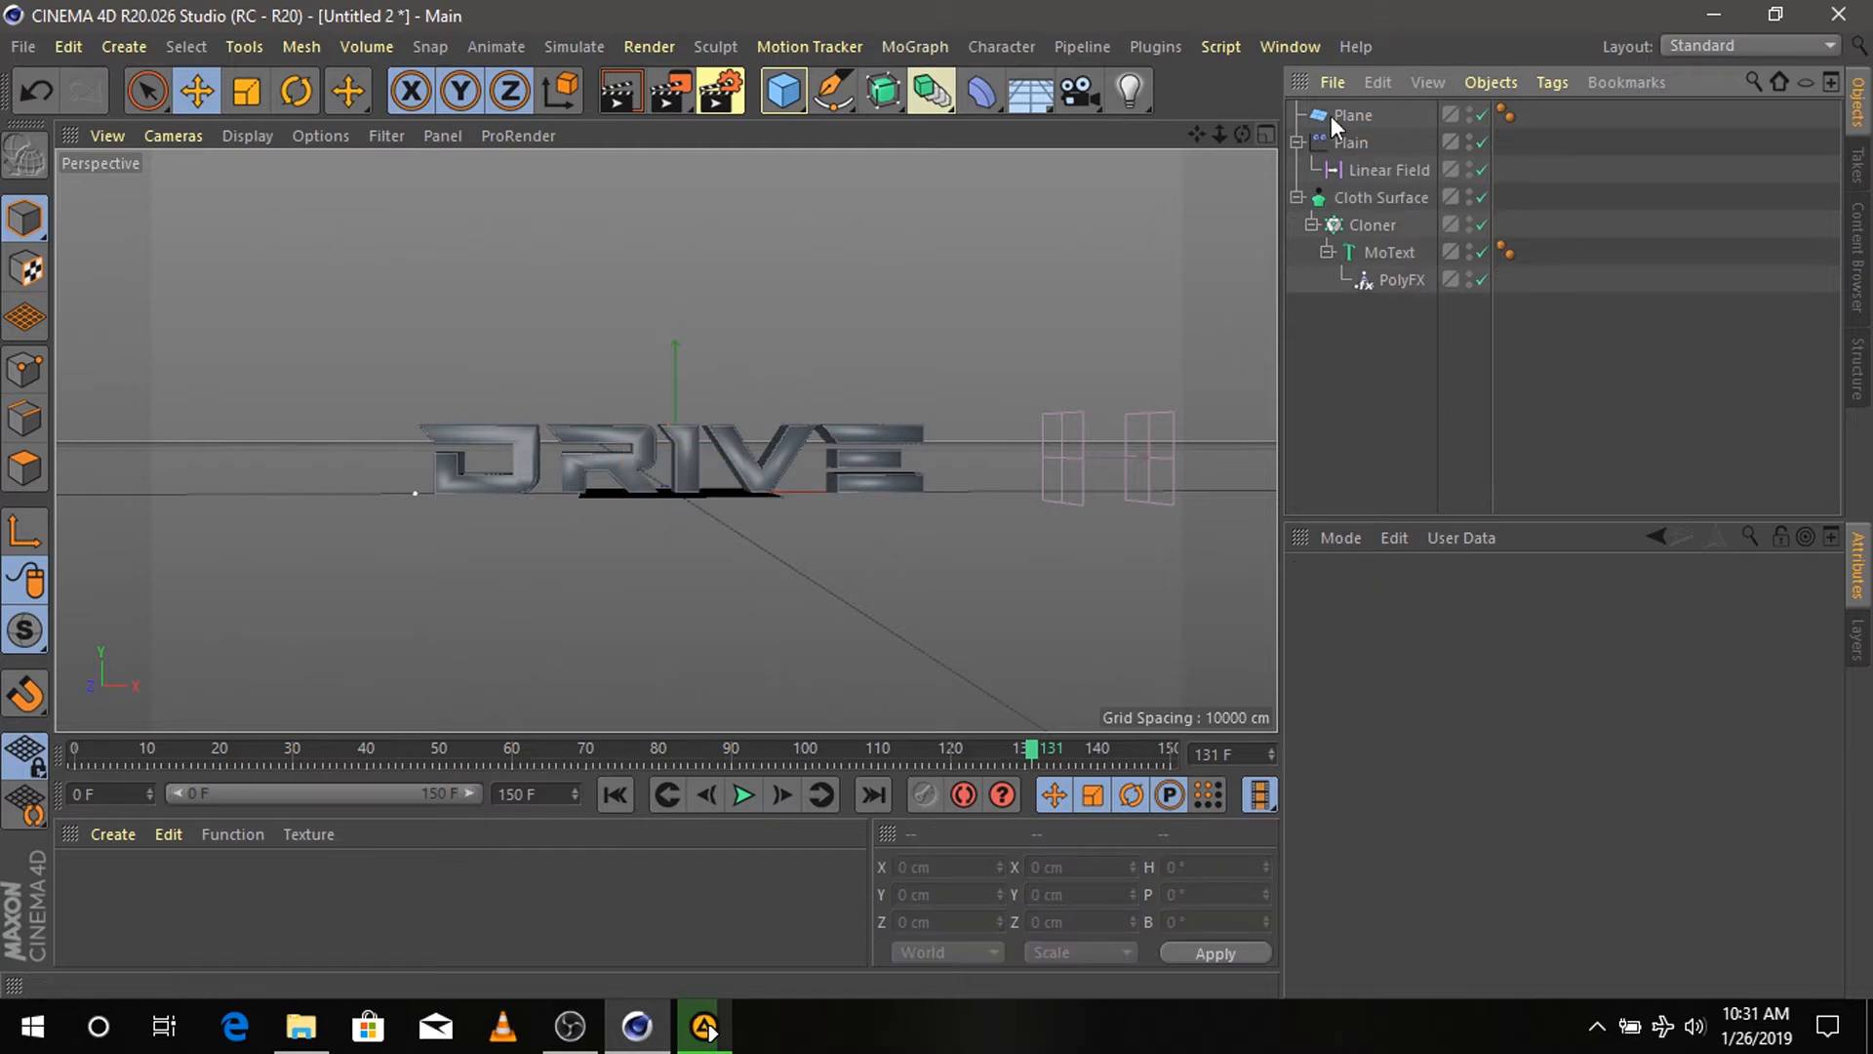
- Set the Plane's width to 3800 cm and its height to 5750 cm
click(1349, 114)
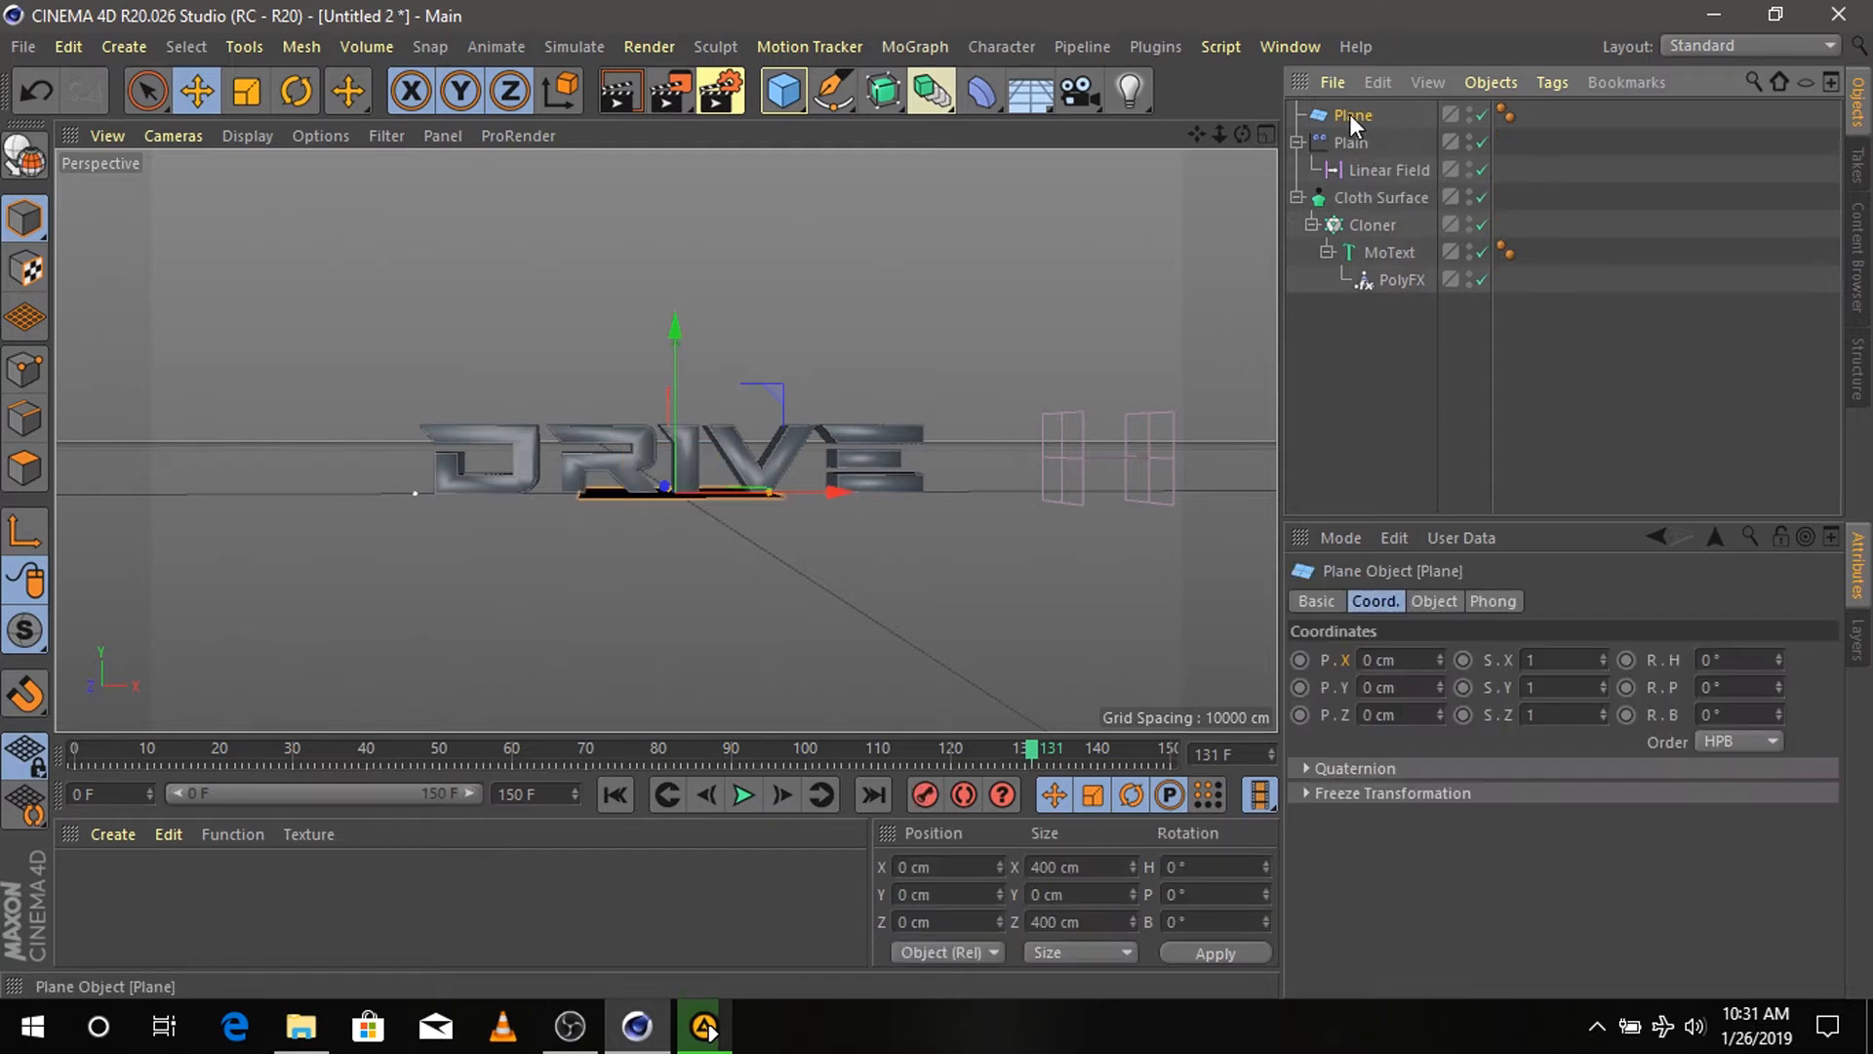
click(1429, 603)
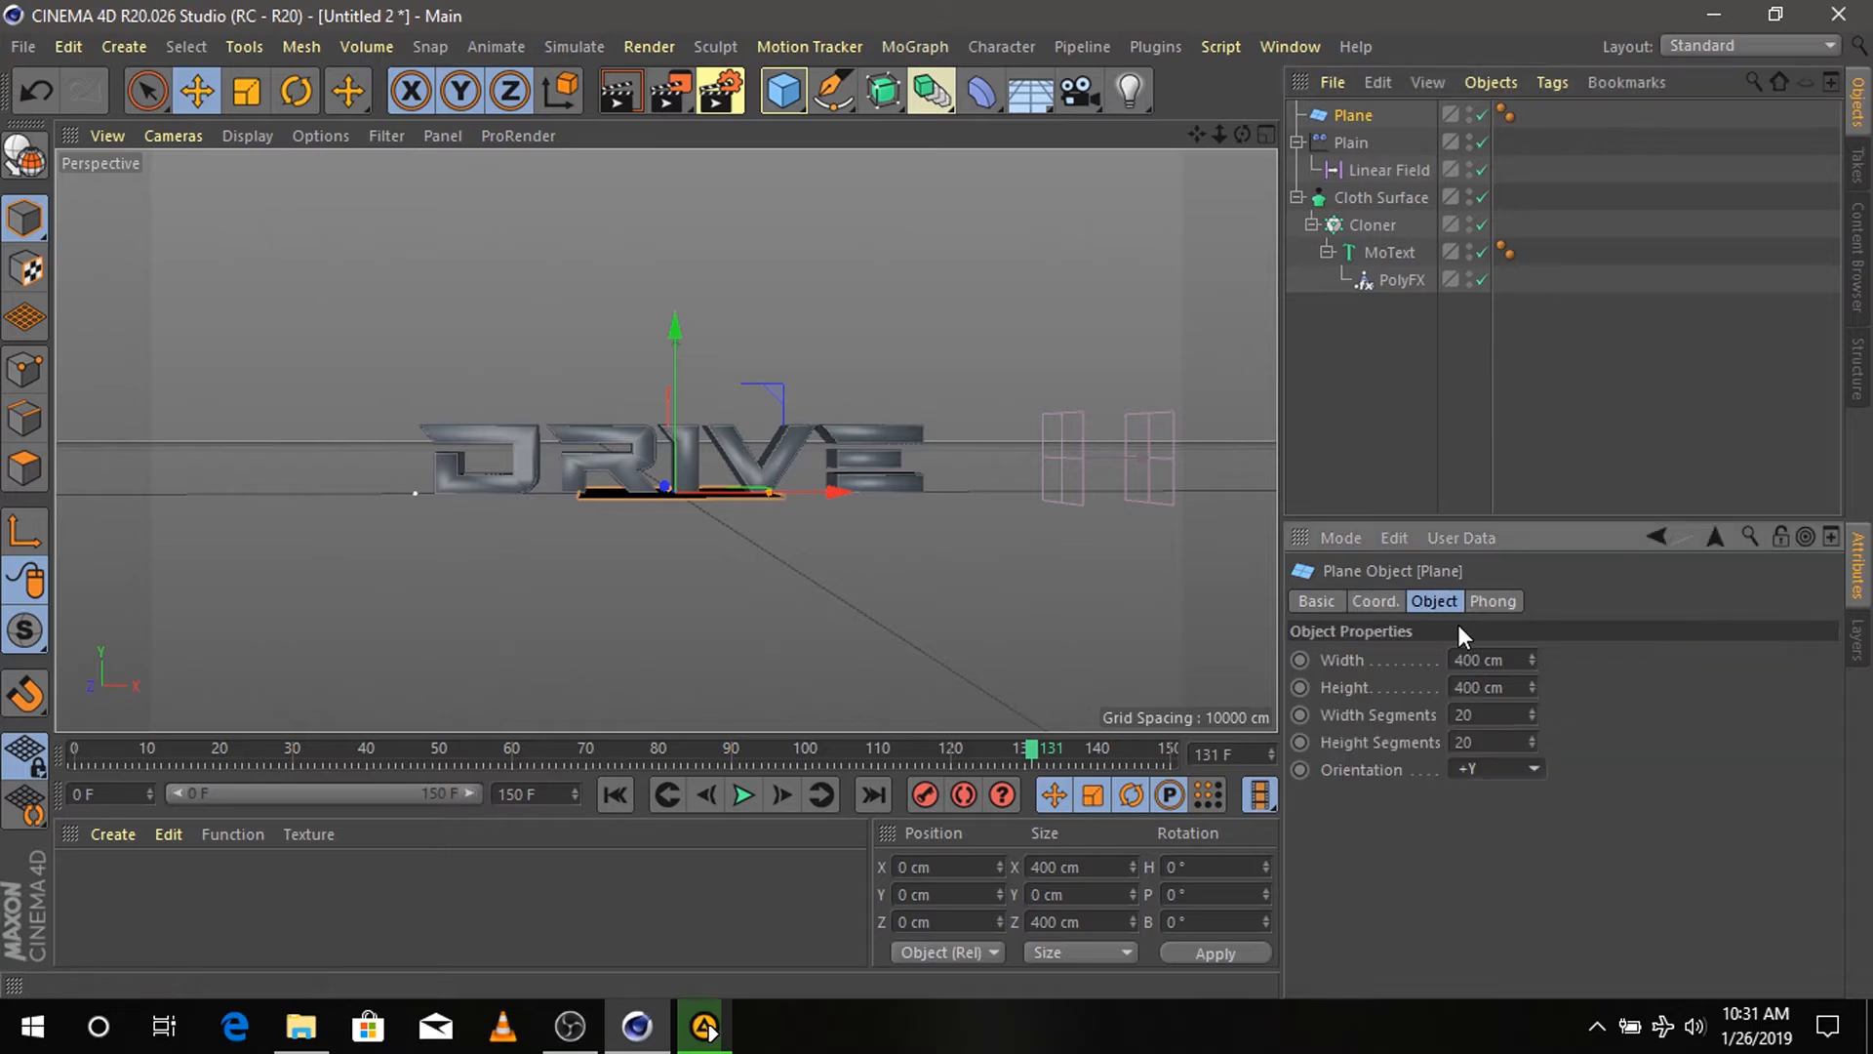
double_click(1488, 660)
key(BackSpace)
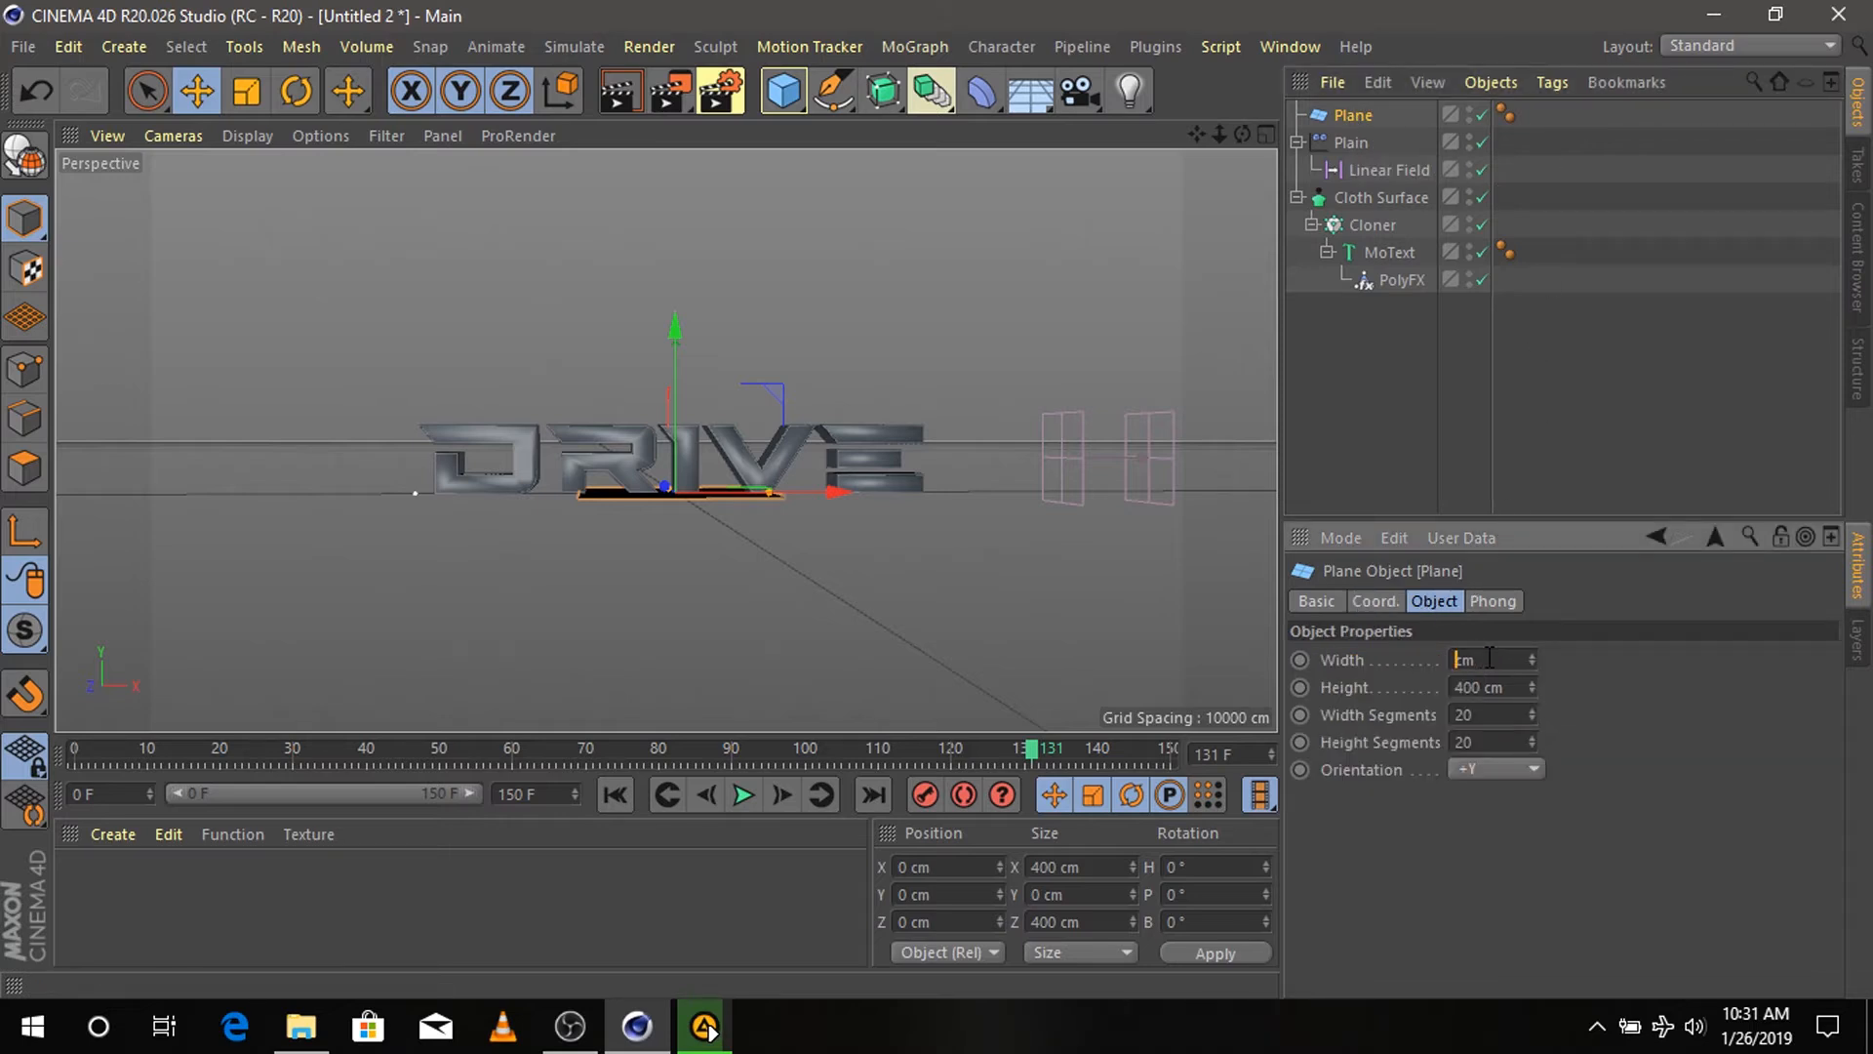
text(3800)
double_click(1487, 687)
key(BackSpace)
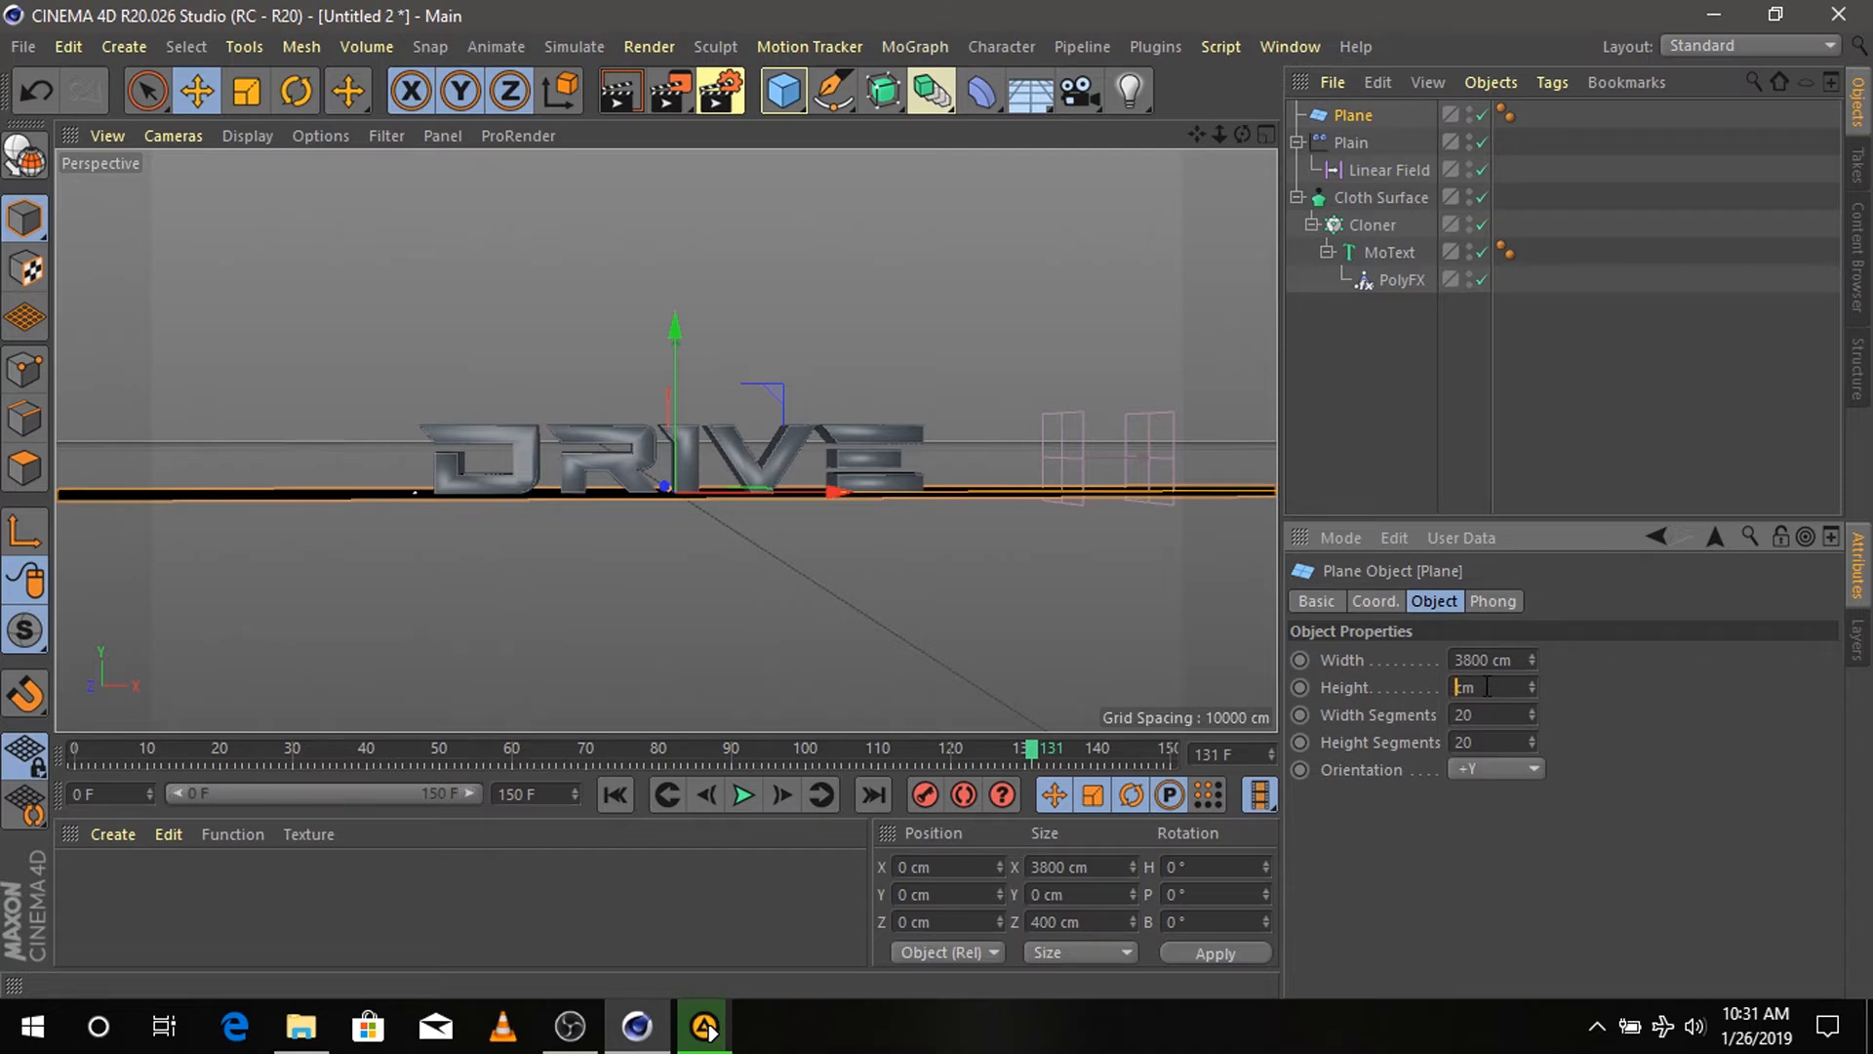
text(5750)
key(Return)
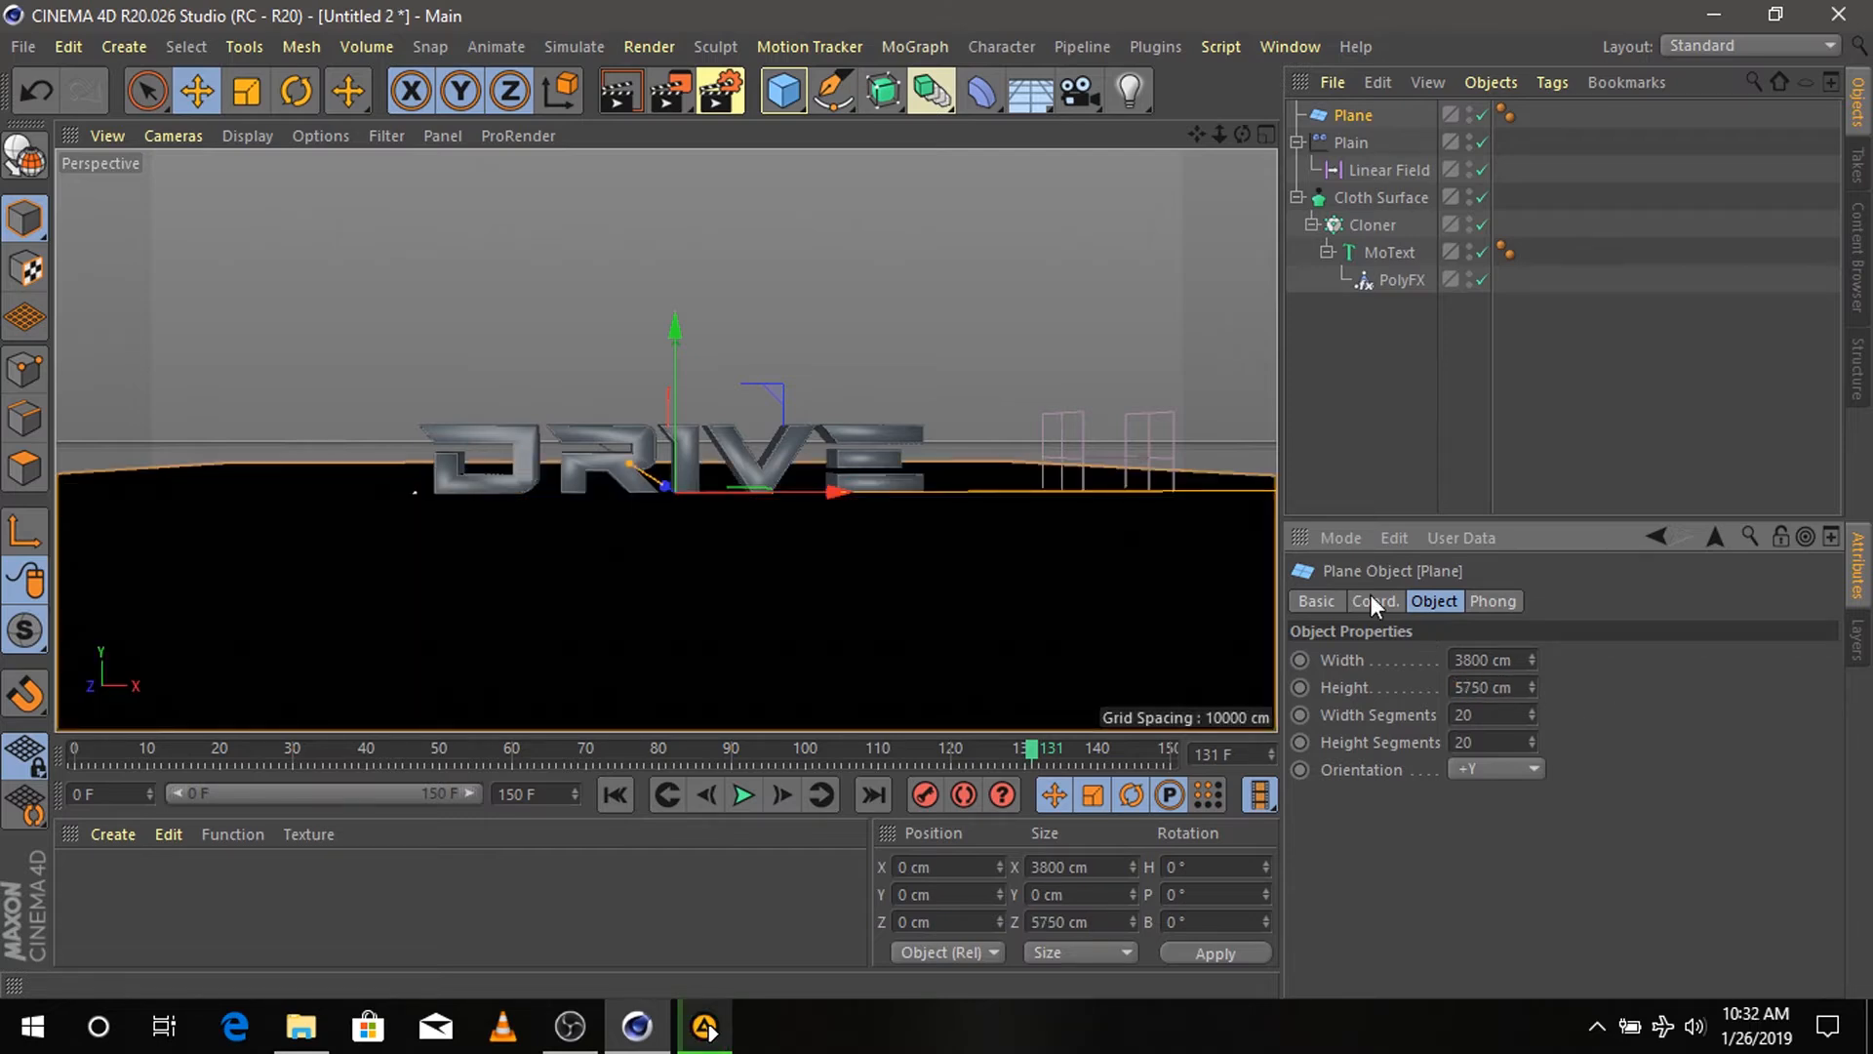
- Position the Plane at Y -300 cm and Z 850 cm
click(1373, 601)
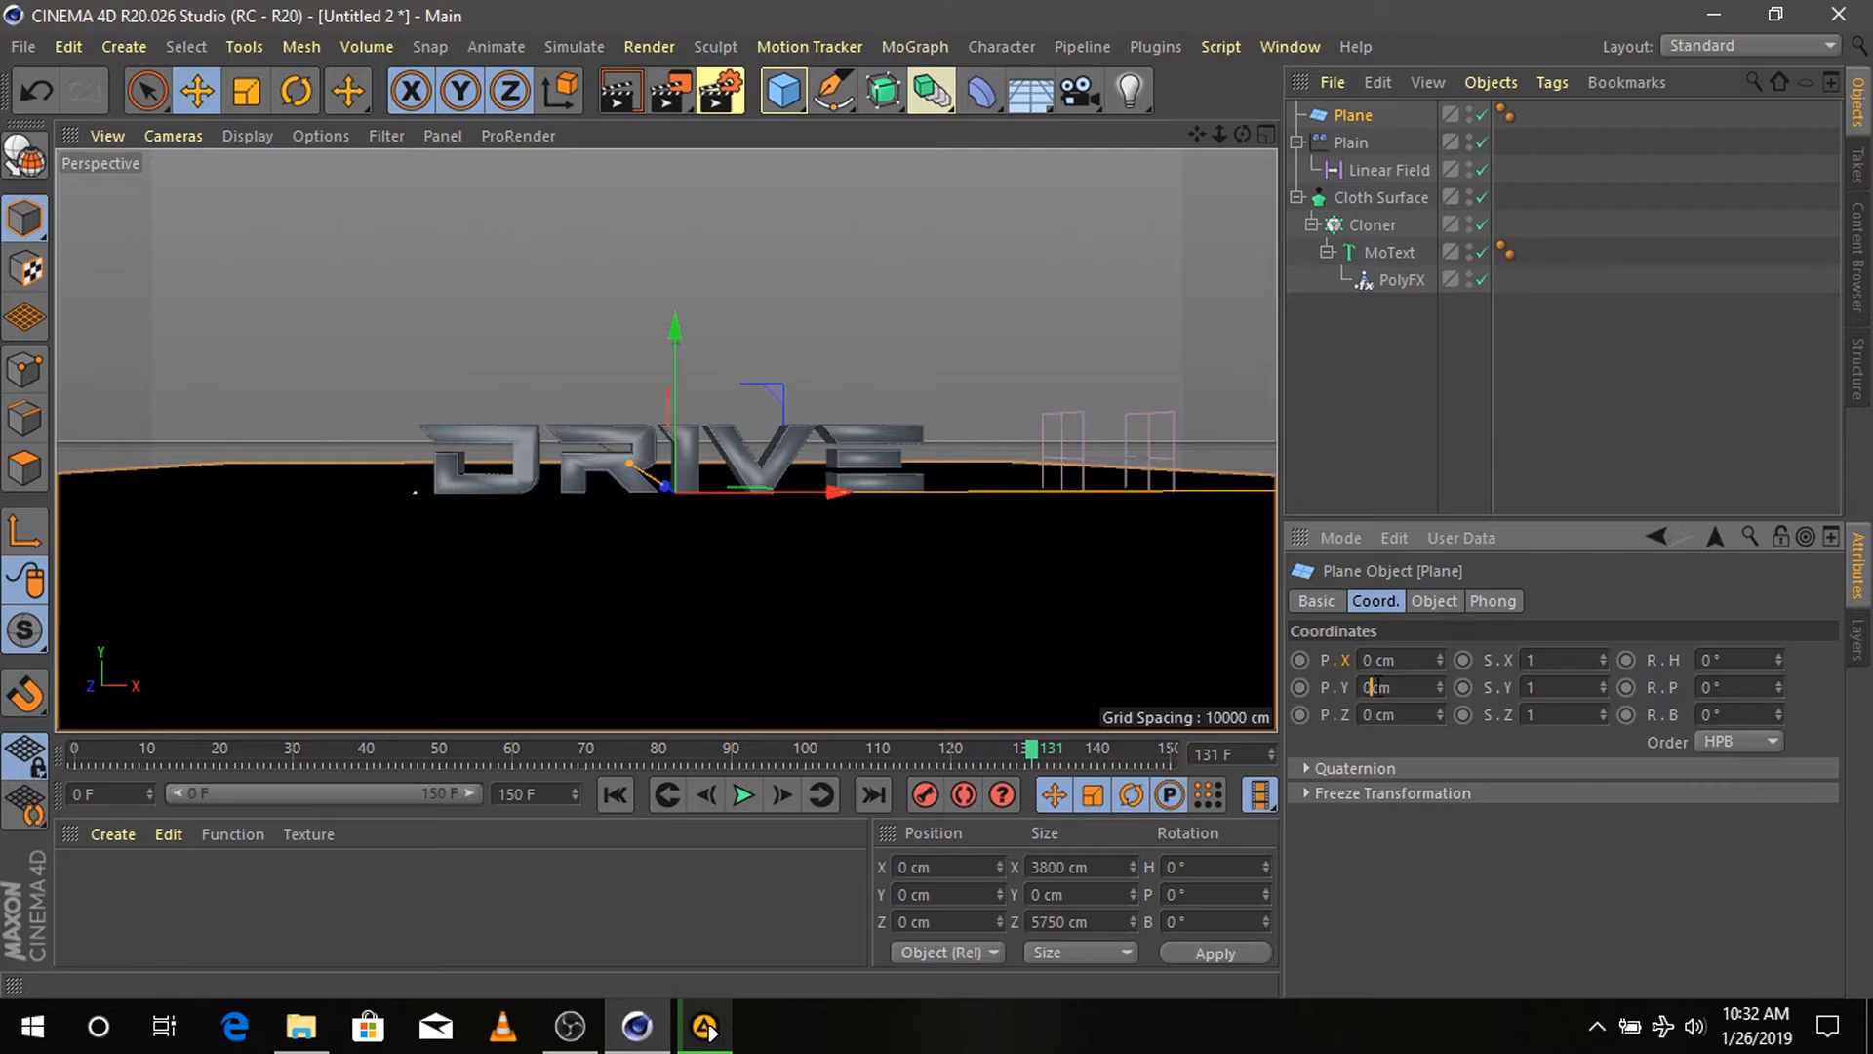
text(-300)
key(Return)
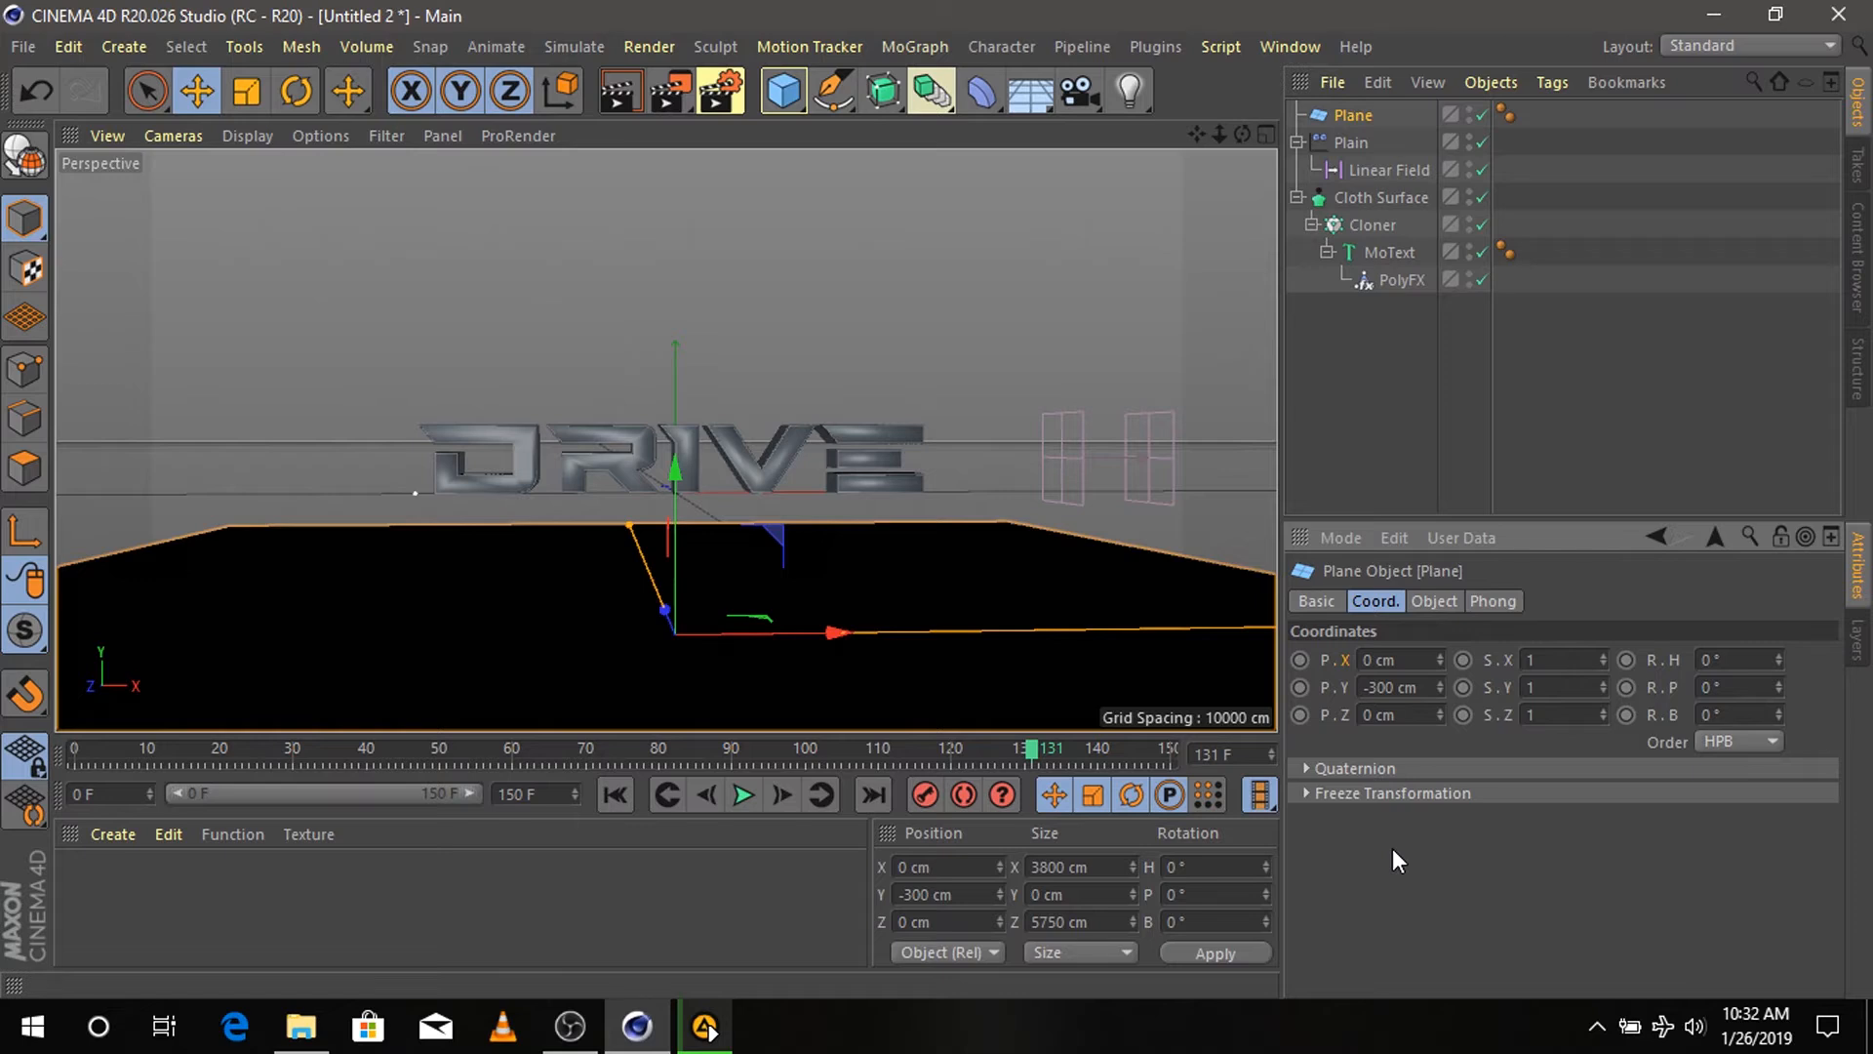
double_click(1376, 715)
key(BackSpace)
key(Return)
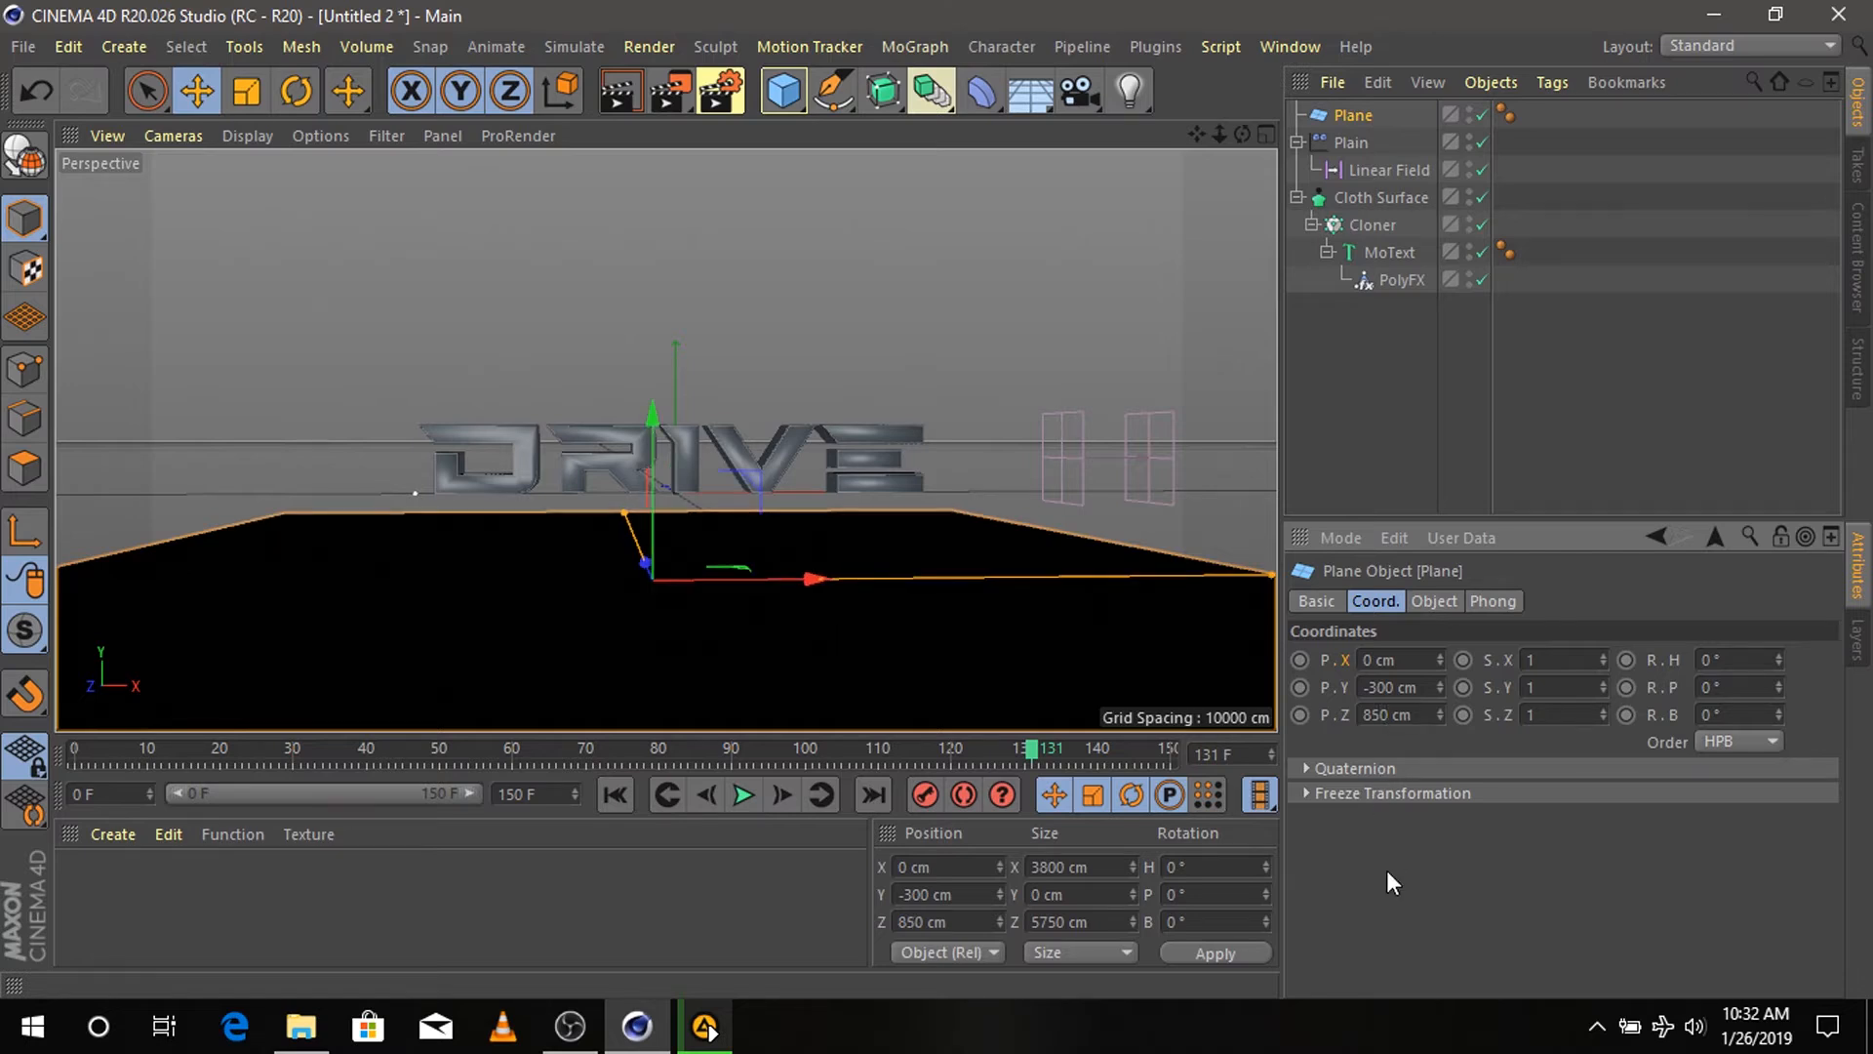
- Set the Plane's bank rotation to -90° so it stands upright
click(1717, 713)
text(-3)
click(1712, 714)
key(BackSpace)
key(Return)
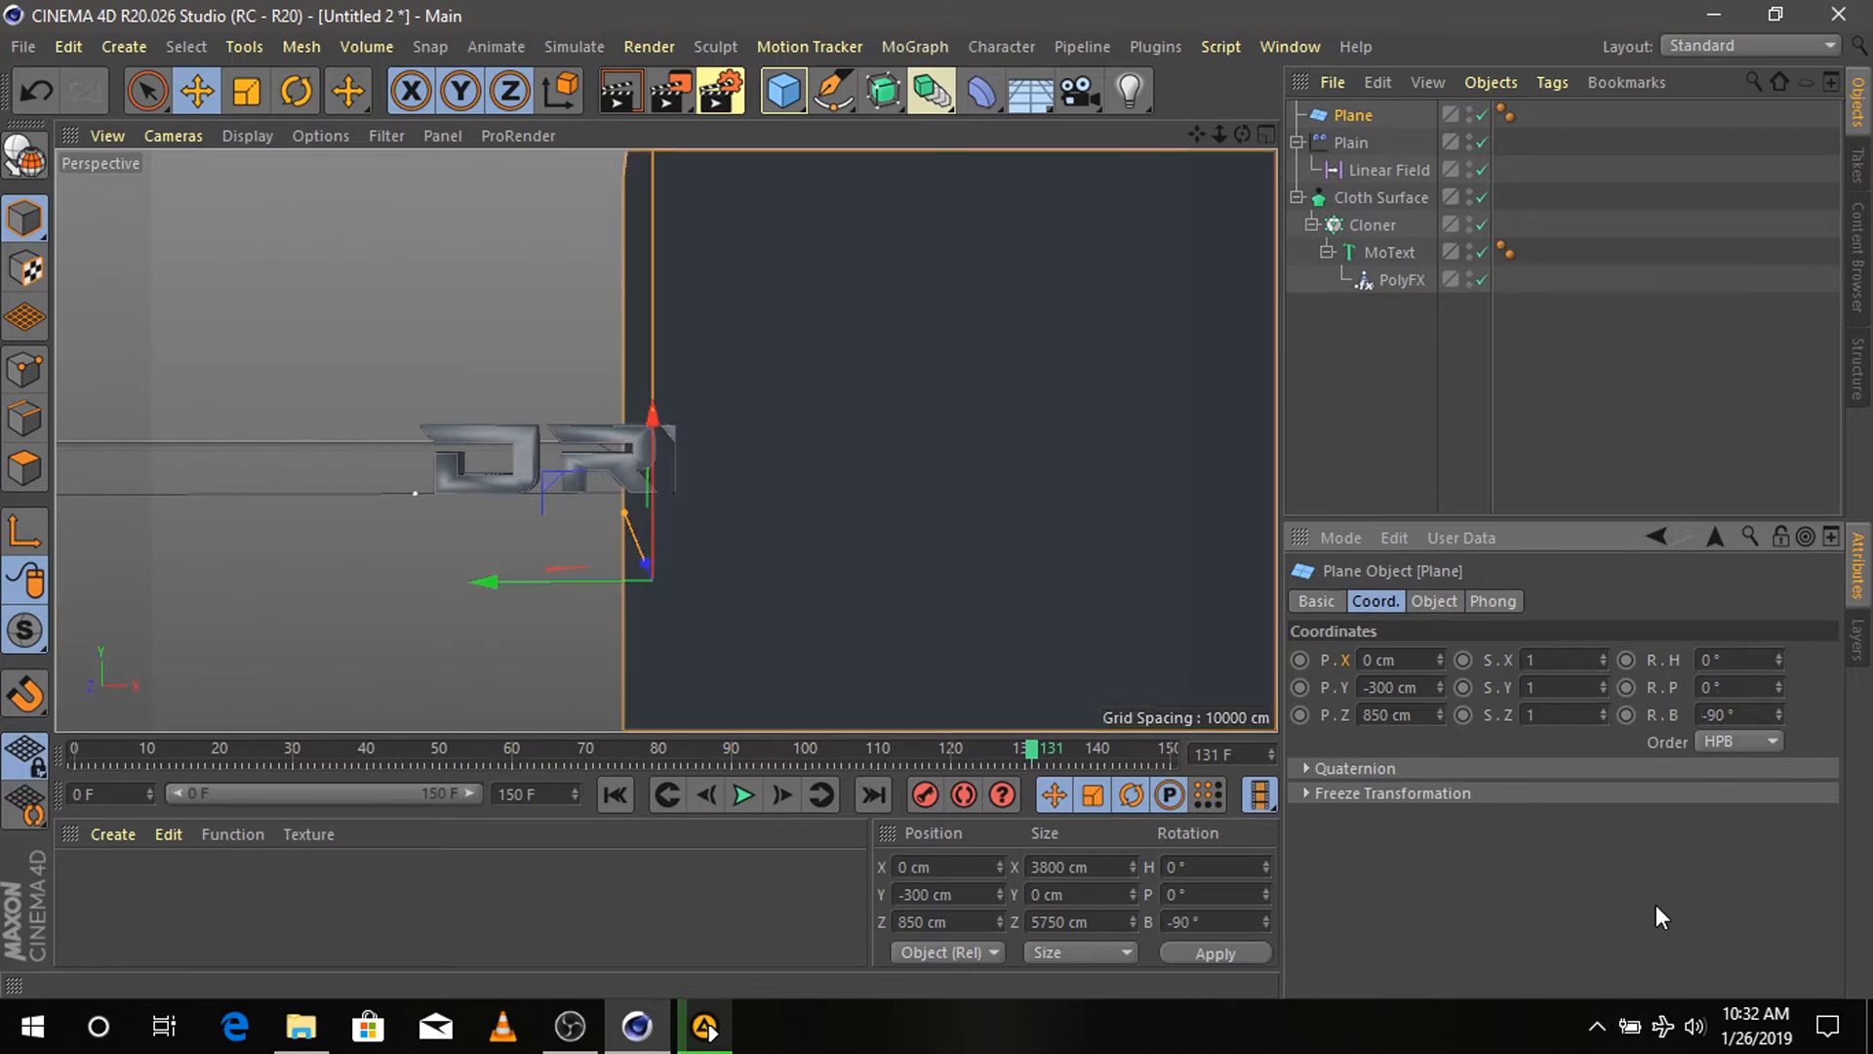
drag(1218, 134, 1273, 146)
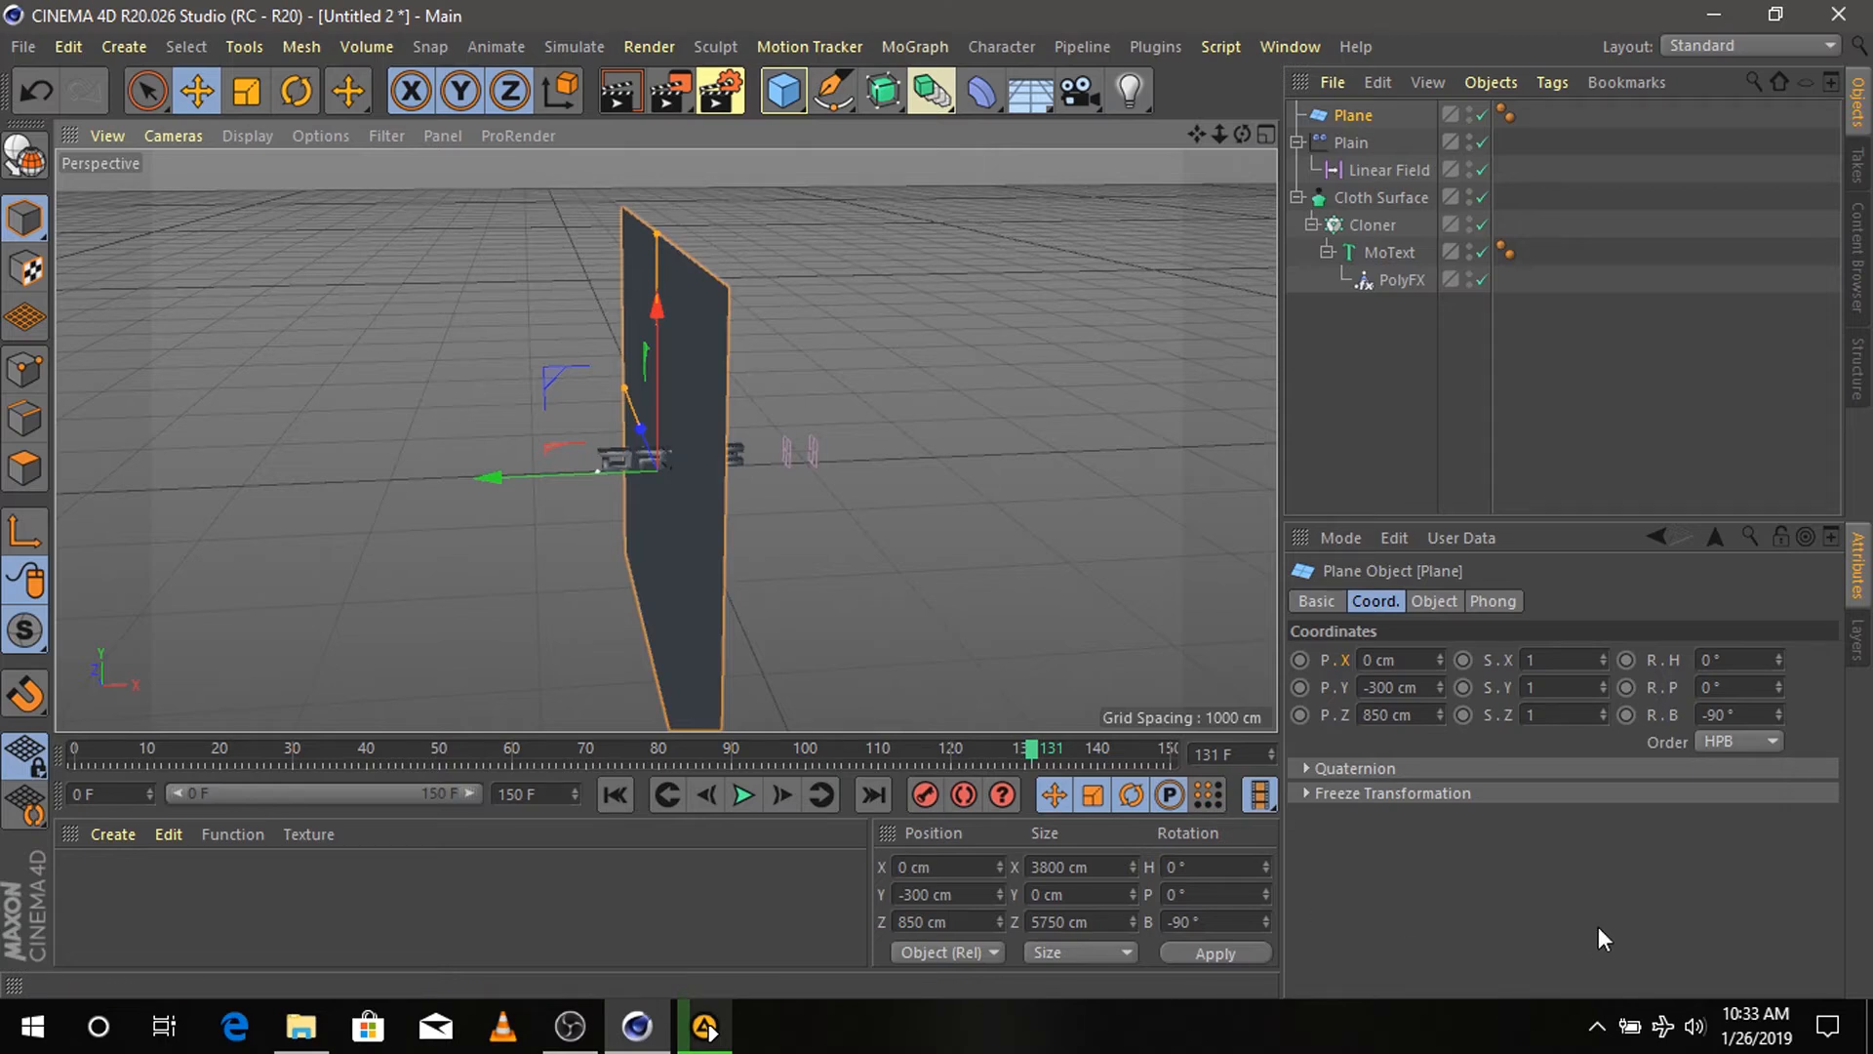
- Add a Bend deformer and make it a child of the Plane
click(969, 98)
click(1052, 137)
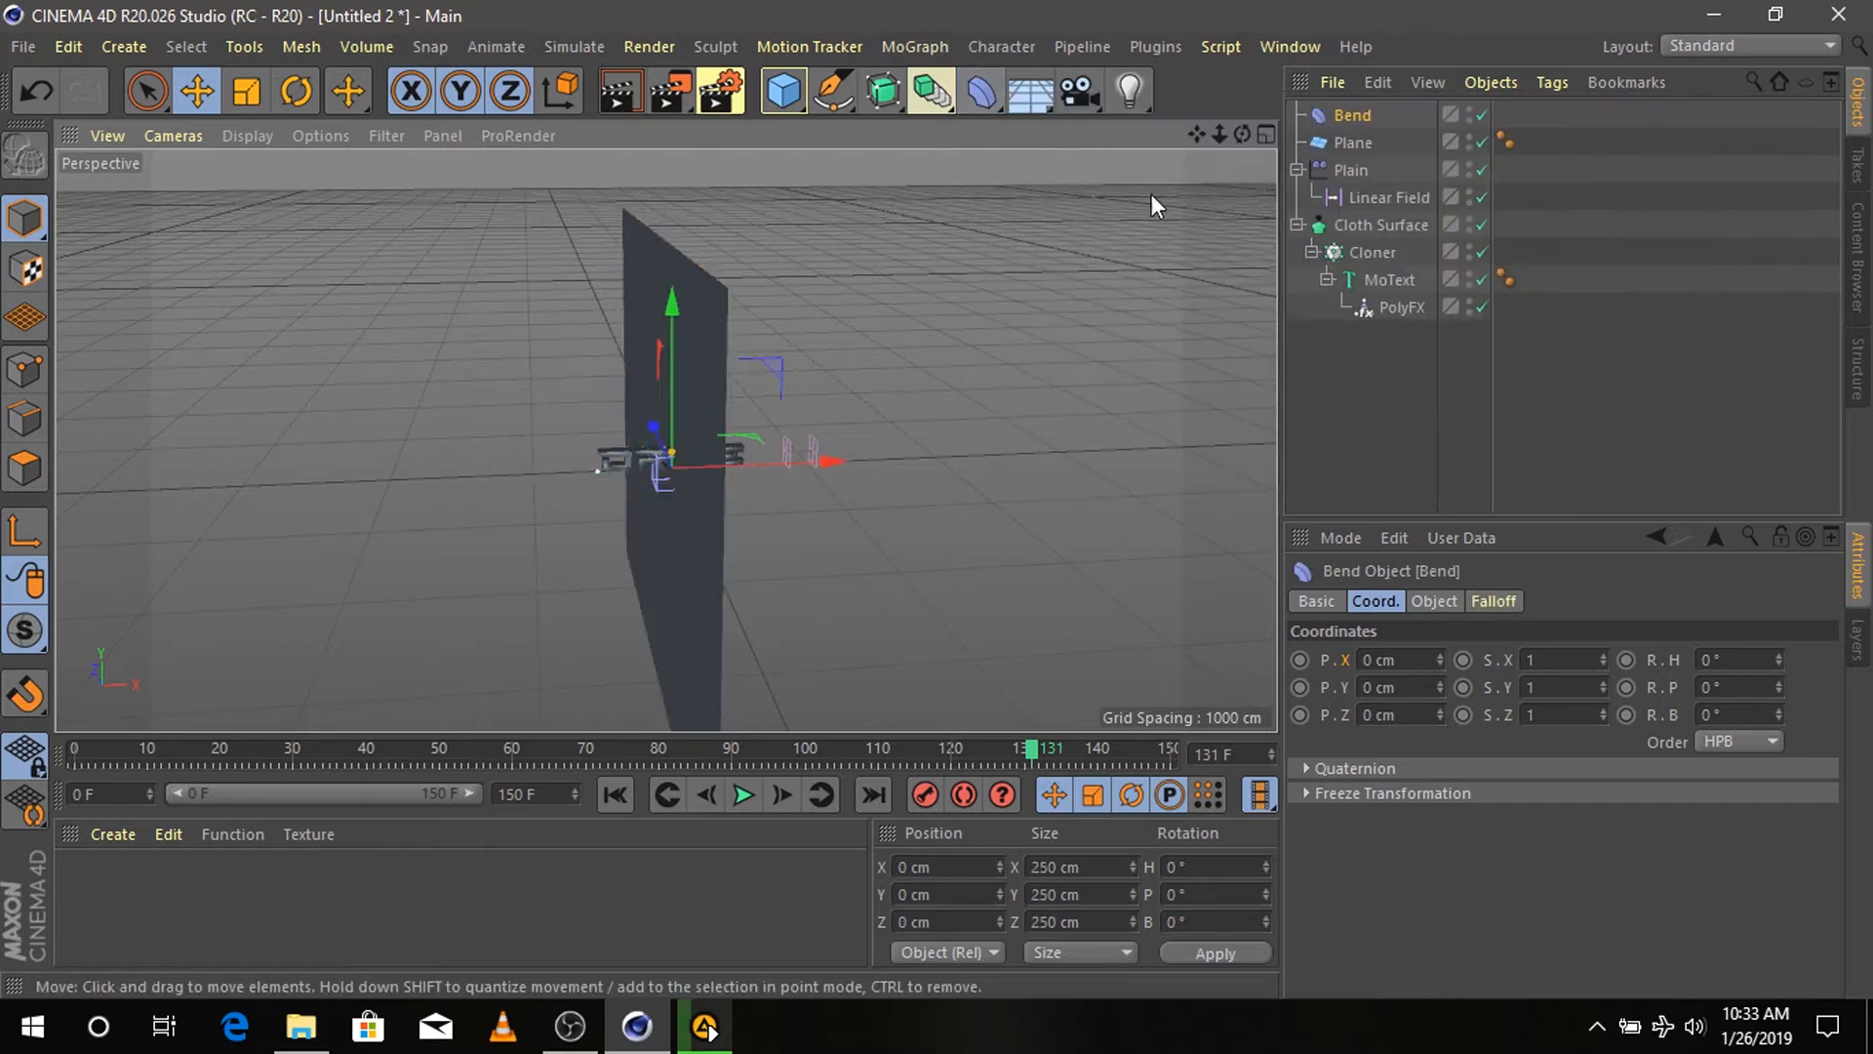
drag(1350, 108, 1350, 144)
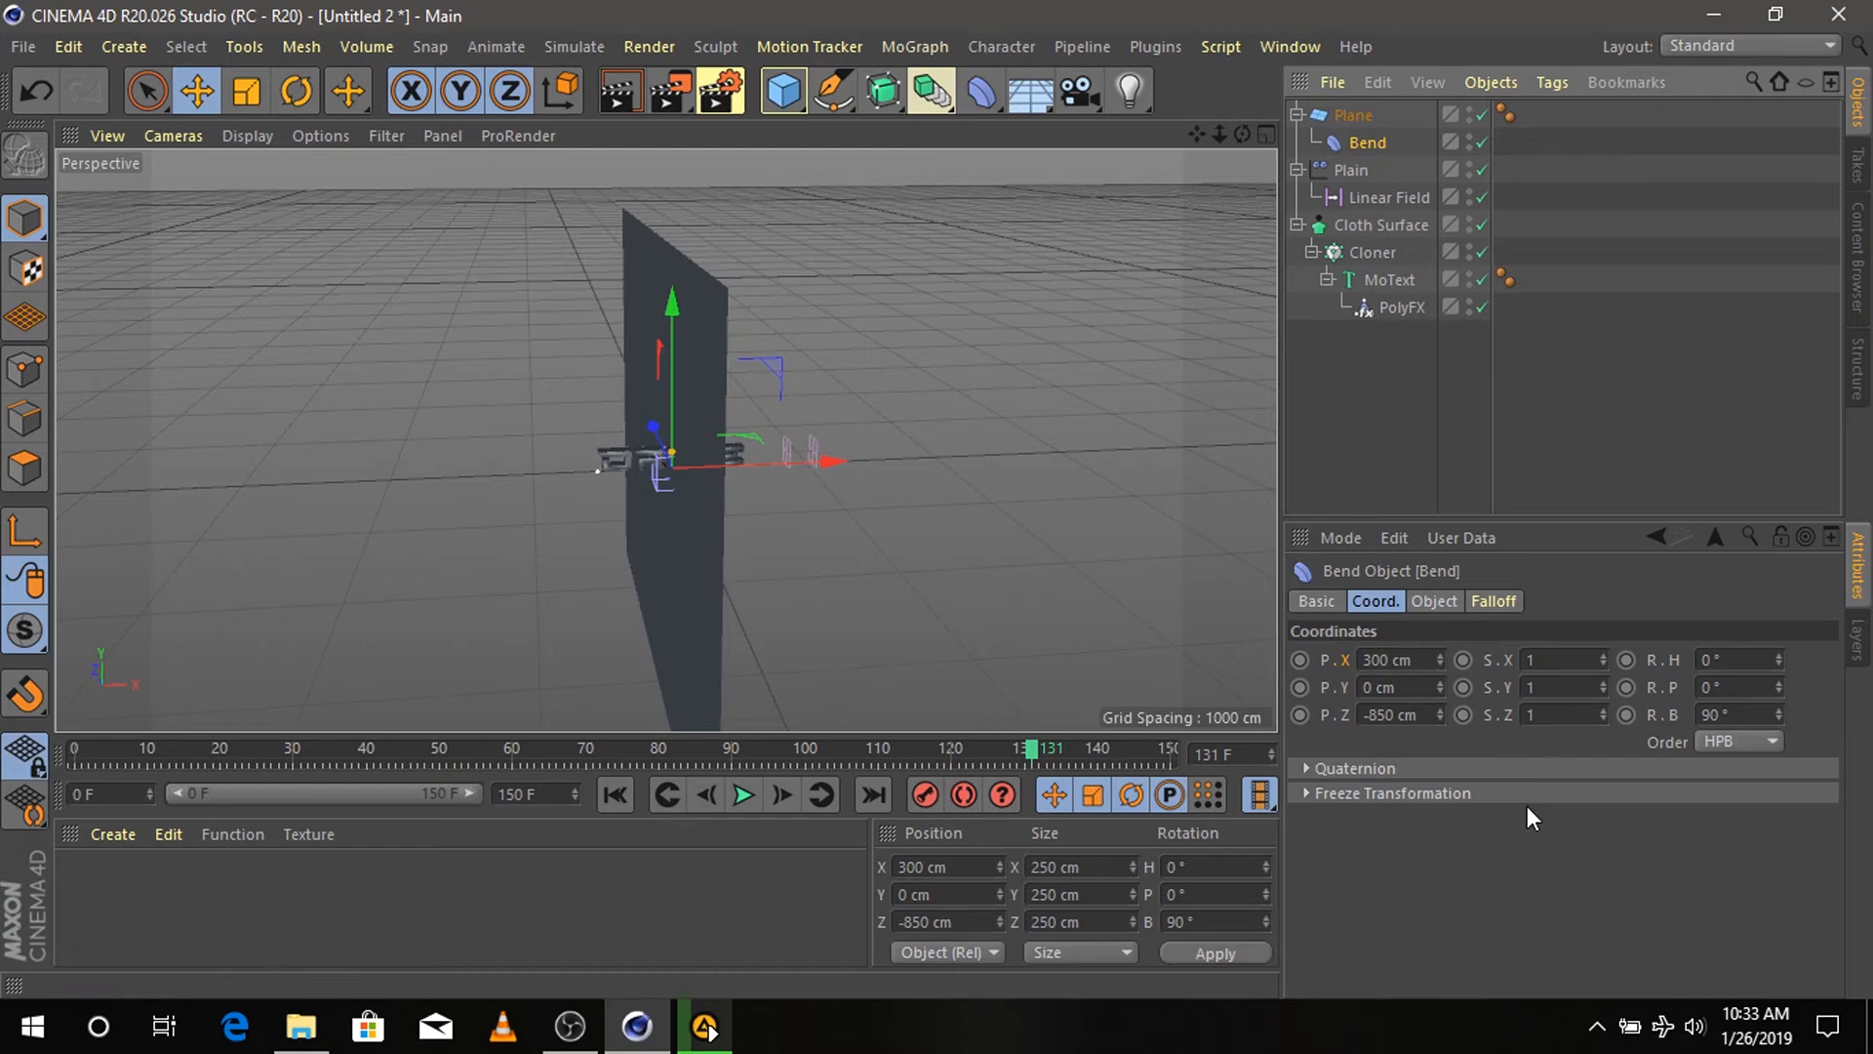
- Set the Bend deformer's size to 0 cm, 420 cm and 3500 cm
click(1433, 601)
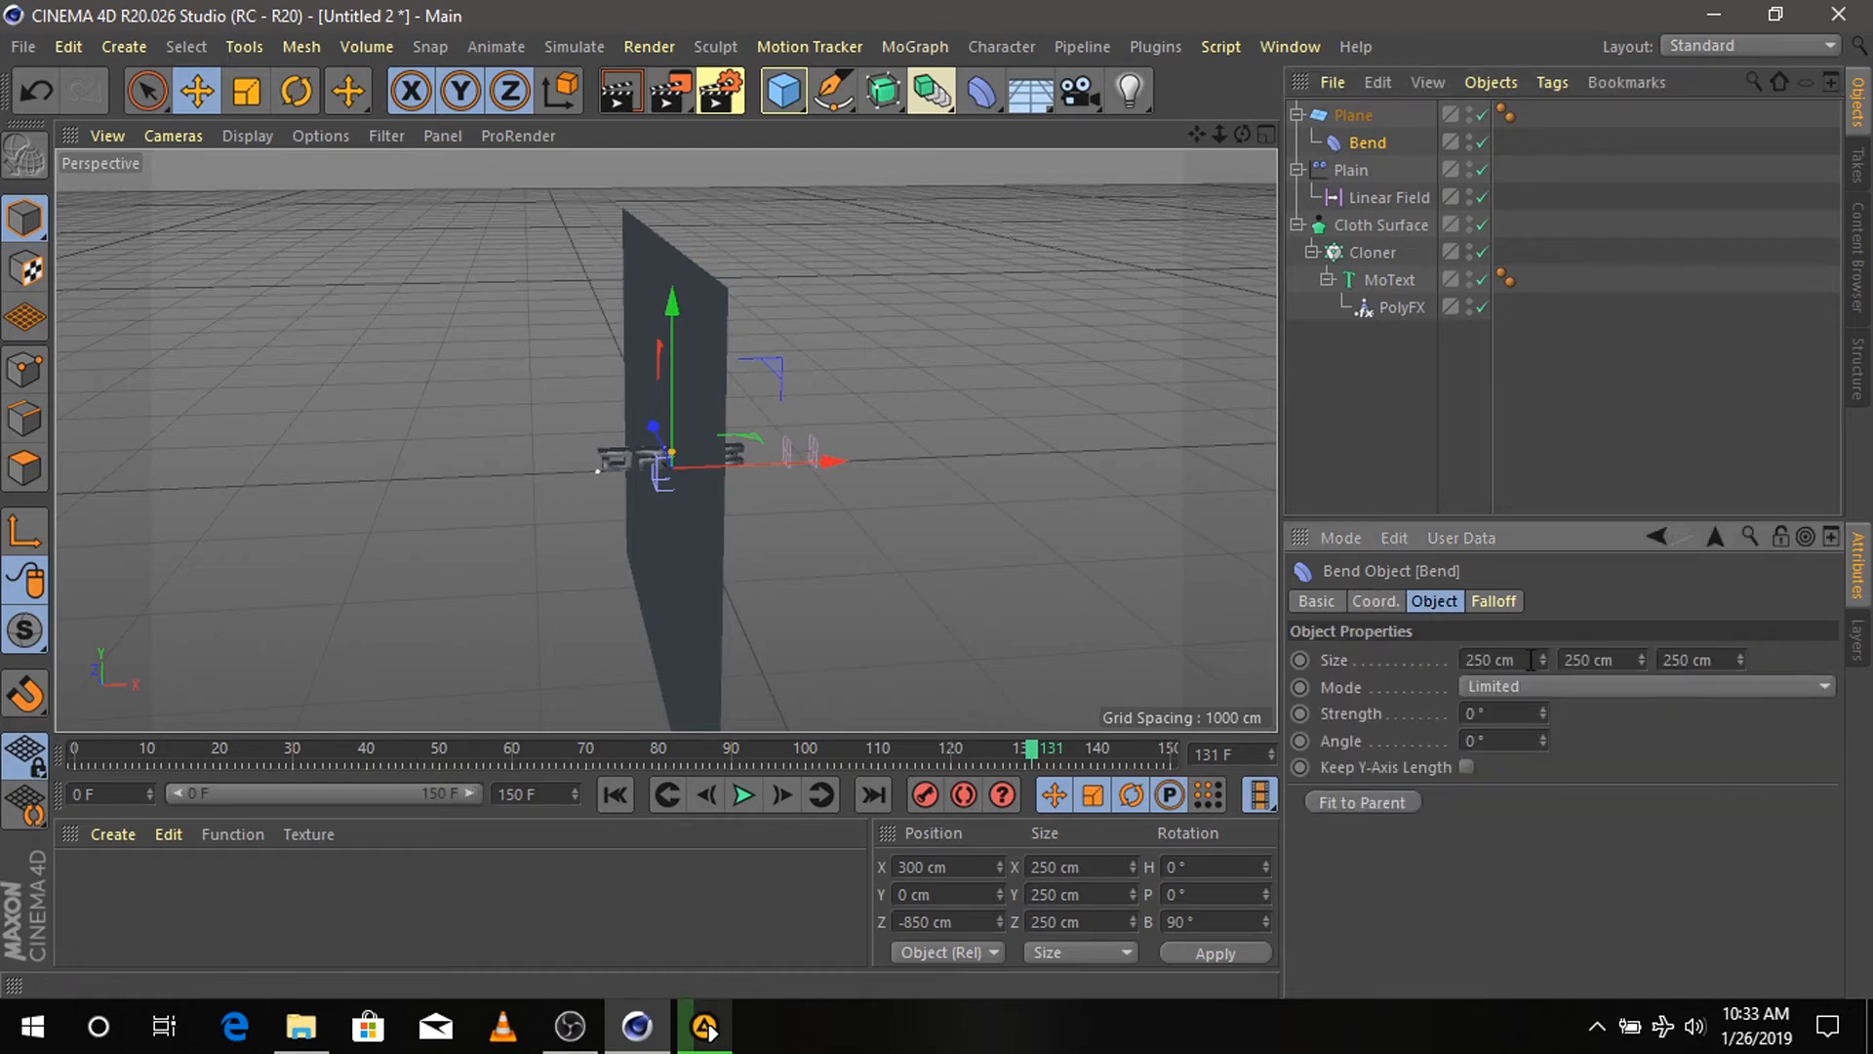
click(1524, 660)
text(0)
key(Return)
key(BackSpace)
key(BackSpace)
key(BackSpace)
text(420)
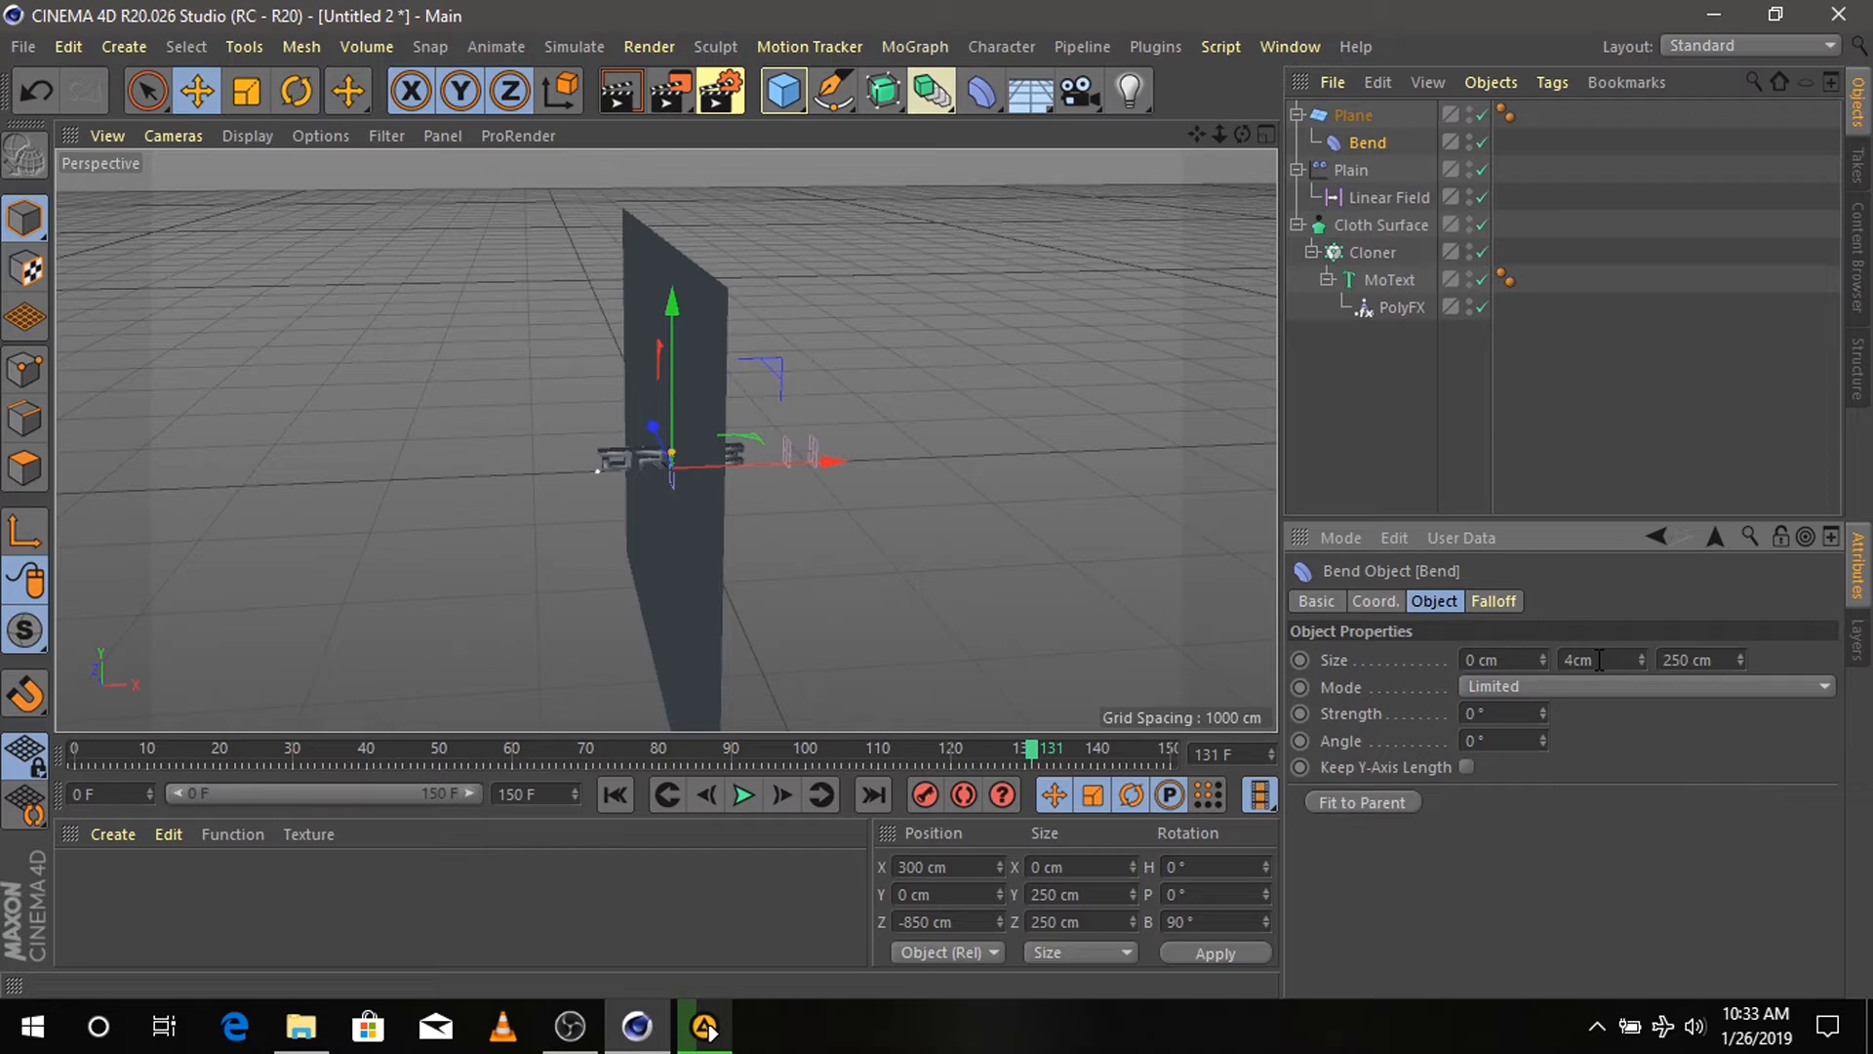
key(Return)
key(BackSpace)
key(BackSpace)
key(BackSpace)
text(3500)
key(Return)
- Increase the Bend strength to fold the Plane, and set the deformer's bank rotation to -90°
drag(1548, 702, 1541, 705)
click(1384, 602)
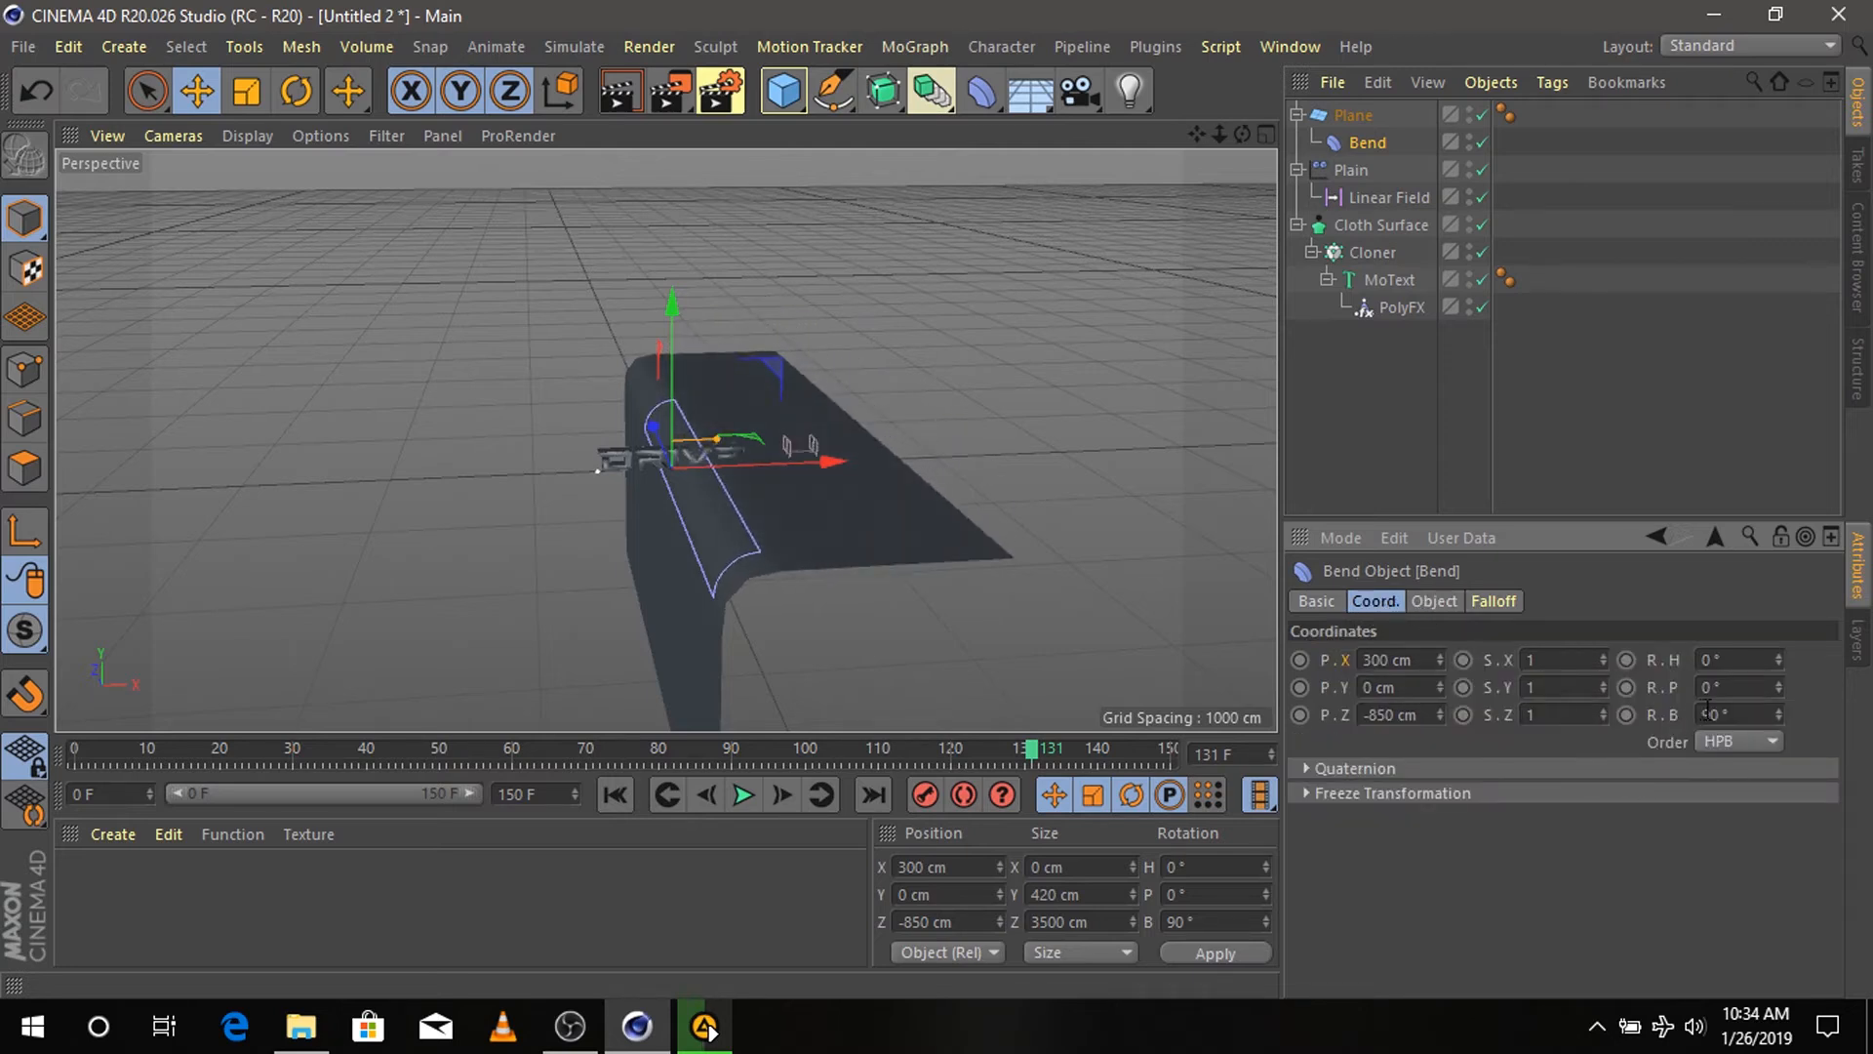
text(-)
key(Return)
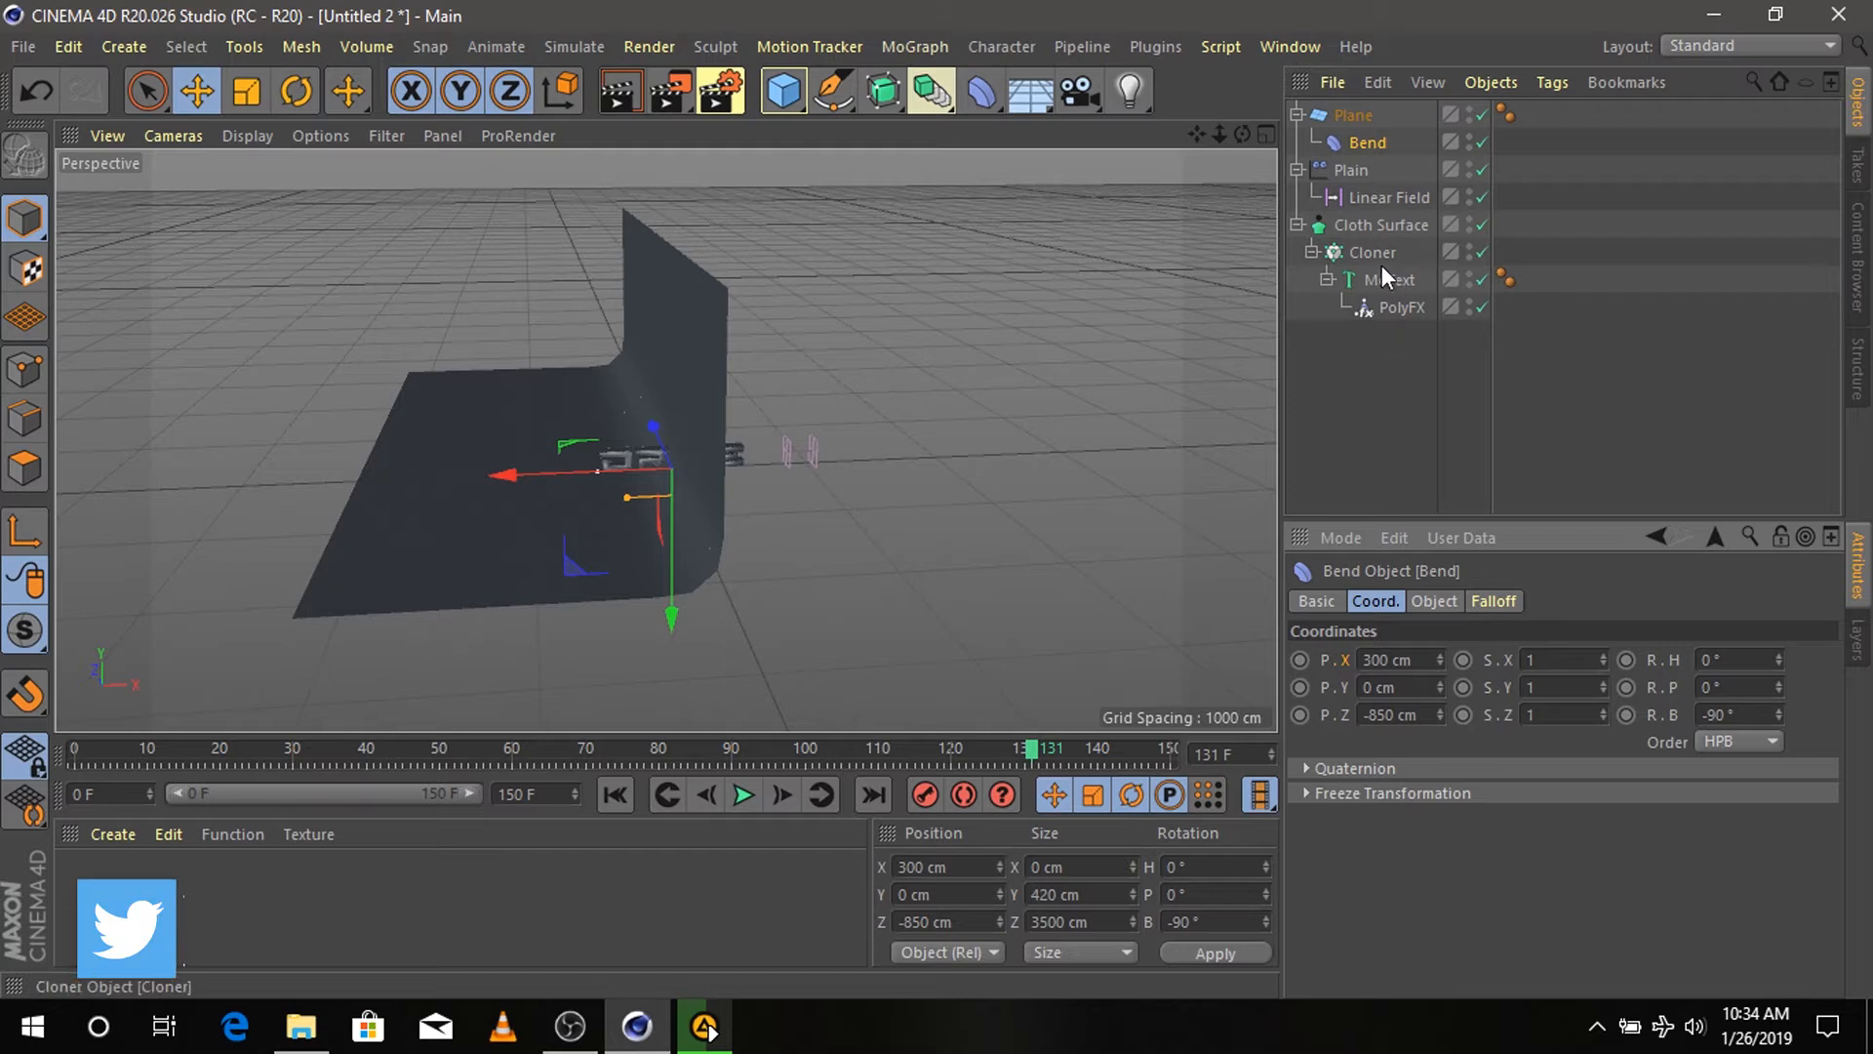
- Reset the Plane's bank rotation to 0° so its floor section lies flat
click(1354, 115)
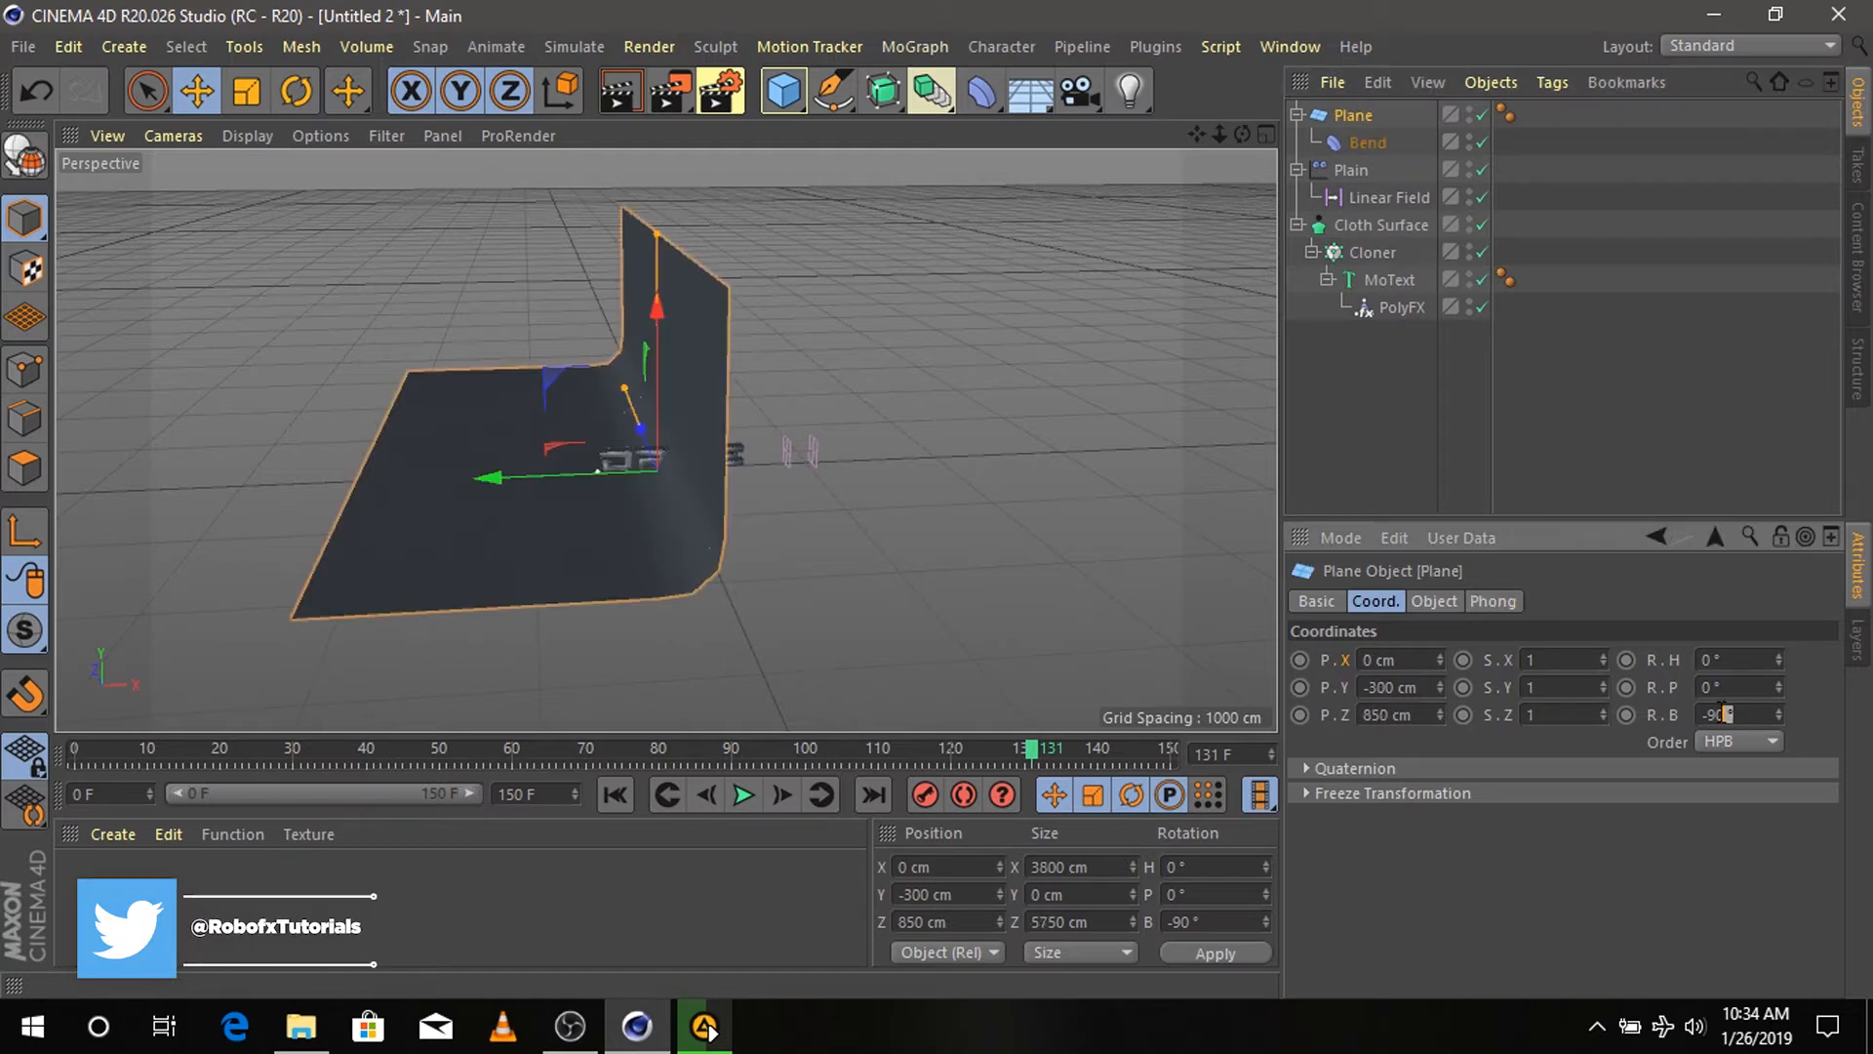
drag(1724, 718, 1693, 717)
text(0)
key(Return)
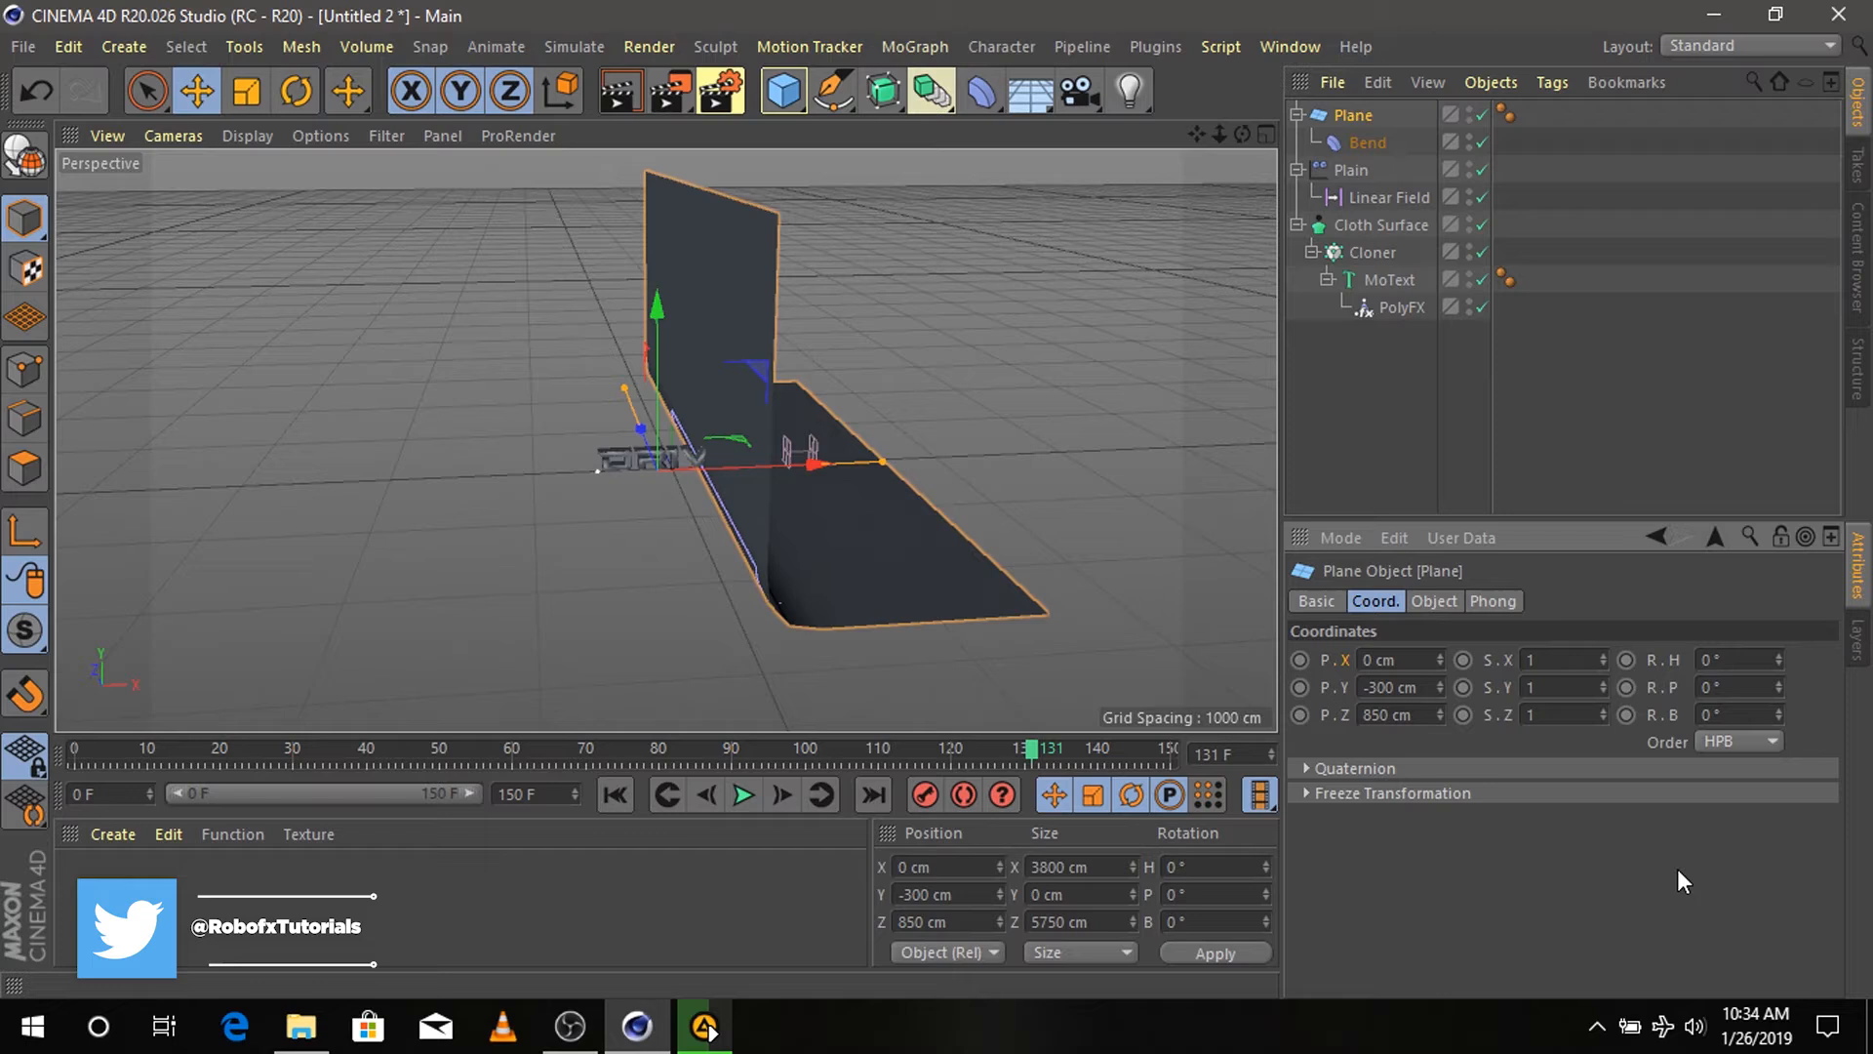
- Rotate the Plane to a heading of -90° so its wall stands behind the text
click(297, 90)
drag(727, 505, 558, 497)
double_click(1178, 866)
text(90)
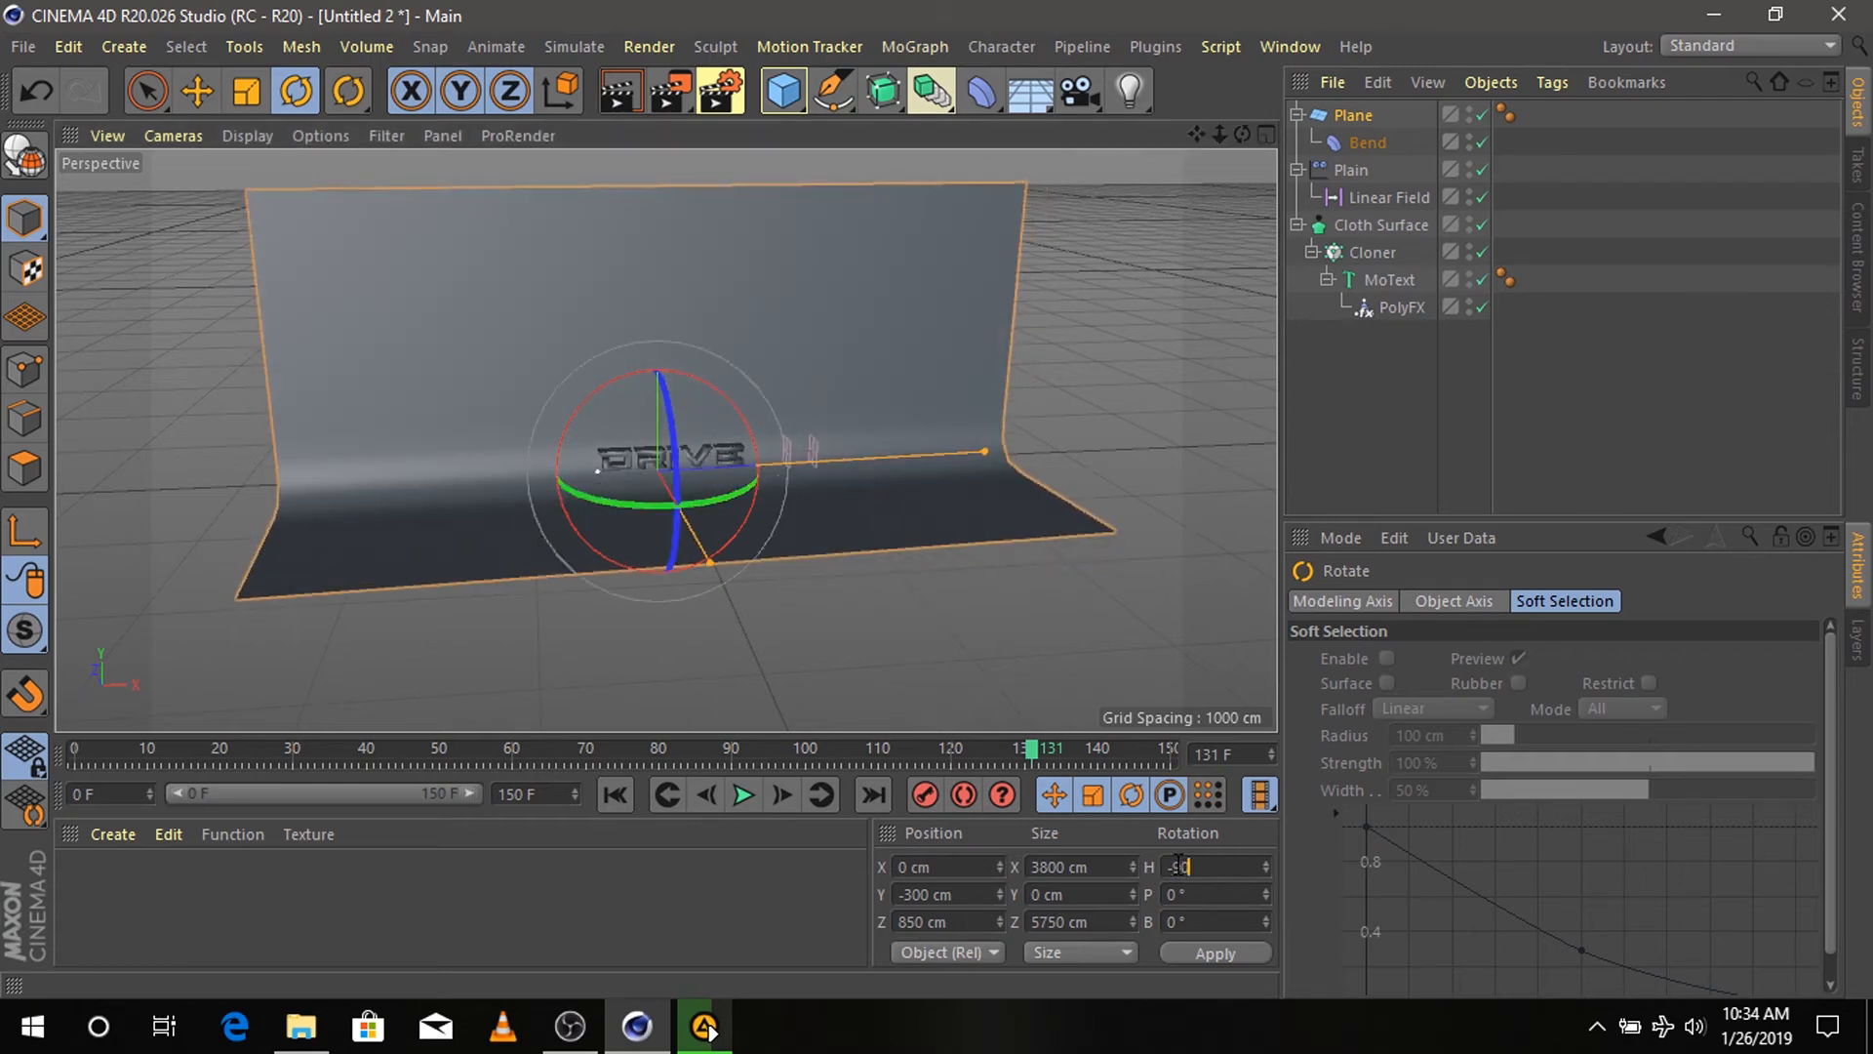
click(1197, 949)
- Move the backdrop Plane up beneath the text, to about X -40, Y -94 and Z 770 cm
drag(1242, 134, 1196, 109)
drag(1220, 135, 1171, 135)
click(1374, 119)
click(197, 91)
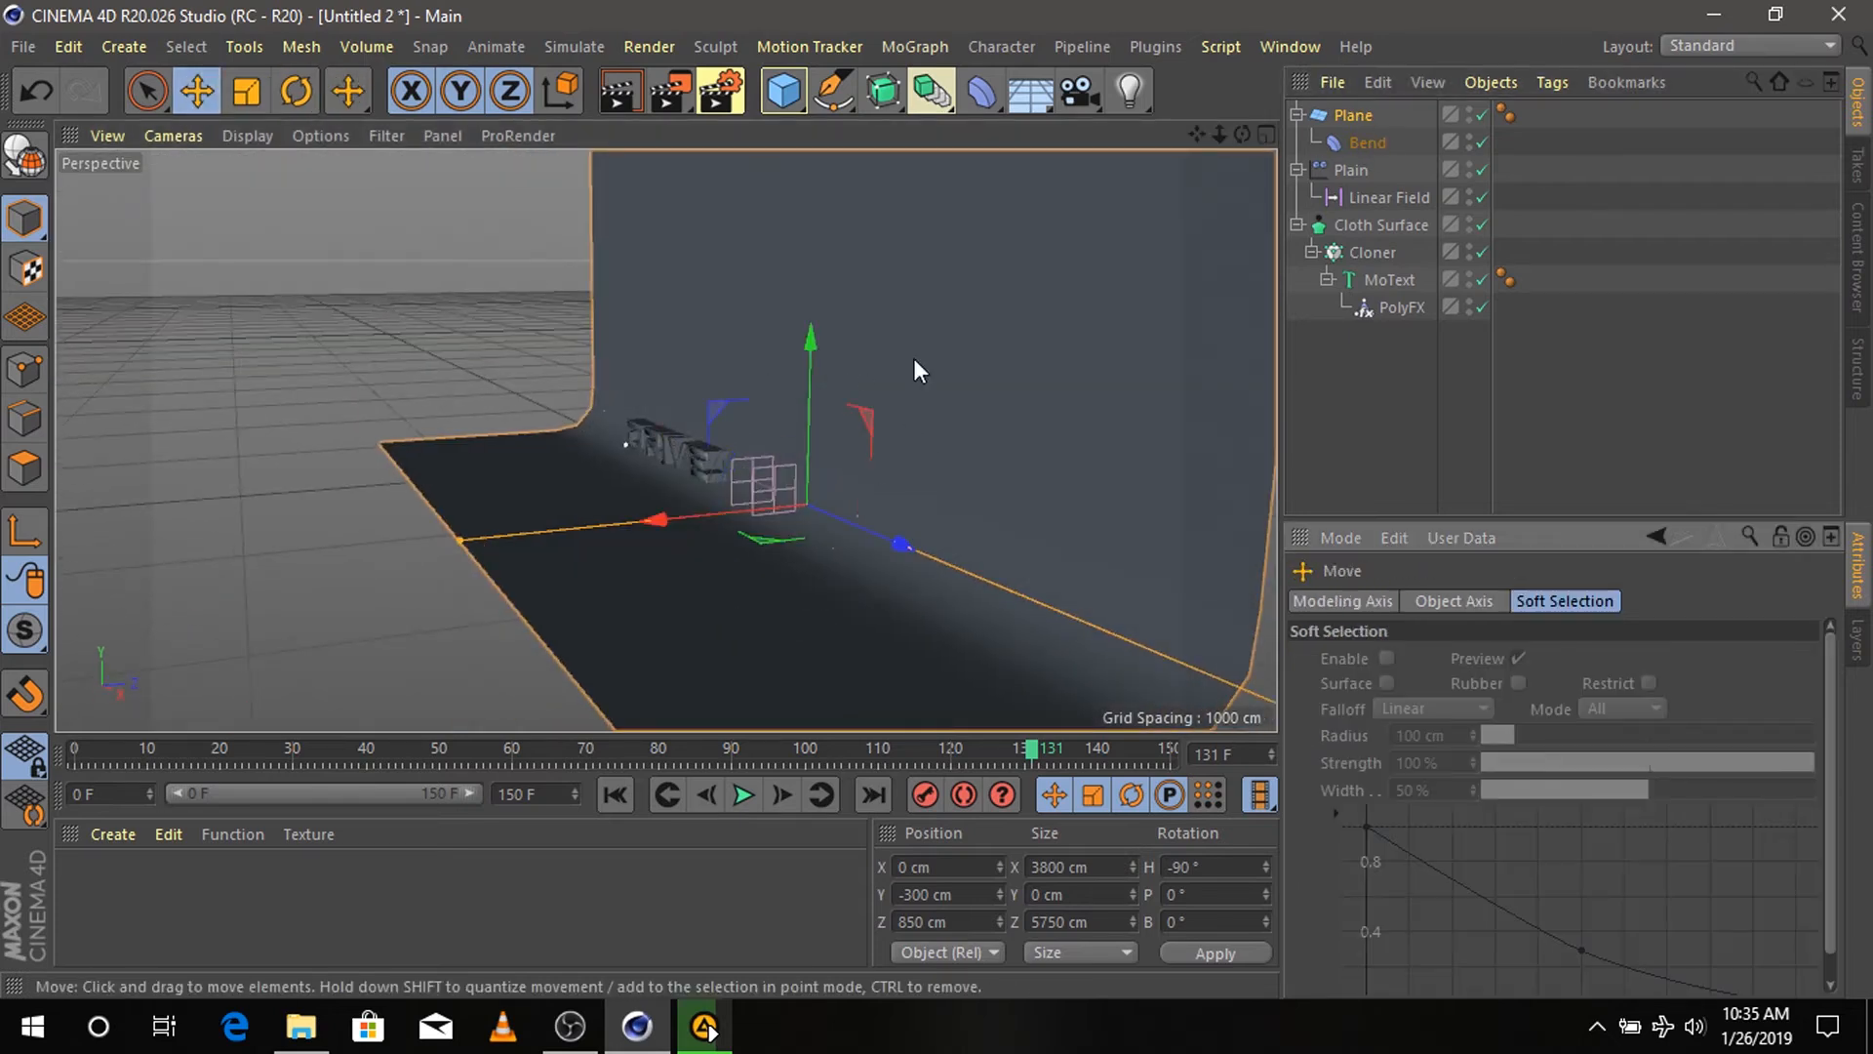
drag(809, 338, 808, 295)
drag(653, 486, 636, 478)
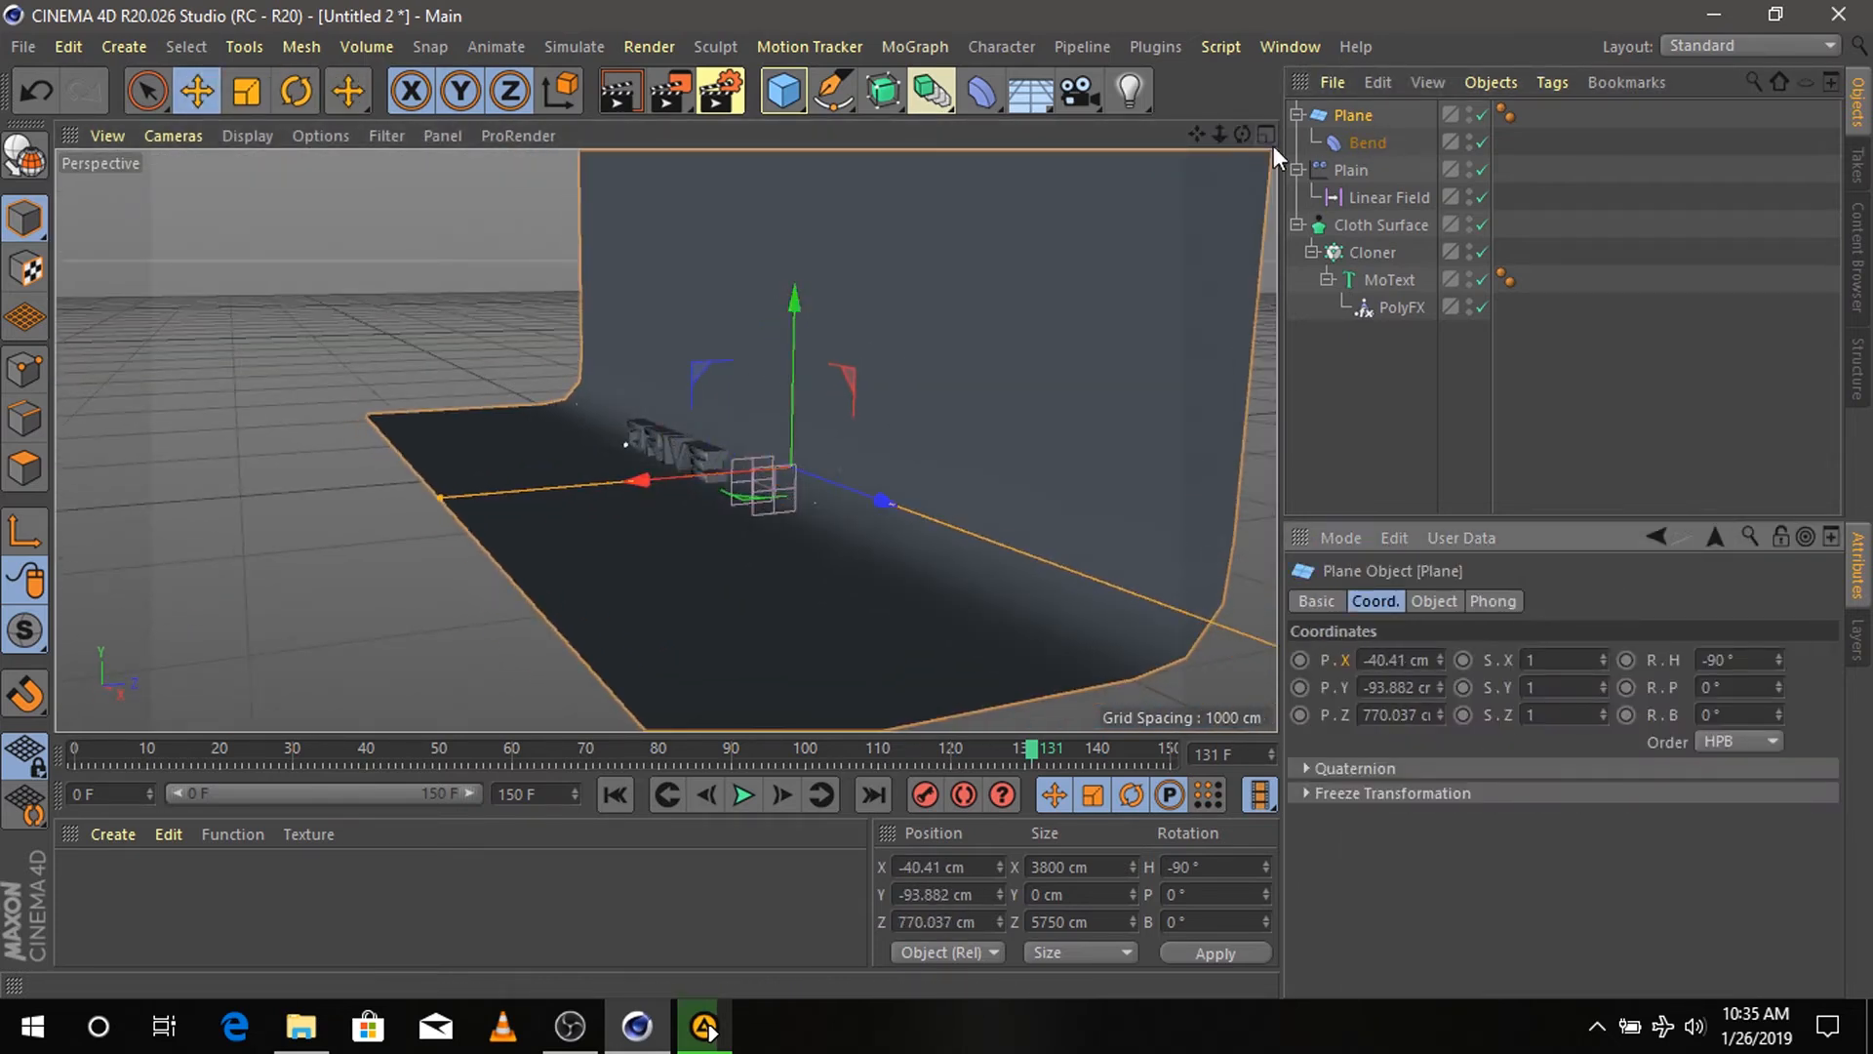
- Add a camera framing the DRIVE text and curved backdrop from the front, slightly above
drag(1242, 134, 1237, 68)
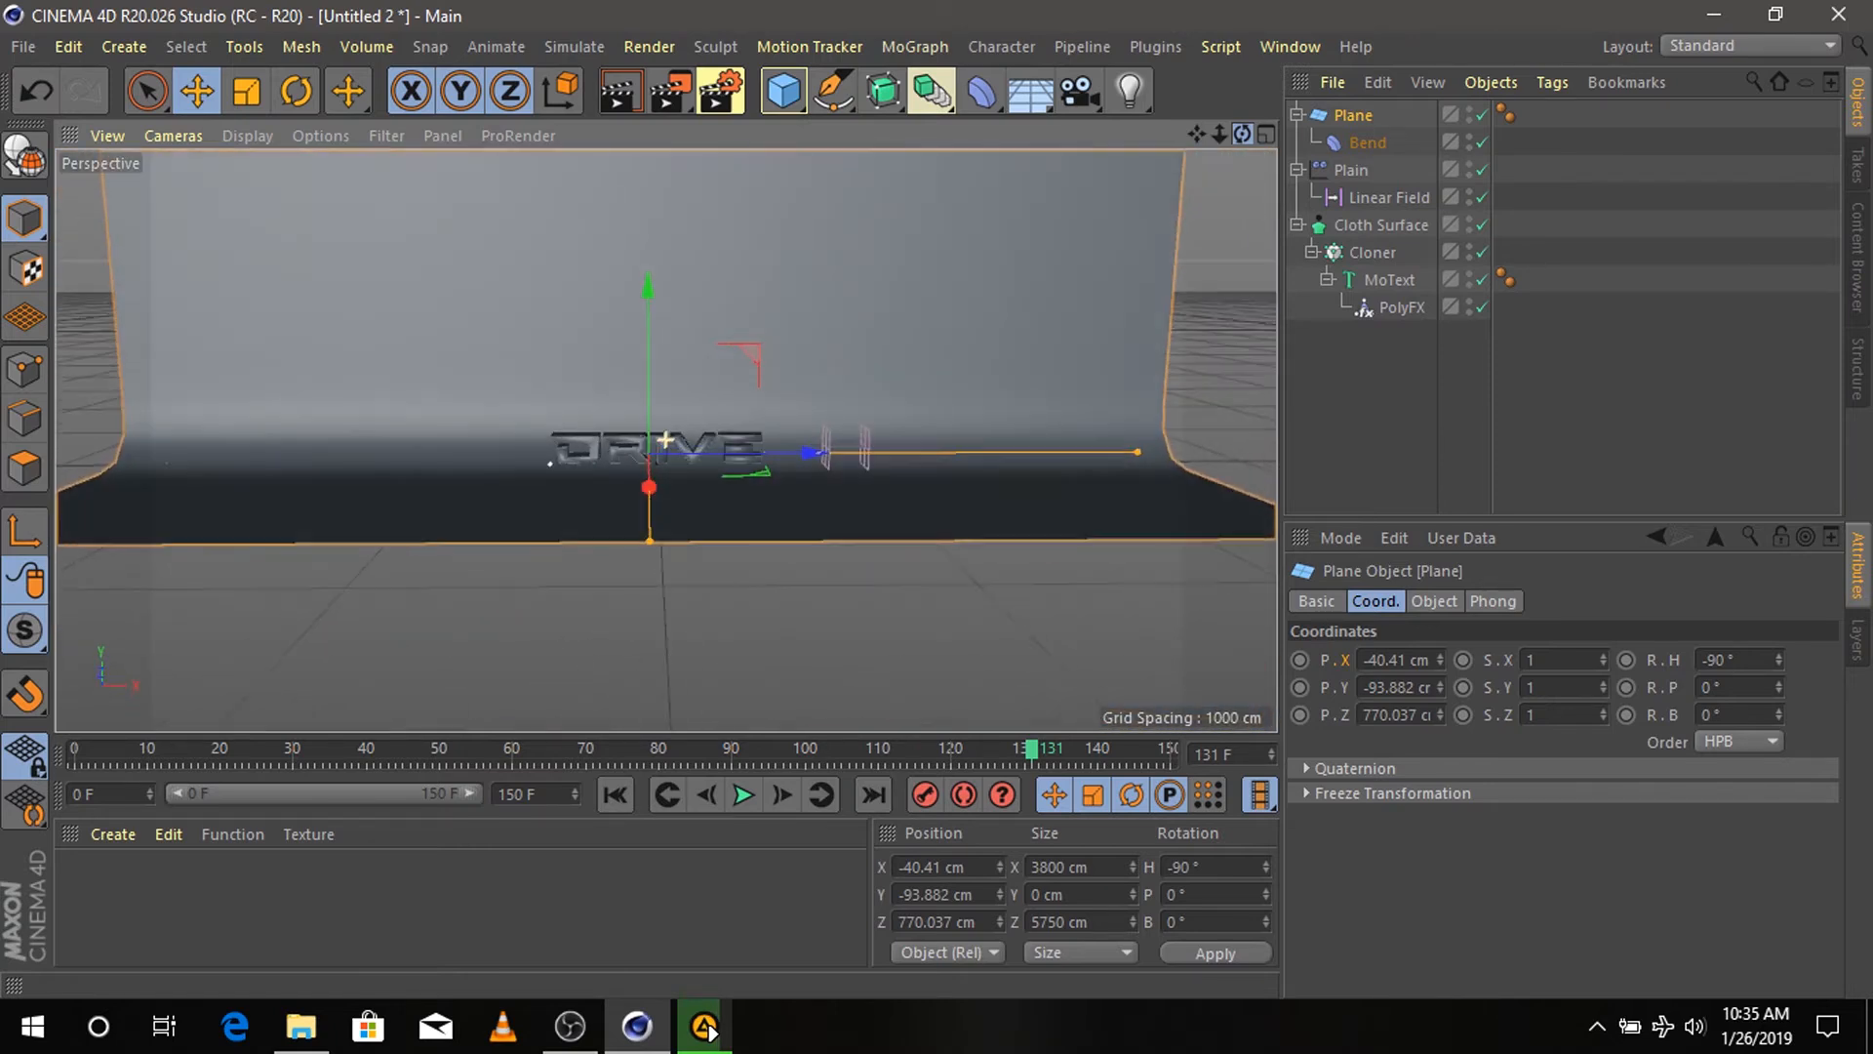
drag(1220, 142, 1232, 142)
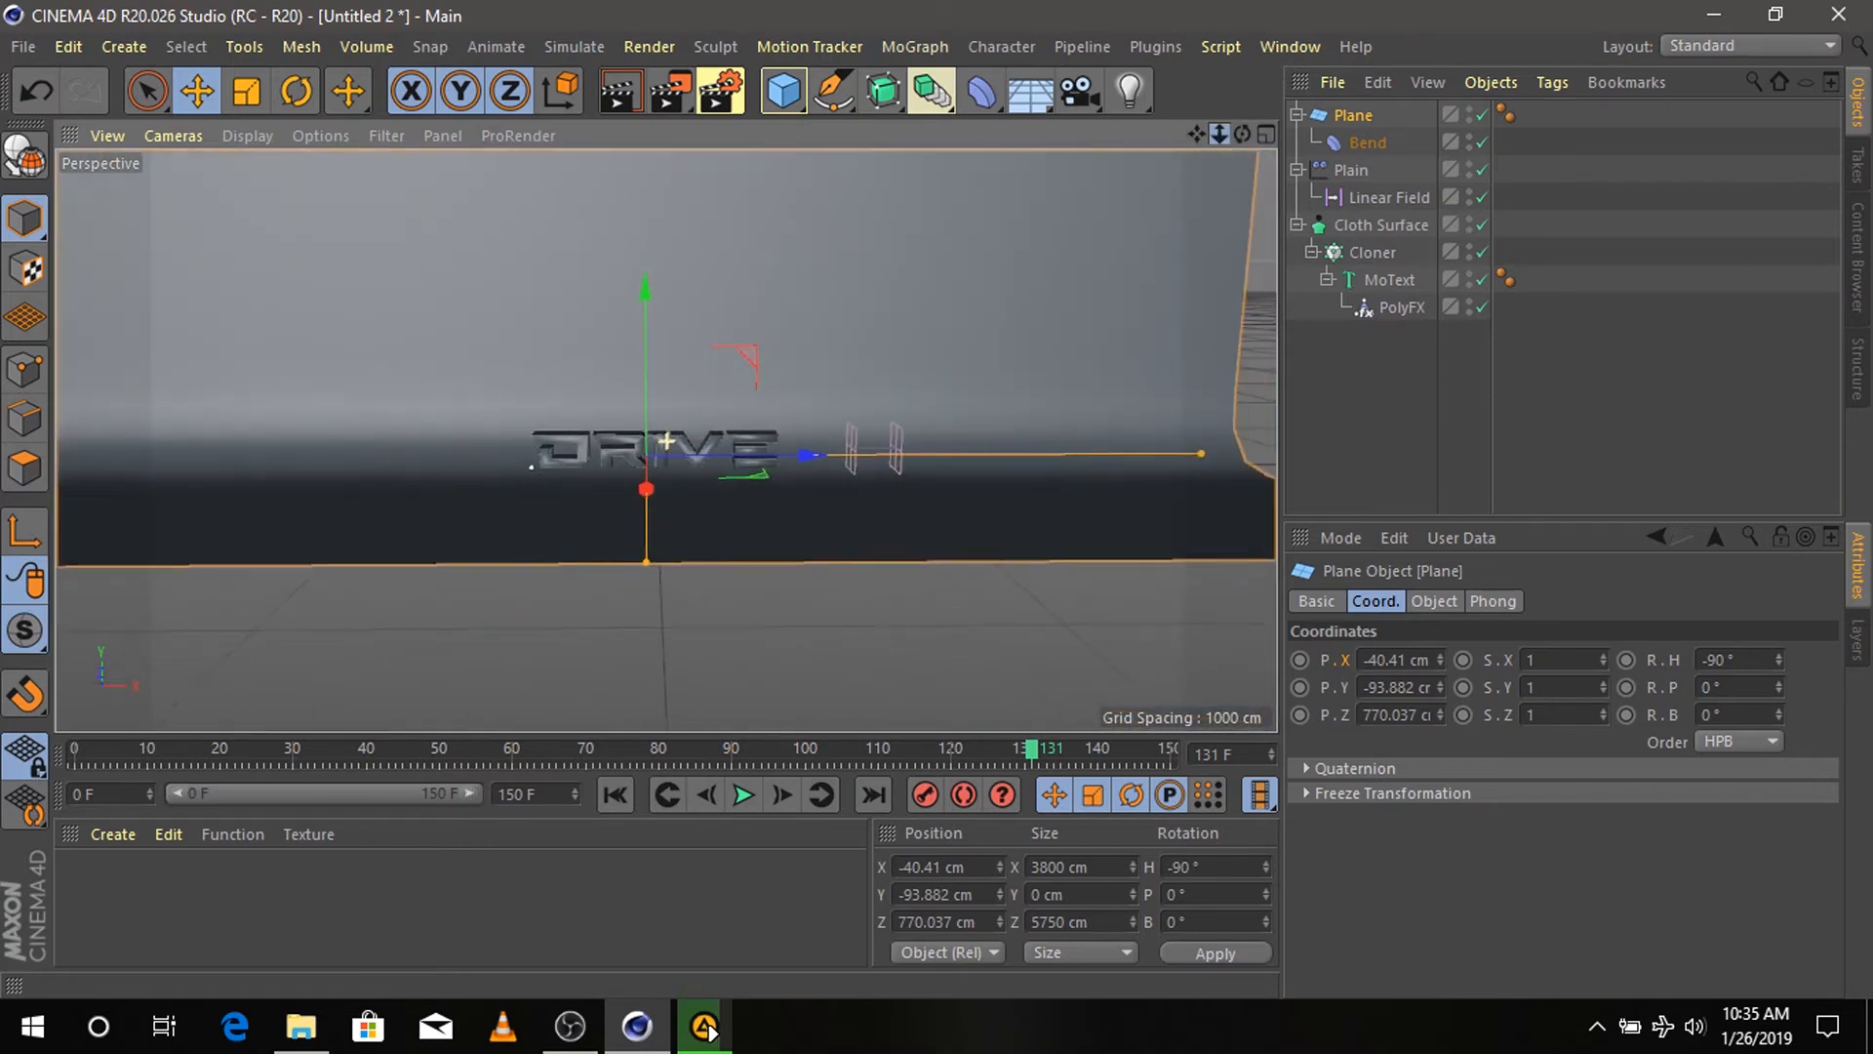
click(1363, 444)
click(1078, 92)
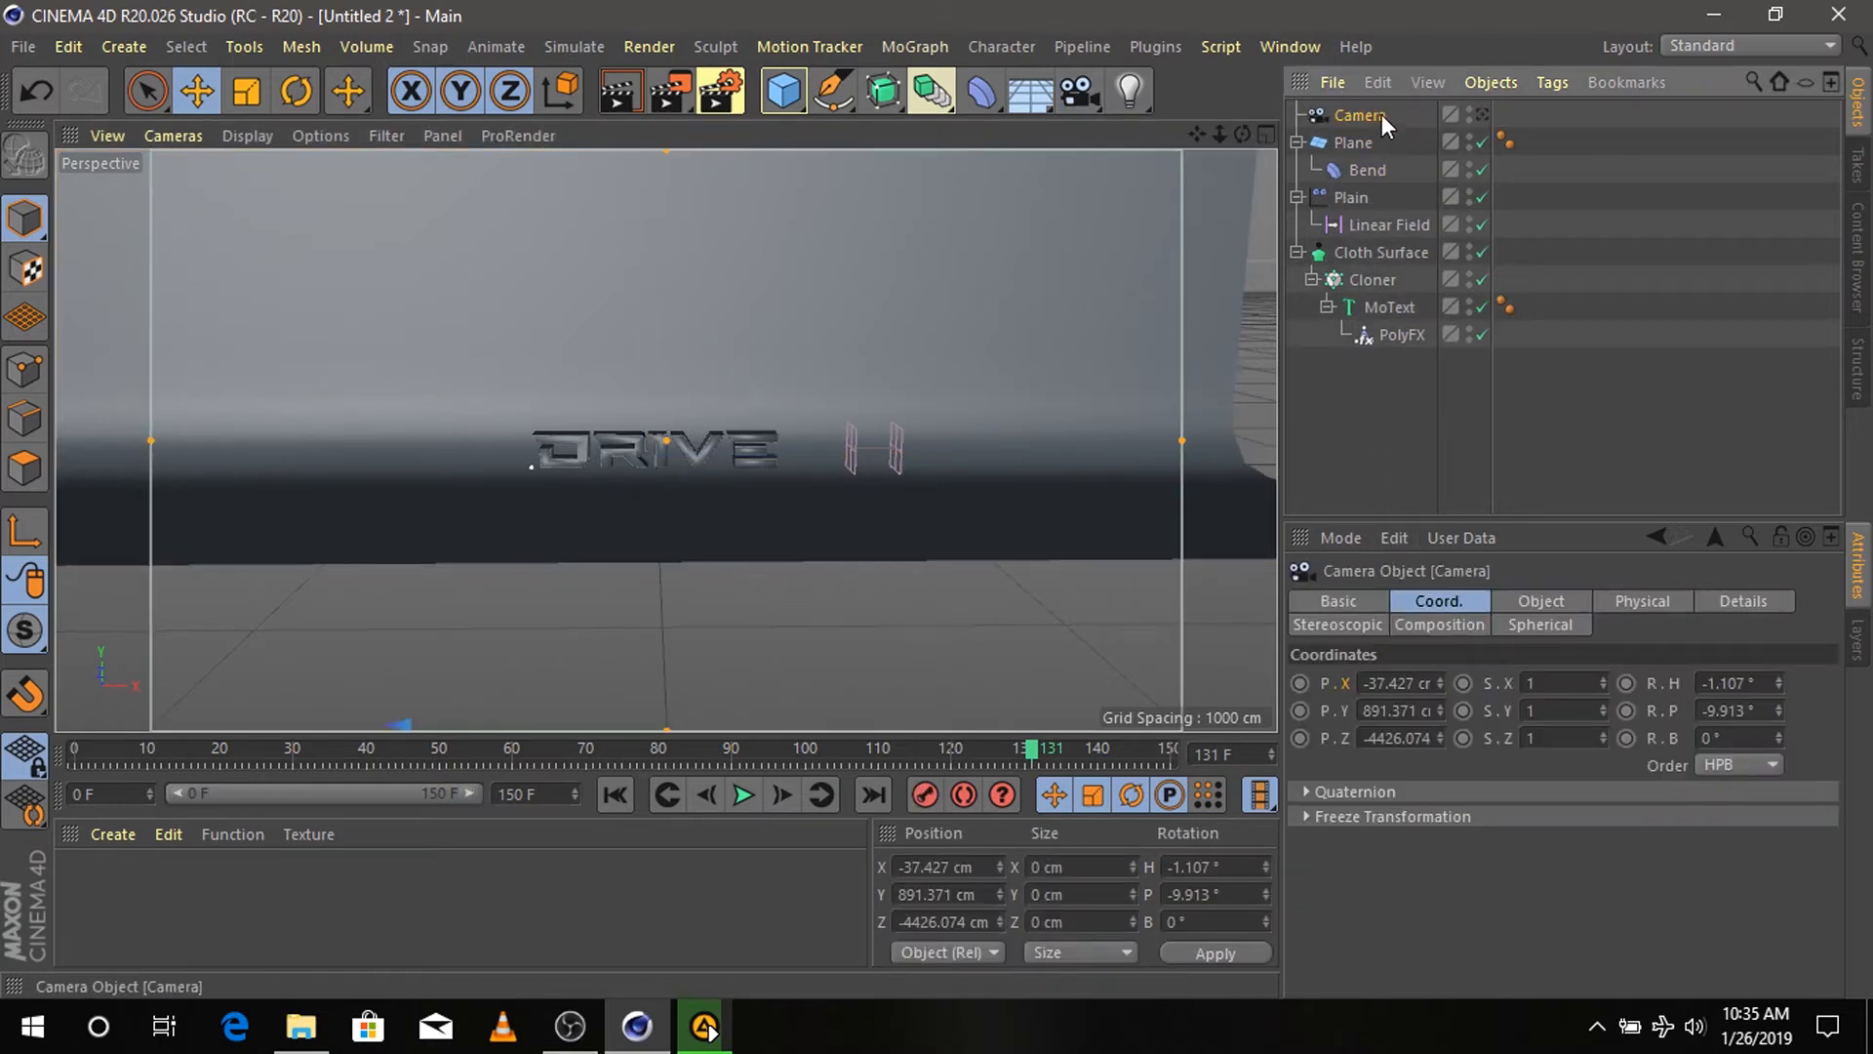
- Set the camera's position to X 0, Y 0 and Z 66 cm
right_click(1439, 682)
drag(1418, 712, 1364, 743)
text(0)
text(0)
key(Return)
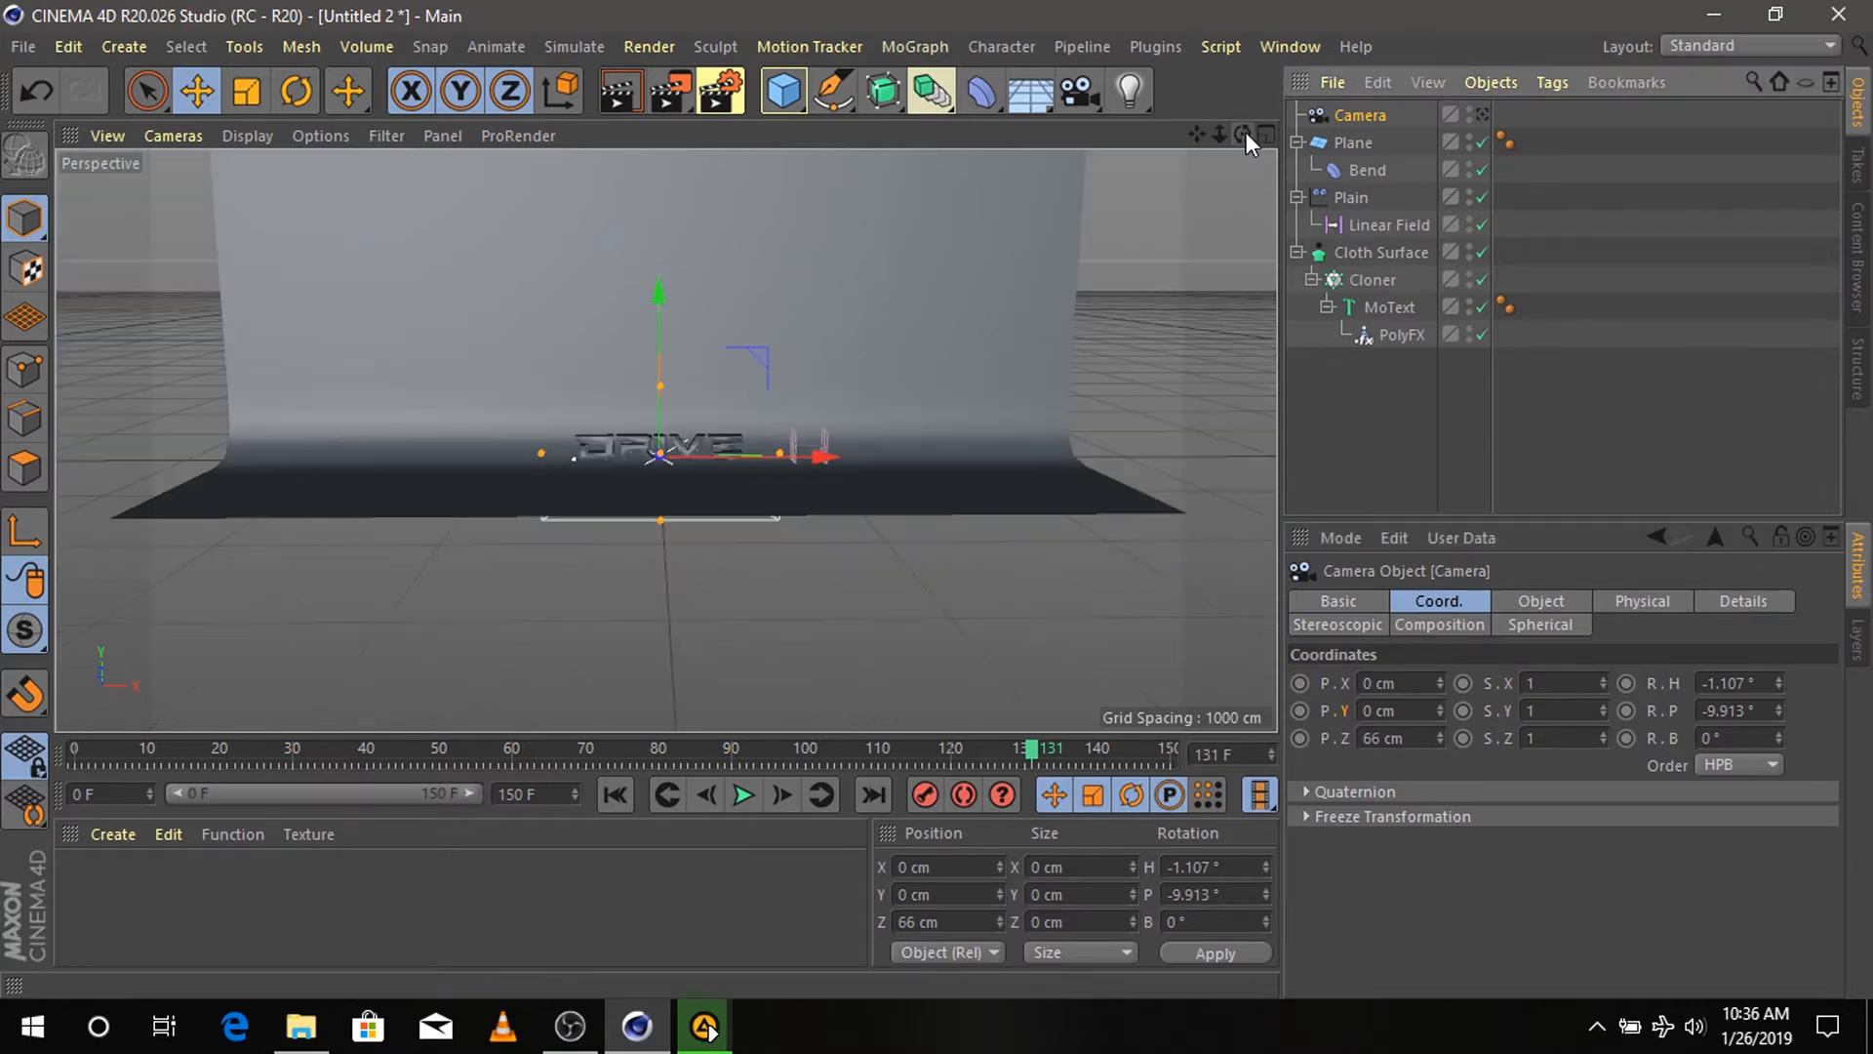
- Reset the camera's heading and pitch rotation to 0° so it points straight along the Z axis
drag(1245, 134, 980, 117)
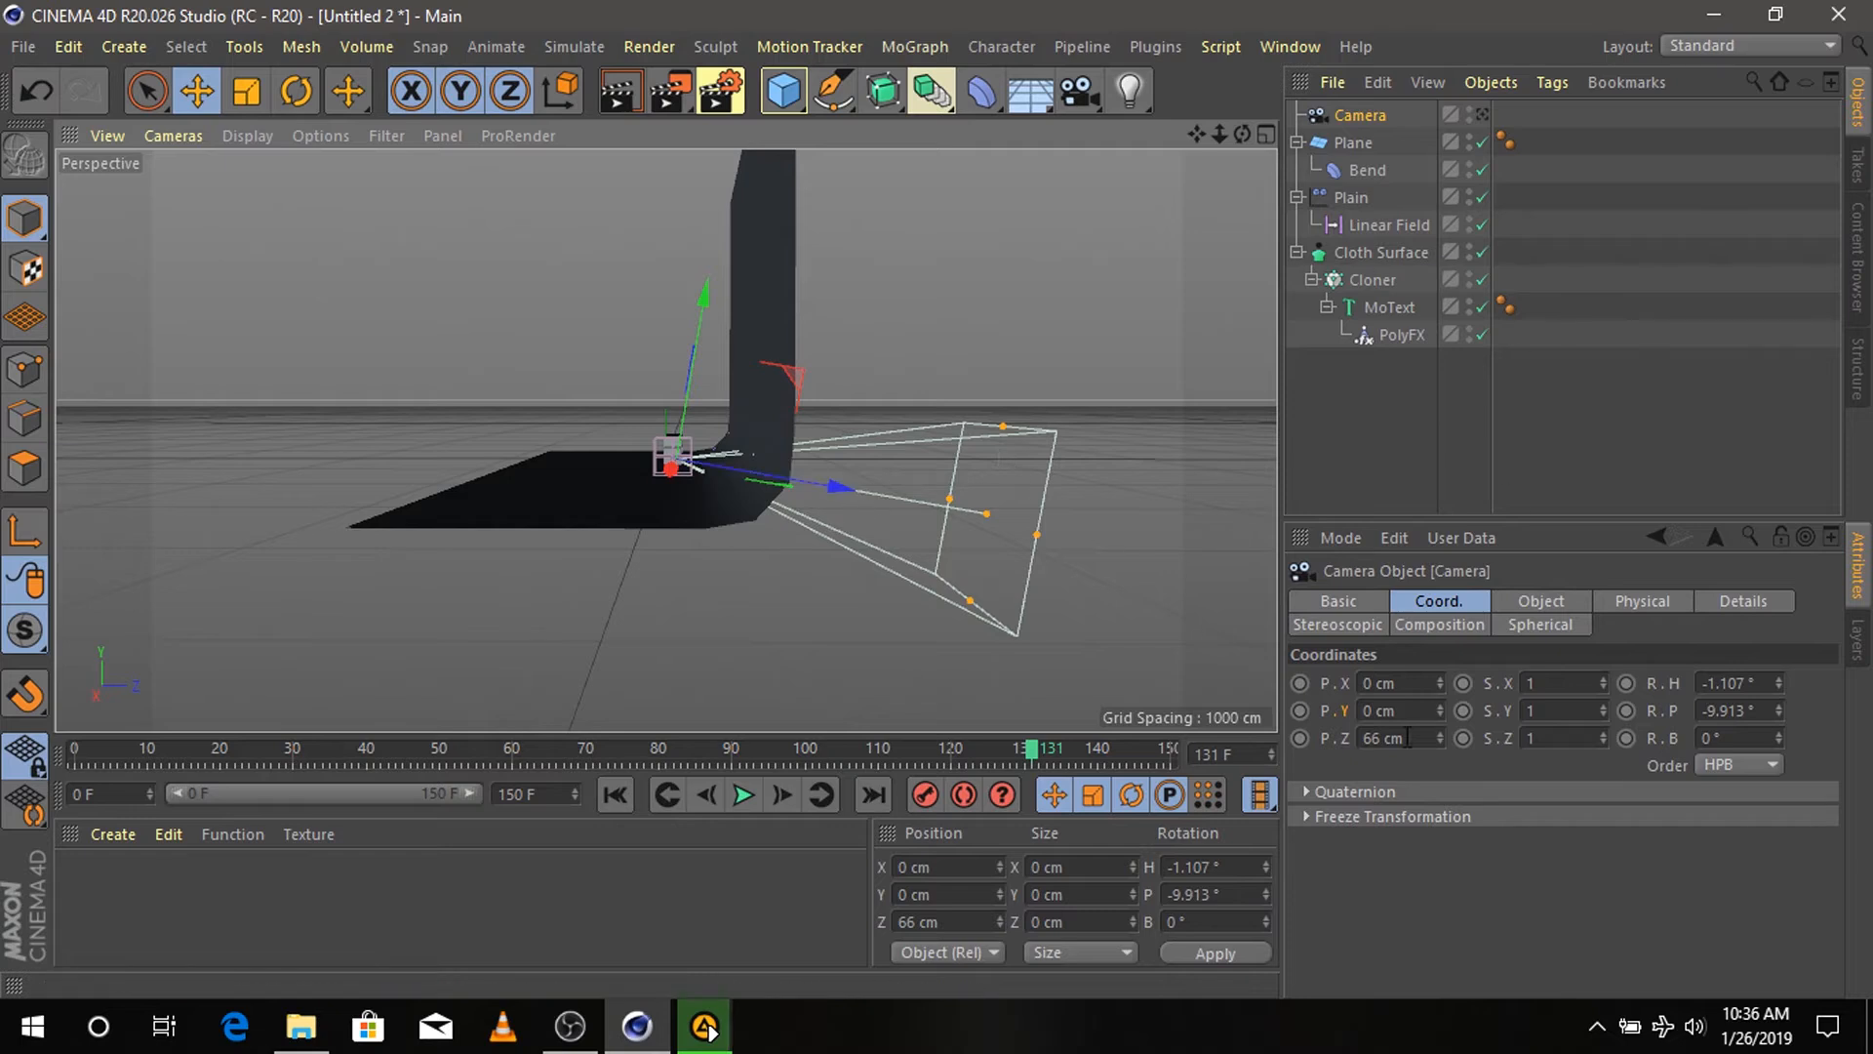
double_click(1746, 710)
text(0)
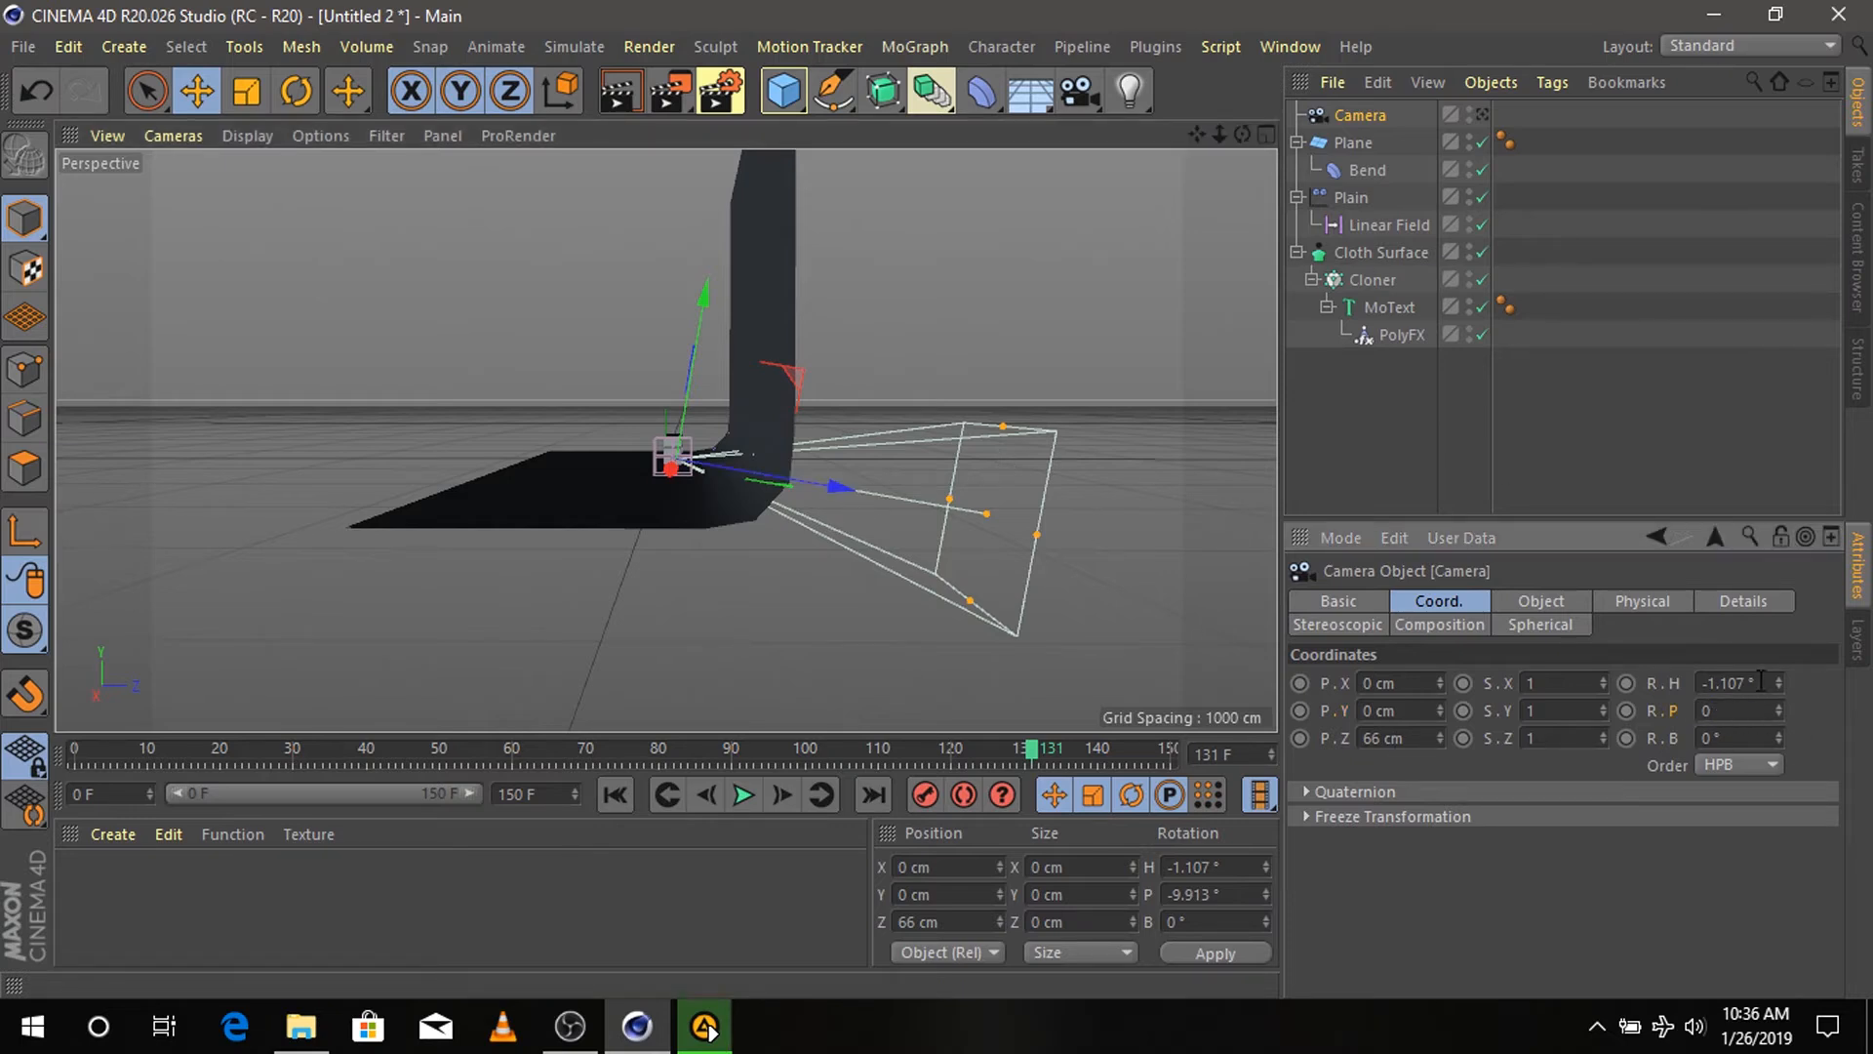
key(Return)
key(Delete)
key(Delete)
key(Delete)
key(Delete)
key(Delete)
key(Delete)
key(Return)
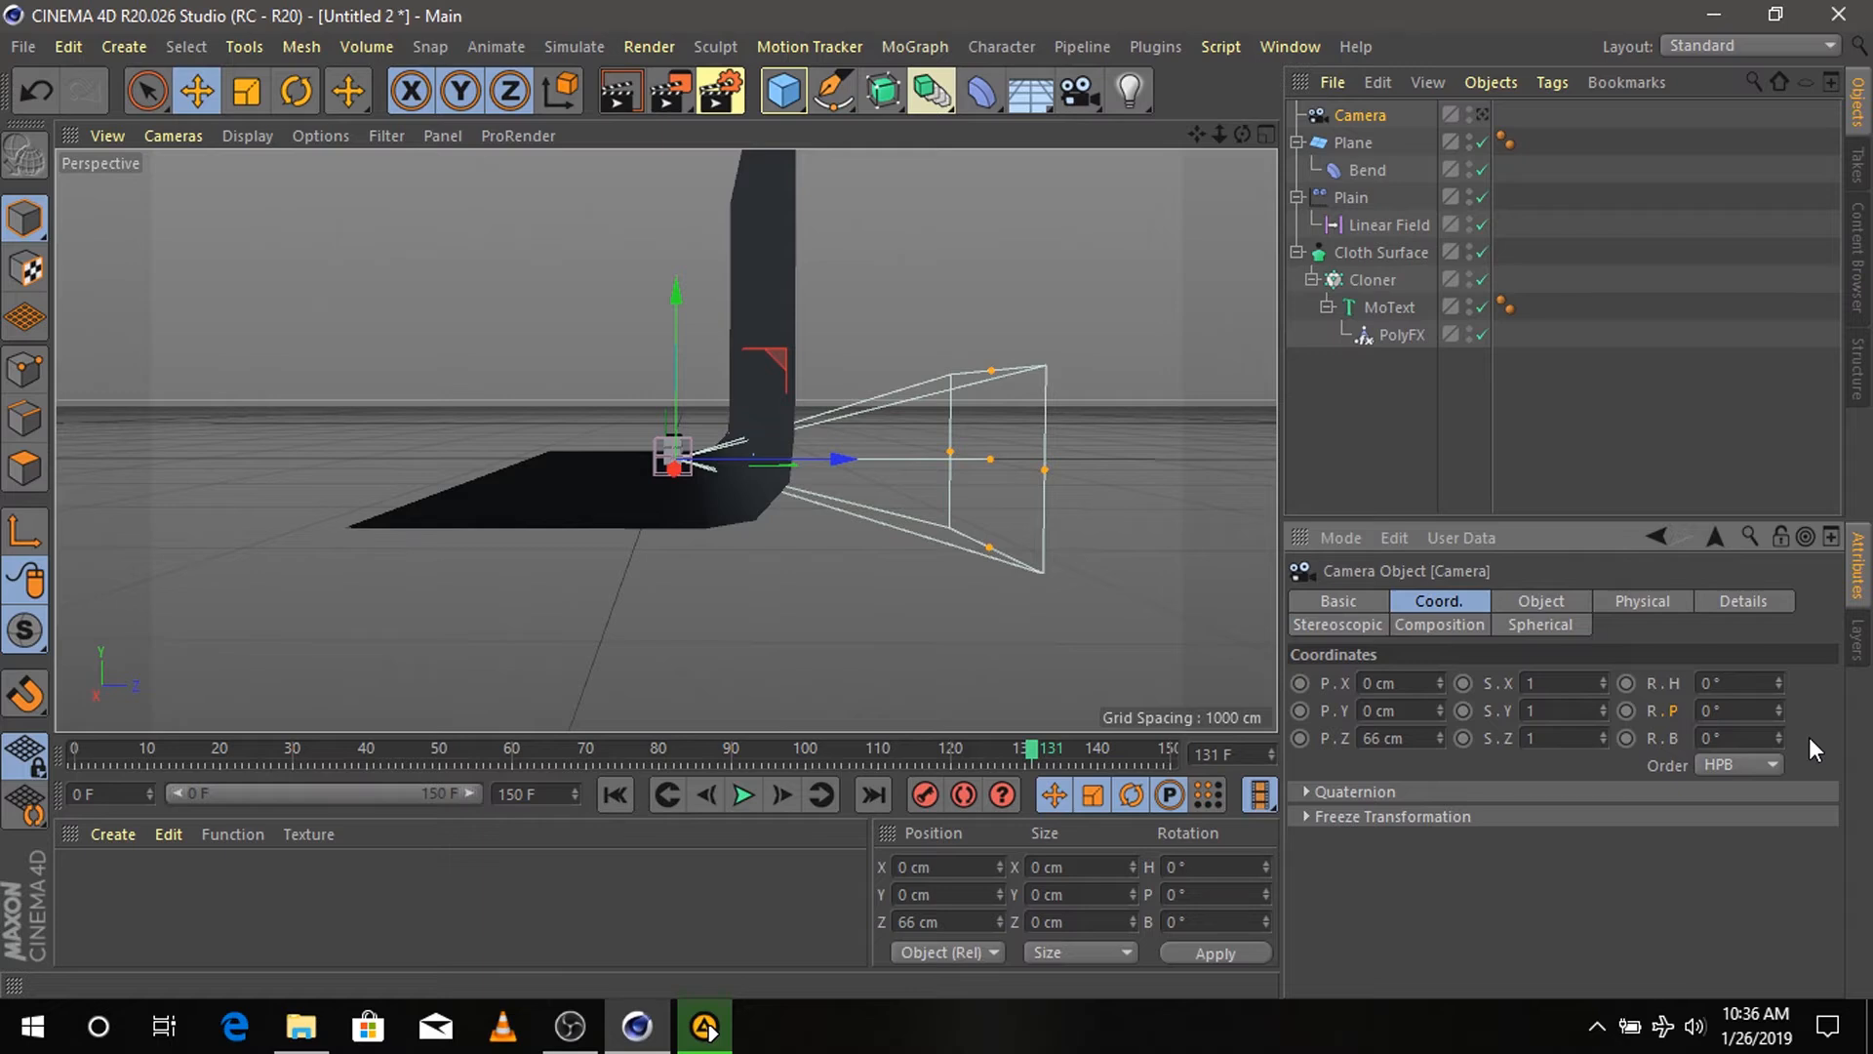
- Pull the camera back in front of the text to about Z -2485 cm and check the view through it
drag(847, 453, 448, 455)
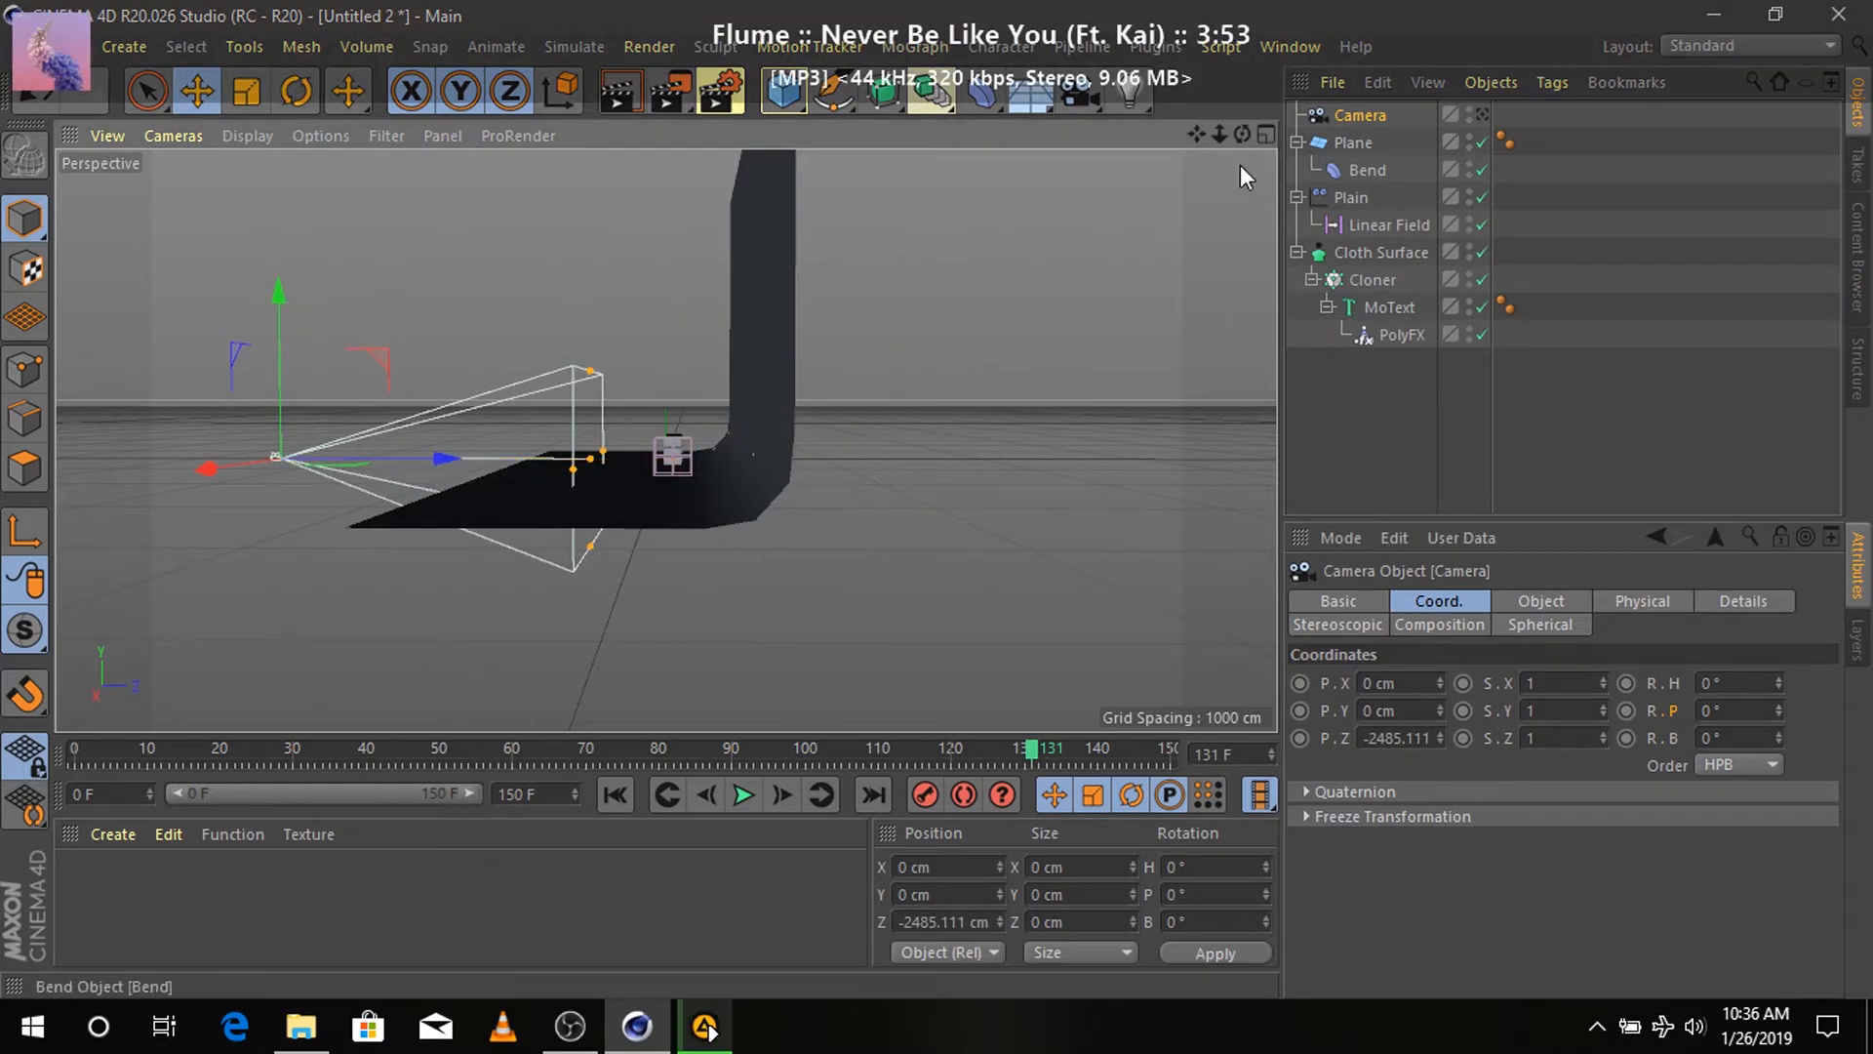
click(1482, 114)
click(1482, 114)
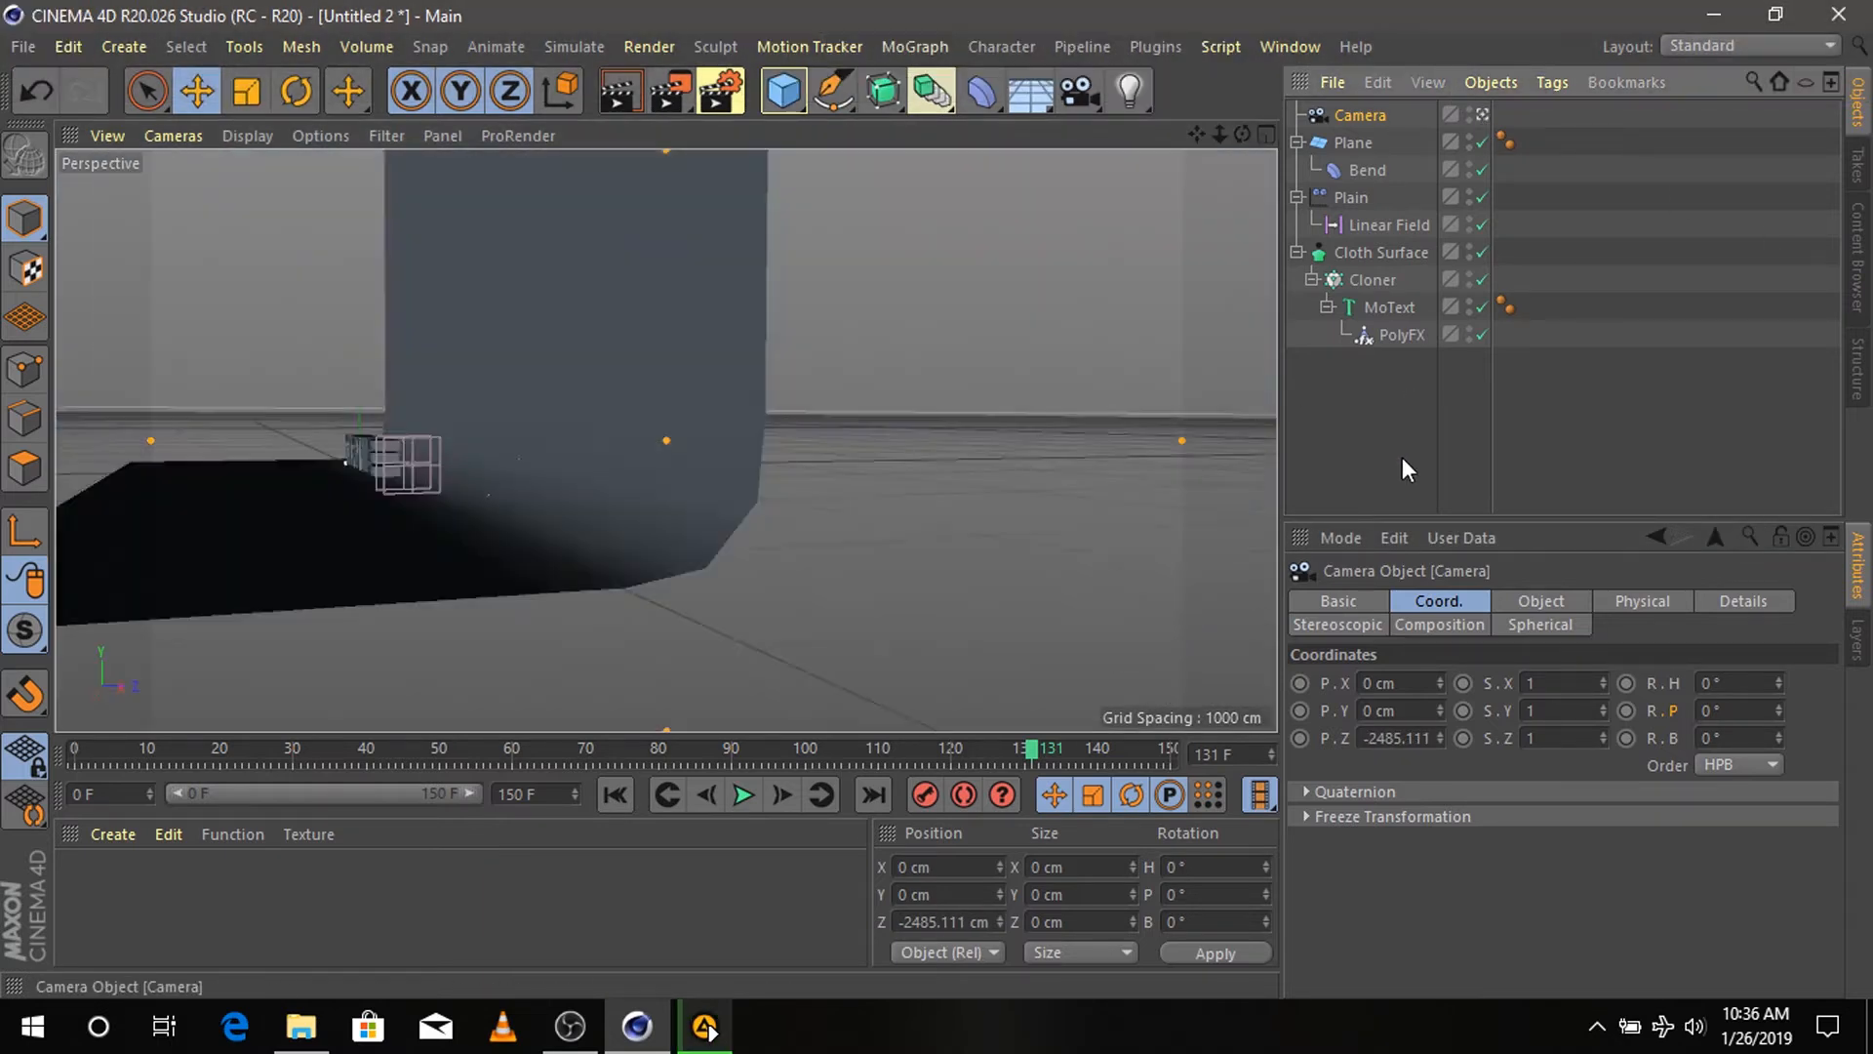
drag(1232, 138, 1286, 570)
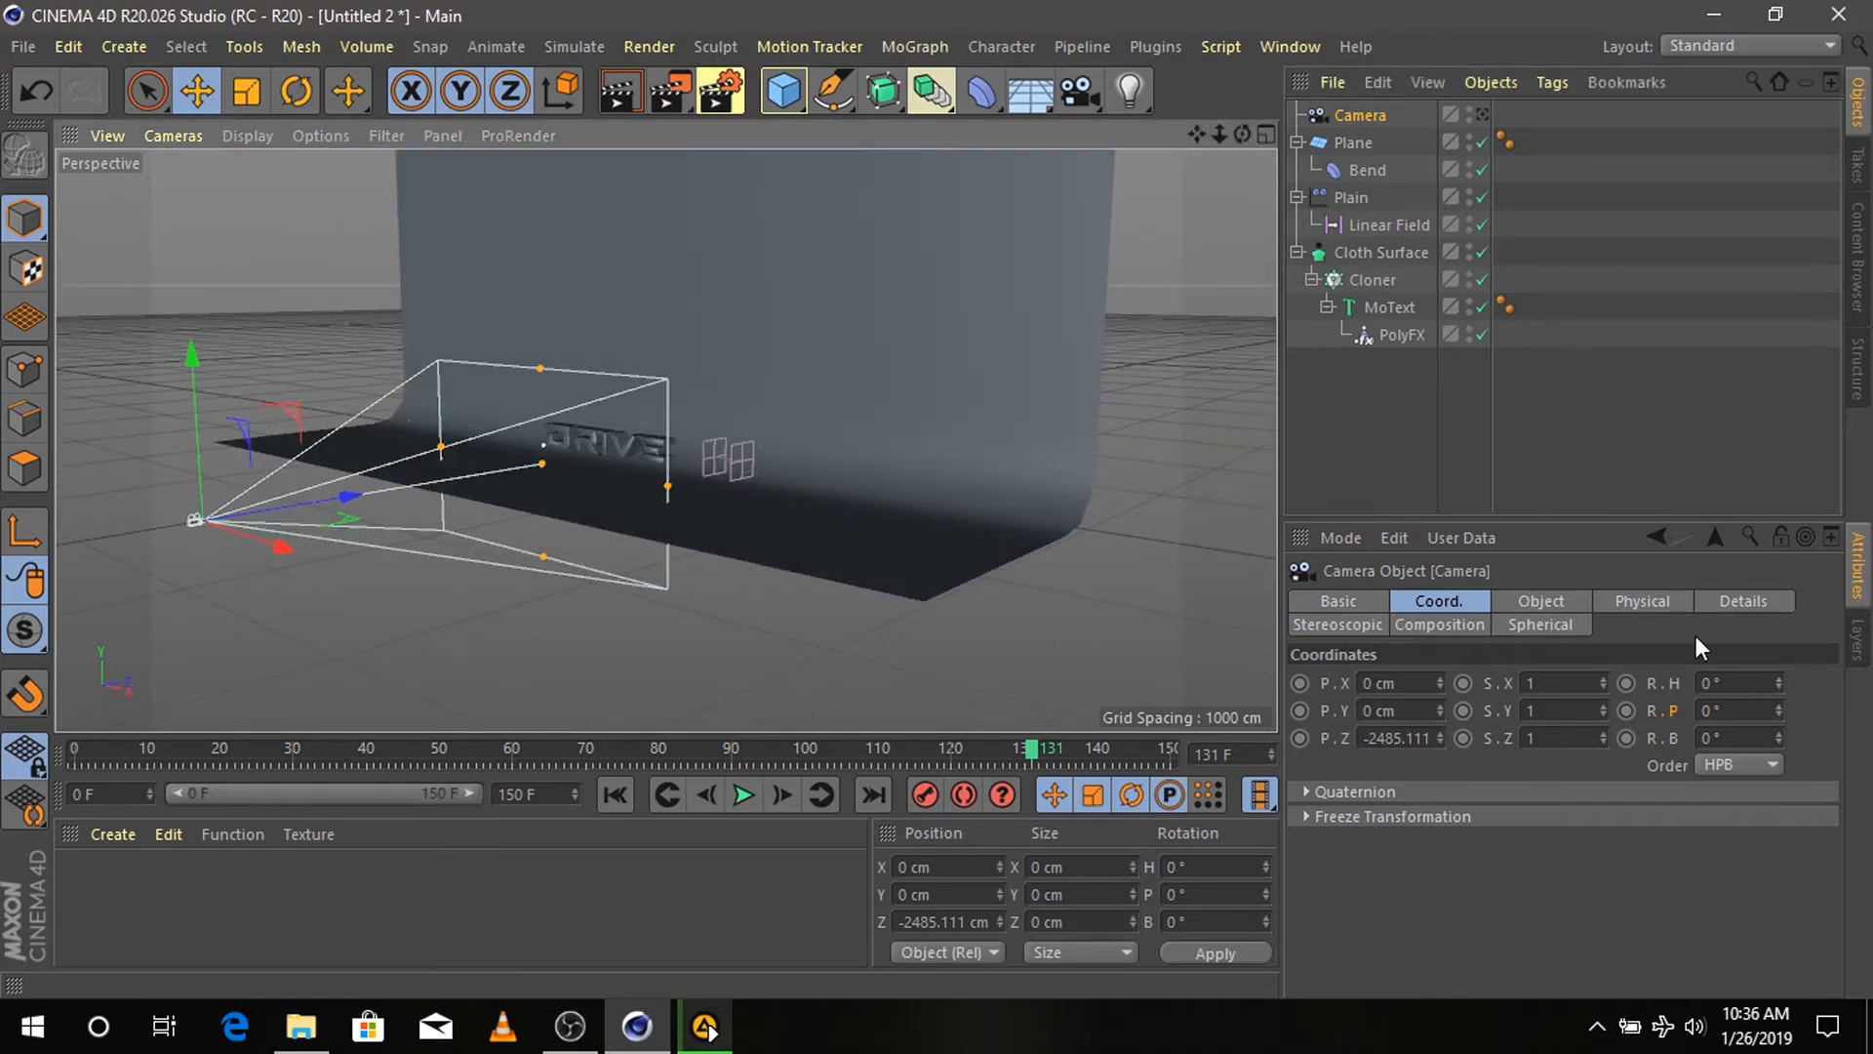
- Set the camera's focal length to Wide Angle (25 mm) and its sensor size to 70 mm (52.5 mm)
click(1516, 597)
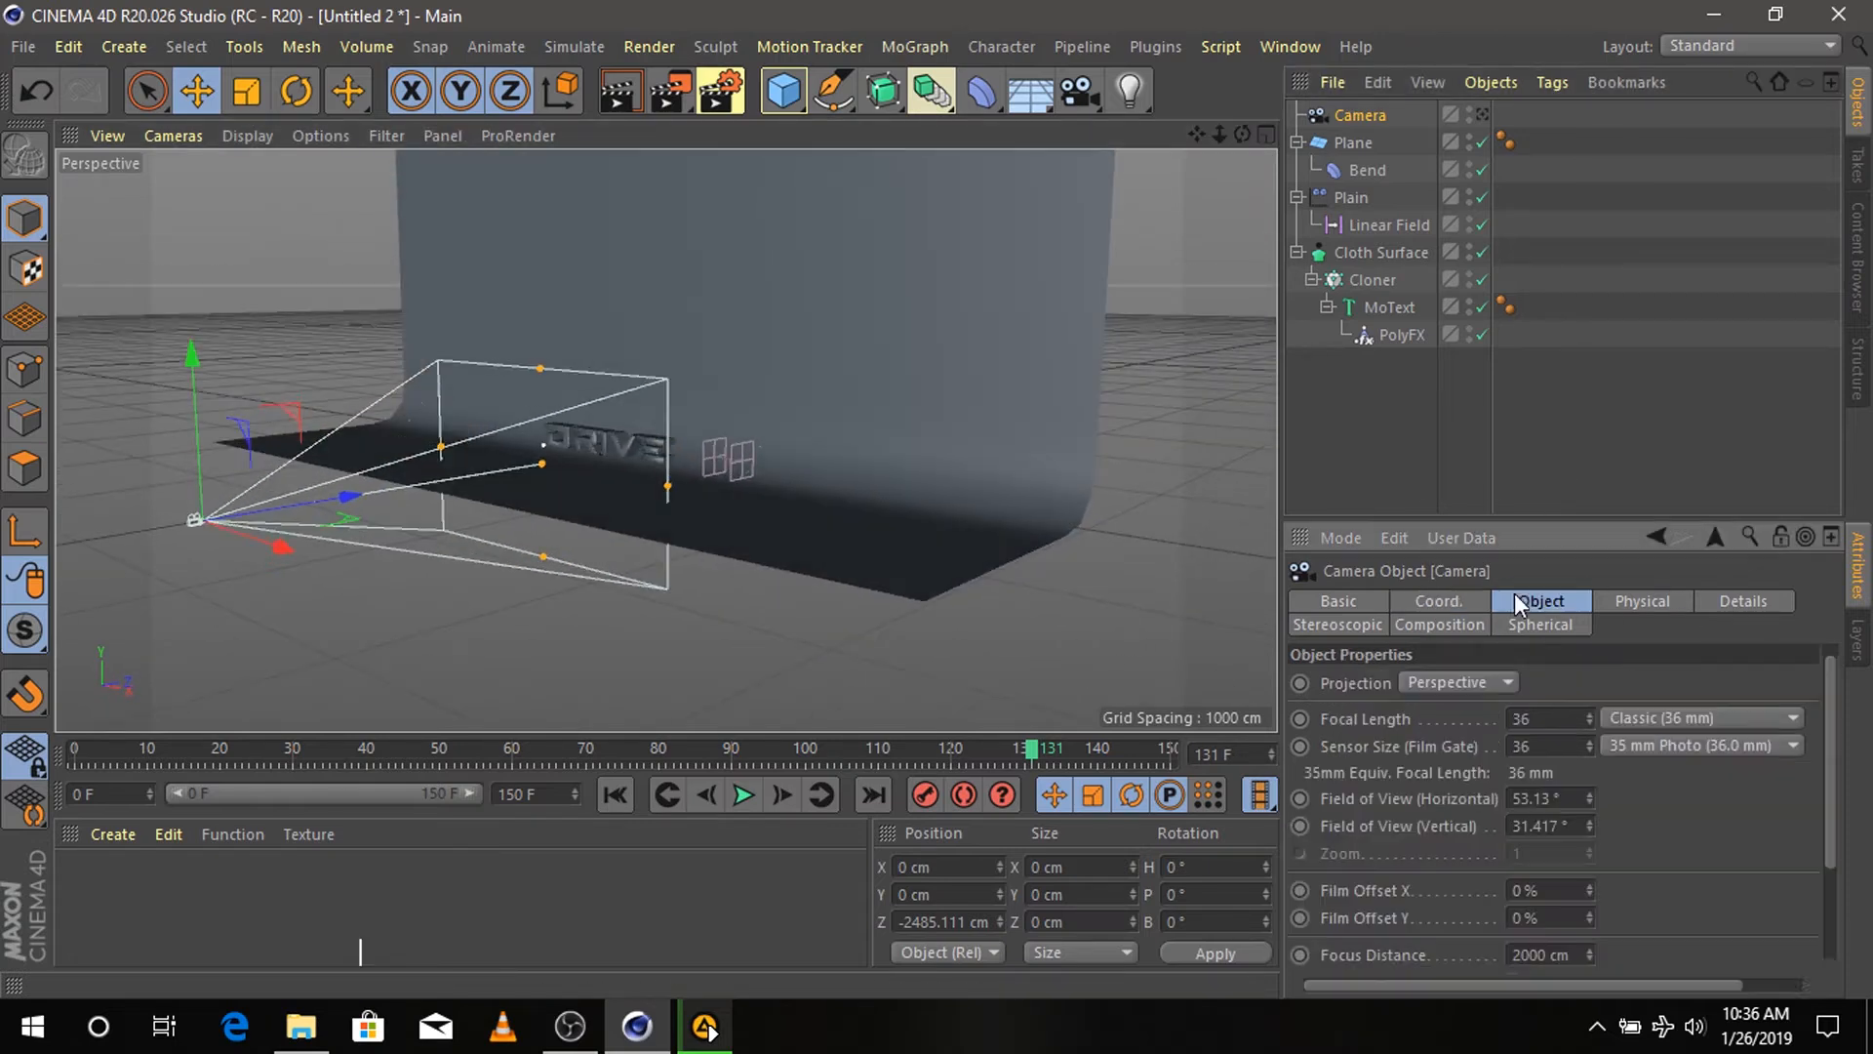
click(1672, 715)
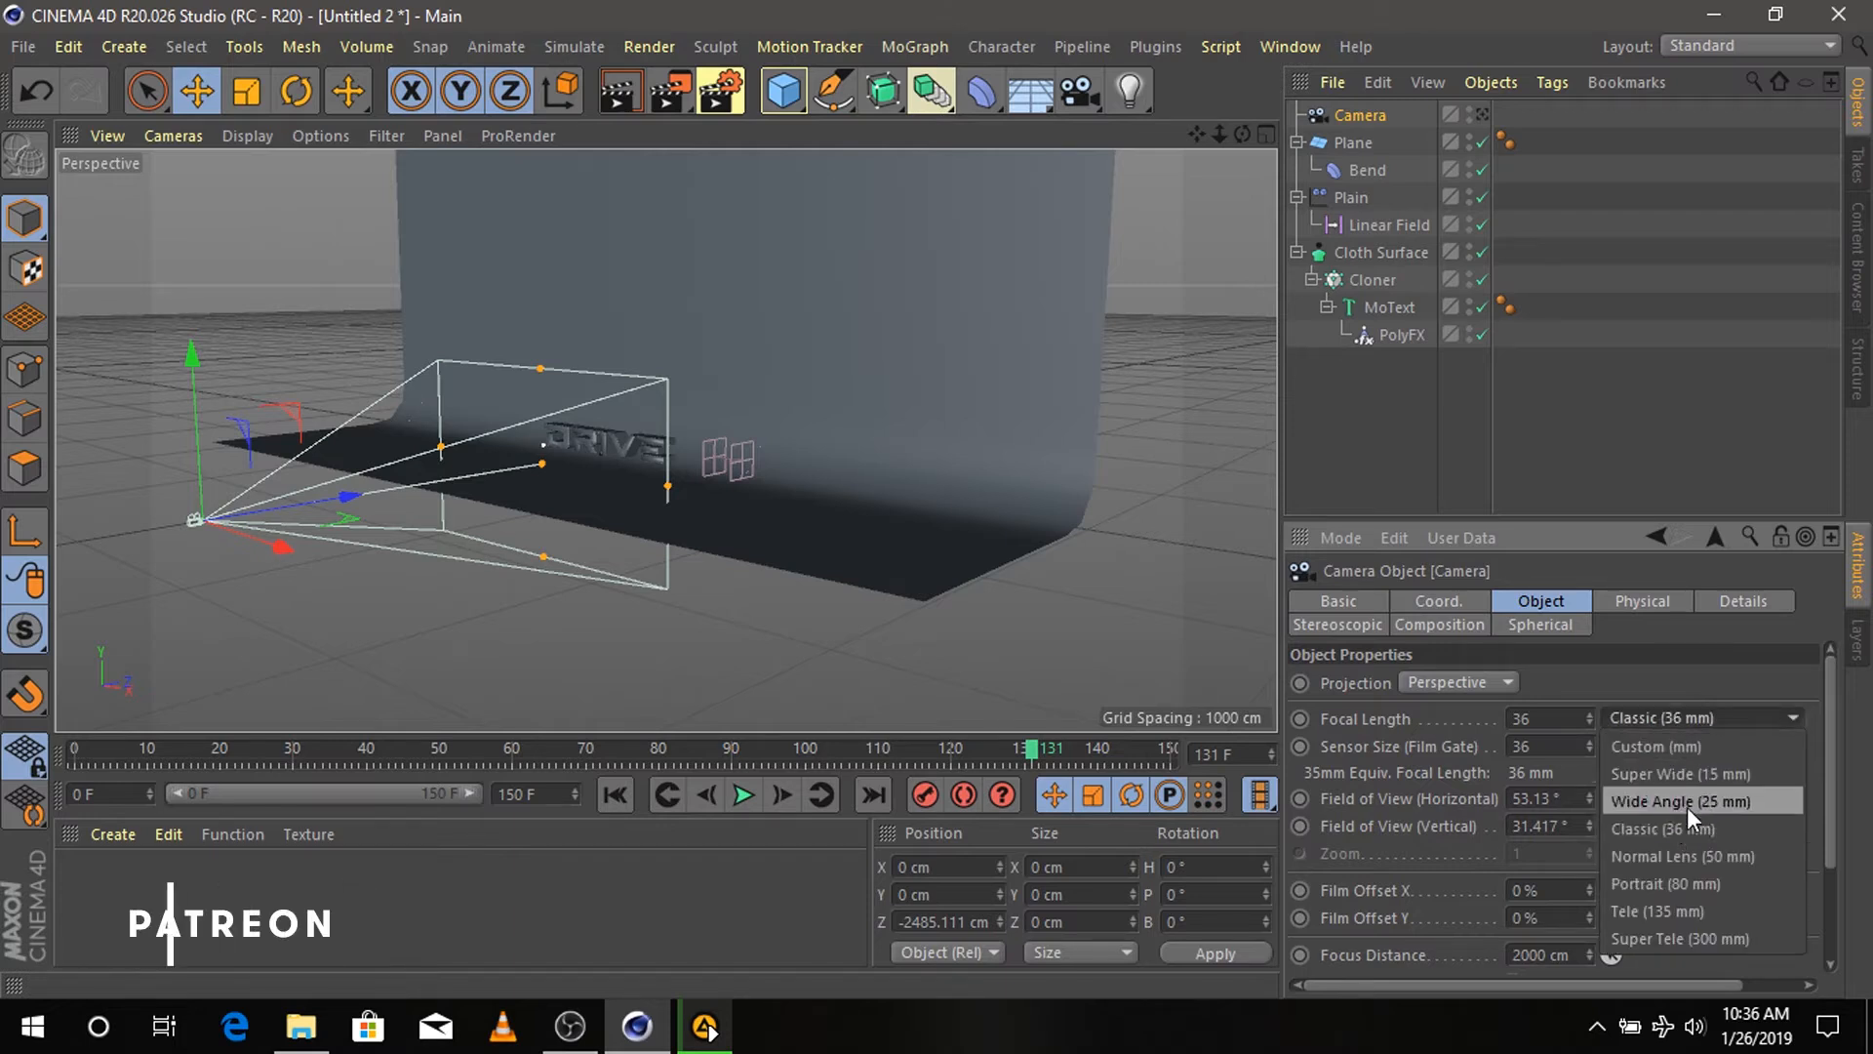
click(1688, 802)
click(1665, 744)
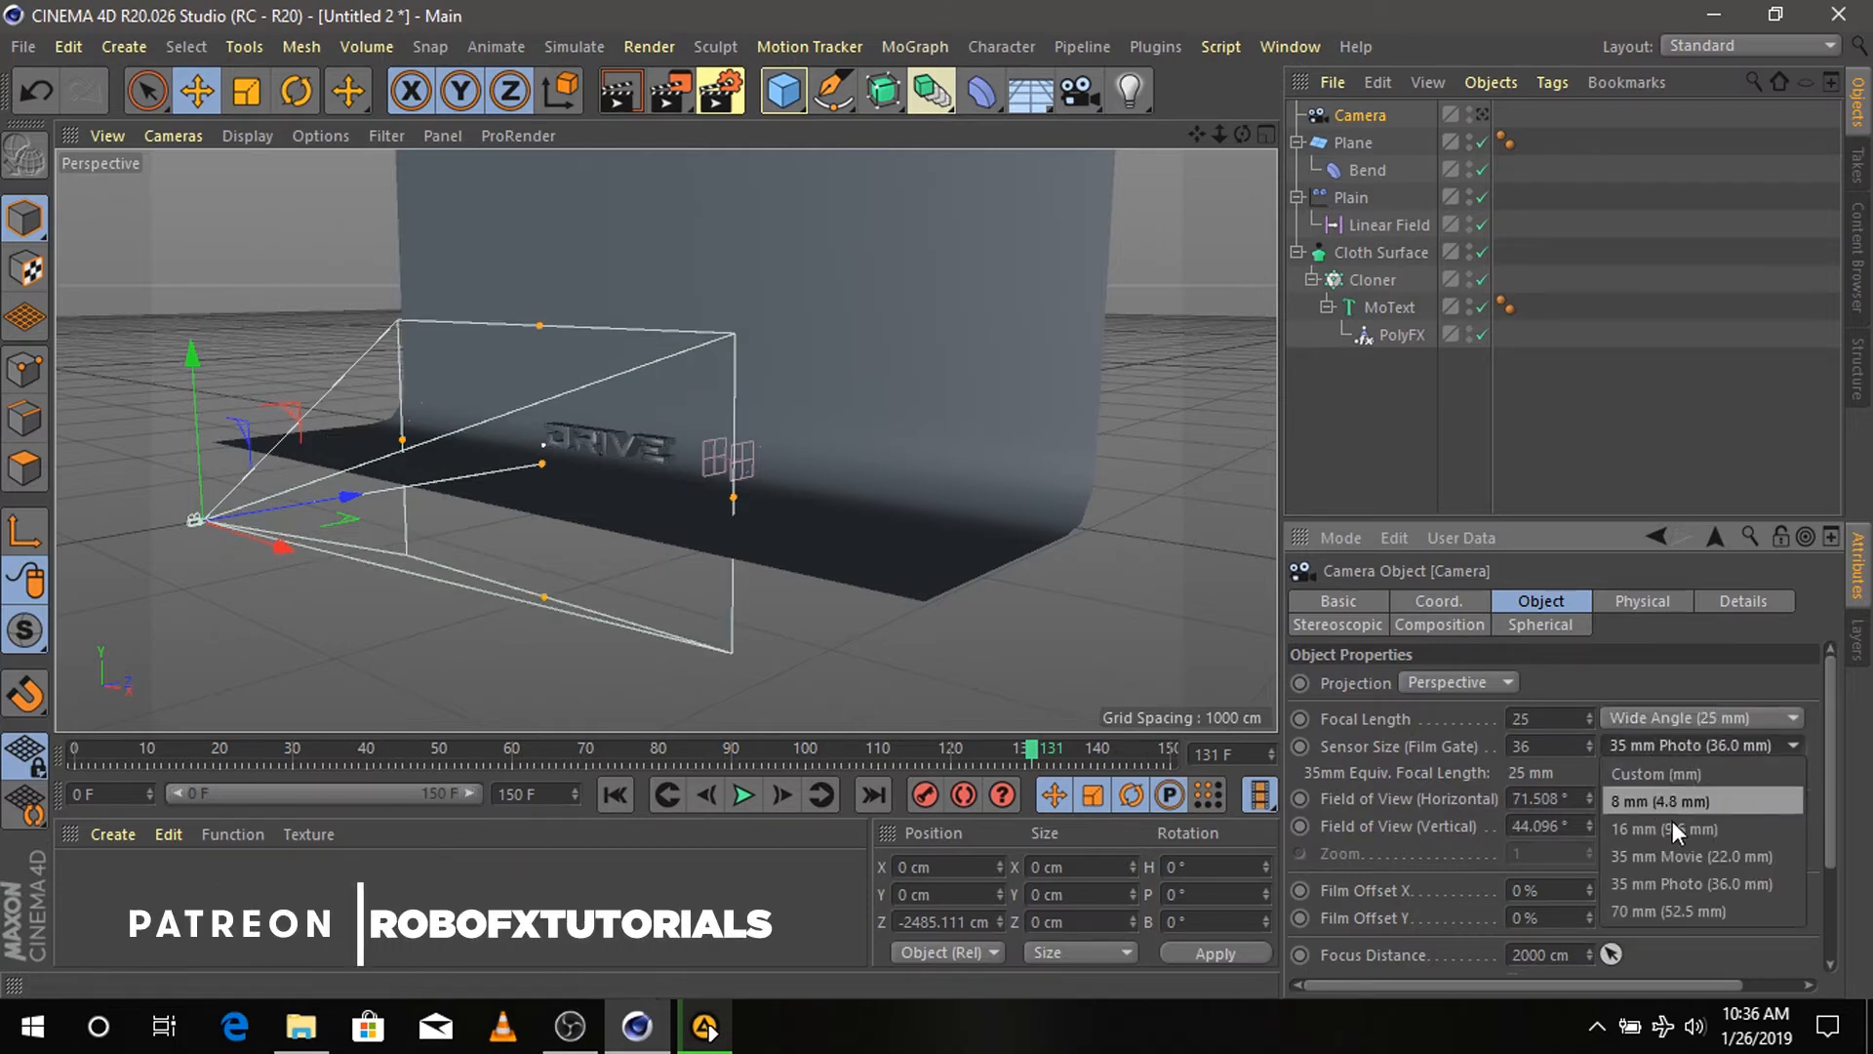
click(1670, 907)
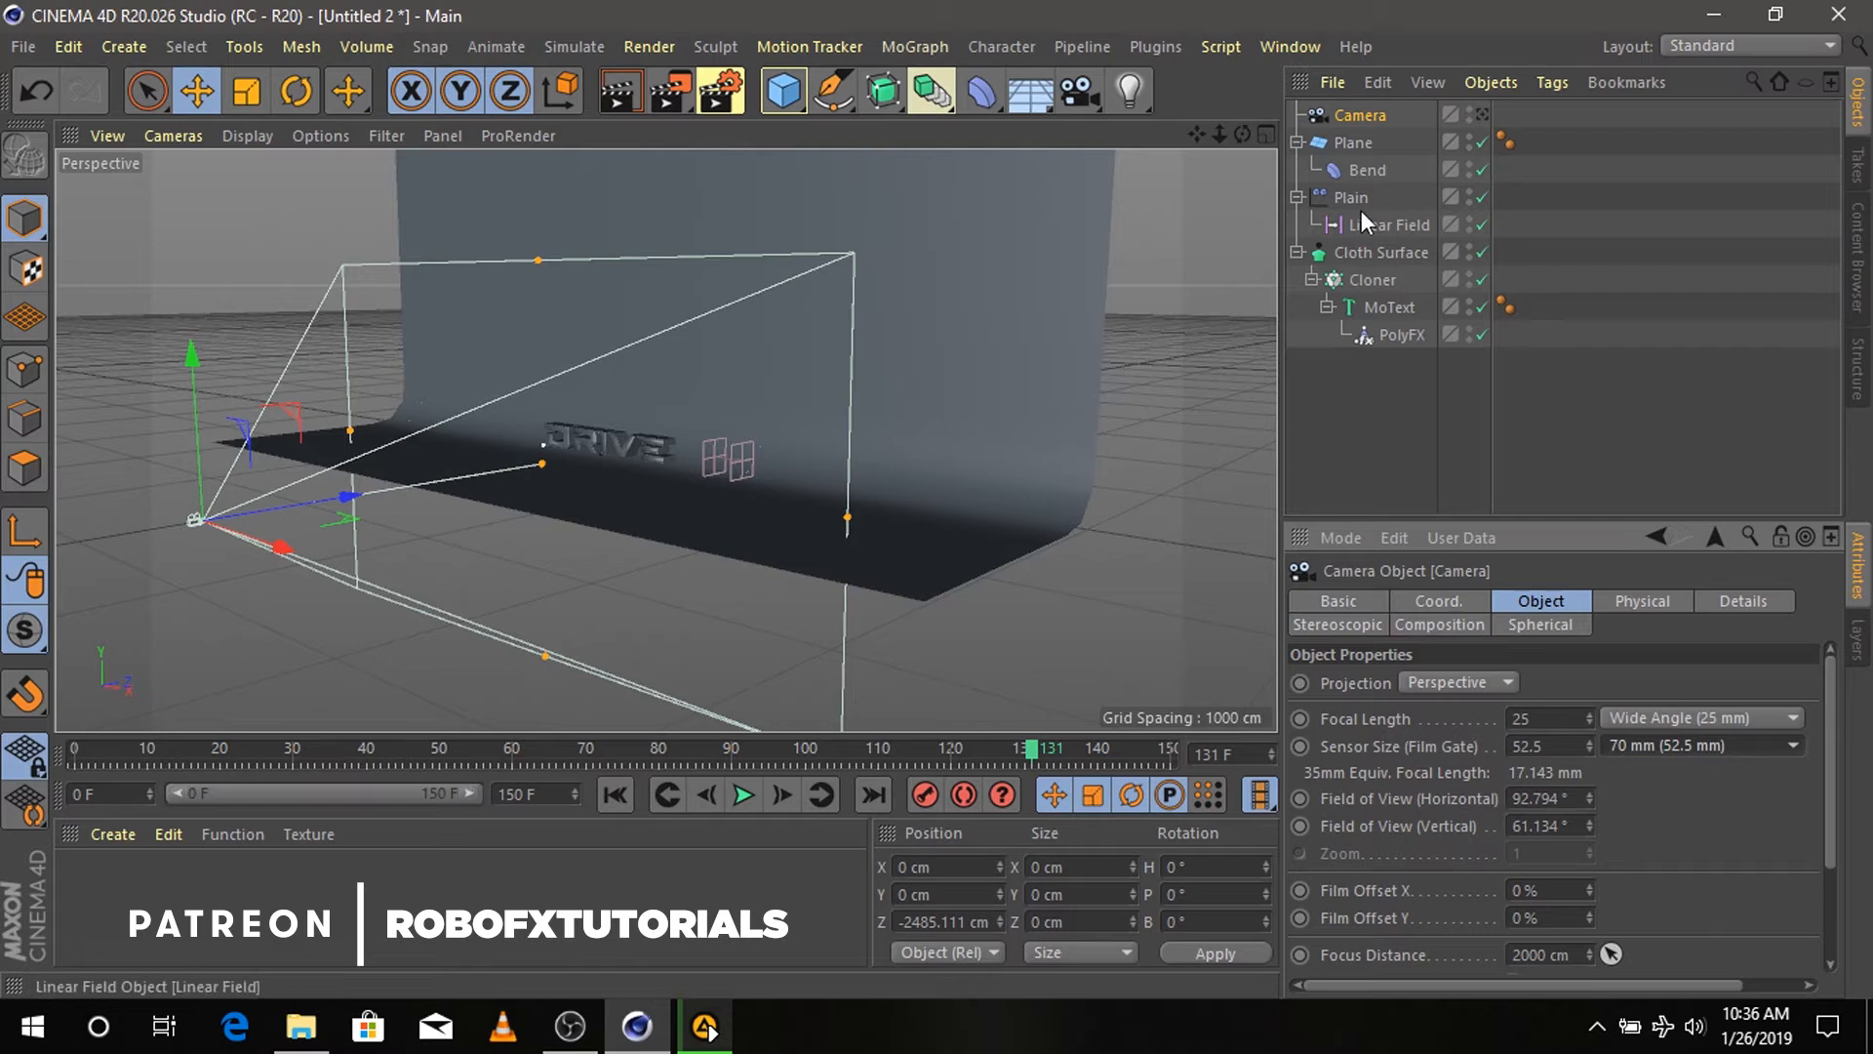
- Raise the camera to about Y 1040 cm and look through it at the text and backdrop
click(1481, 116)
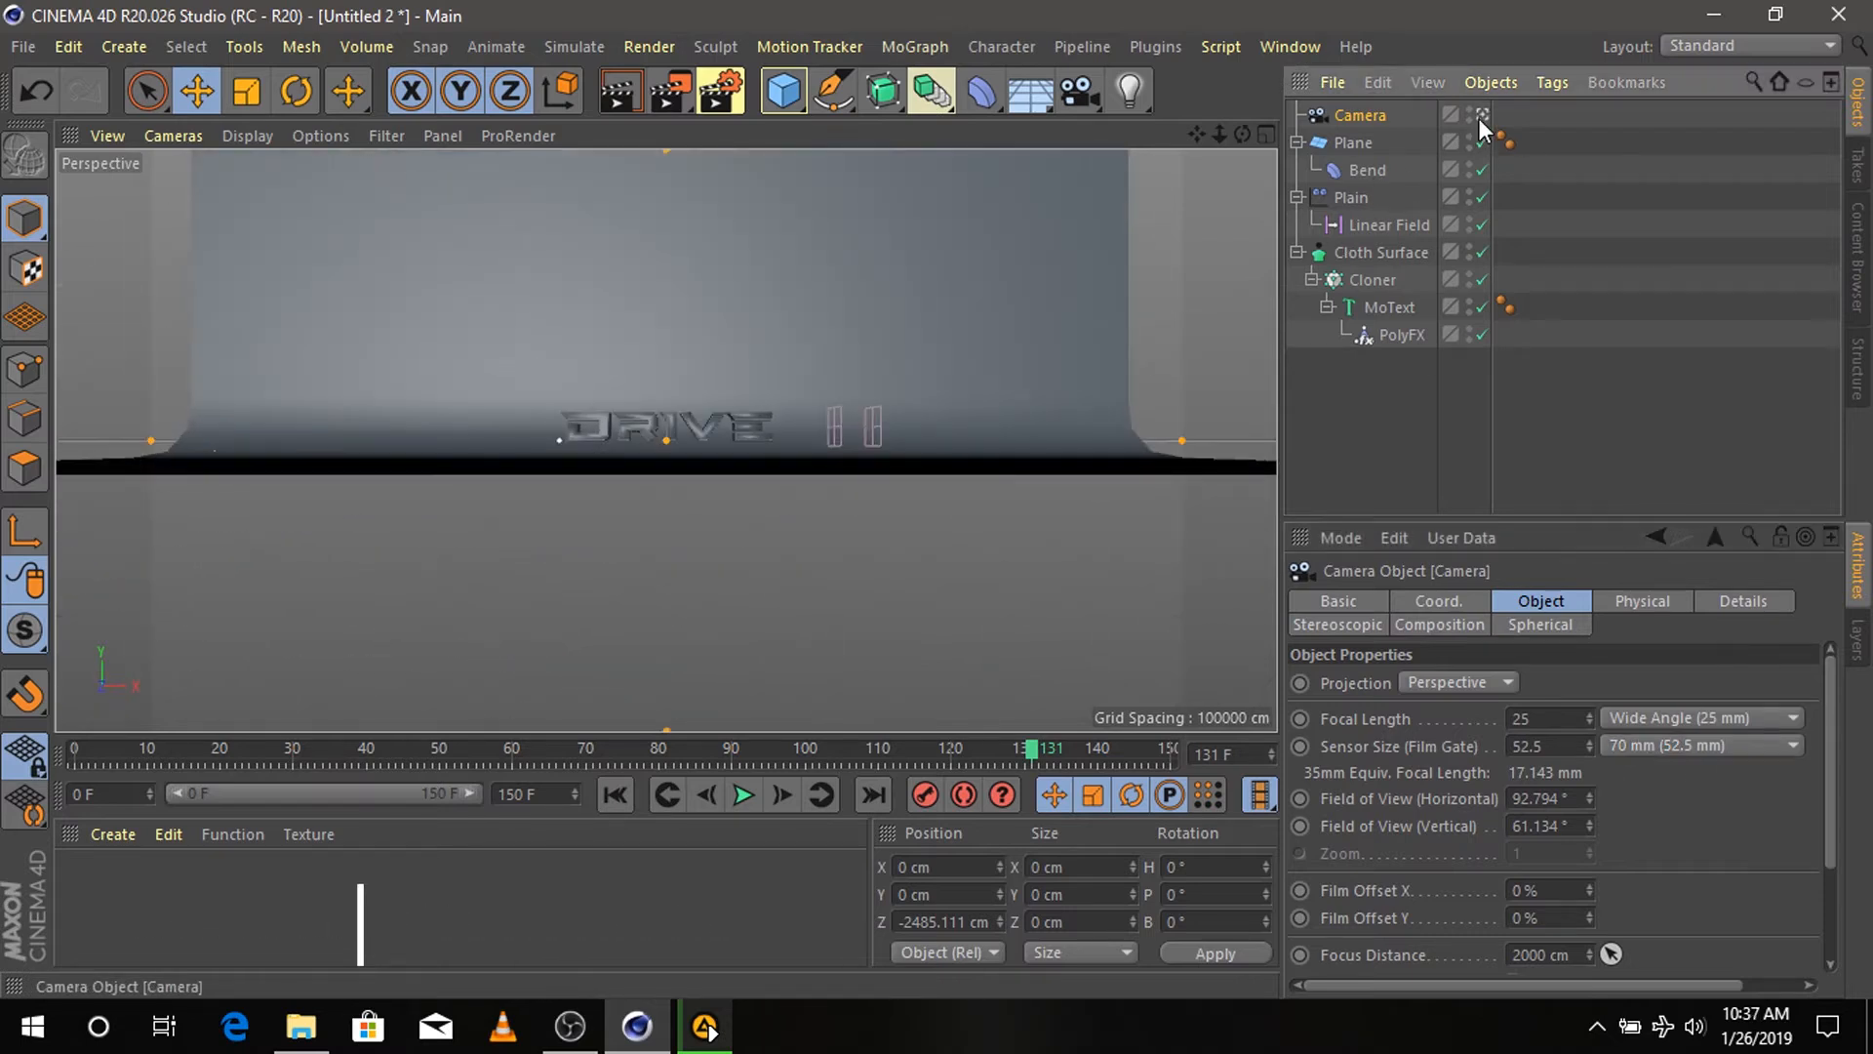
click(1480, 119)
drag(1227, 128, 1171, 156)
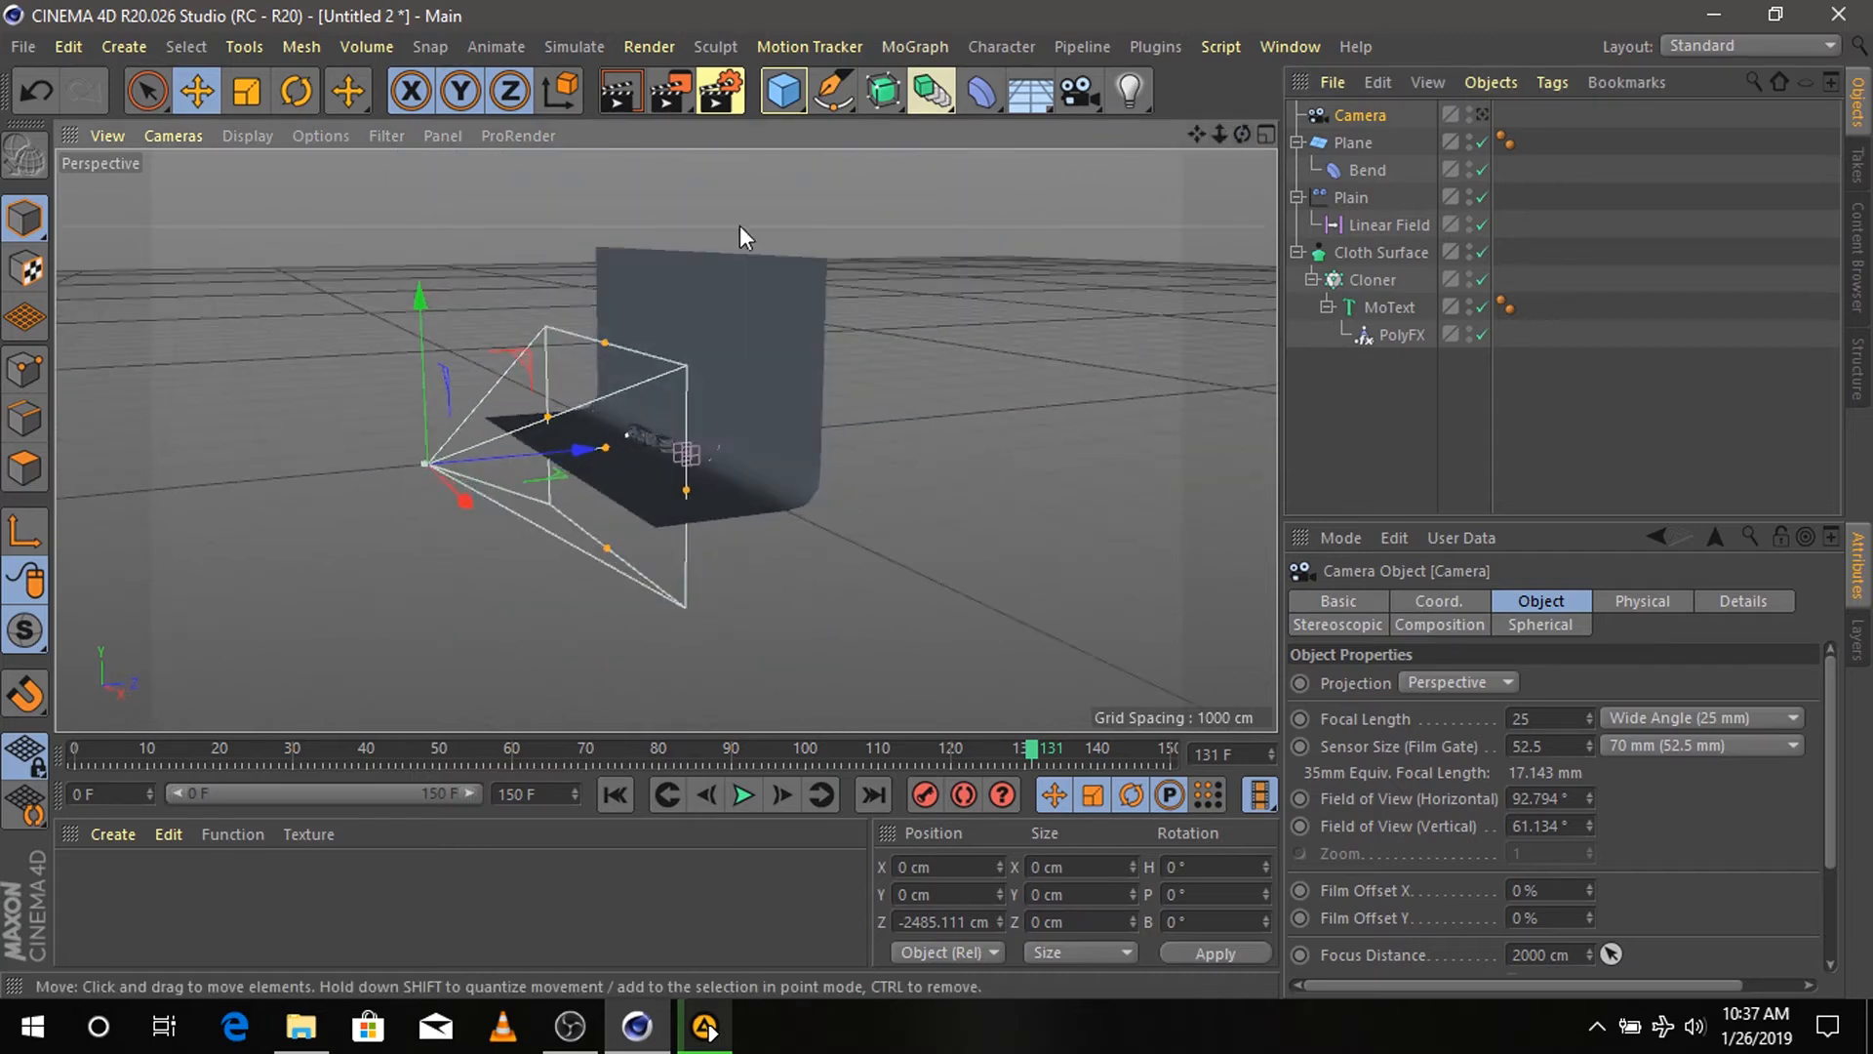
drag(428, 290, 463, 193)
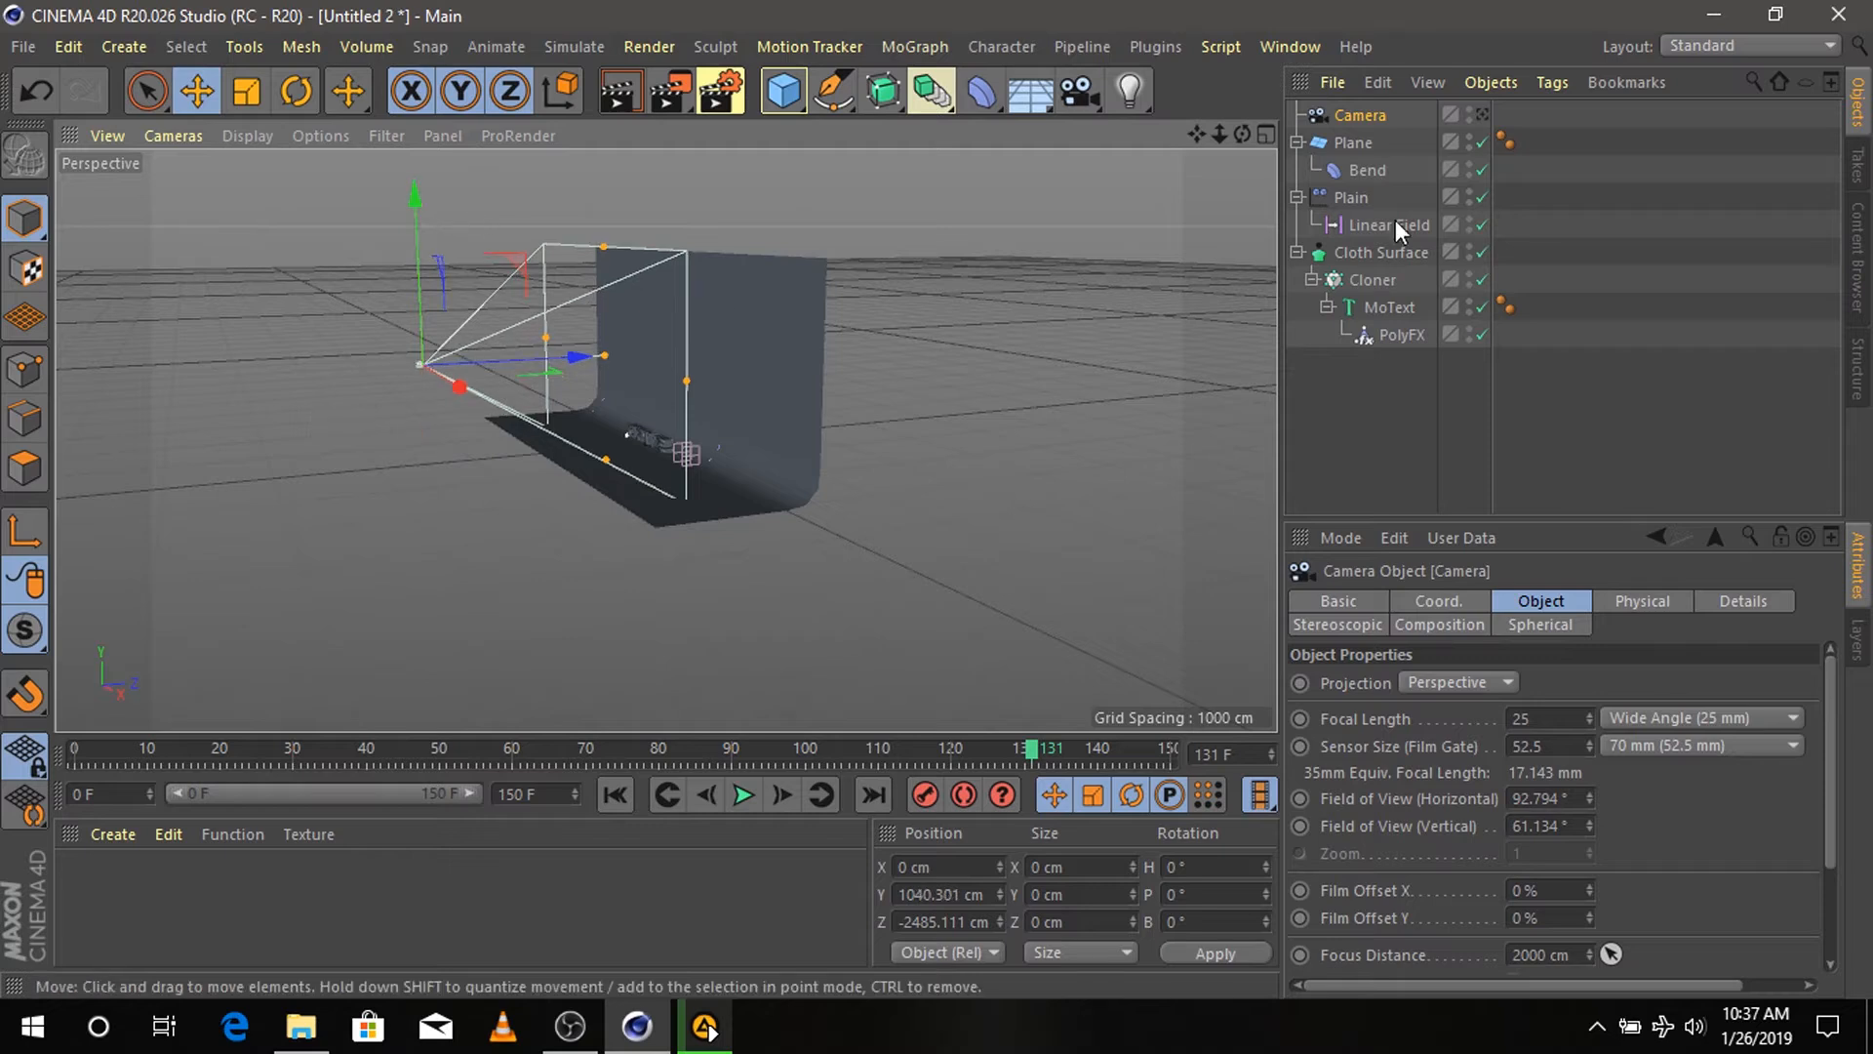
click(1482, 115)
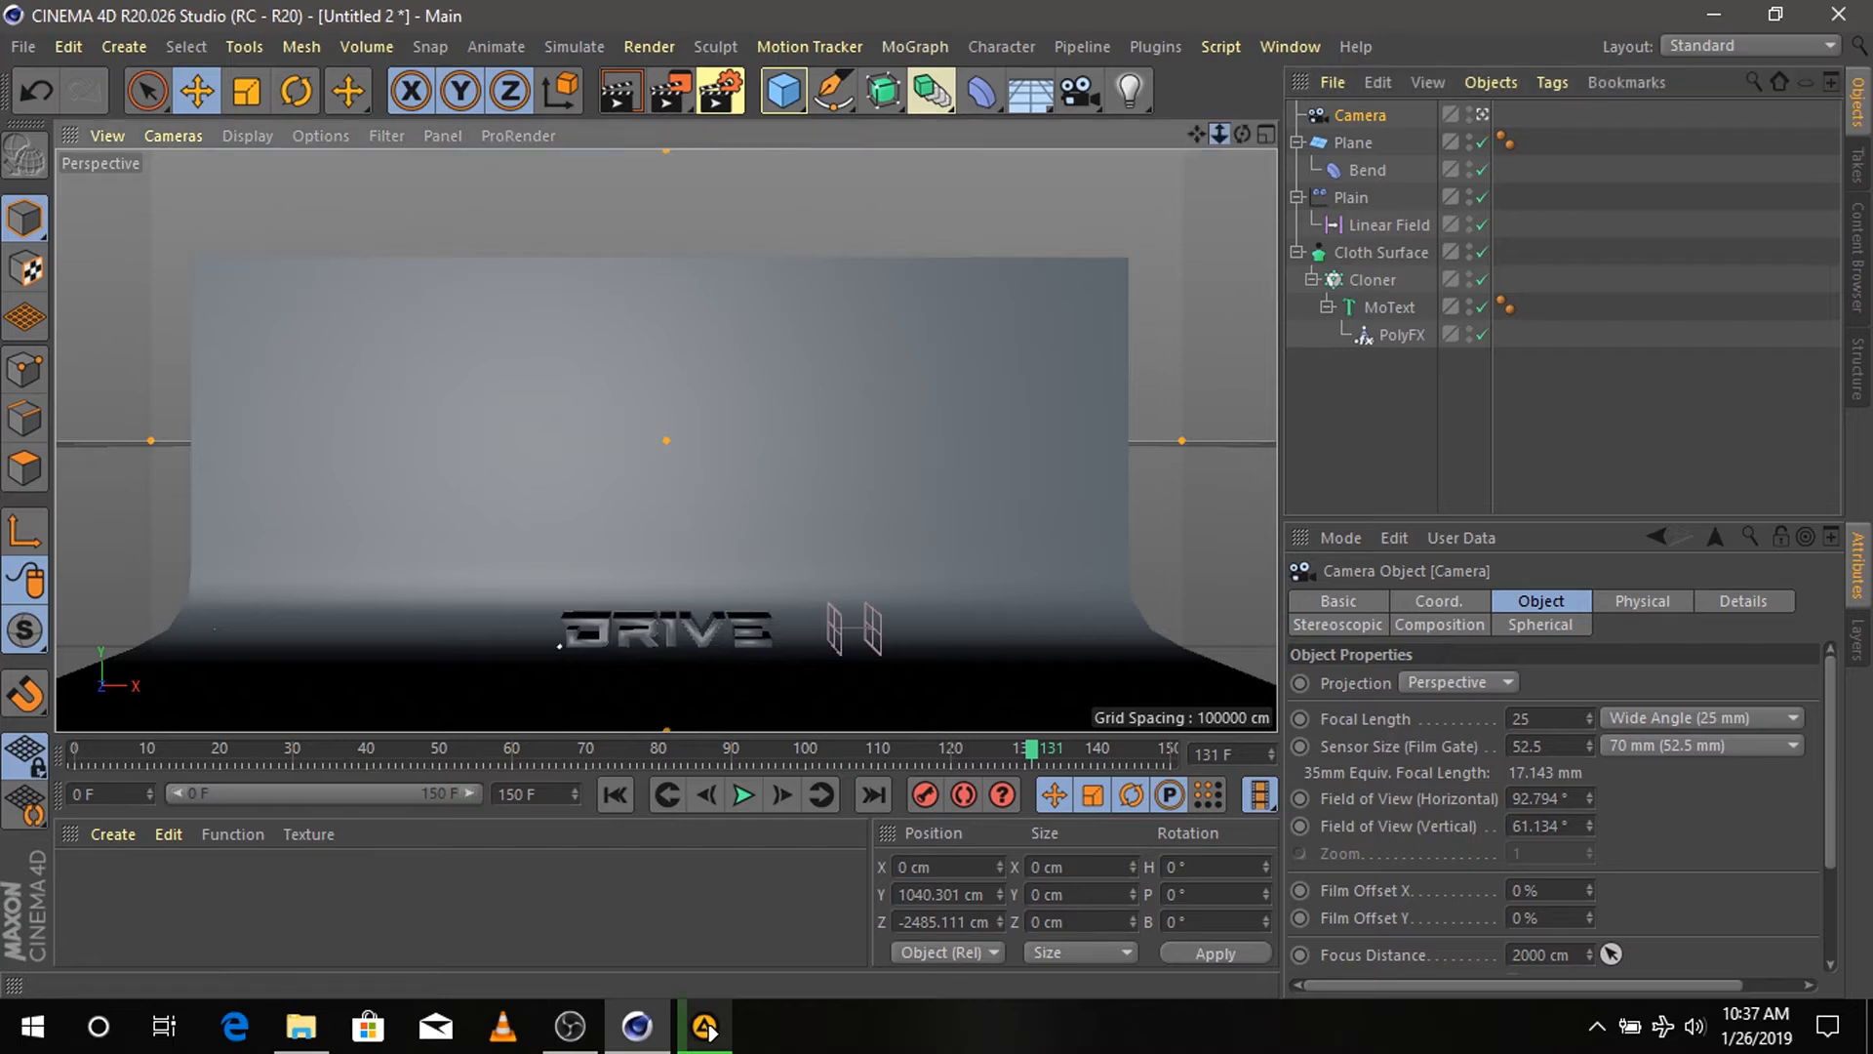
- Frame the DRIVE text centrally through the camera, at about X 5, Y 39 and Z -908 cm, checking it at frame 96
mouse_move(1220, 134)
mouse_down()
mouse_move(1198, 83)
mouse_move(1221, 136)
mouse_move(1206, 83)
mouse_move(1194, 134)
mouse_up()
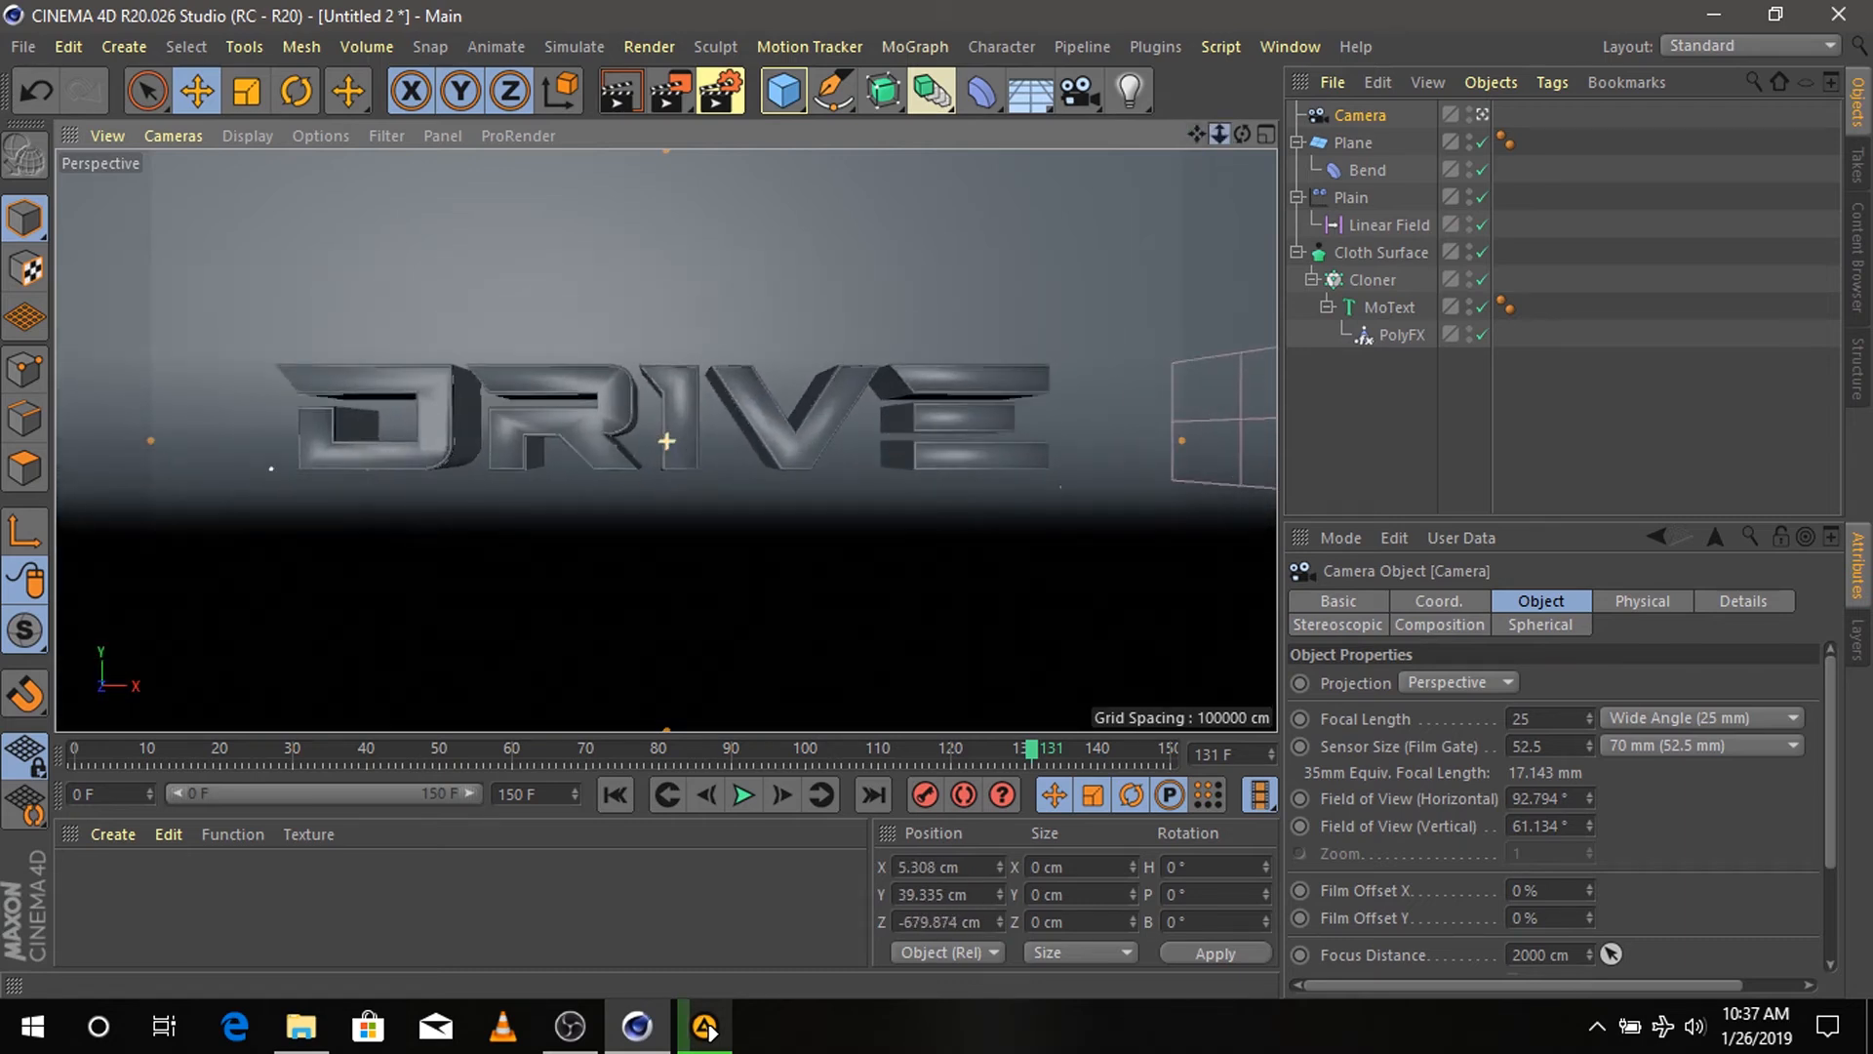
drag(831, 753, 775, 756)
drag(1220, 134, 1193, 133)
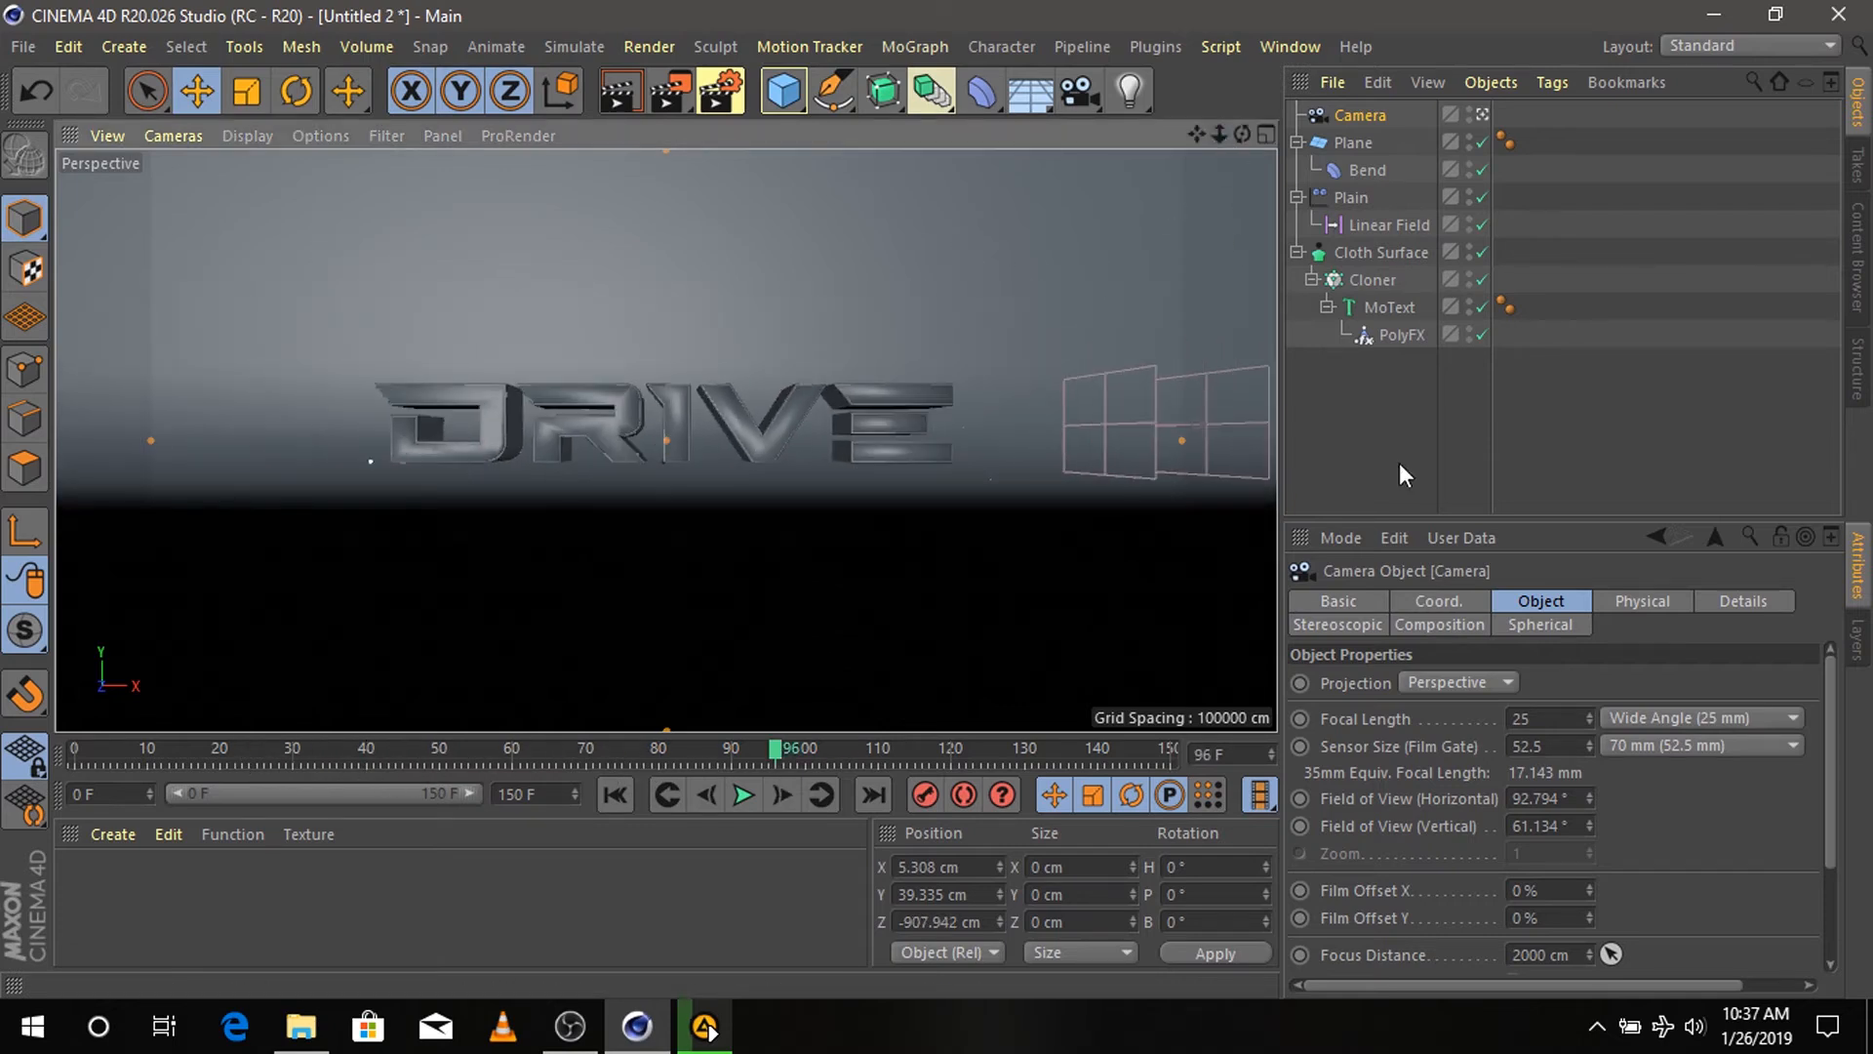
click(1374, 599)
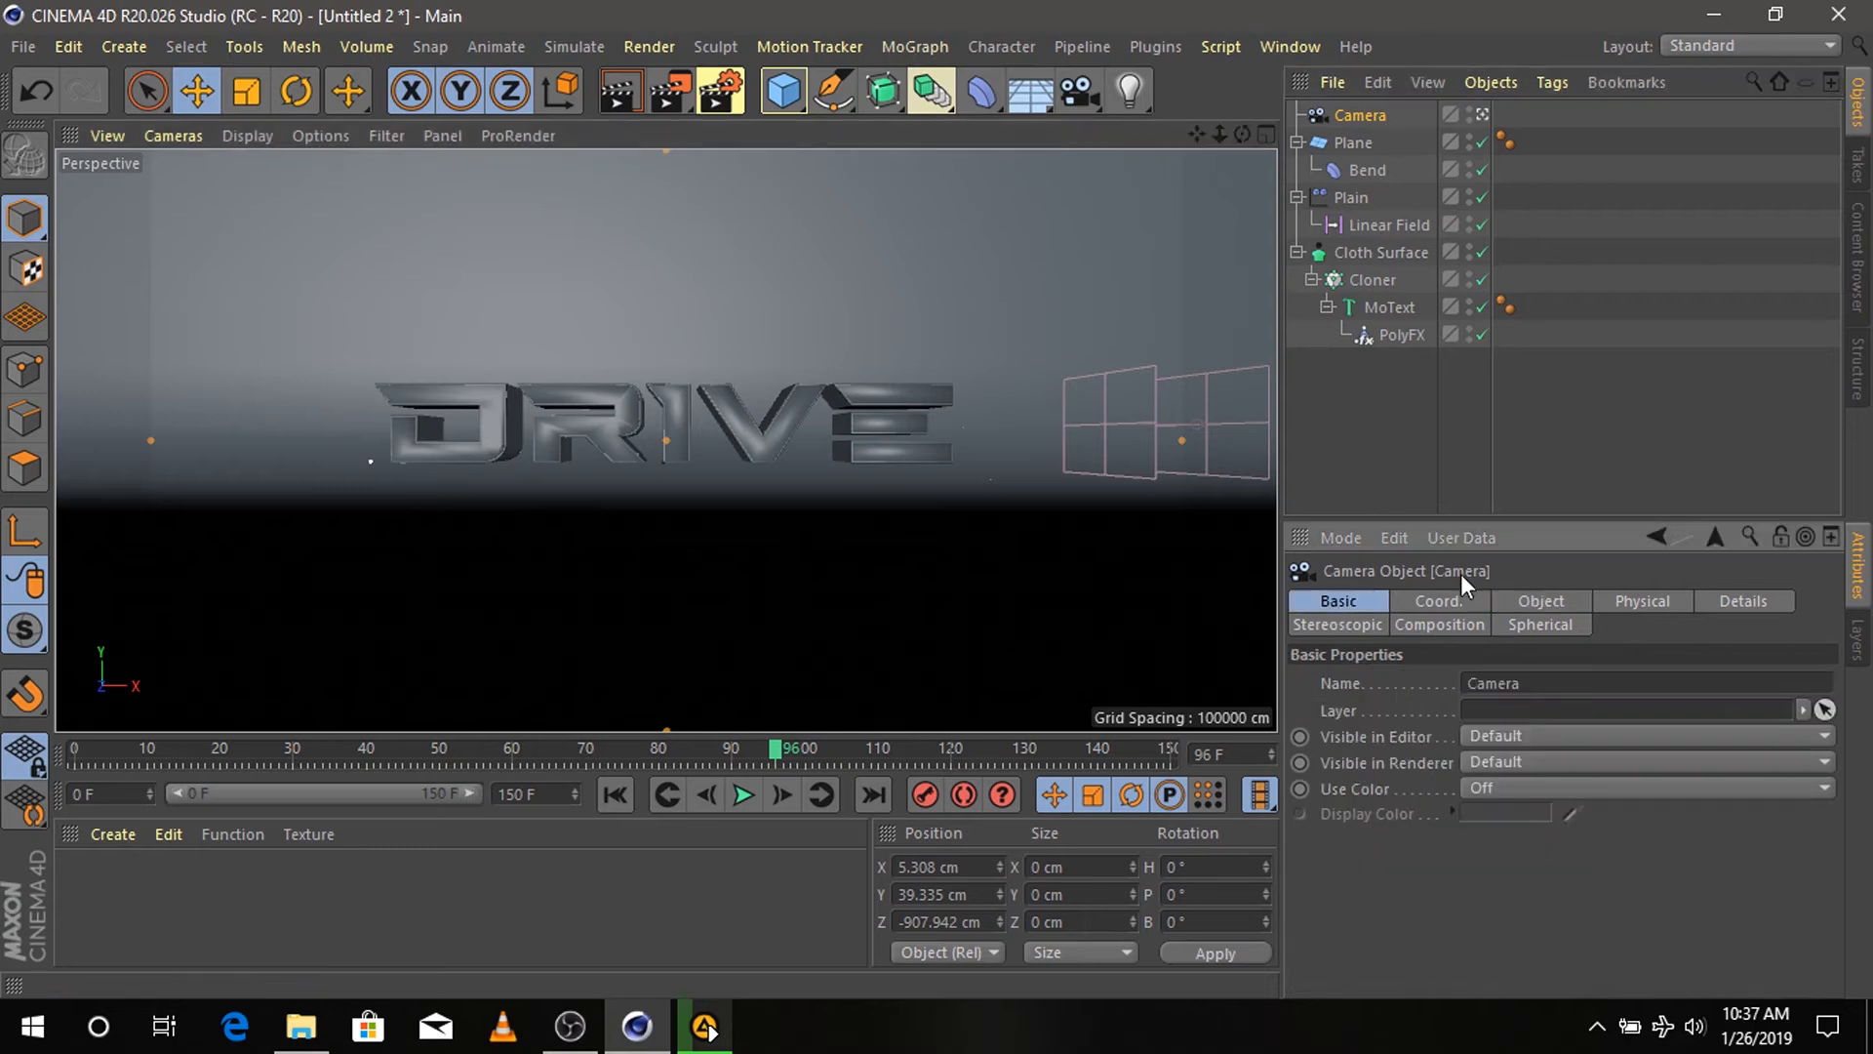
click(1438, 600)
click(1551, 597)
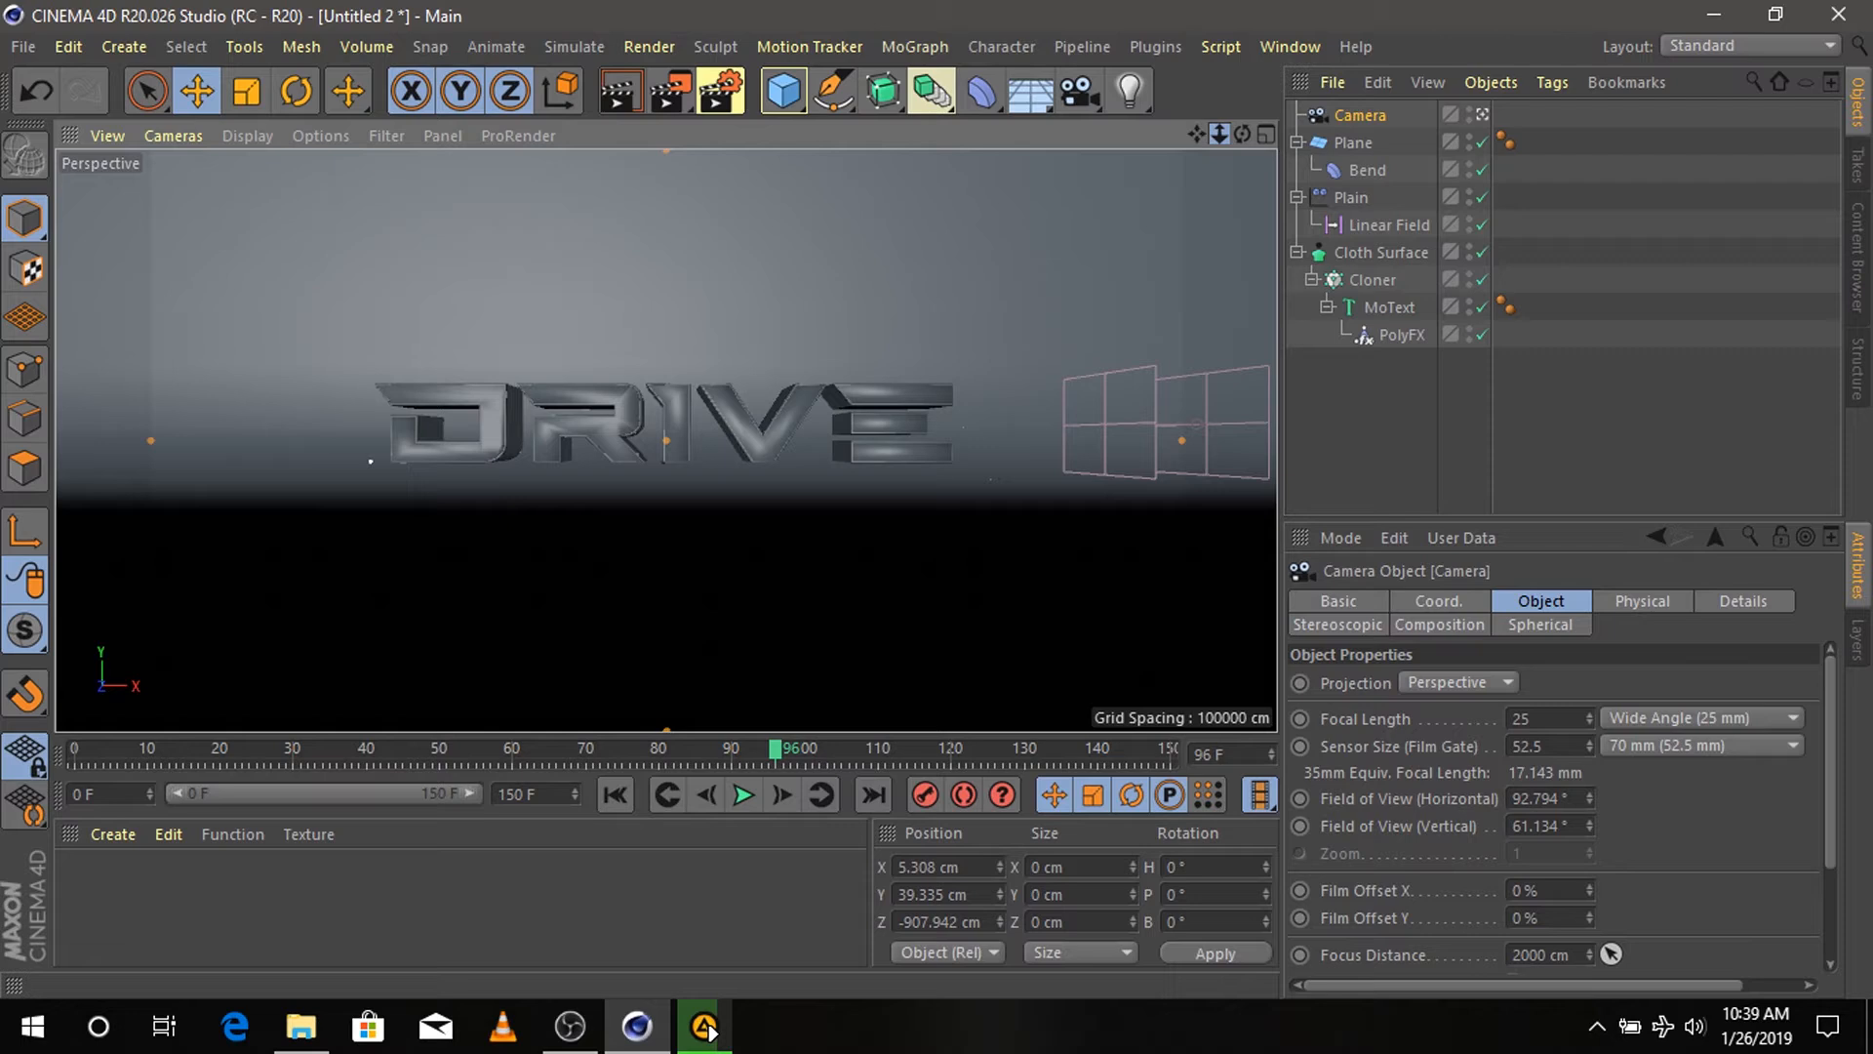
mouse_move(1218, 135)
mouse_down()
mouse_move(1219, 164)
mouse_move(1218, 114)
mouse_move(1219, 156)
mouse_up()
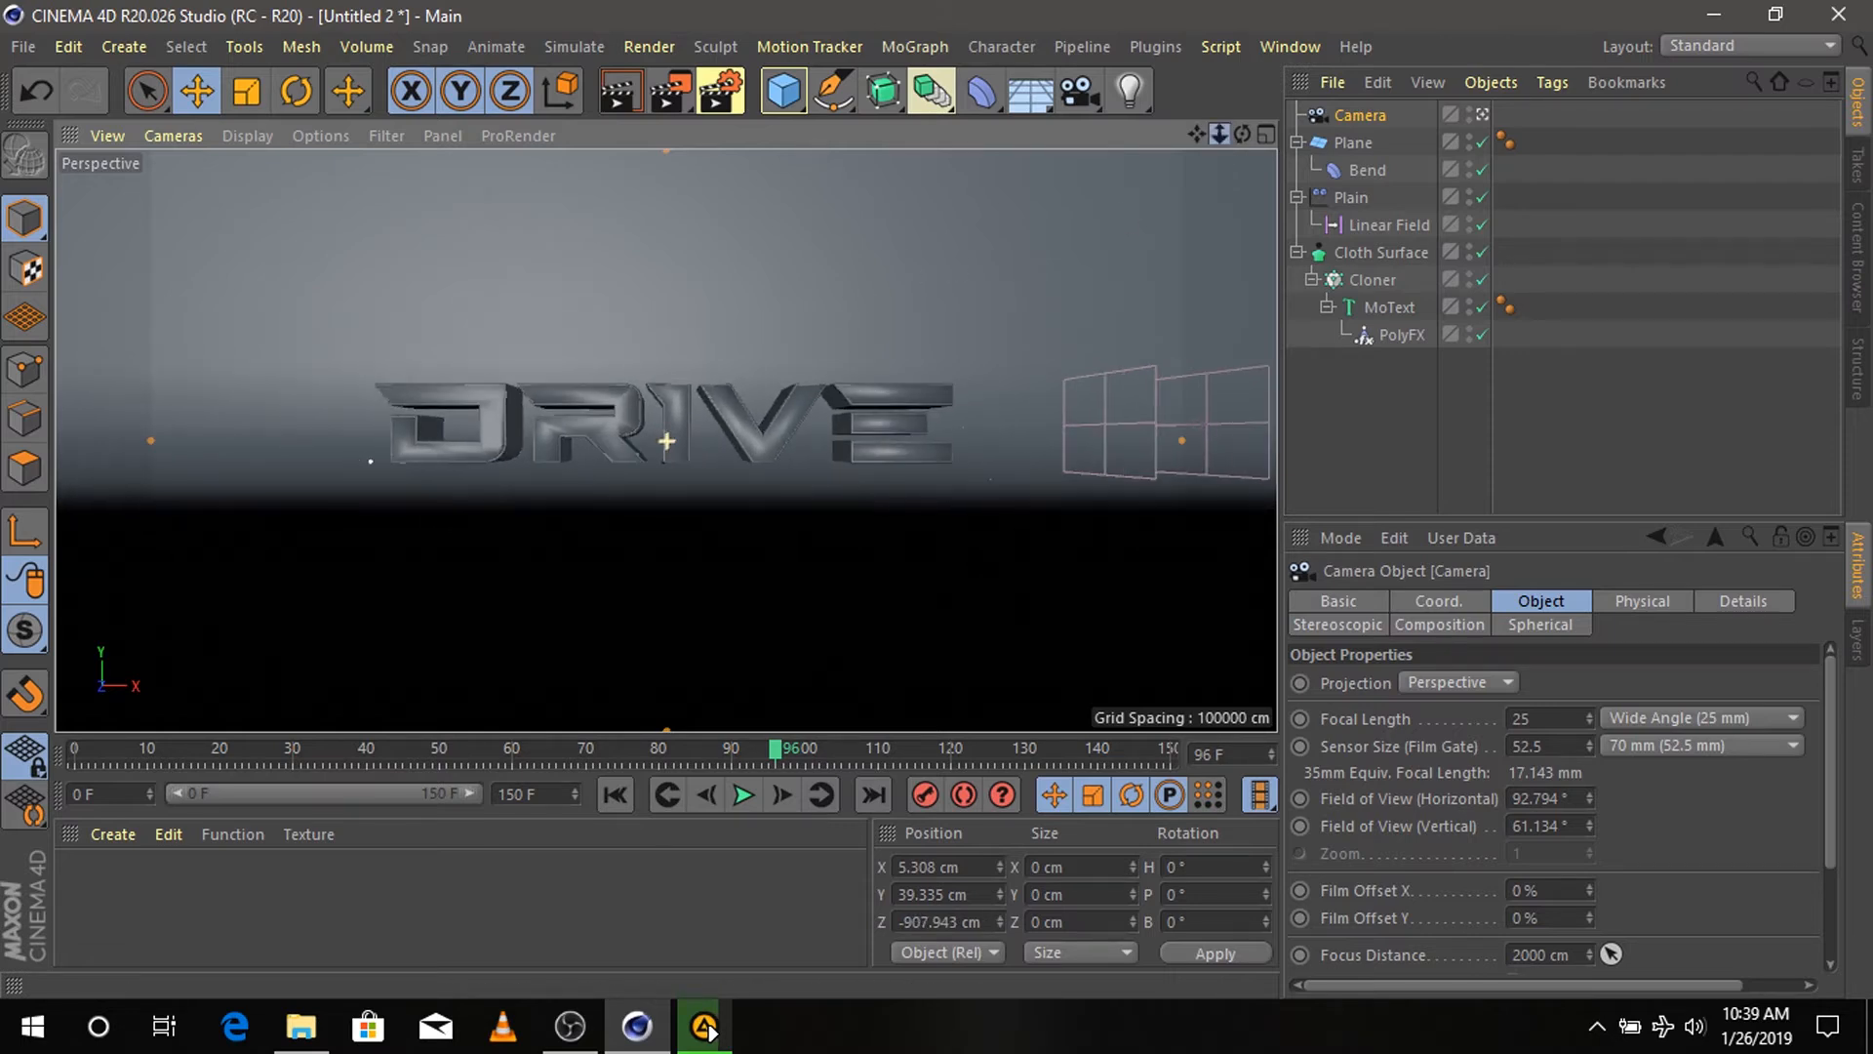
- Keyframe the camera's Z position at frame 150
click(1461, 601)
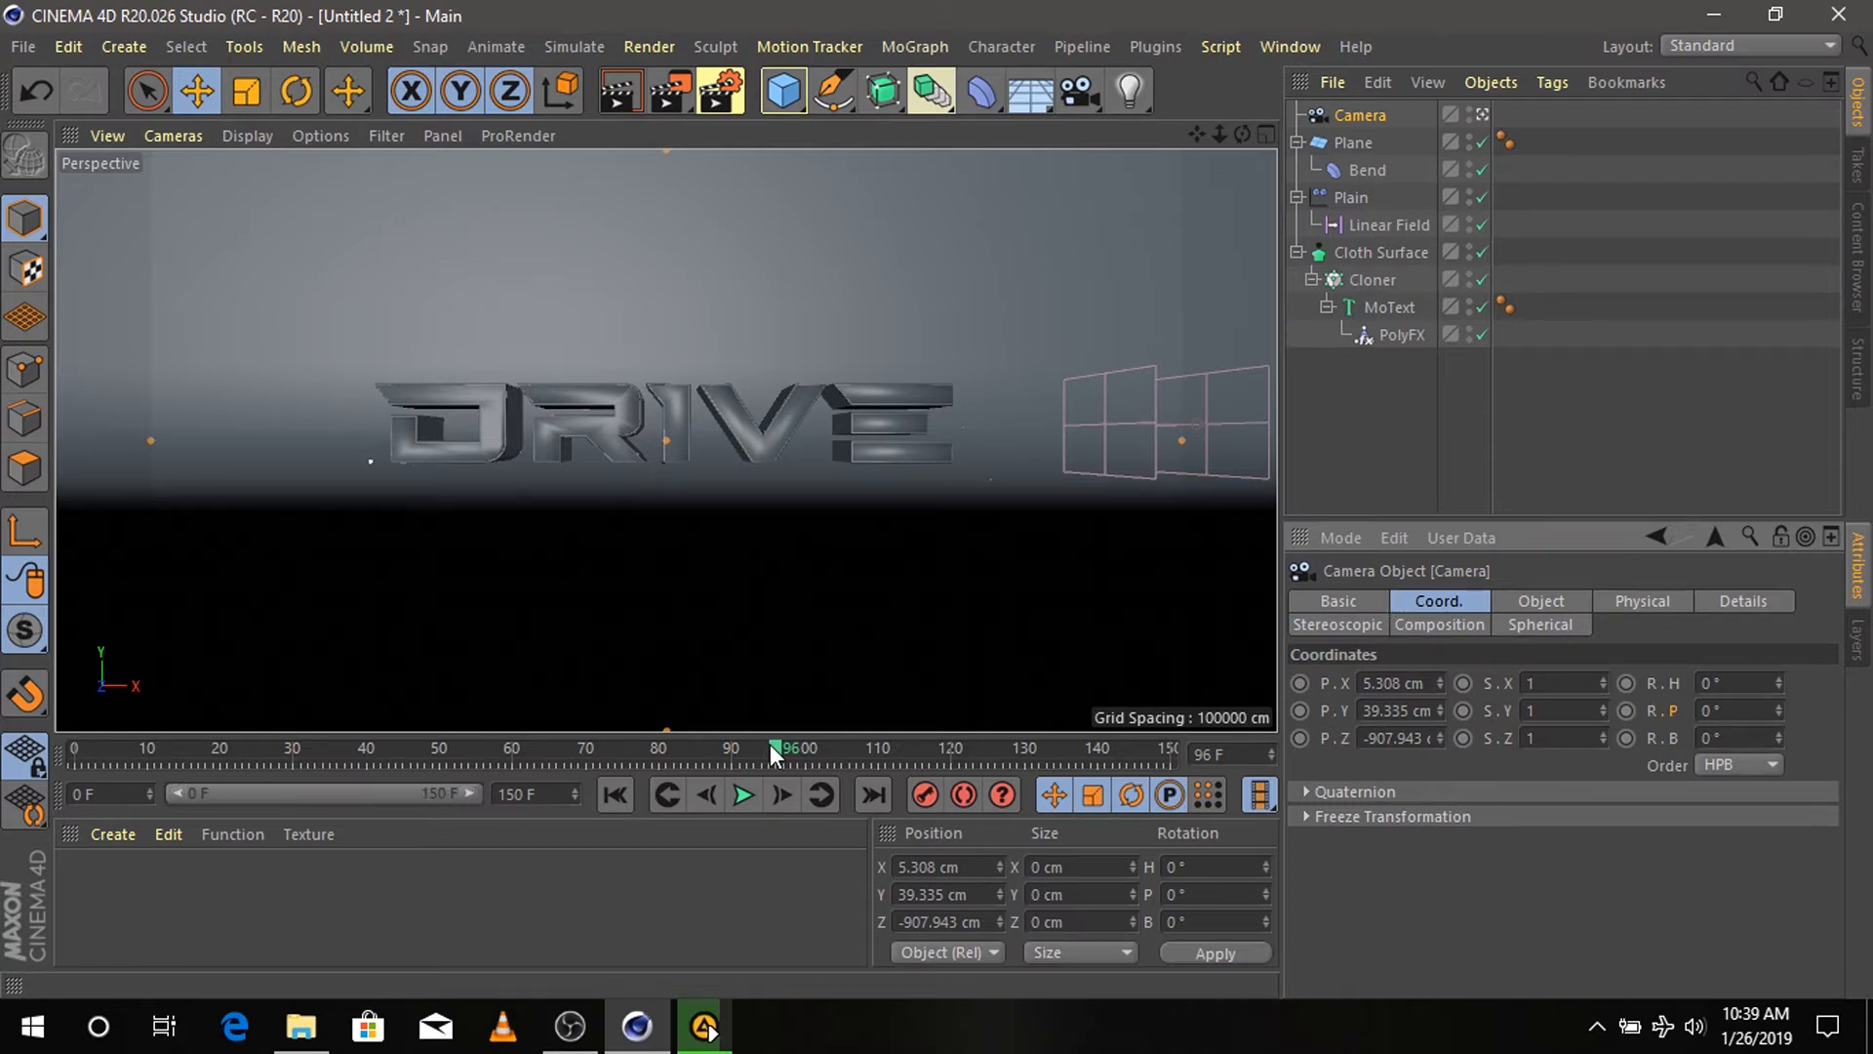
drag(770, 744, 1268, 802)
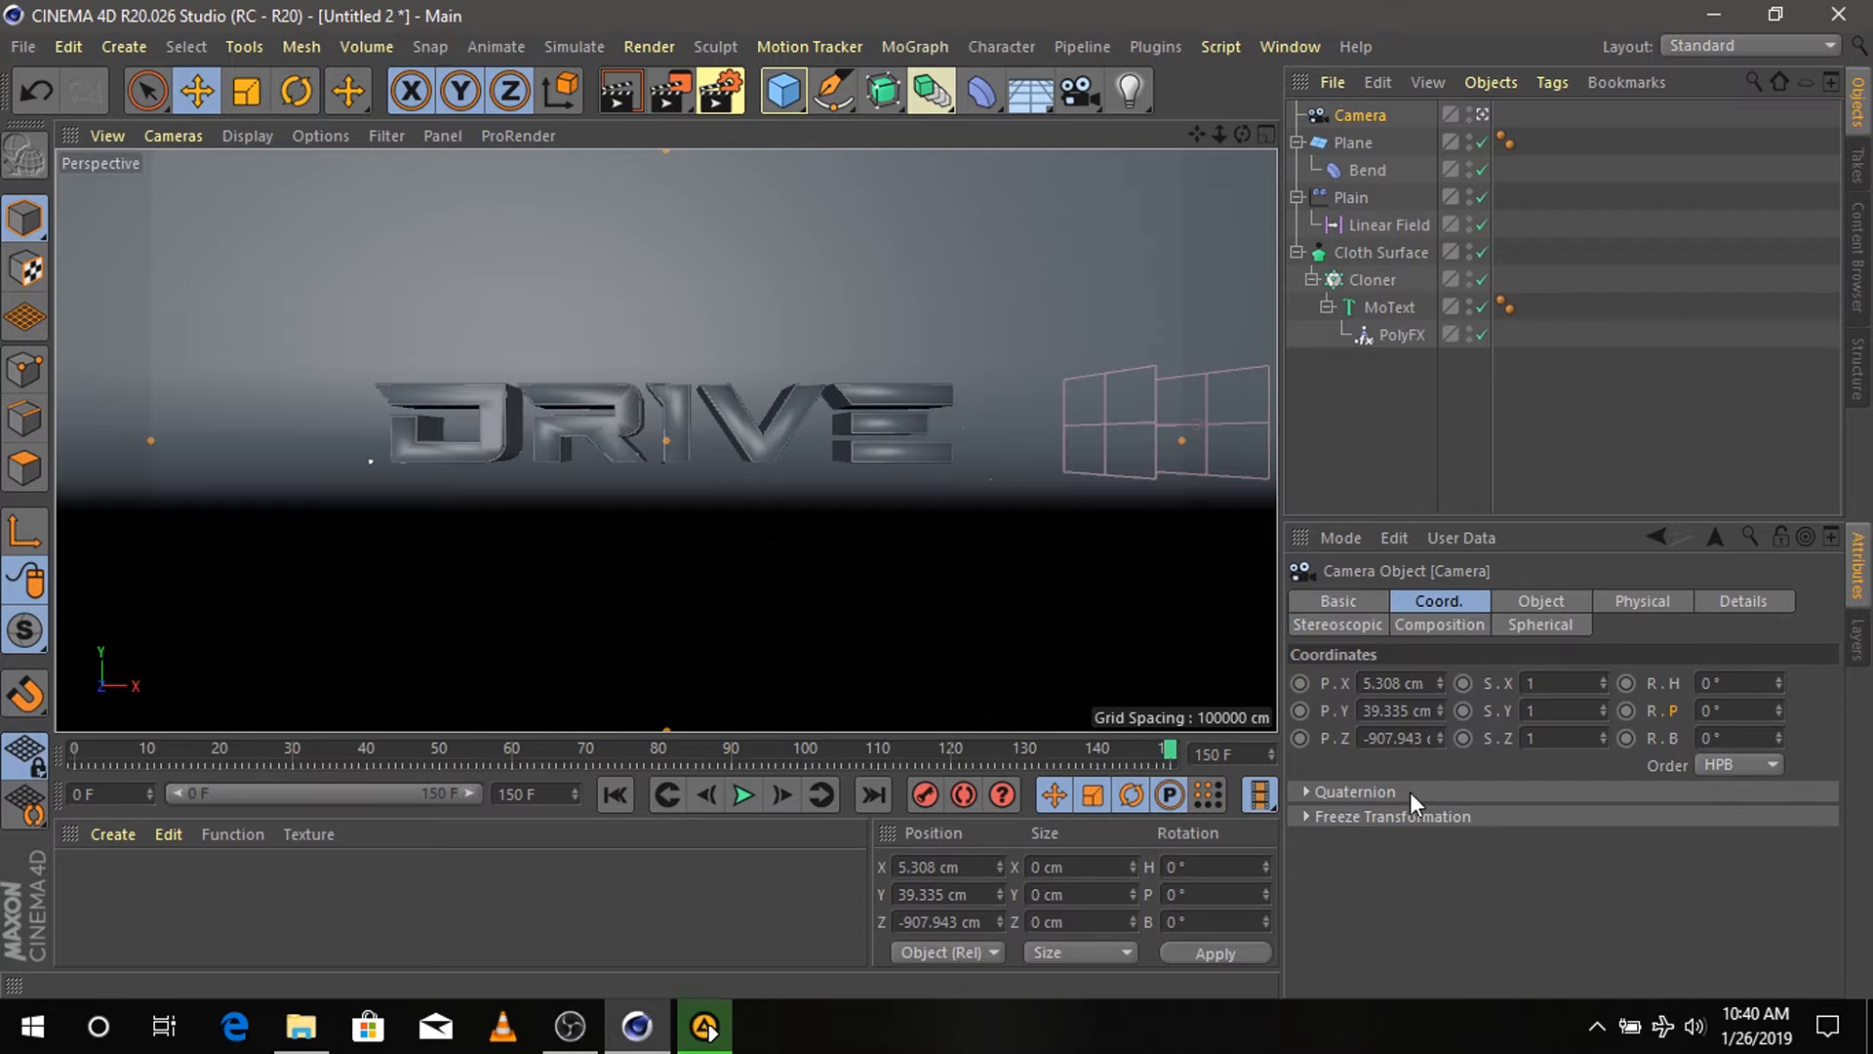
click(1299, 738)
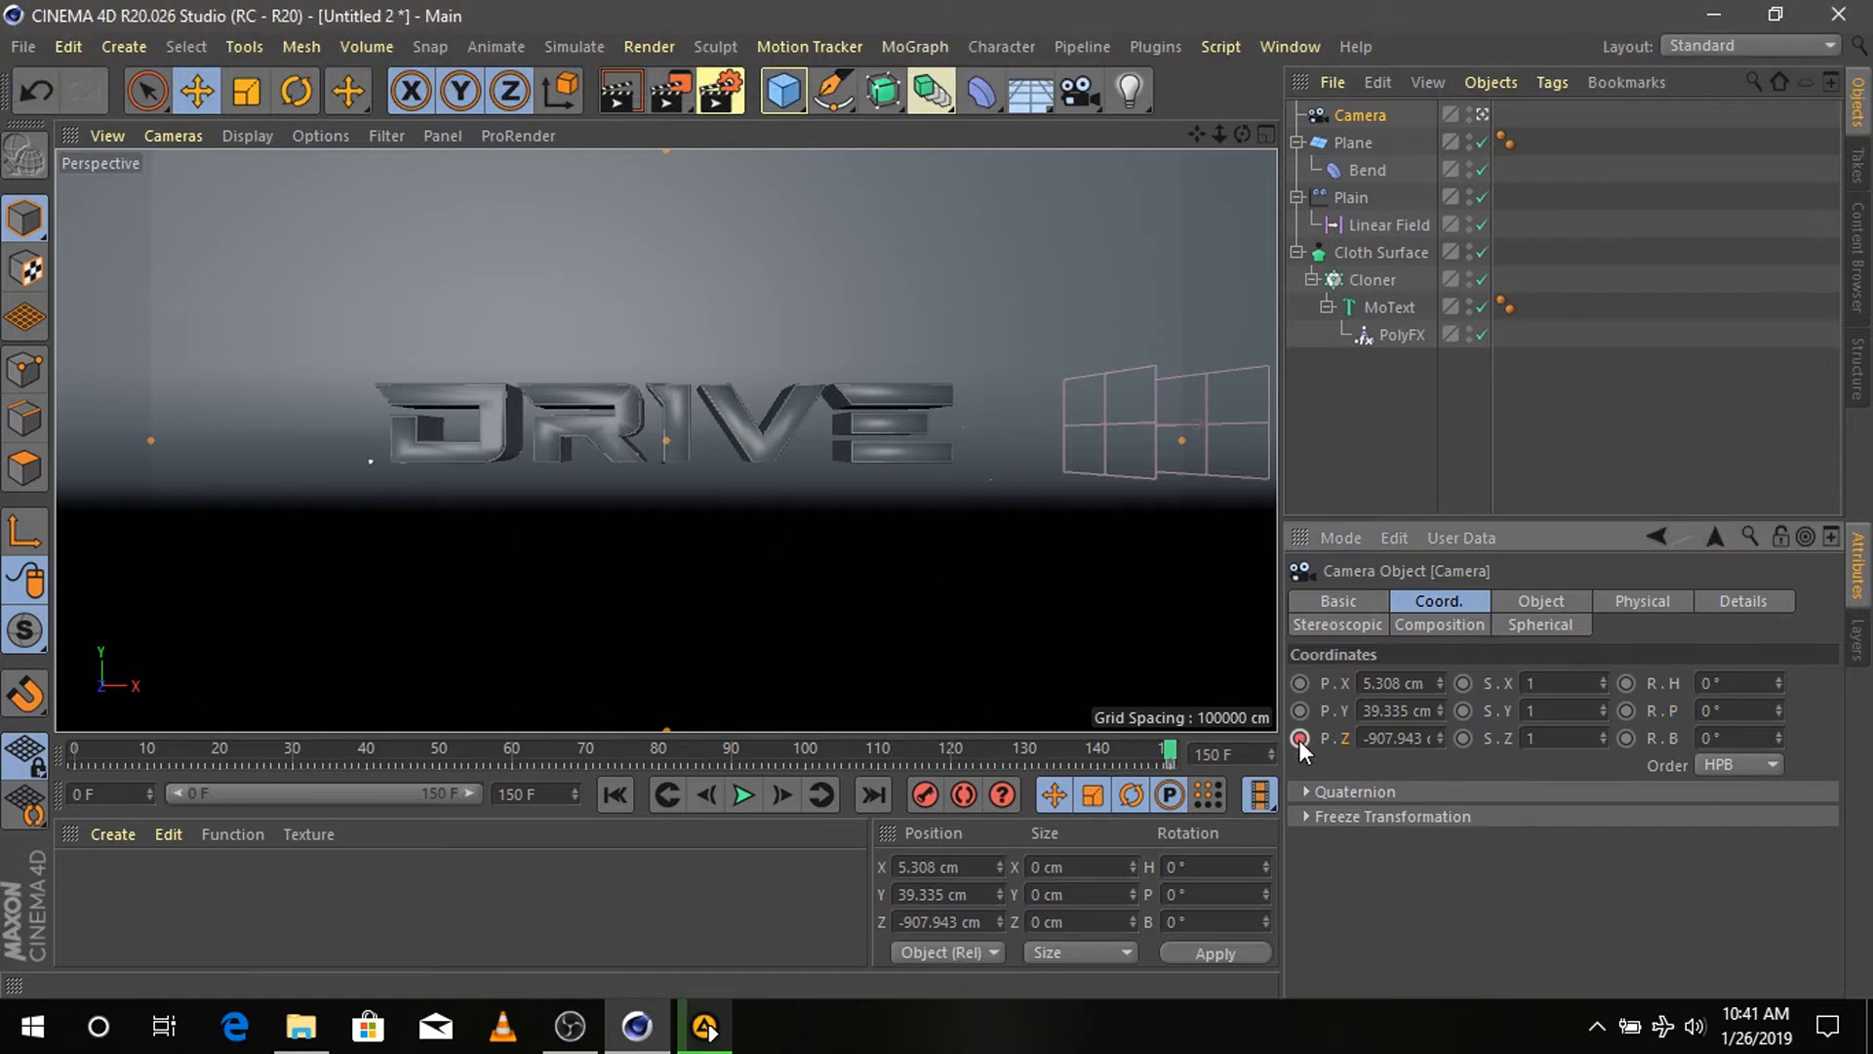
- At frame 0, dolly the camera into the scattered fragments to about Z -142 cm and keyframe its Z position
drag(1175, 745, 80, 788)
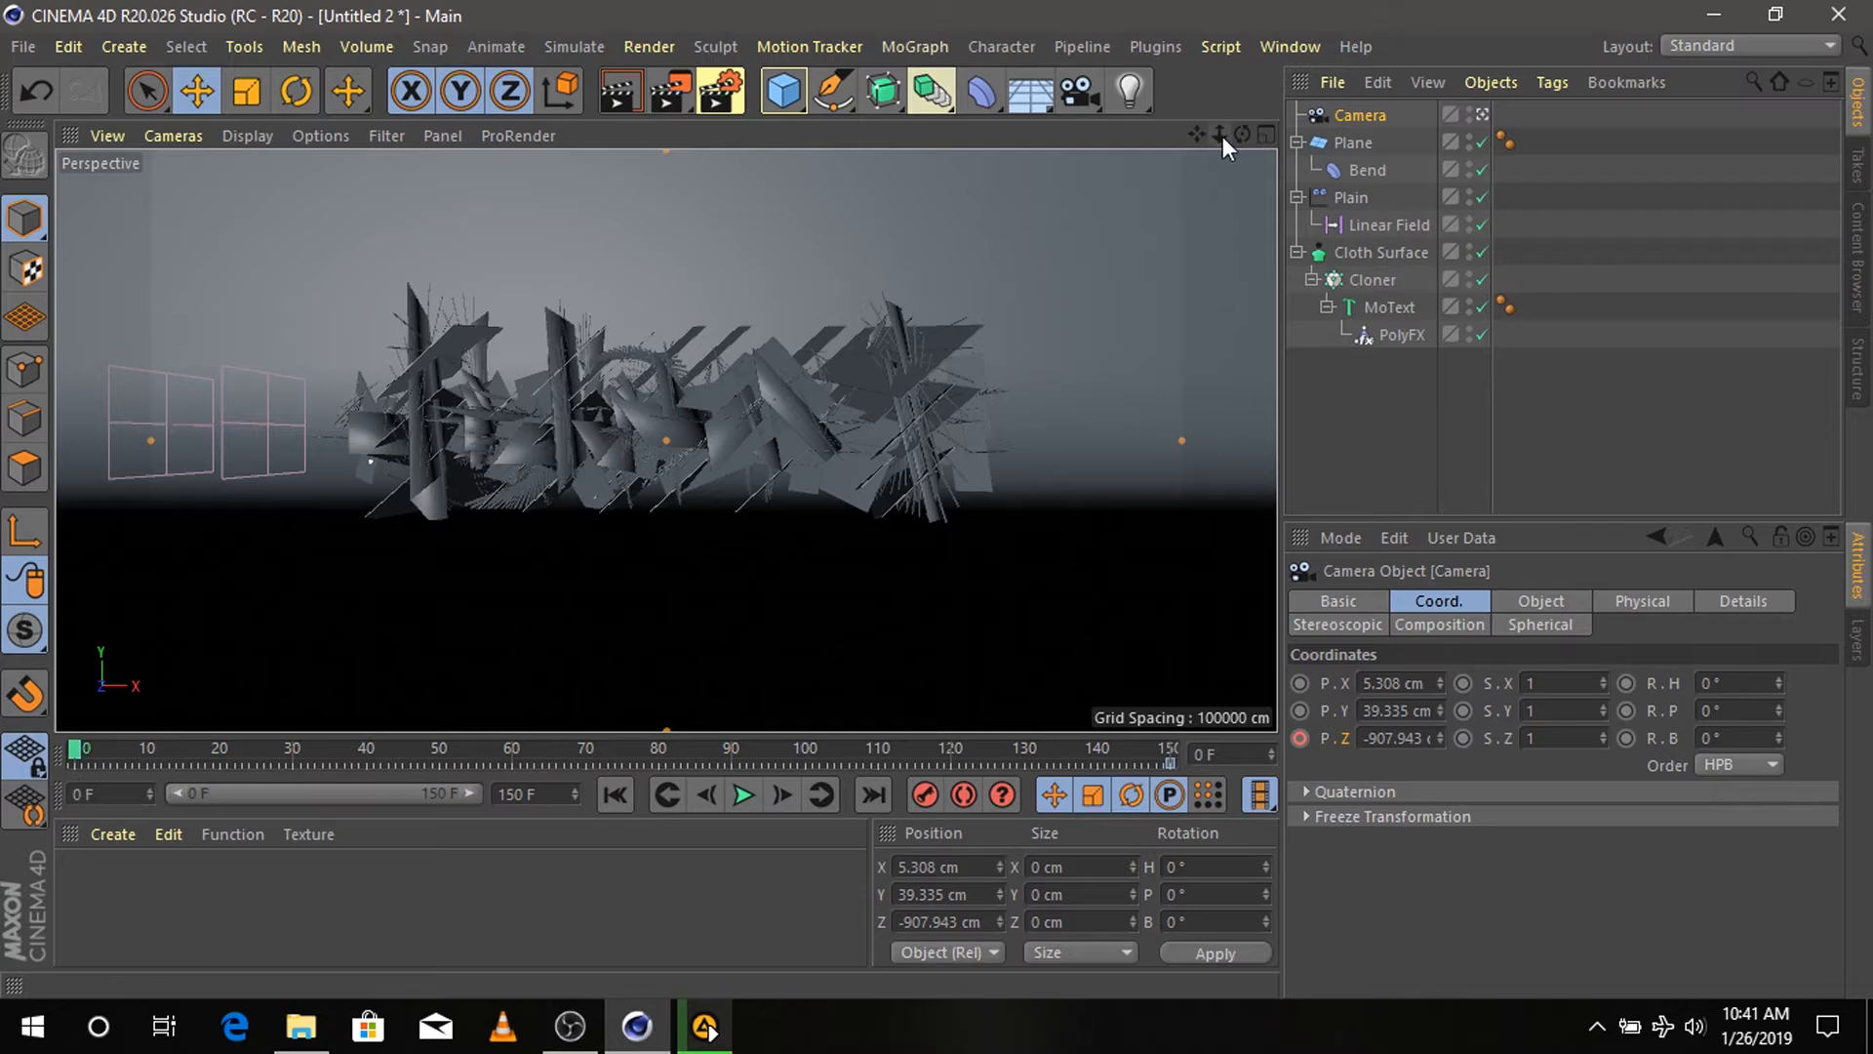
drag(1219, 133, 1543, 134)
drag(1220, 133, 1254, 133)
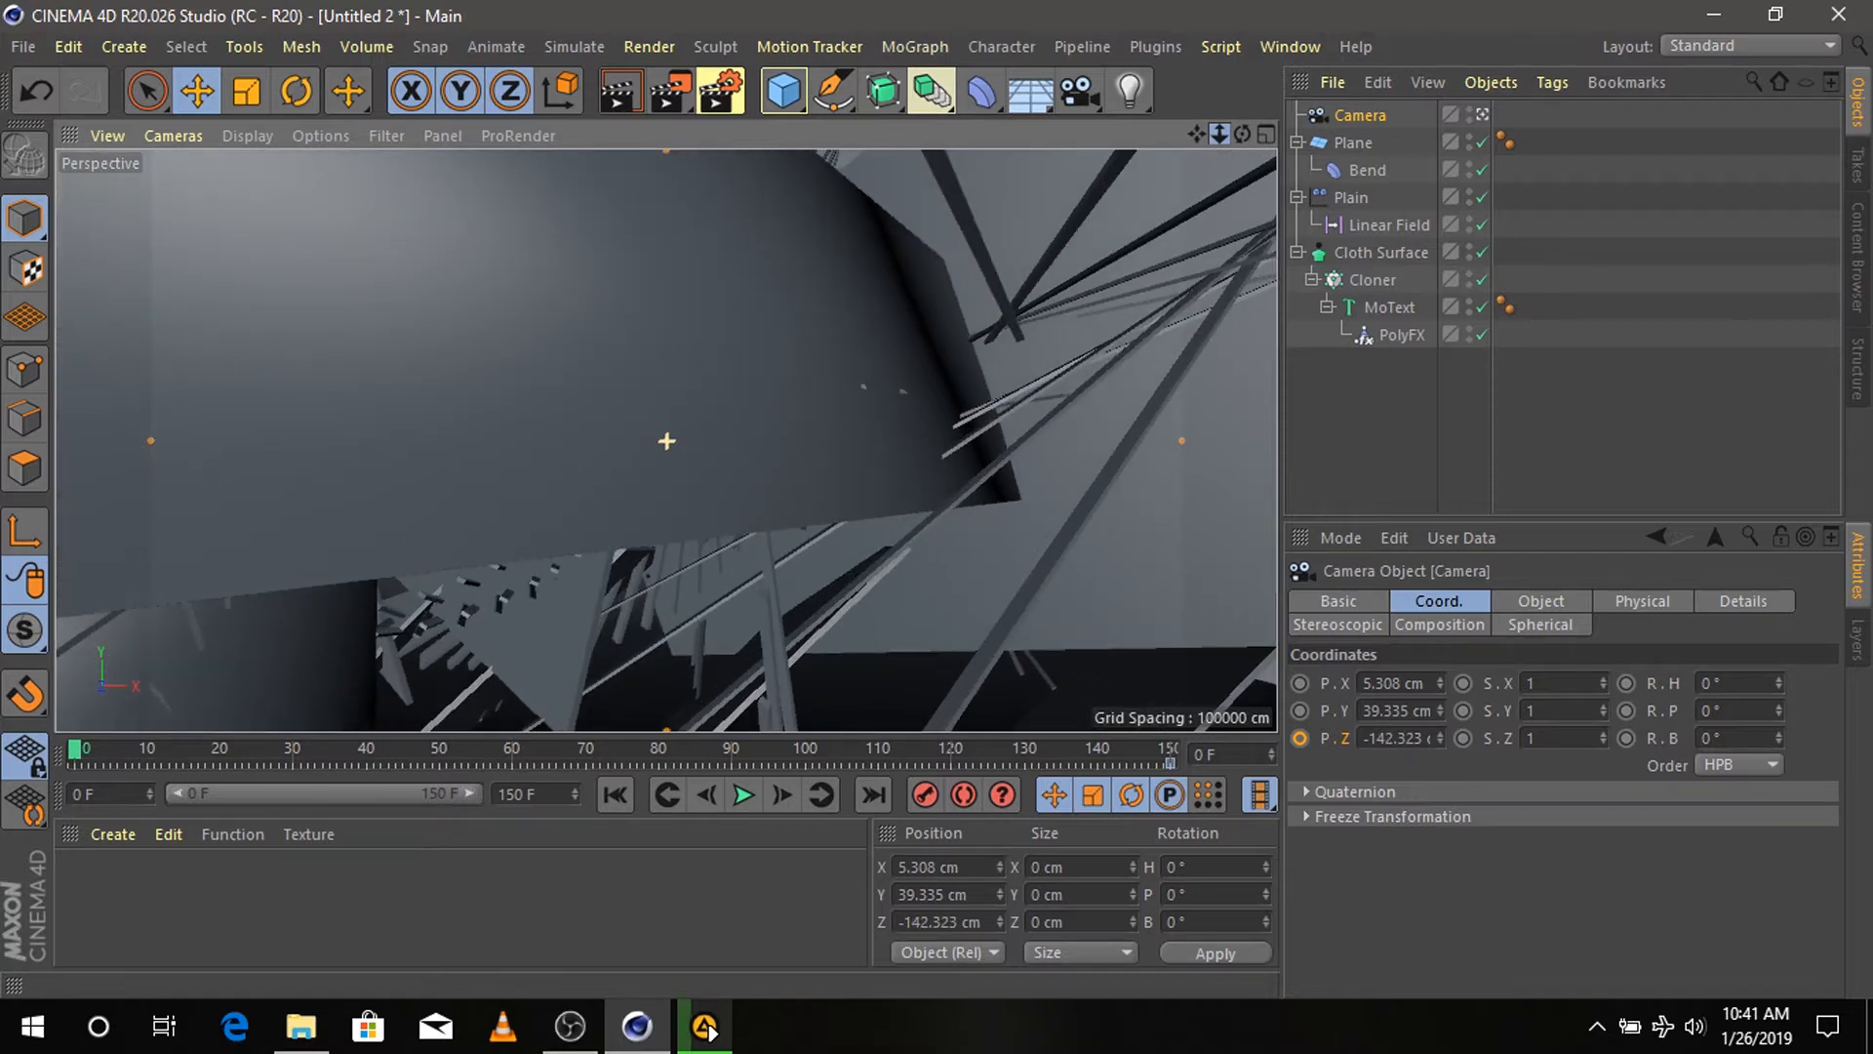
click(1298, 738)
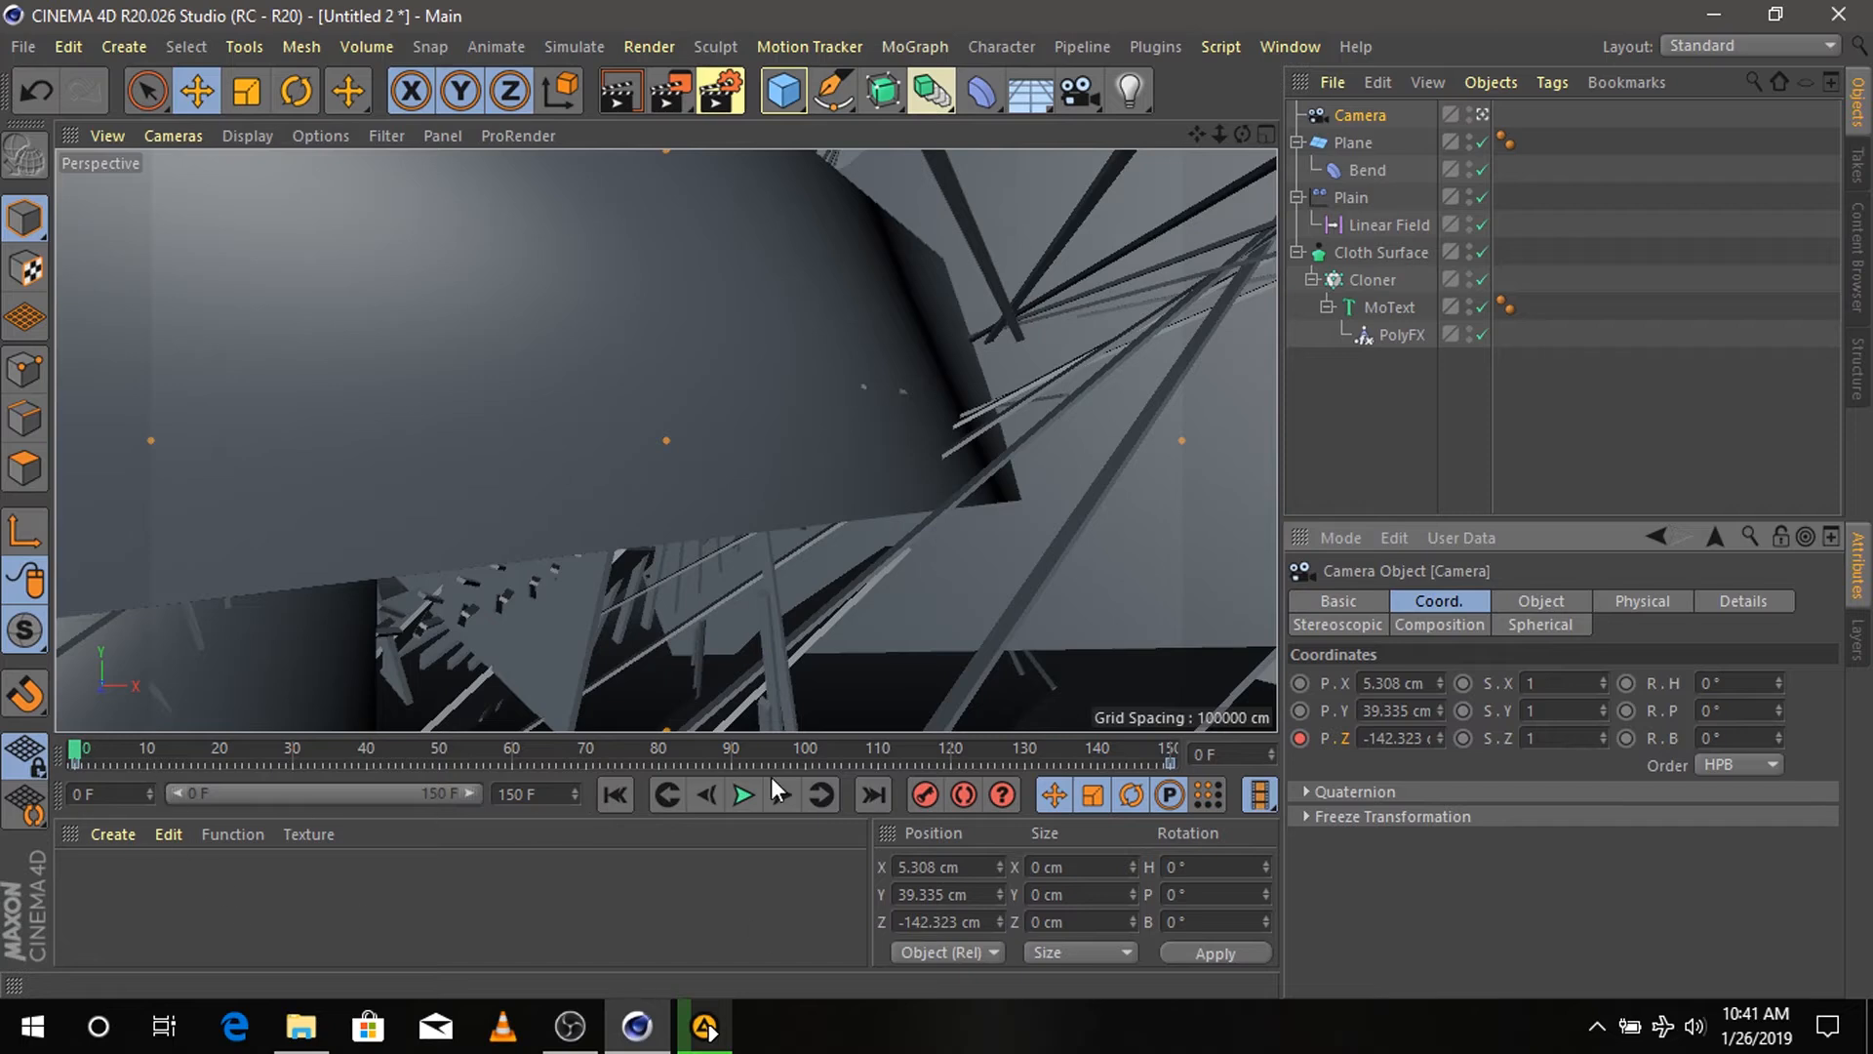
- Play back the camera pull-out, stop it and scrub to frame 95 to check the movement
click(742, 795)
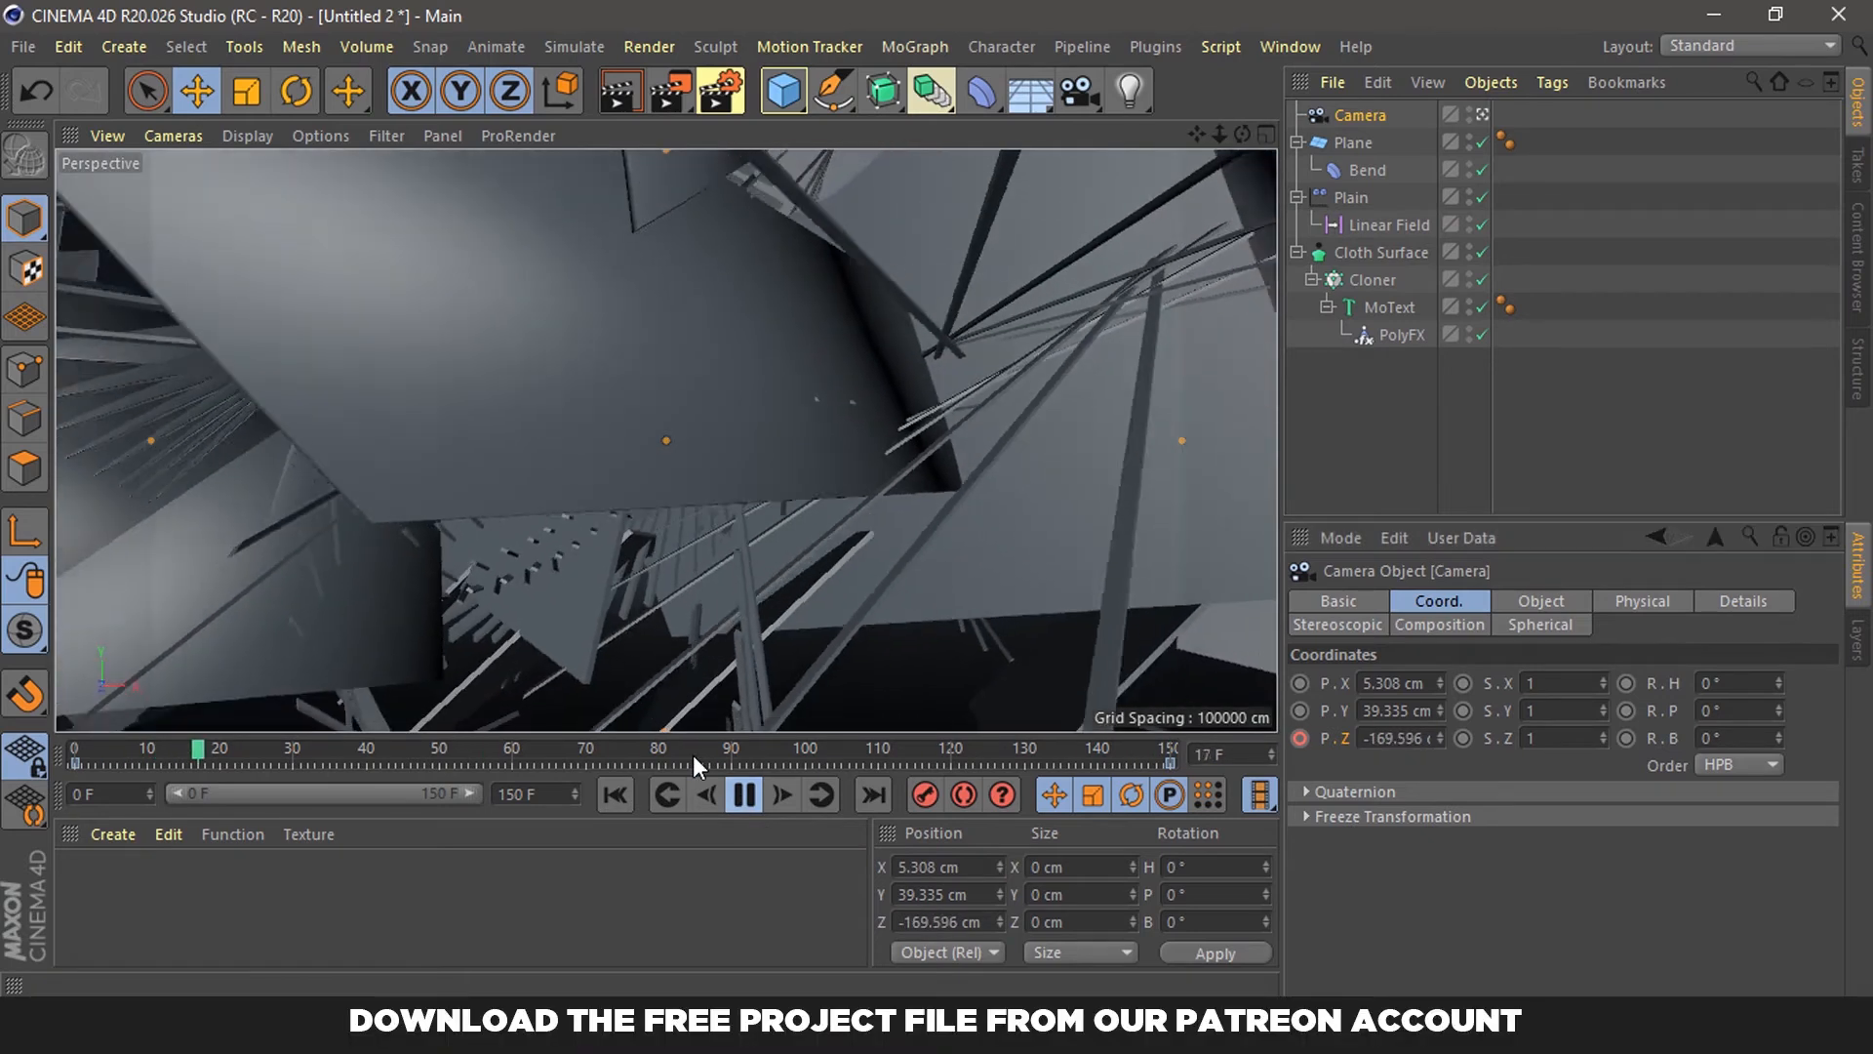
drag(693, 753, 1164, 723)
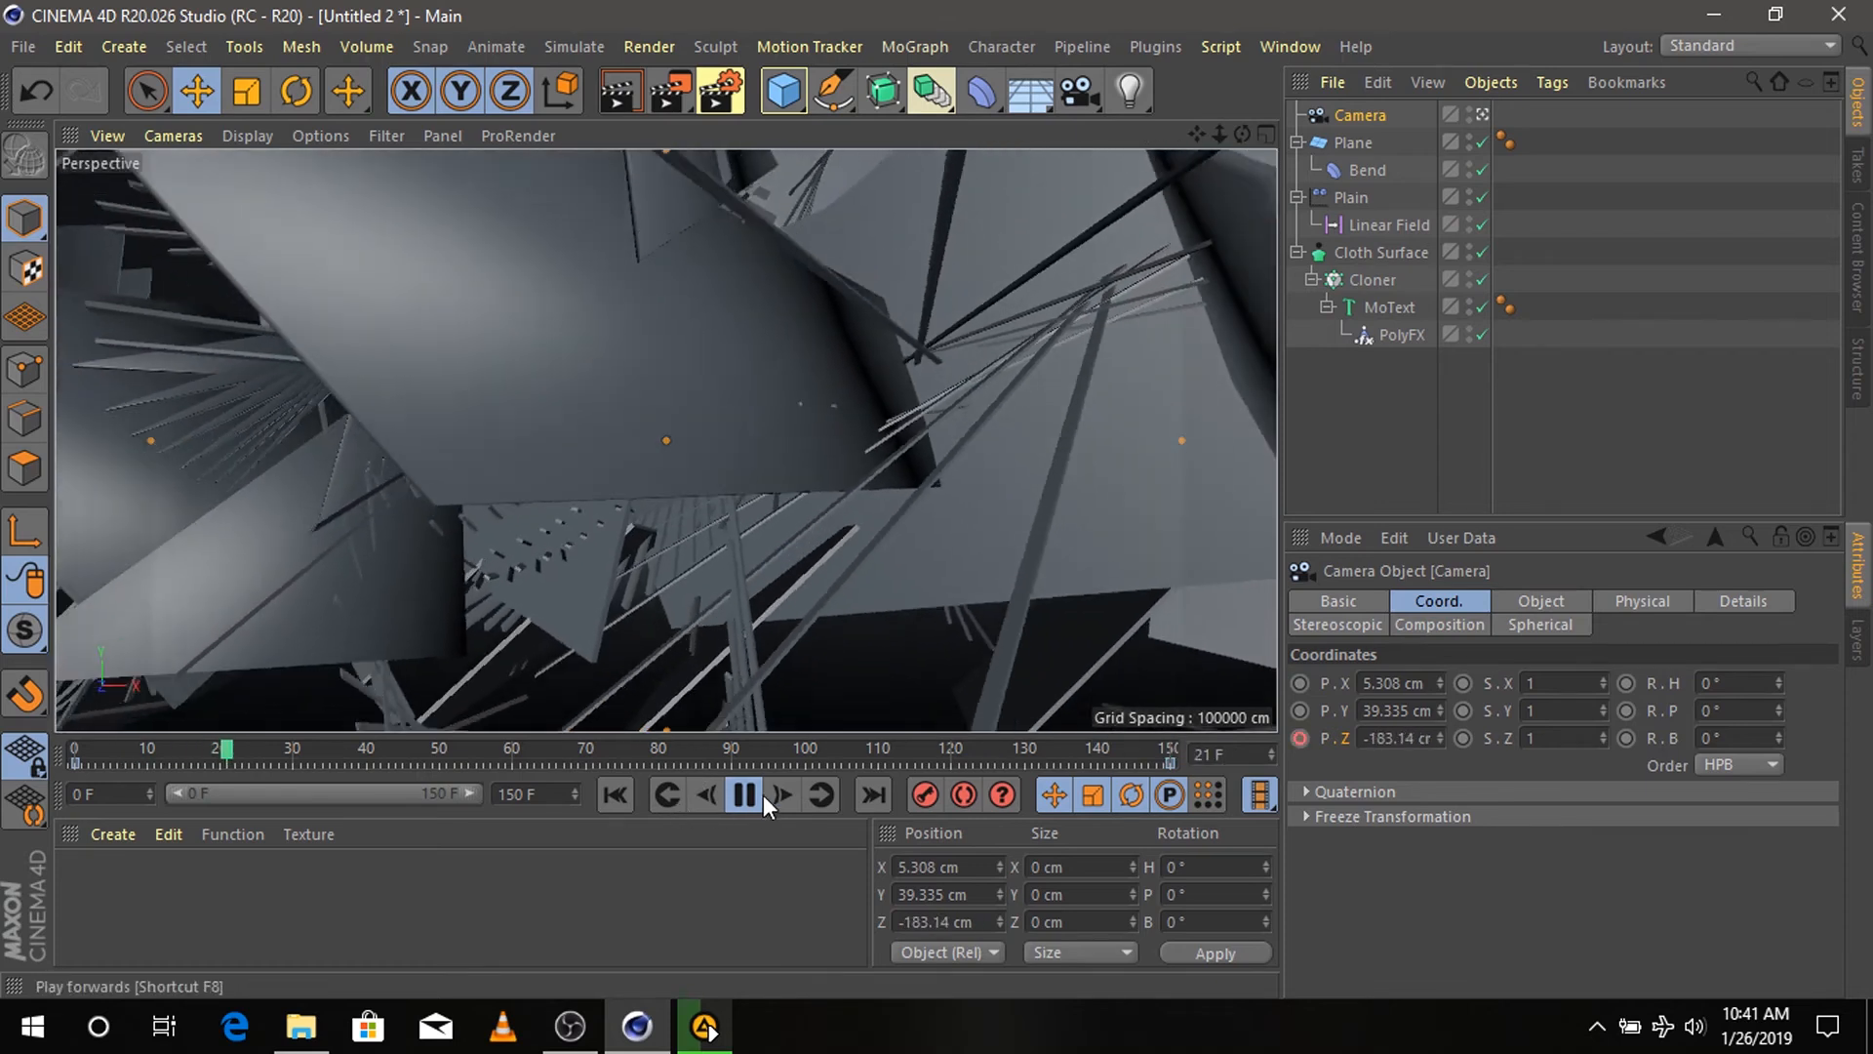
click(742, 798)
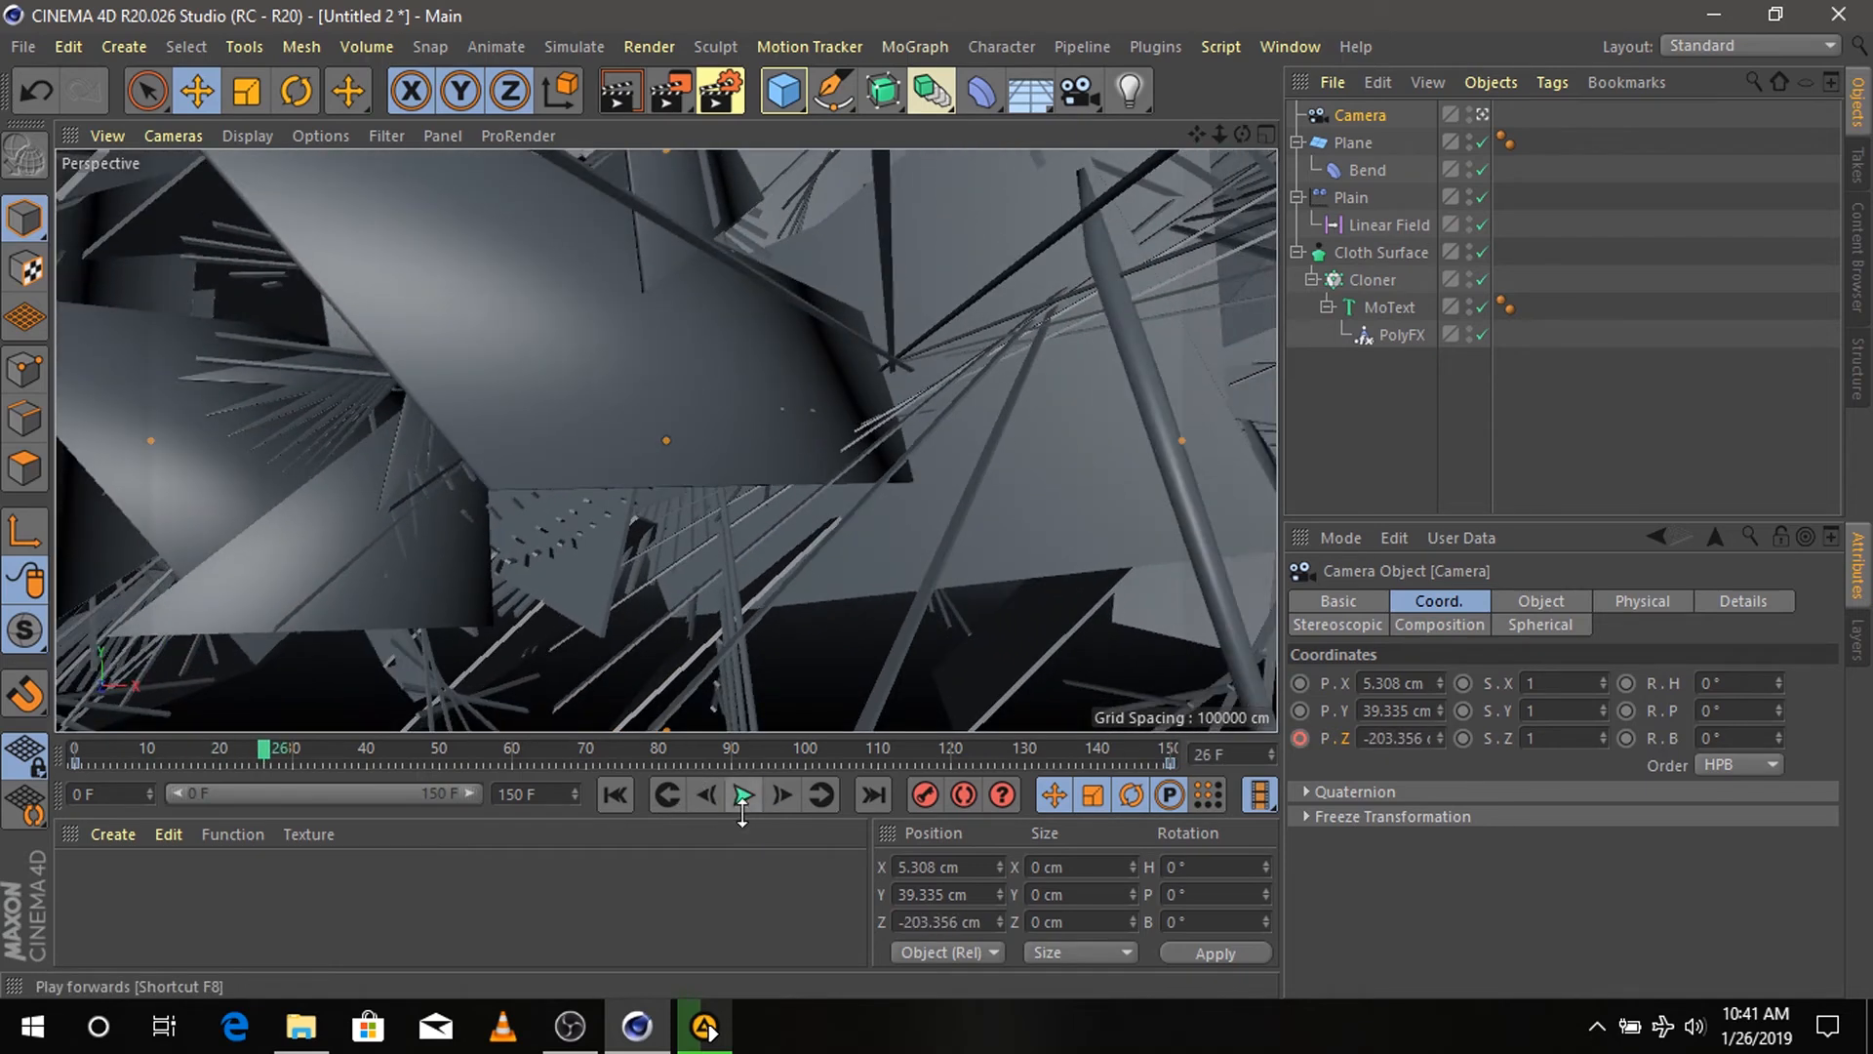
drag(251, 764, 769, 748)
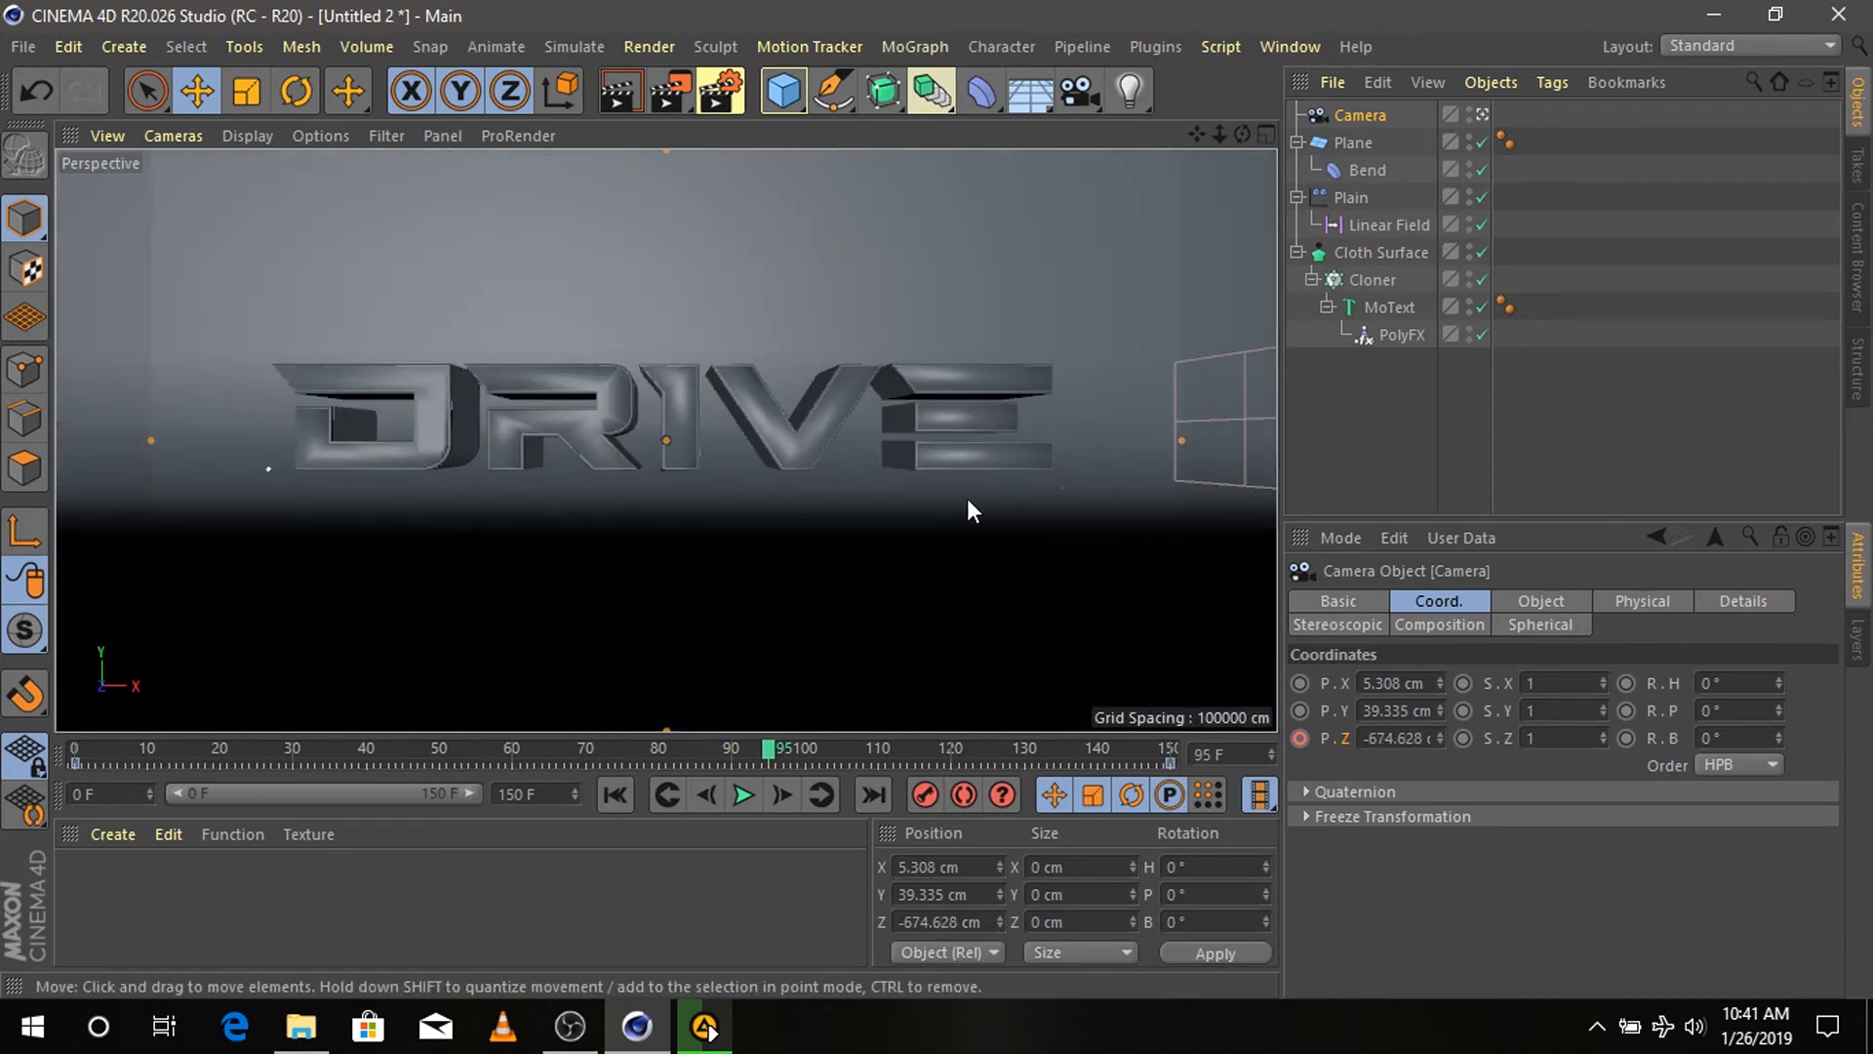
- Open the Timeline in F-Curve mode, enlarge it to full size and bring the camera's whole Z curve into view
click(1301, 39)
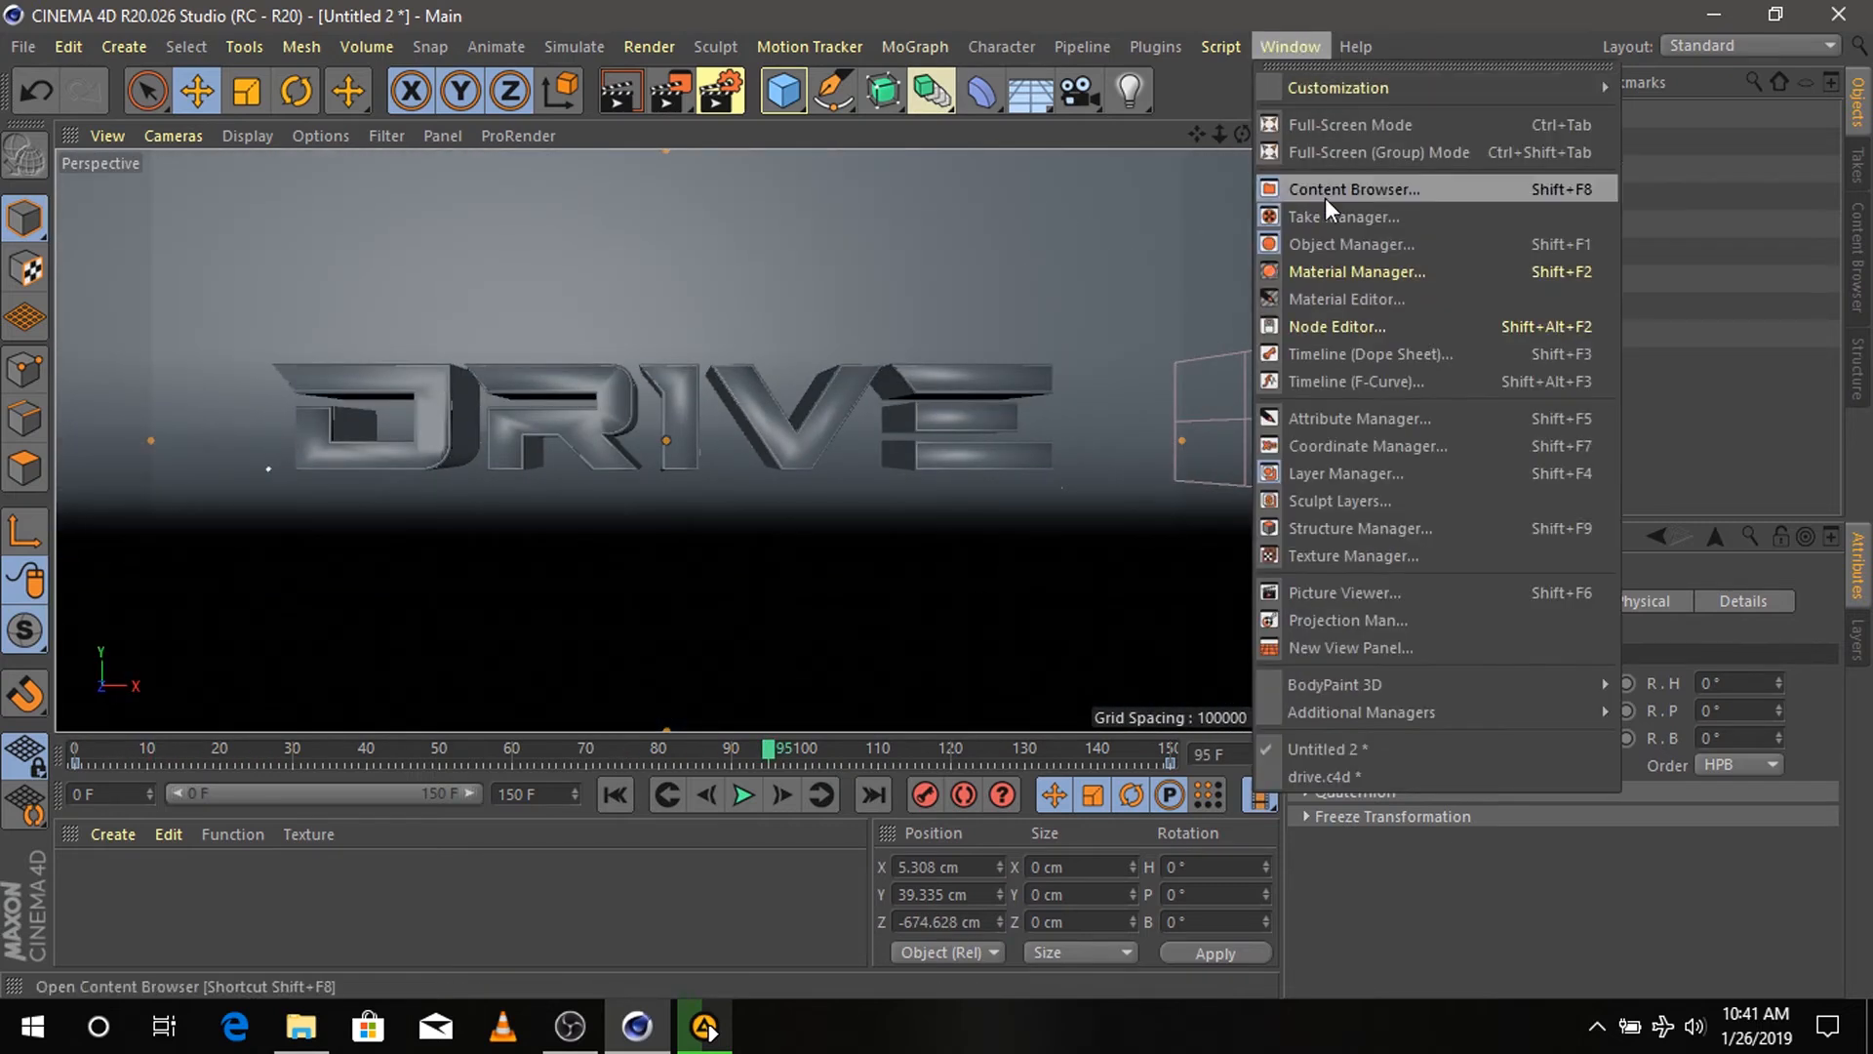
click(1405, 382)
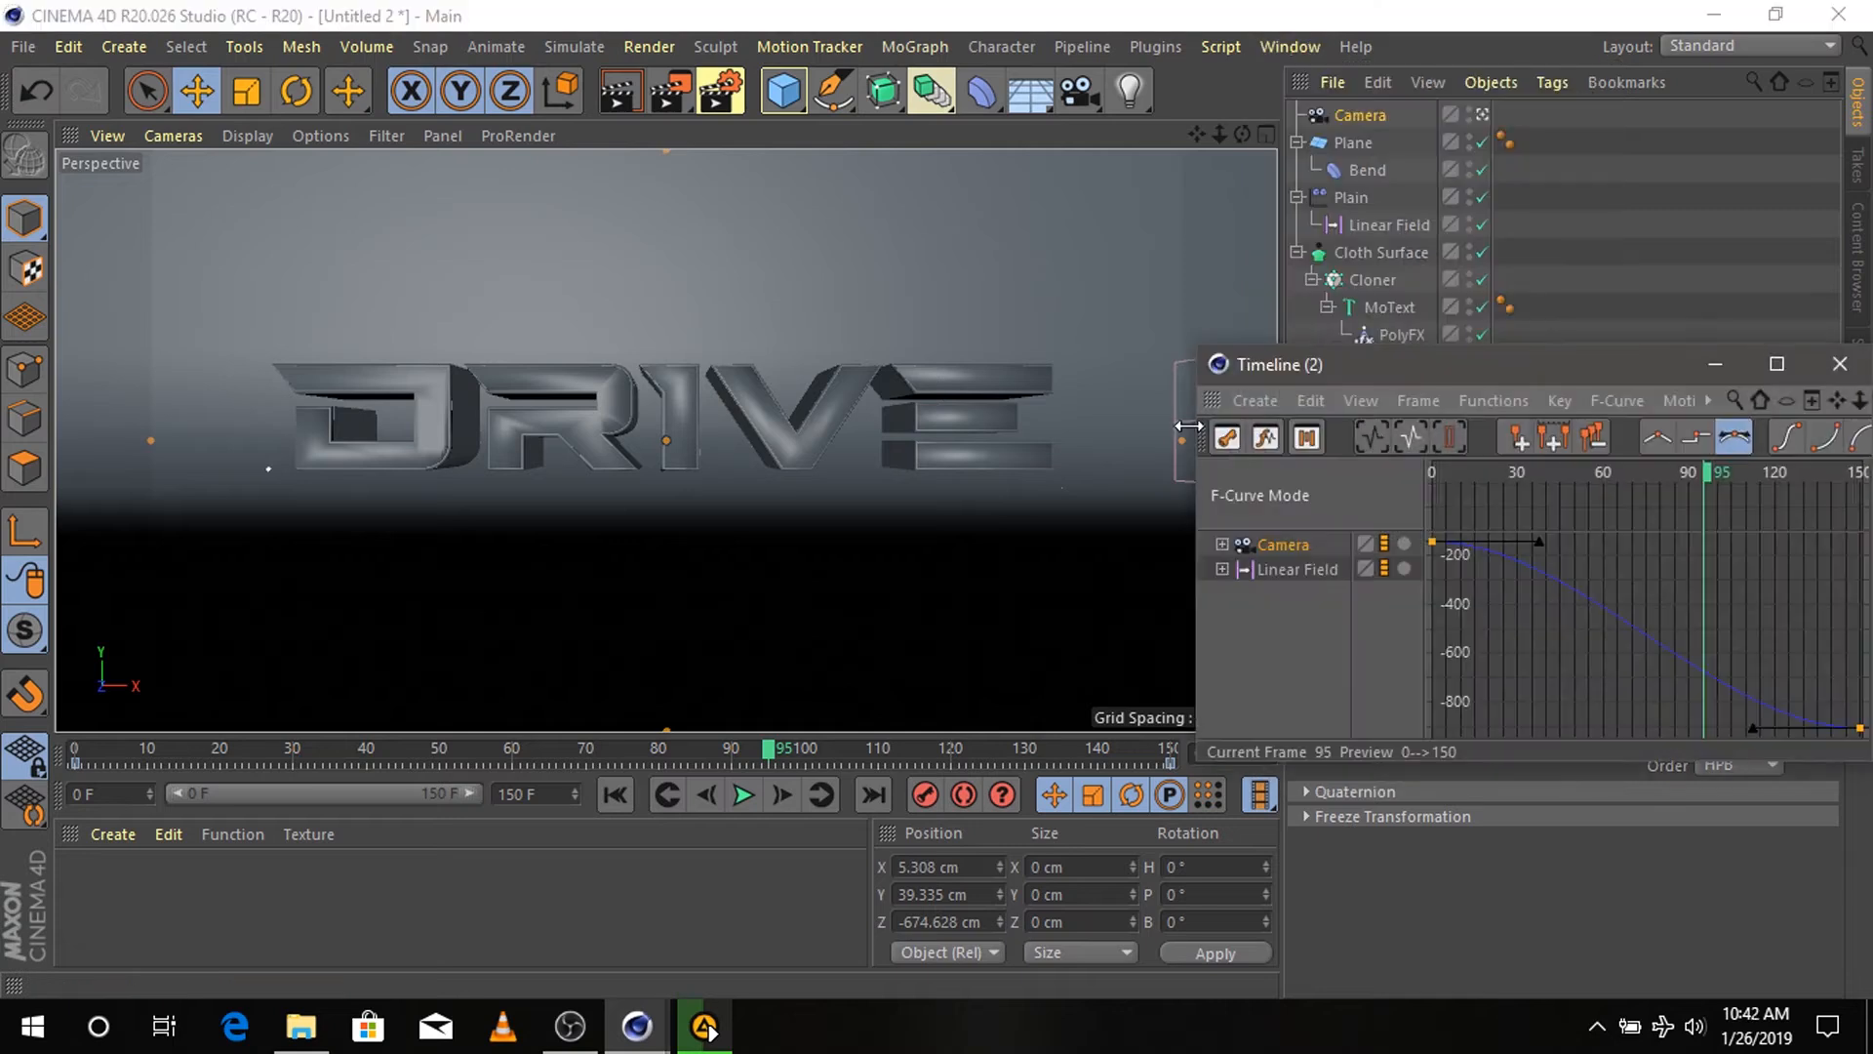
drag(1393, 366, 824, 214)
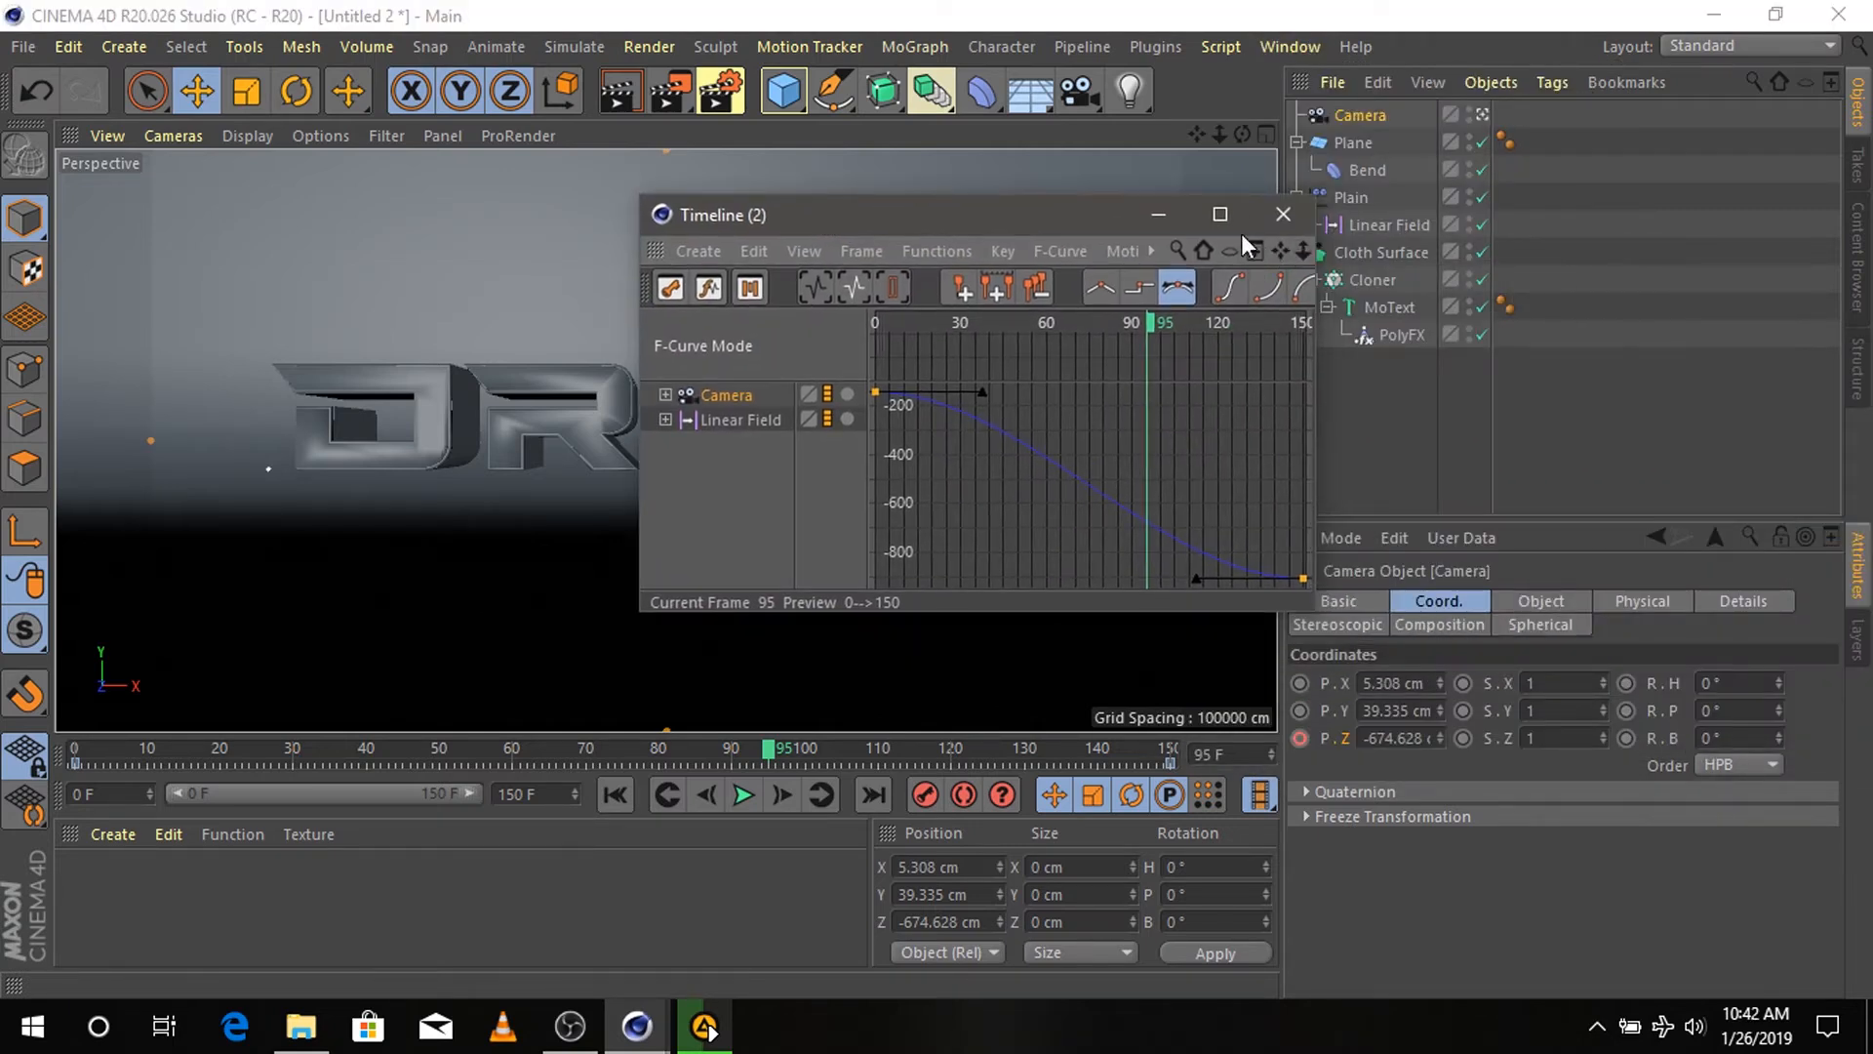
click(1223, 211)
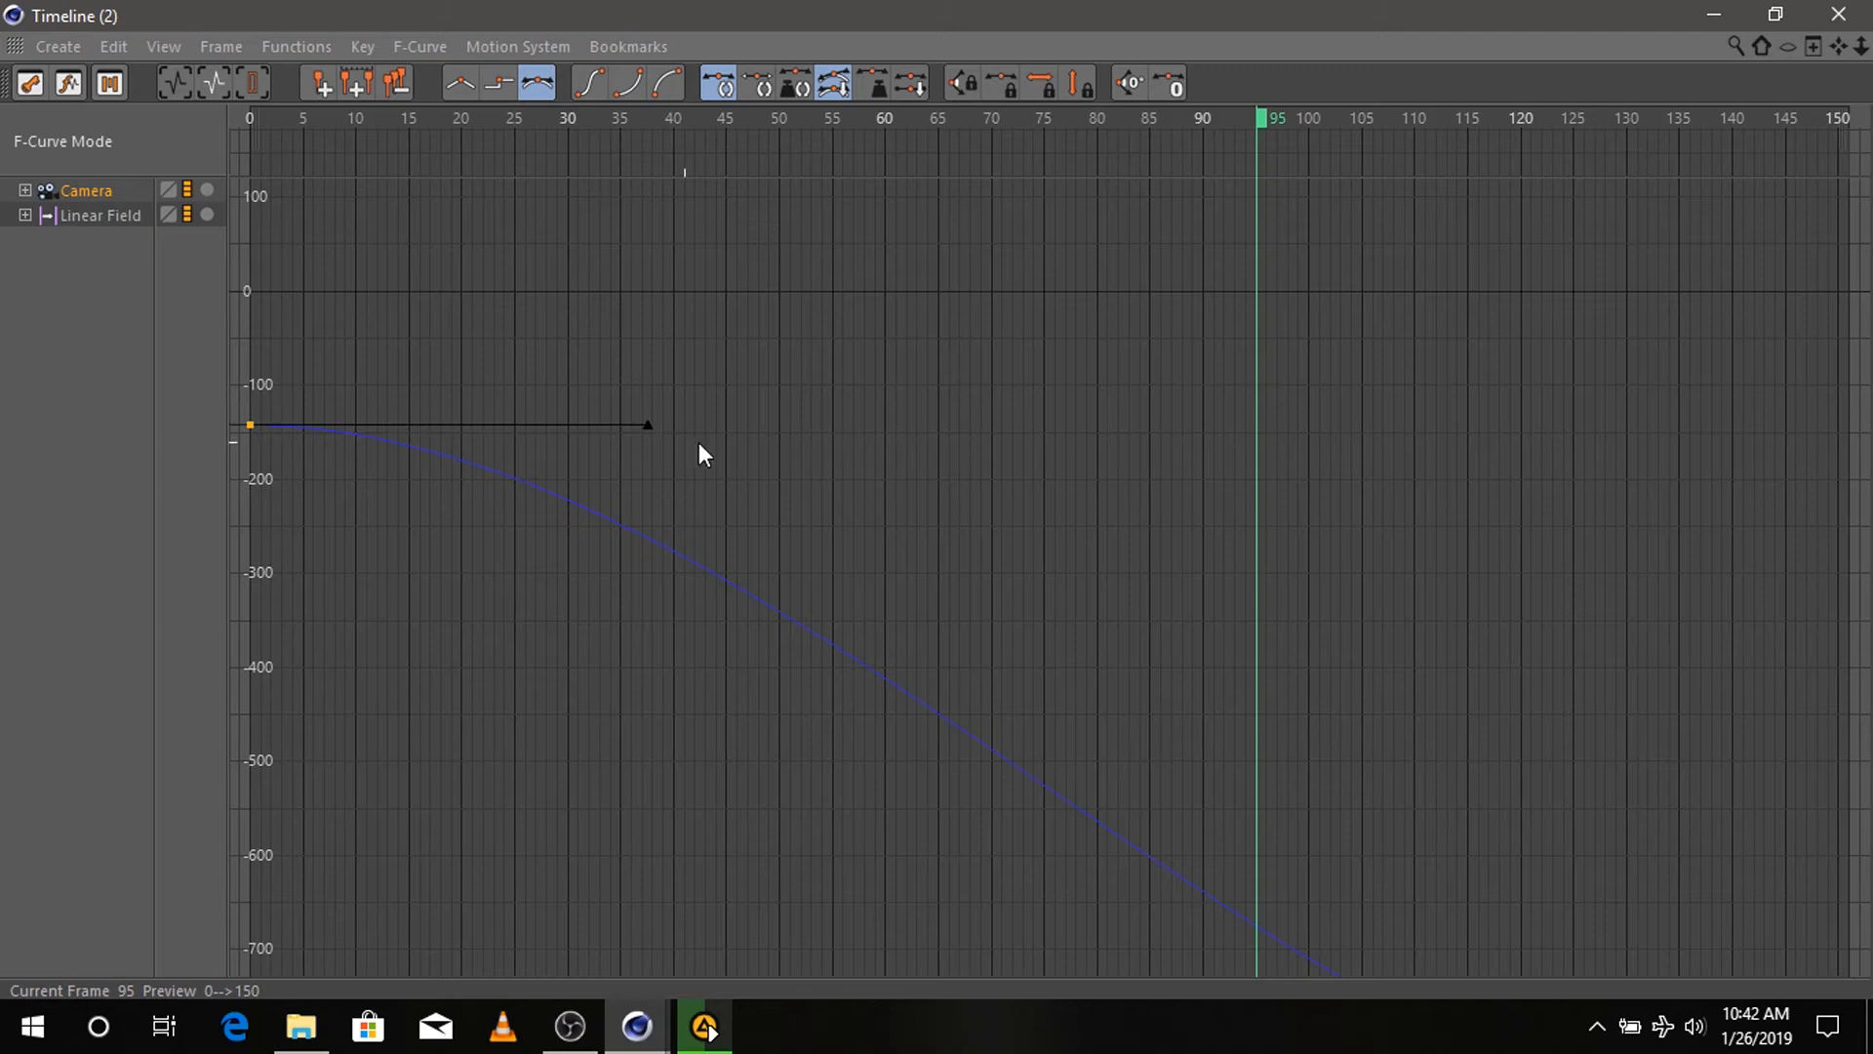
ctrl+scroll(1176, 635, down, 5)
- Adjust the tangents of the camera's Z curve, leaving them nearly flat with handles at about frames 36 and 114
click(648, 578)
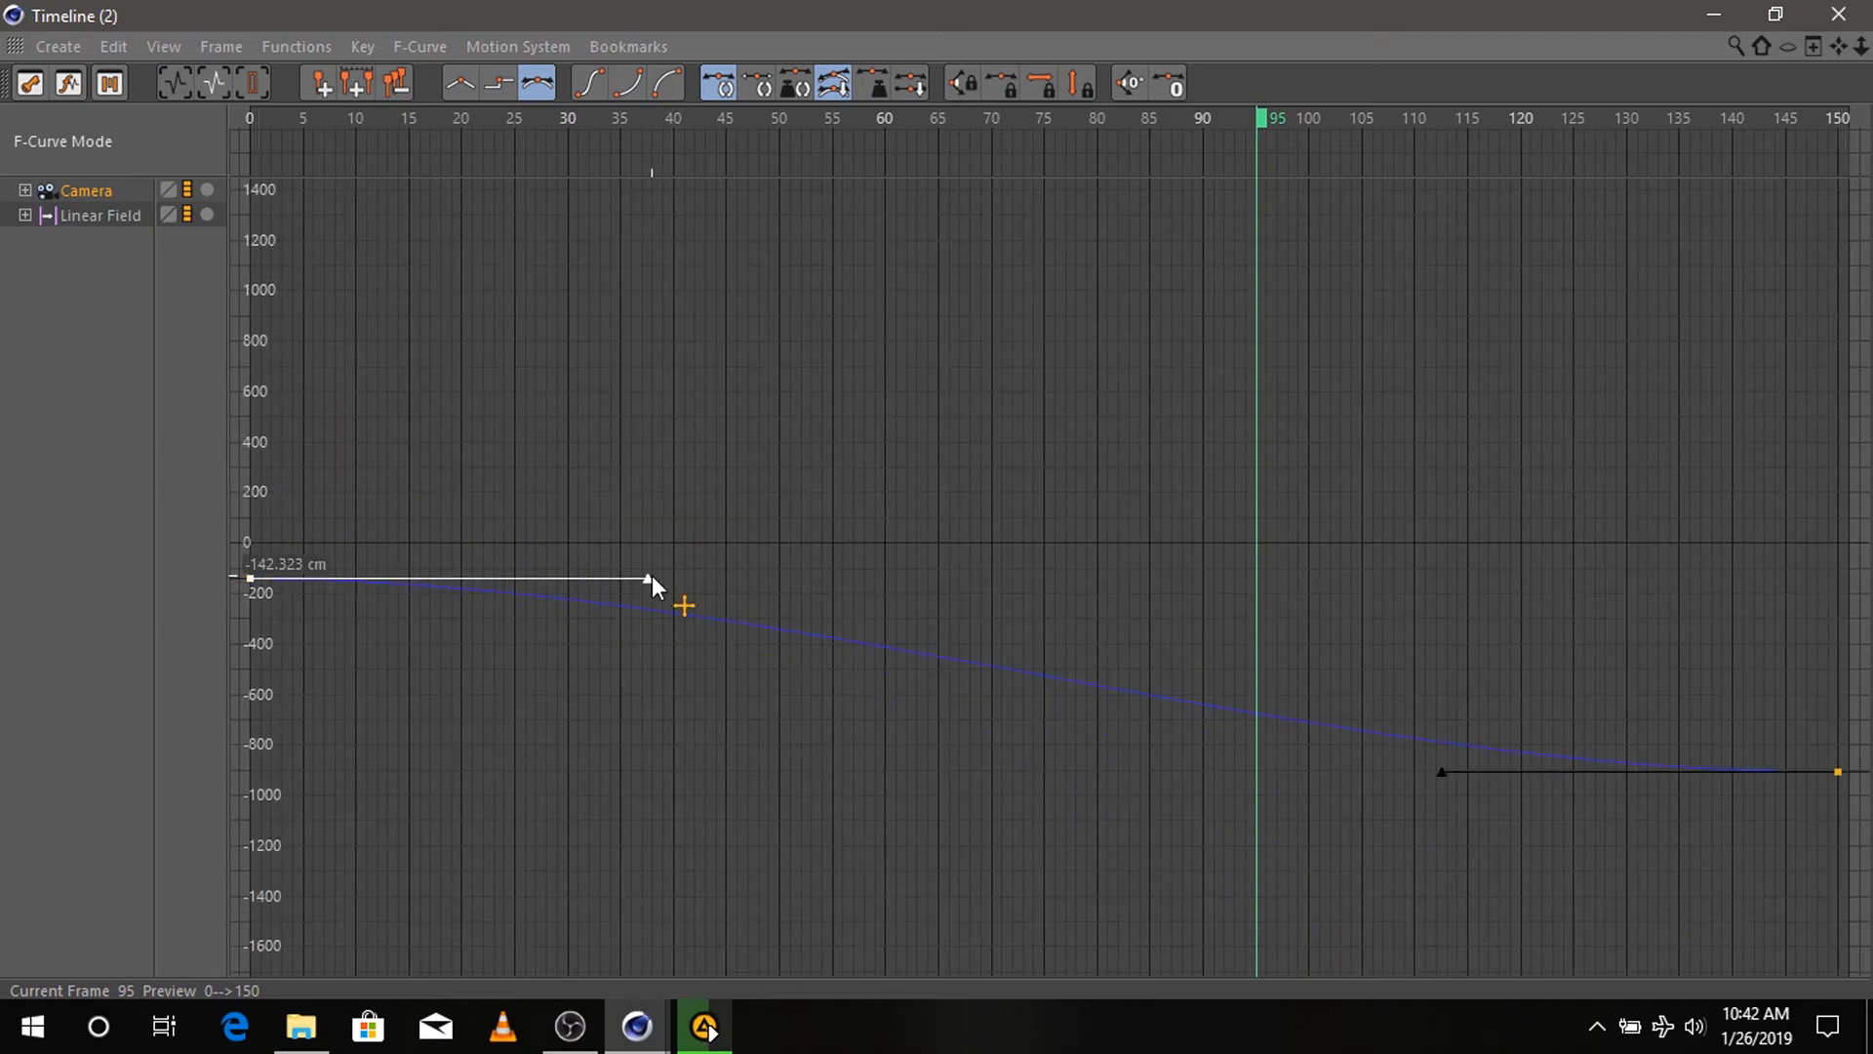
drag(1441, 772, 752, 771)
drag(1340, 576, 853, 459)
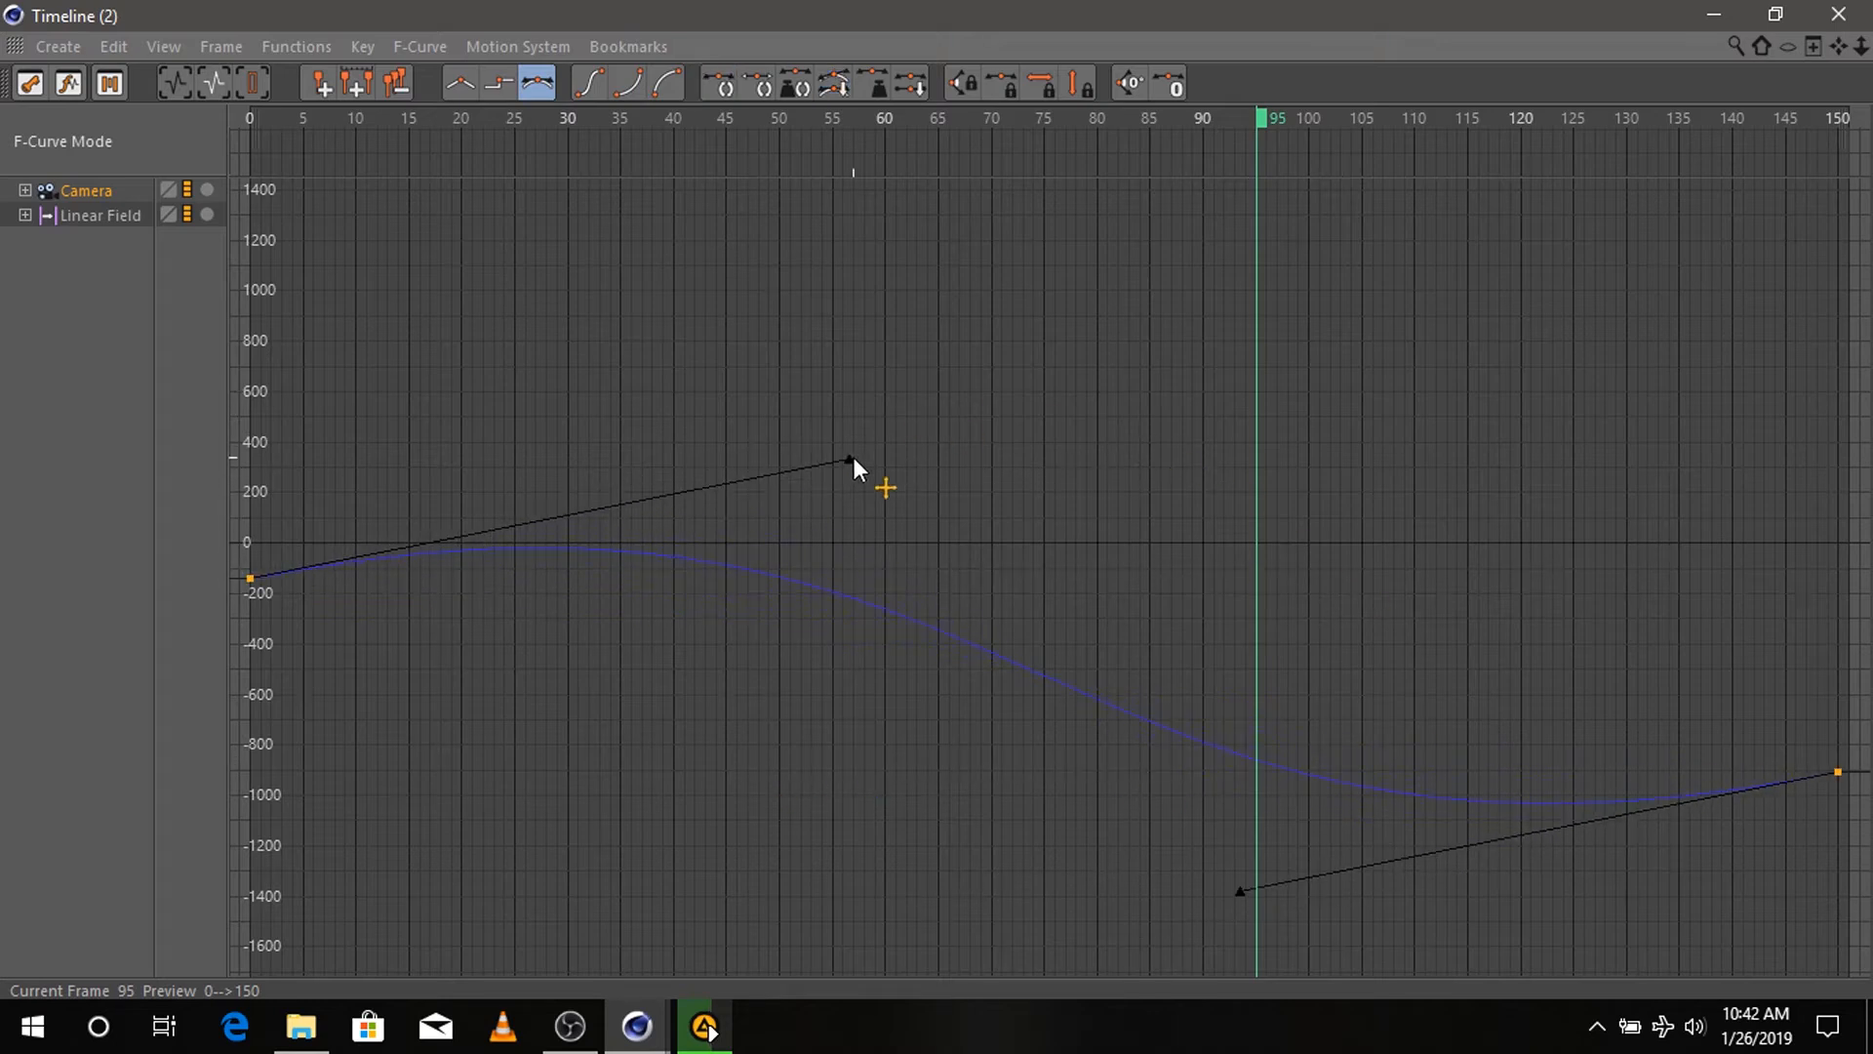
drag(1285, 868, 1342, 763)
drag(742, 582, 741, 558)
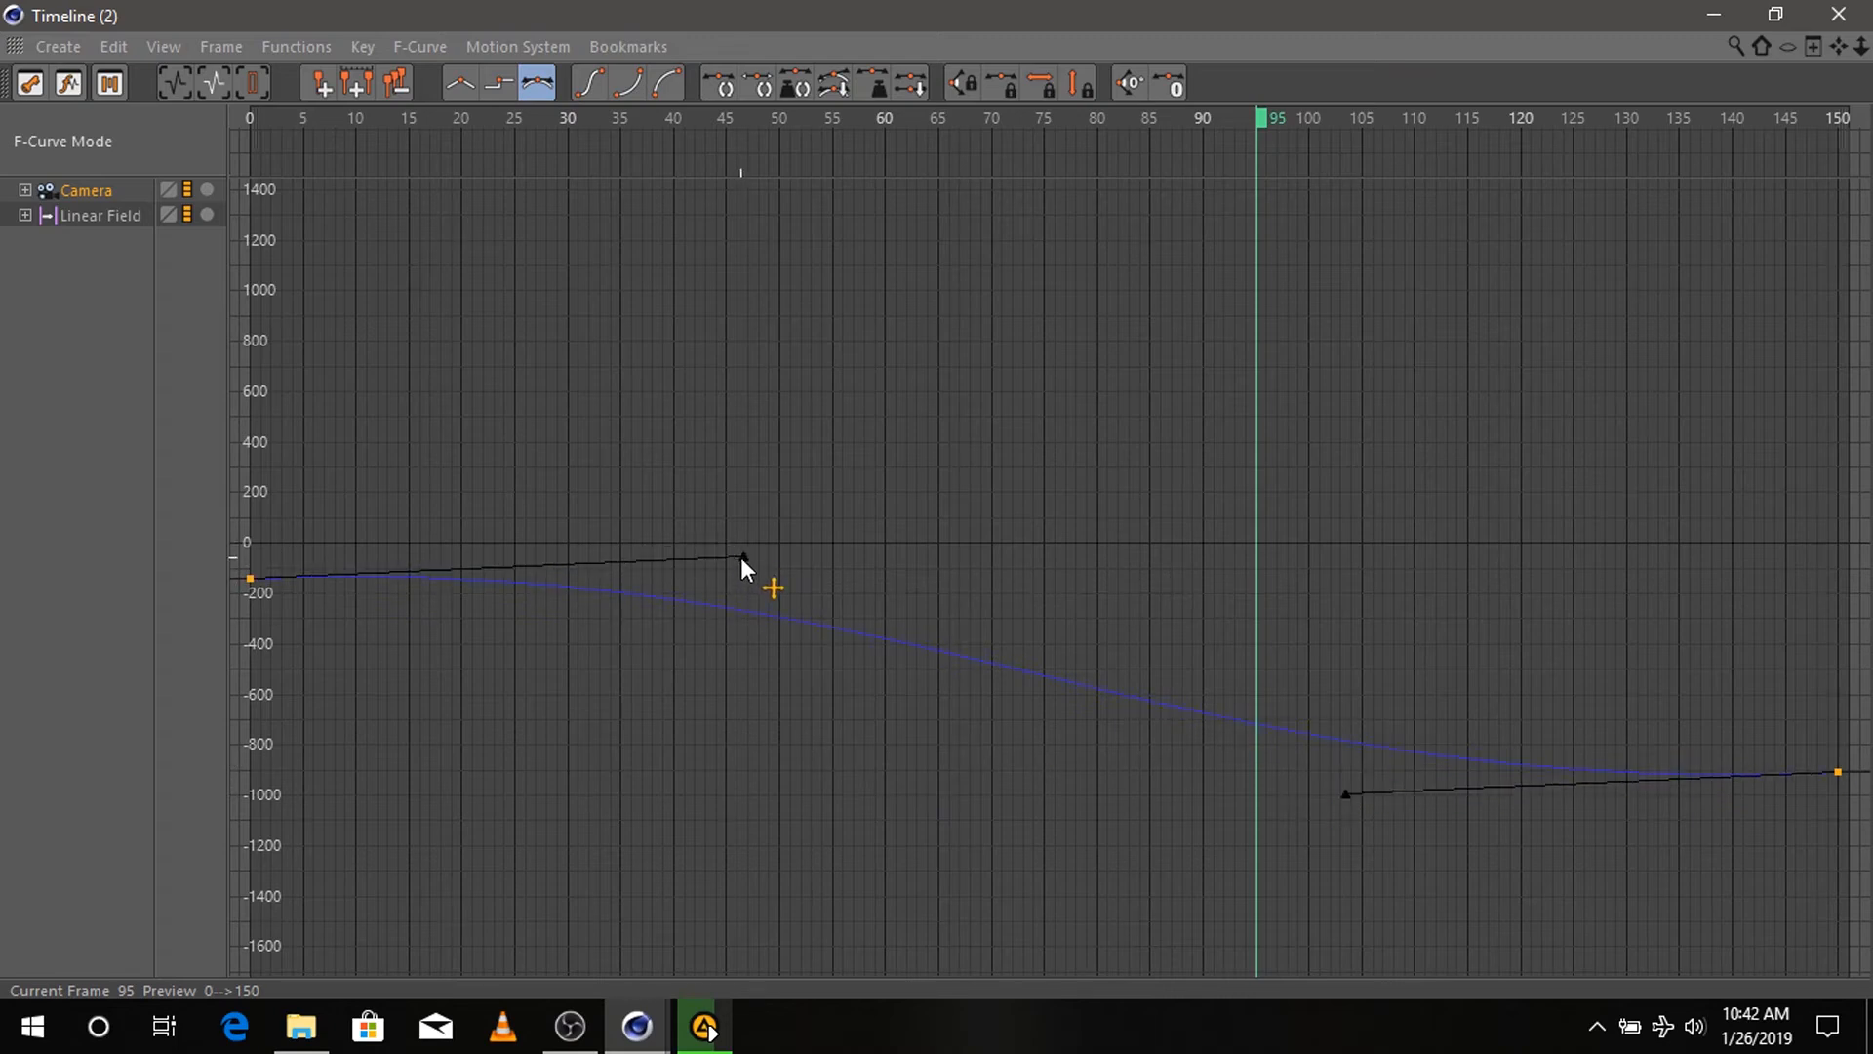
drag(1347, 791, 1454, 772)
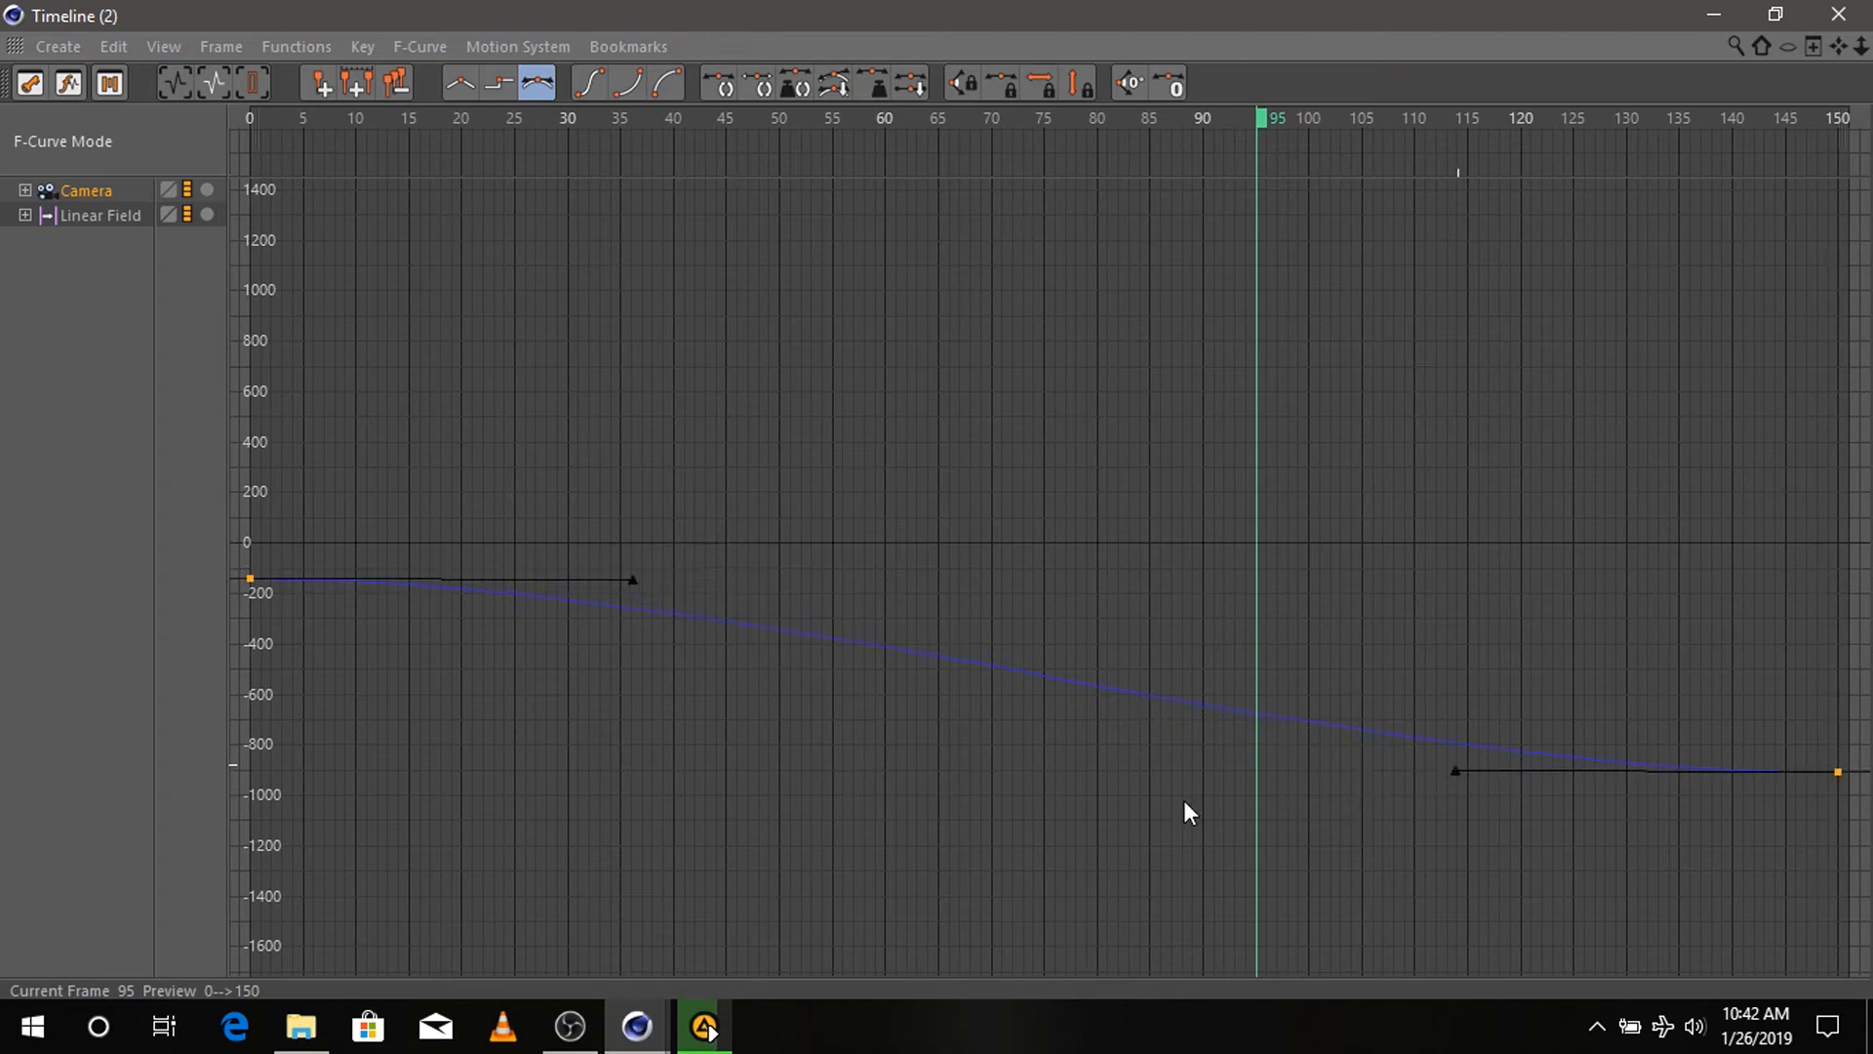
- Ease the Linear Field's position curve, placing the start key's handle at about frame 14 and the end key's handle at about frame 40
click(286, 589)
click(110, 216)
click(250, 765)
drag(568, 765, 398, 769)
click(1202, 300)
drag(885, 298, 676, 297)
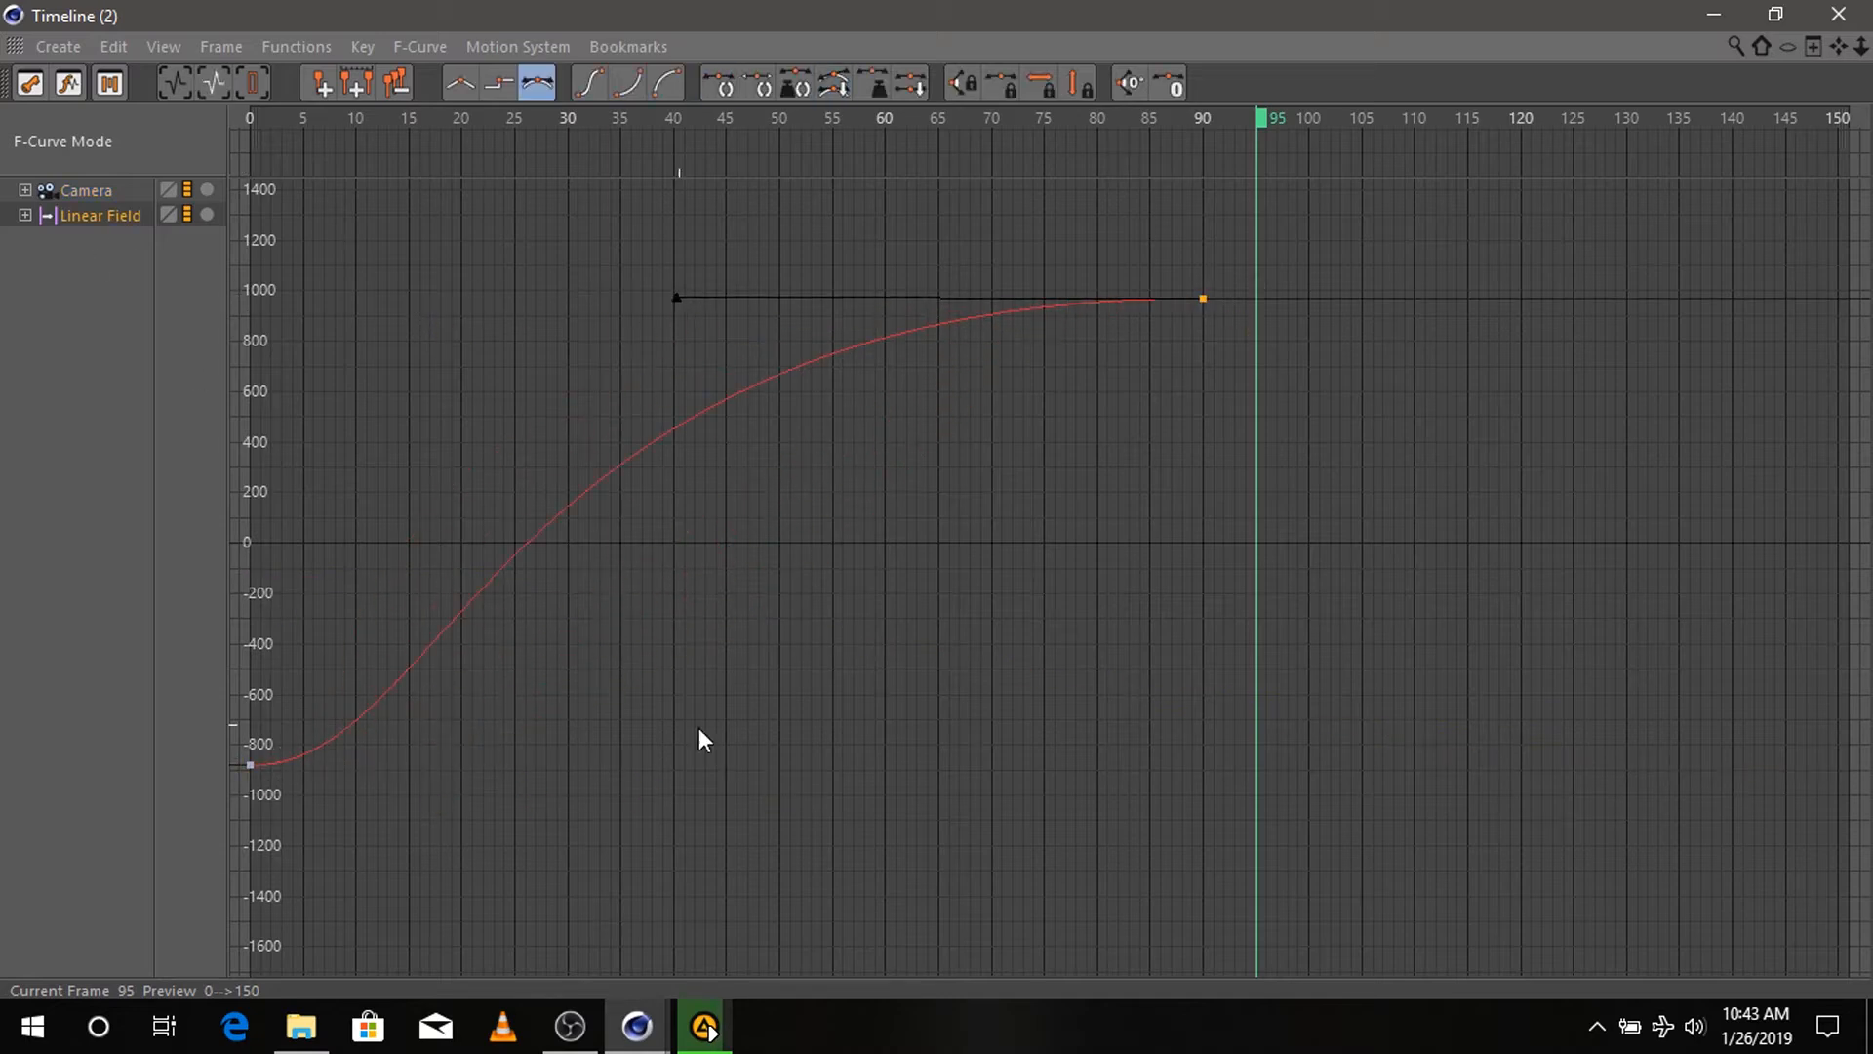
- Return to the main scene and play the animation from frame 0 to check the new easing
key(alt+Tab)
drag(699, 749, 74, 752)
click(745, 794)
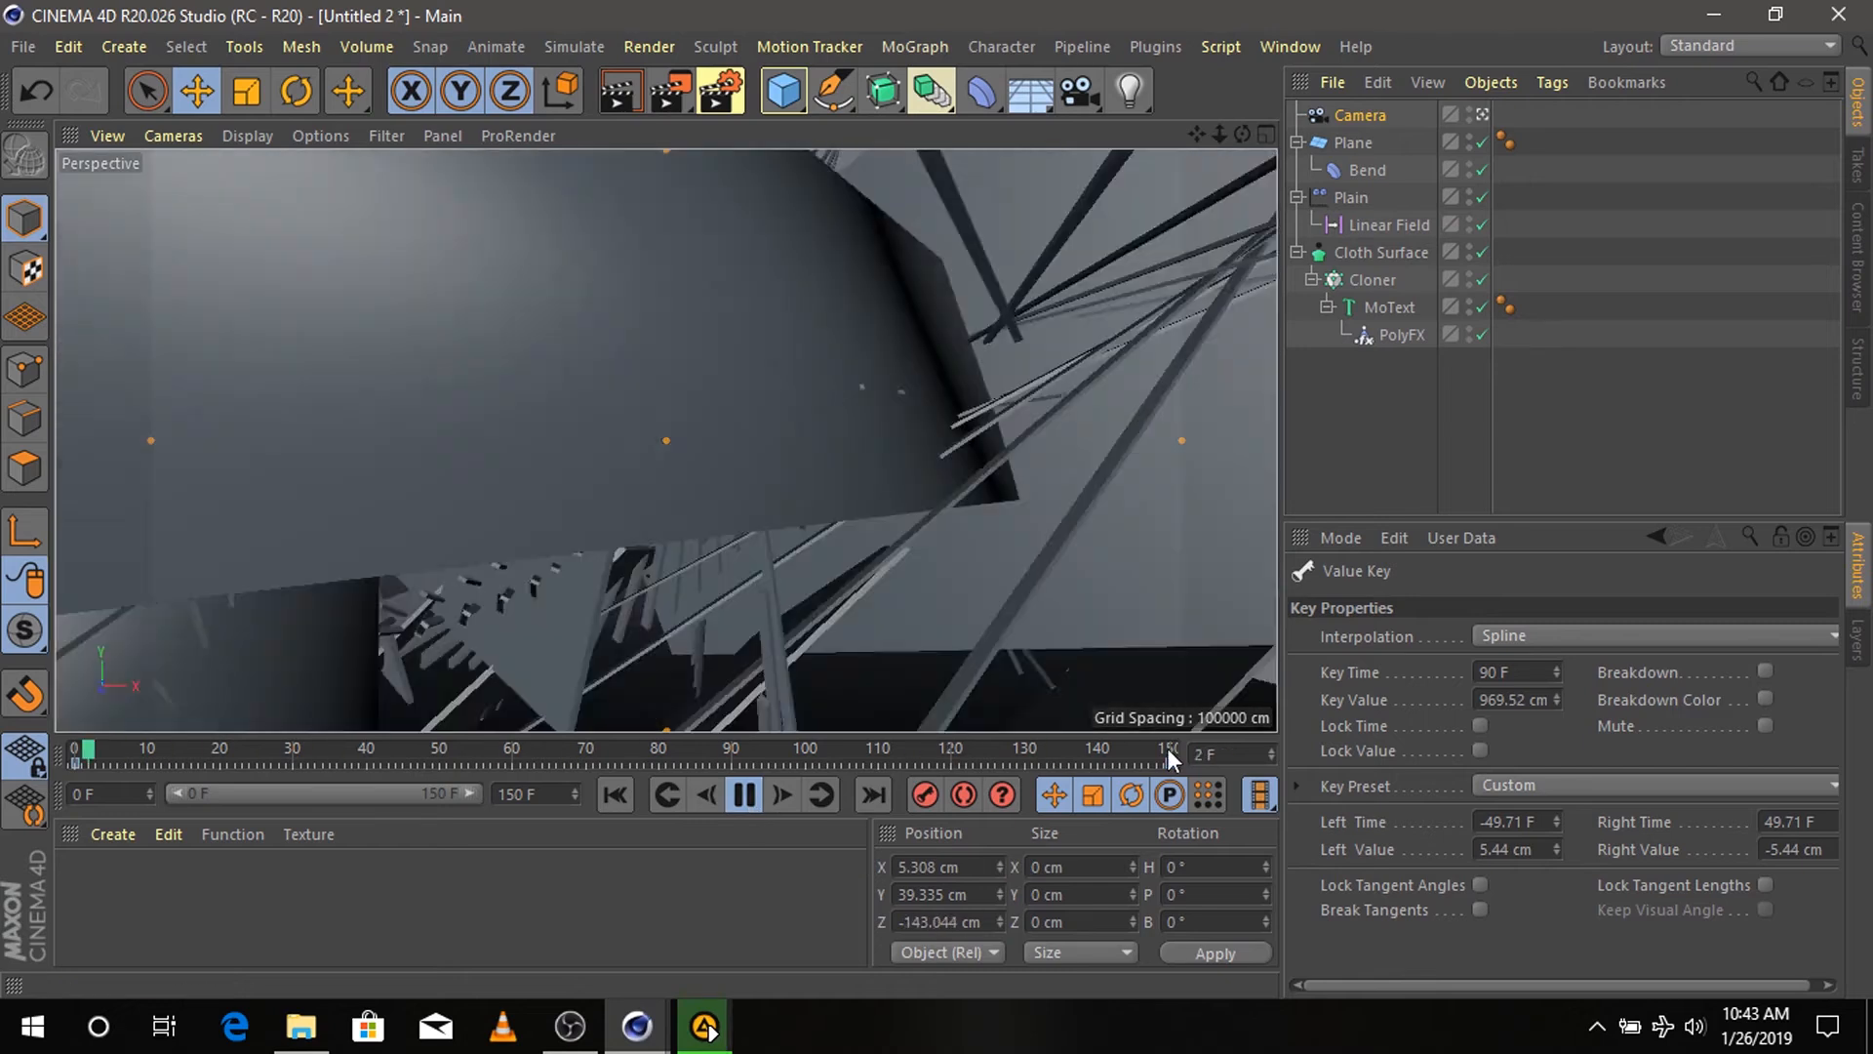
click(745, 794)
click(1176, 751)
click(745, 794)
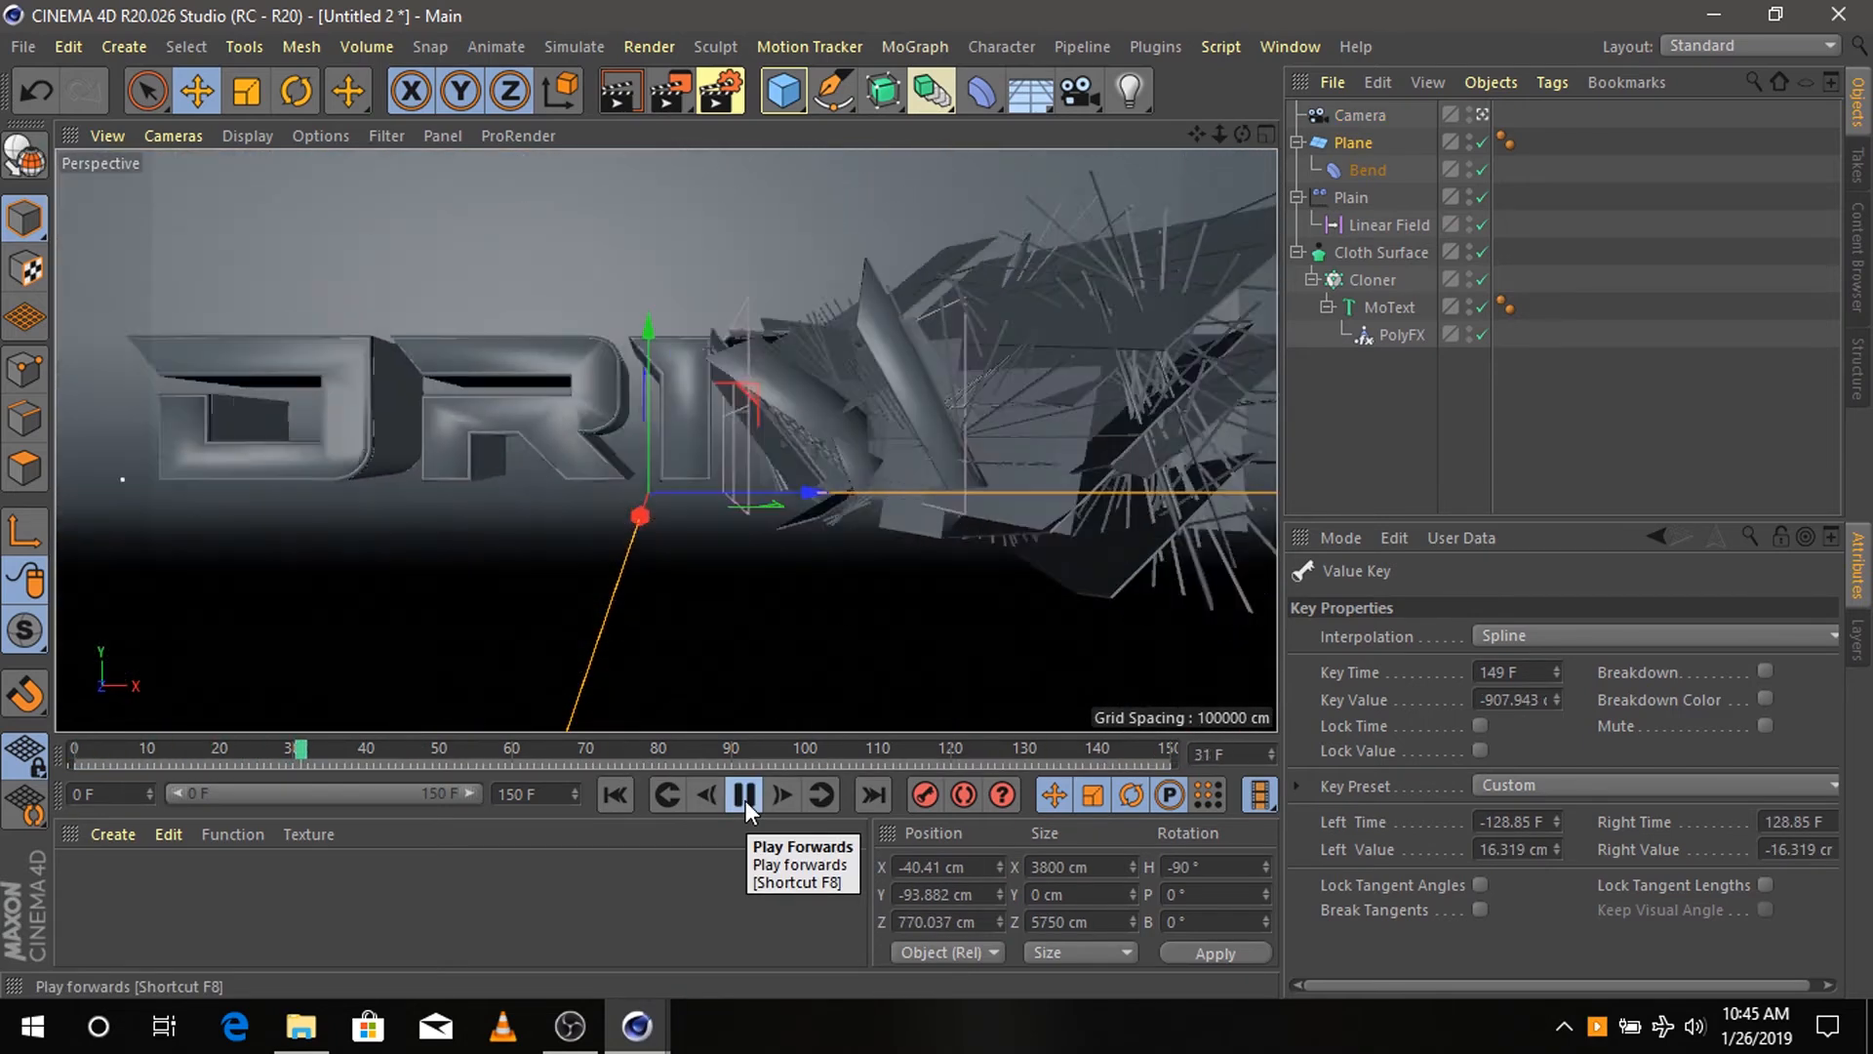
click(746, 794)
- In the F-Curve Timeline, move the Linear Field's end handle to about frame 73 and its start handle to about frame 45
mouse_move(658, 1026)
click(765, 878)
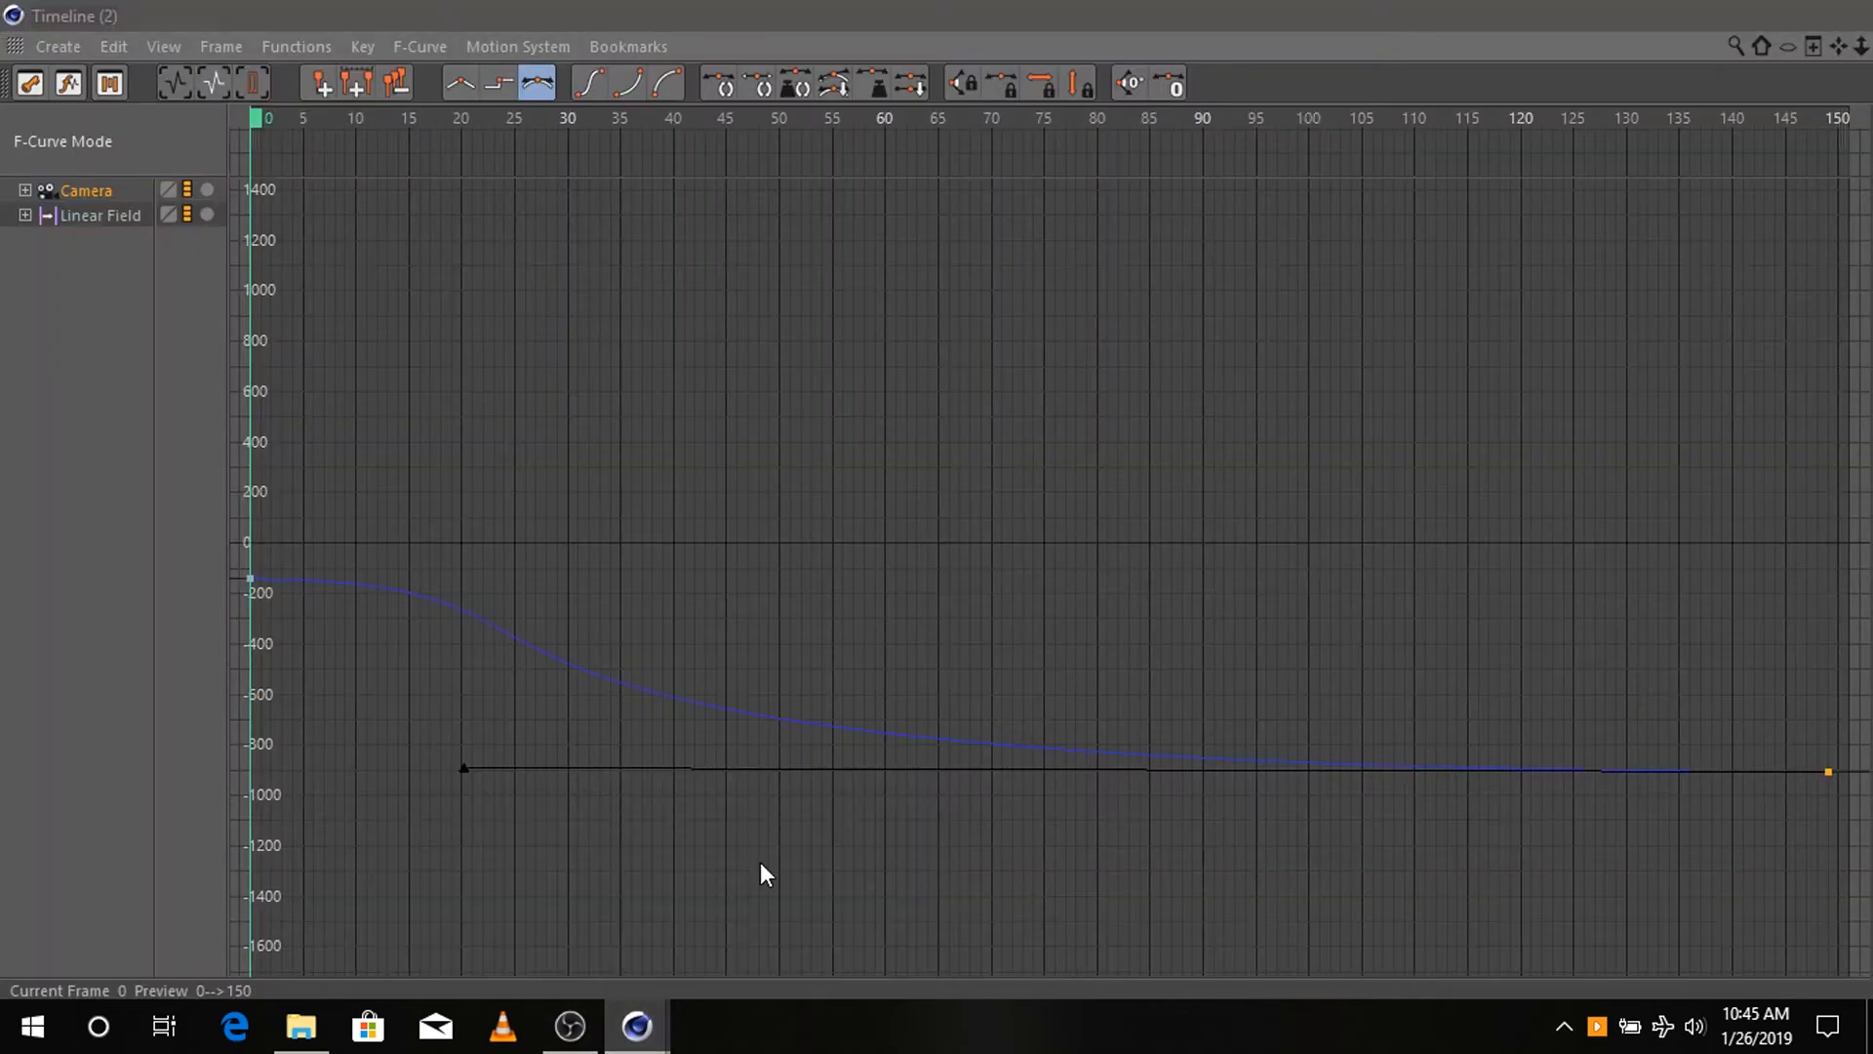
click(465, 764)
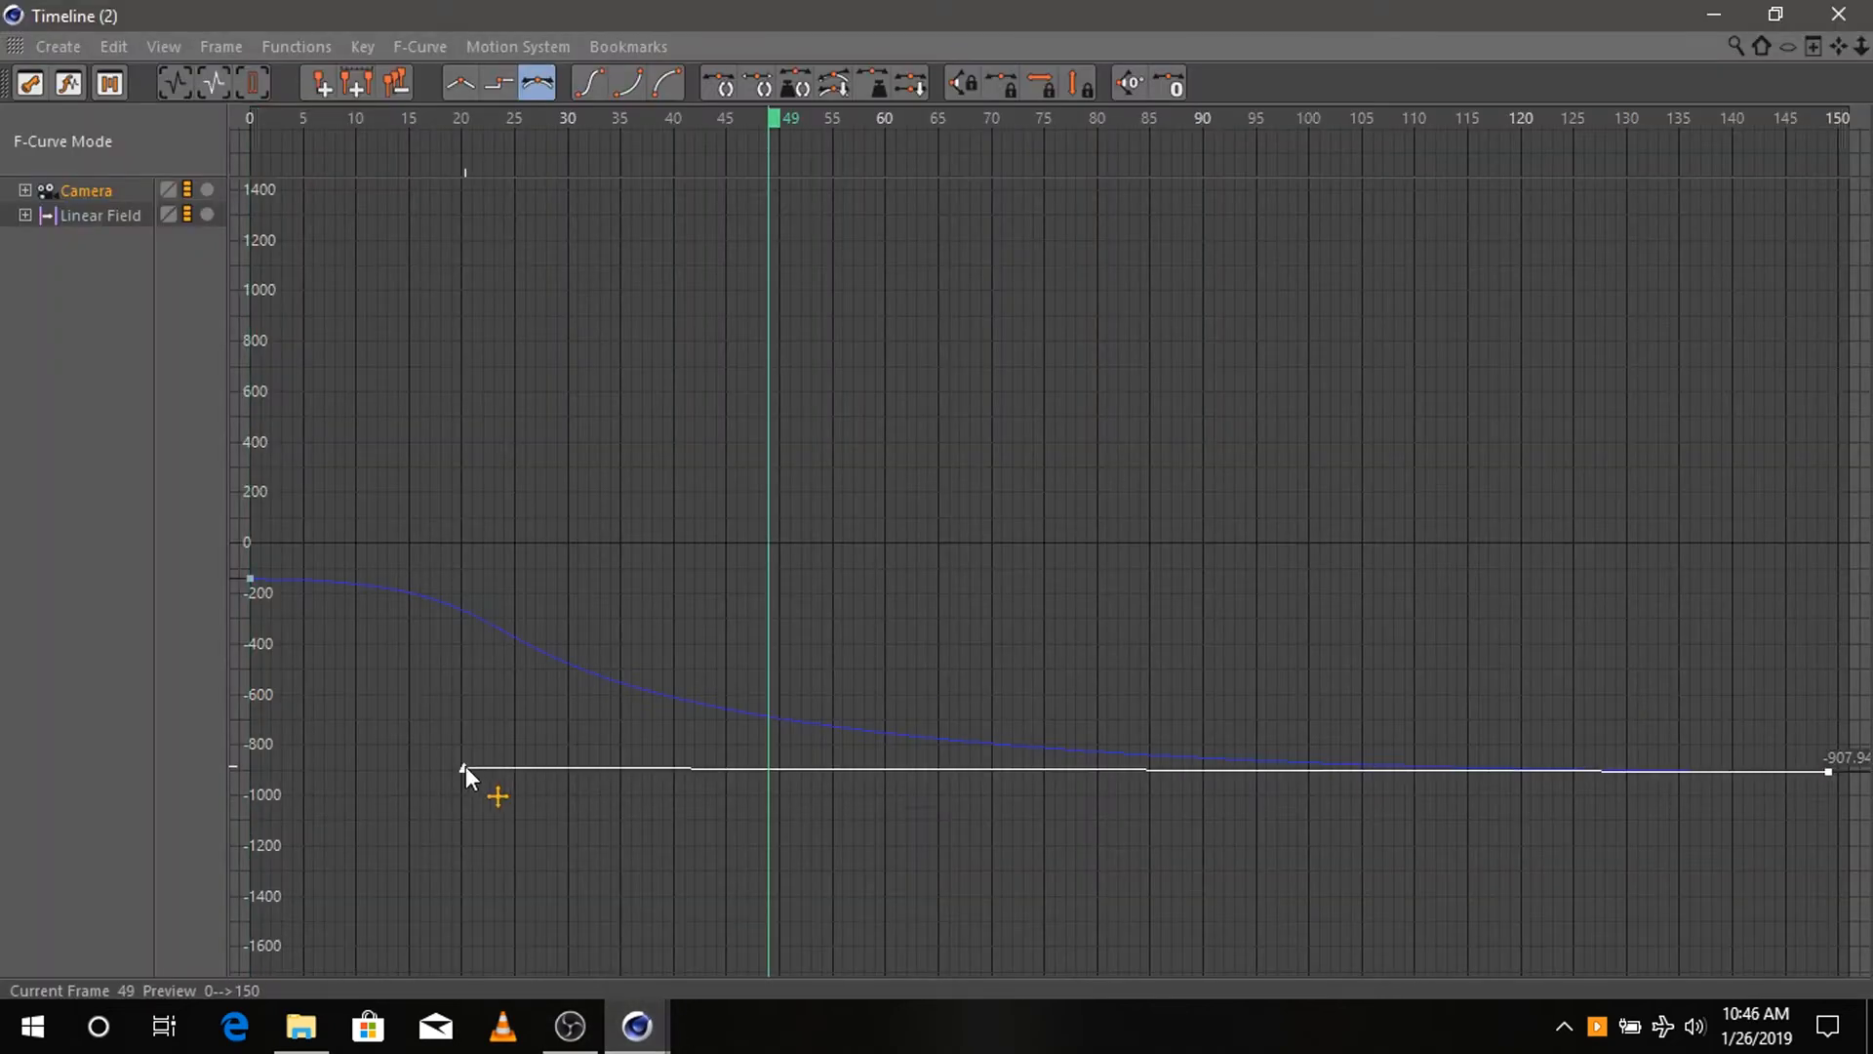
click(101, 215)
drag(676, 297, 1025, 298)
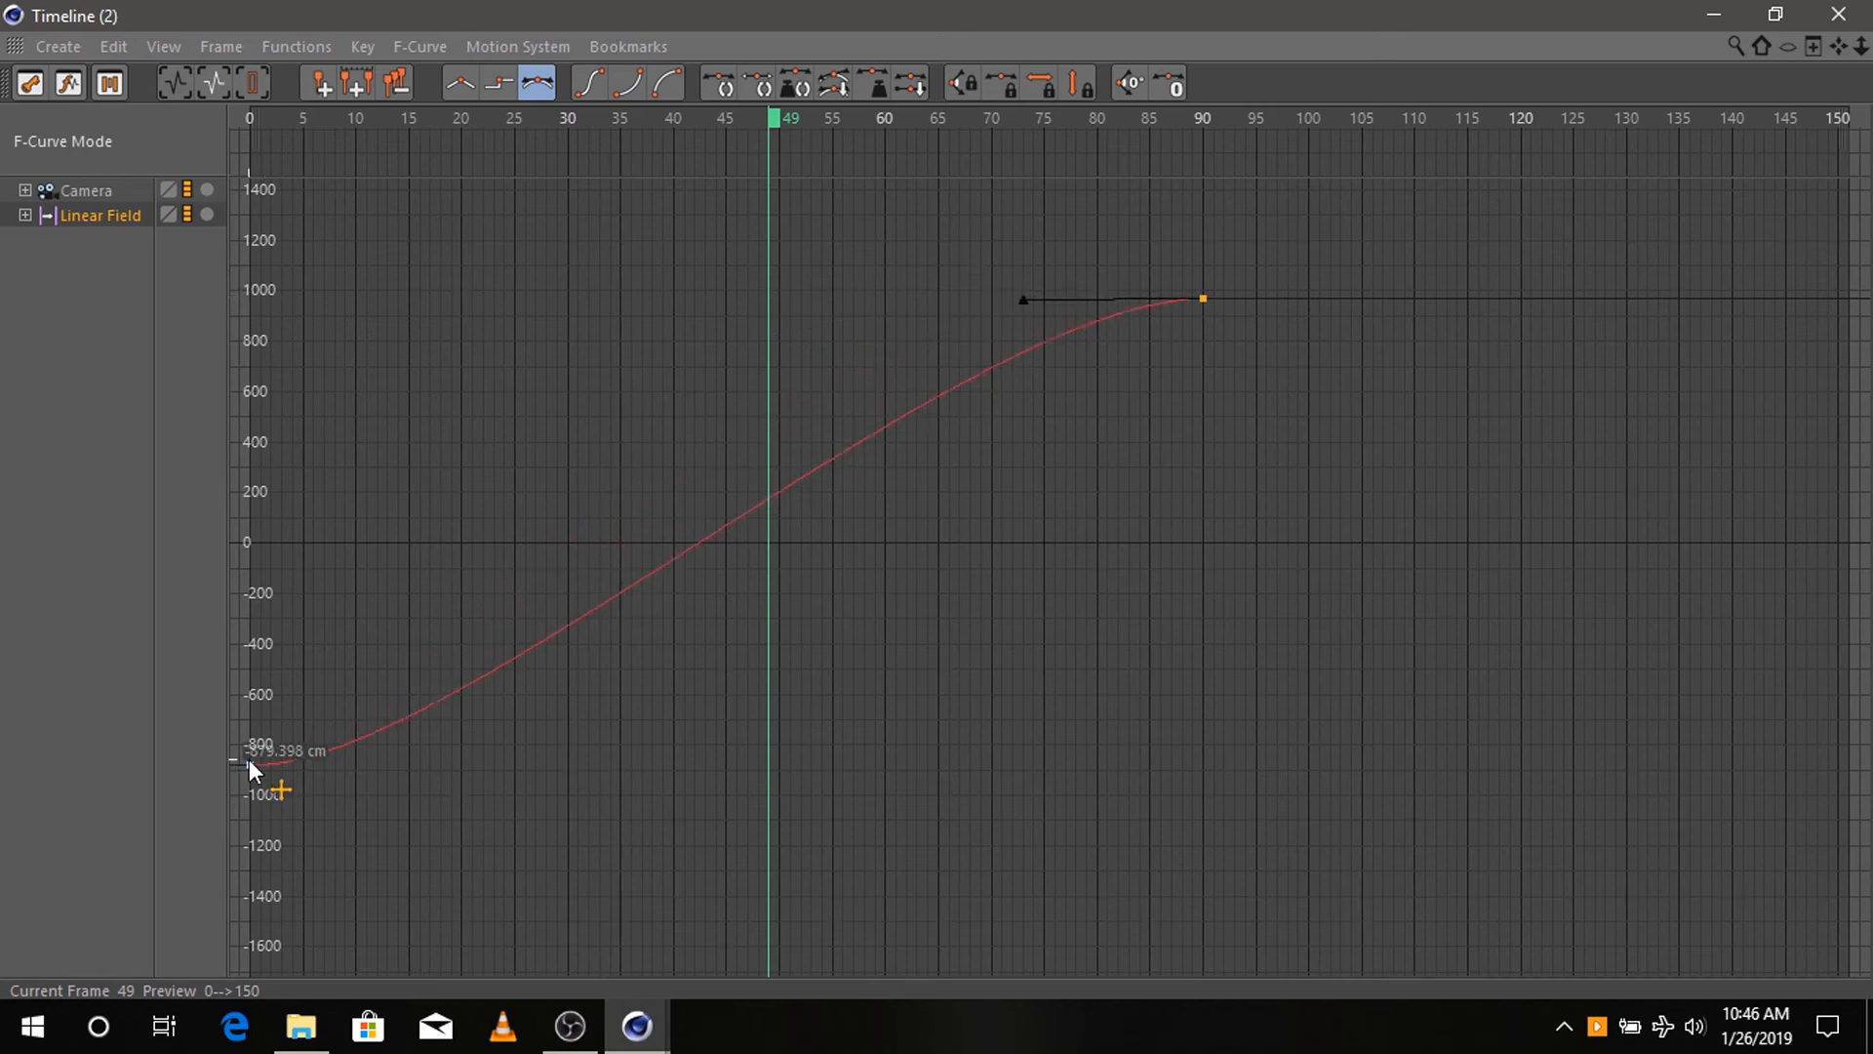
drag(410, 770, 725, 770)
- Go back to the main scene, rewind it and preview the slower text assembly, stopping playback at frame 68
click(571, 1036)
click(629, 1029)
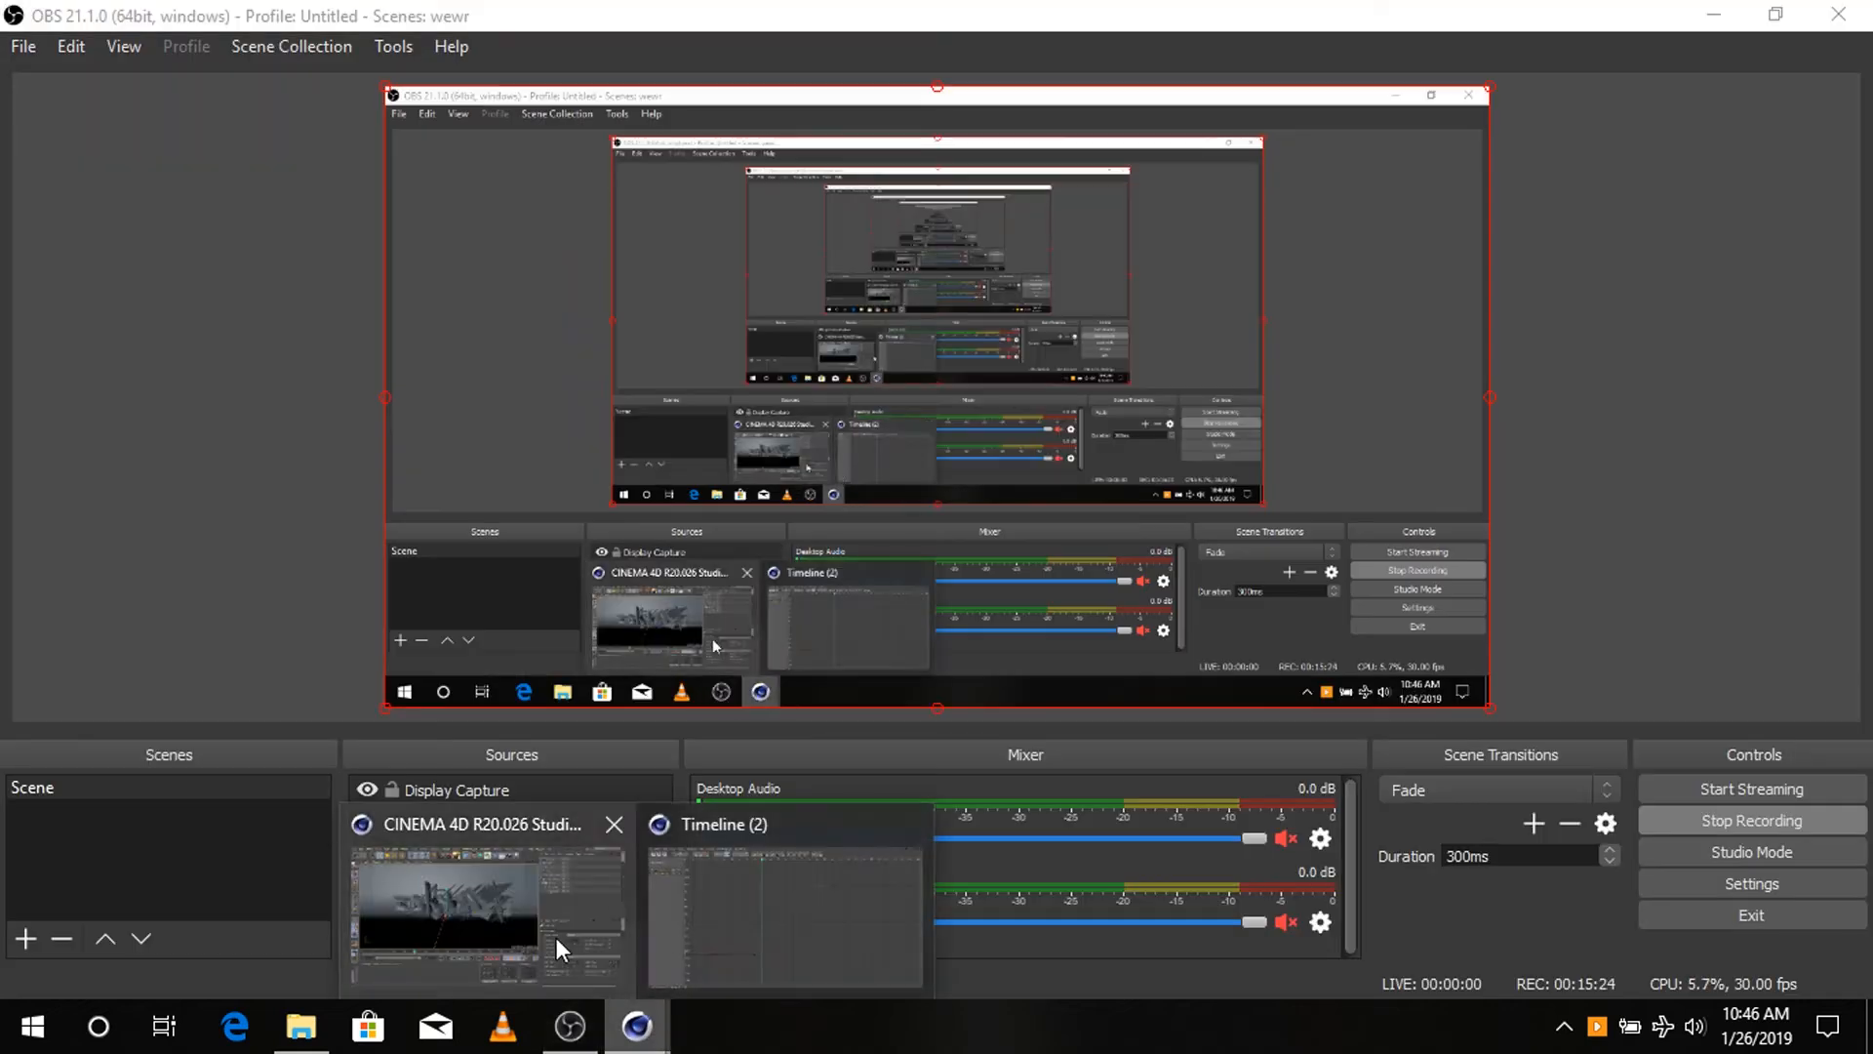
click(558, 938)
click(1714, 15)
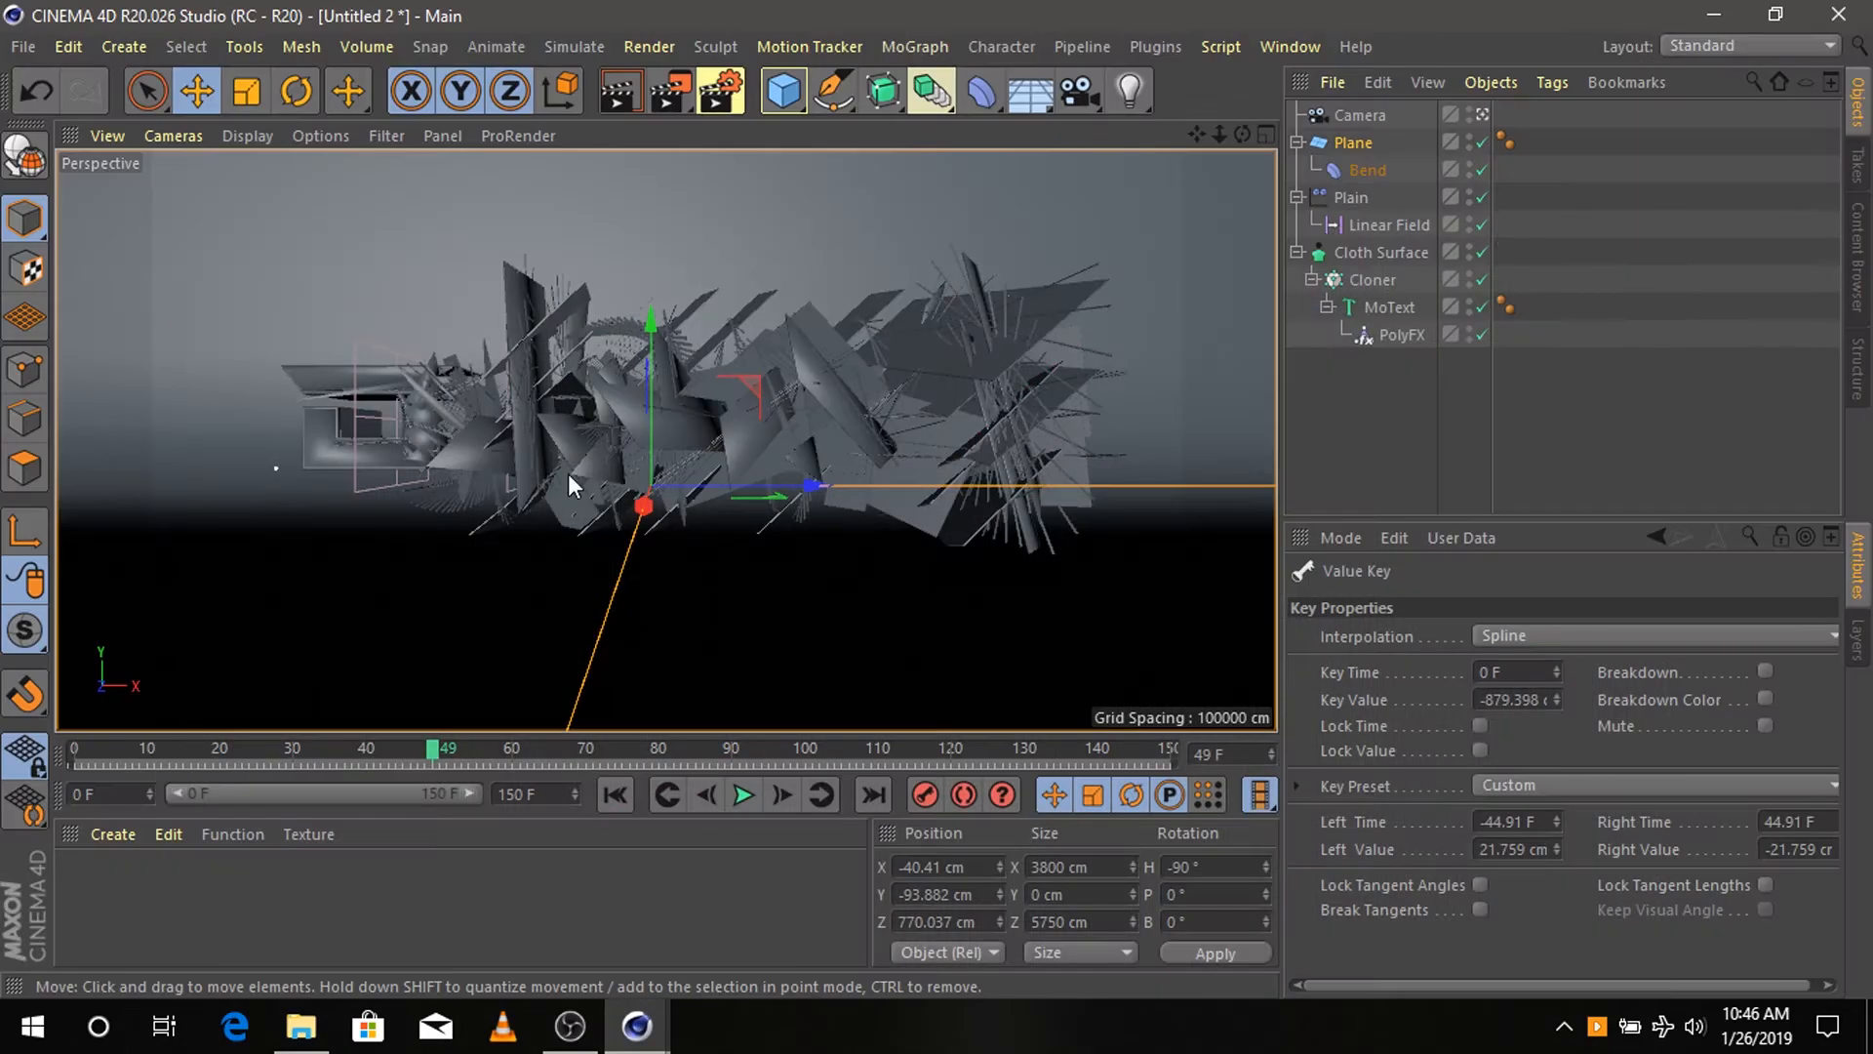
drag(435, 759, 87, 759)
click(747, 795)
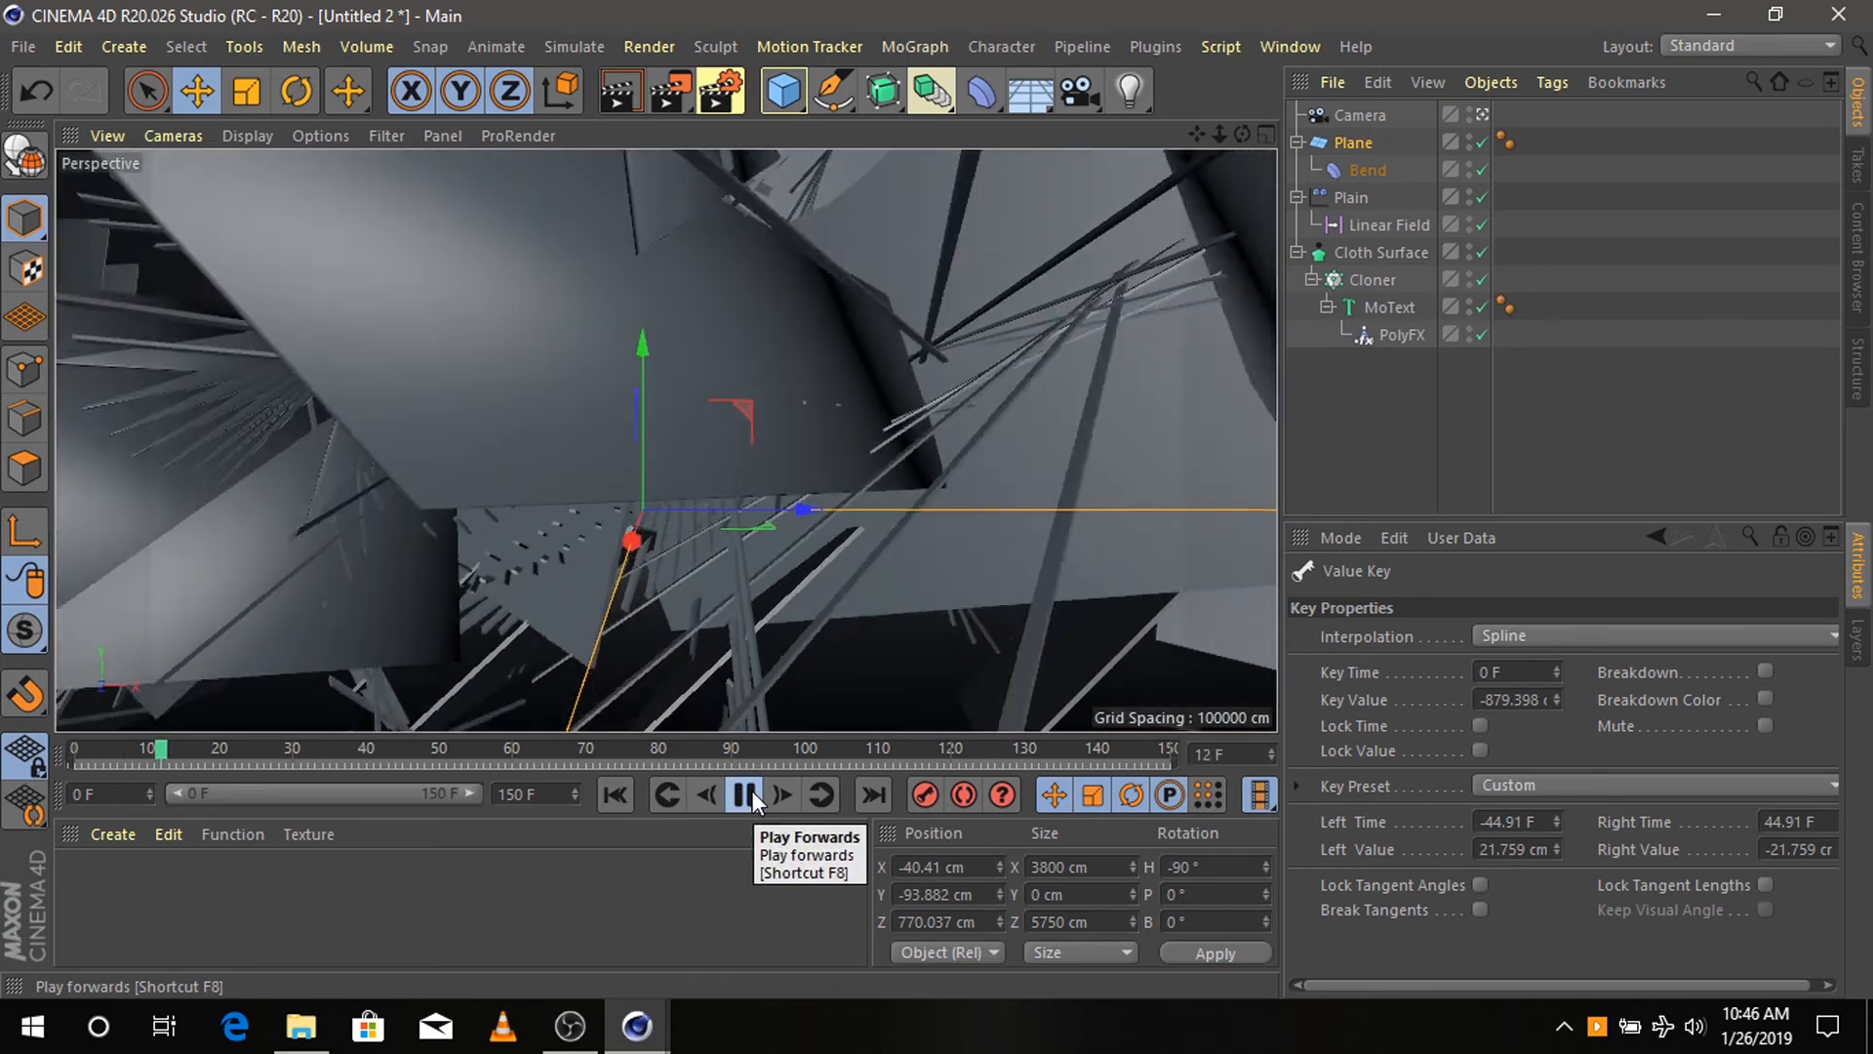
click(747, 795)
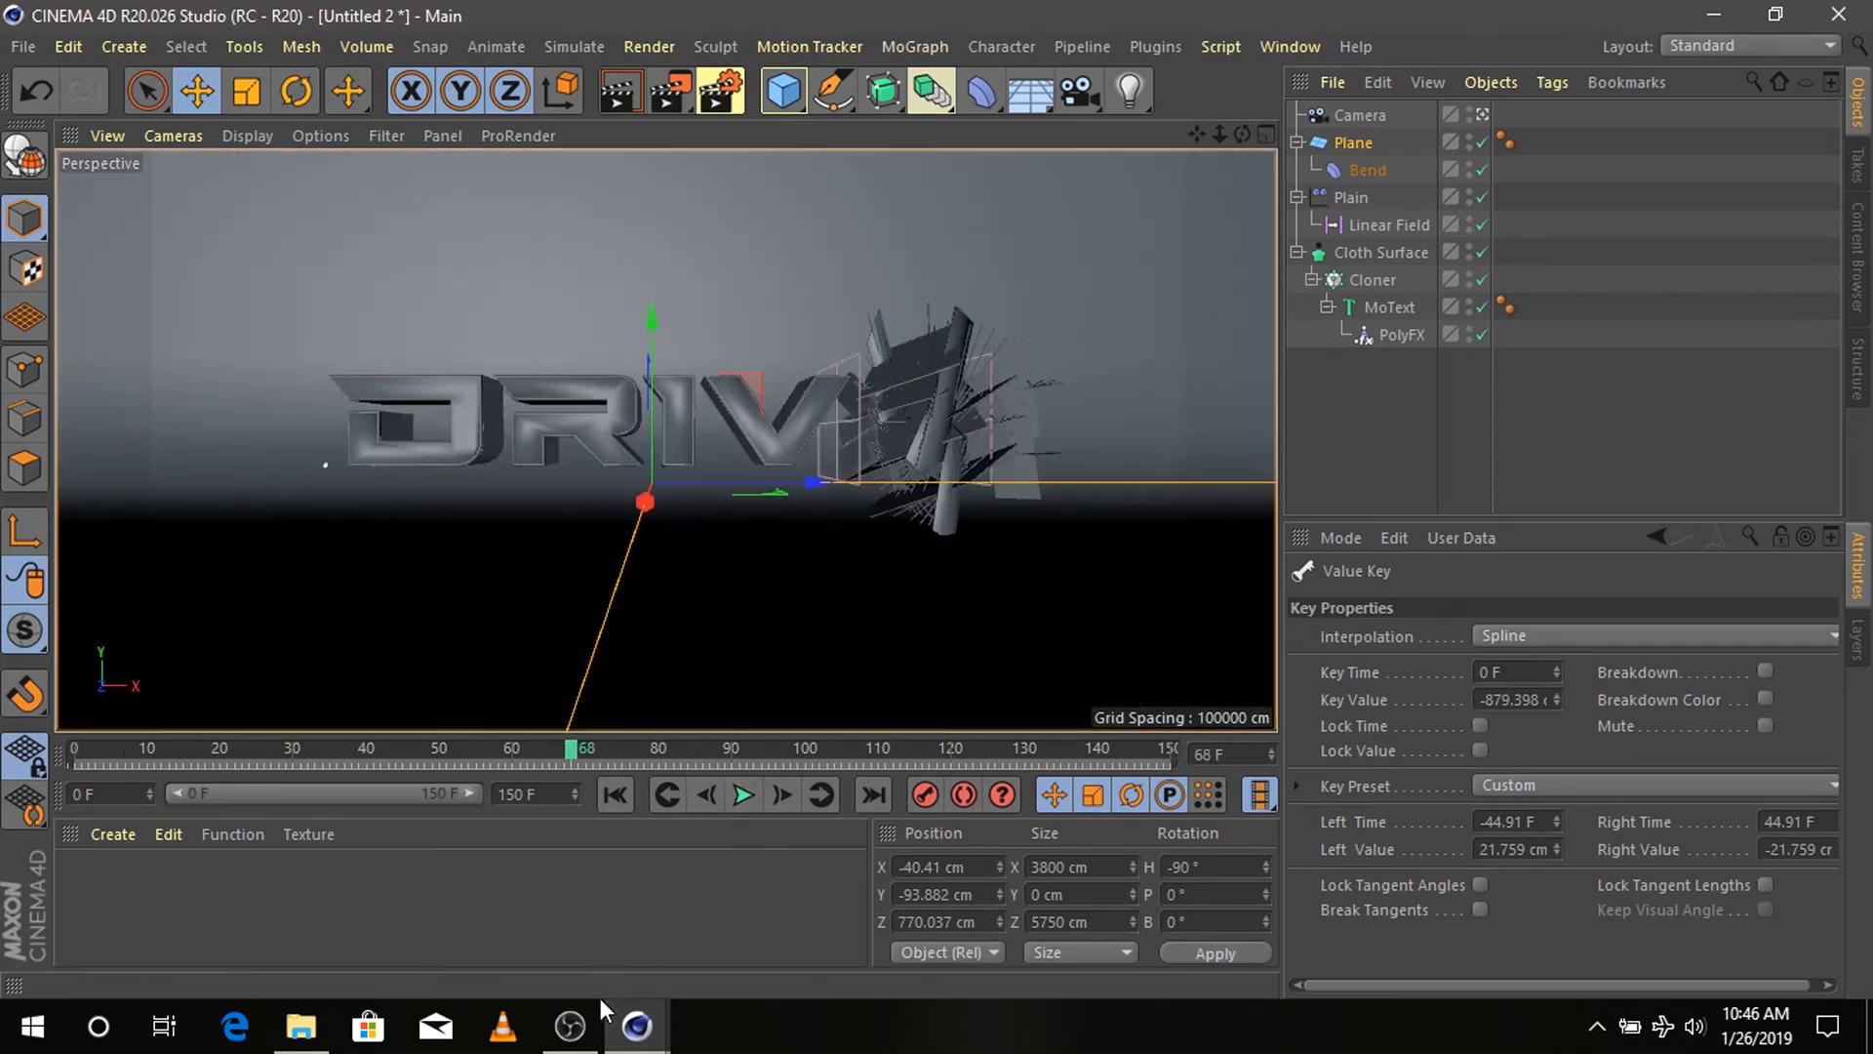
- Lengthen the tangent of the Linear Field's frame 90 key to about 51 frames and return to the main scene
mouse_move(637, 1026)
click(768, 915)
drag(1204, 299, 661, 299)
click(1714, 15)
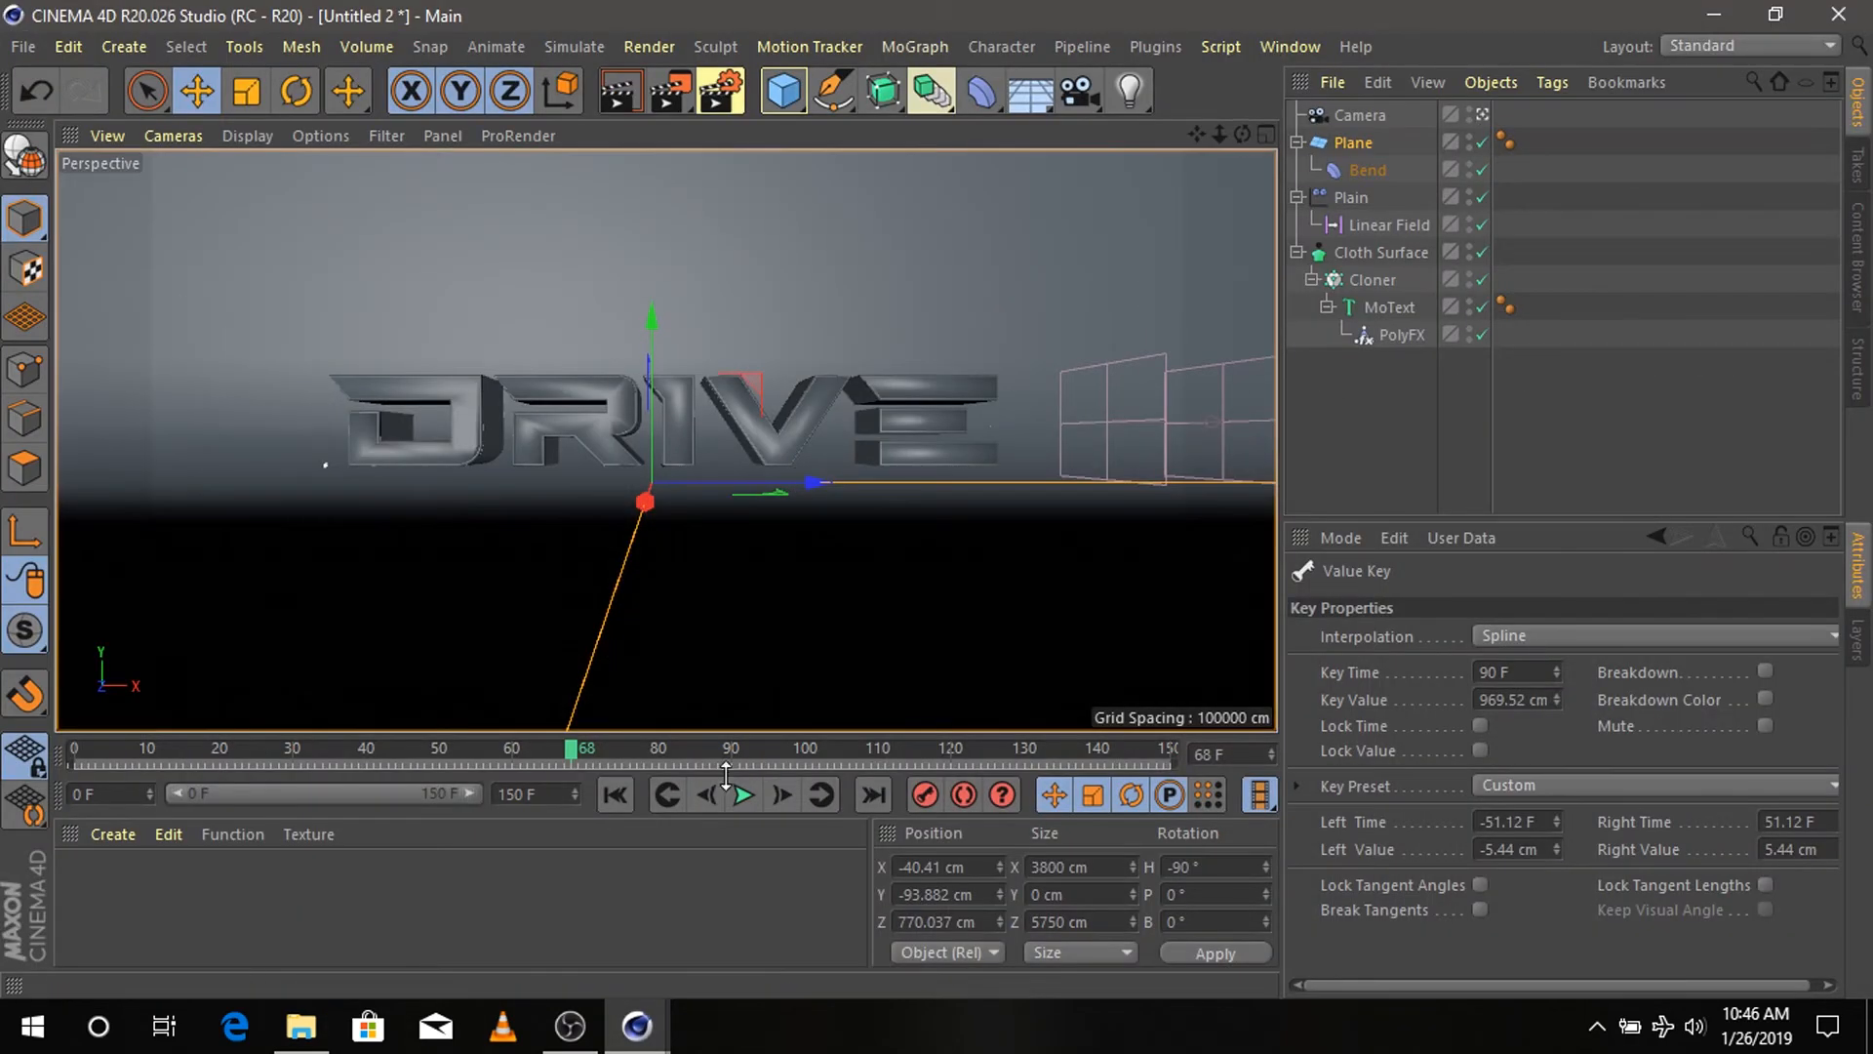
- Rewind to frame 0 and play the animation to check the revised Linear Field timing
drag(547, 752, 74, 771)
click(744, 795)
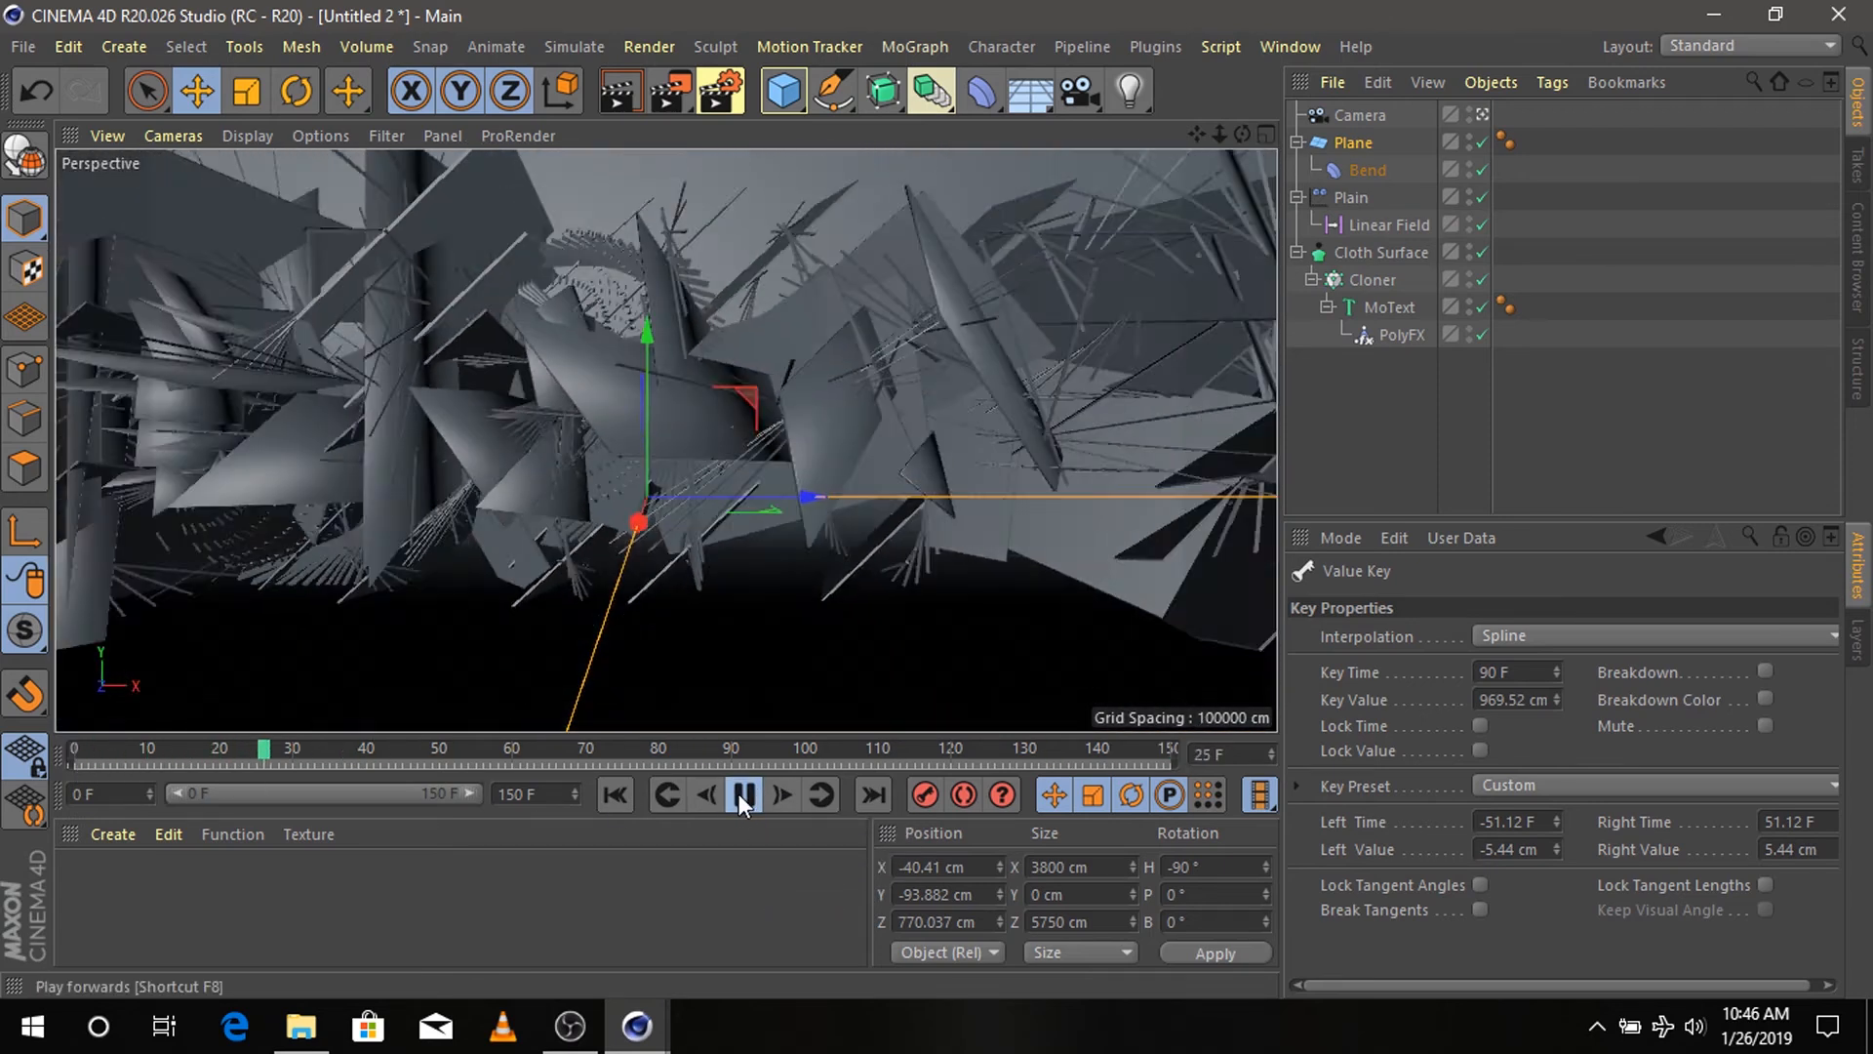
click(742, 795)
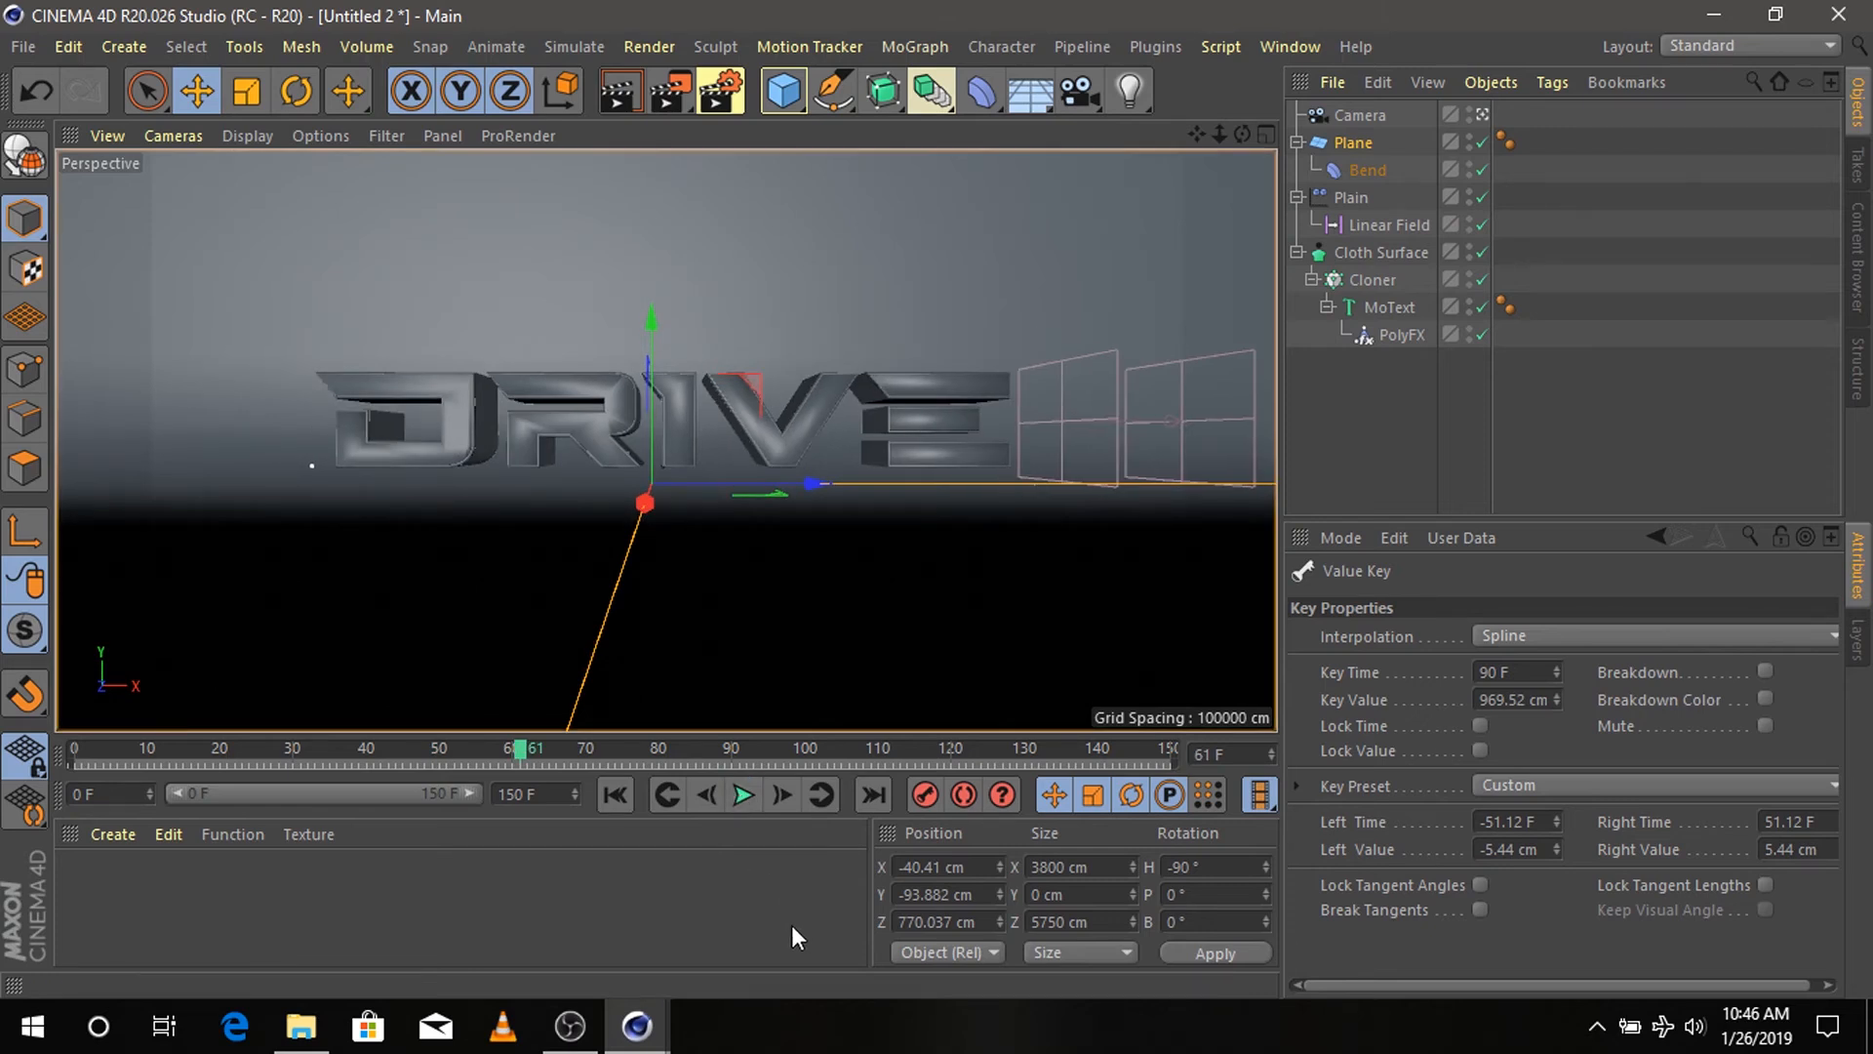
- Create a new material and set its color to yellow with H 52°, S 100% and V 100%
click(110, 836)
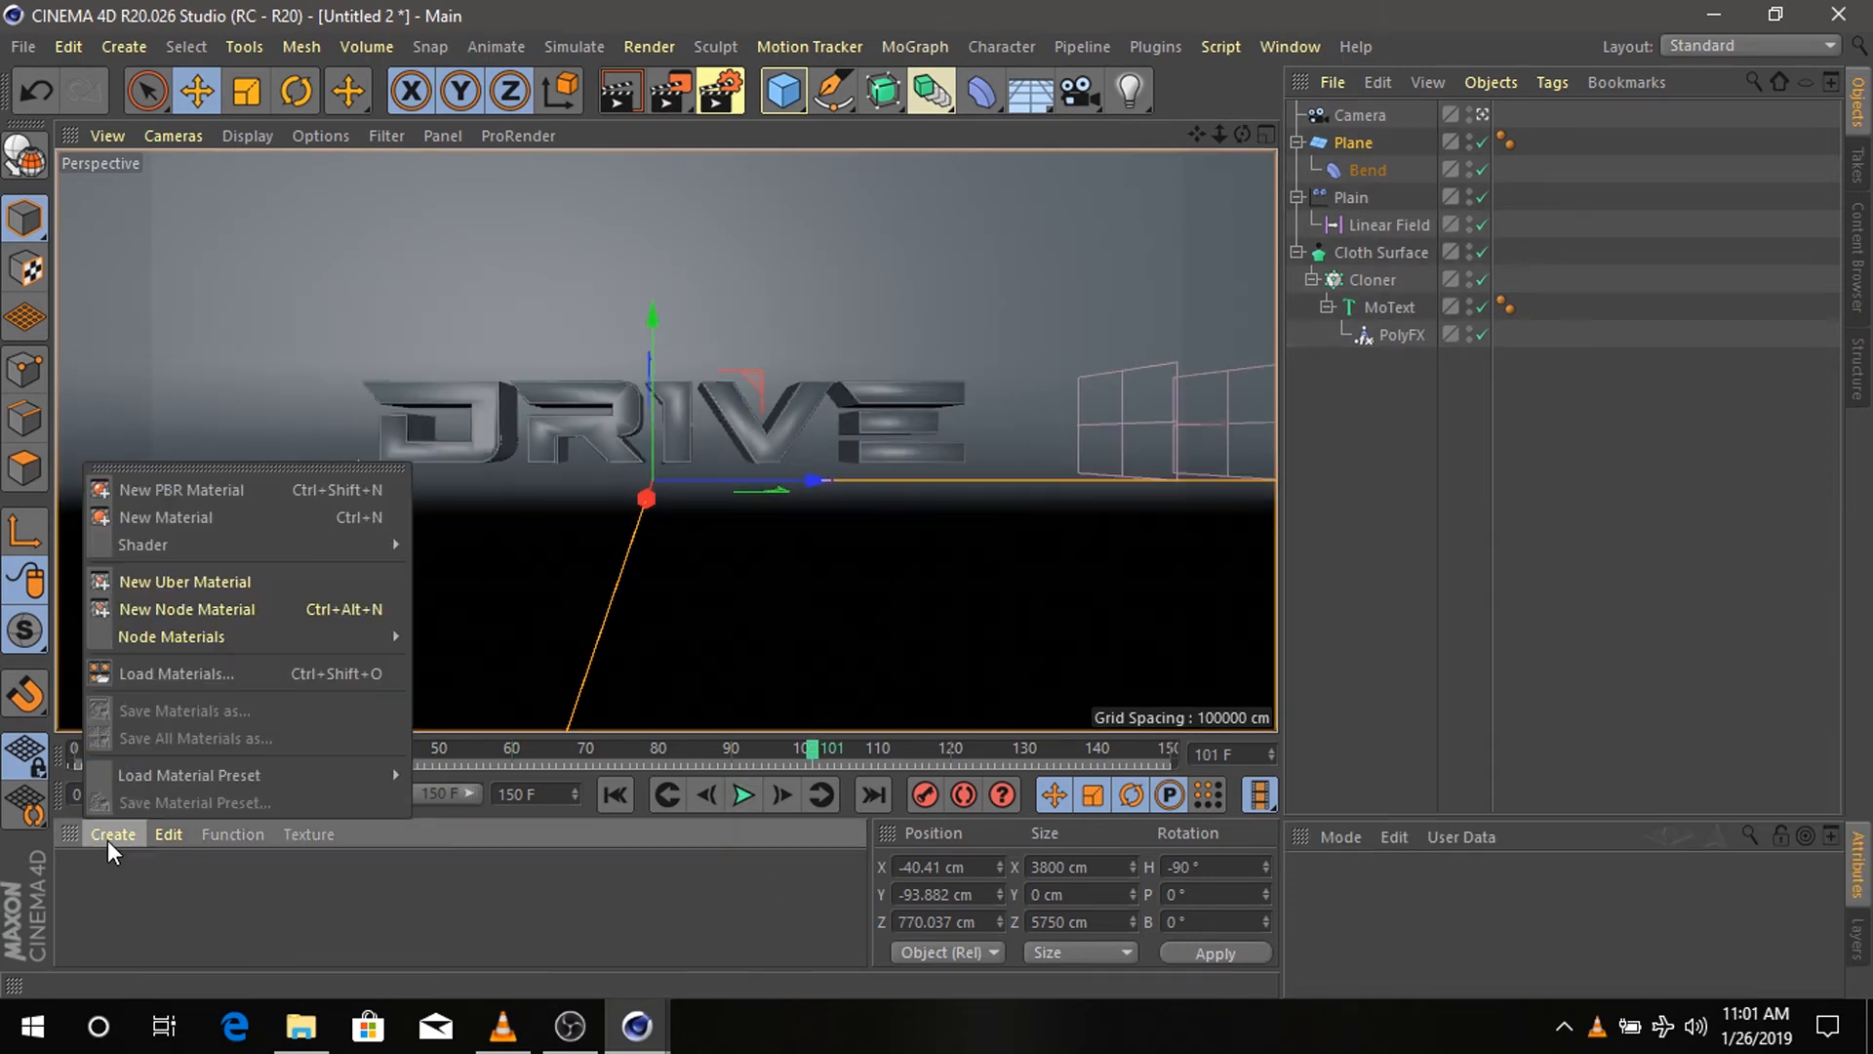
click(165, 517)
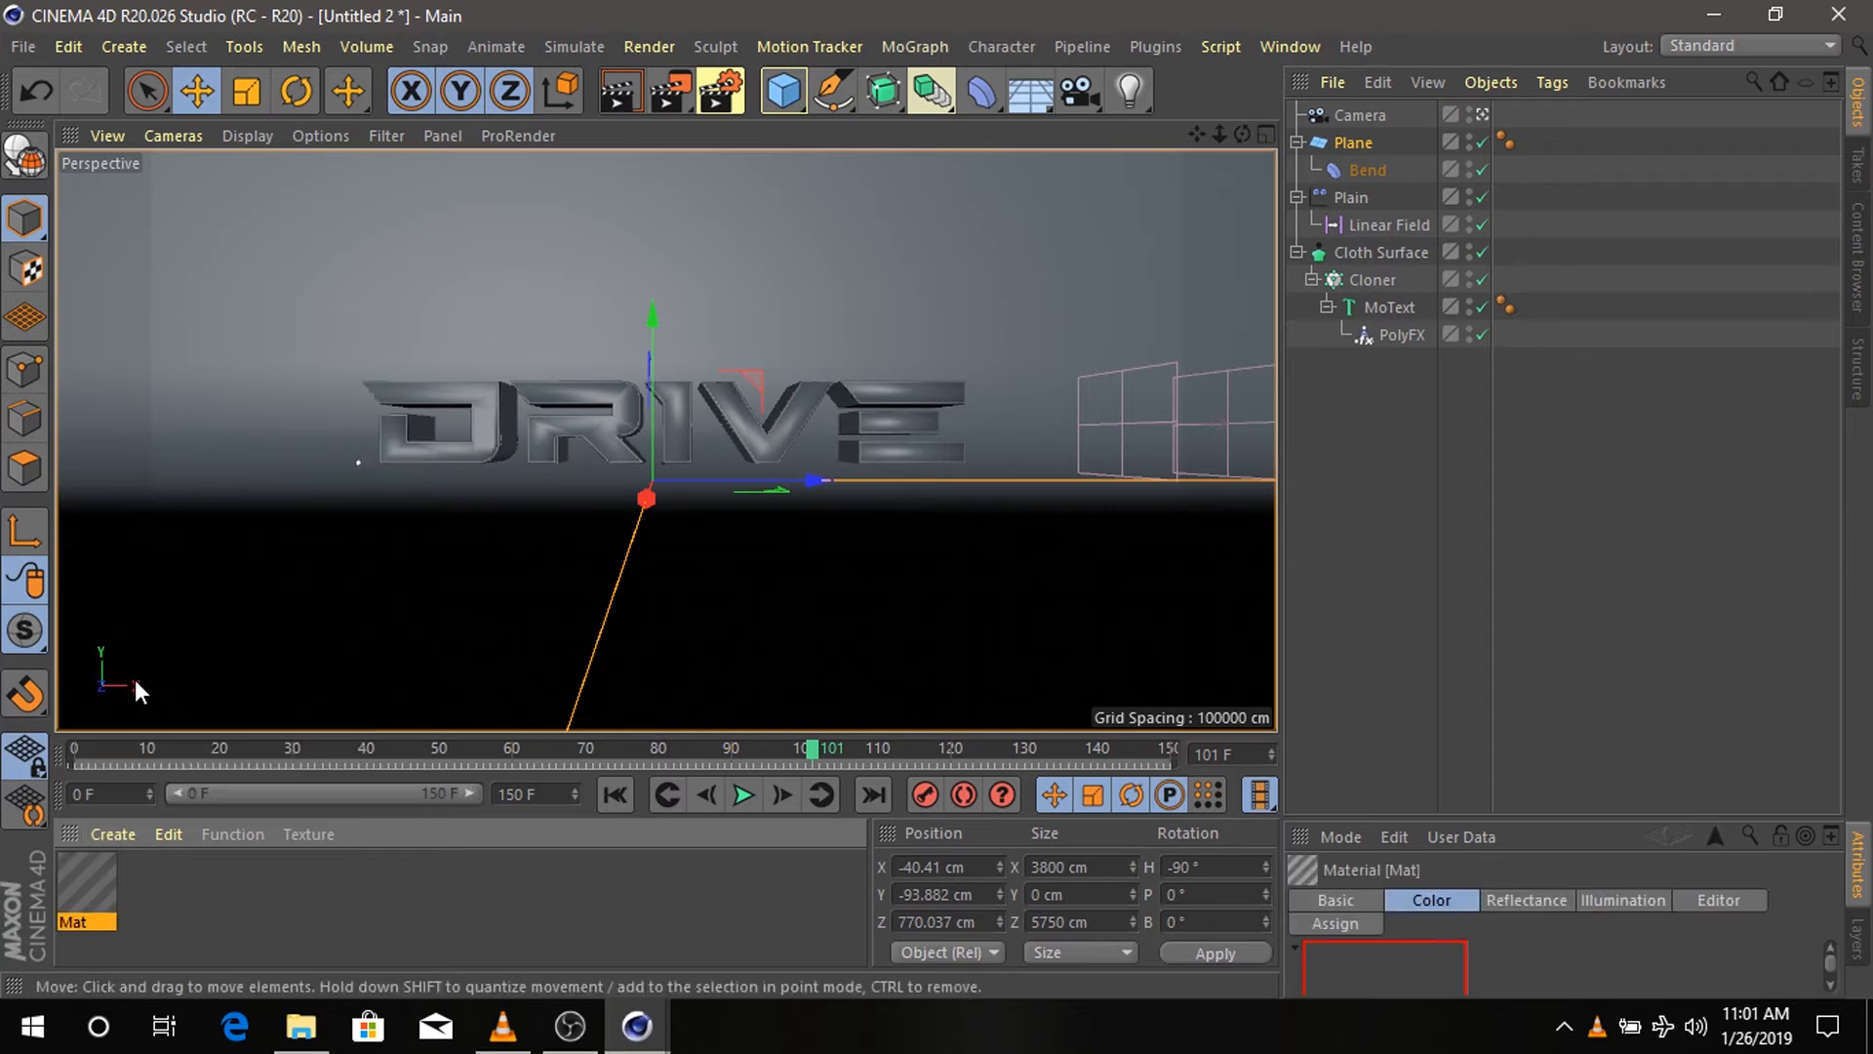
double_click(90, 880)
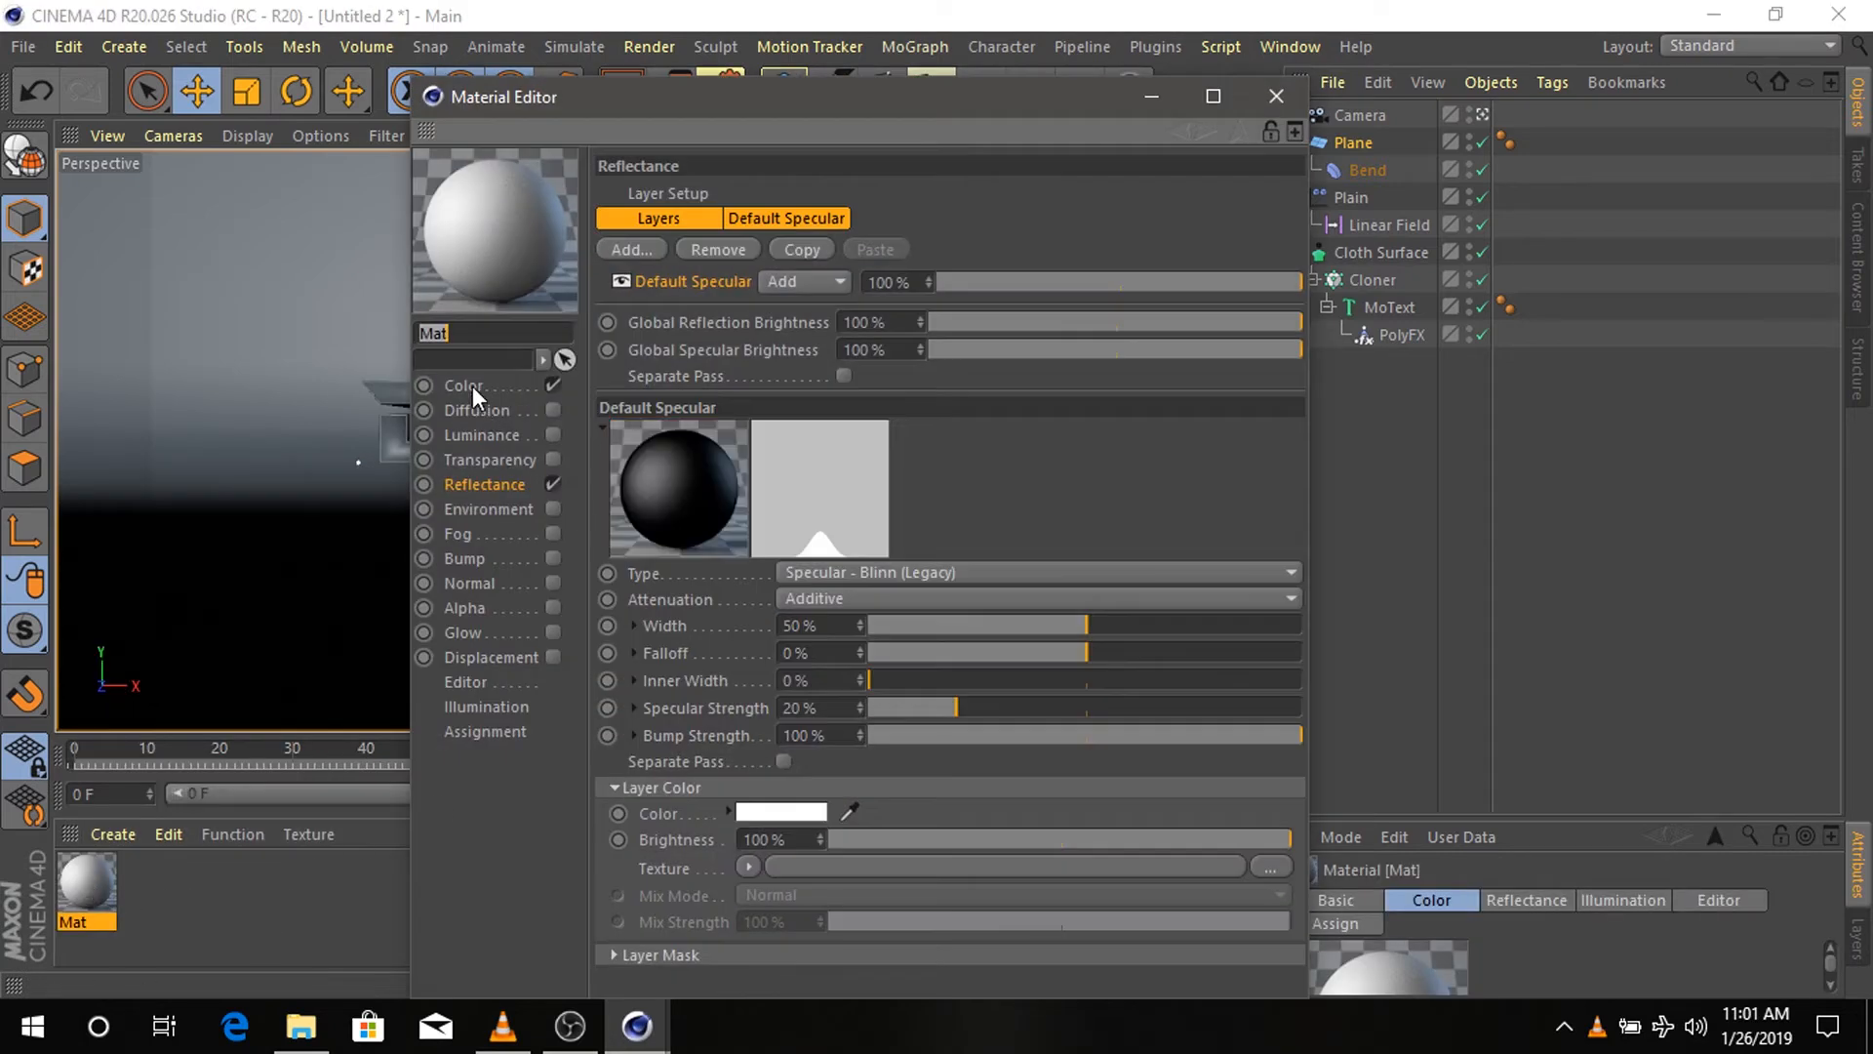
click(472, 386)
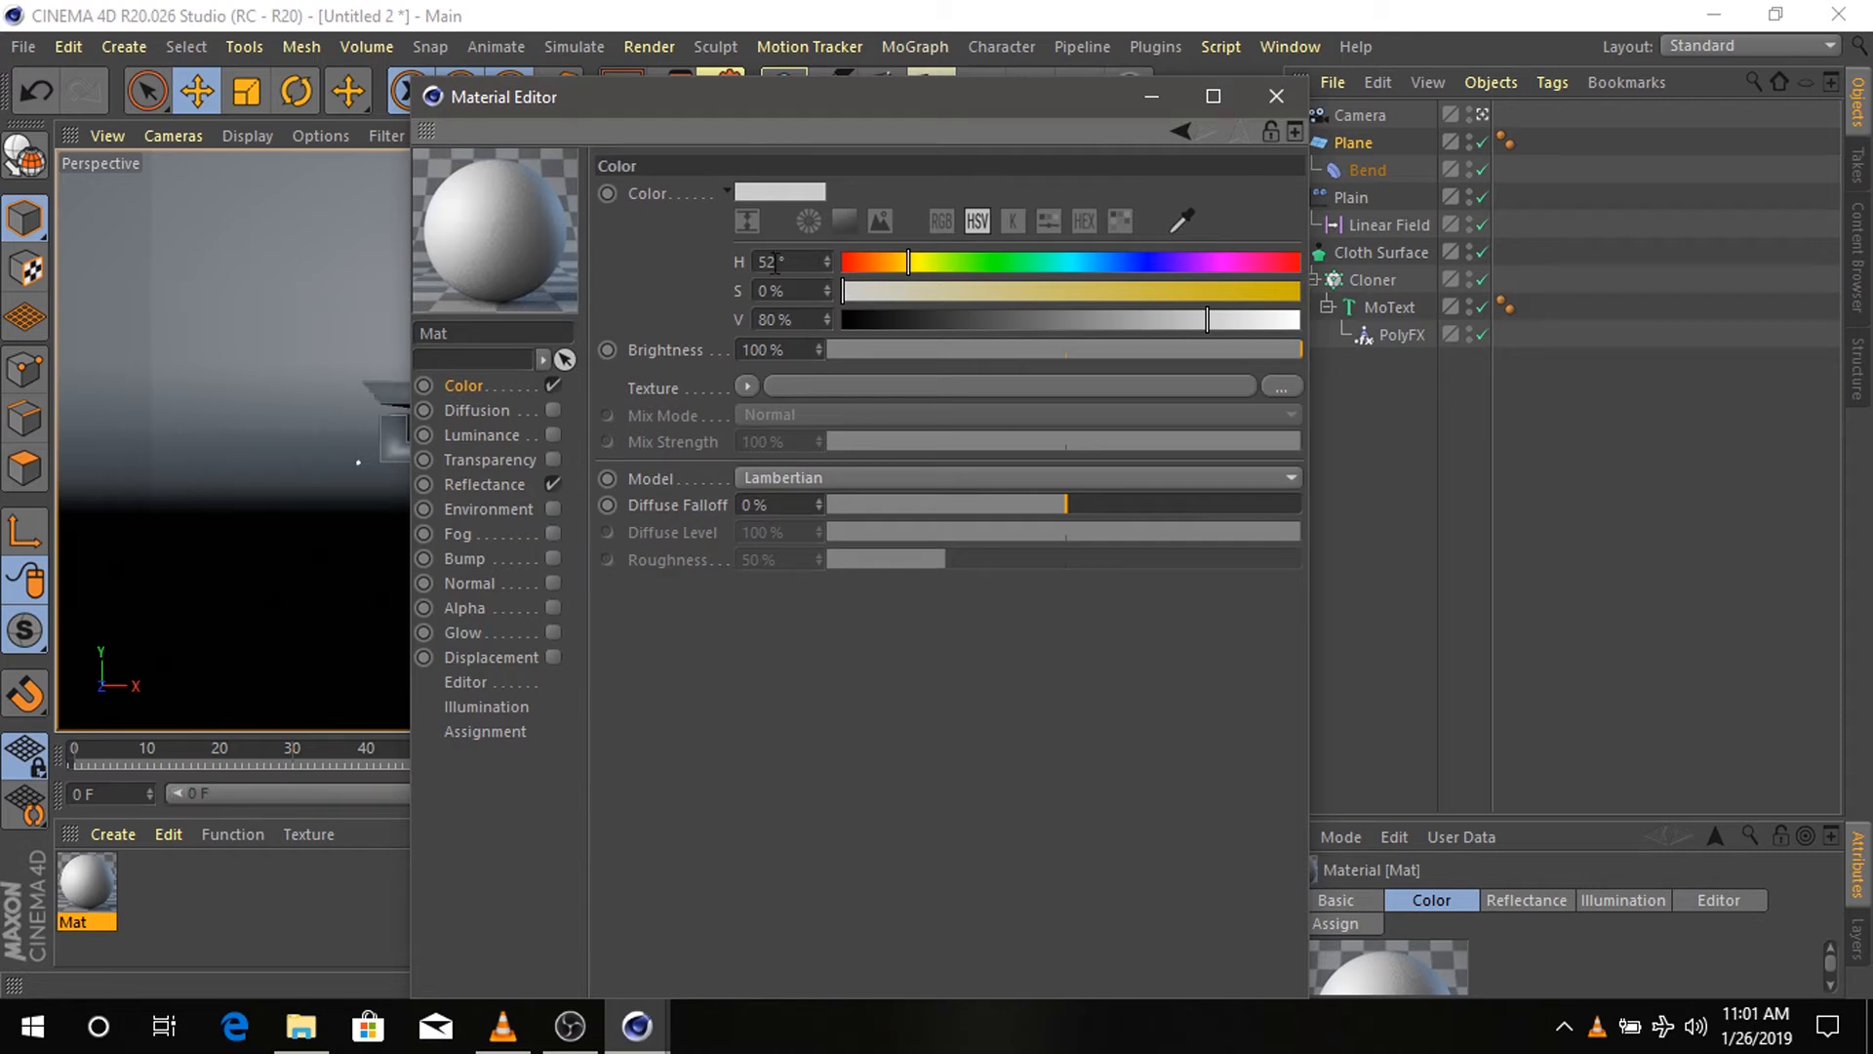
click(777, 320)
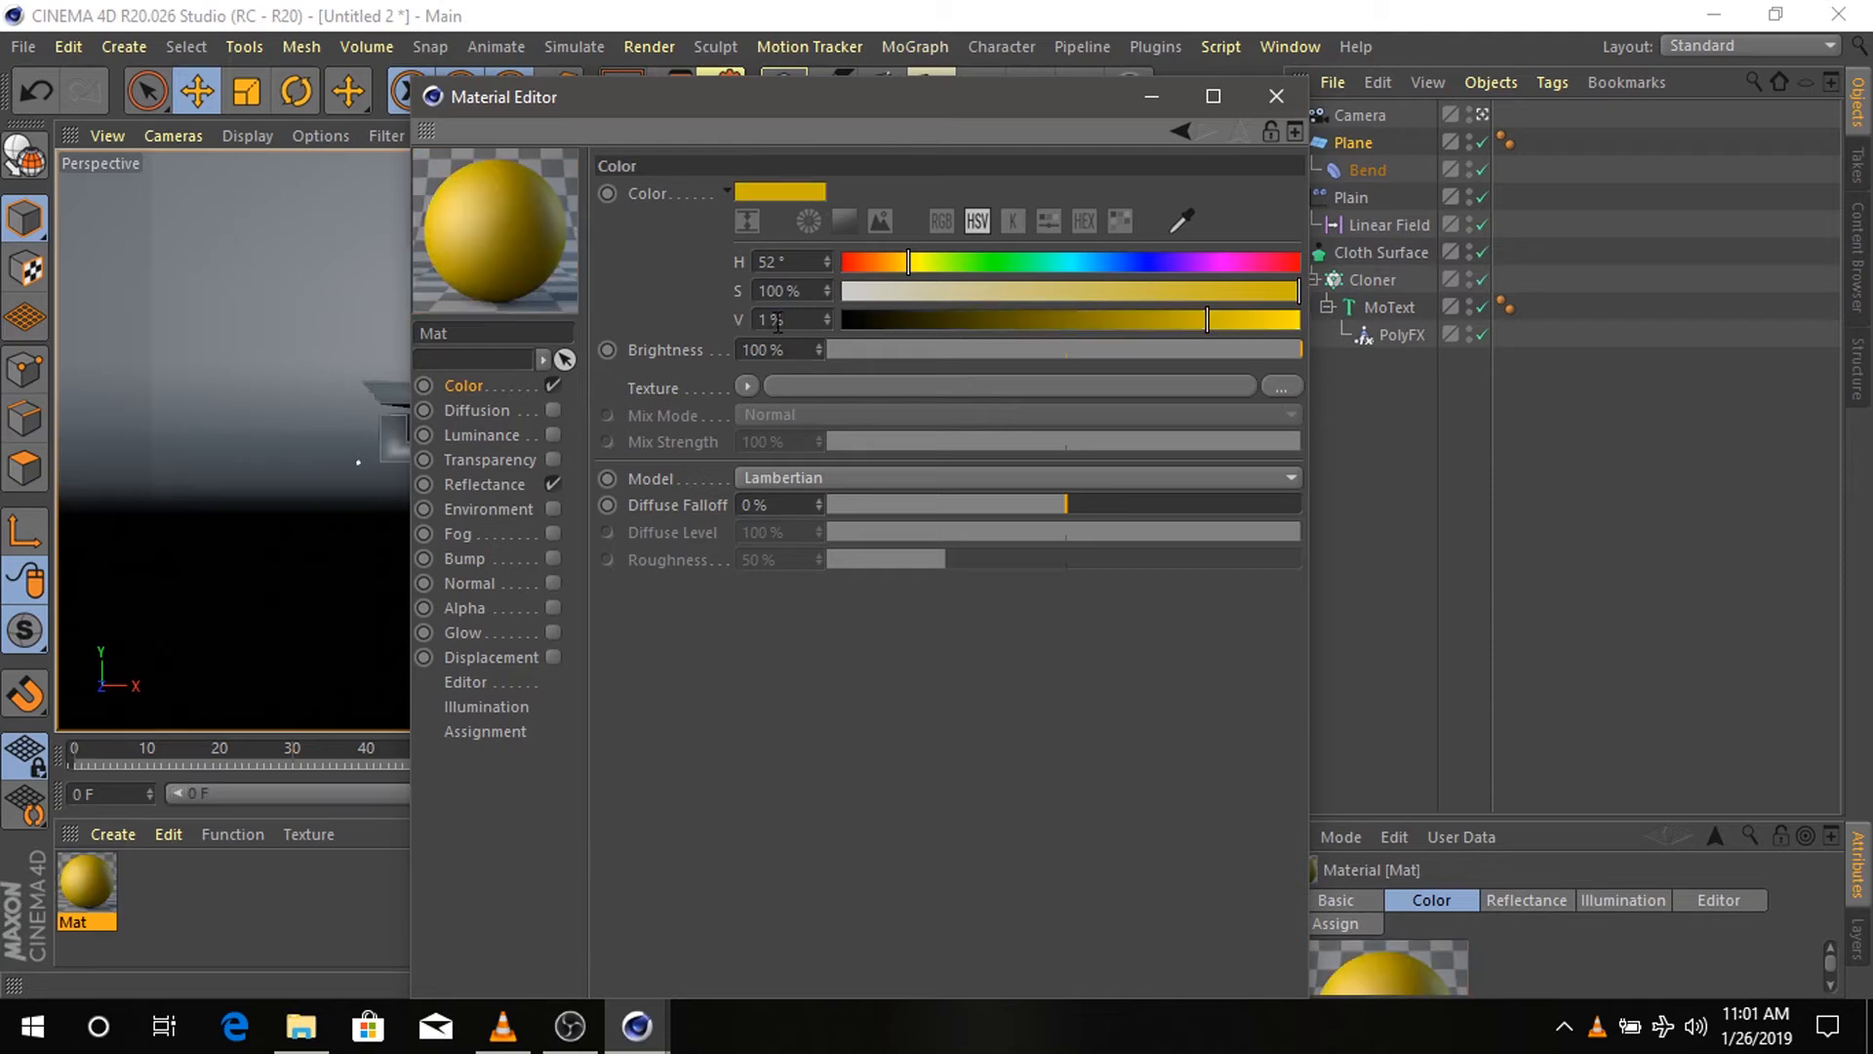
text(100)
key(Return)
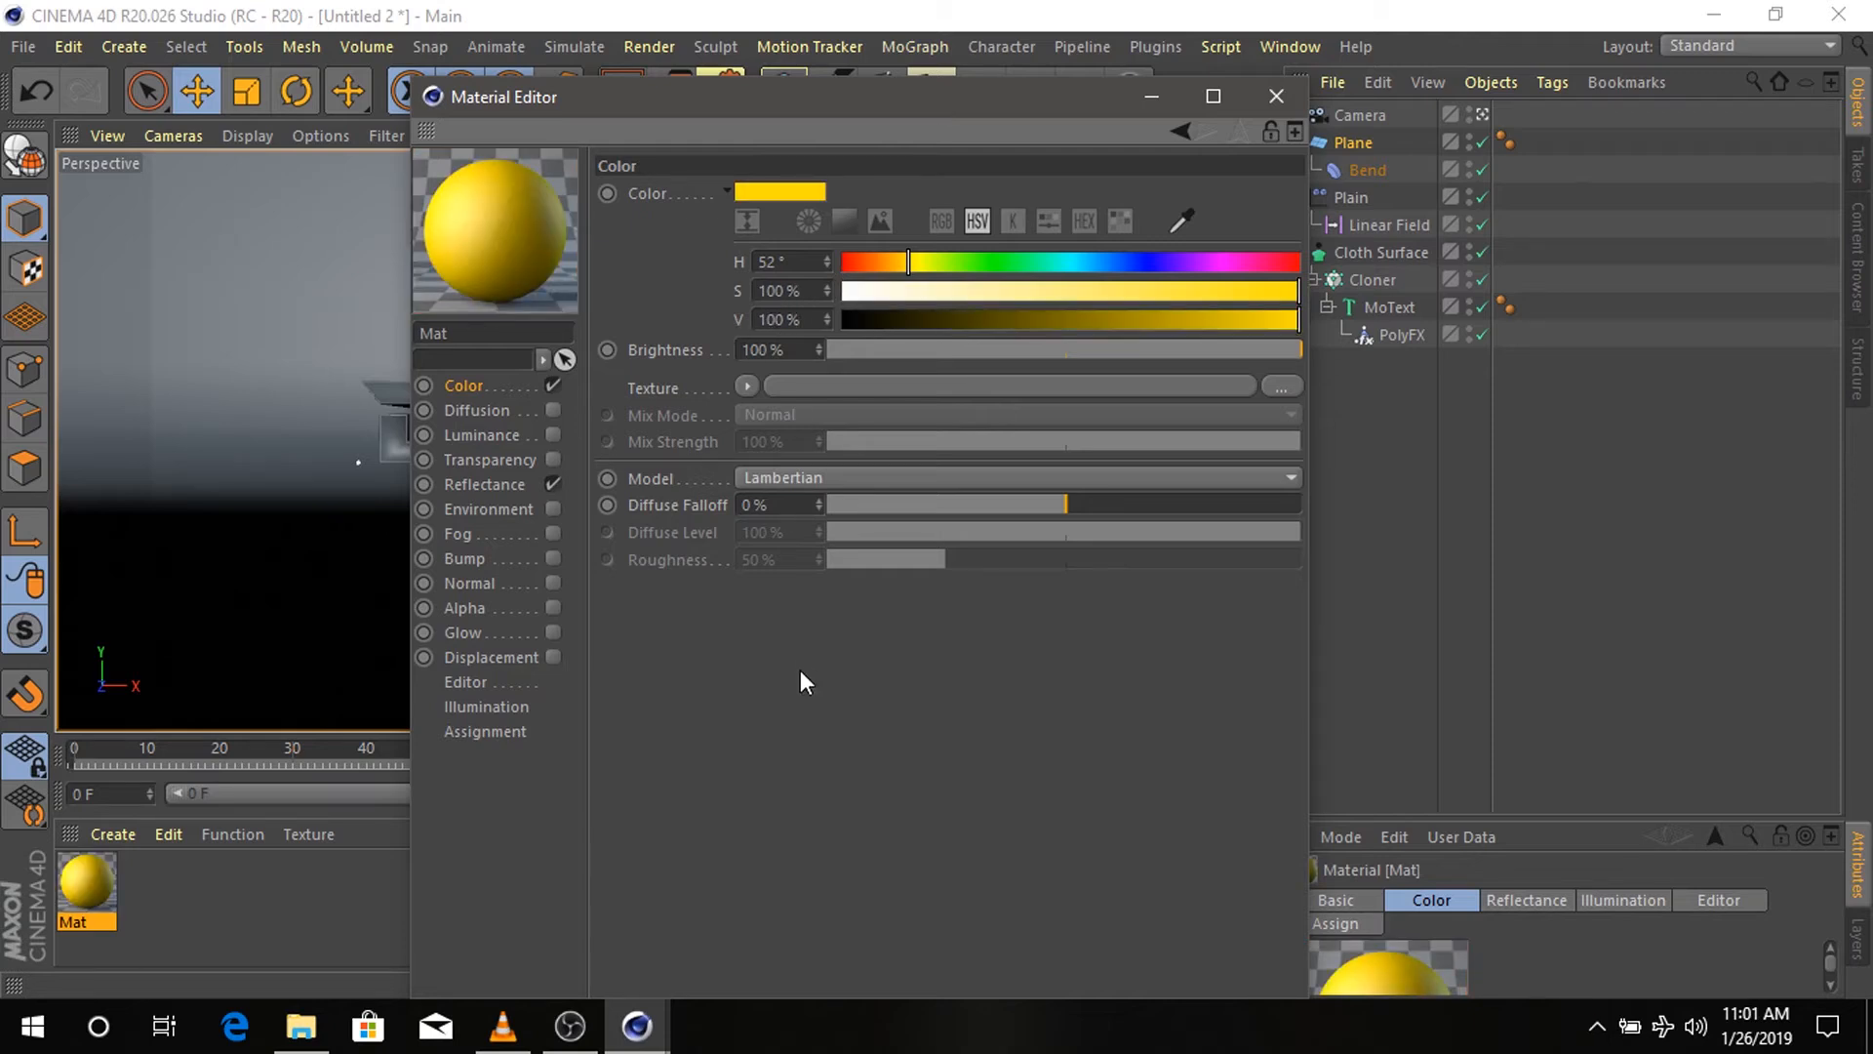
- Enable the material's luminance with an orange color of H 28°, S 100%, V 100% and set its brightness to 60%
click(553, 435)
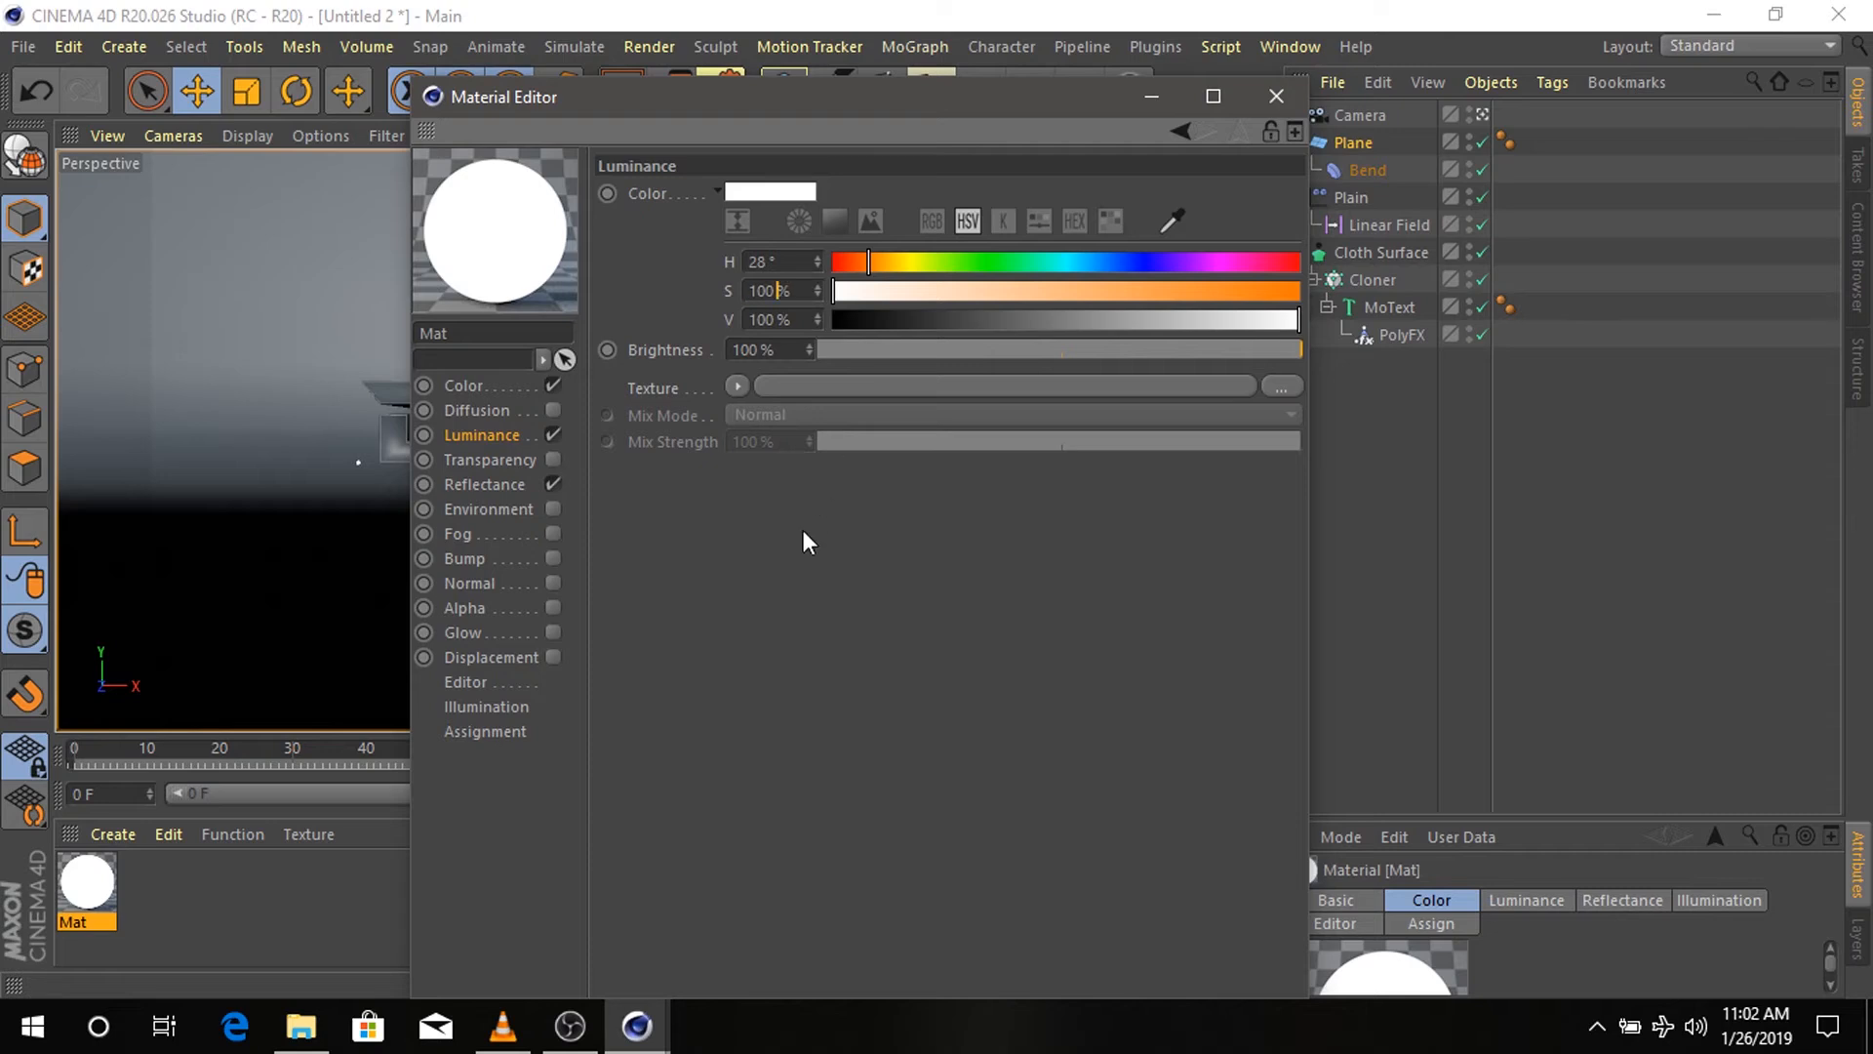
key(Return)
drag(1164, 341, 1103, 346)
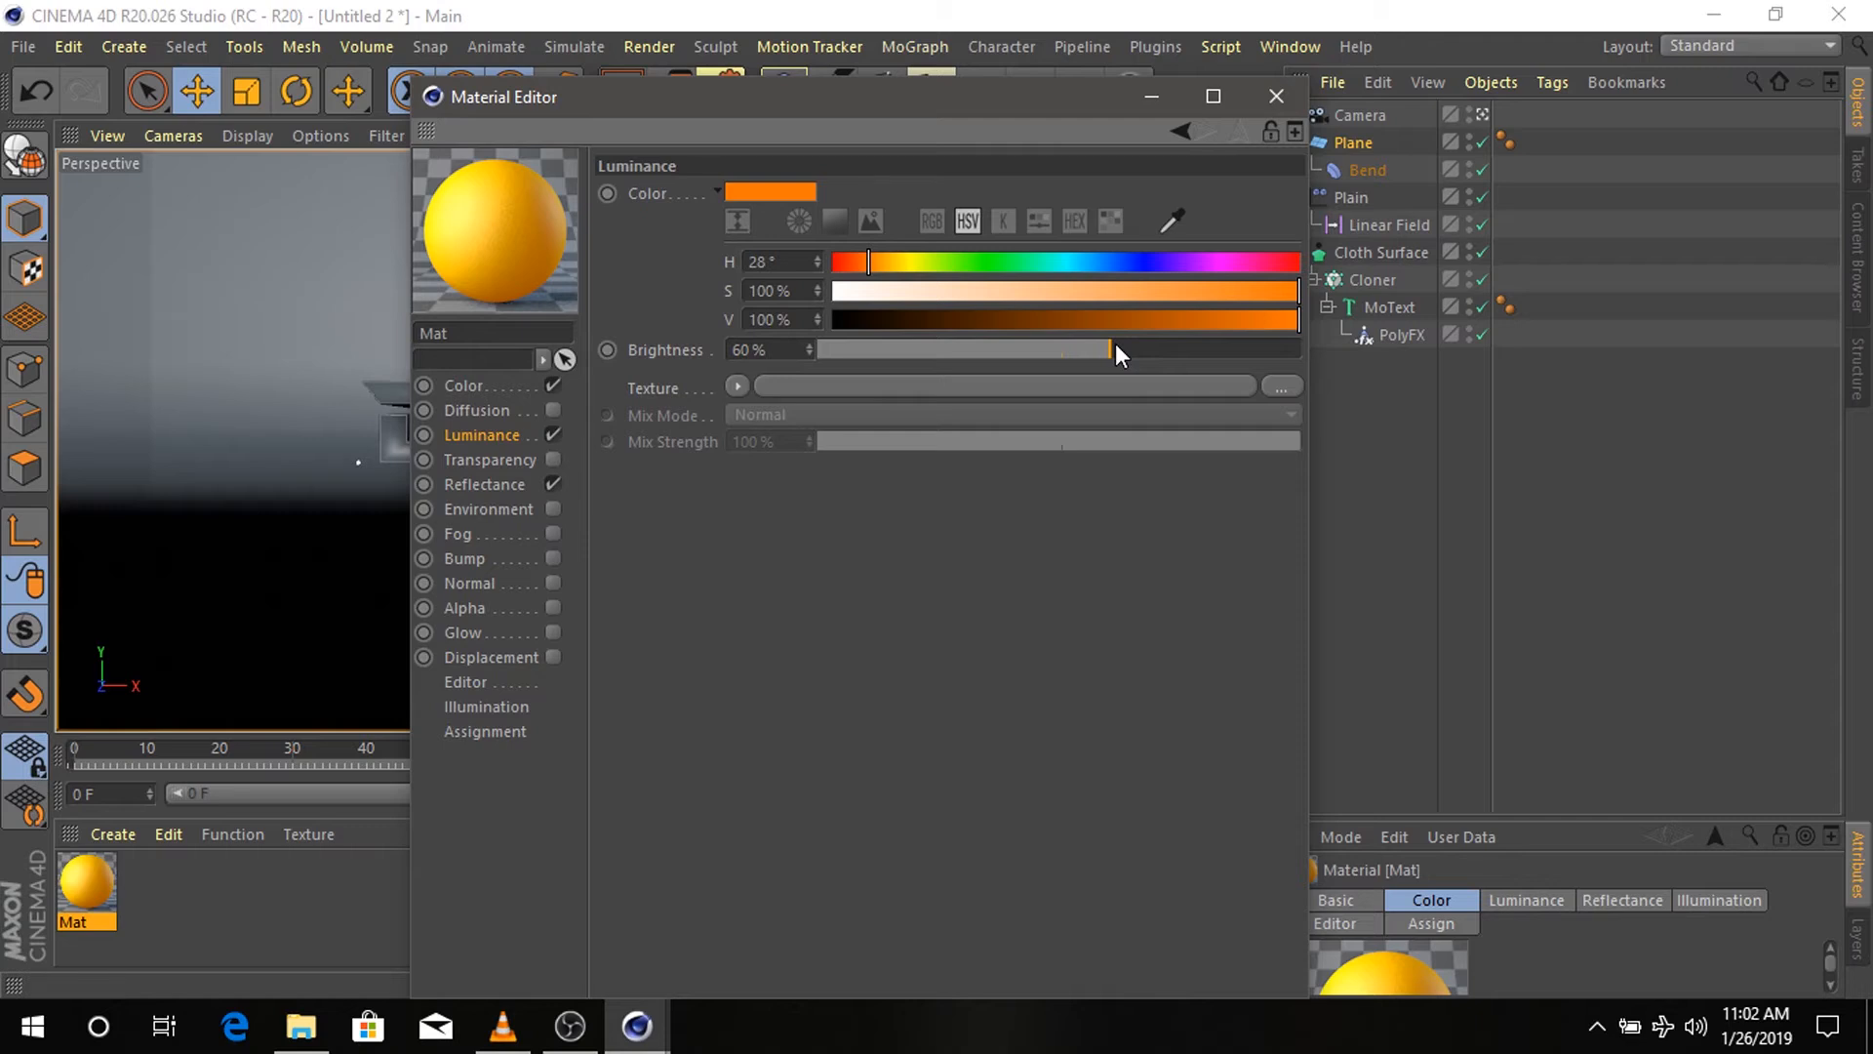
- Set the material's default specular to Specular - Phong (Legacy) with a width of 74% and a specular strength of 30%
click(498, 483)
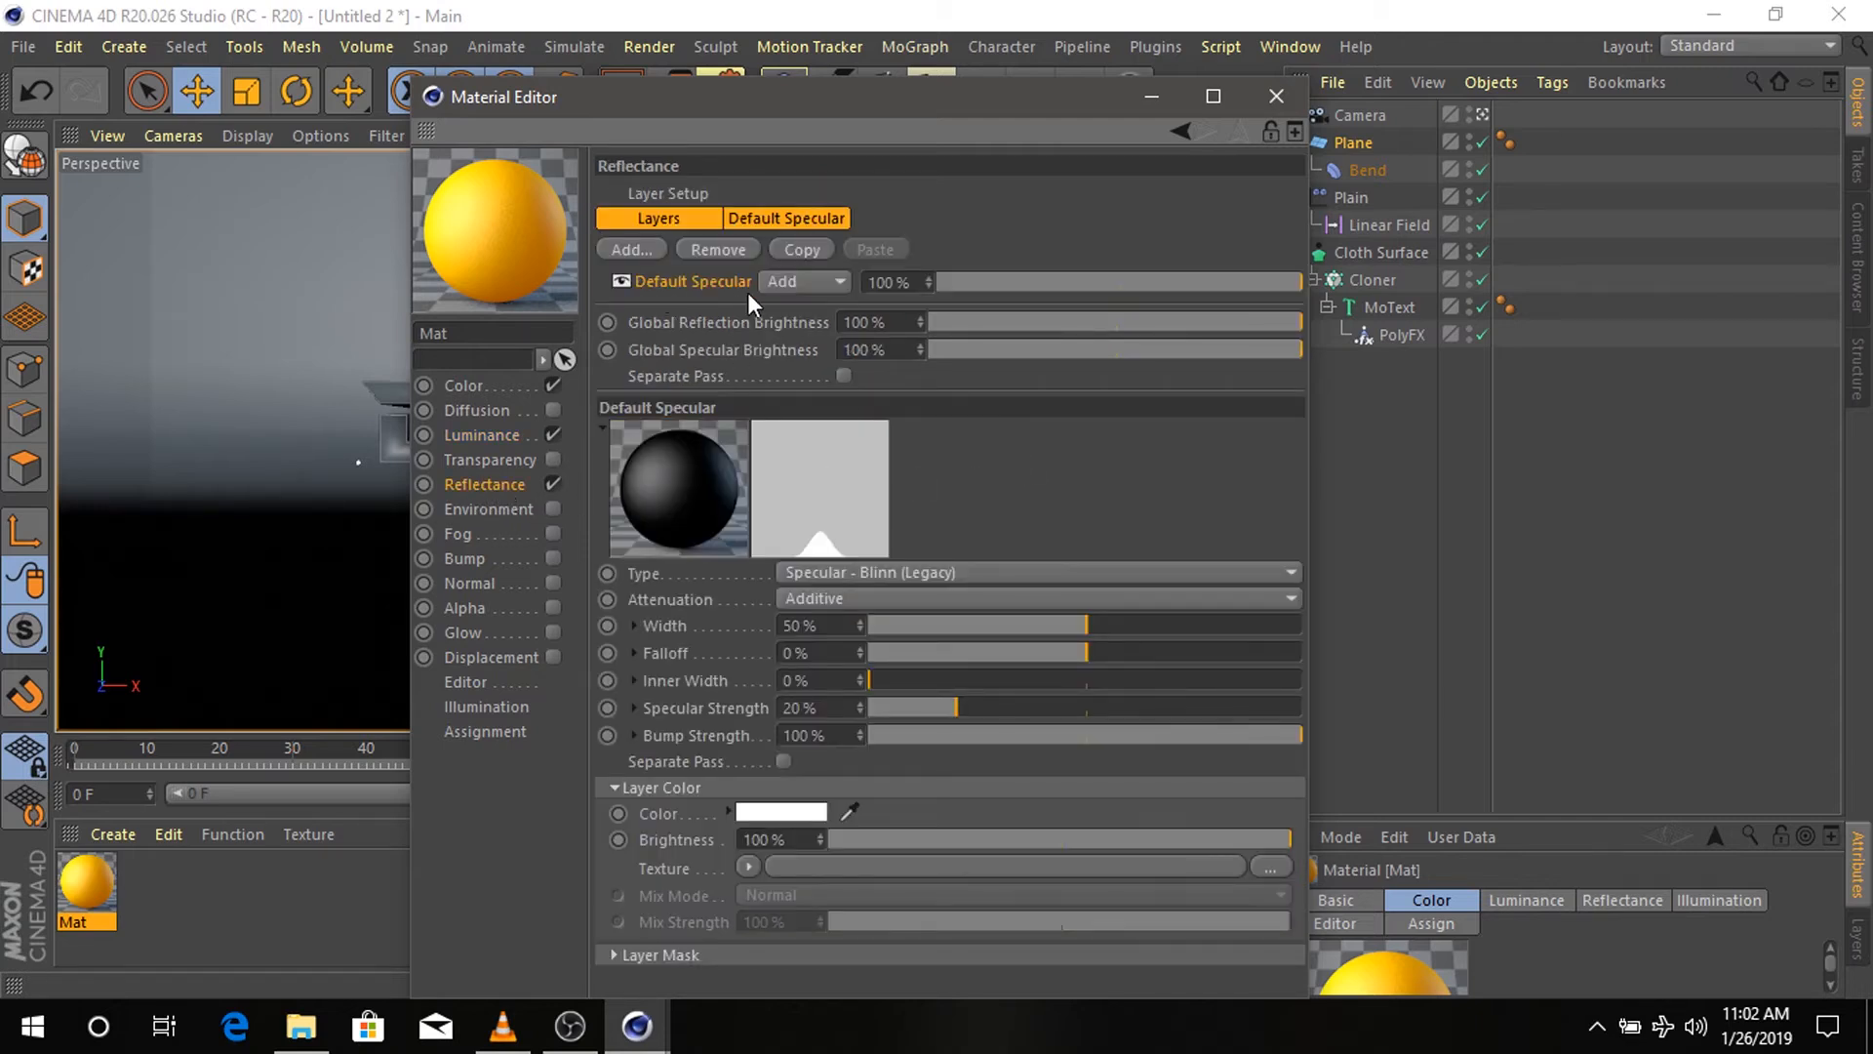
click(908, 573)
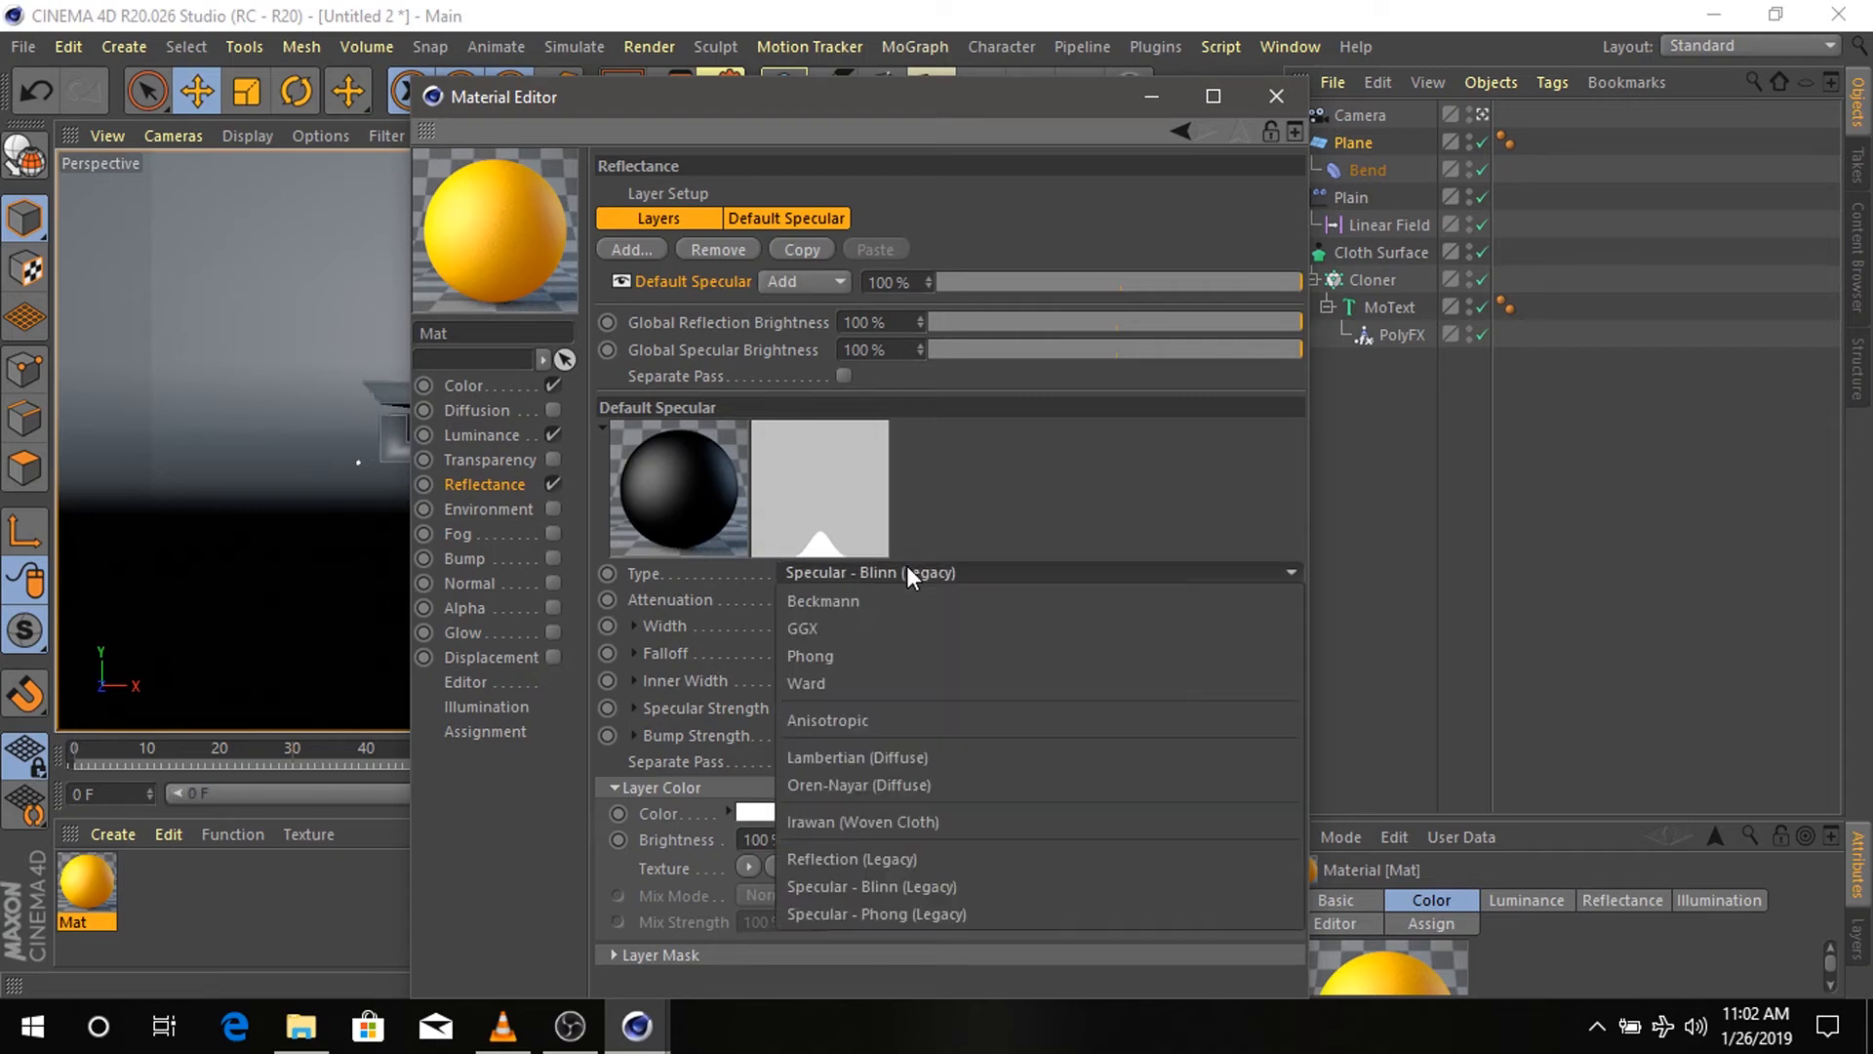
click(902, 914)
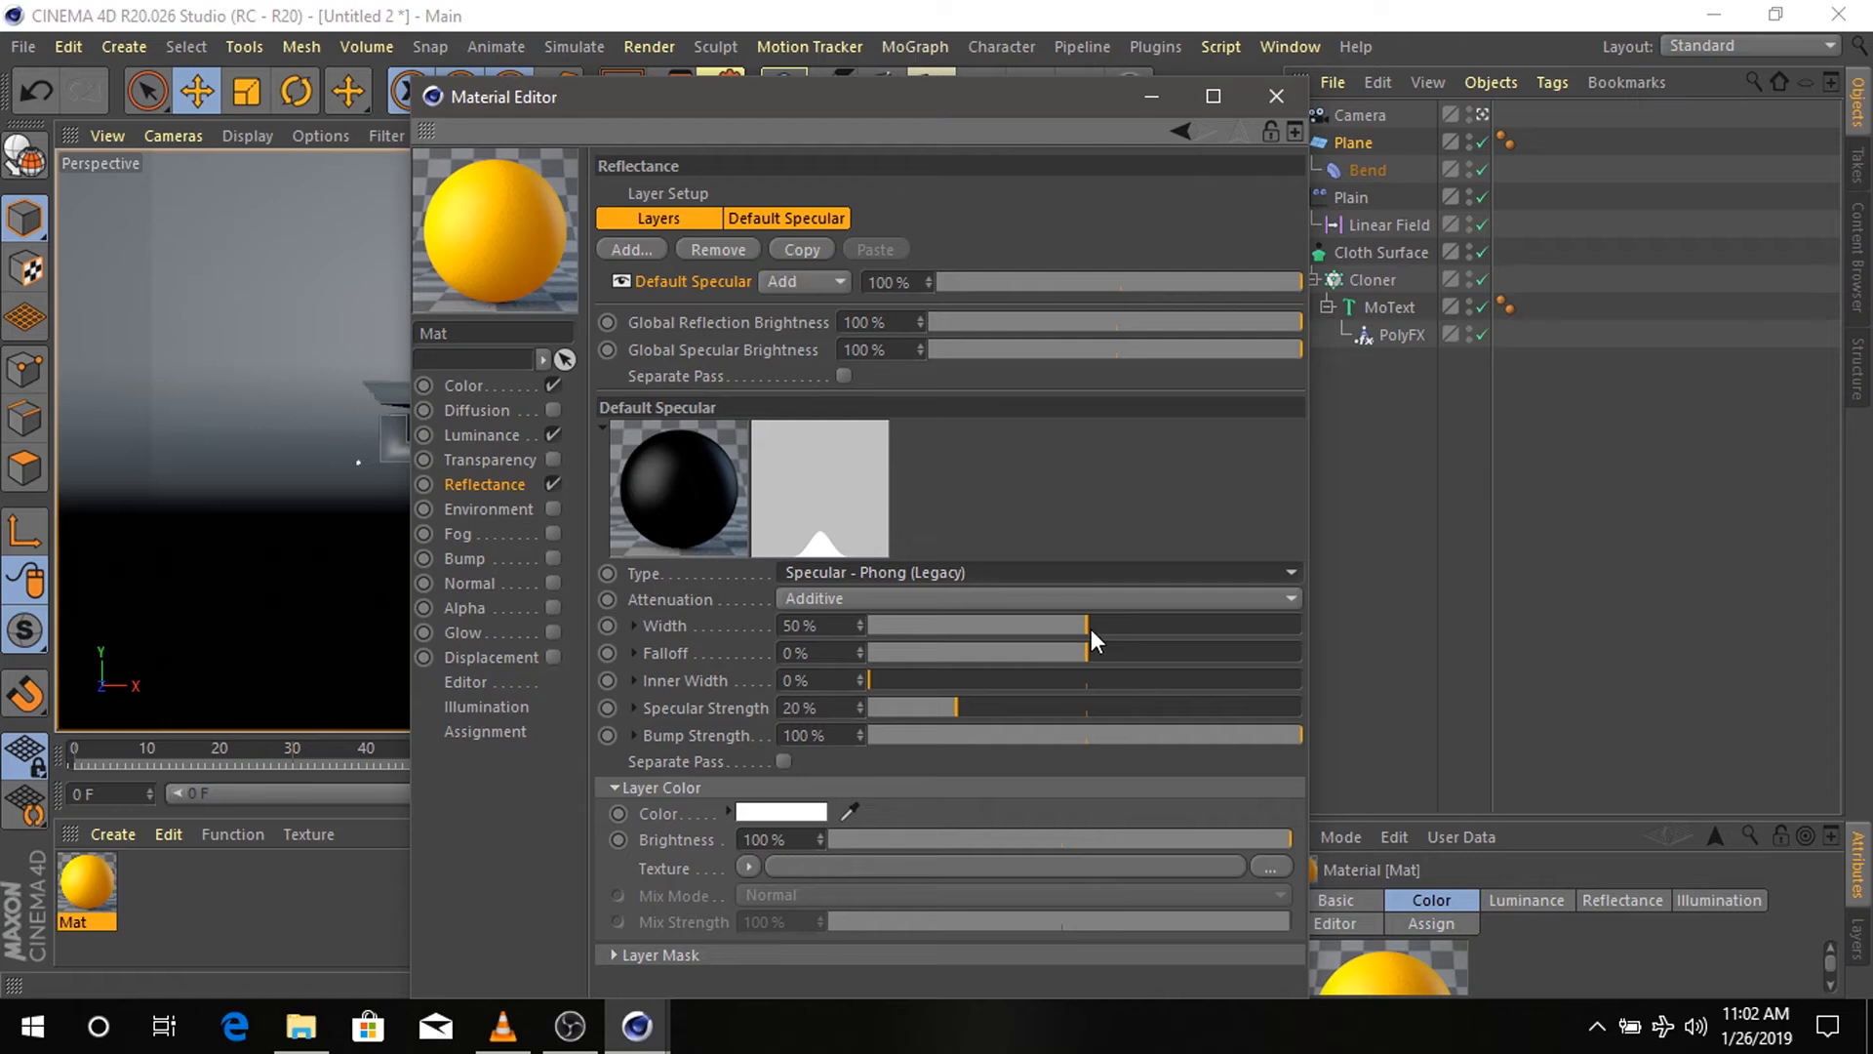
drag(1091, 630, 1194, 627)
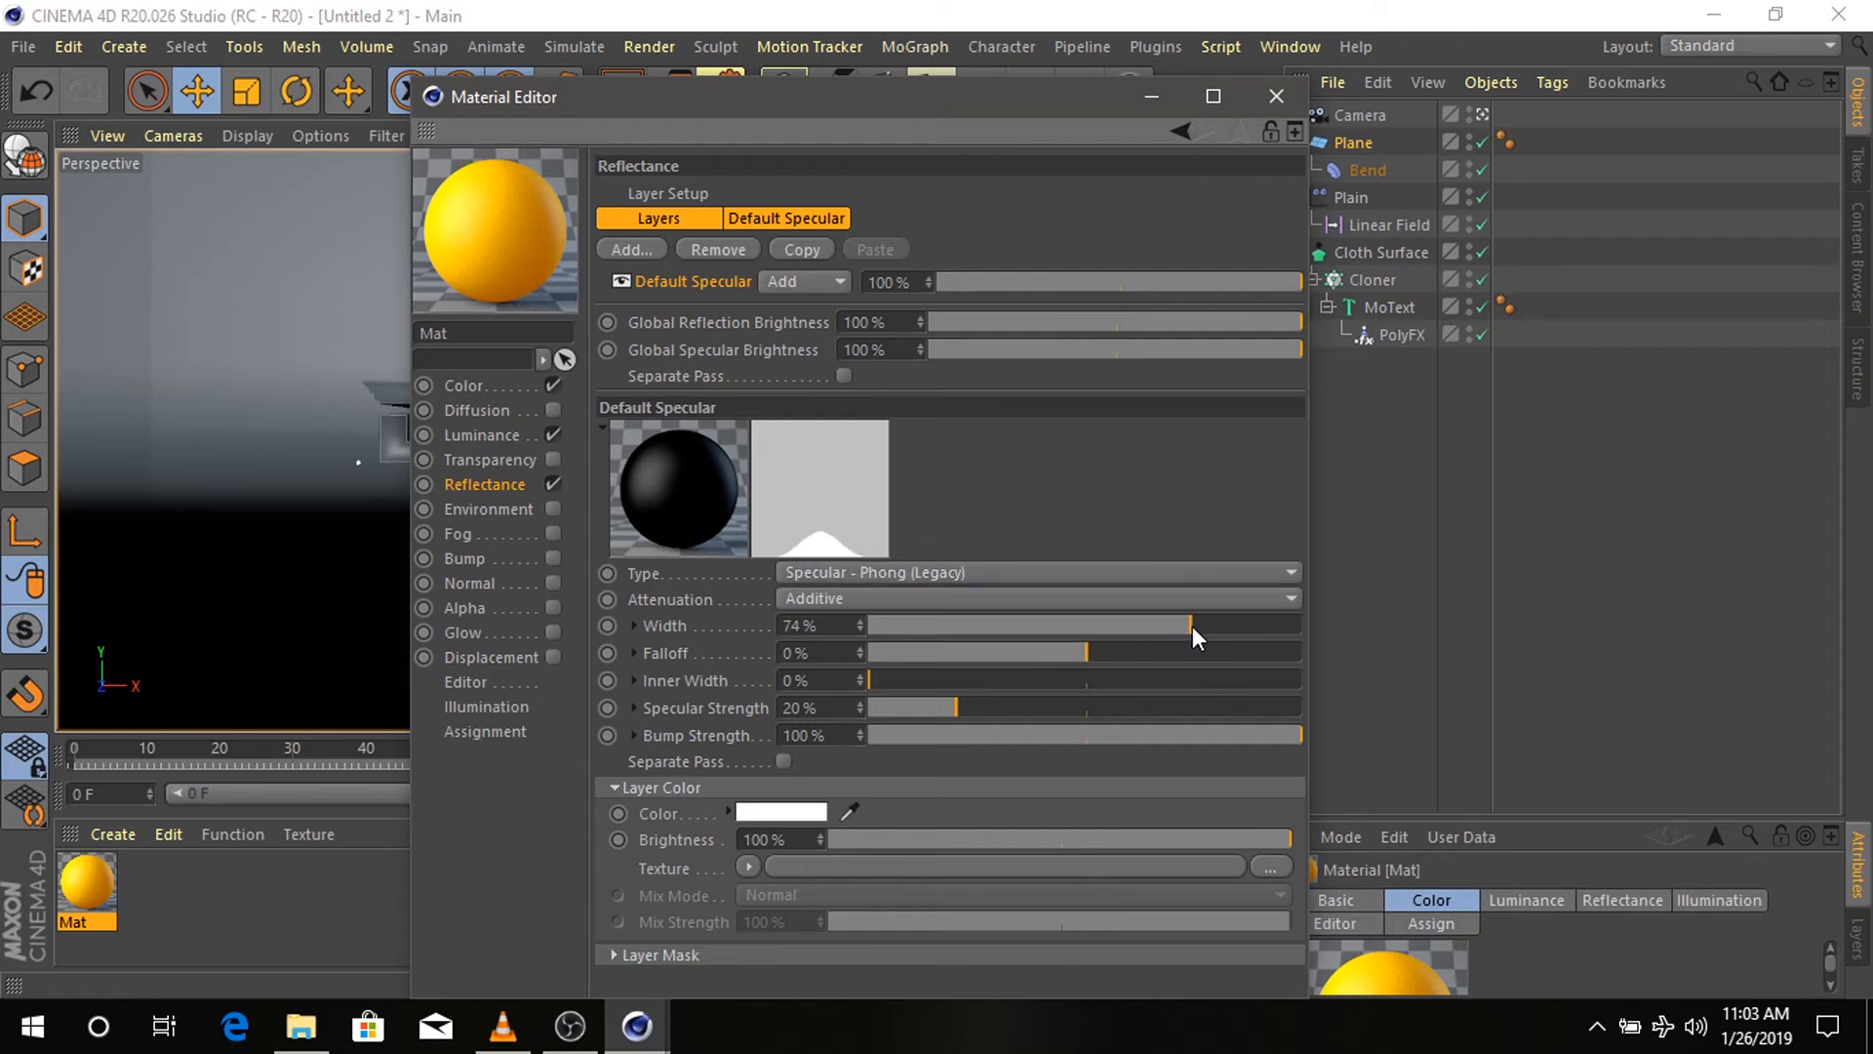
drag(958, 710, 999, 710)
- Collapse the specular's layer color settings and add a Reflection (Legacy) layer to the material's reflectance
click(612, 788)
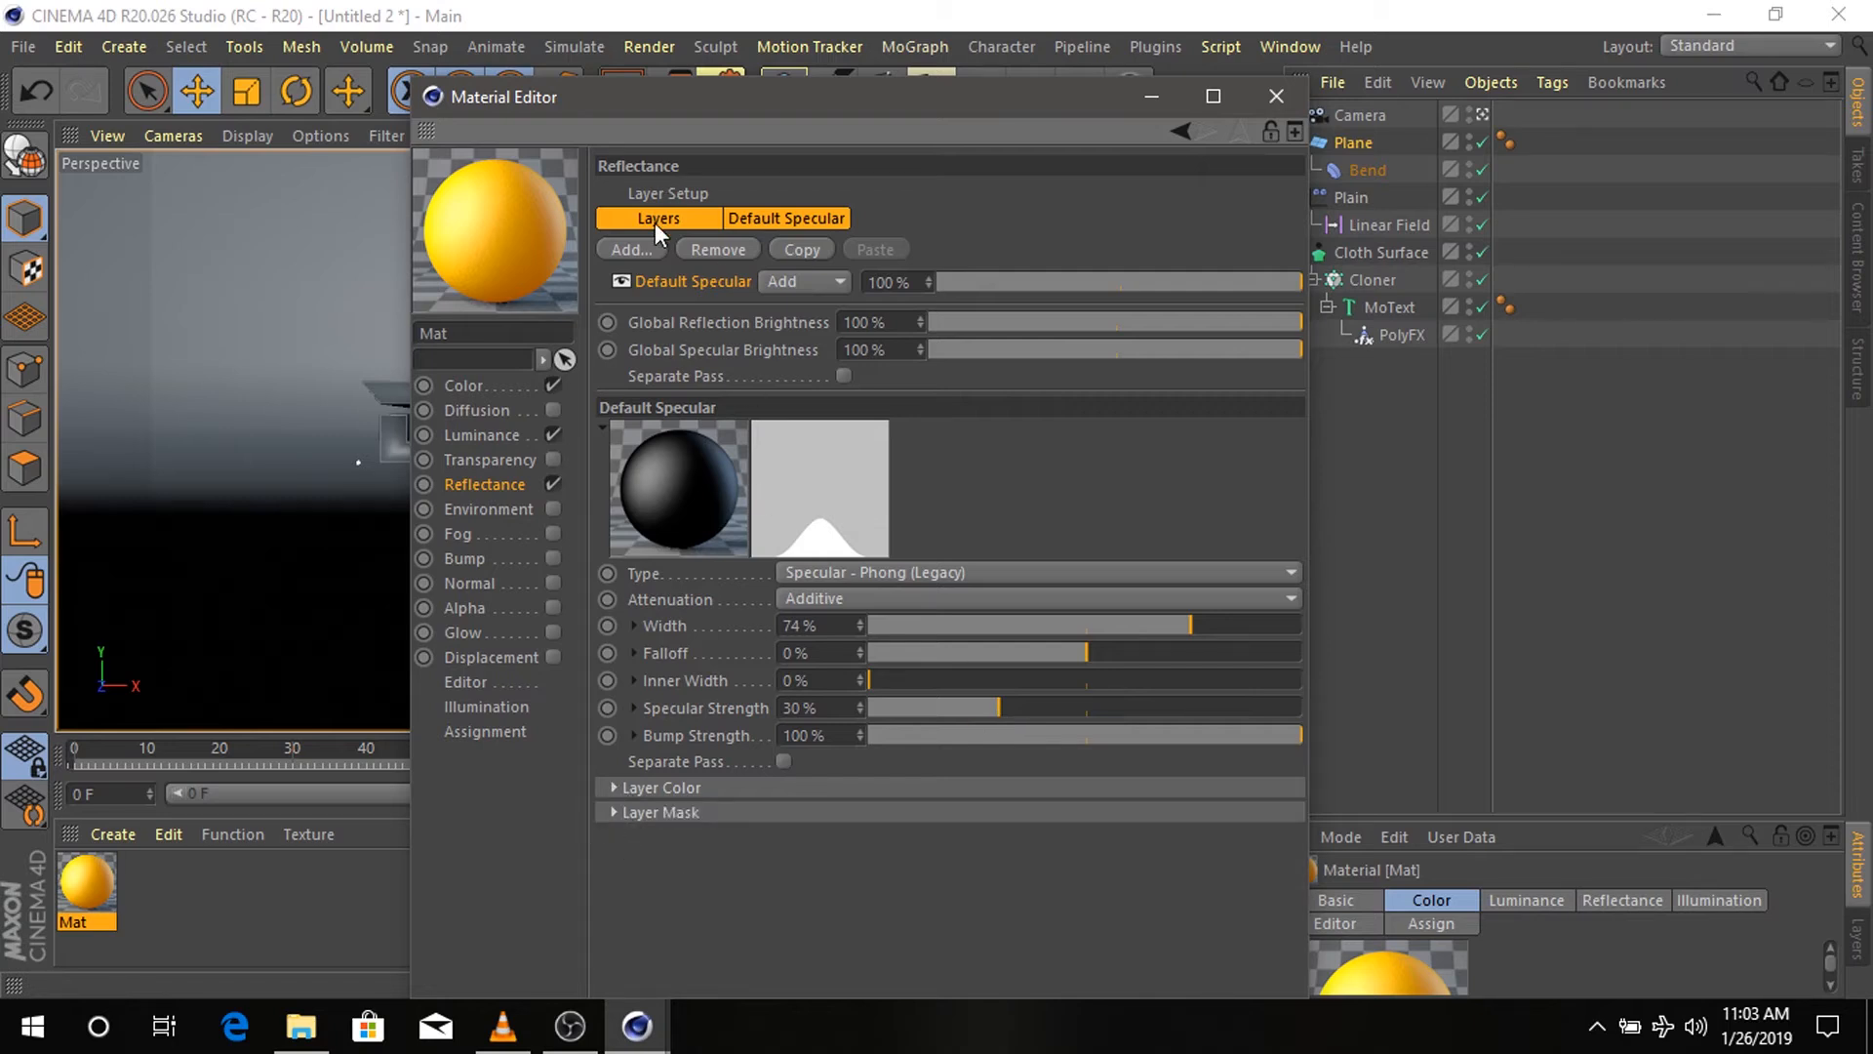
click(647, 250)
click(765, 504)
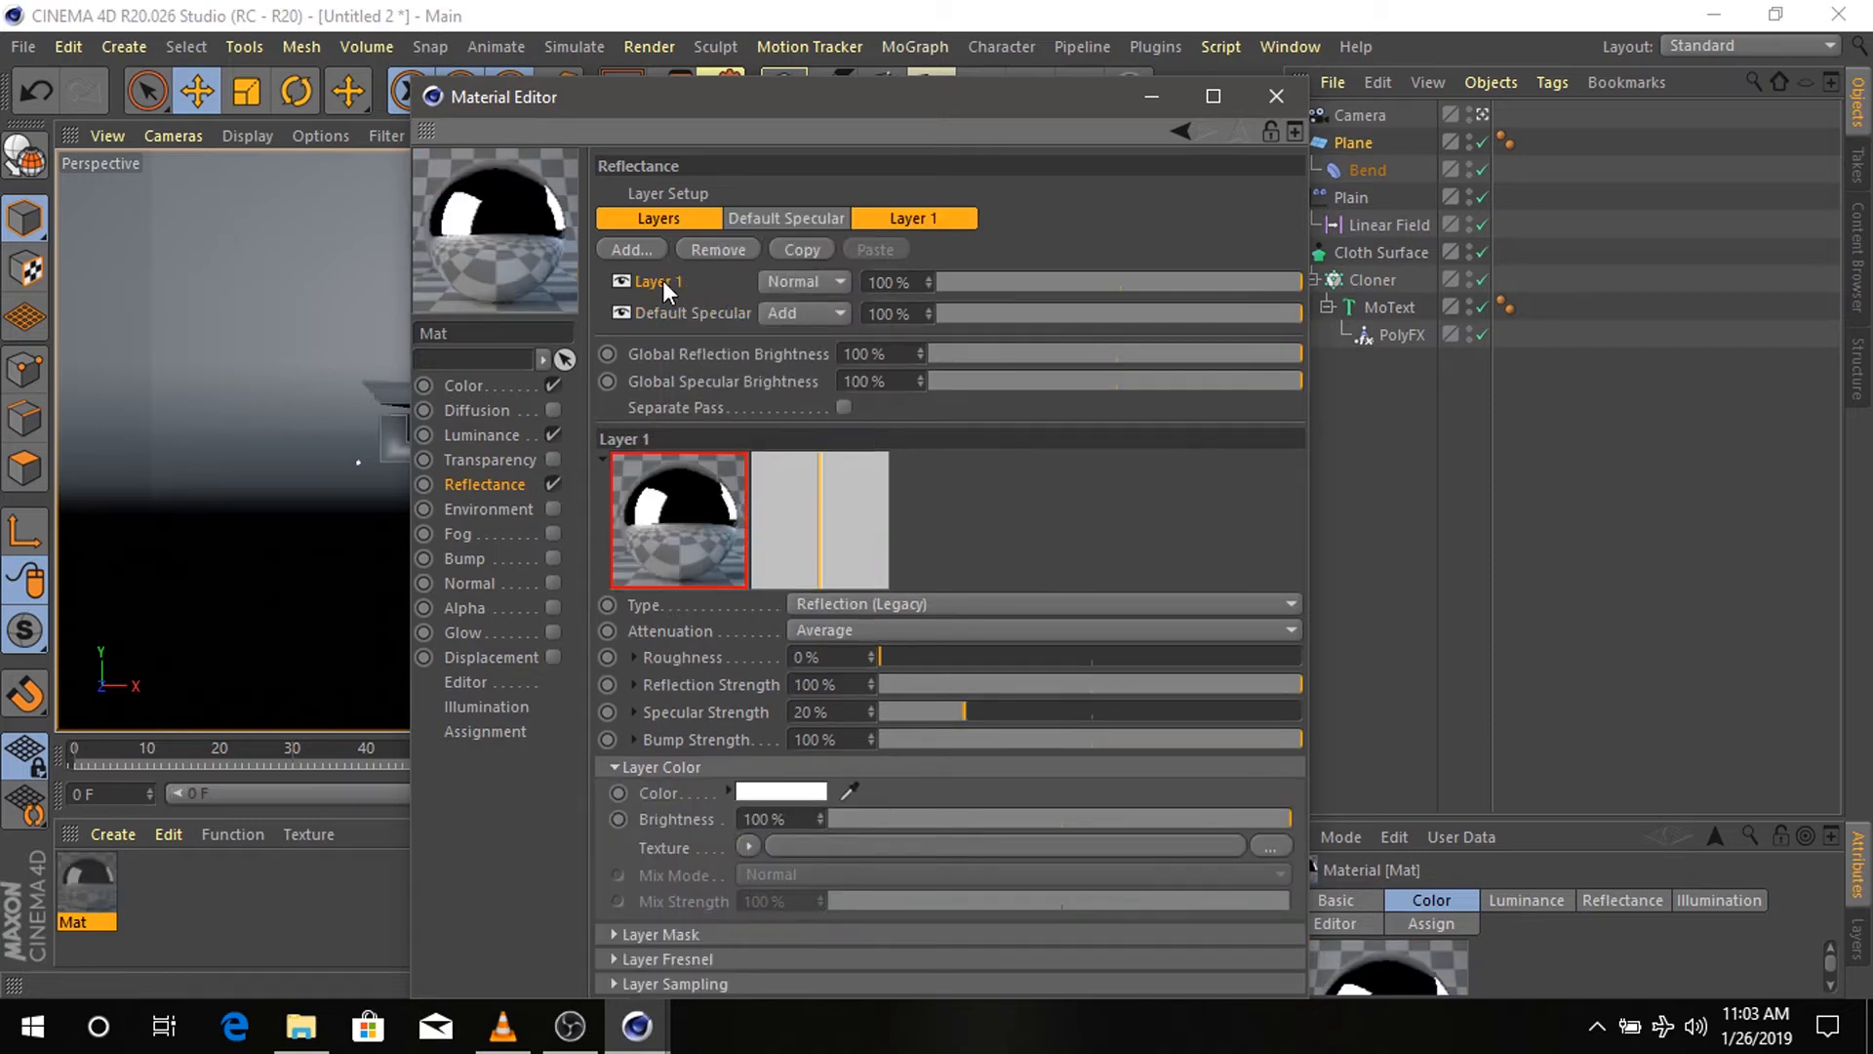
- Move the default specular above Layer 1, and set Layer 1's specular strength to 0% and its layer color brightness to 20%
drag(695, 313, 695, 280)
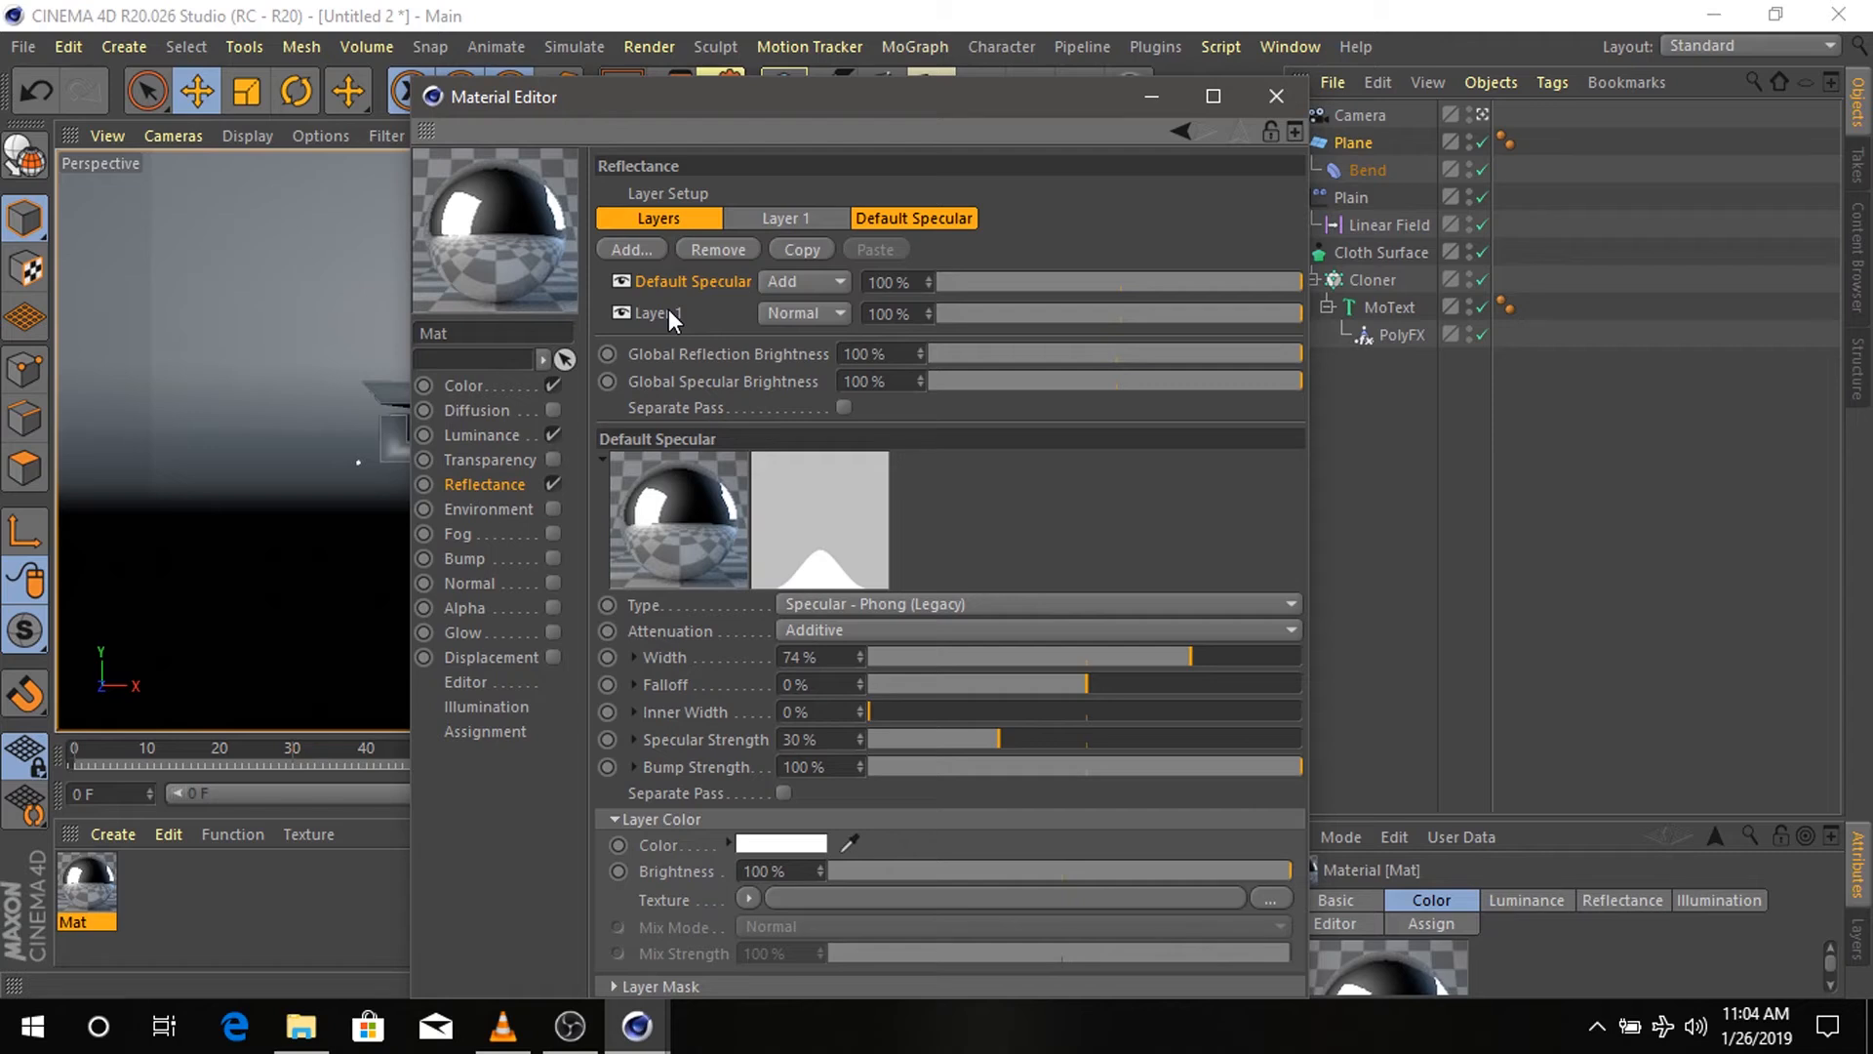
click(669, 313)
drag(968, 721, 897, 720)
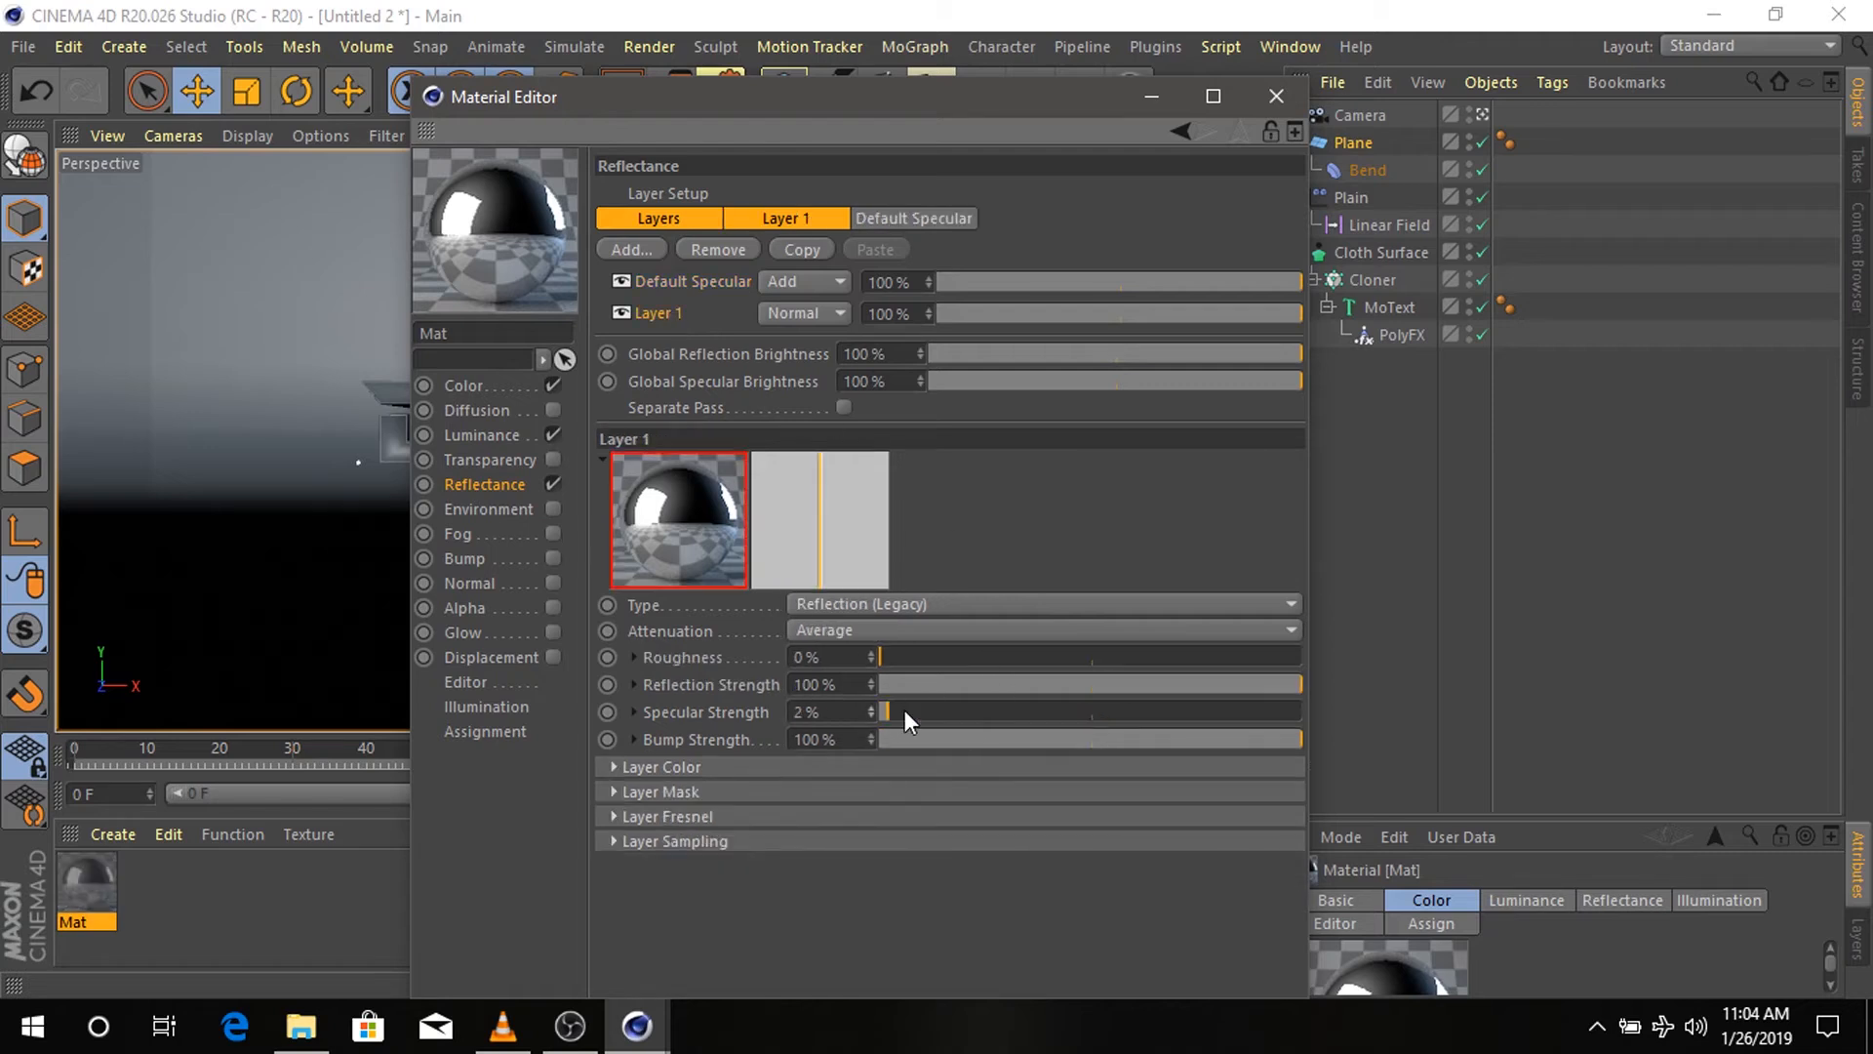
click(614, 767)
drag(964, 824, 922, 823)
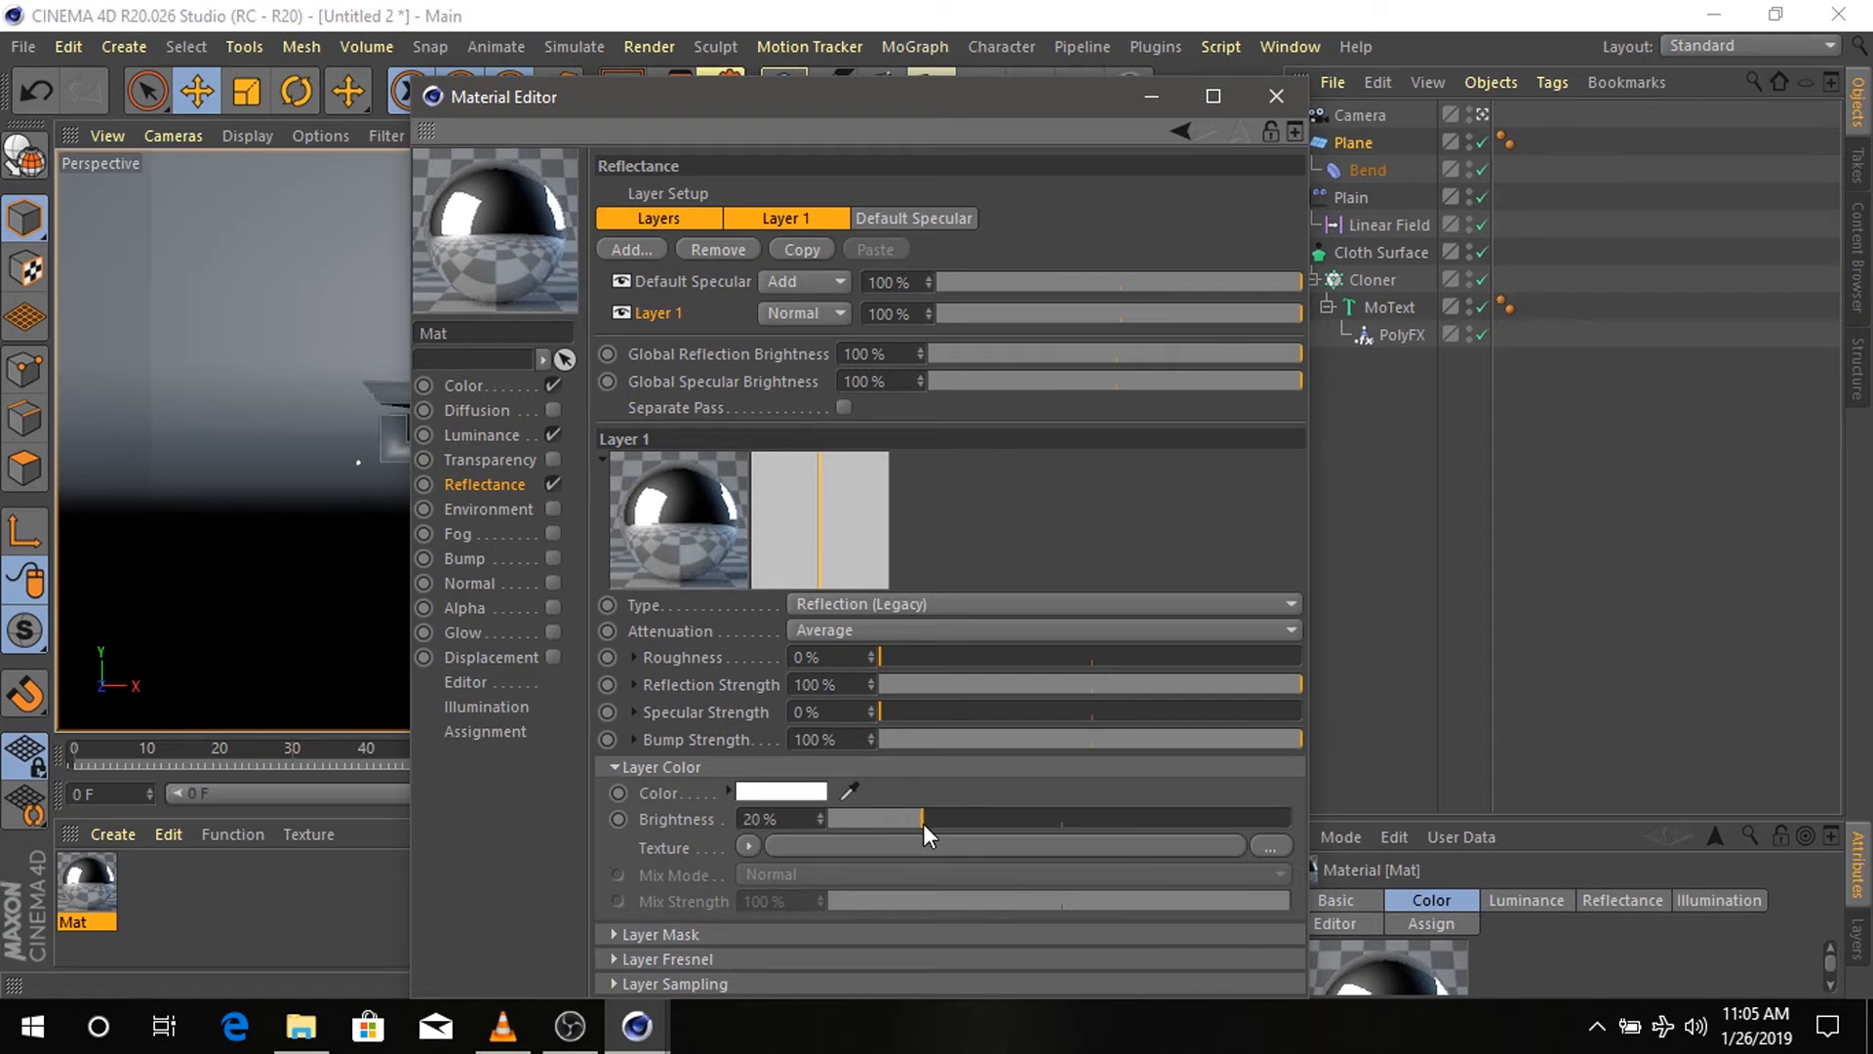
- Finish editing the yellow material and apply it to the Cloner
click(615, 768)
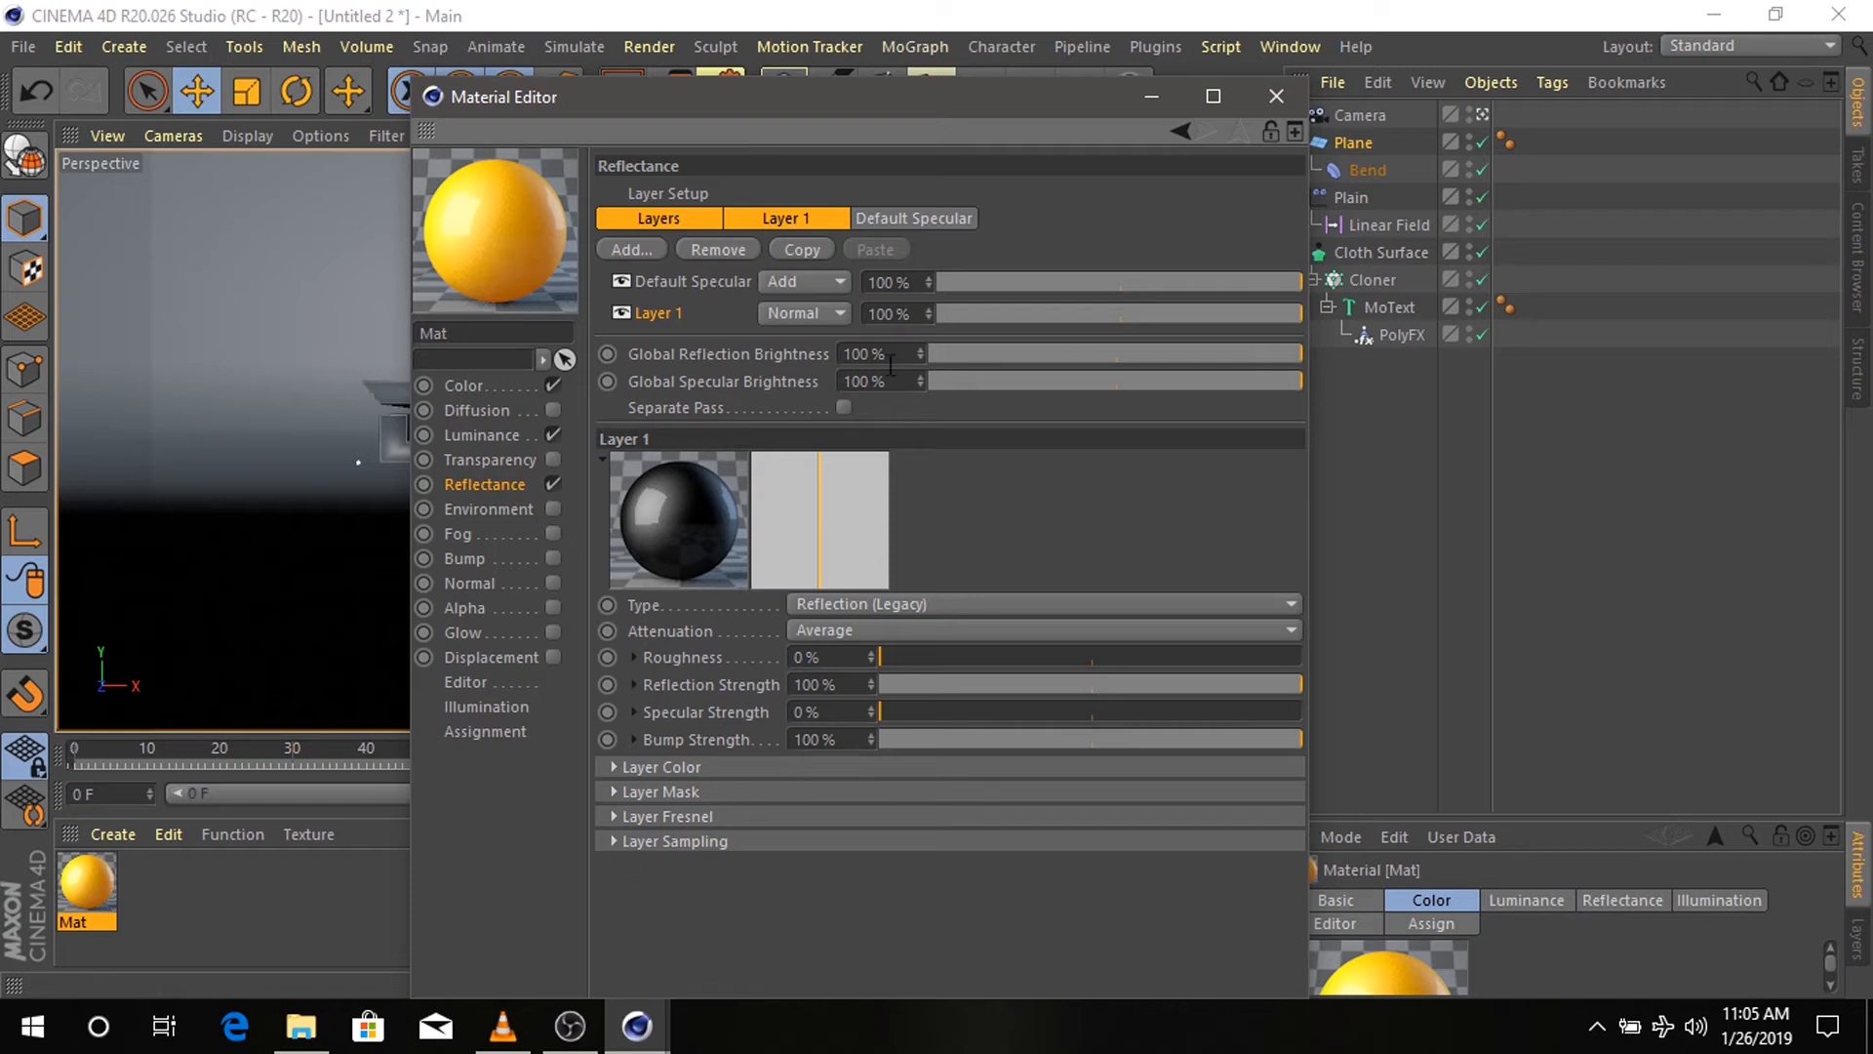
click(1276, 96)
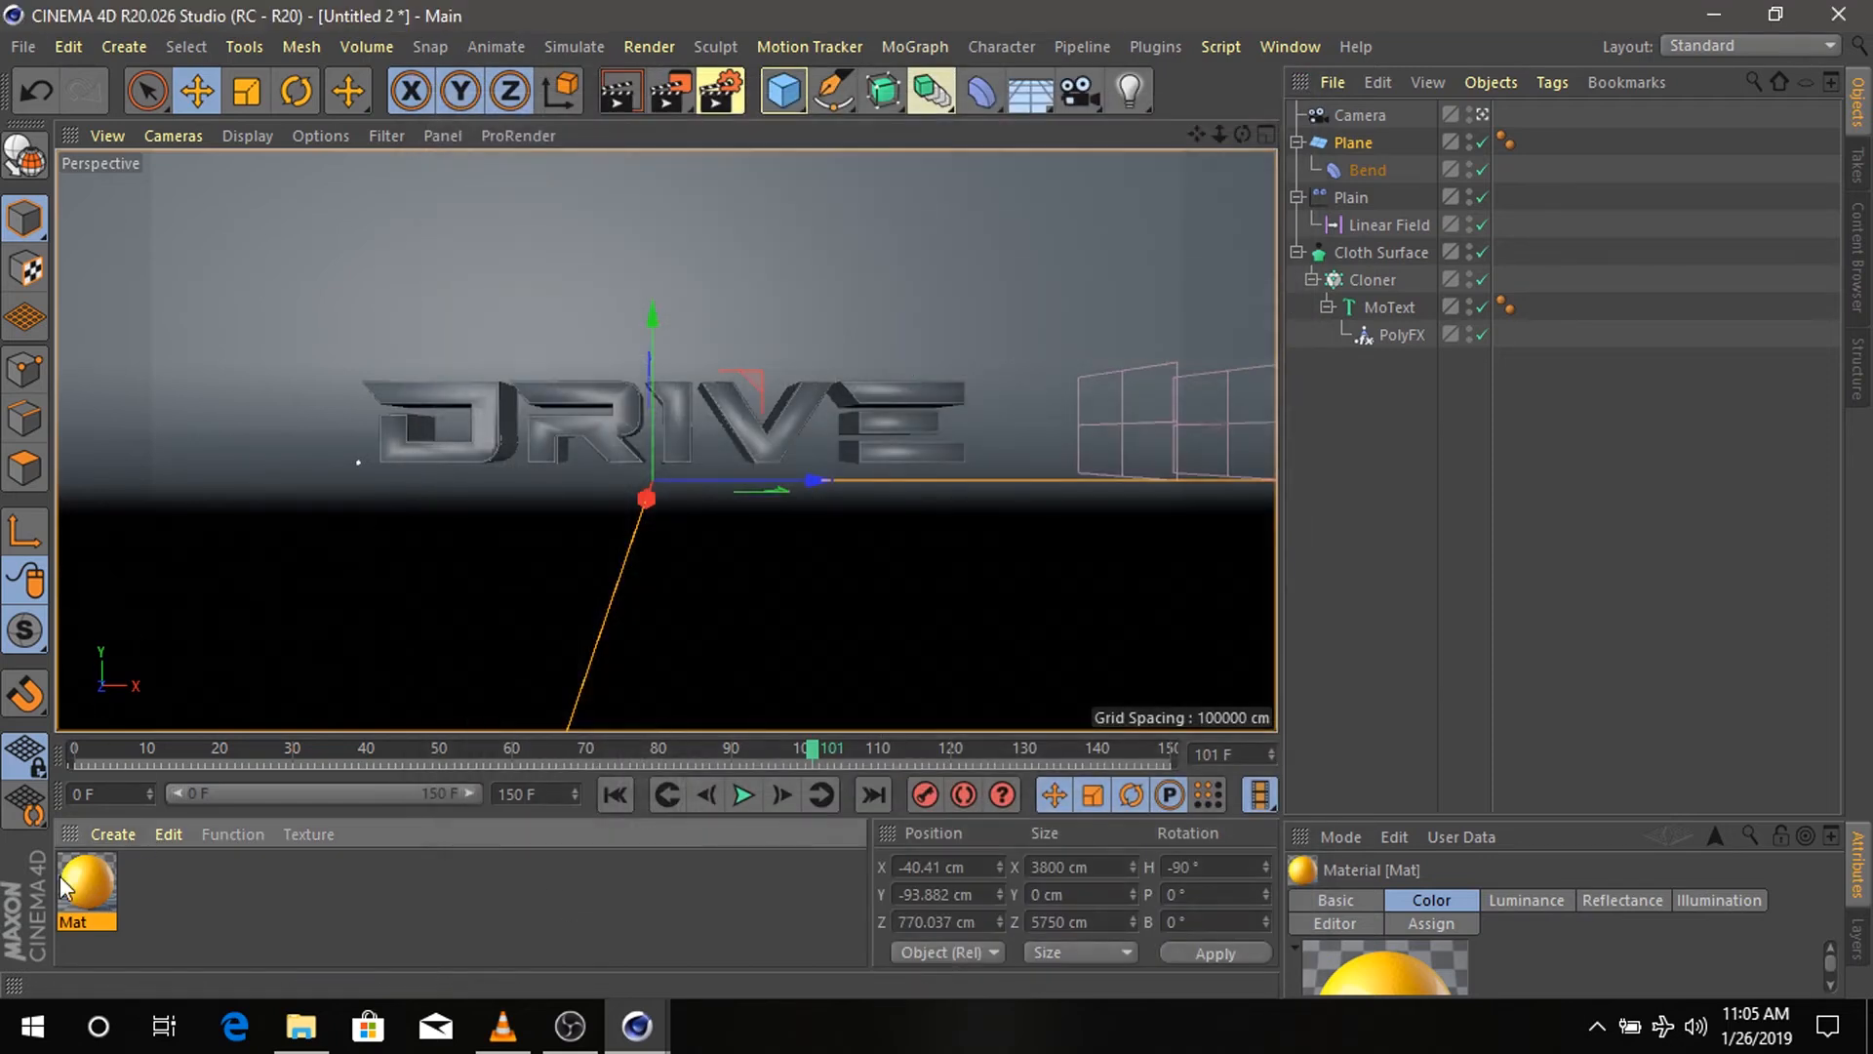
drag(73, 883, 1387, 275)
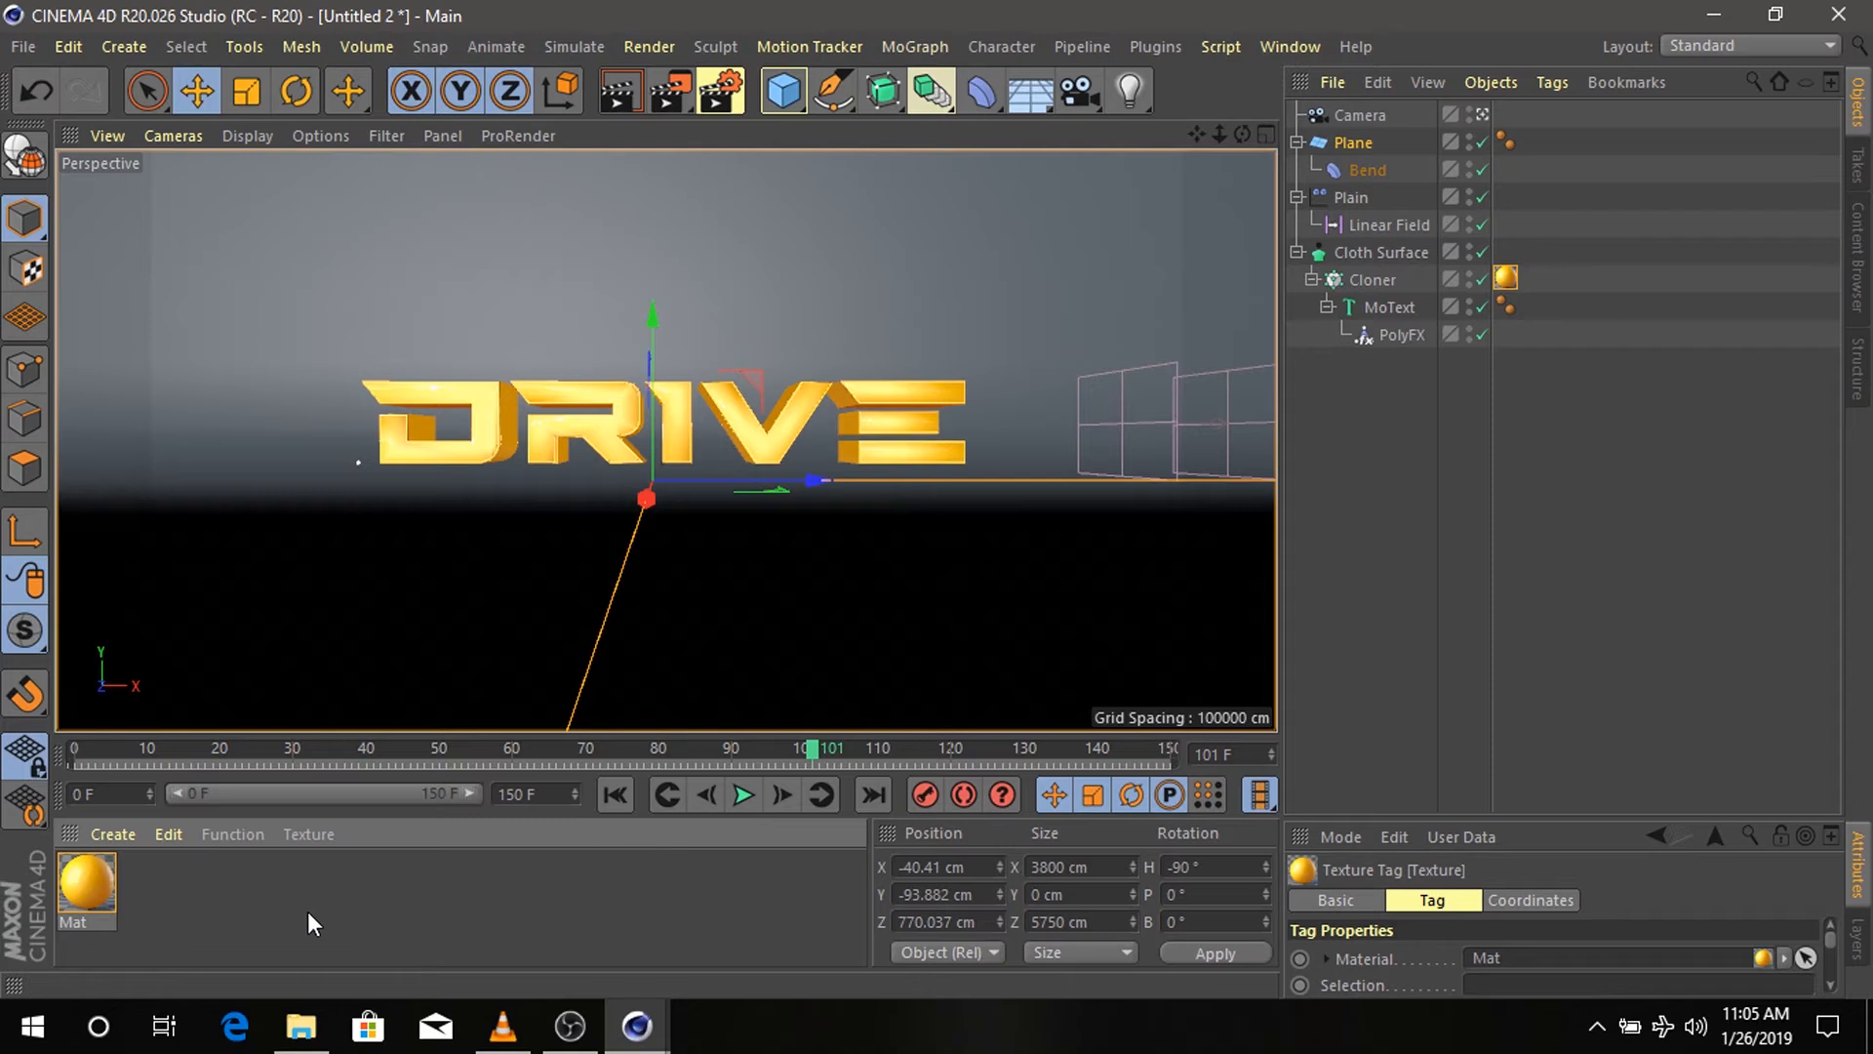
- Create a second material and set its color to H 52°, S 0% and V 10%
click(125, 837)
click(208, 524)
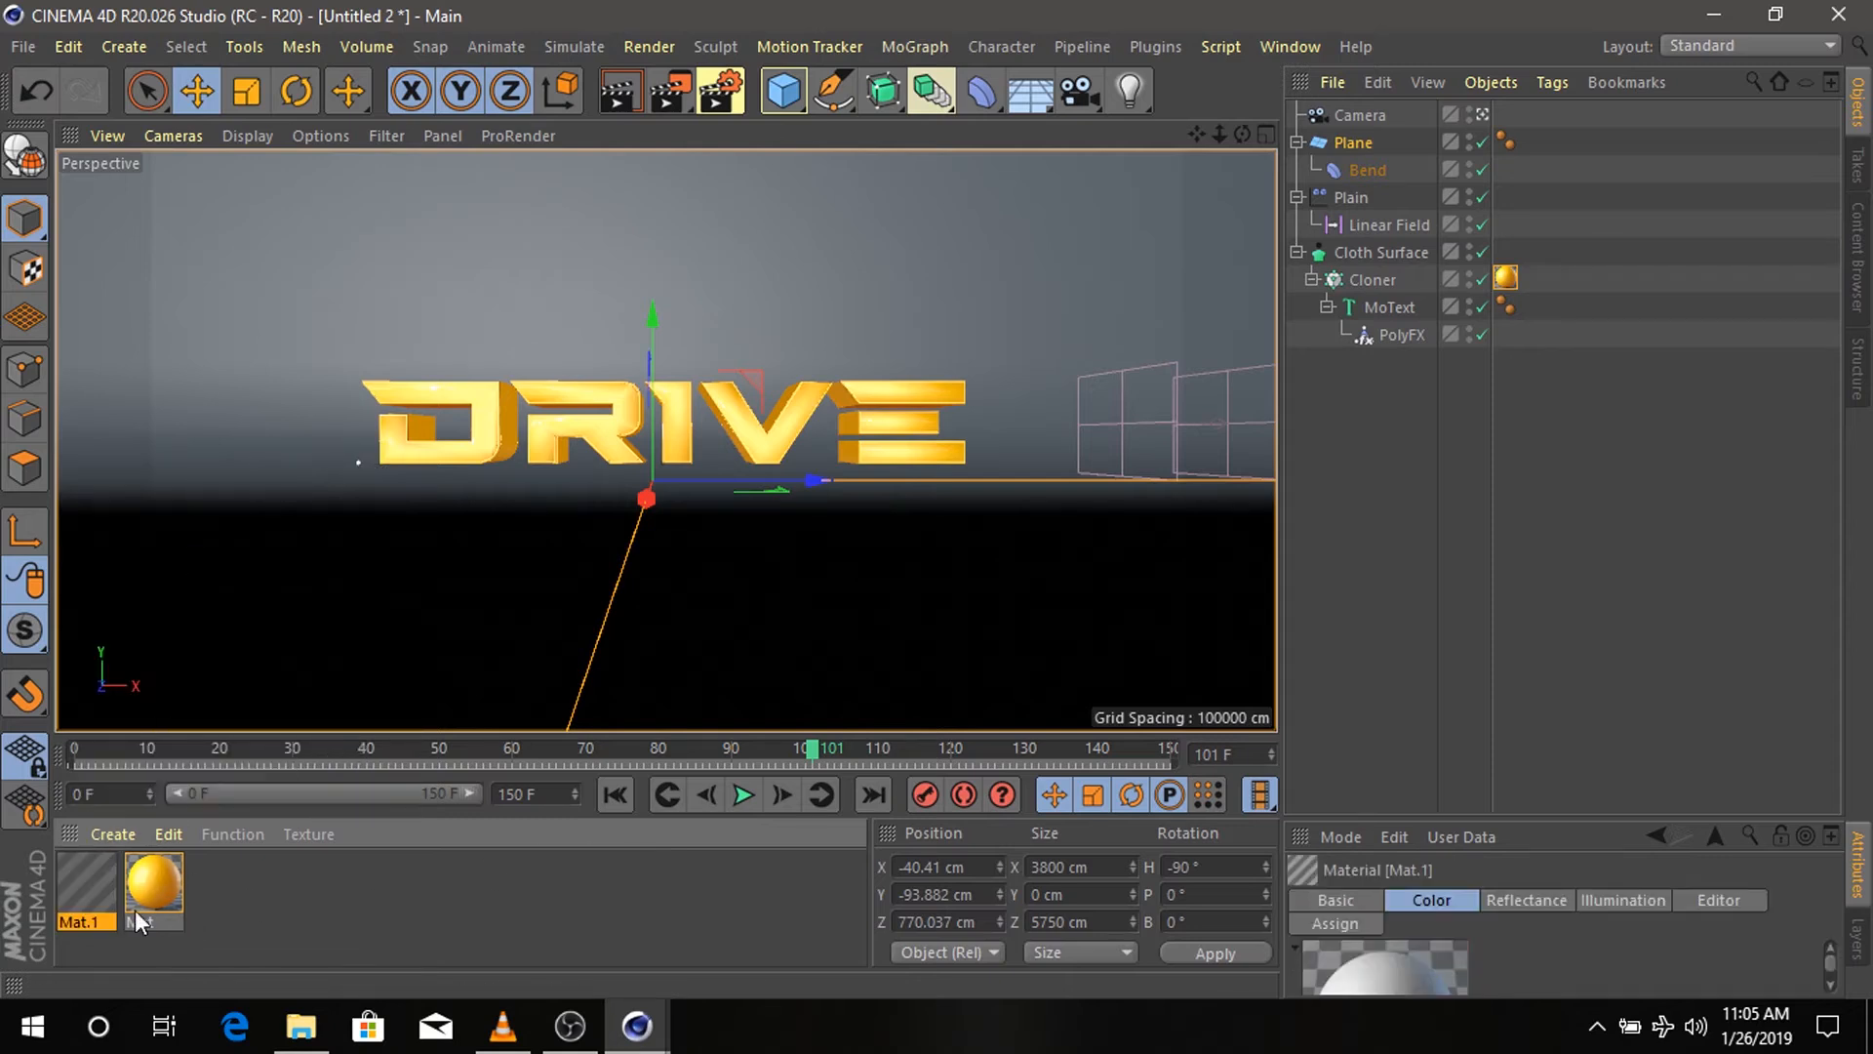
double_click(108, 884)
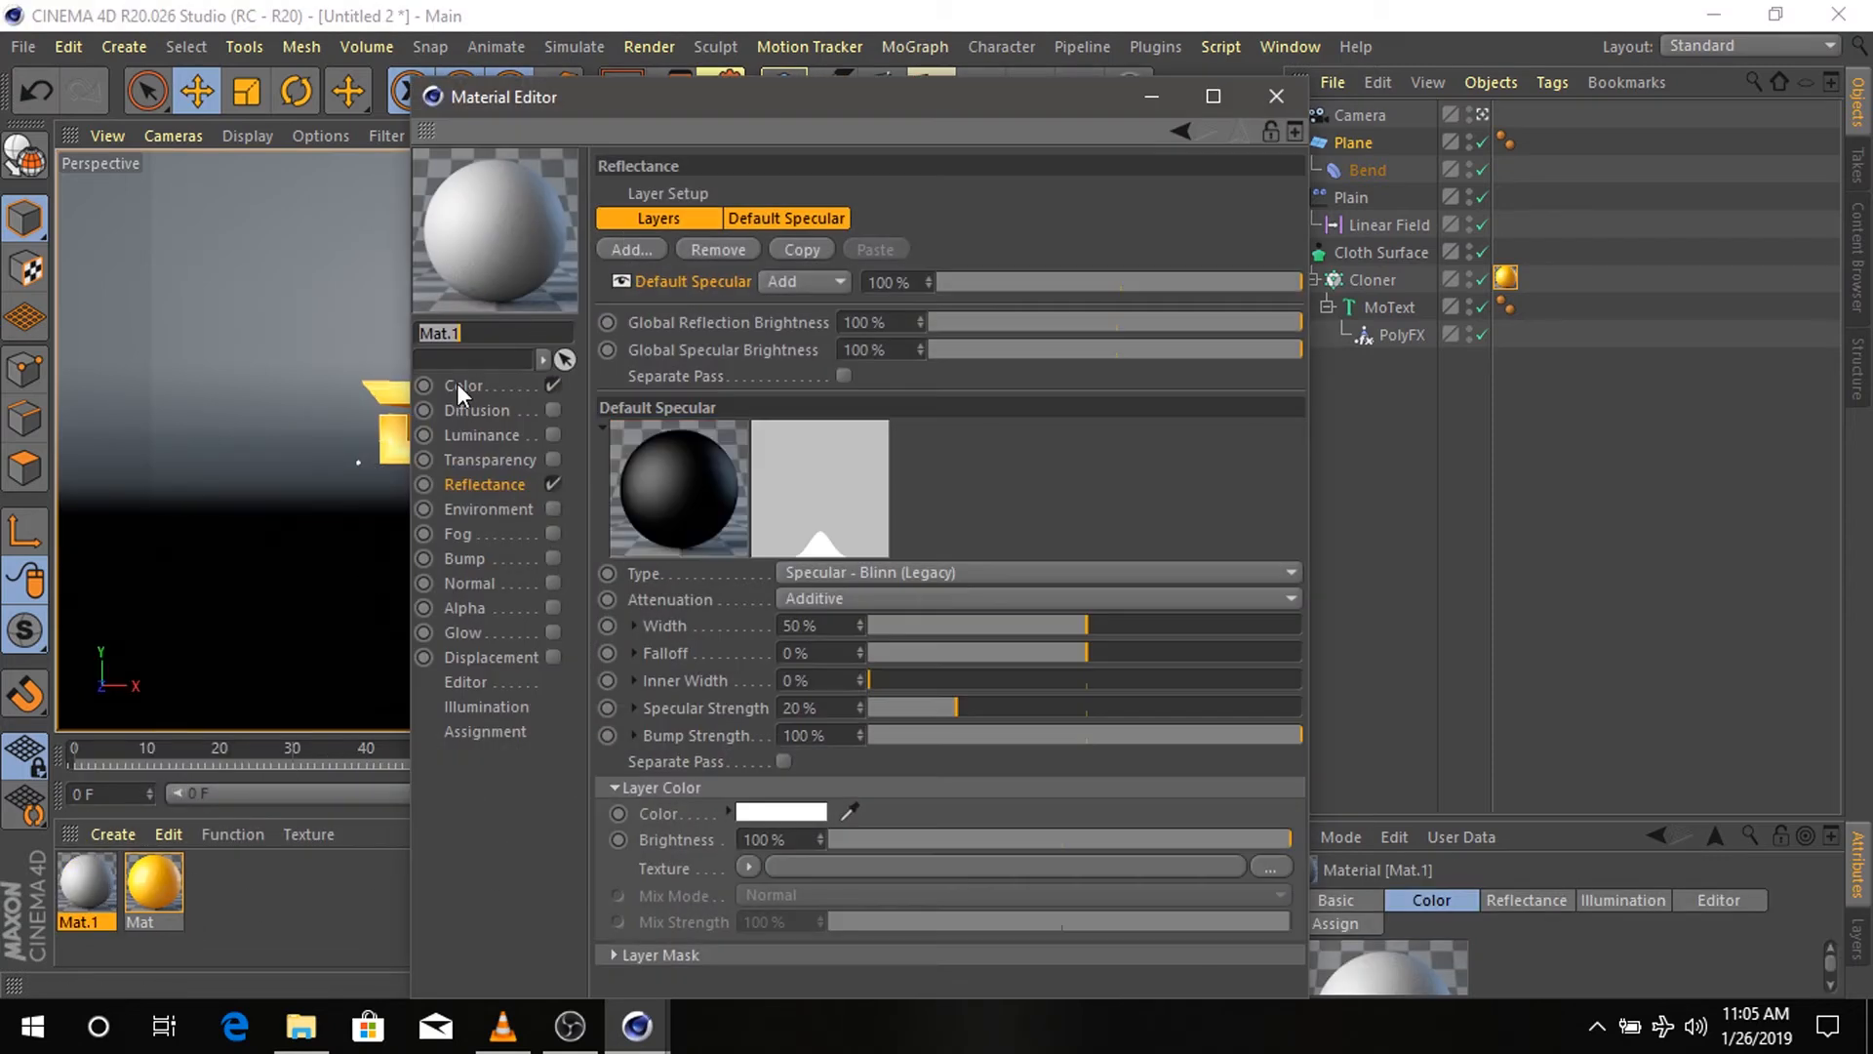
click(456, 385)
click(792, 262)
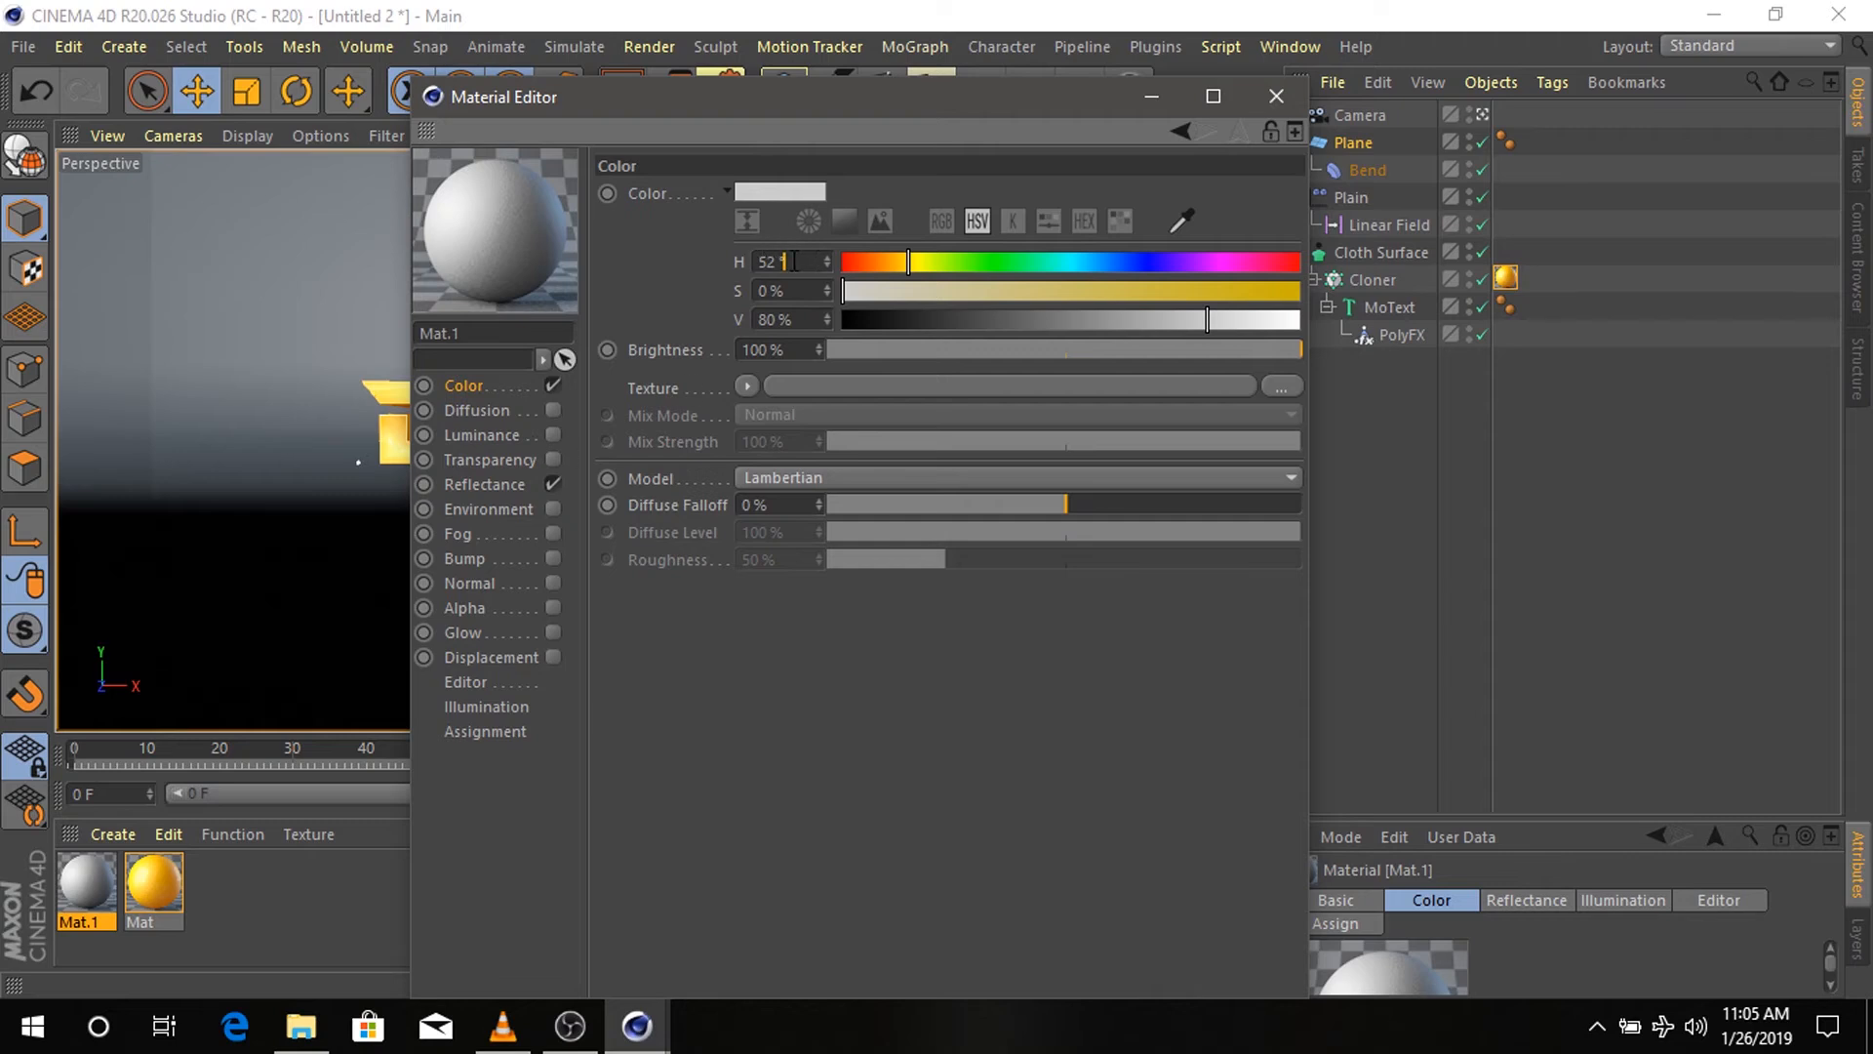
click(769, 319)
key(BackSpace)
text(1)
key(Return)
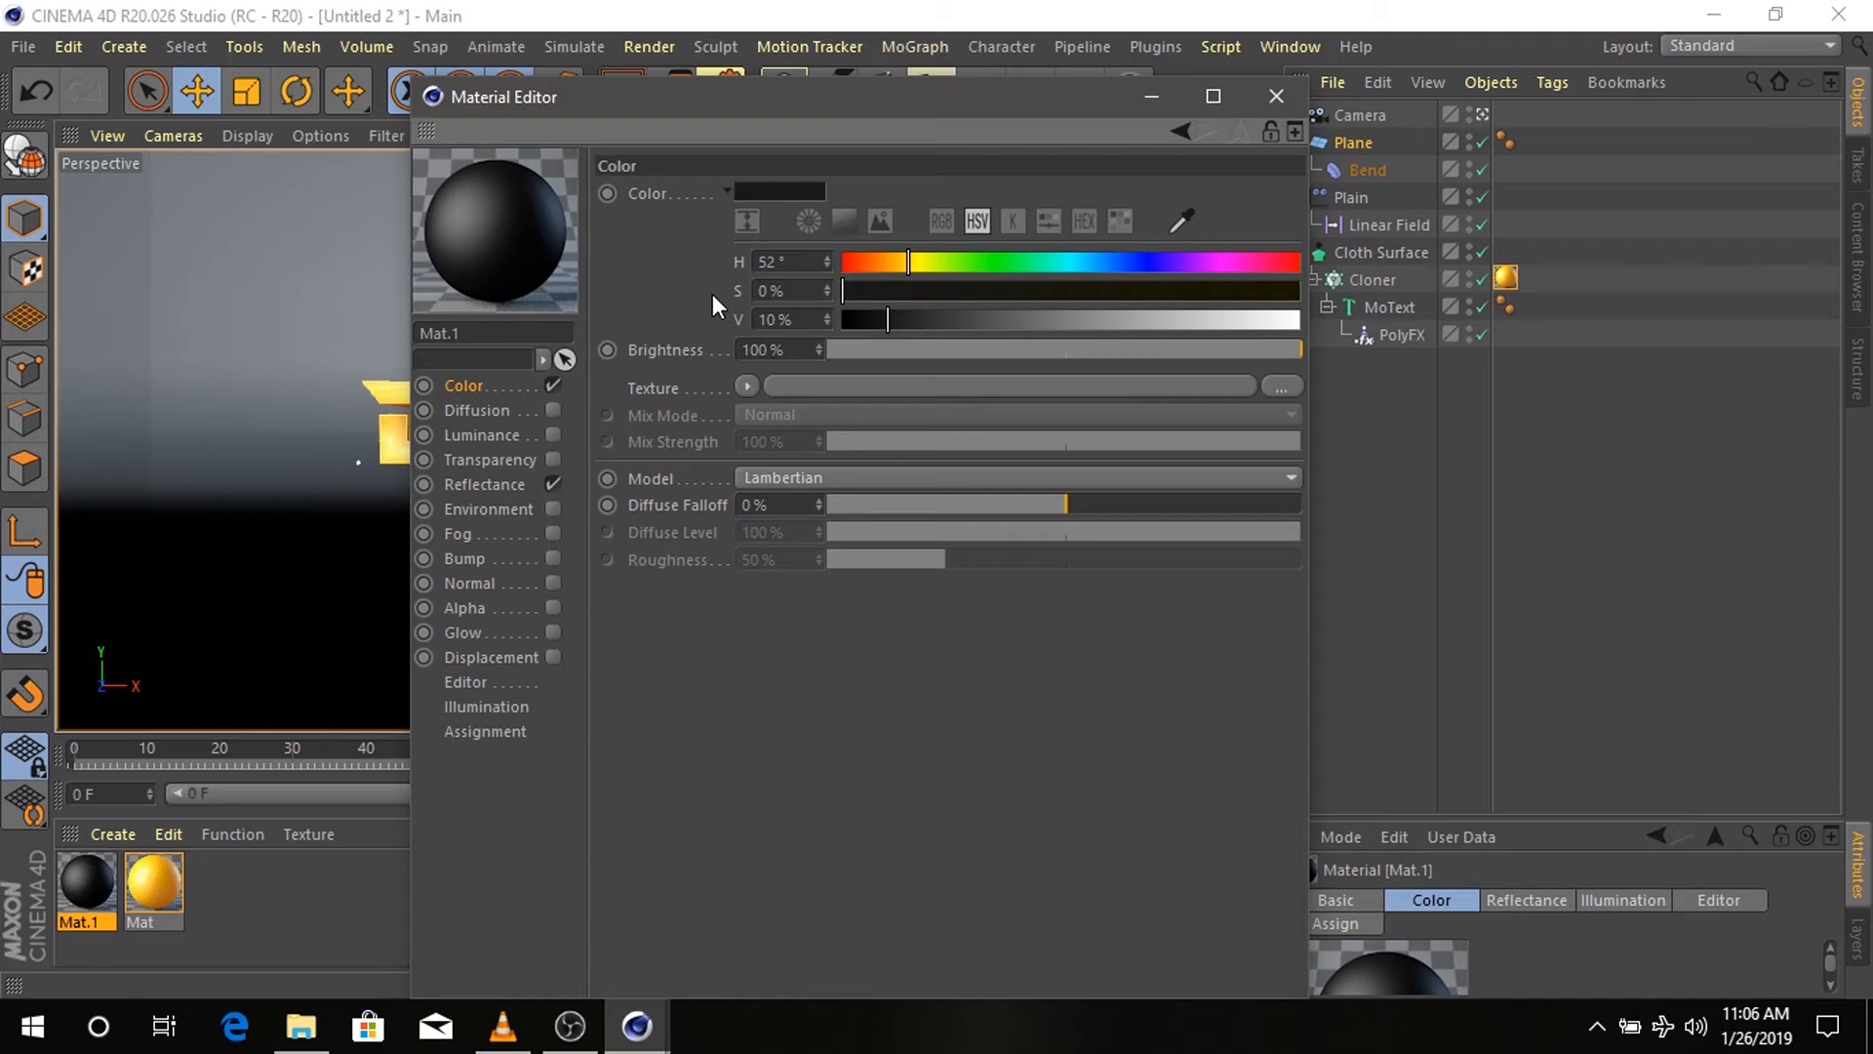
- Add a Gradient texture to the new material's color and set the gradient type to 2D - Circular
click(748, 387)
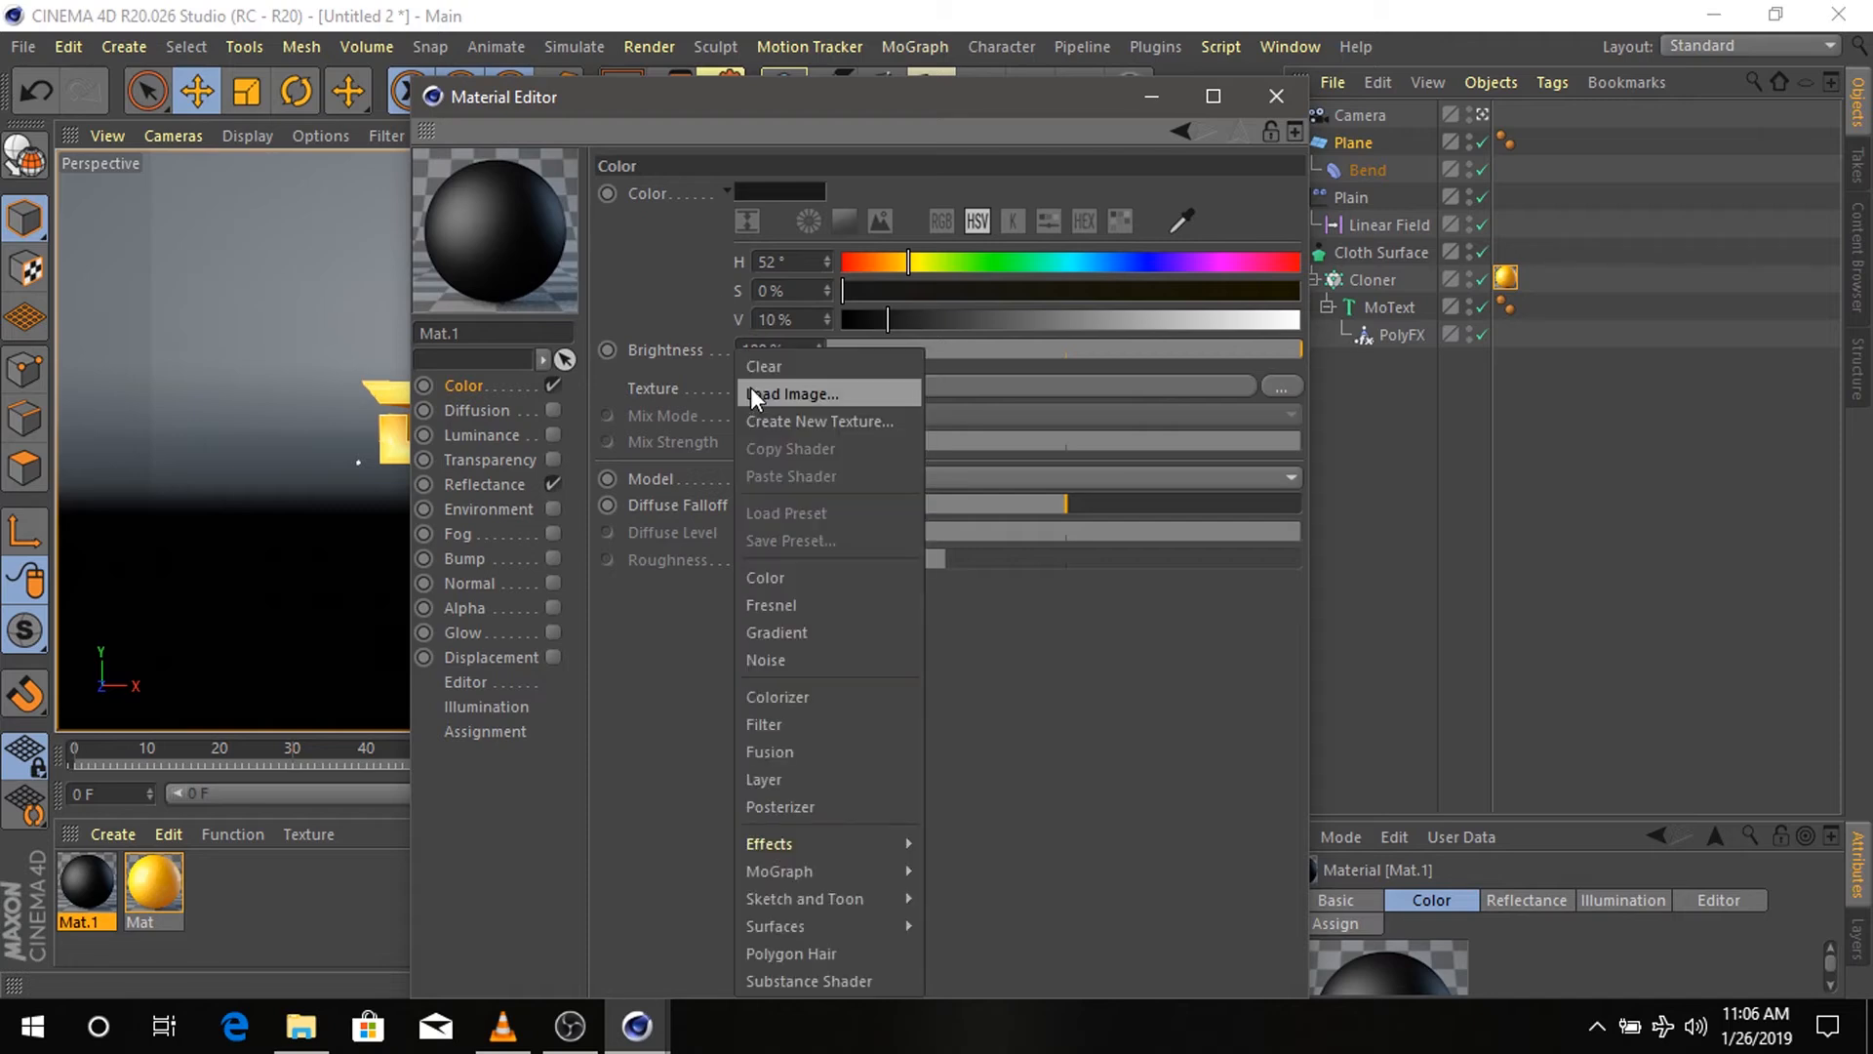
click(816, 633)
click(1032, 390)
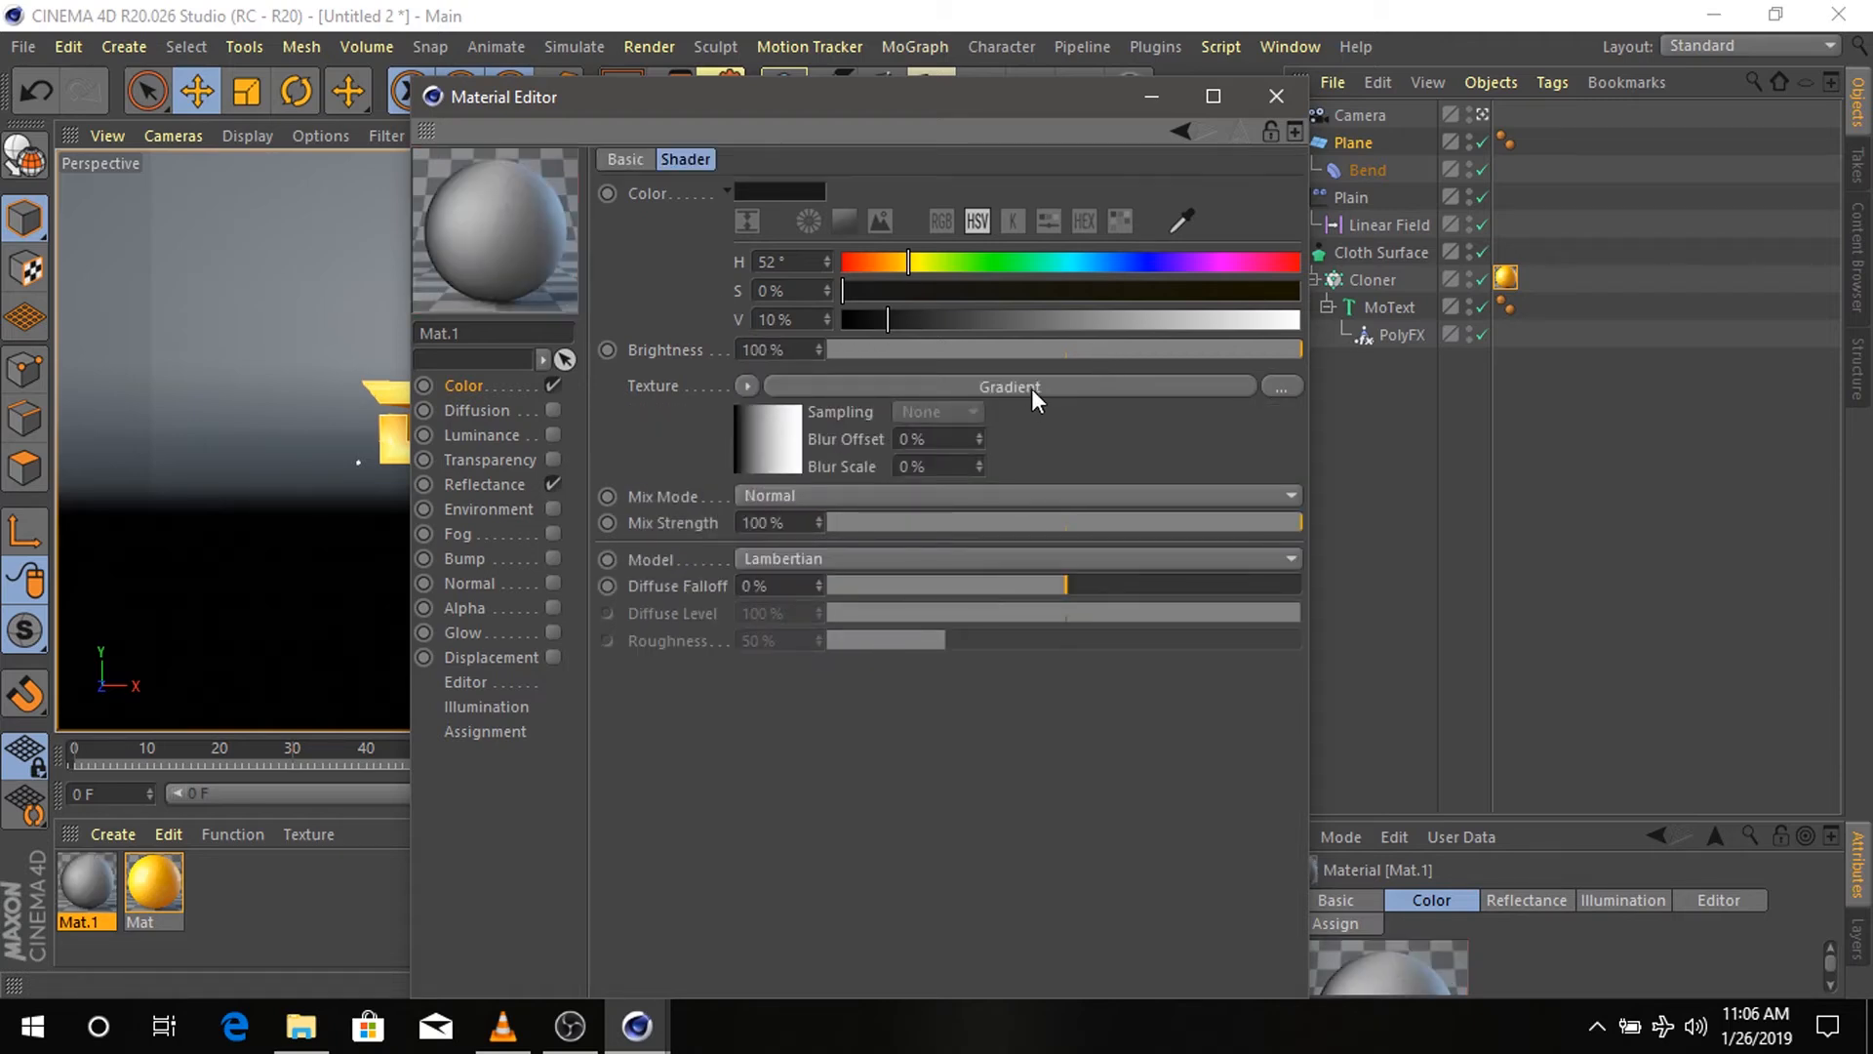
click(770, 455)
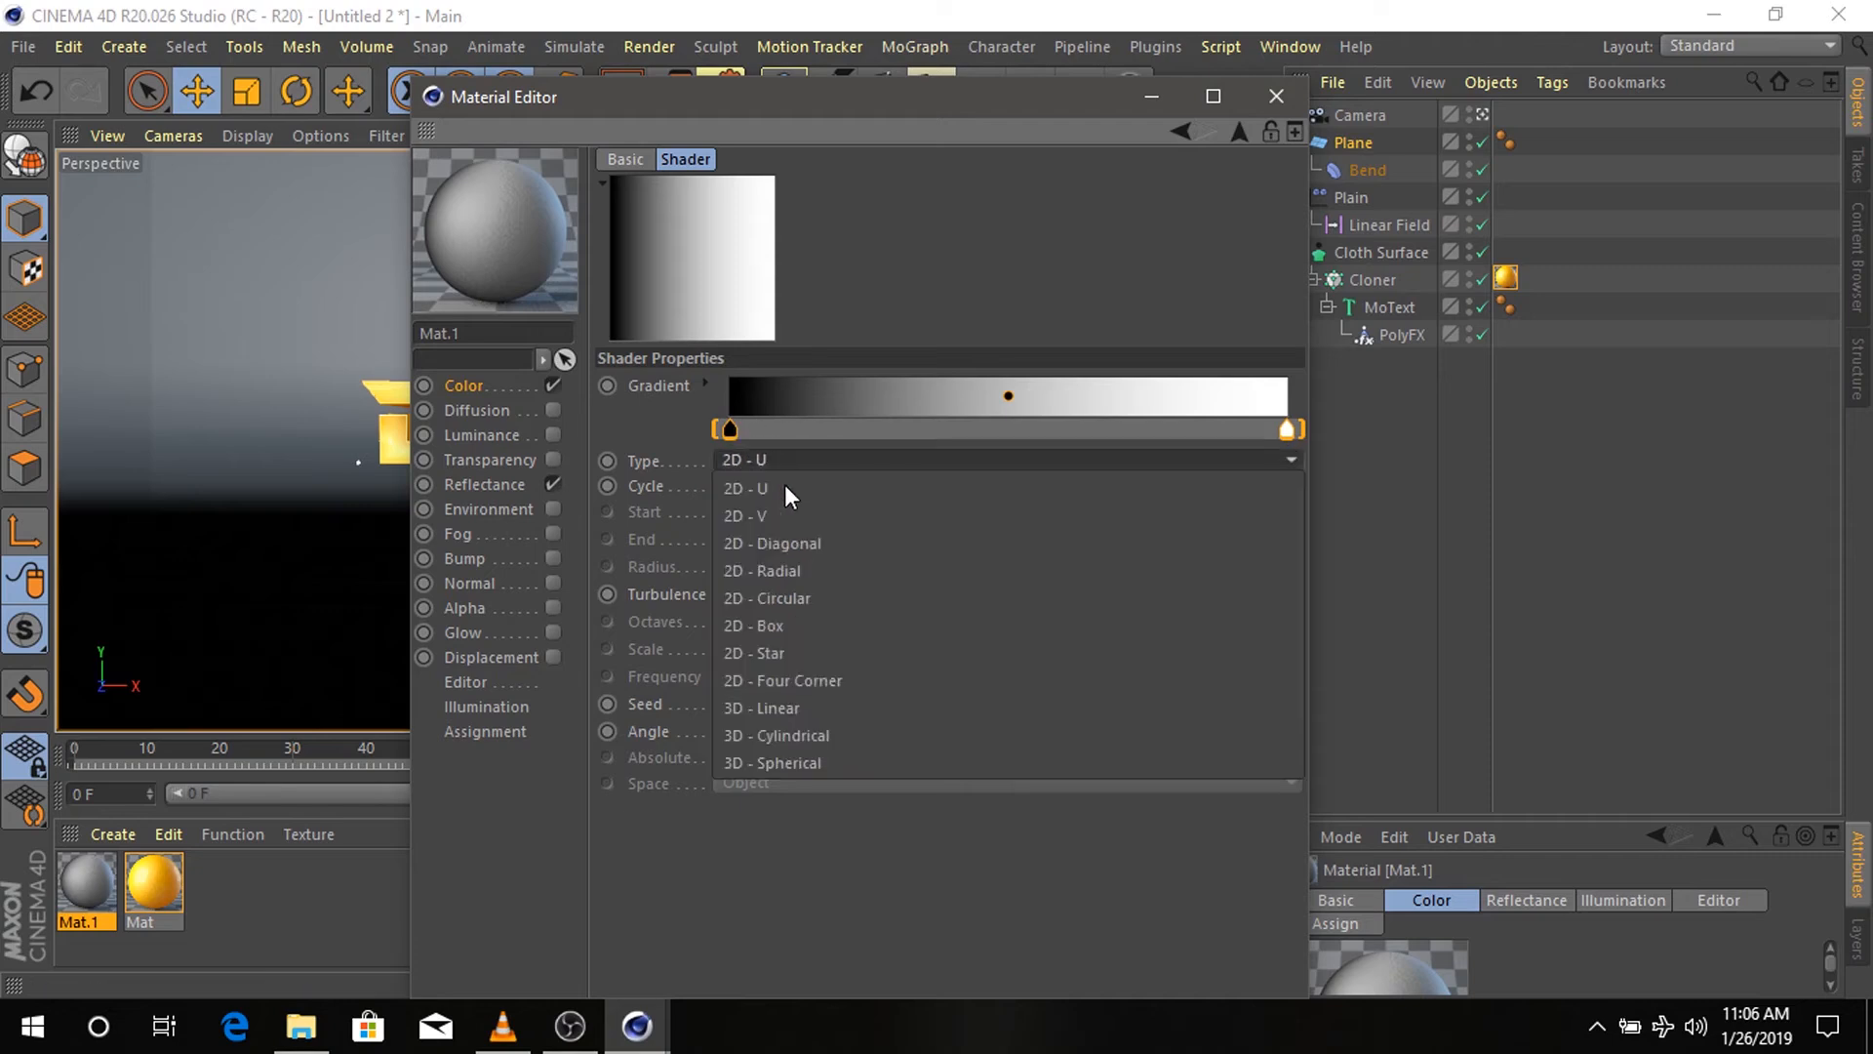
click(815, 591)
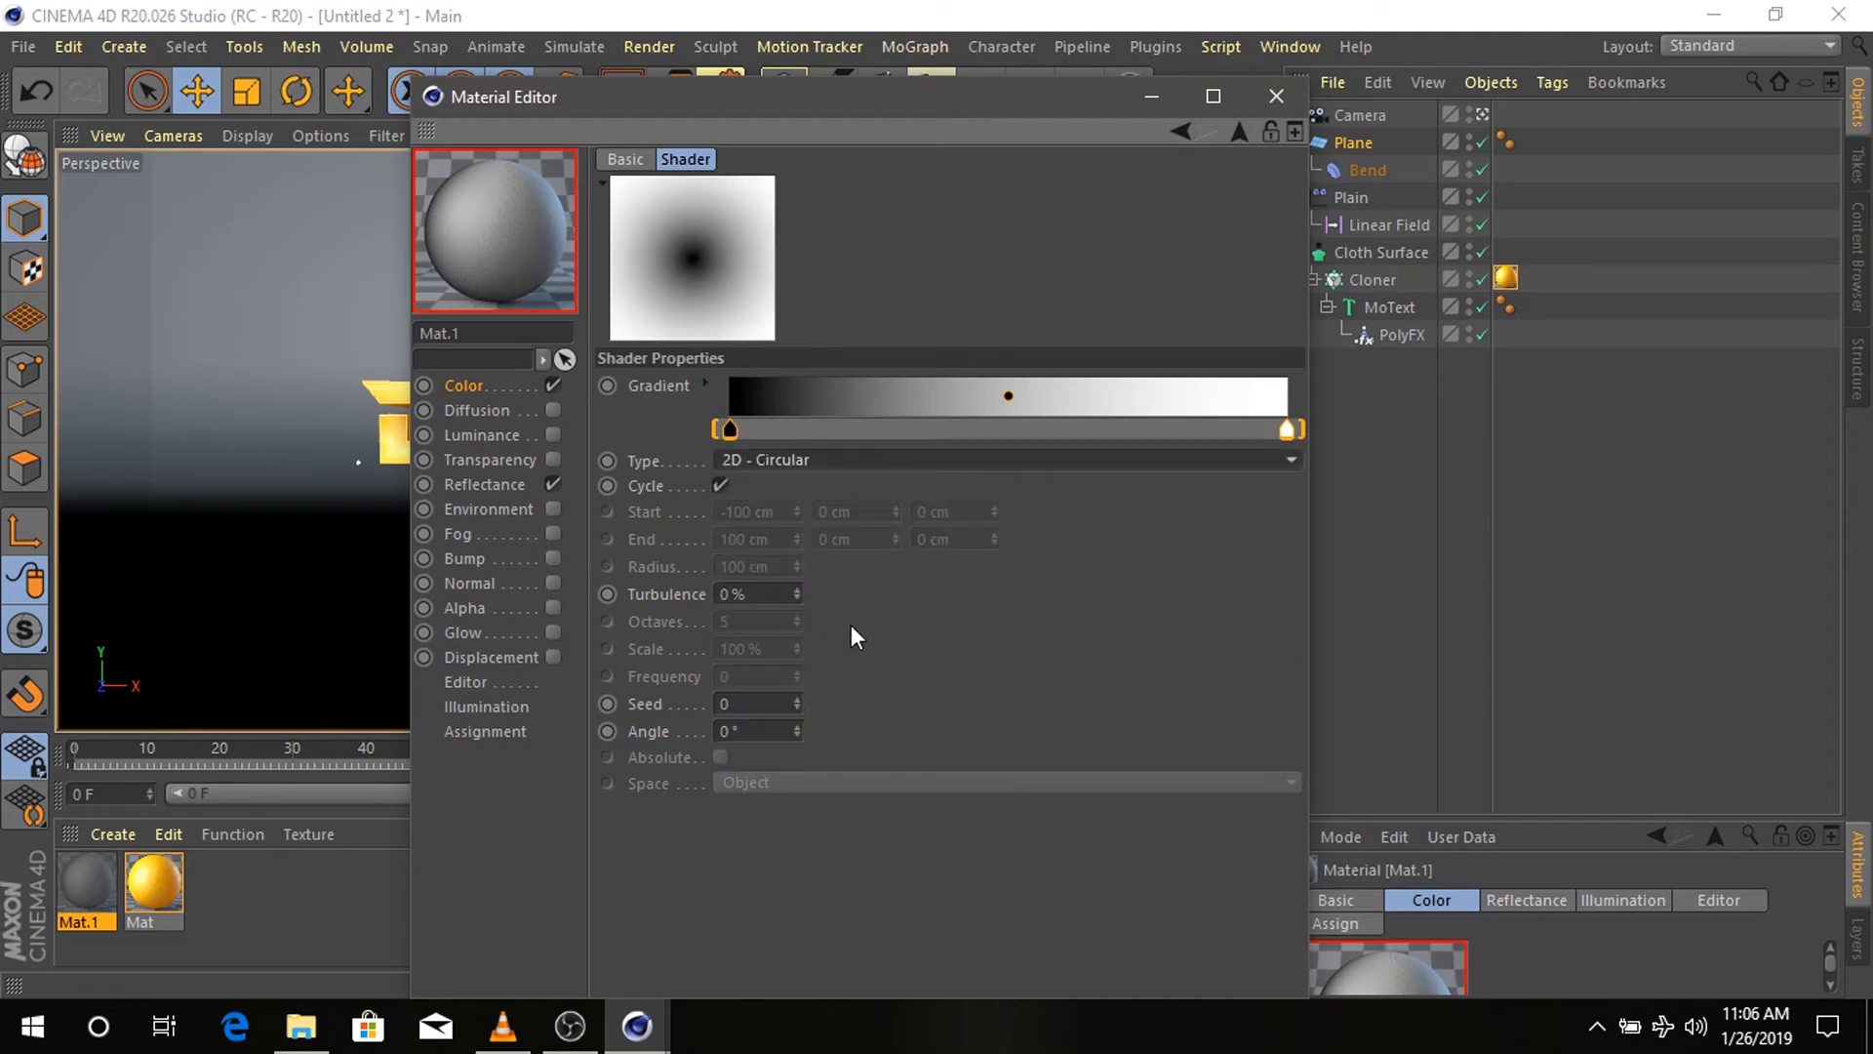
- Recolor the gradient's white end knot to a dark grey
double_click(1286, 431)
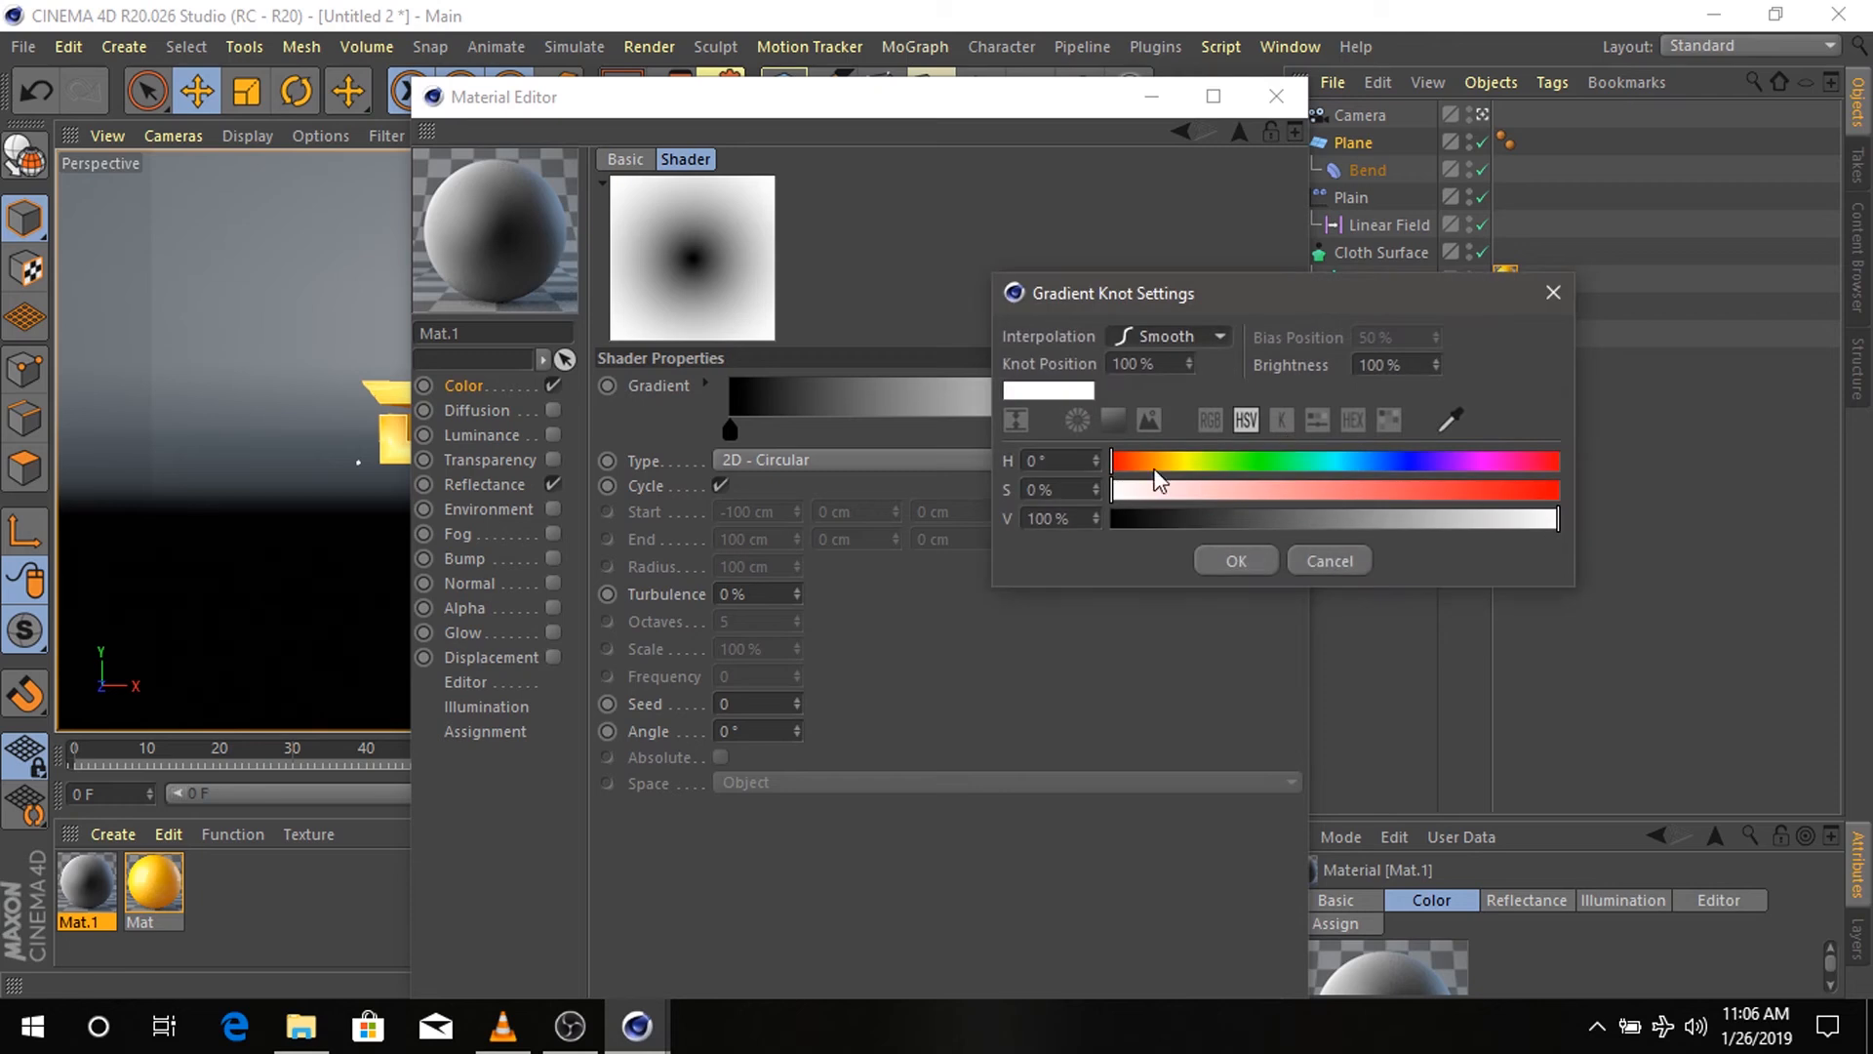
drag(1179, 525, 1161, 521)
click(1220, 558)
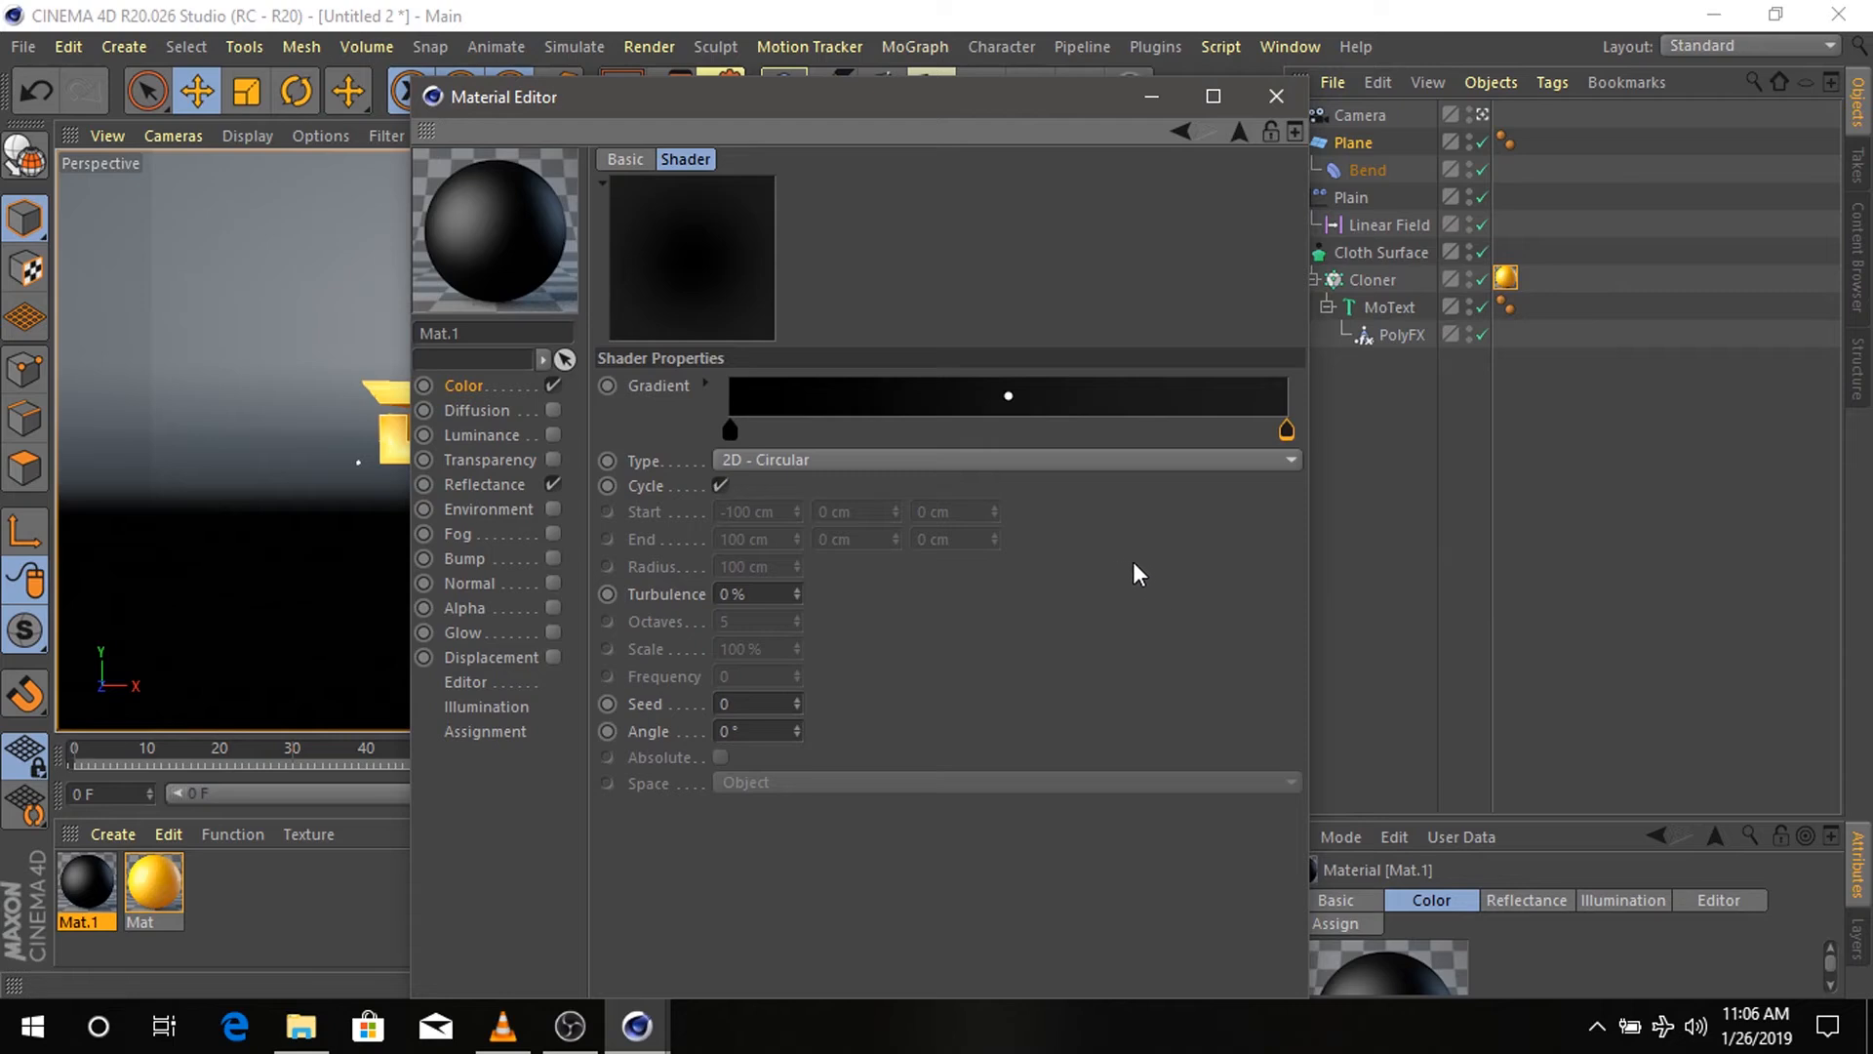
double_click(1287, 433)
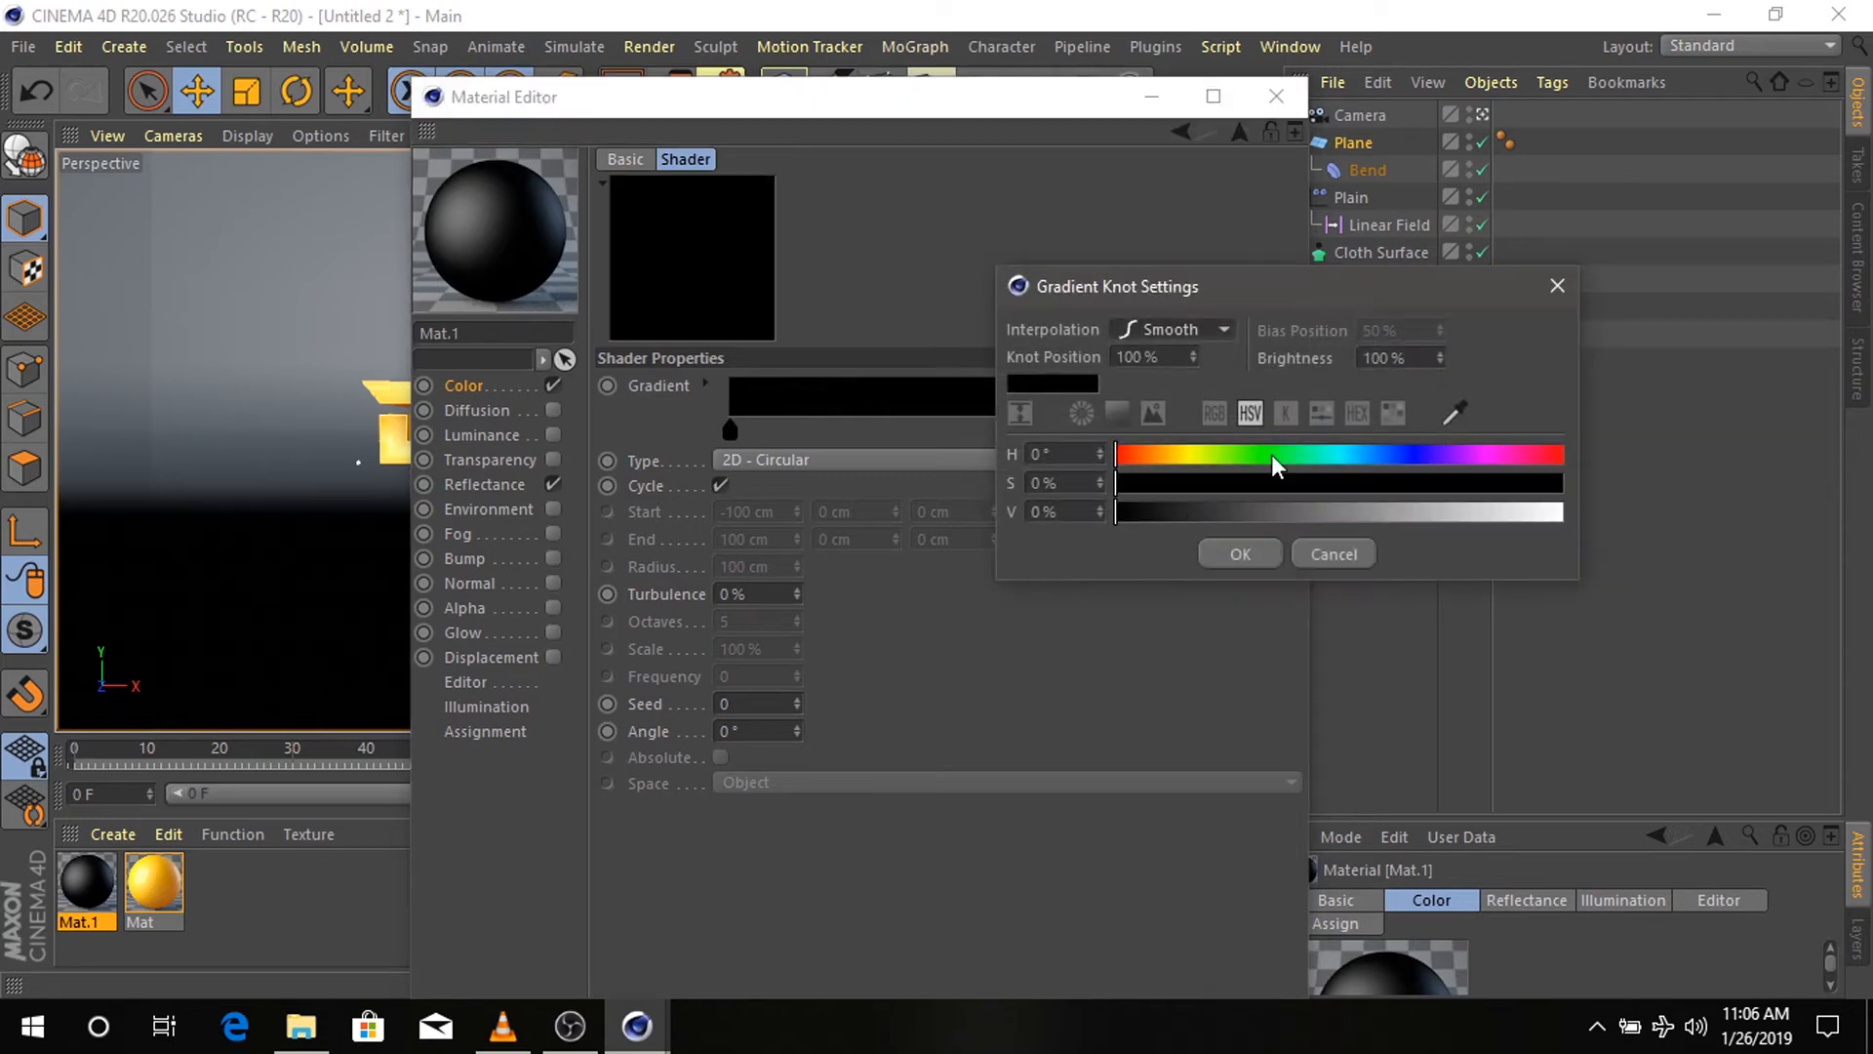
drag(1173, 509, 1220, 513)
click(1240, 553)
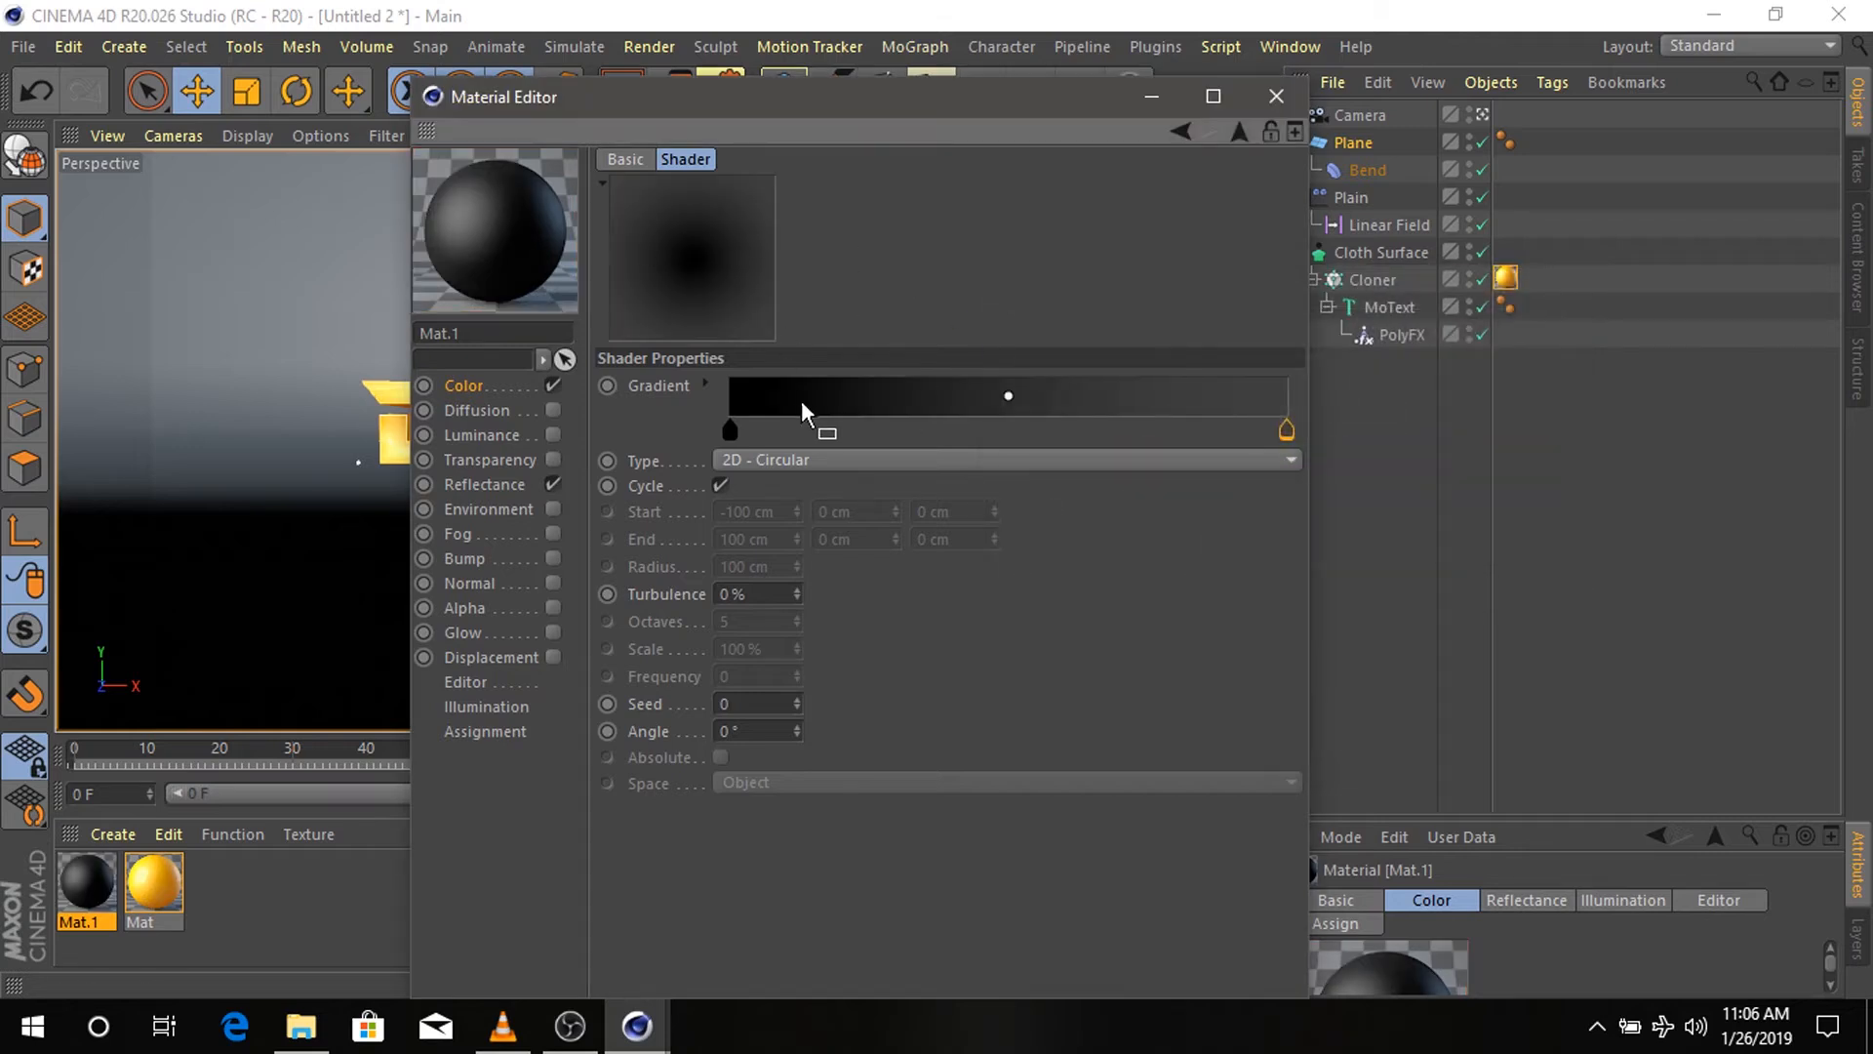
- Check the dark material's color and reflectance settings and apply the material to the Plane
click(464, 387)
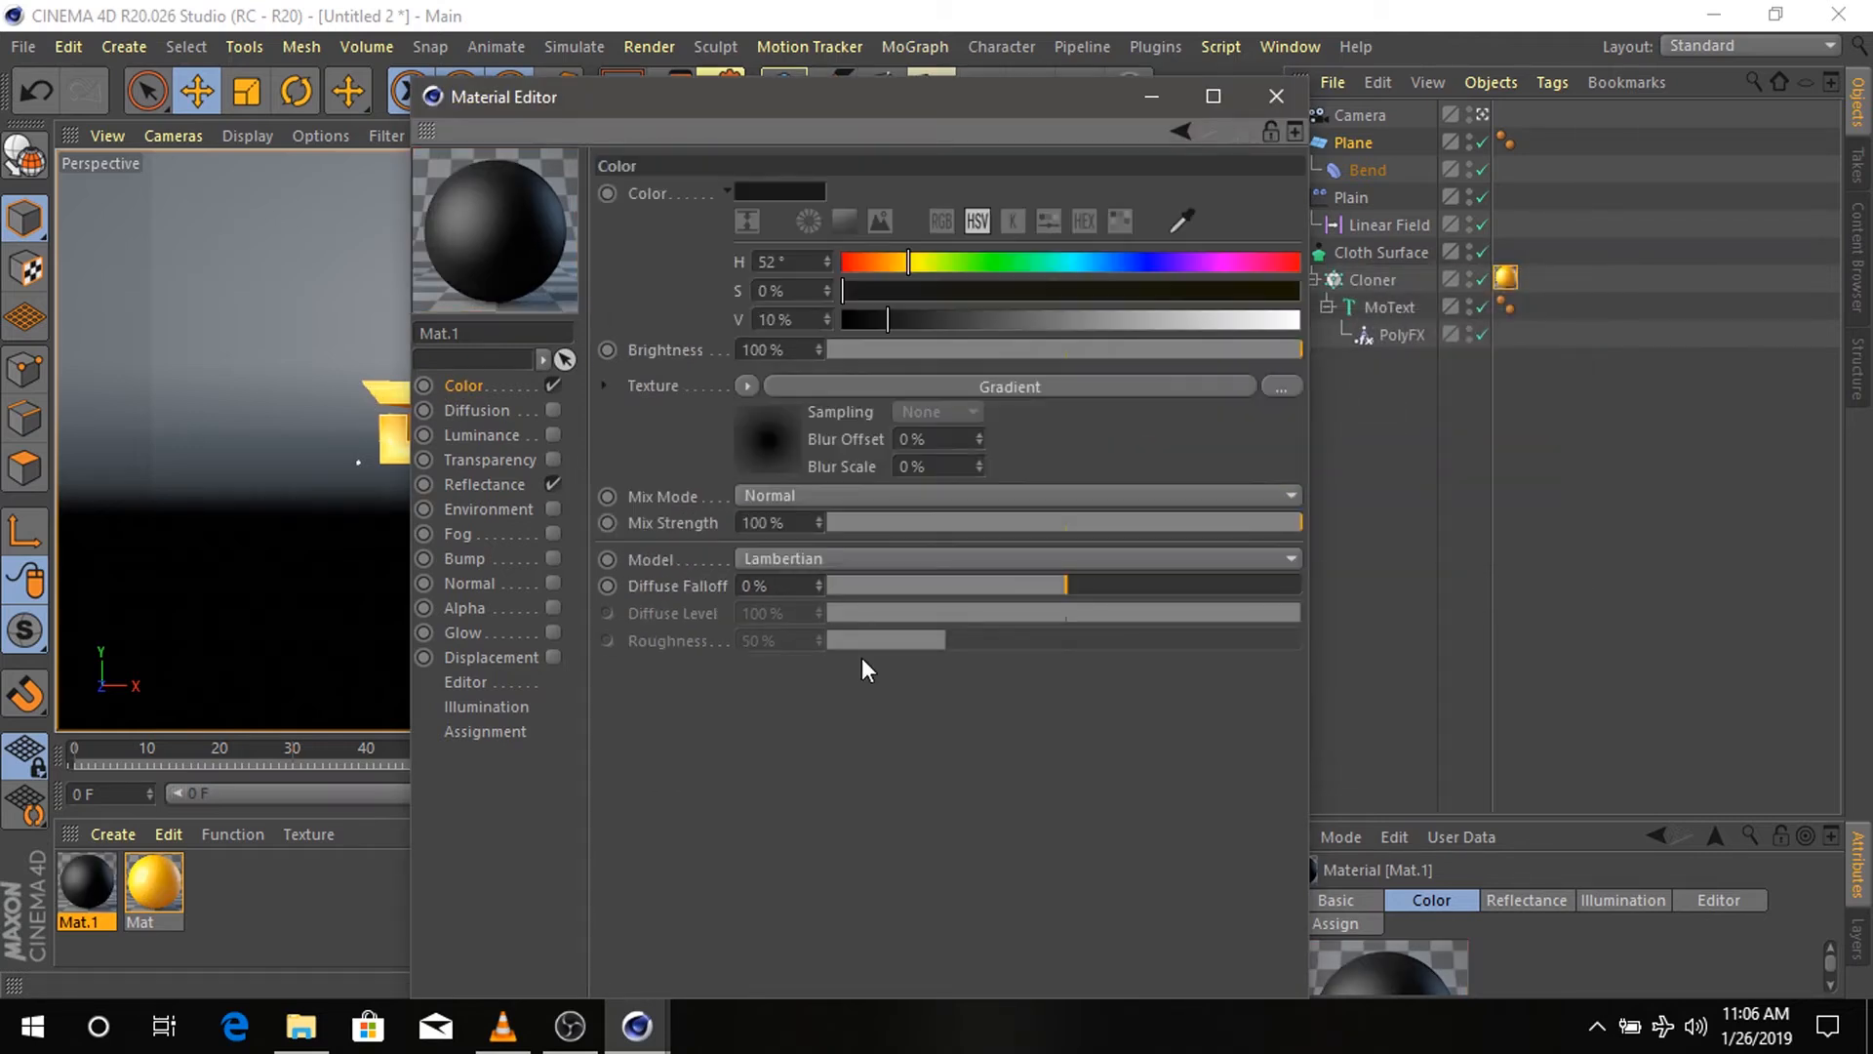
click(478, 484)
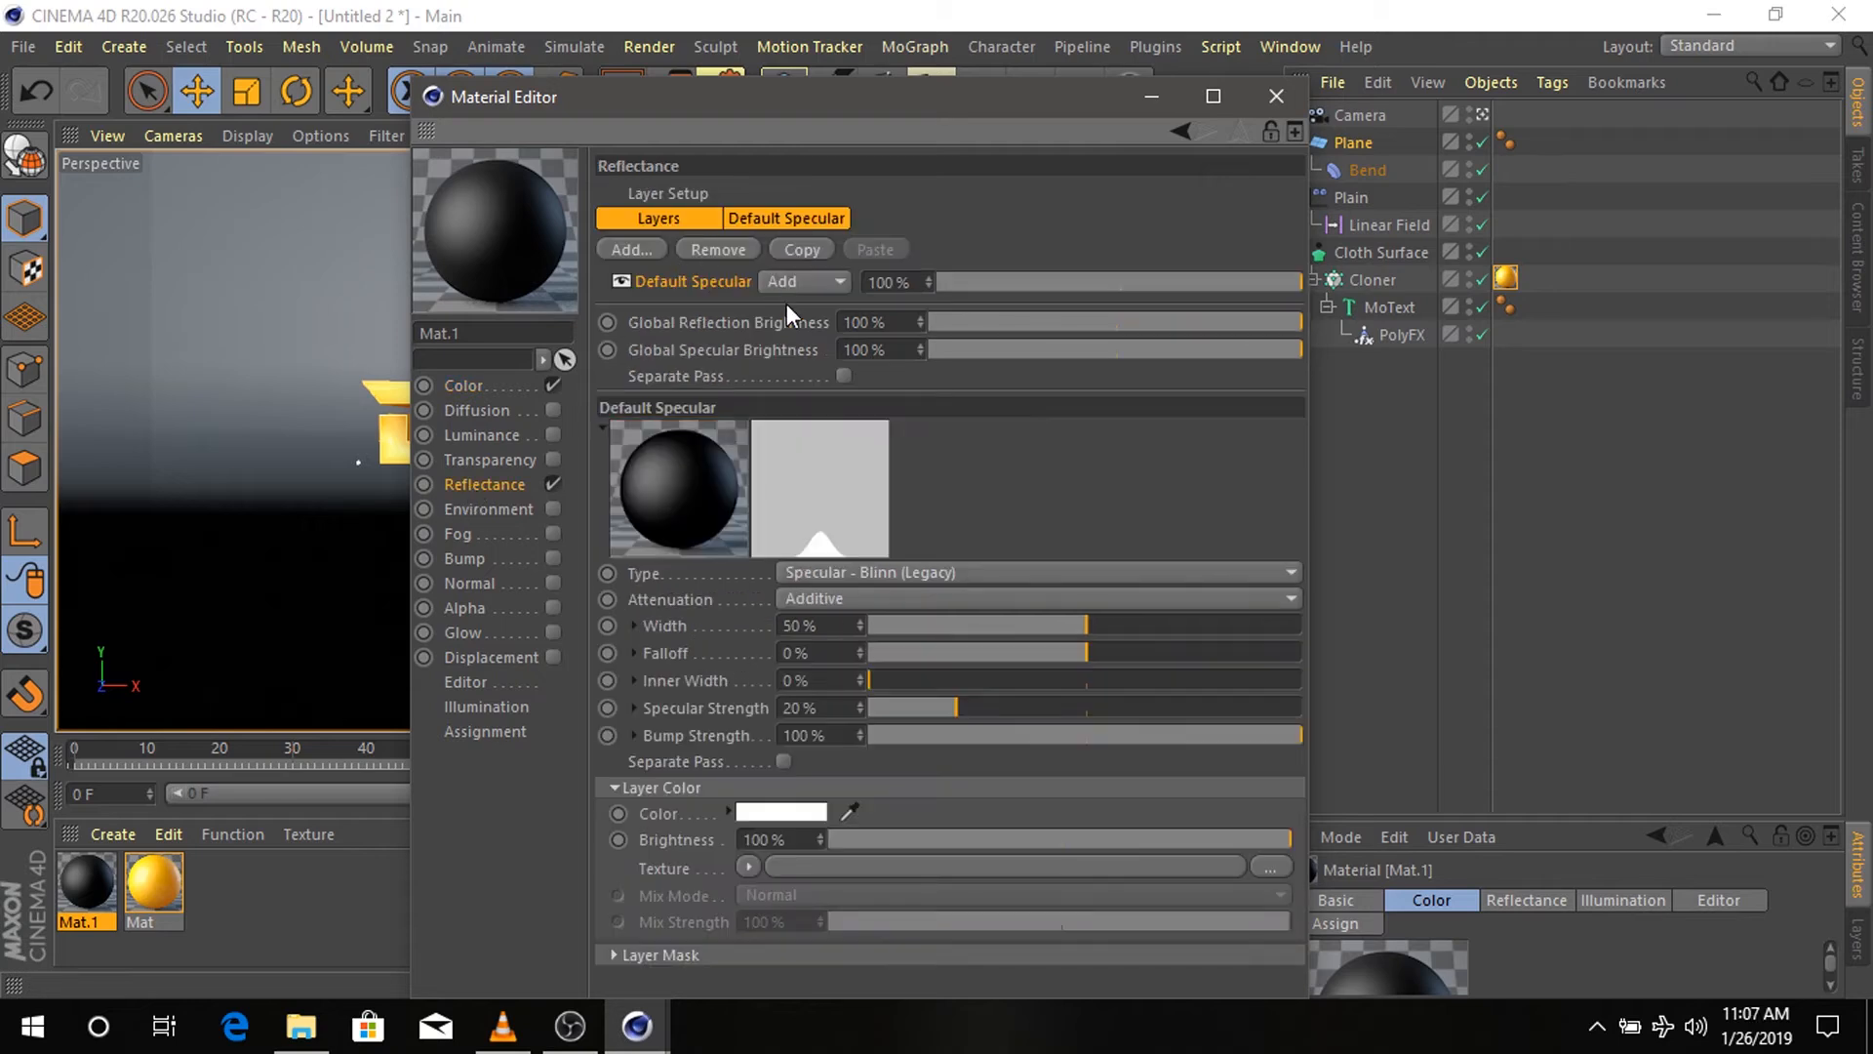
click(1276, 95)
drag(95, 902, 1366, 151)
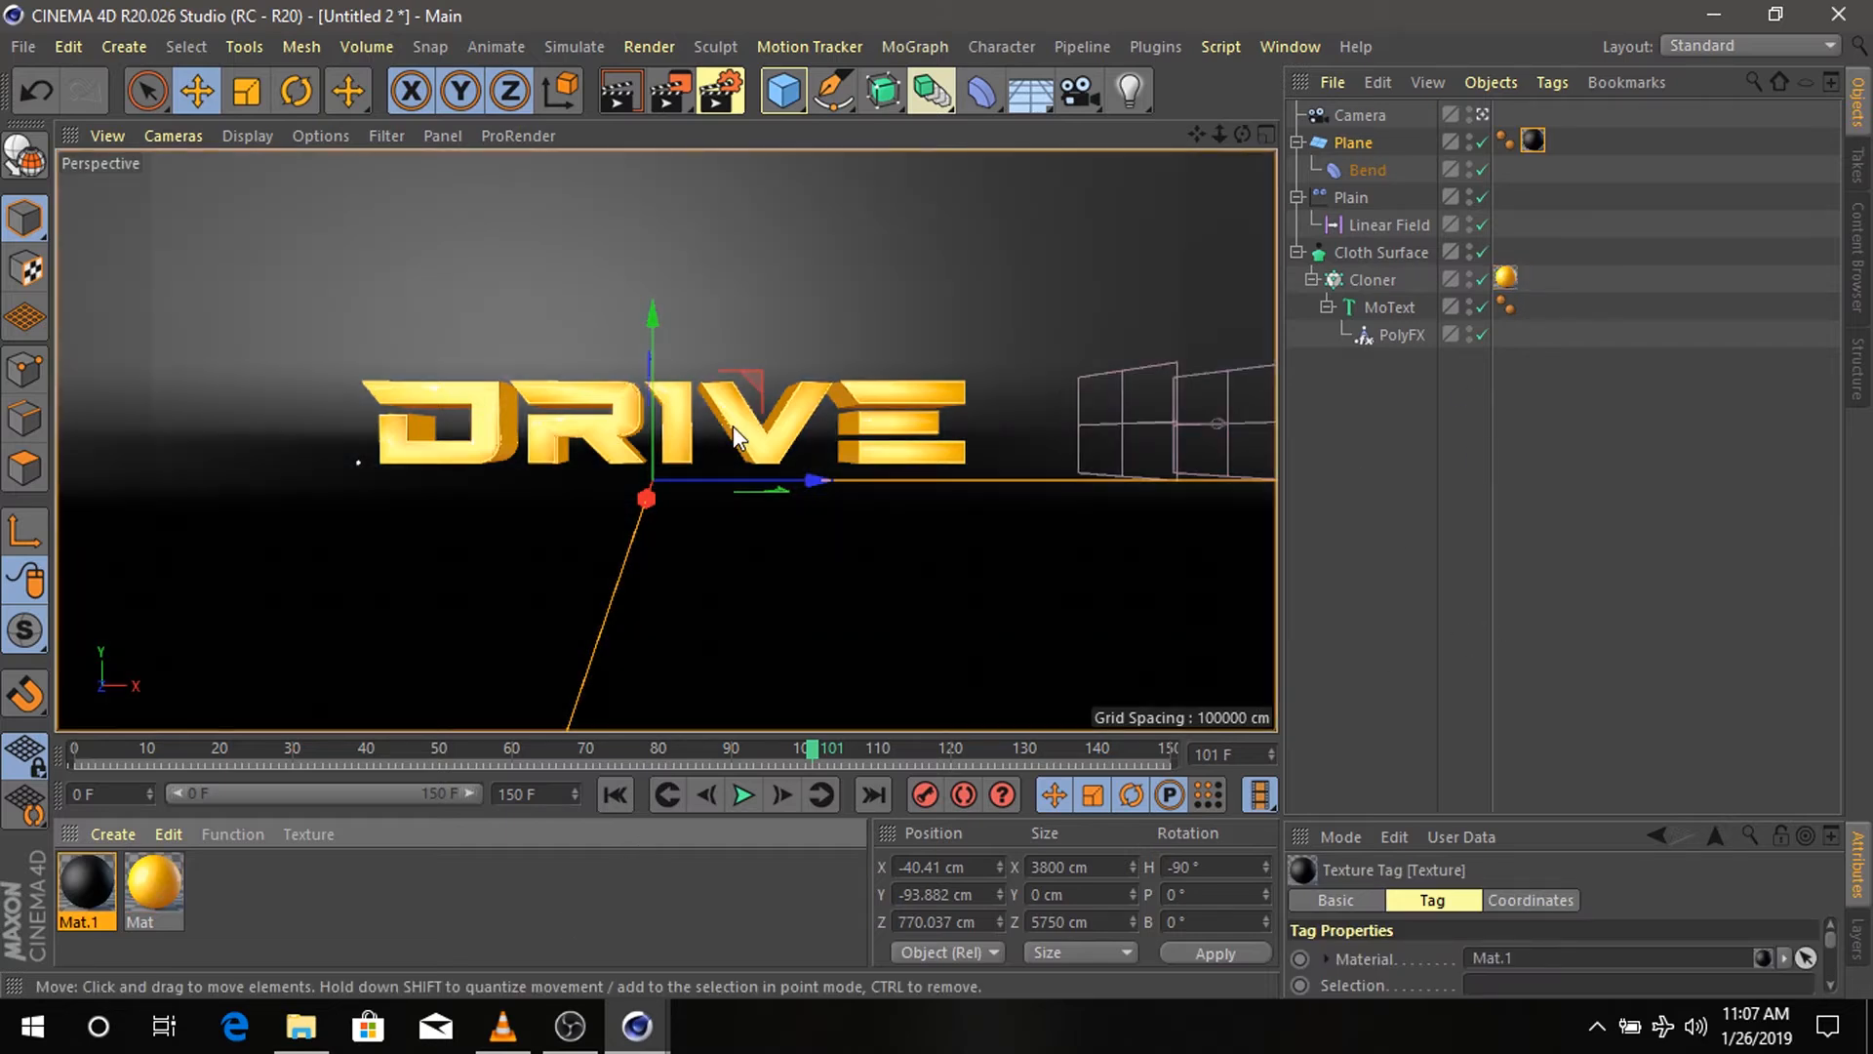
- Raise the Cloth Surface holding the DRIVE title, move the Plain effector up to Y 68.296 cm, and play the animation
click(1379, 252)
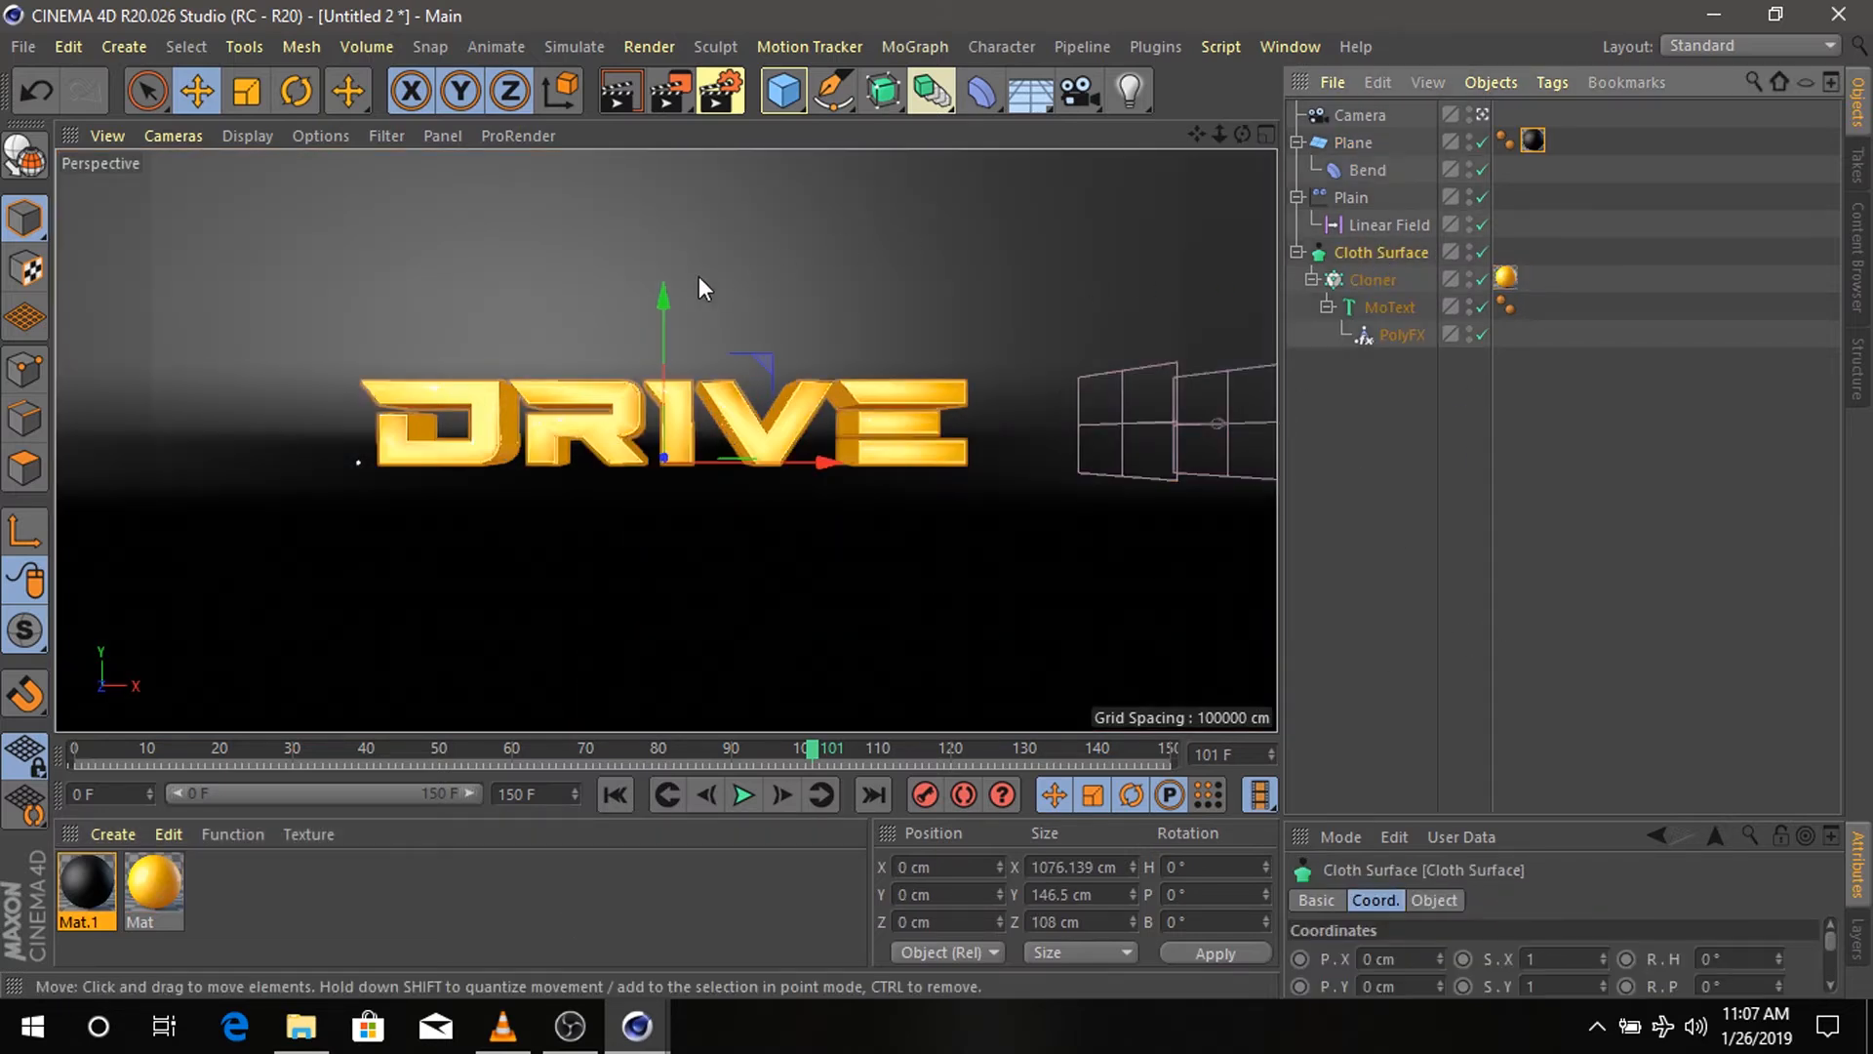
drag(659, 301, 666, 266)
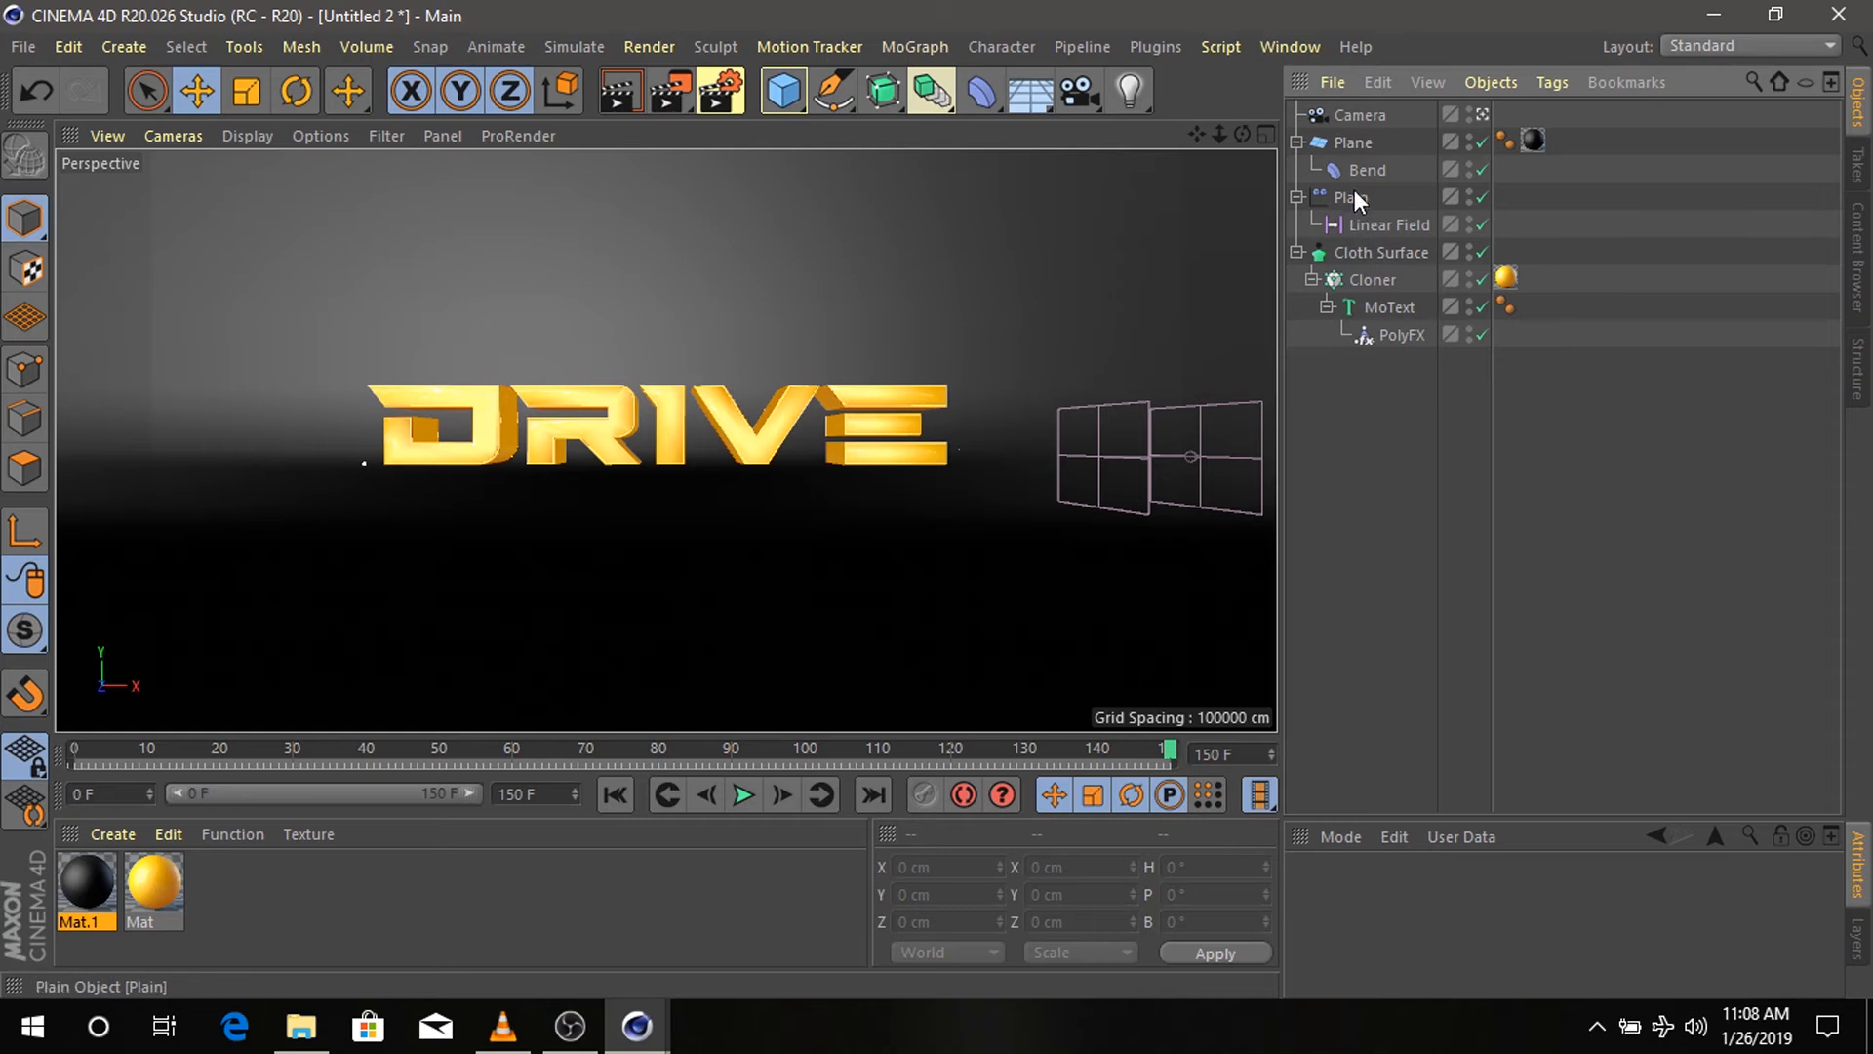
click(1354, 193)
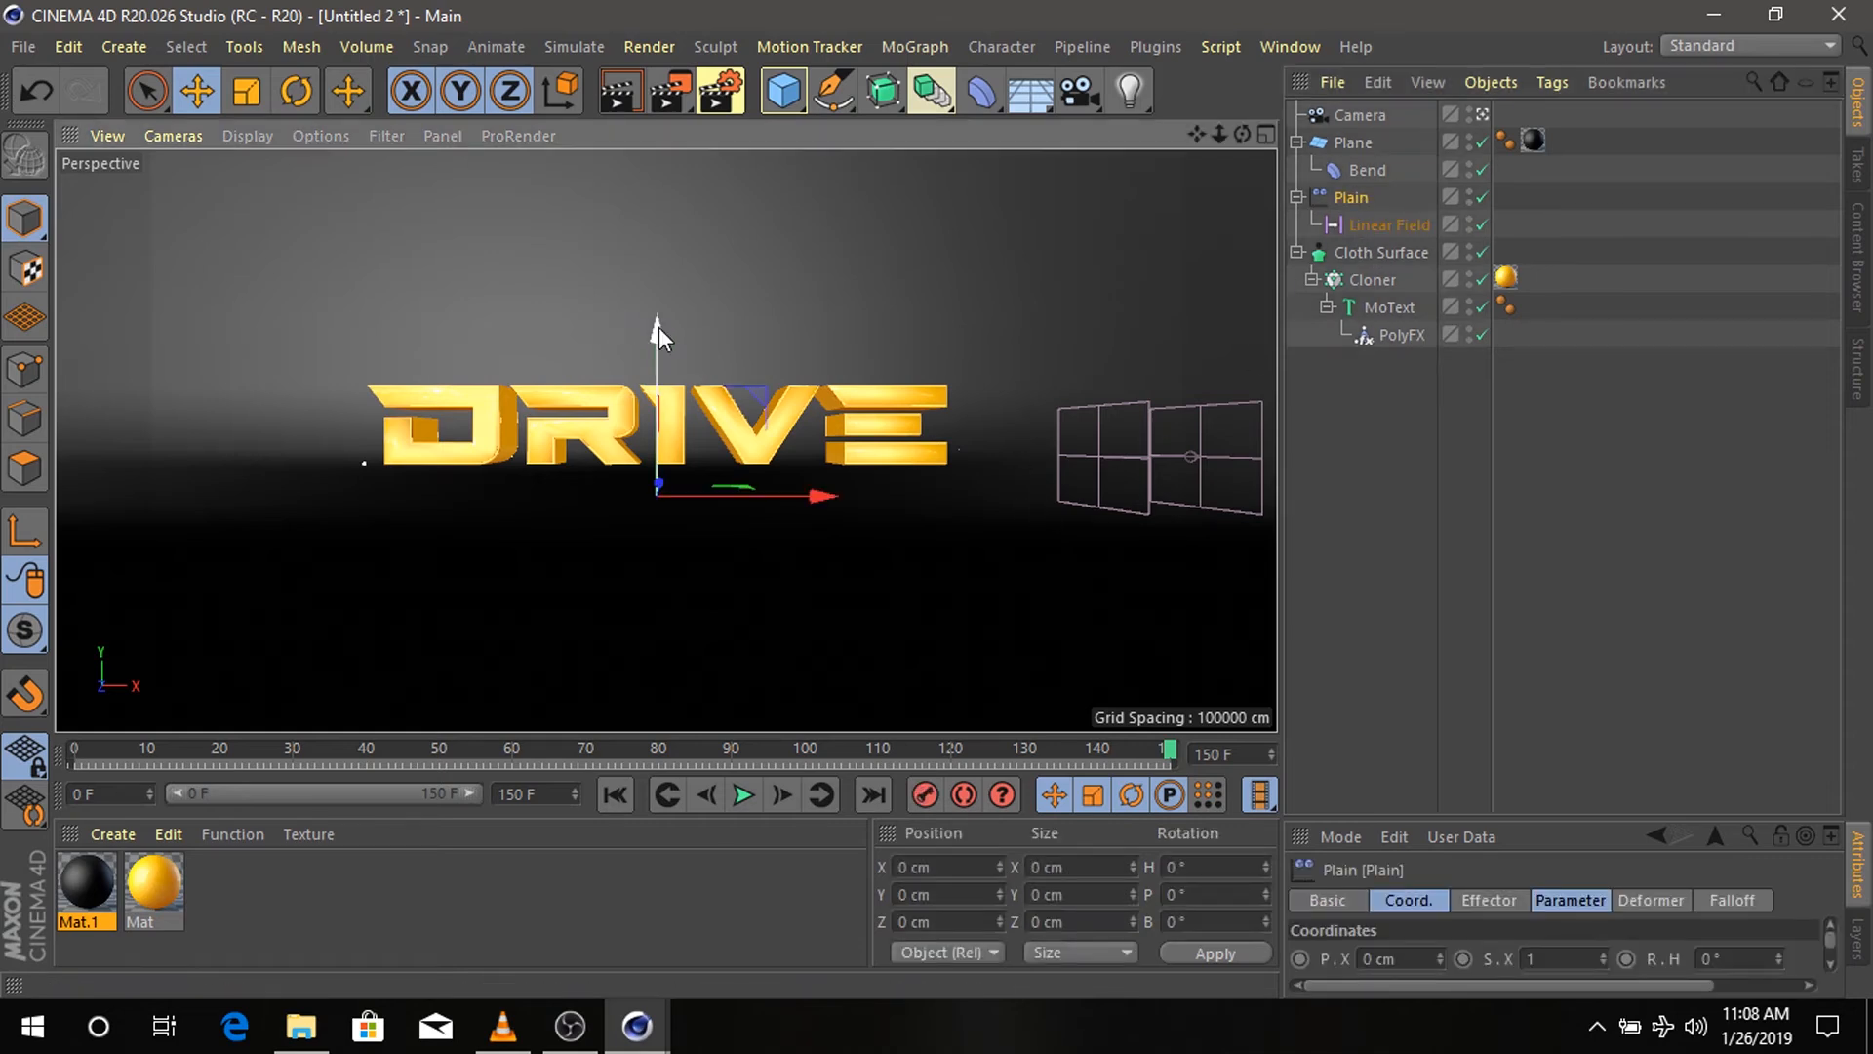
drag(659, 326, 682, 294)
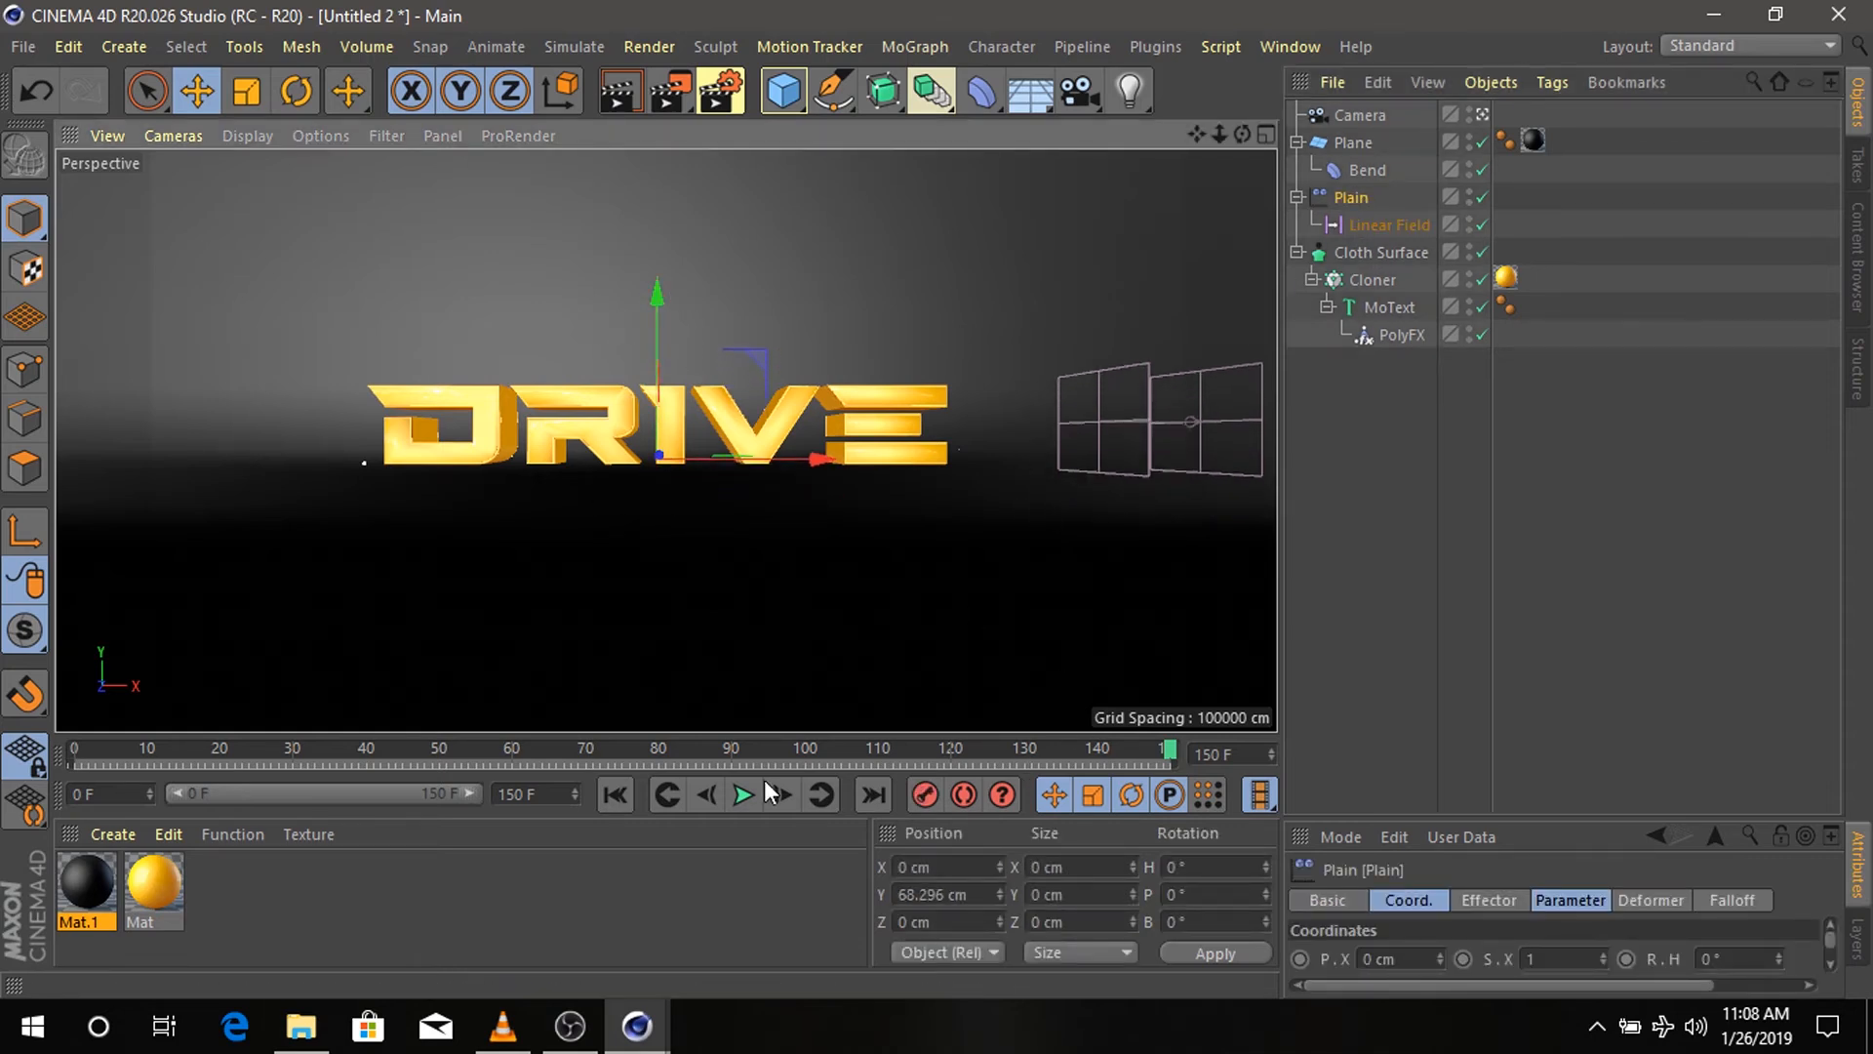
click(745, 797)
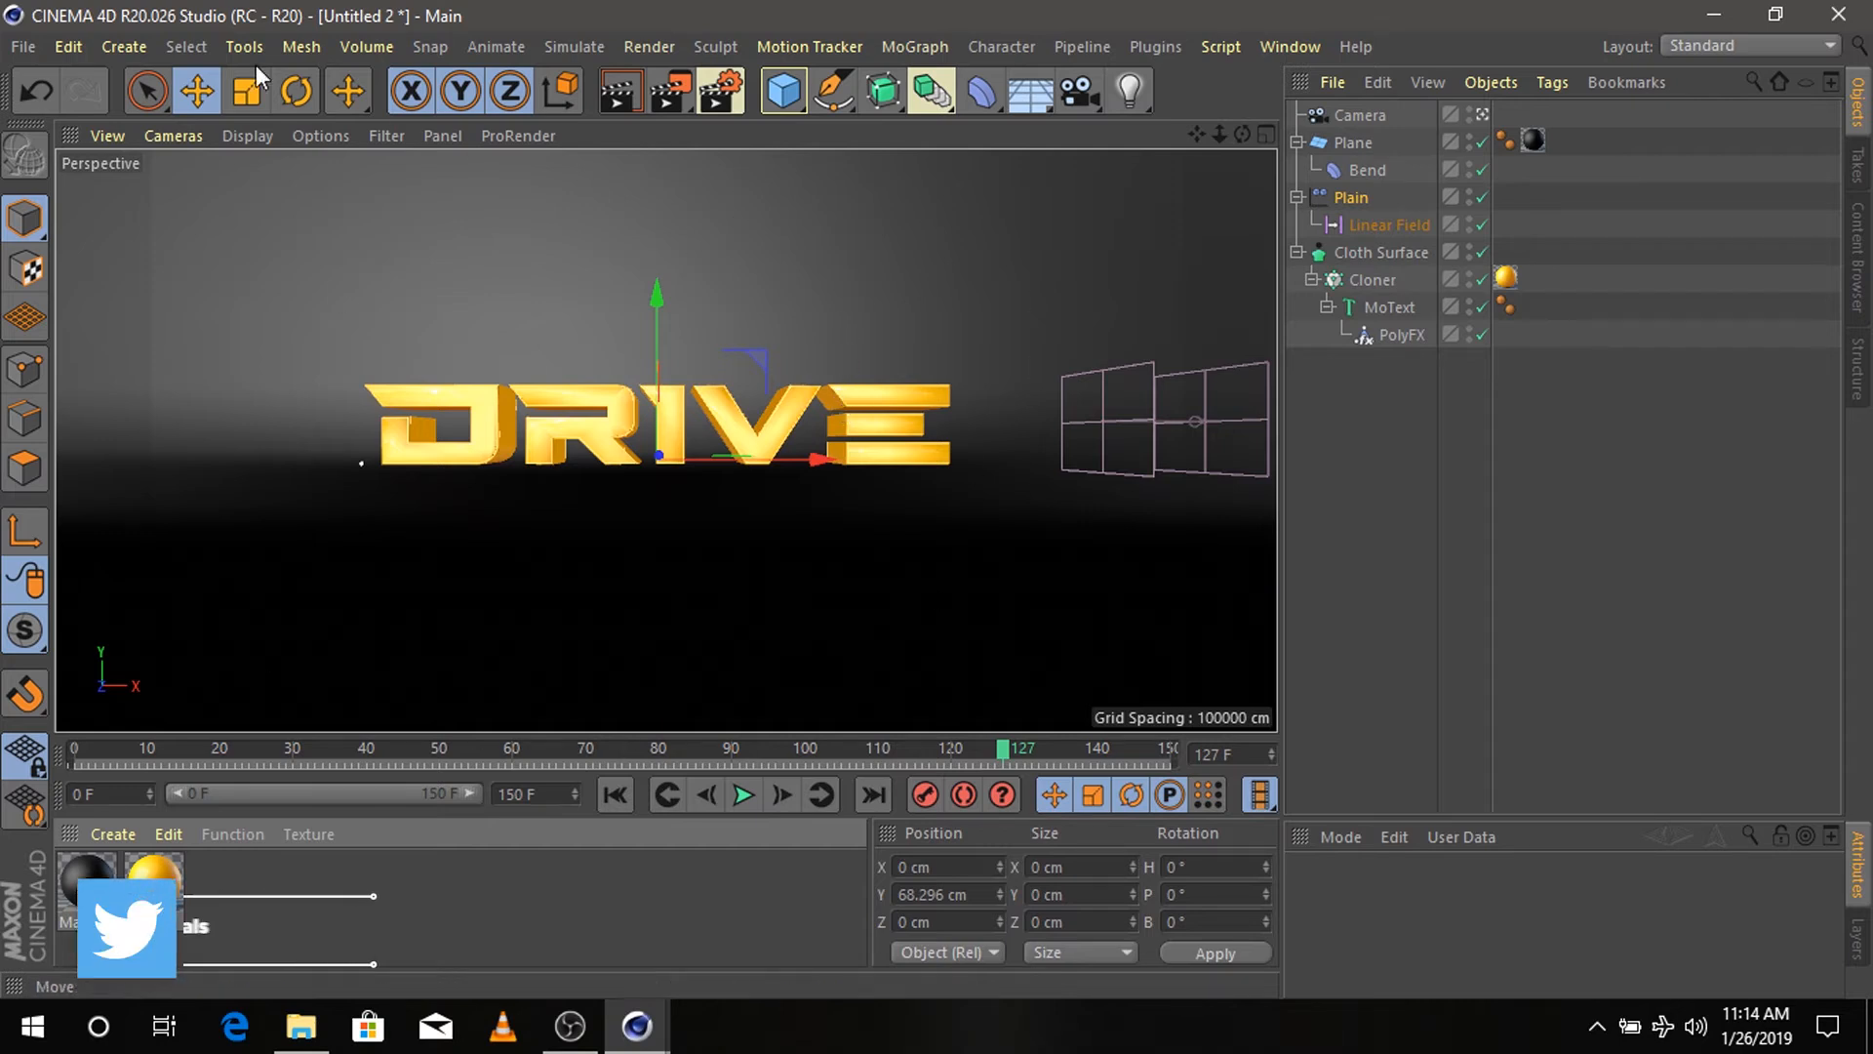
- Merge the cinema-4d-studio lights file from the Desktop's drive cinema 4D folder into the scene and dismiss the plugin warning
click(19, 47)
click(80, 137)
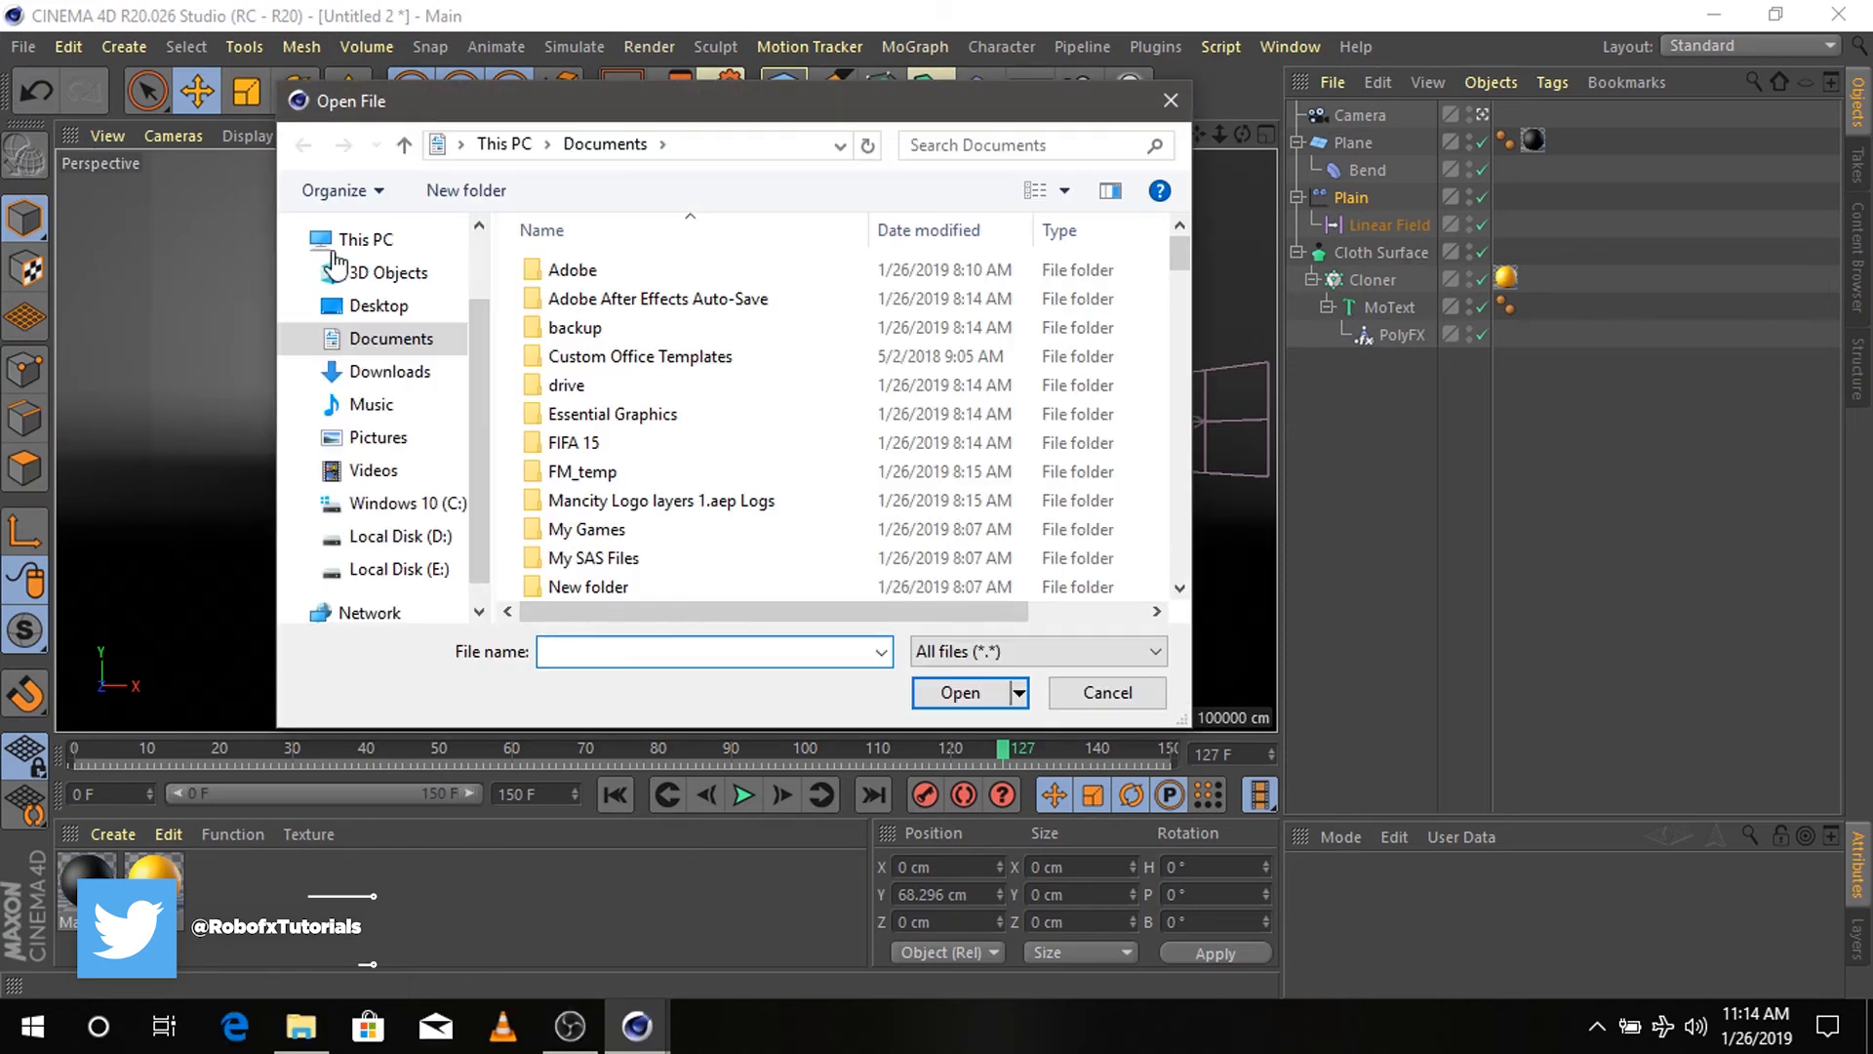
click(372, 305)
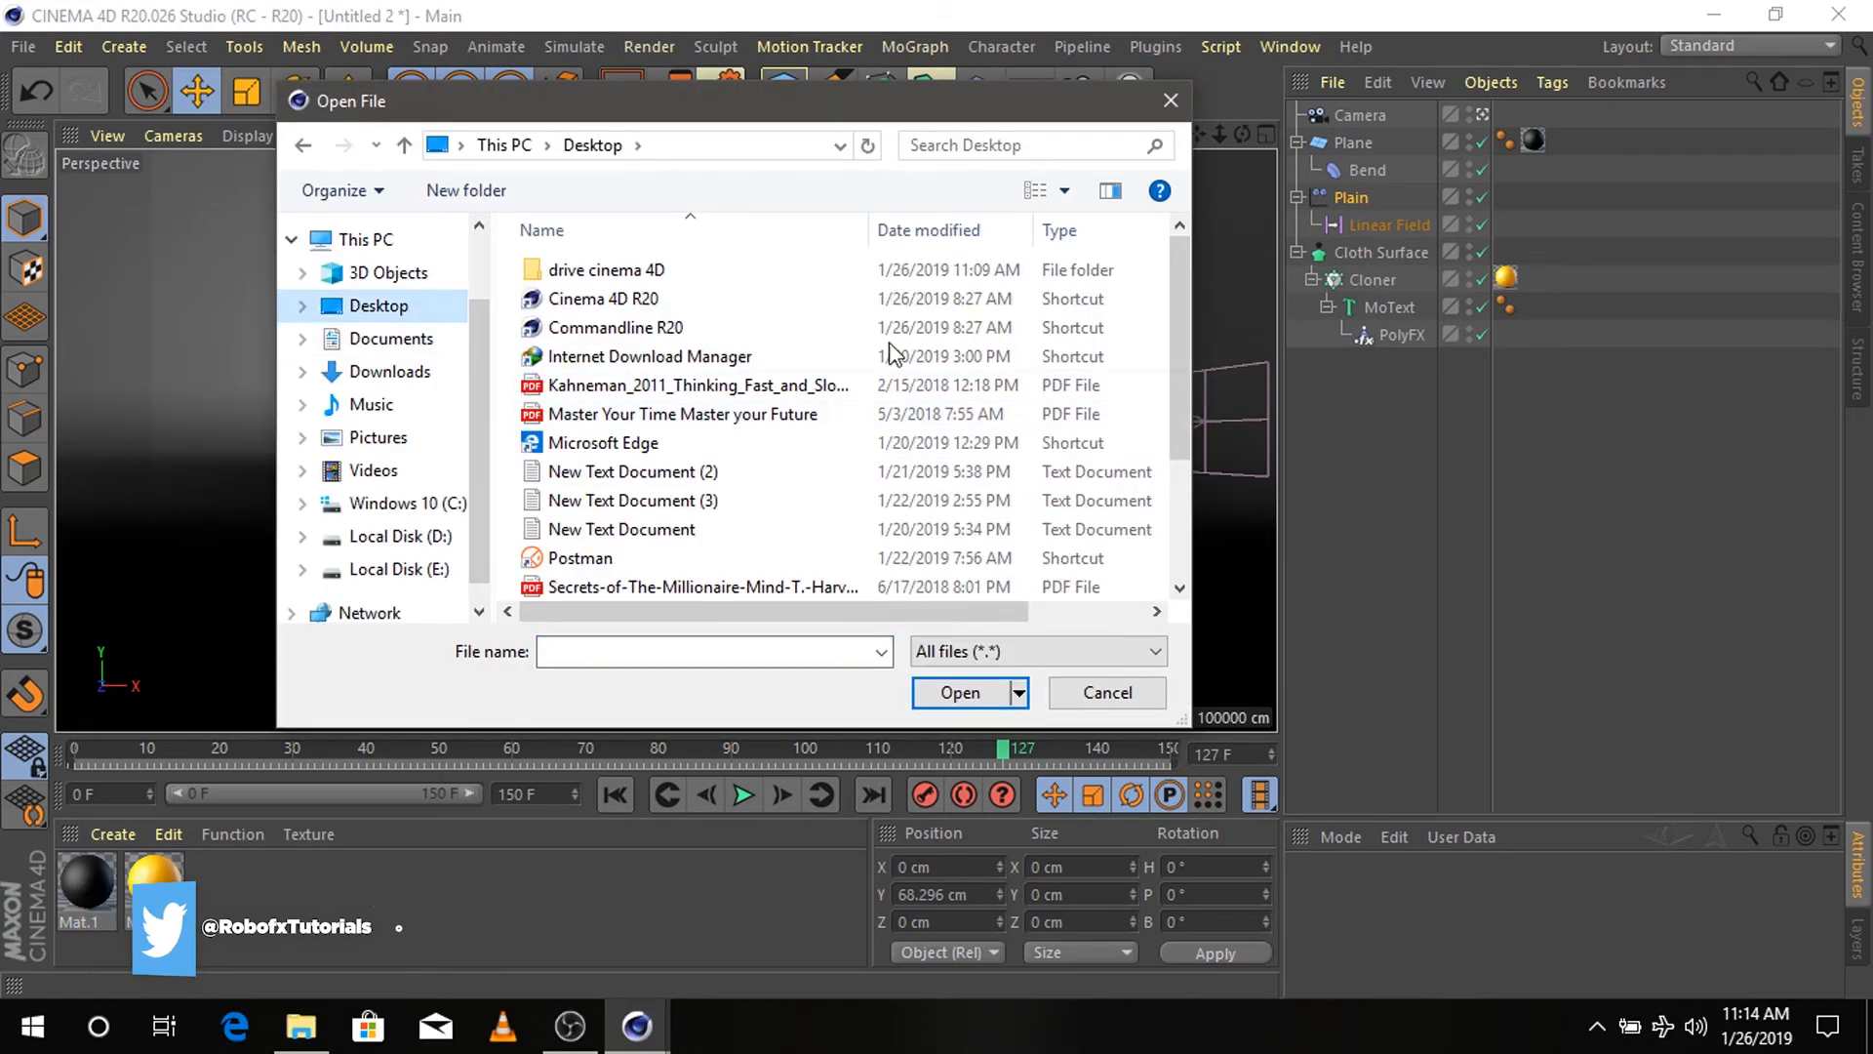
double_click(689, 281)
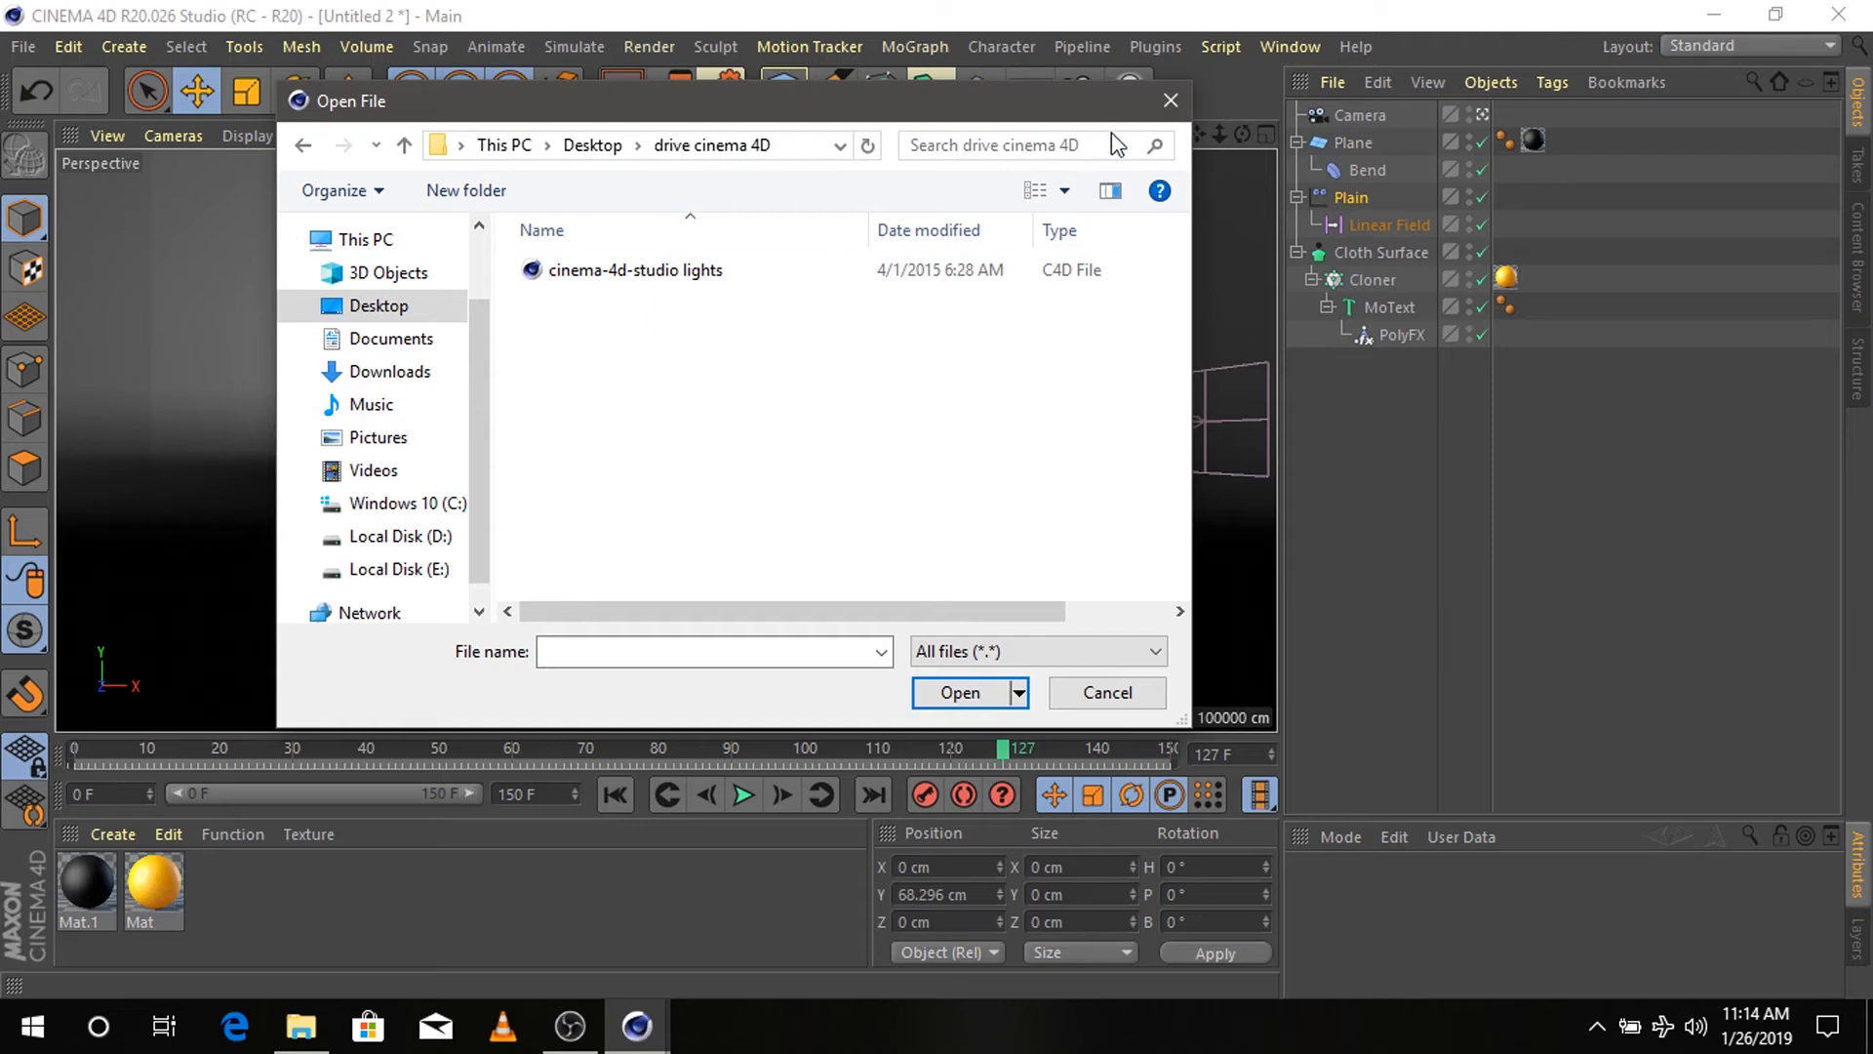
click(798, 275)
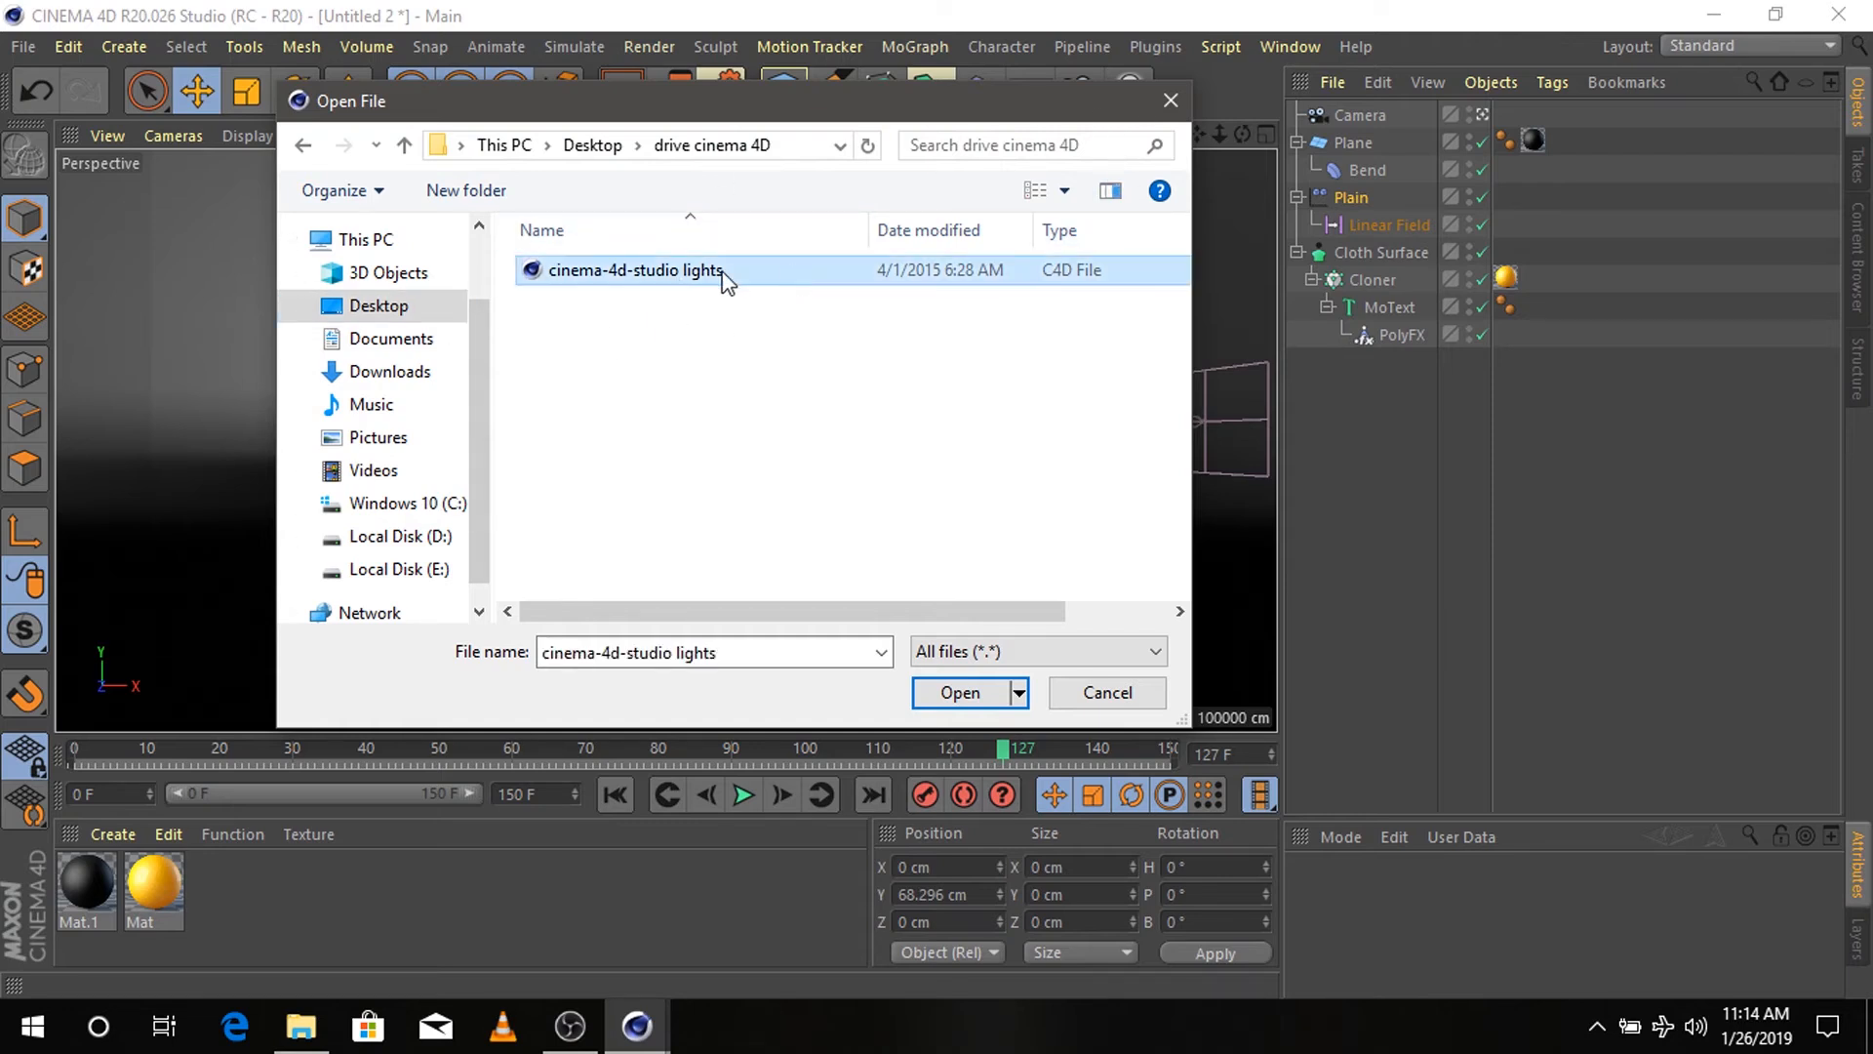
click(948, 694)
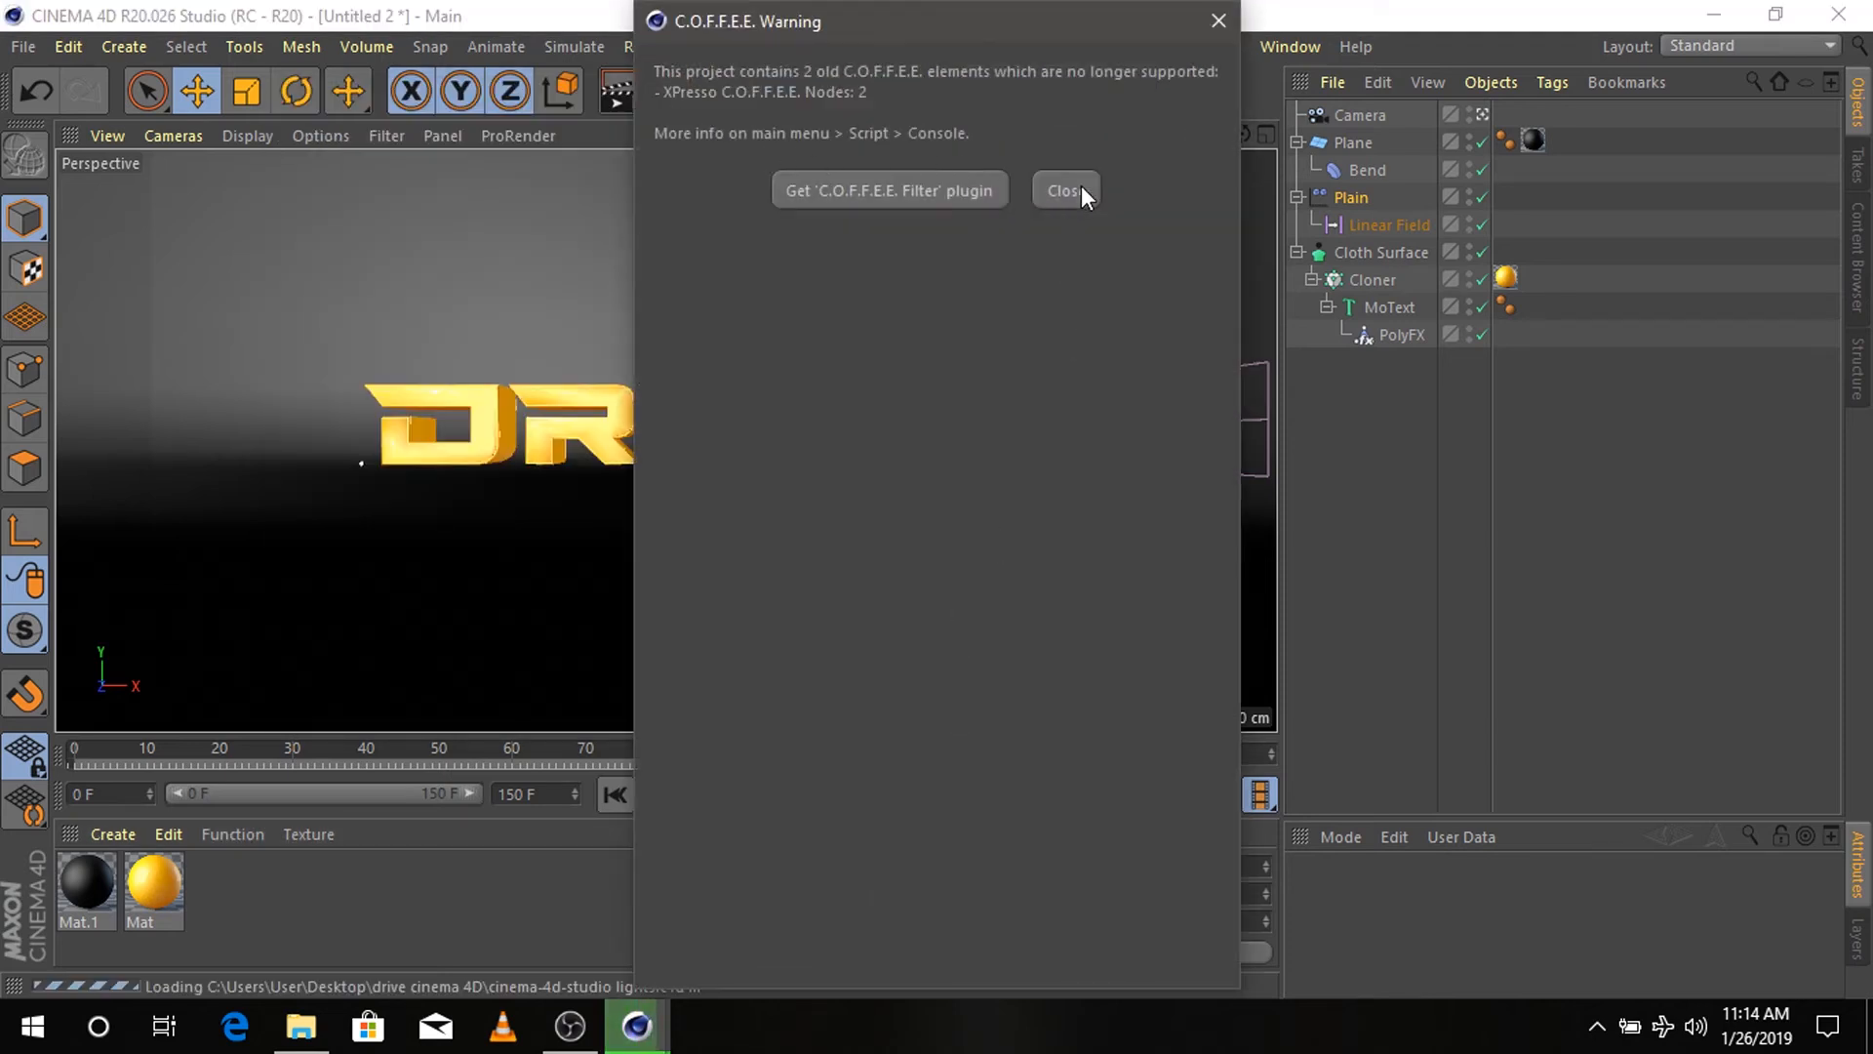
click(1080, 187)
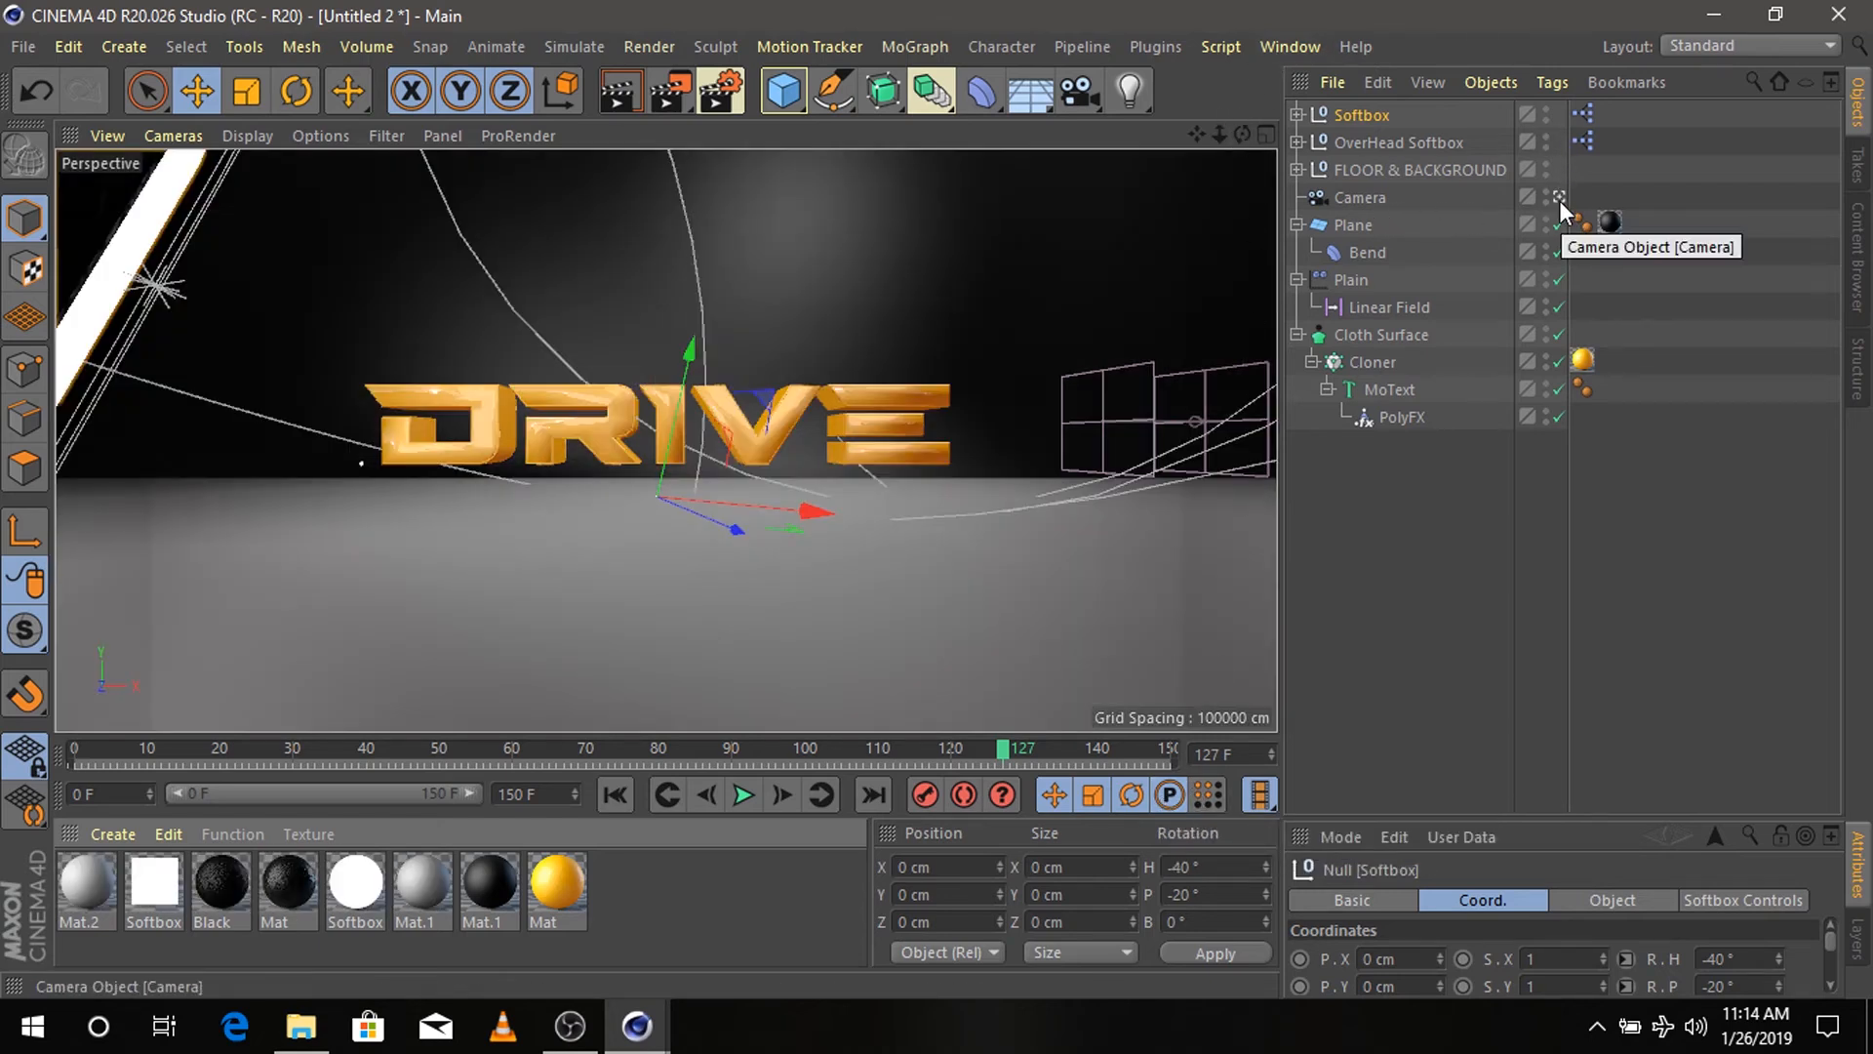
- Delete the imported FLOOR & BACKGROUND null and switch the viewport out of the scene camera
click(1436, 173)
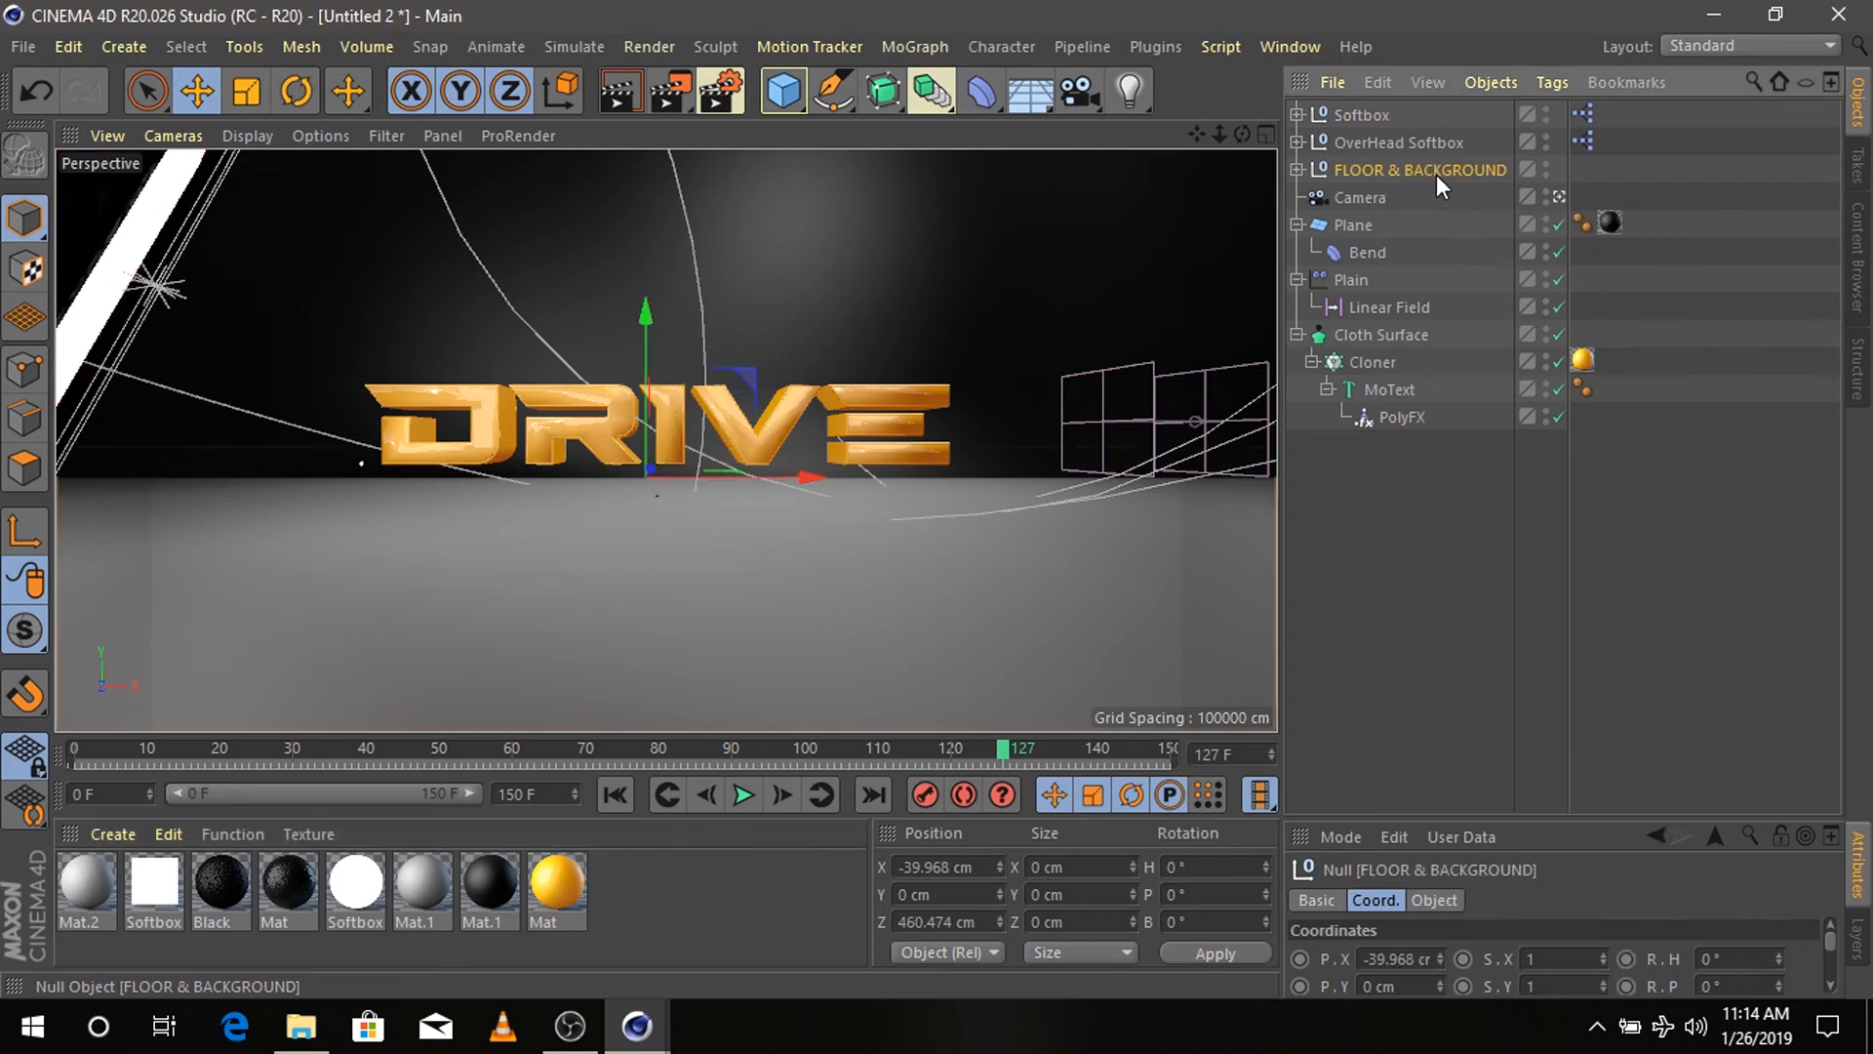
key(Delete)
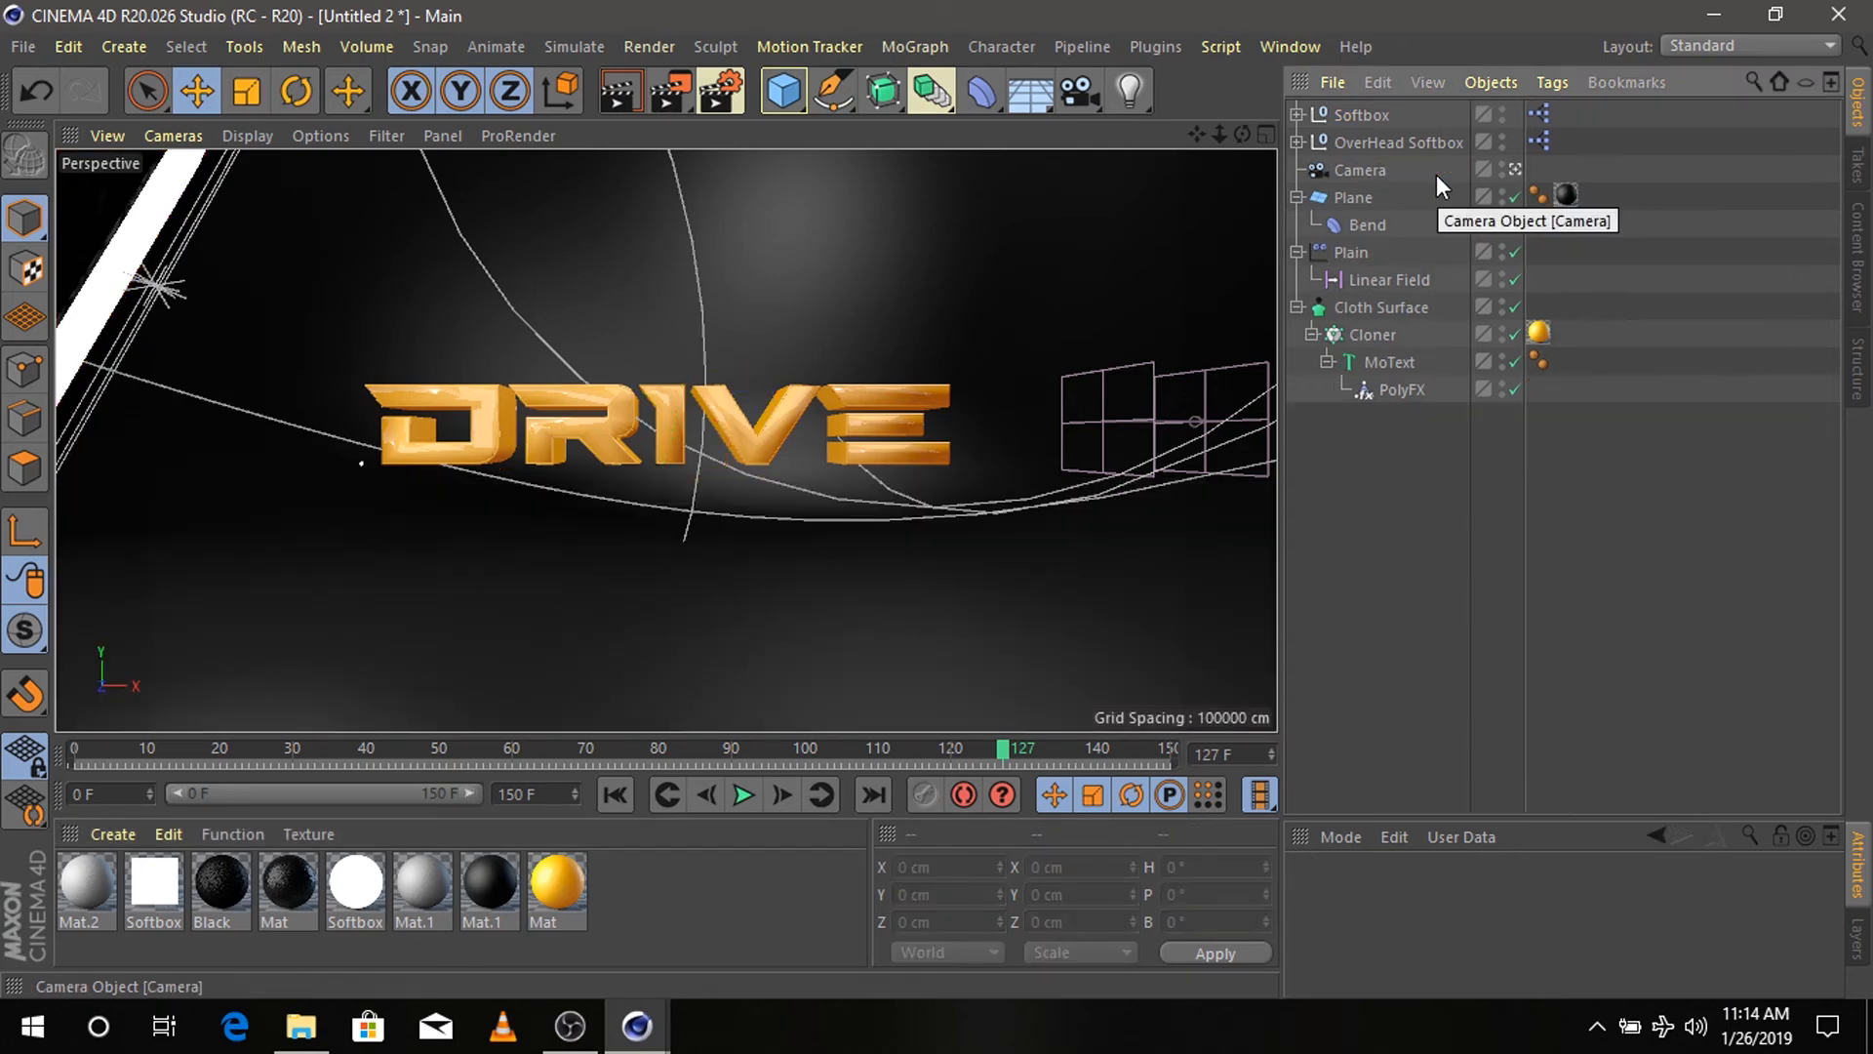
click(1515, 170)
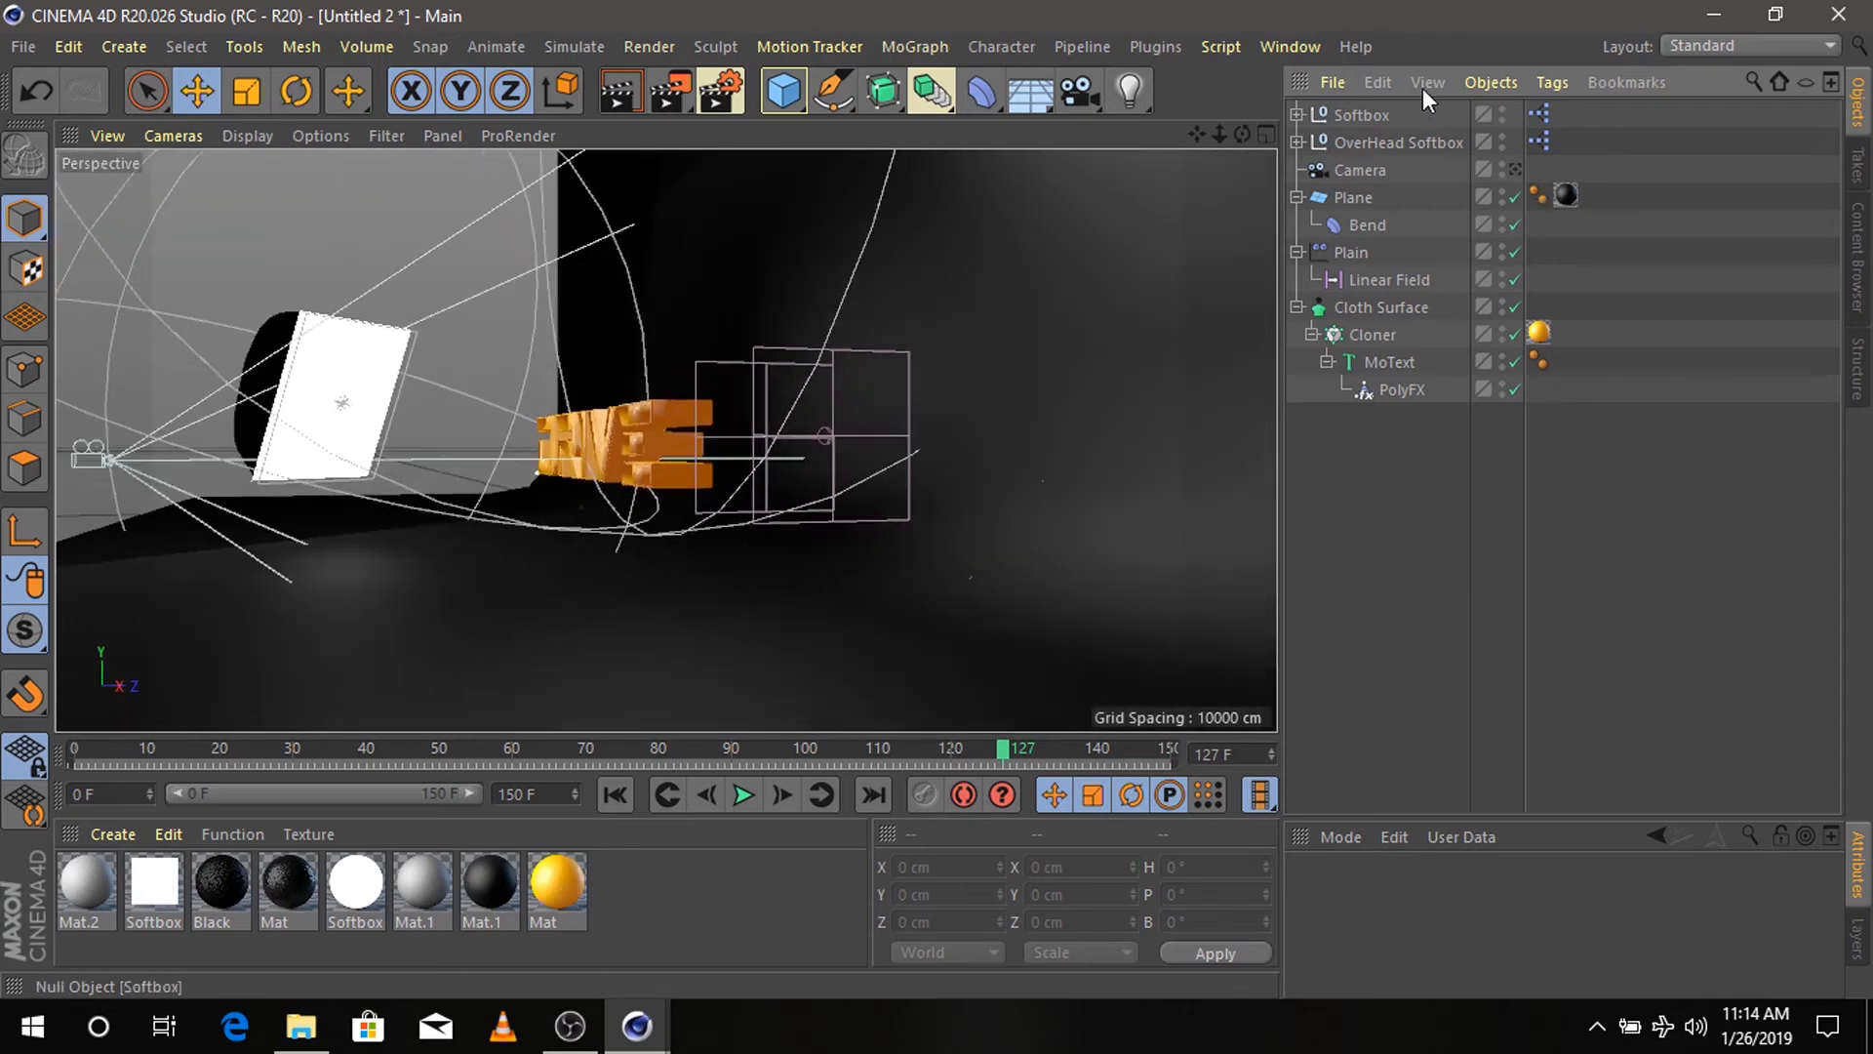
- Raise the OverHead Softbox null to about Y 1623 cm and move it away from the backdrop to about Z -539 cm
drag(1218, 134, 1098, 134)
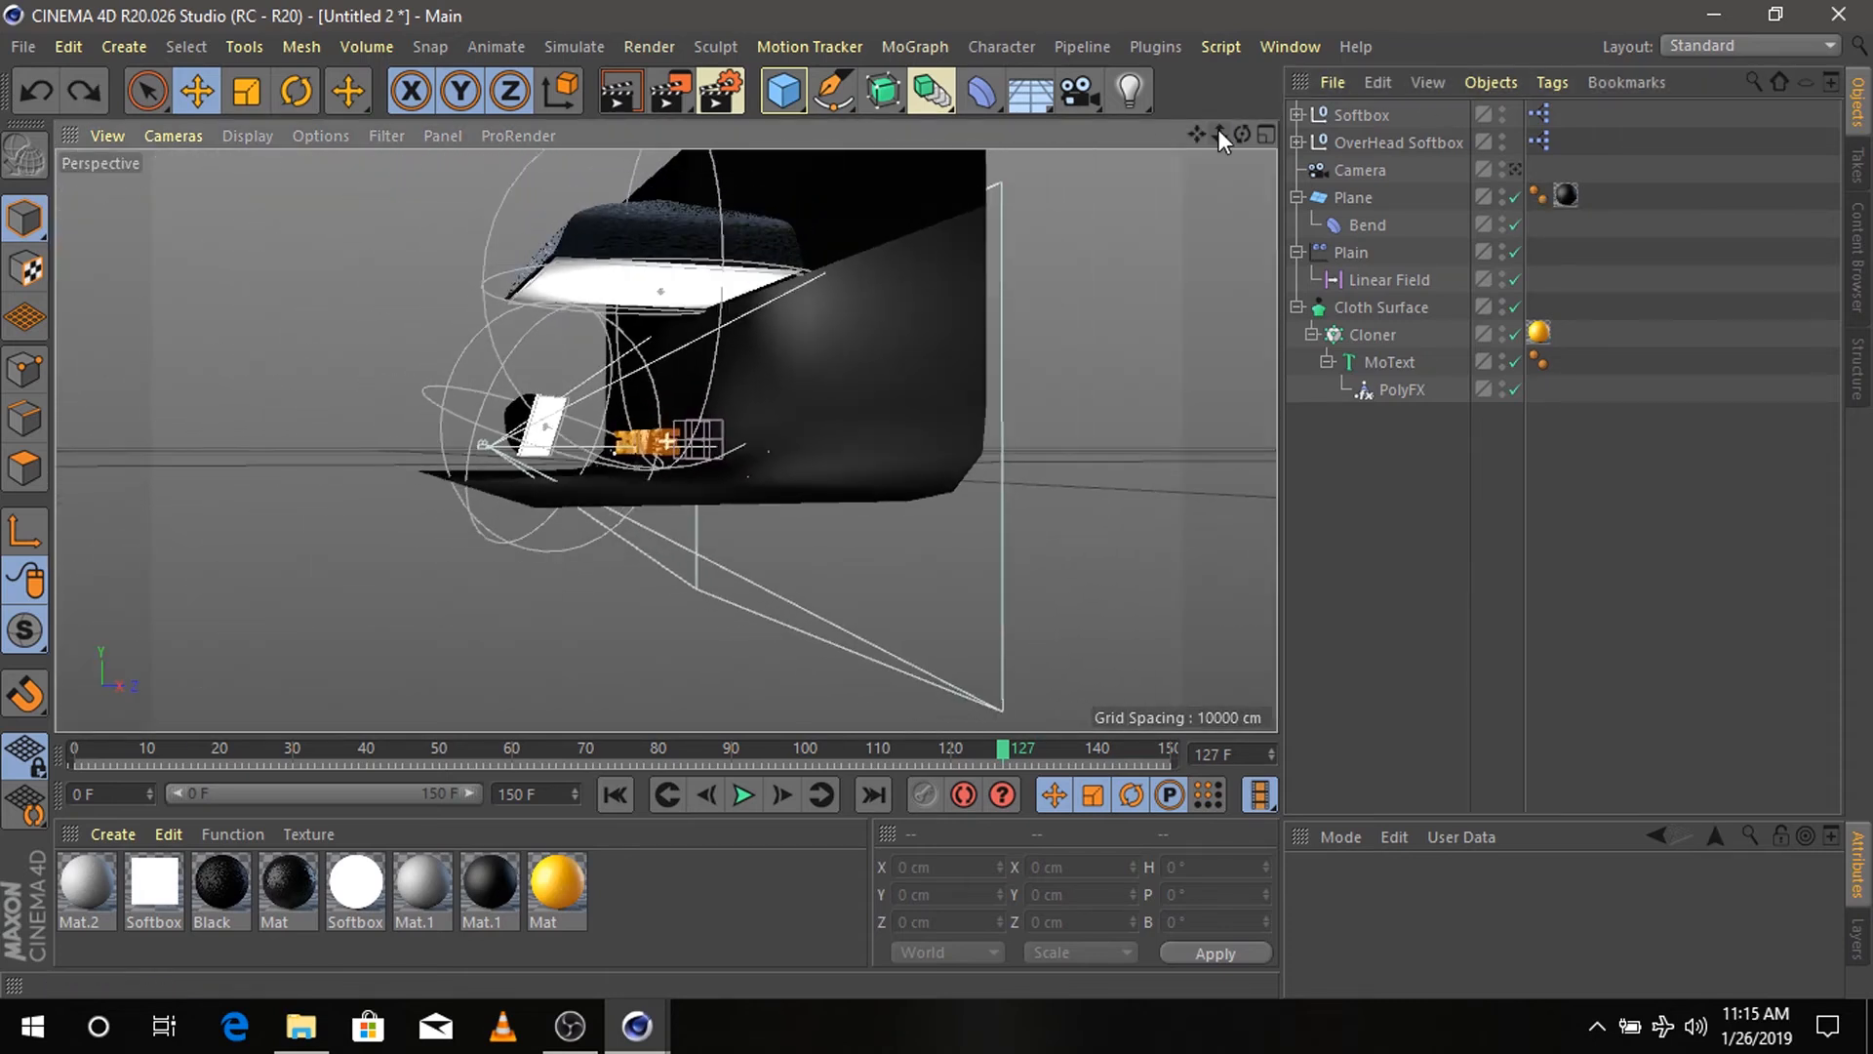
drag(1243, 131, 1083, 138)
click(1405, 142)
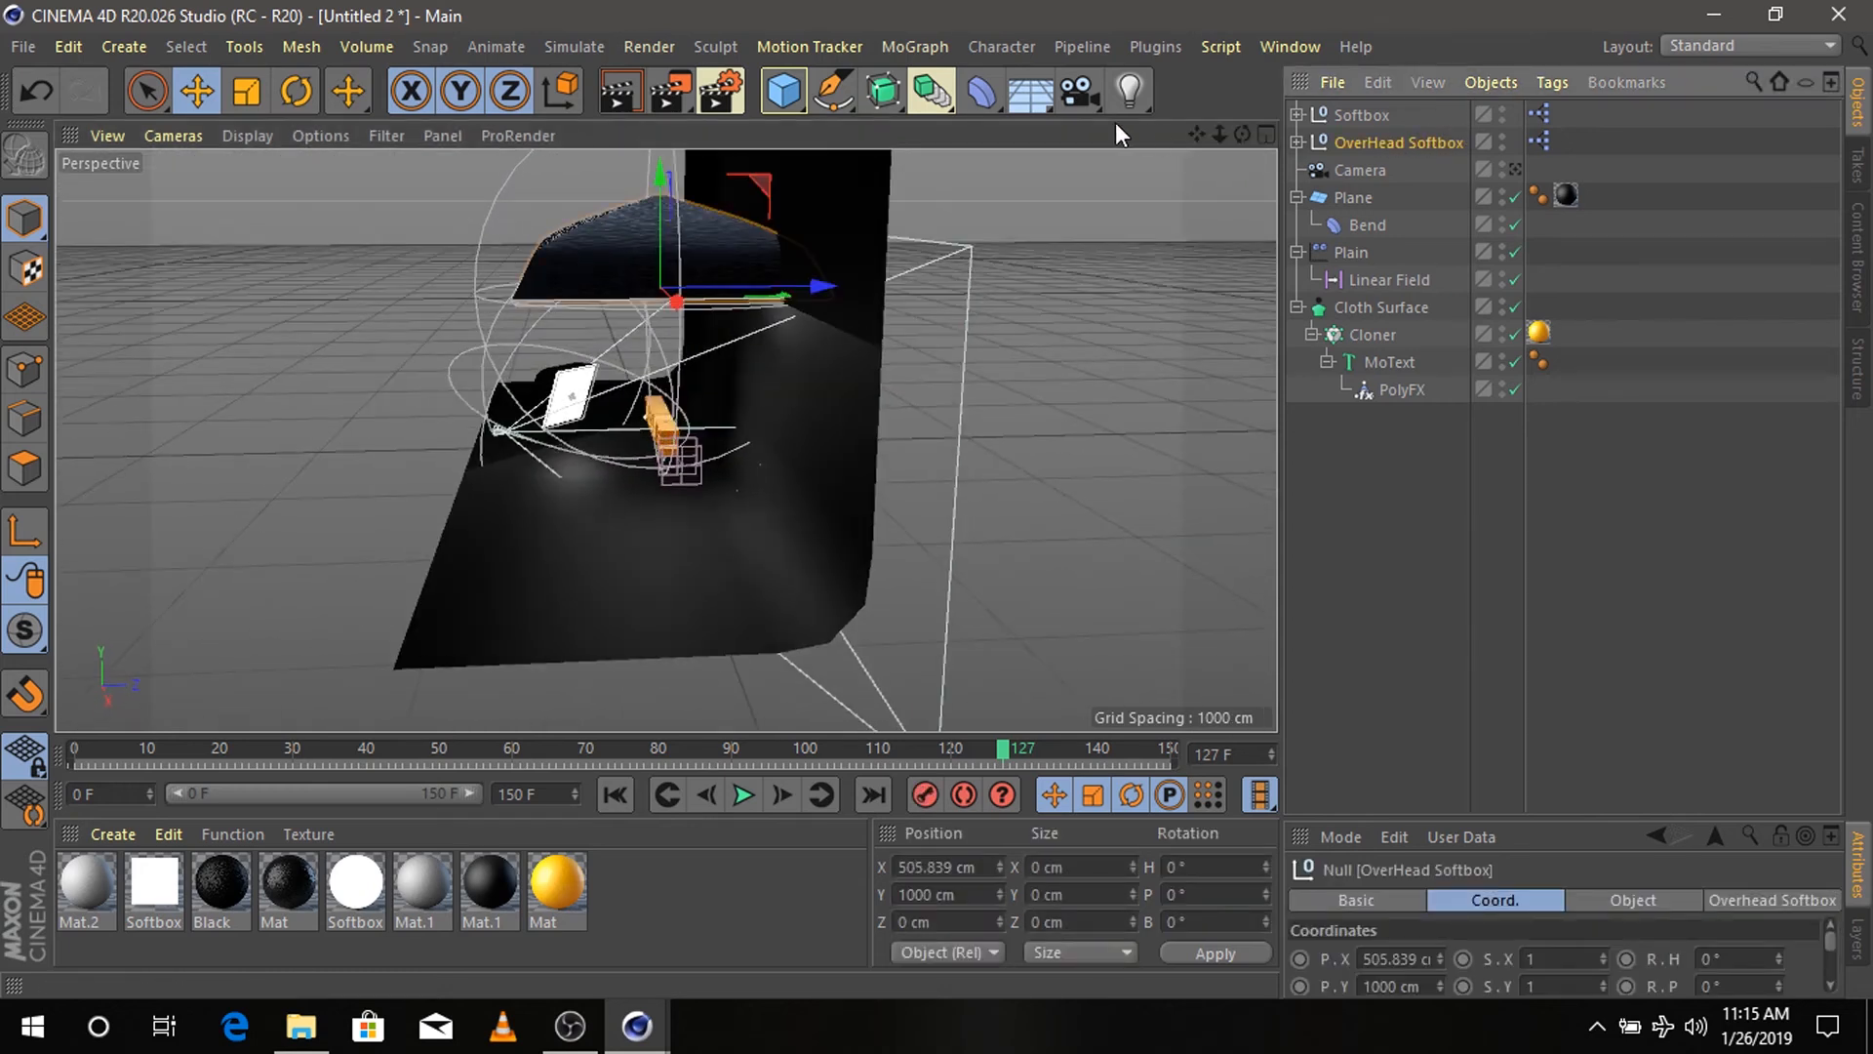
drag(1217, 133, 1222, 131)
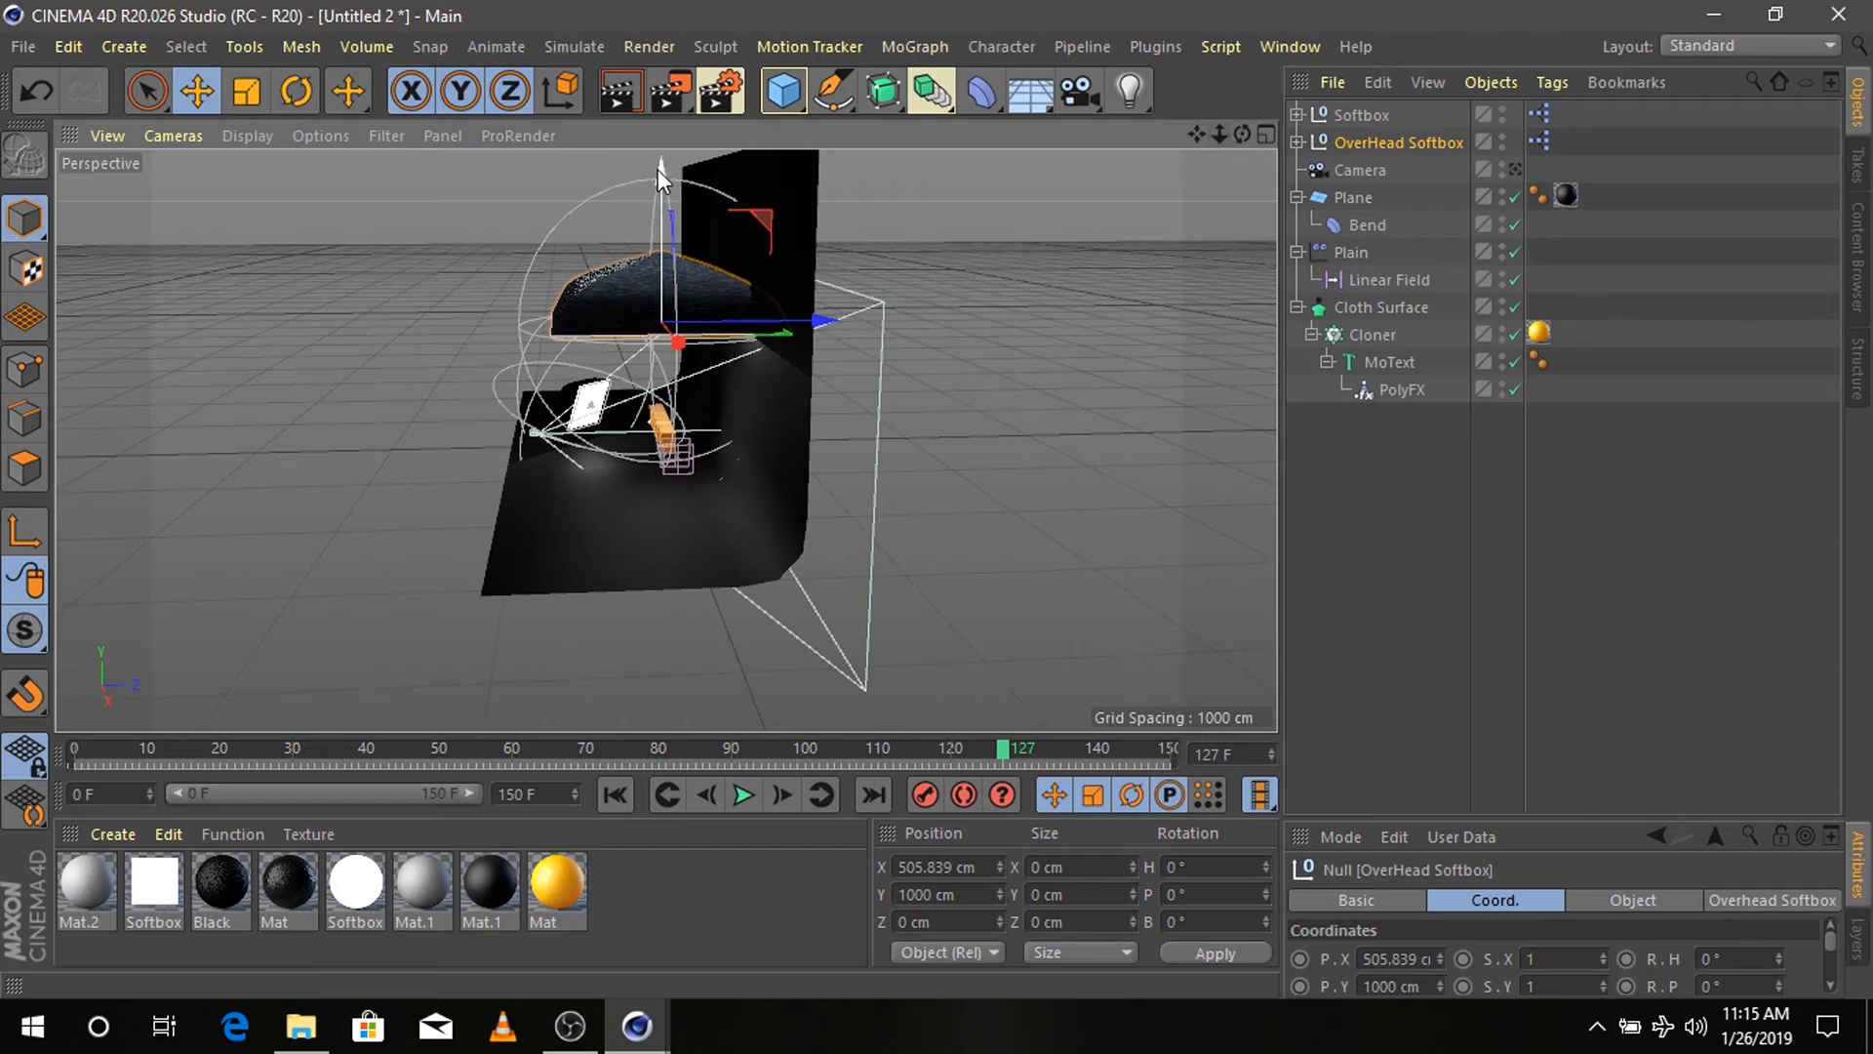
drag(658, 168, 659, 64)
drag(807, 233, 714, 231)
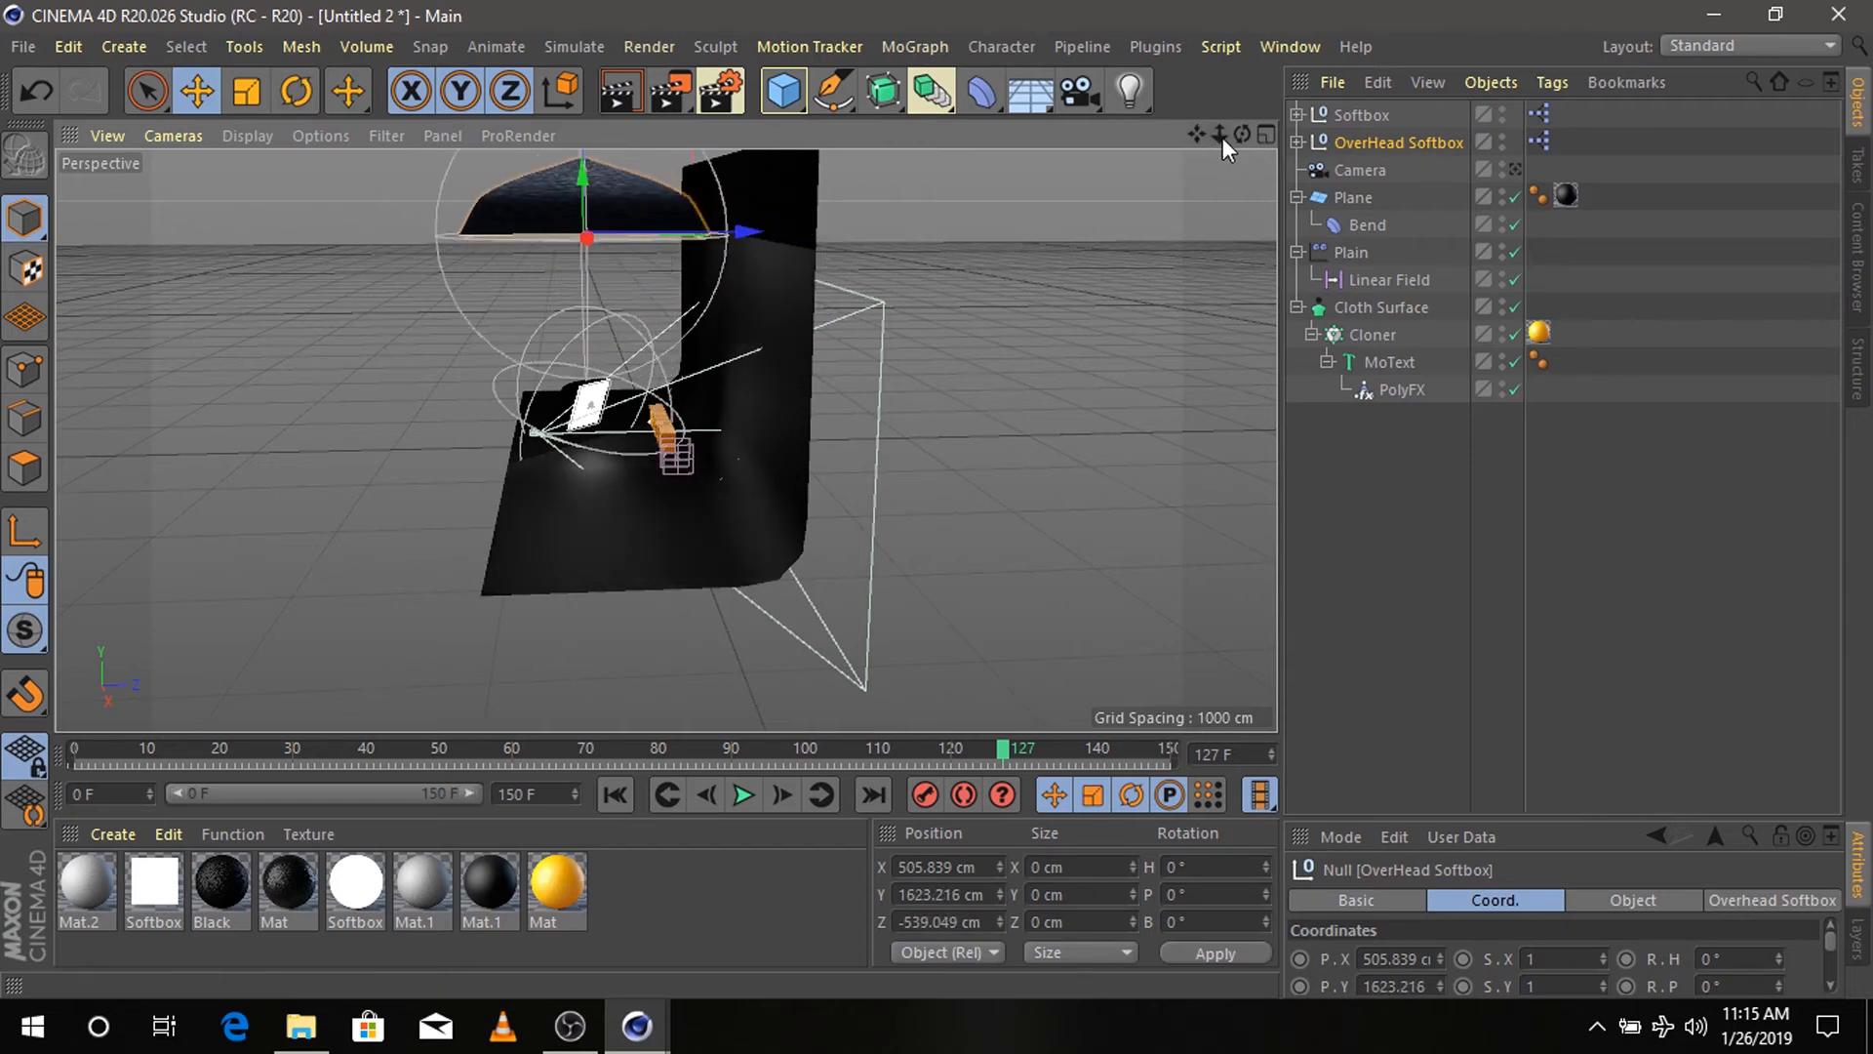
- Center the OverHead Softbox over the title at about X 75 cm, Y 1158 cm and Z -366 cm
drag(1221, 138, 1171, 137)
drag(845, 264, 784, 271)
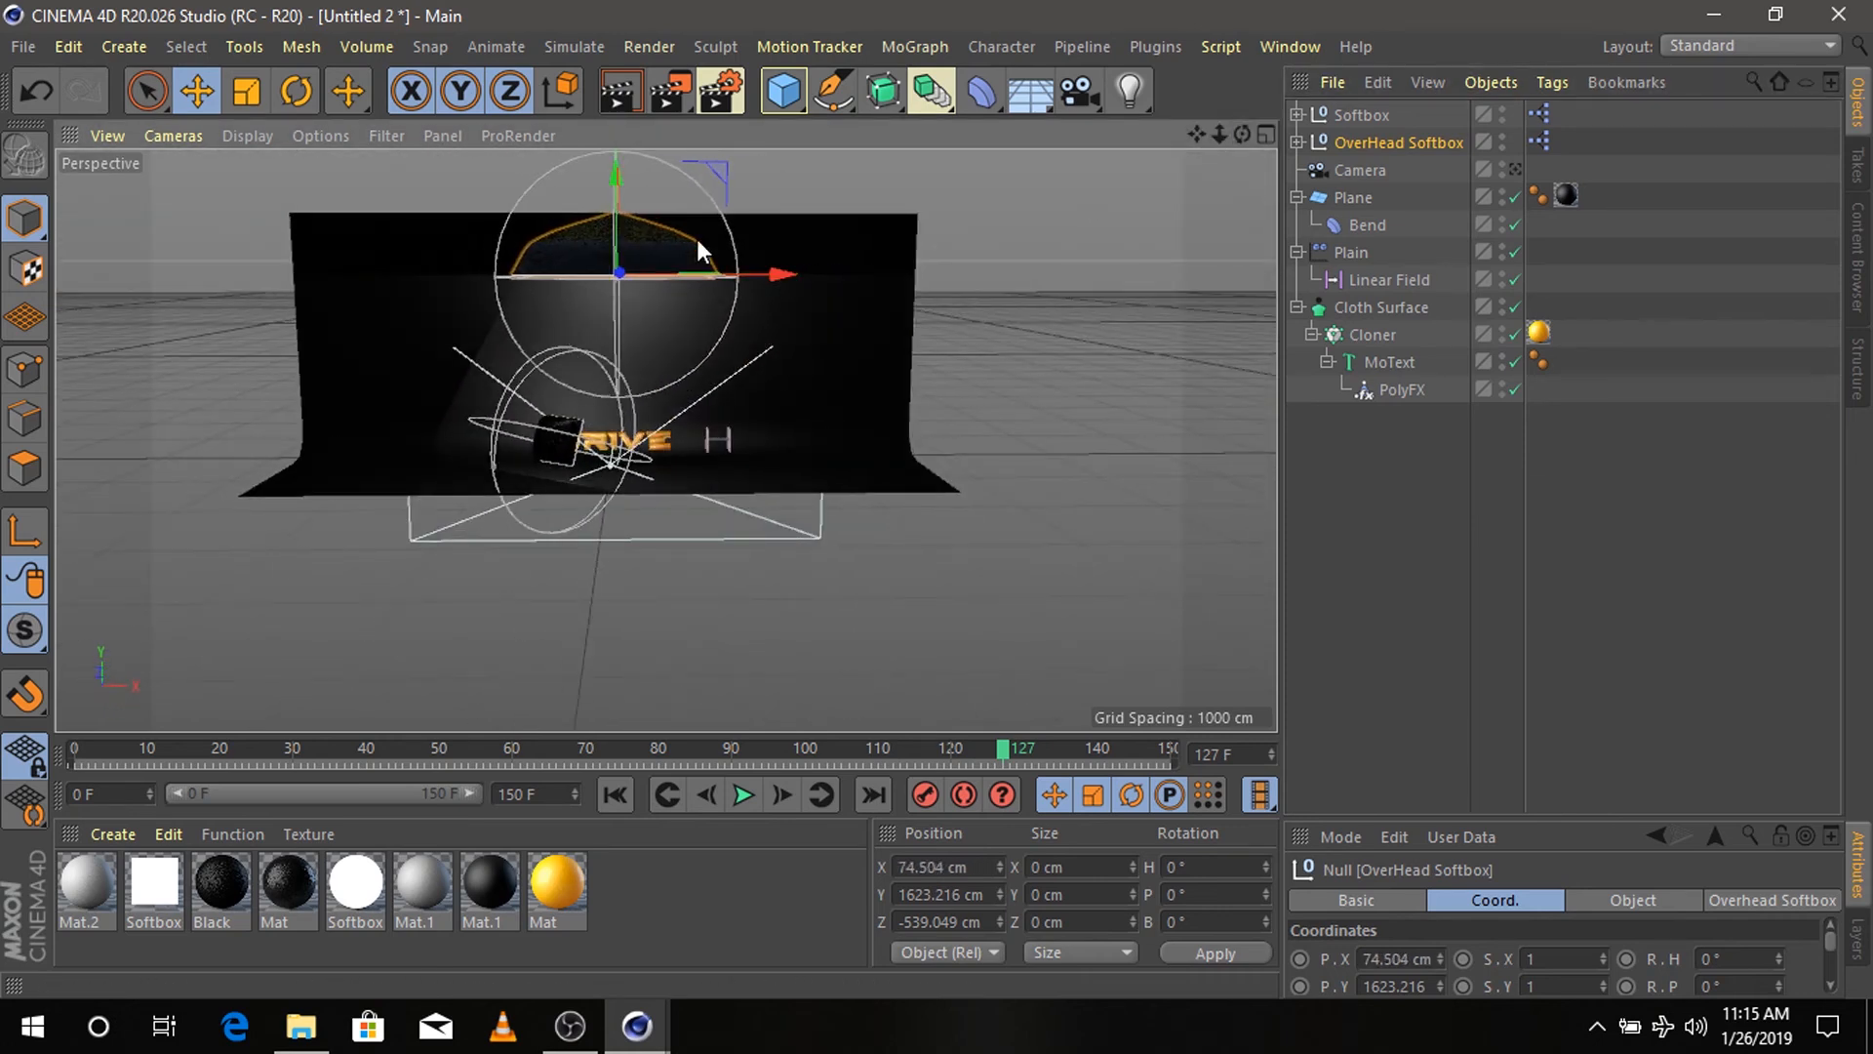
drag(616, 173, 622, 227)
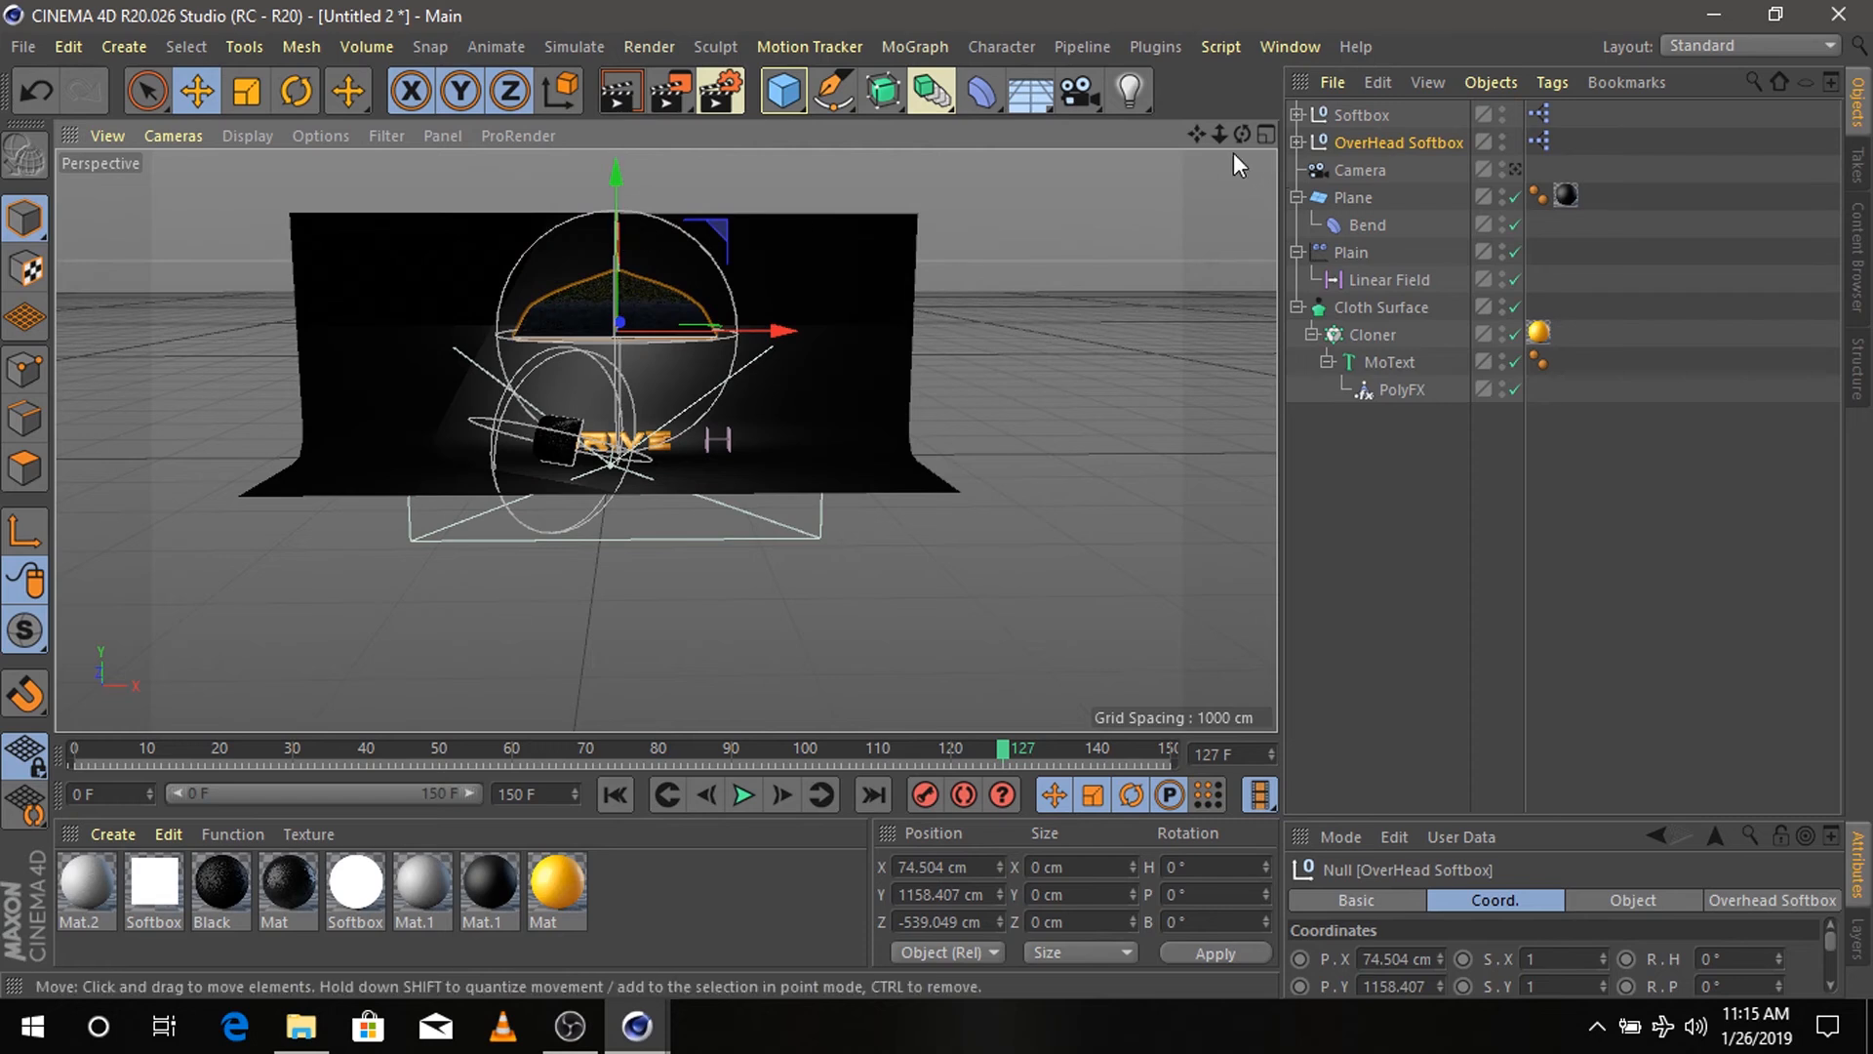
drag(1241, 134, 1117, 138)
drag(727, 320, 746, 318)
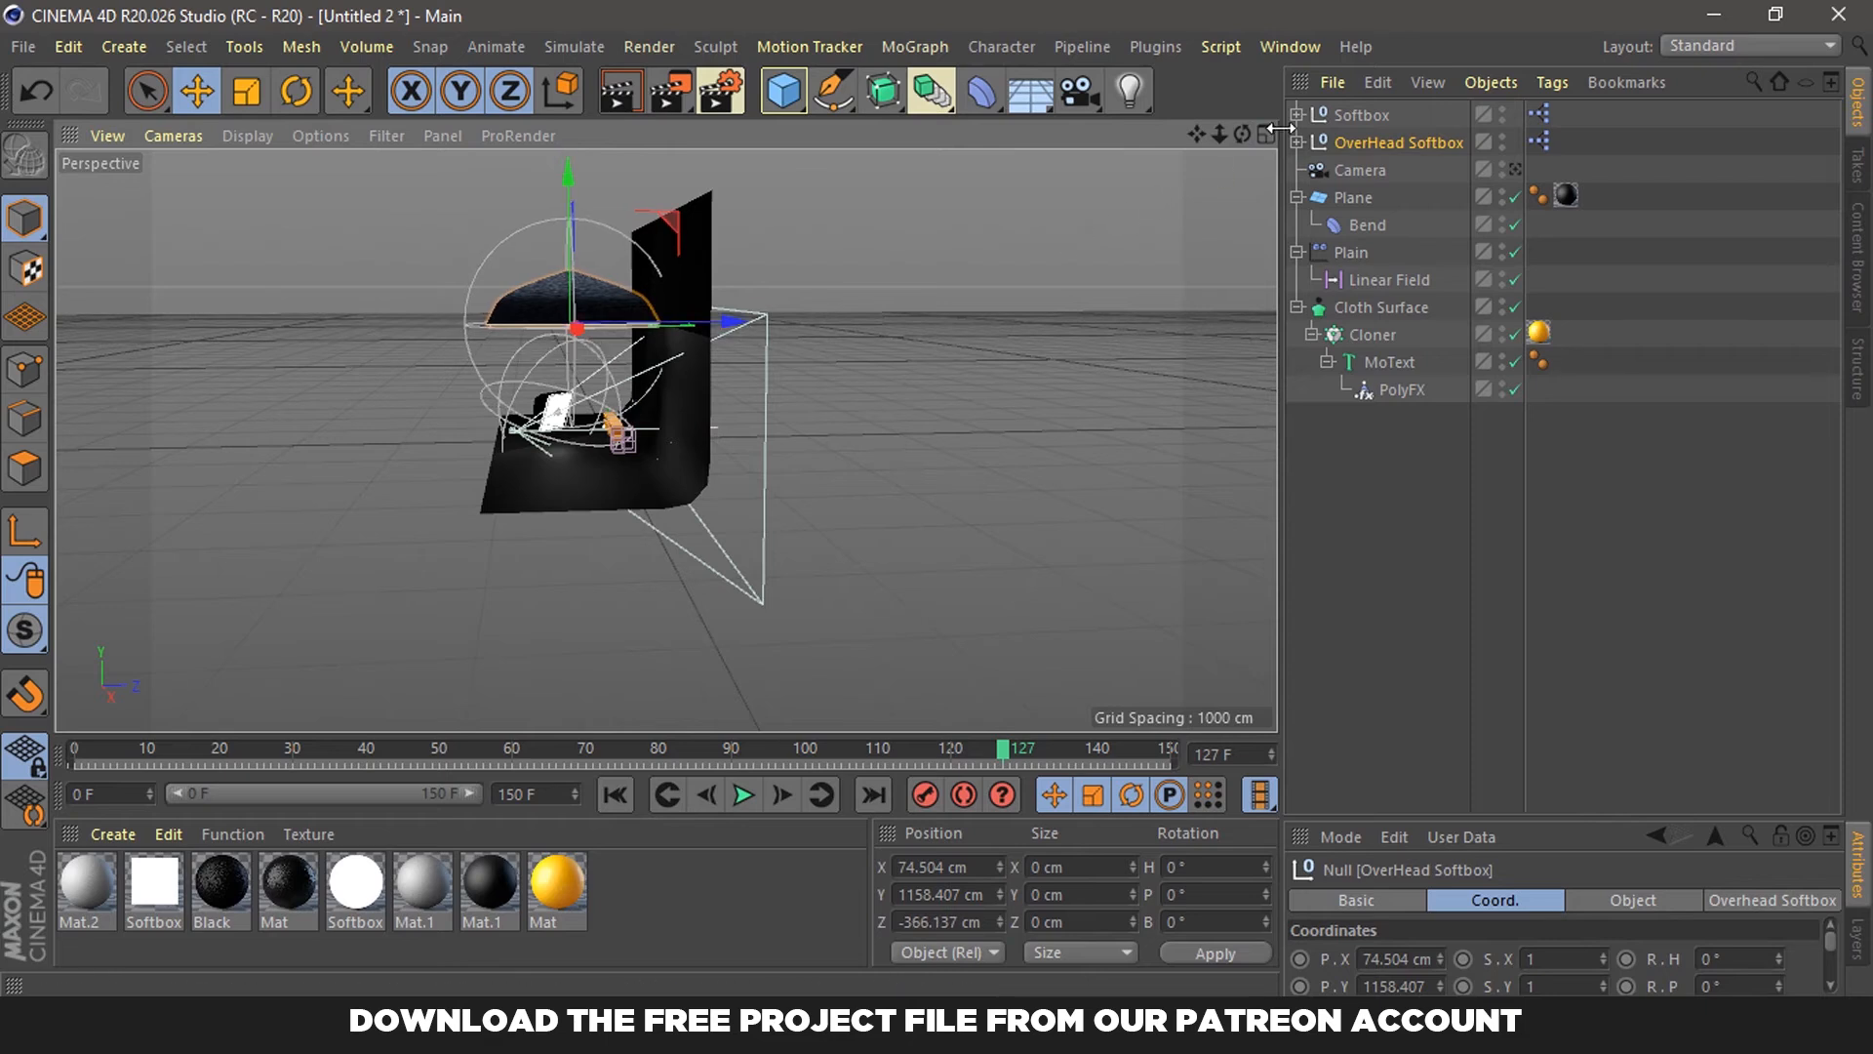
mouse_move(1244, 134)
mouse_down()
mouse_move(1363, 131)
mouse_move(1366, 146)
mouse_move(1250, 129)
mouse_up()
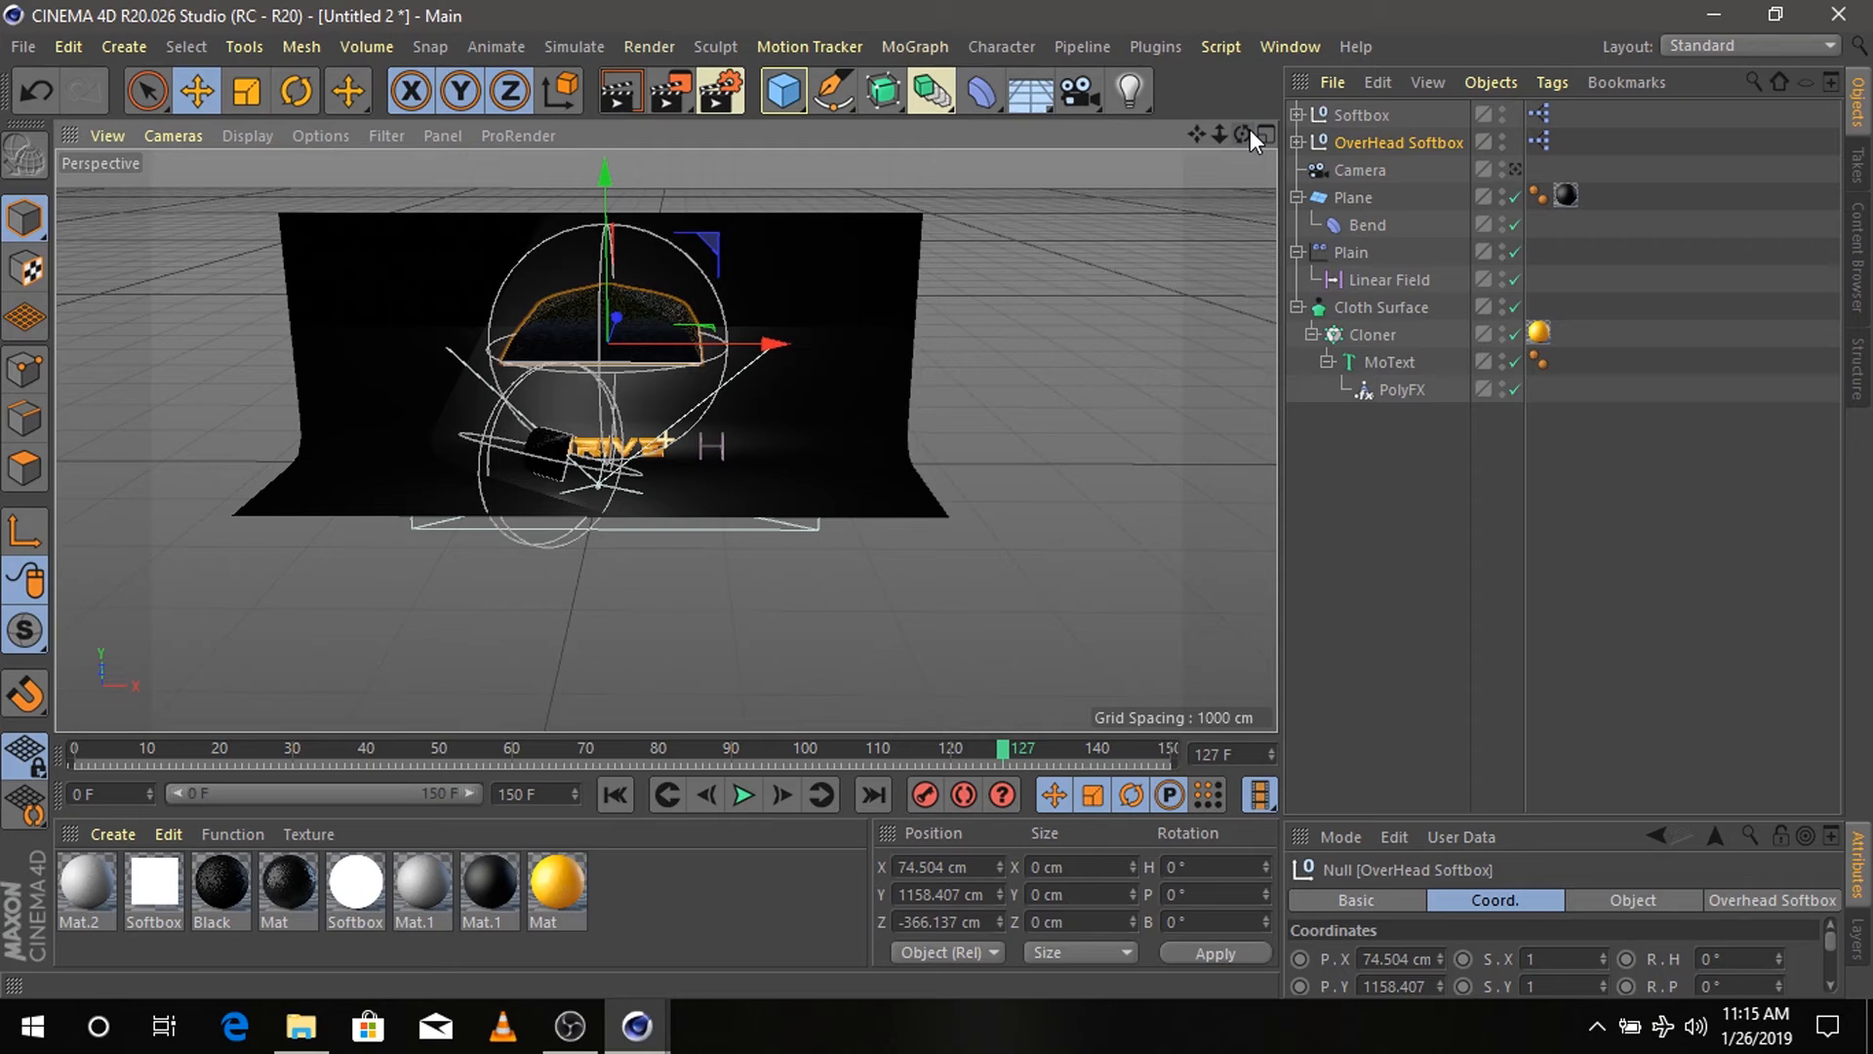
- Duplicate the Softbox null by copying and pasting it, accepting the change to absolute texture paths
click(1363, 114)
click(1379, 82)
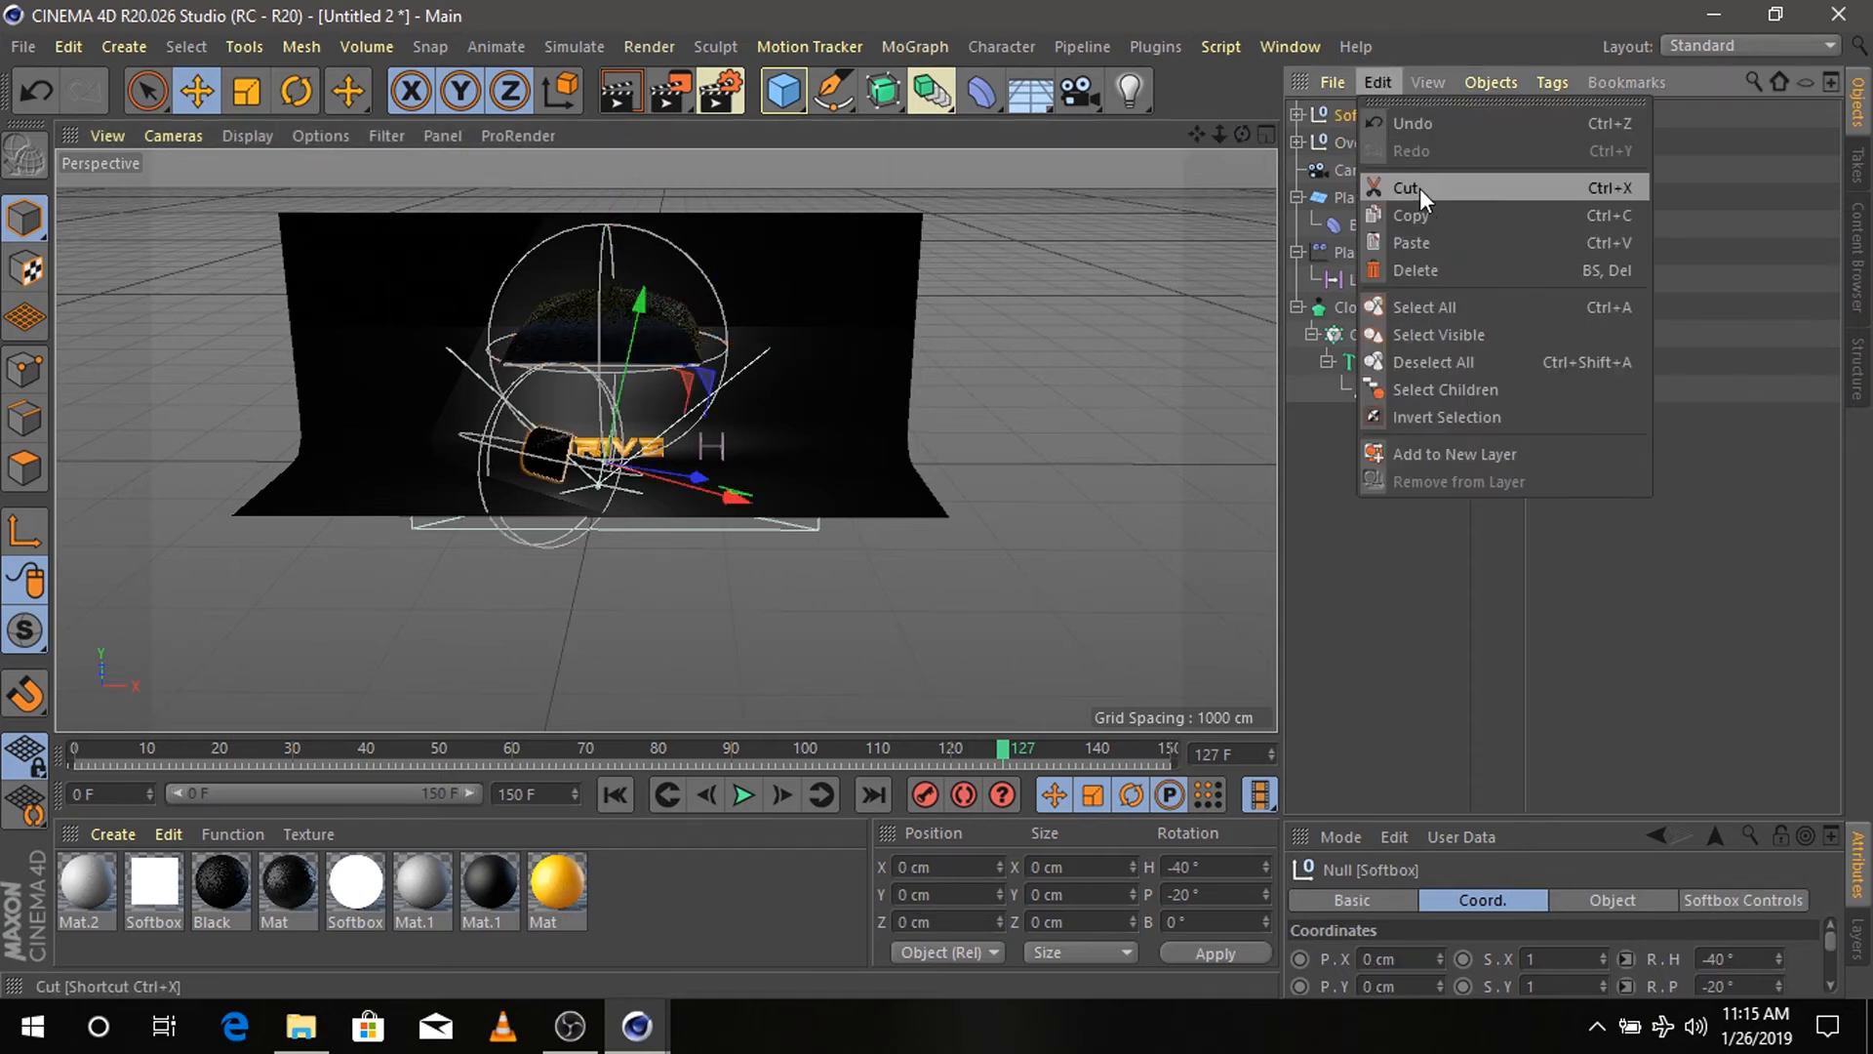
click(1420, 213)
click(1379, 82)
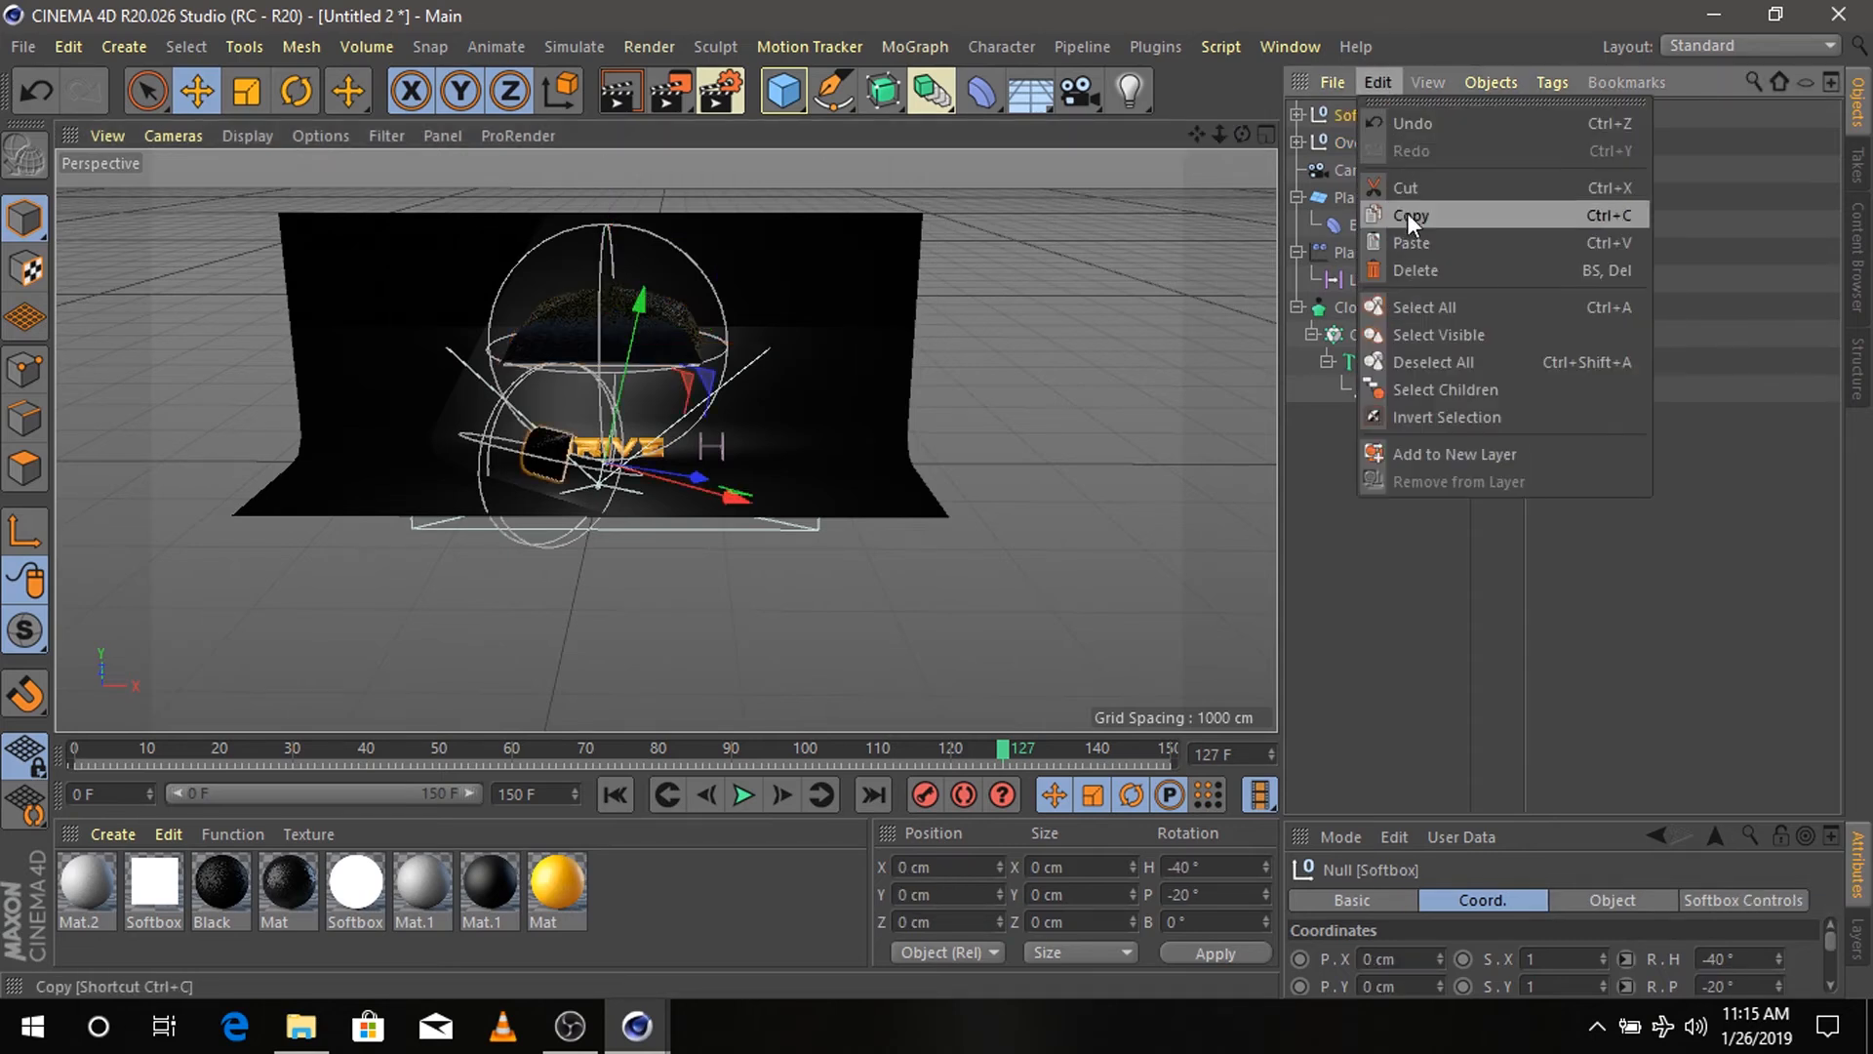
click(1426, 246)
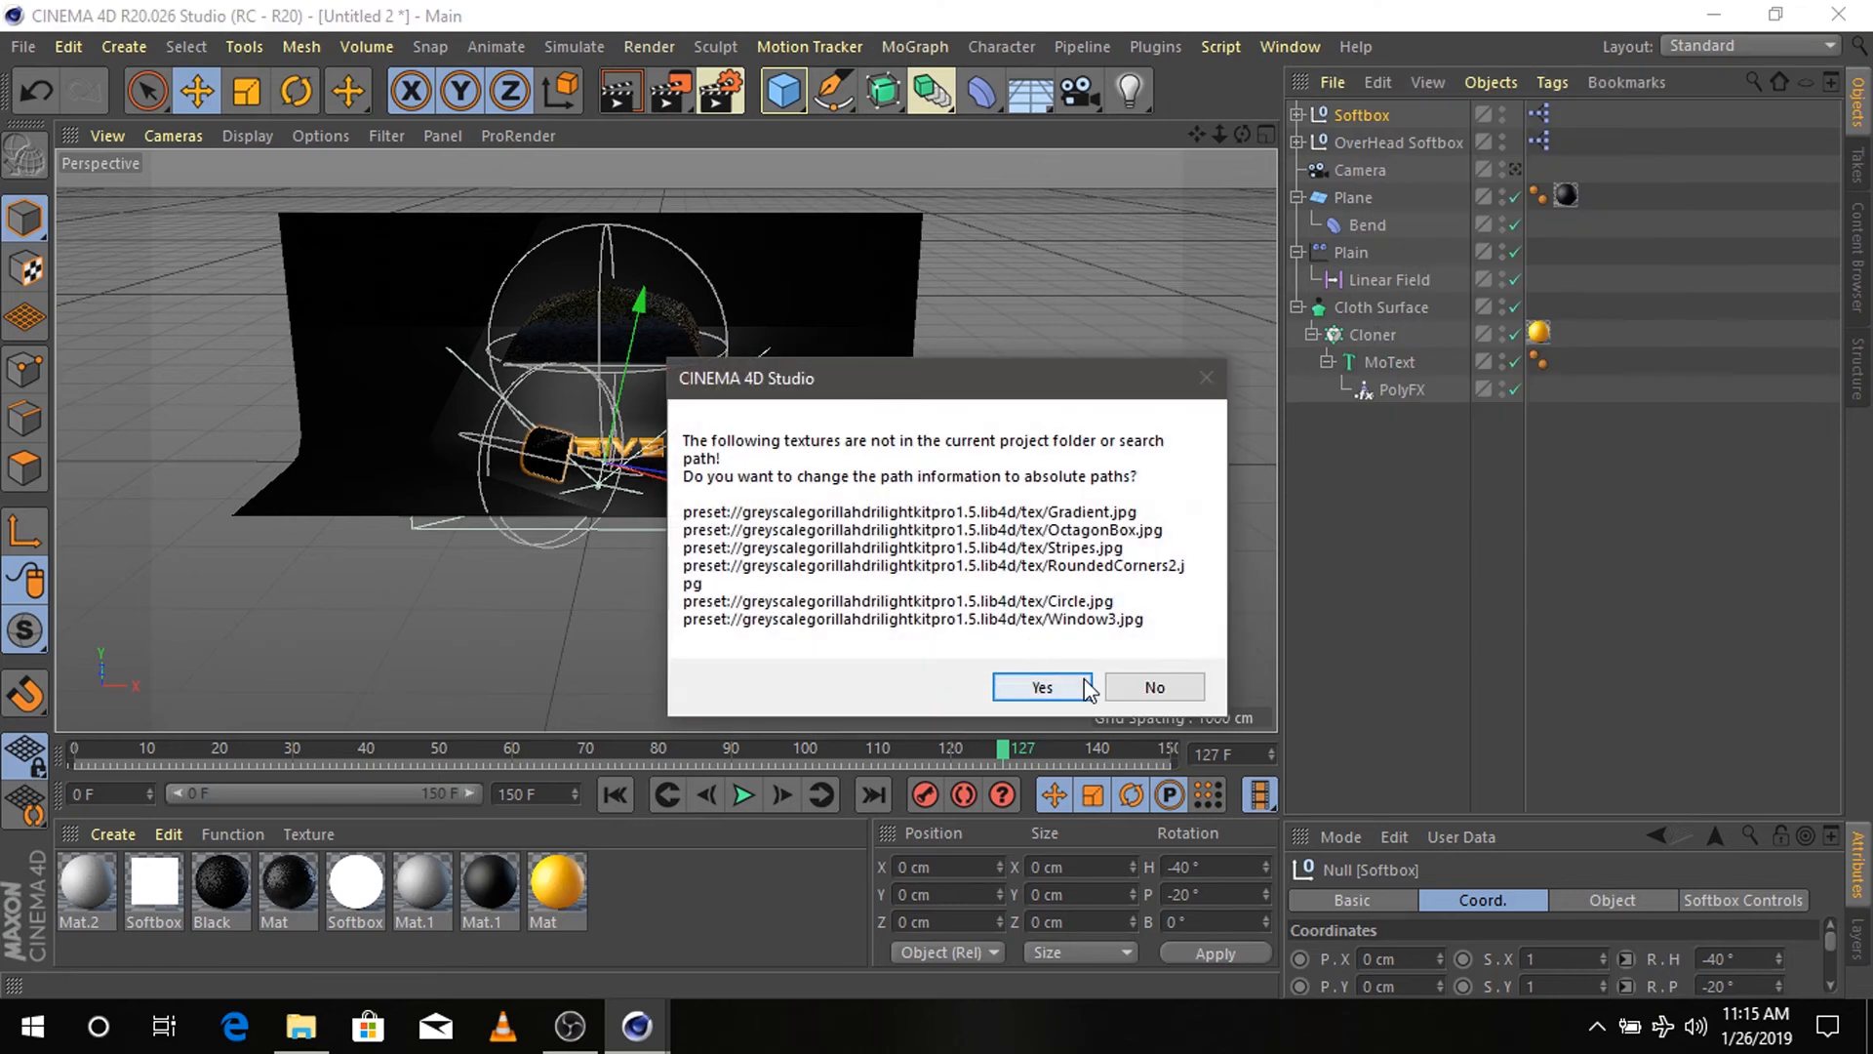
click(1042, 688)
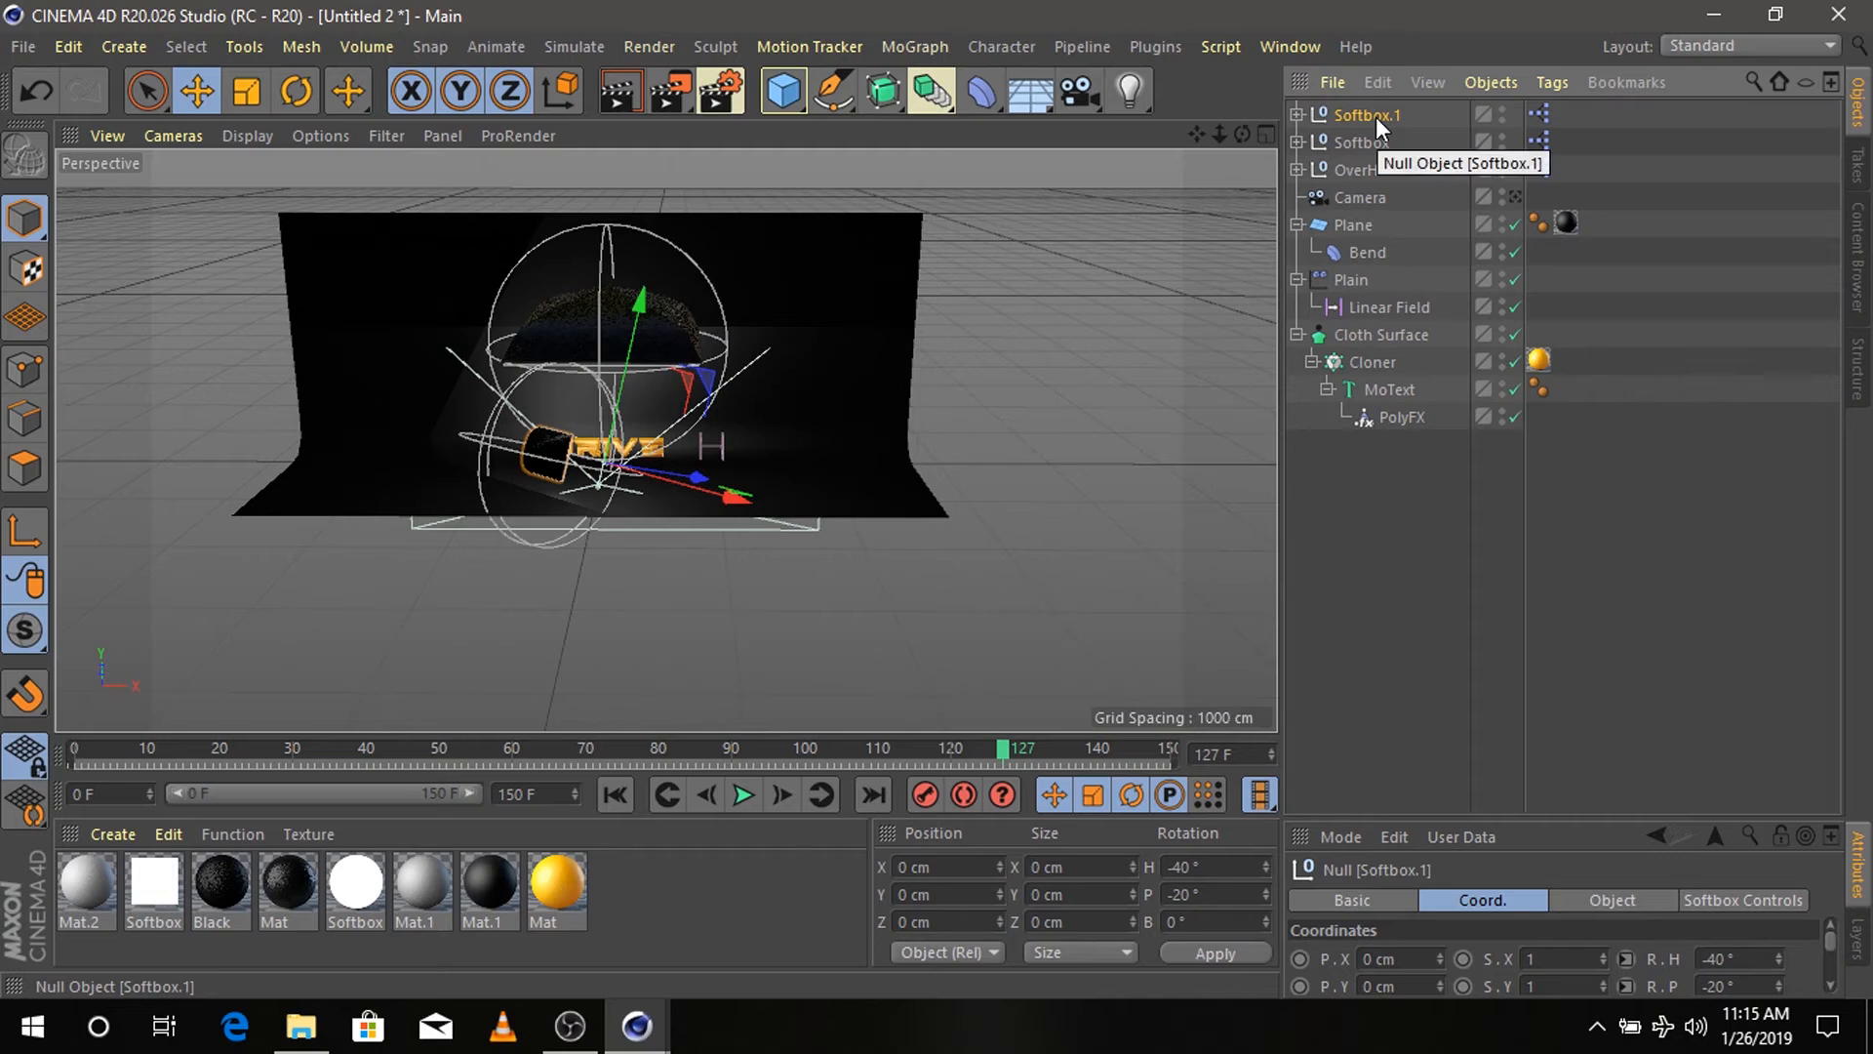
- Move the copied softbox's Front Of Softbox plane to the opposite side of the title, about X 1961 cm, Y 163 cm
click(1298, 115)
click(1406, 142)
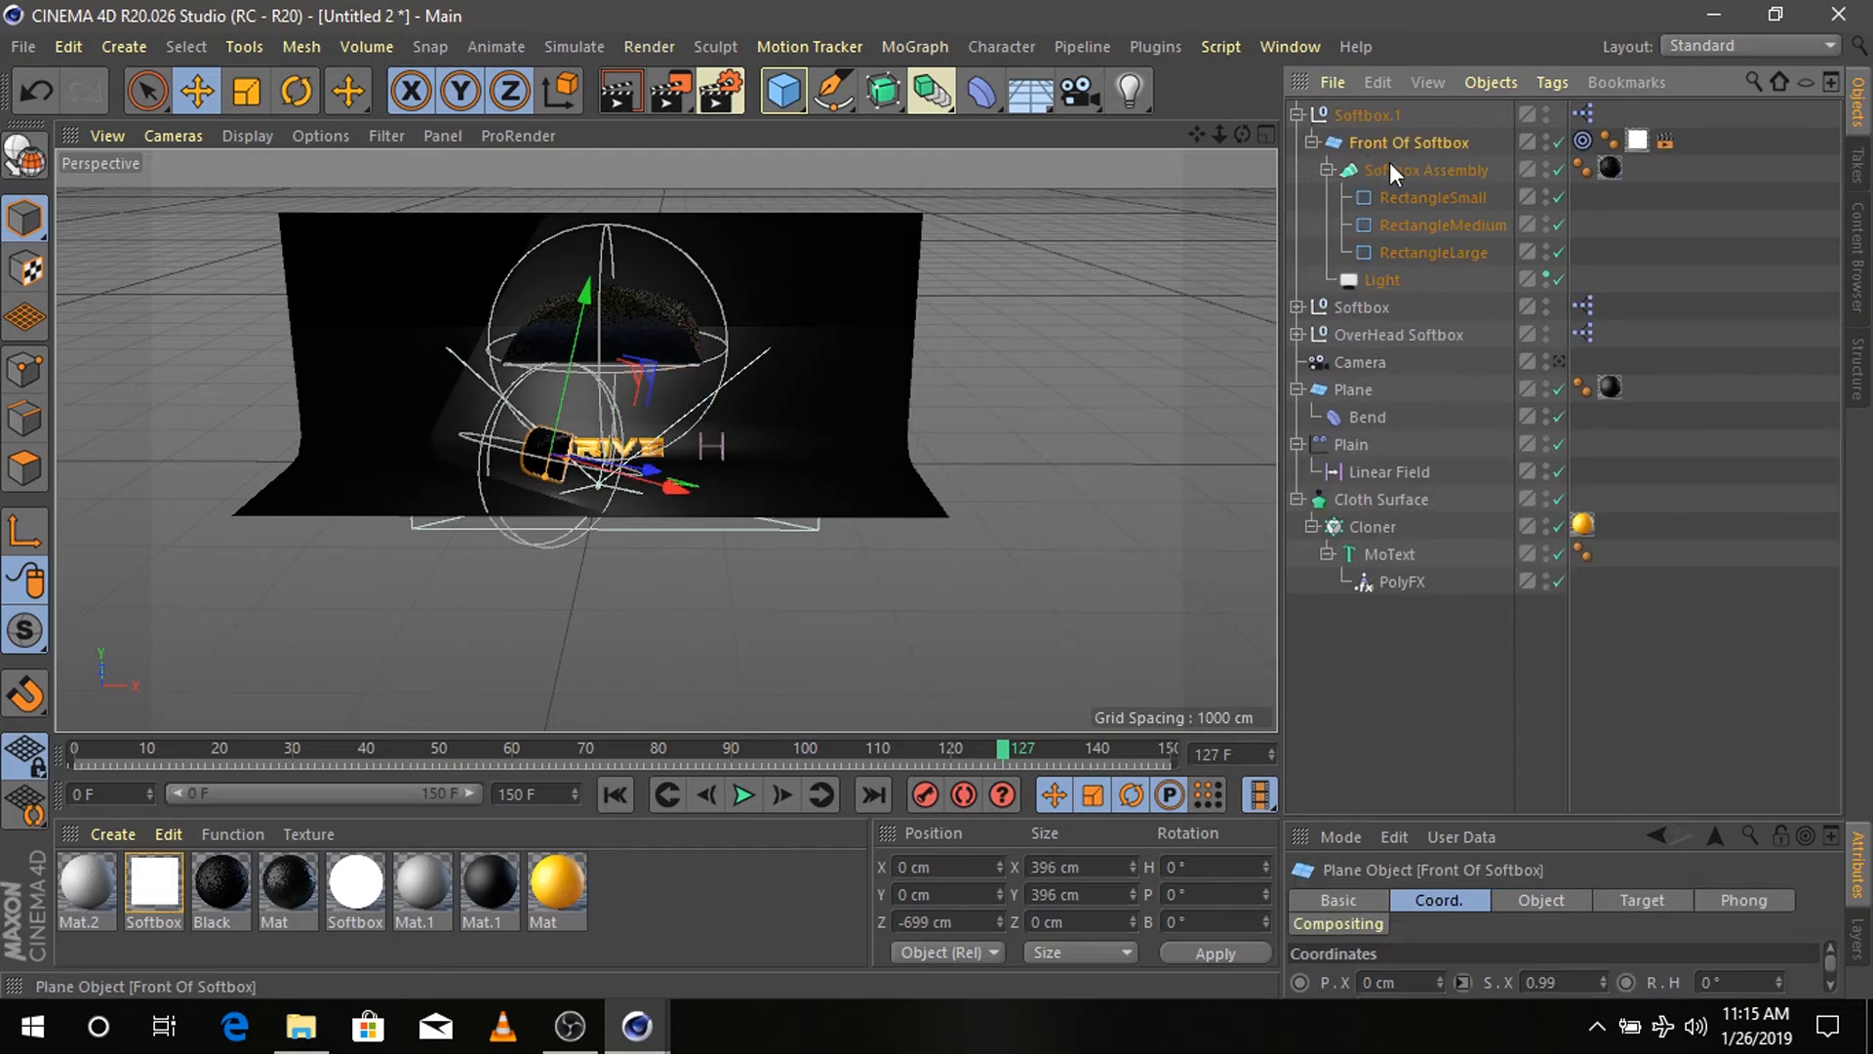
drag(1241, 135, 794, 595)
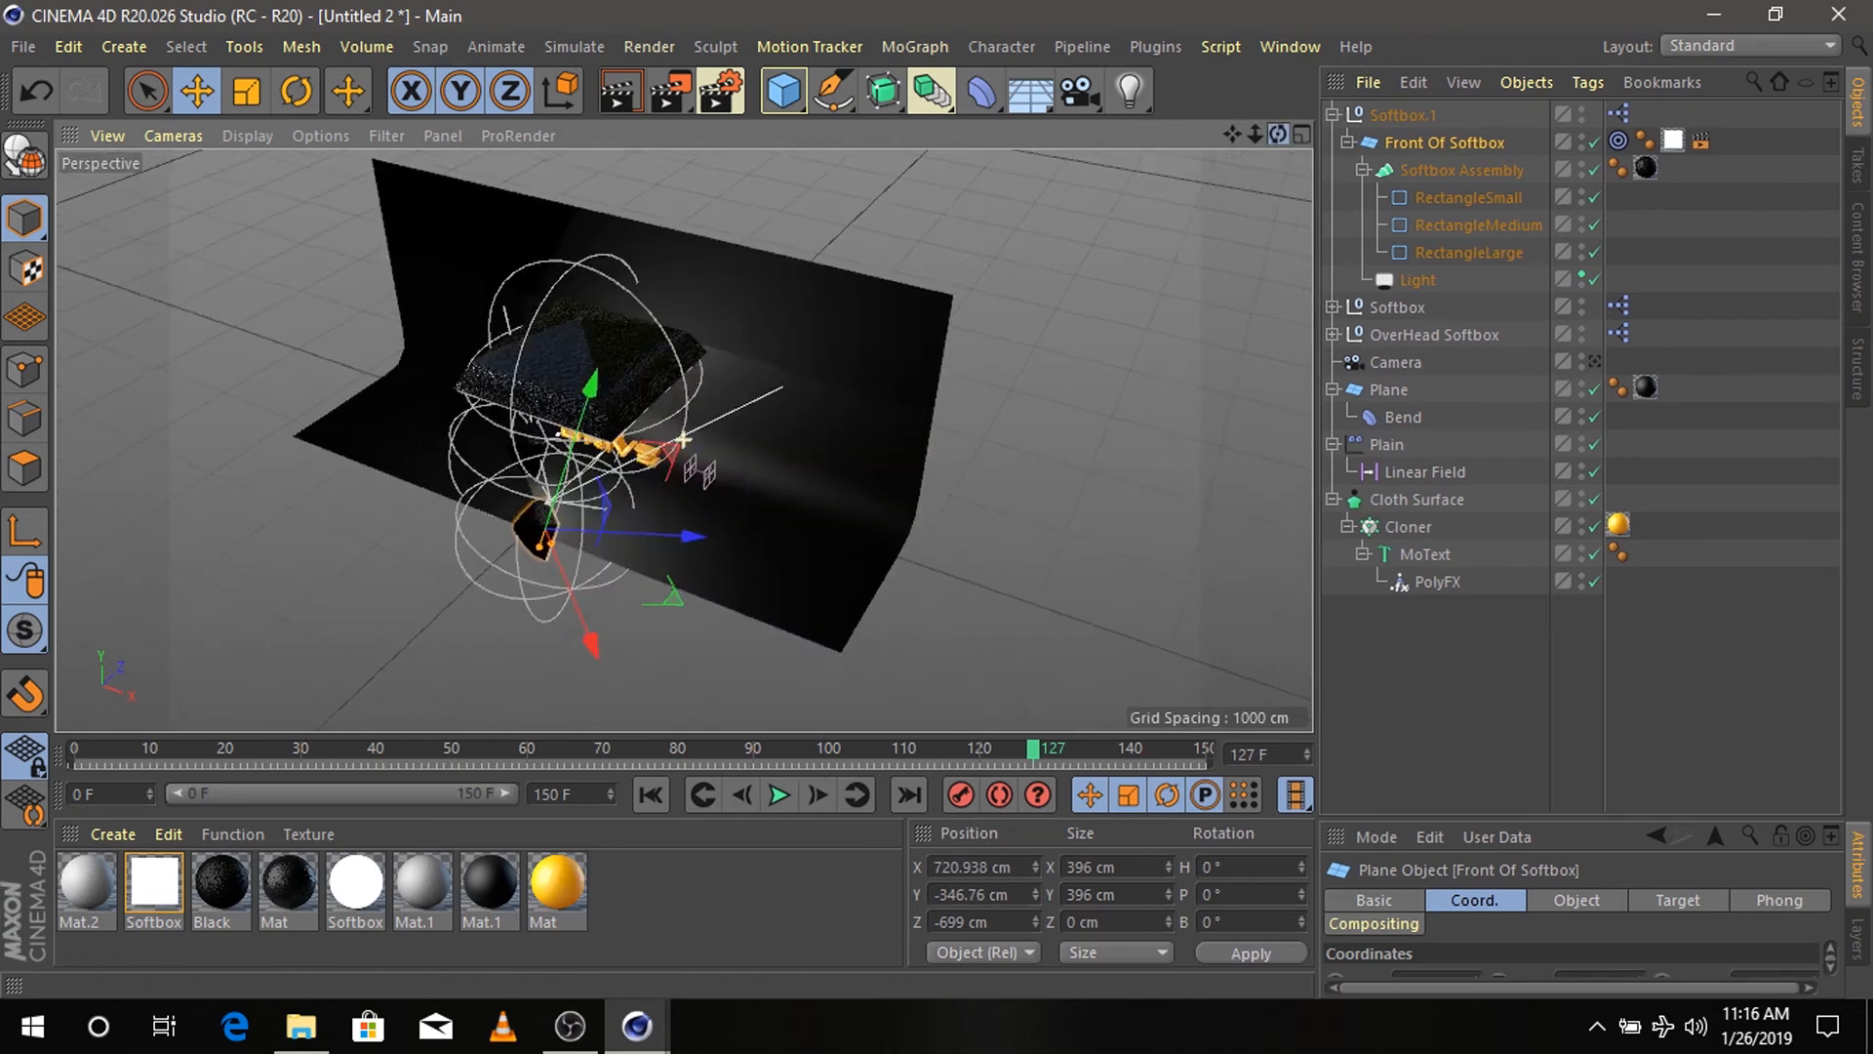
middle_click(768, 298)
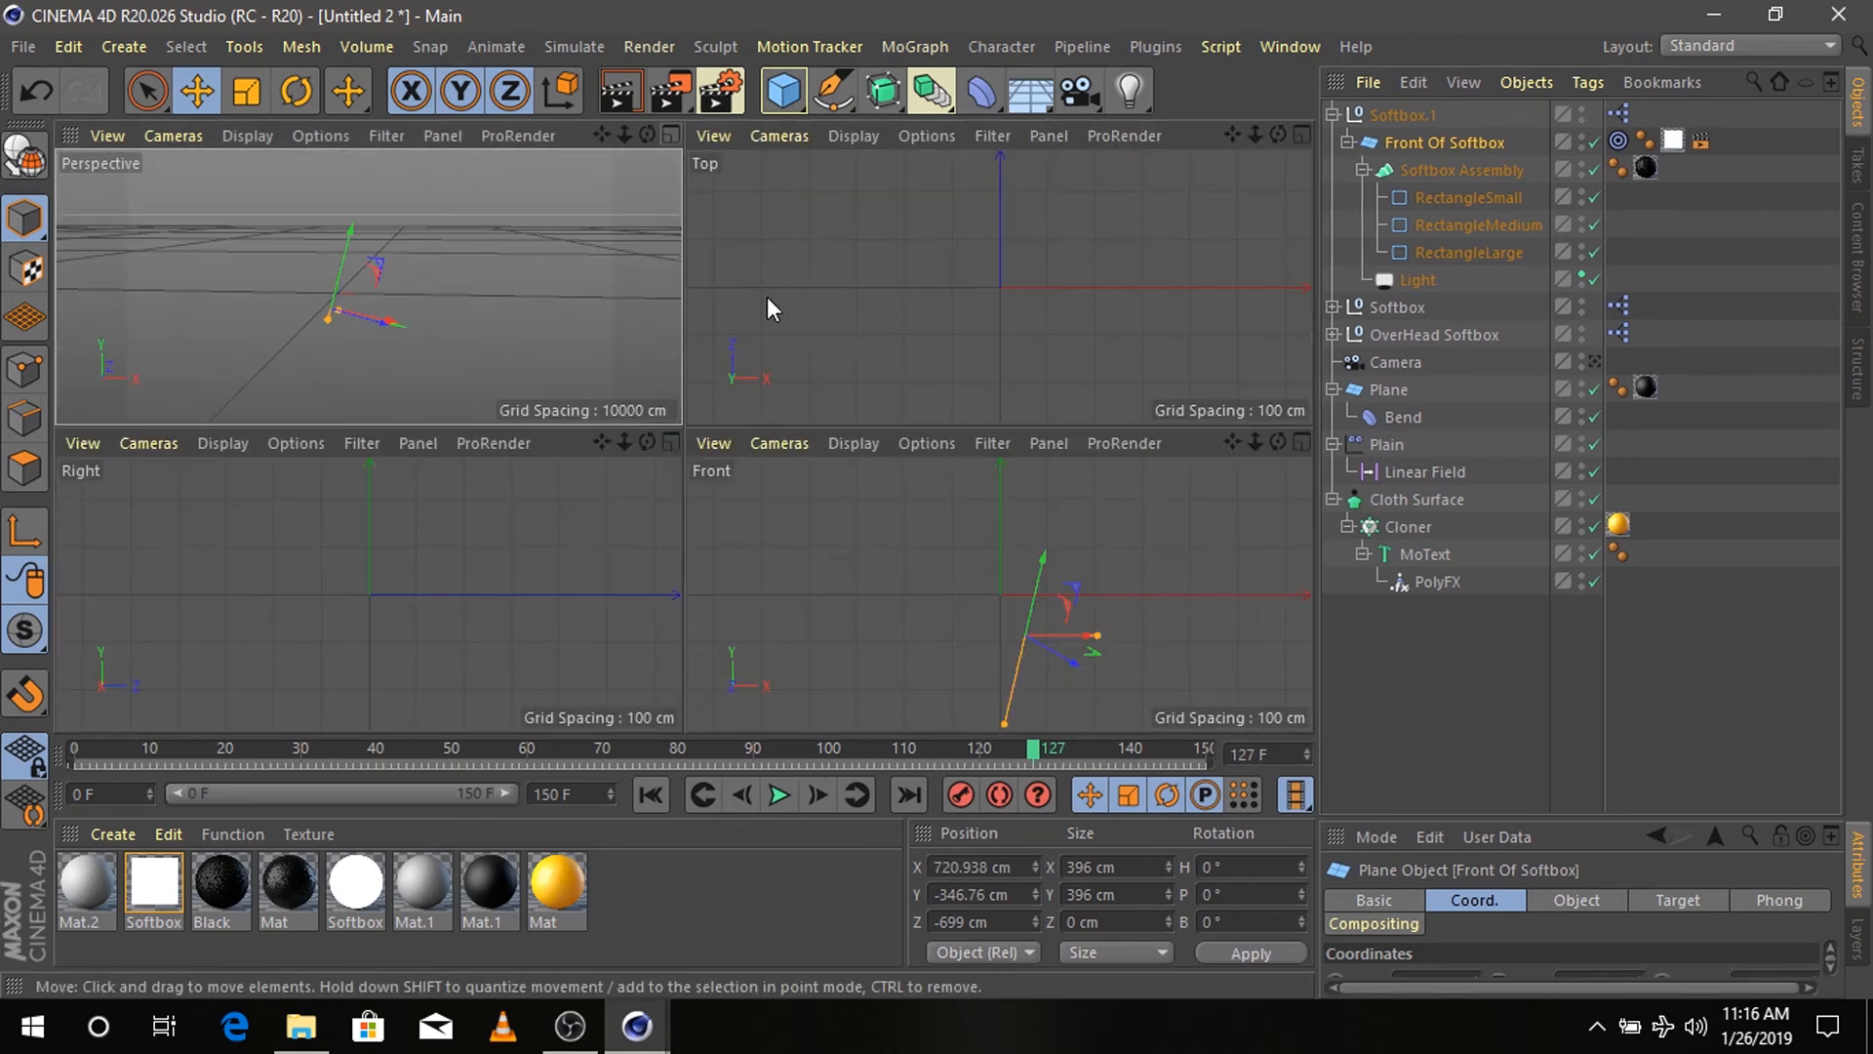
click(670, 133)
drag(636, 366, 710, 274)
drag(751, 380, 872, 390)
drag(783, 208, 742, 304)
- Rotate the copied Front Of Softbox toward the title to about H 48.5°, P -7.6°, B -24° and adjust its position
key(r)
drag(736, 439, 872, 445)
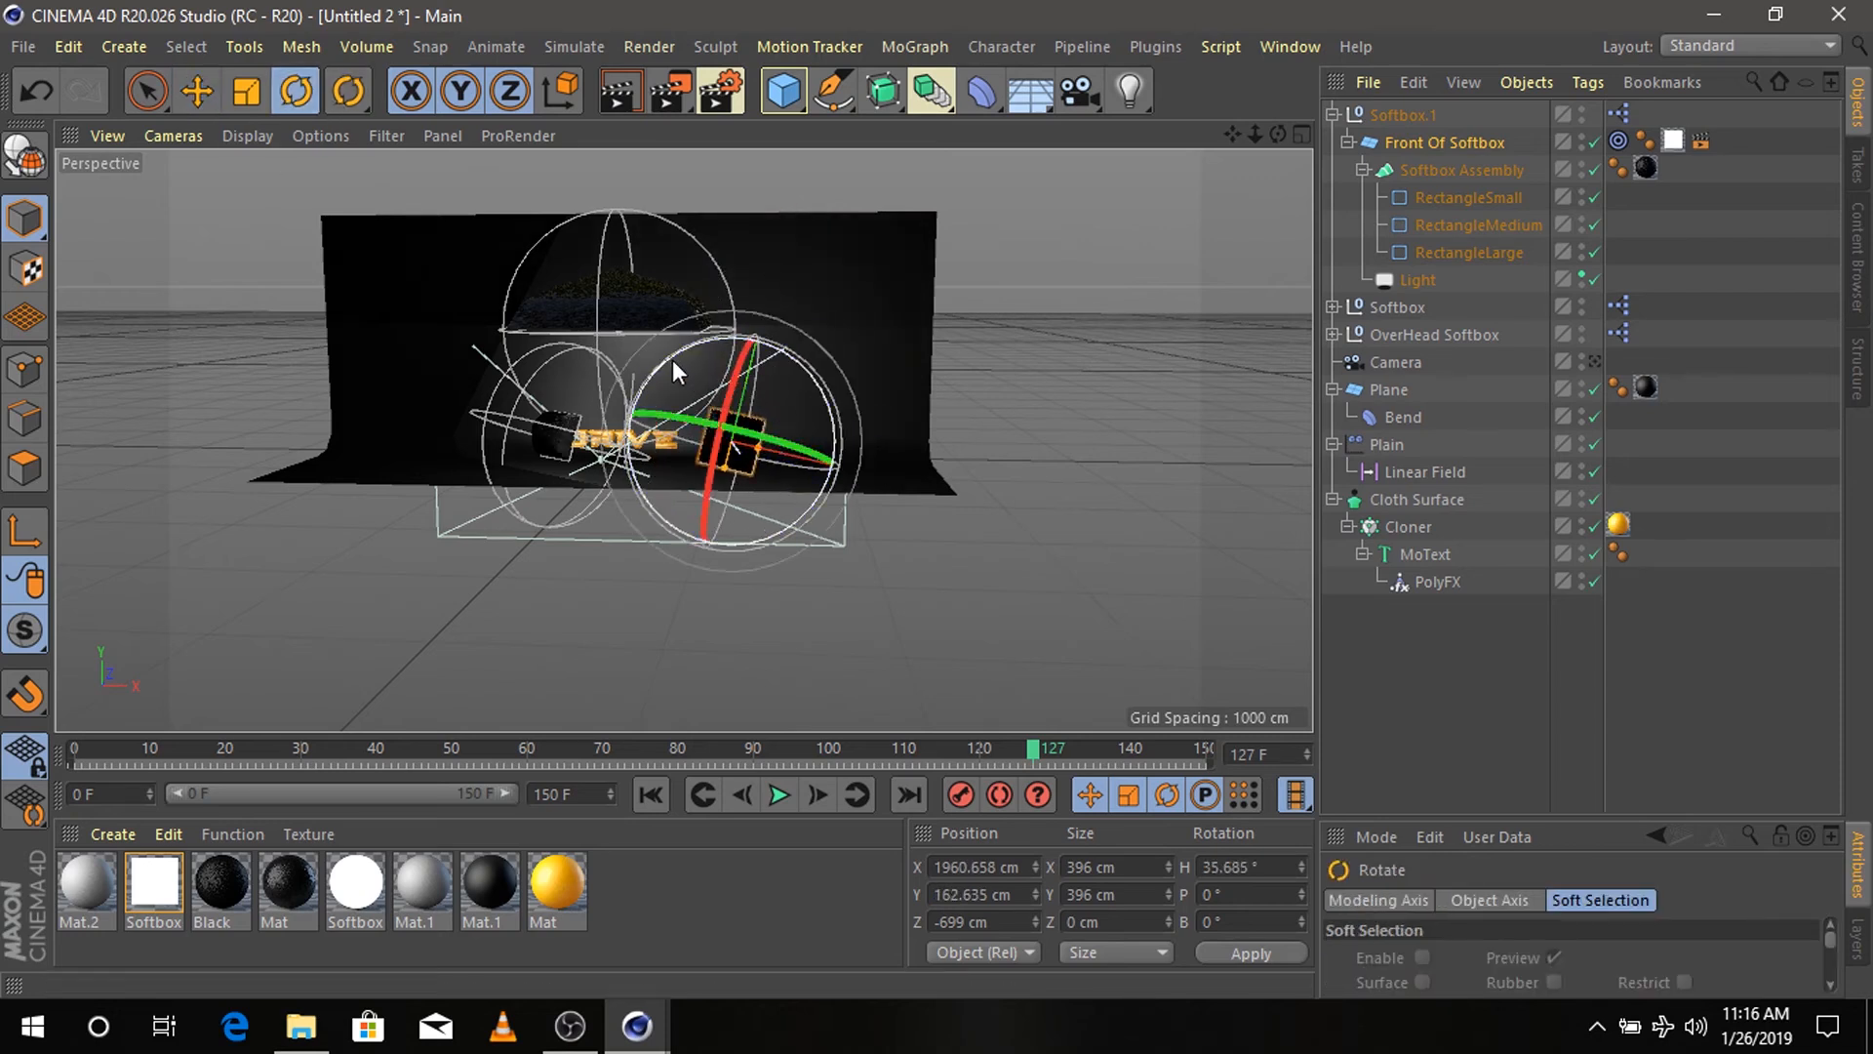
drag(671, 360, 633, 408)
drag(795, 426, 849, 417)
drag(1277, 134, 1092, 224)
alt+drag(683, 439, 656, 390)
click(198, 91)
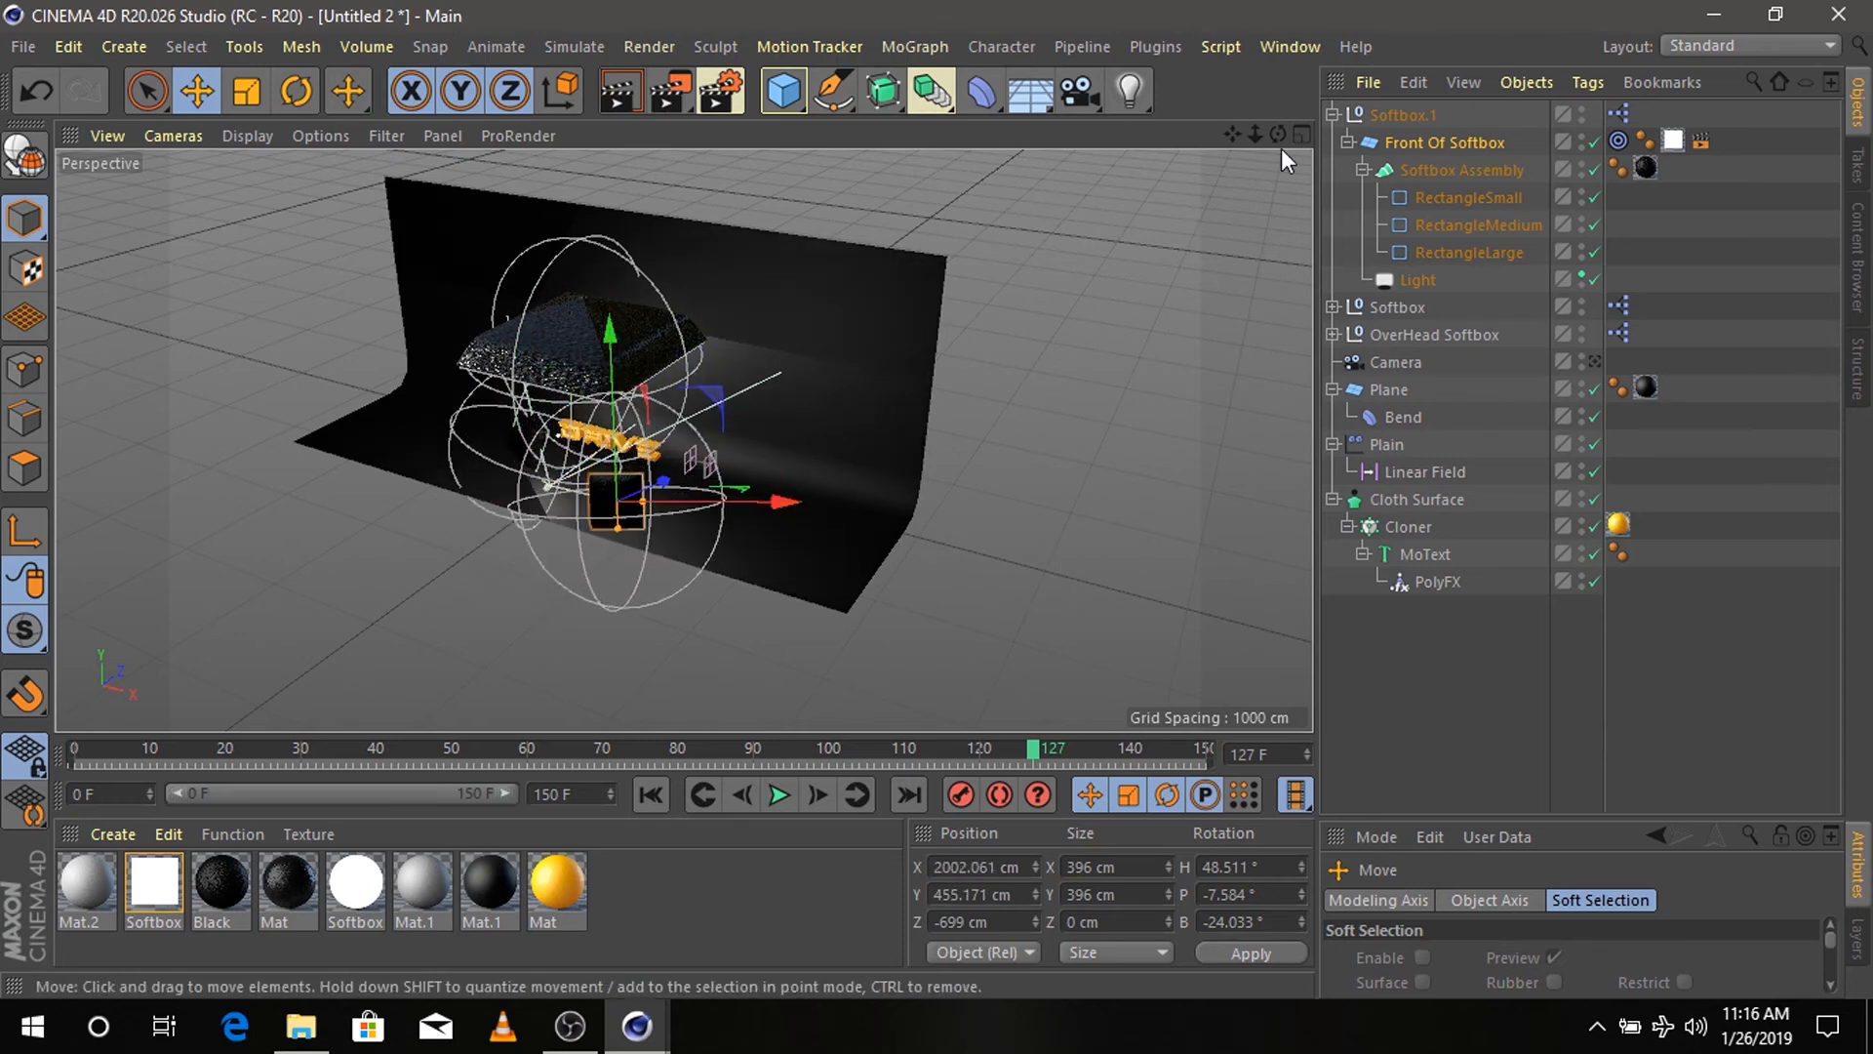
- Move the whole Softbox.1 null to about X -143 cm, Y -294 cm, Z 868 cm and look through the scene camera
drag(1278, 135, 1046, 146)
mouse_move(595, 435)
mouse_down()
mouse_move(629, 439)
mouse_move(591, 429)
mouse_up()
drag(410, 460, 439, 433)
click(1403, 115)
drag(316, 429, 764, 296)
drag(1277, 134, 1093, 138)
drag(639, 548, 757, 540)
mouse_move(683, 440)
alt+mouse_down()
mouse_move(781, 450)
mouse_move(858, 390)
mouse_move(673, 445)
alt+mouse_up()
drag(669, 429, 794, 589)
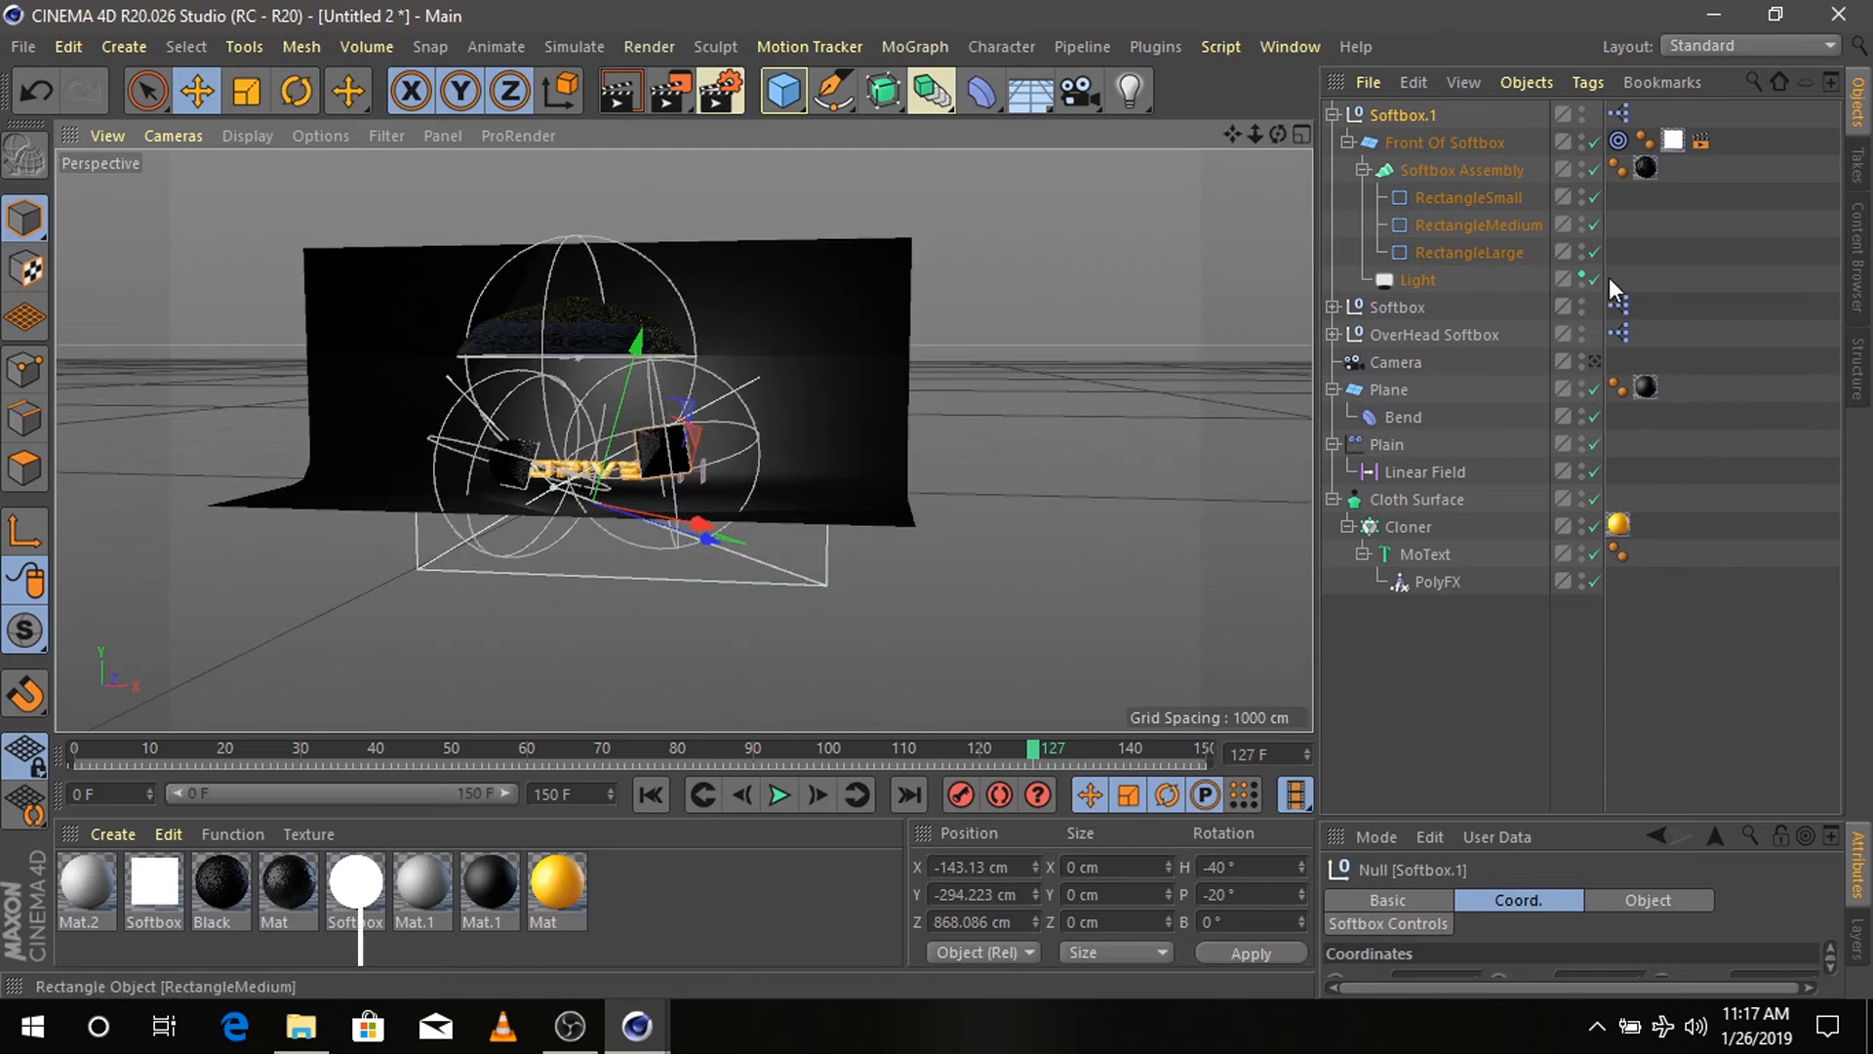
click(1594, 361)
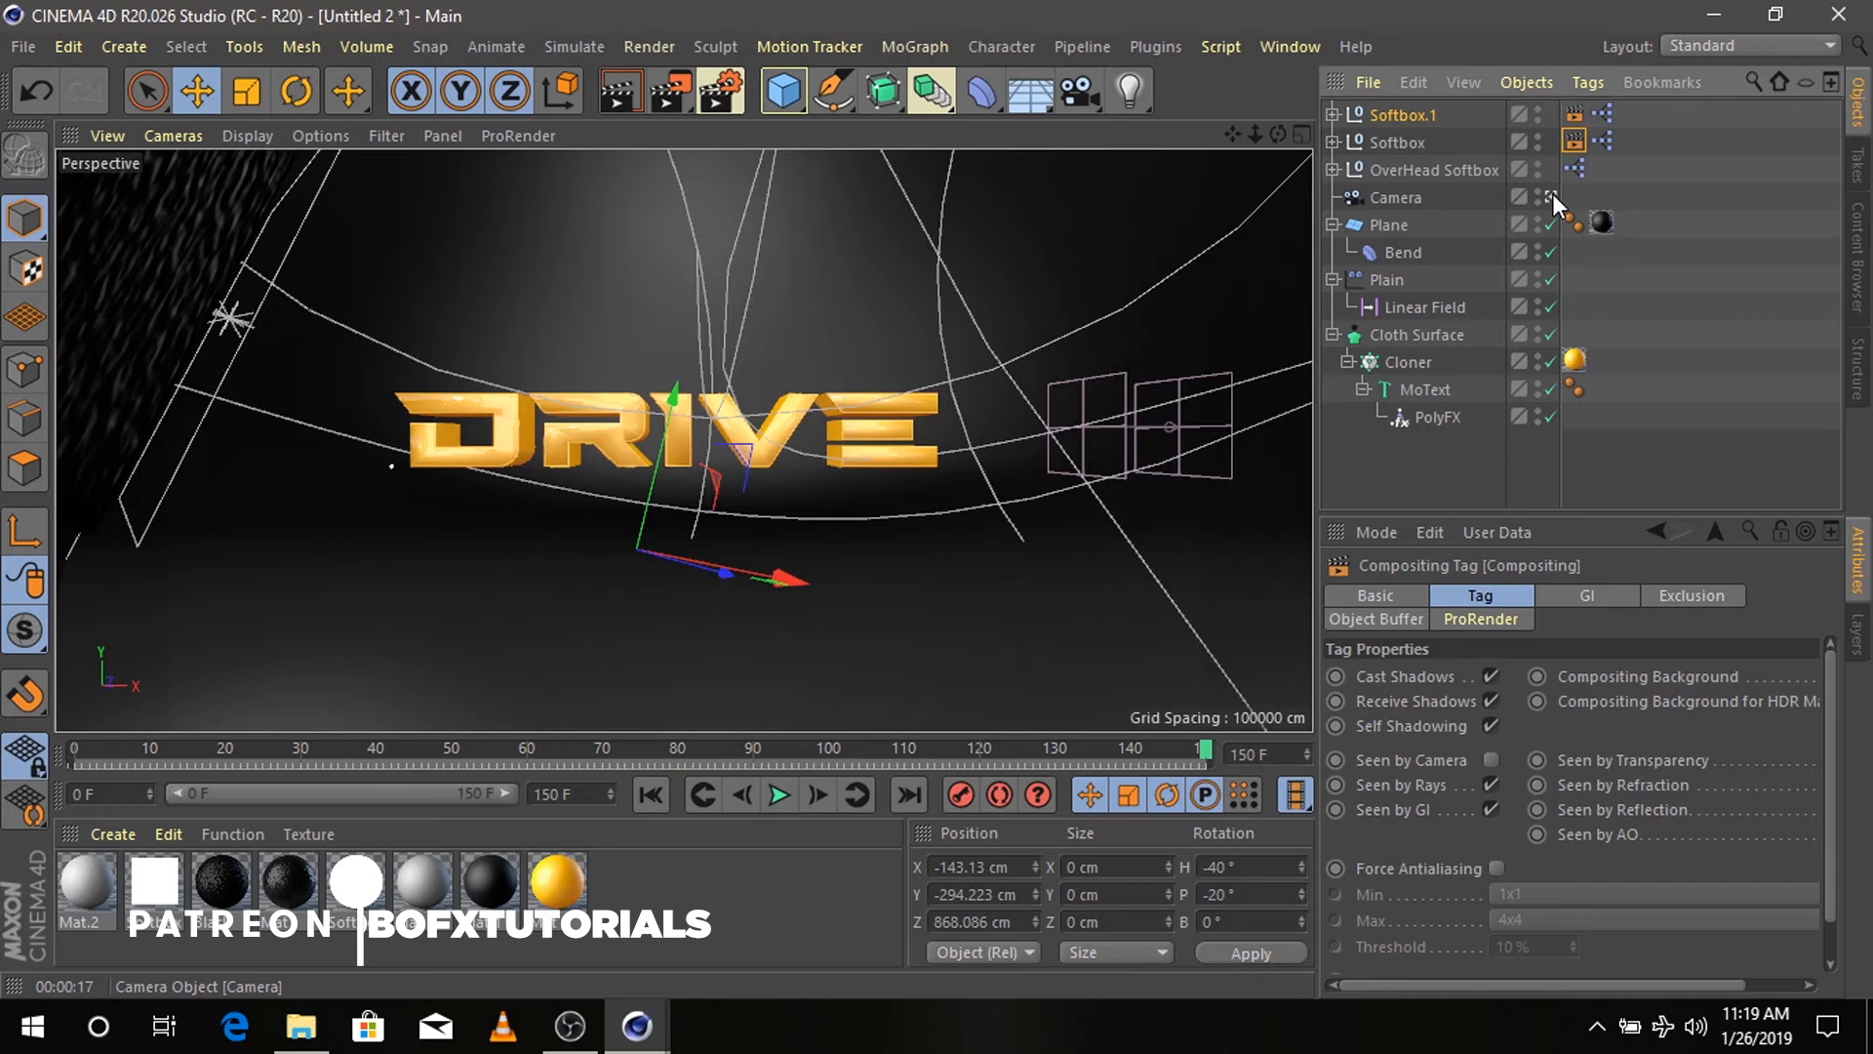
- Move the original Softbox null outward to about X -283 cm, Y 26 cm, Z 254 cm, checking it through the scene camera
click(1551, 196)
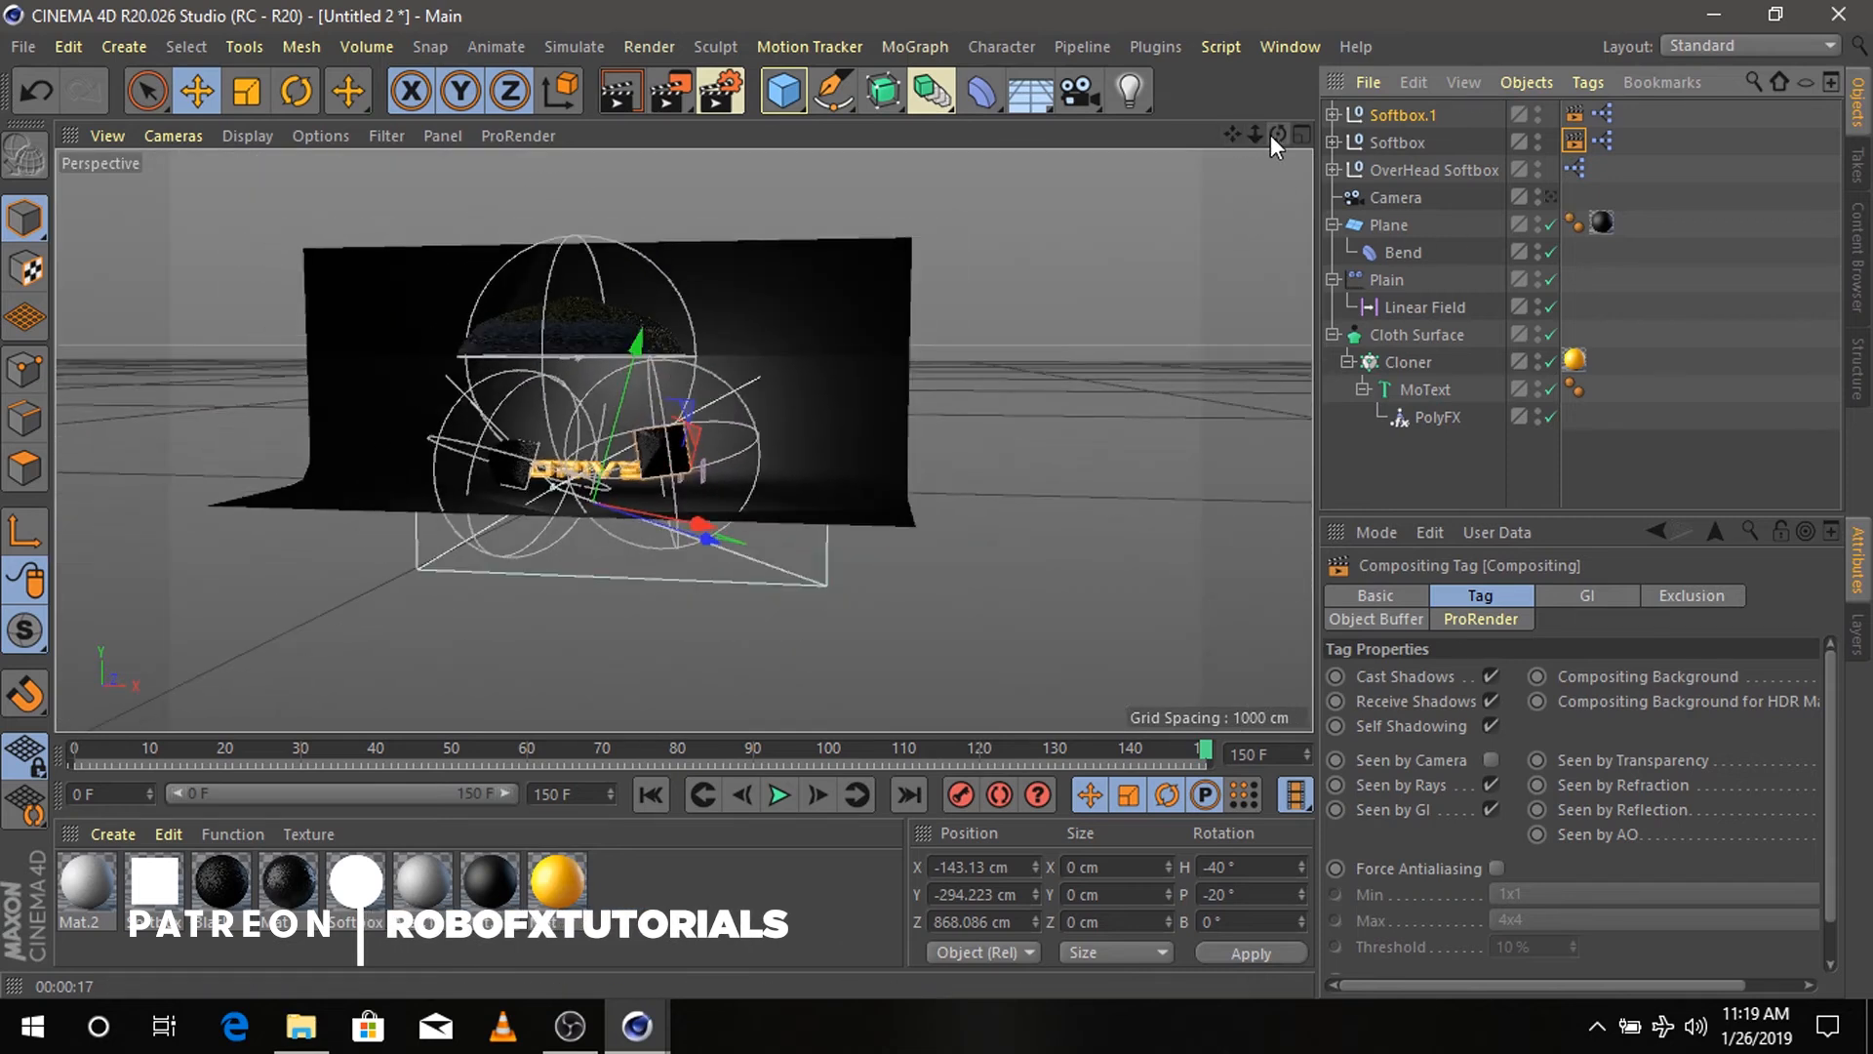
mouse_move(1270, 135)
mouse_down()
mouse_move(1219, 139)
mouse_move(1282, 141)
mouse_up()
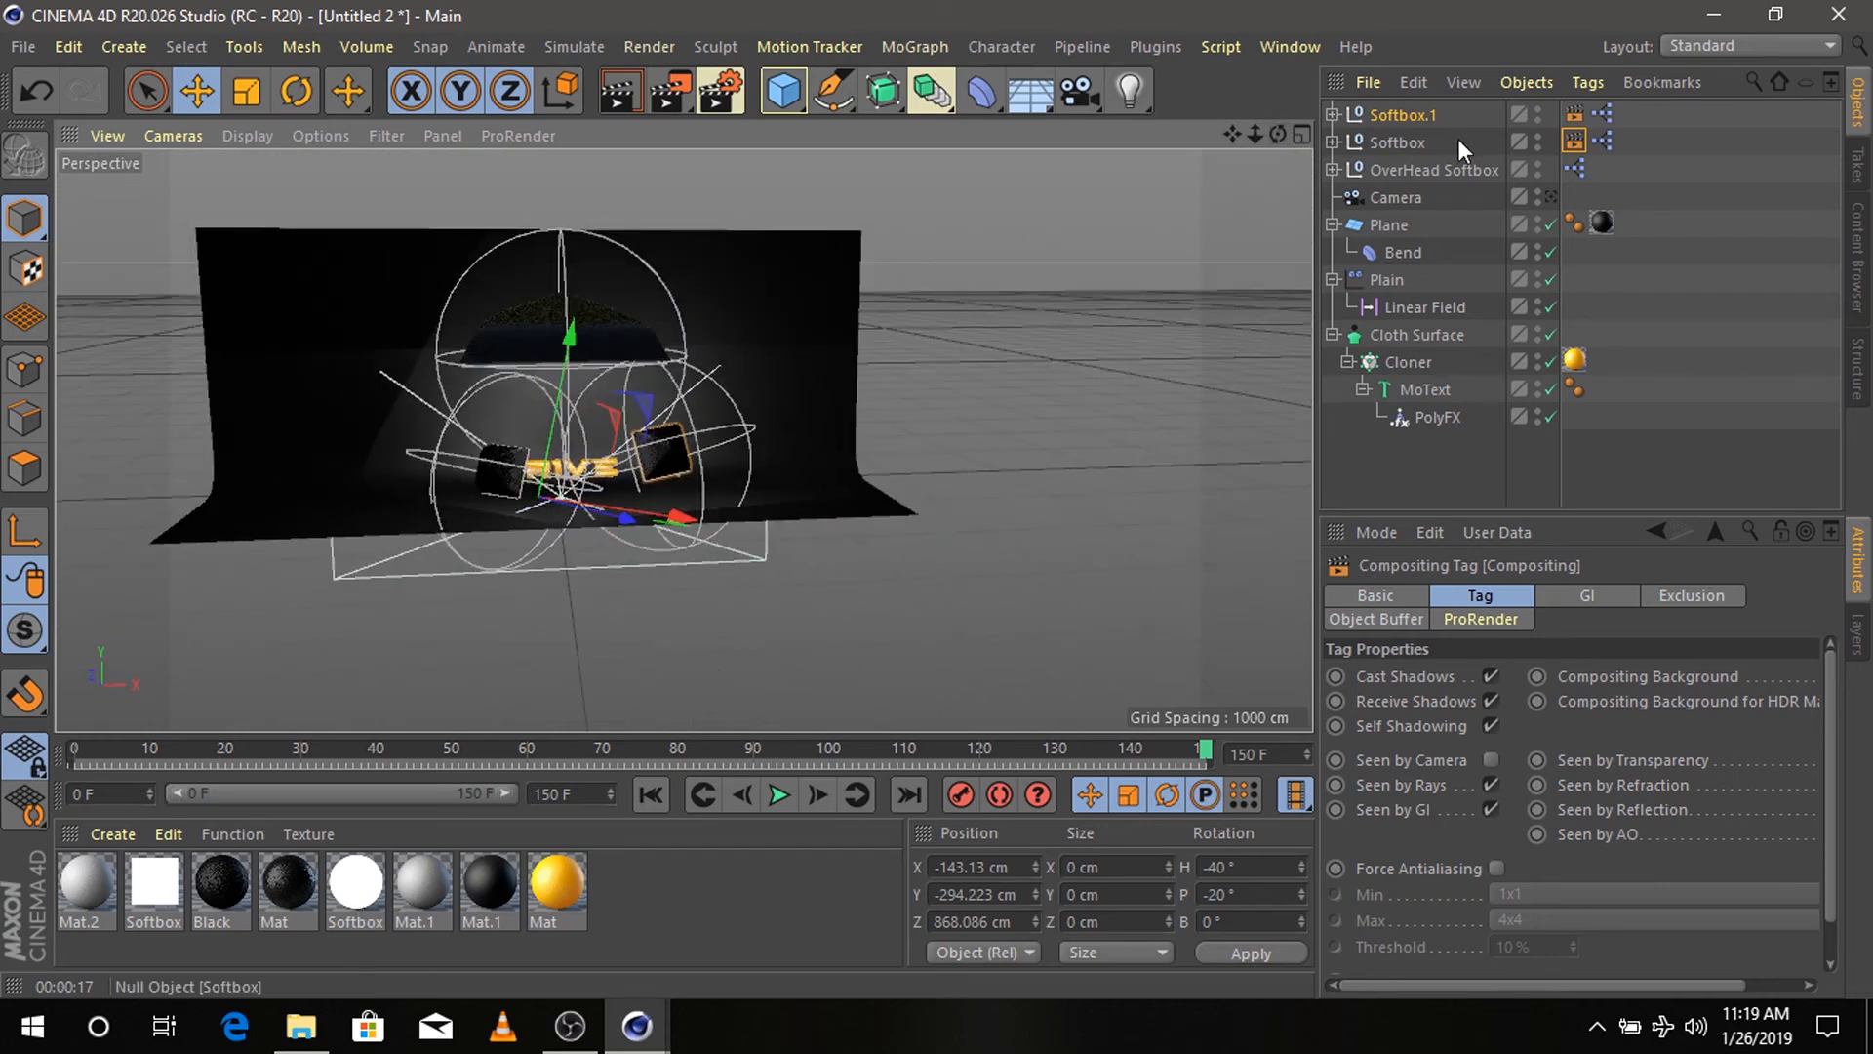
click(1400, 141)
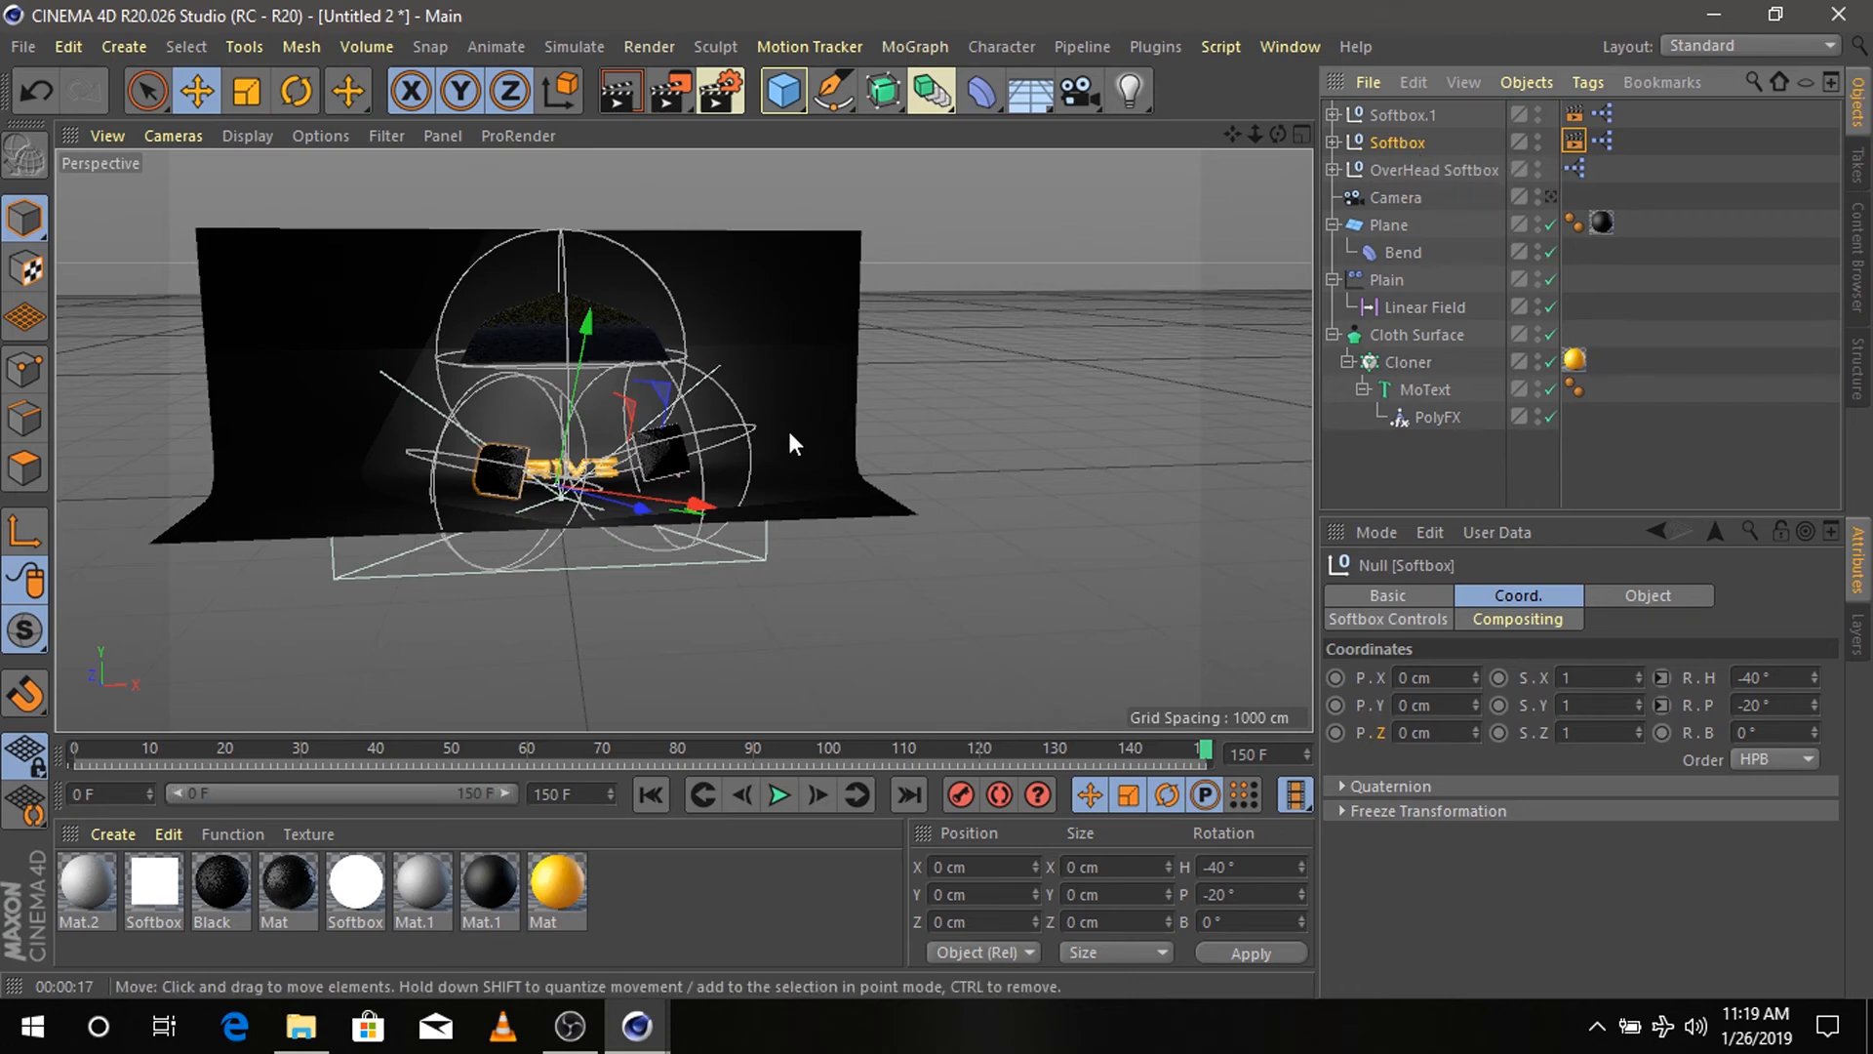
drag(701, 501, 666, 496)
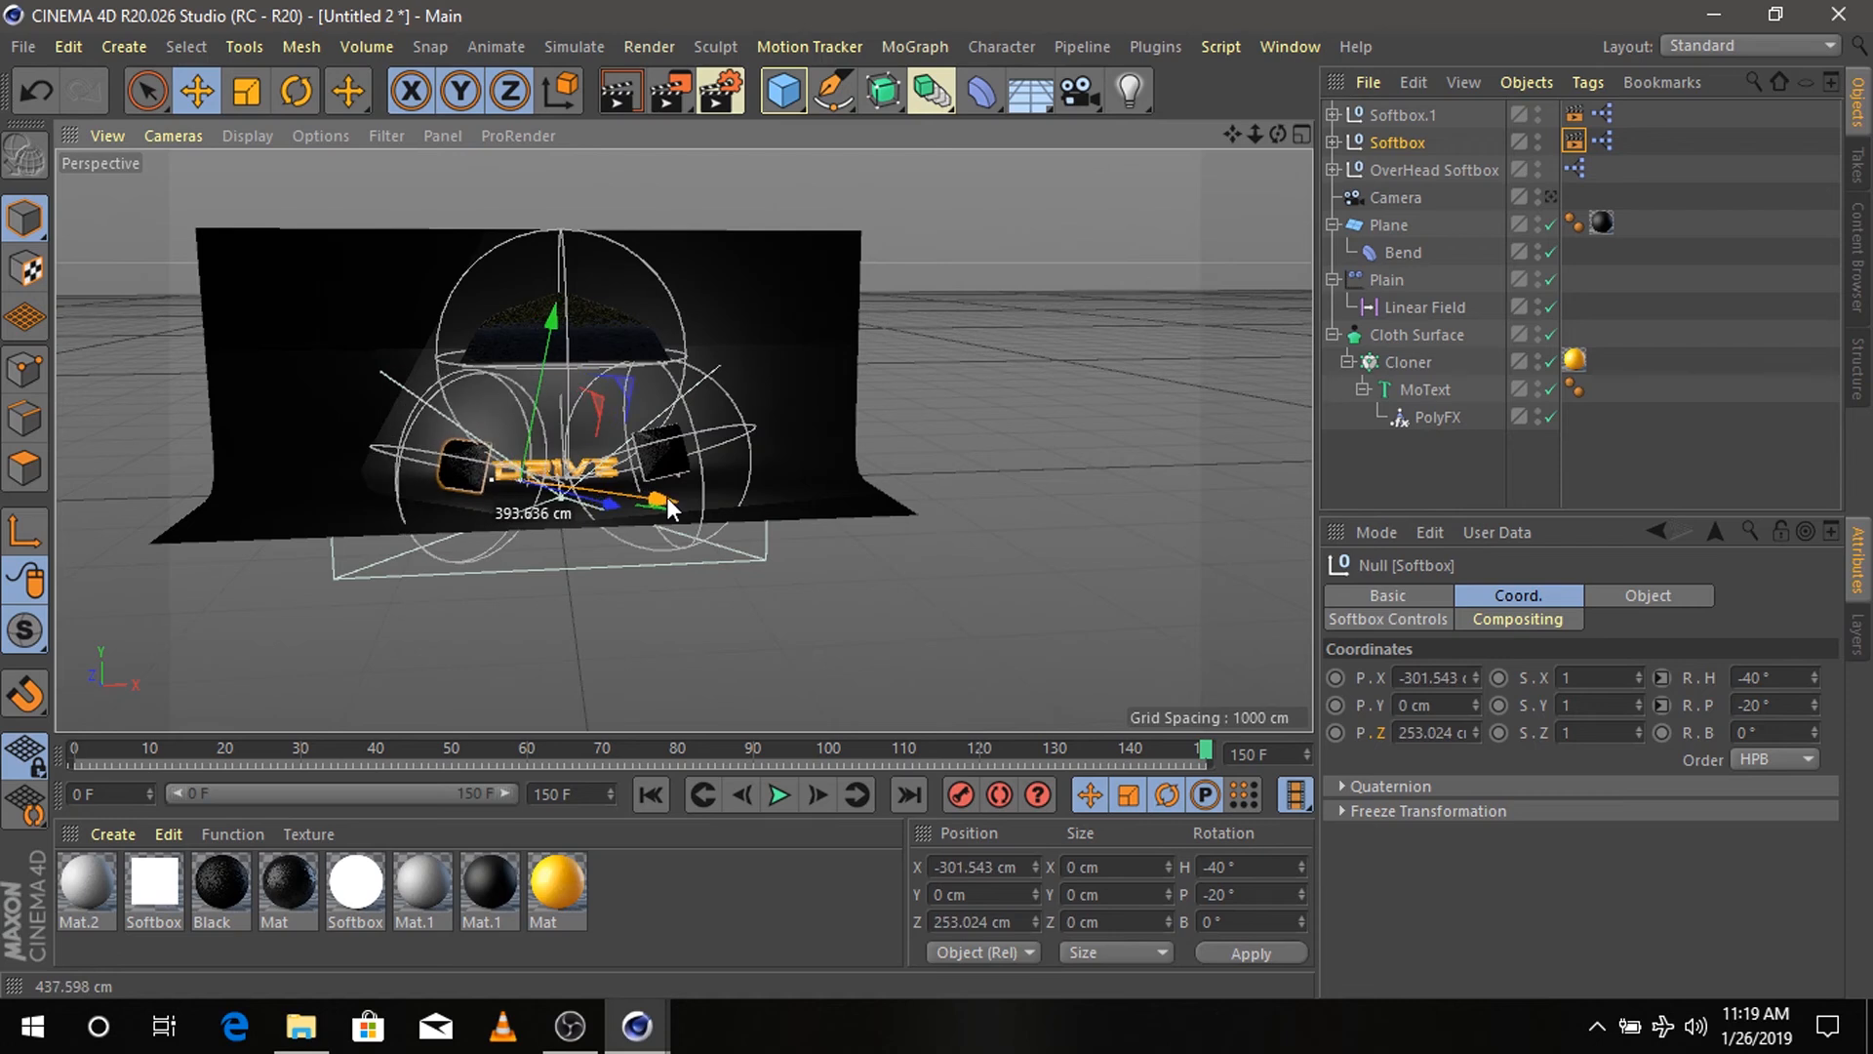
click(1550, 195)
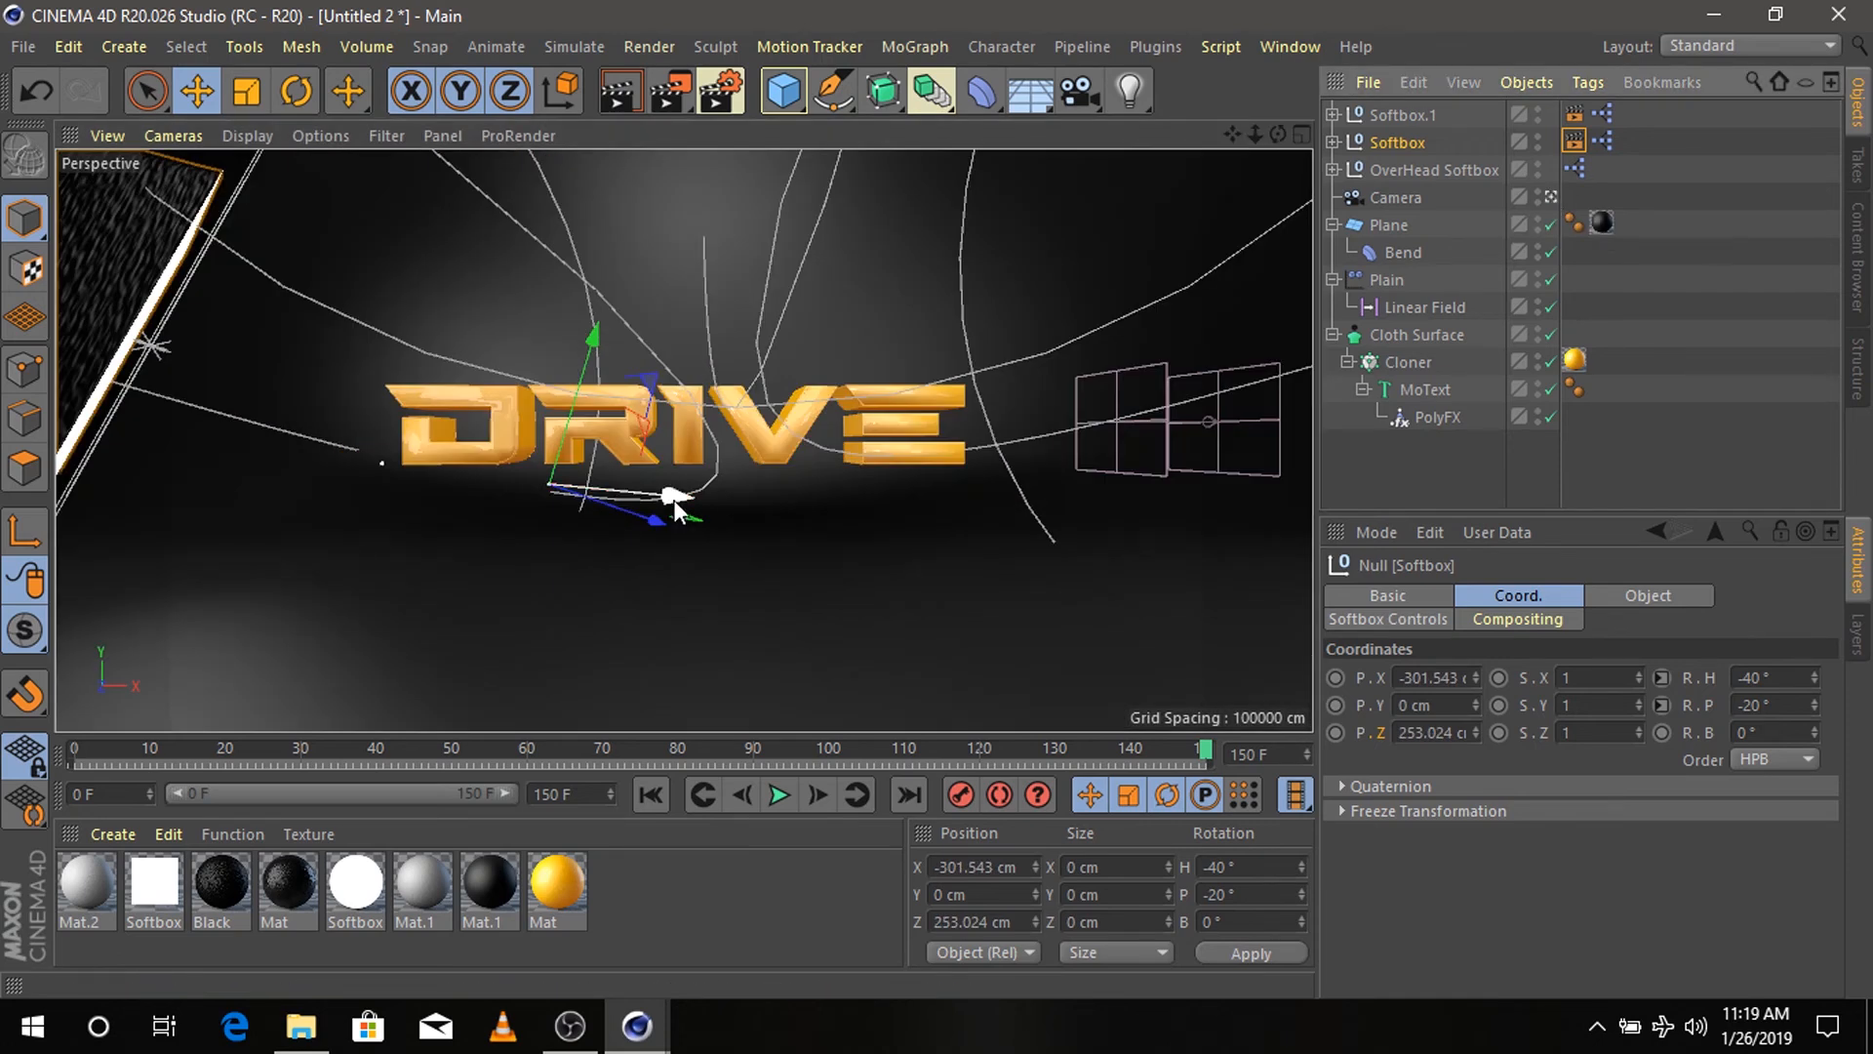
mouse_move(673, 500)
mouse_down()
mouse_move(656, 494)
mouse_move(681, 513)
mouse_move(601, 520)
mouse_move(688, 502)
mouse_up()
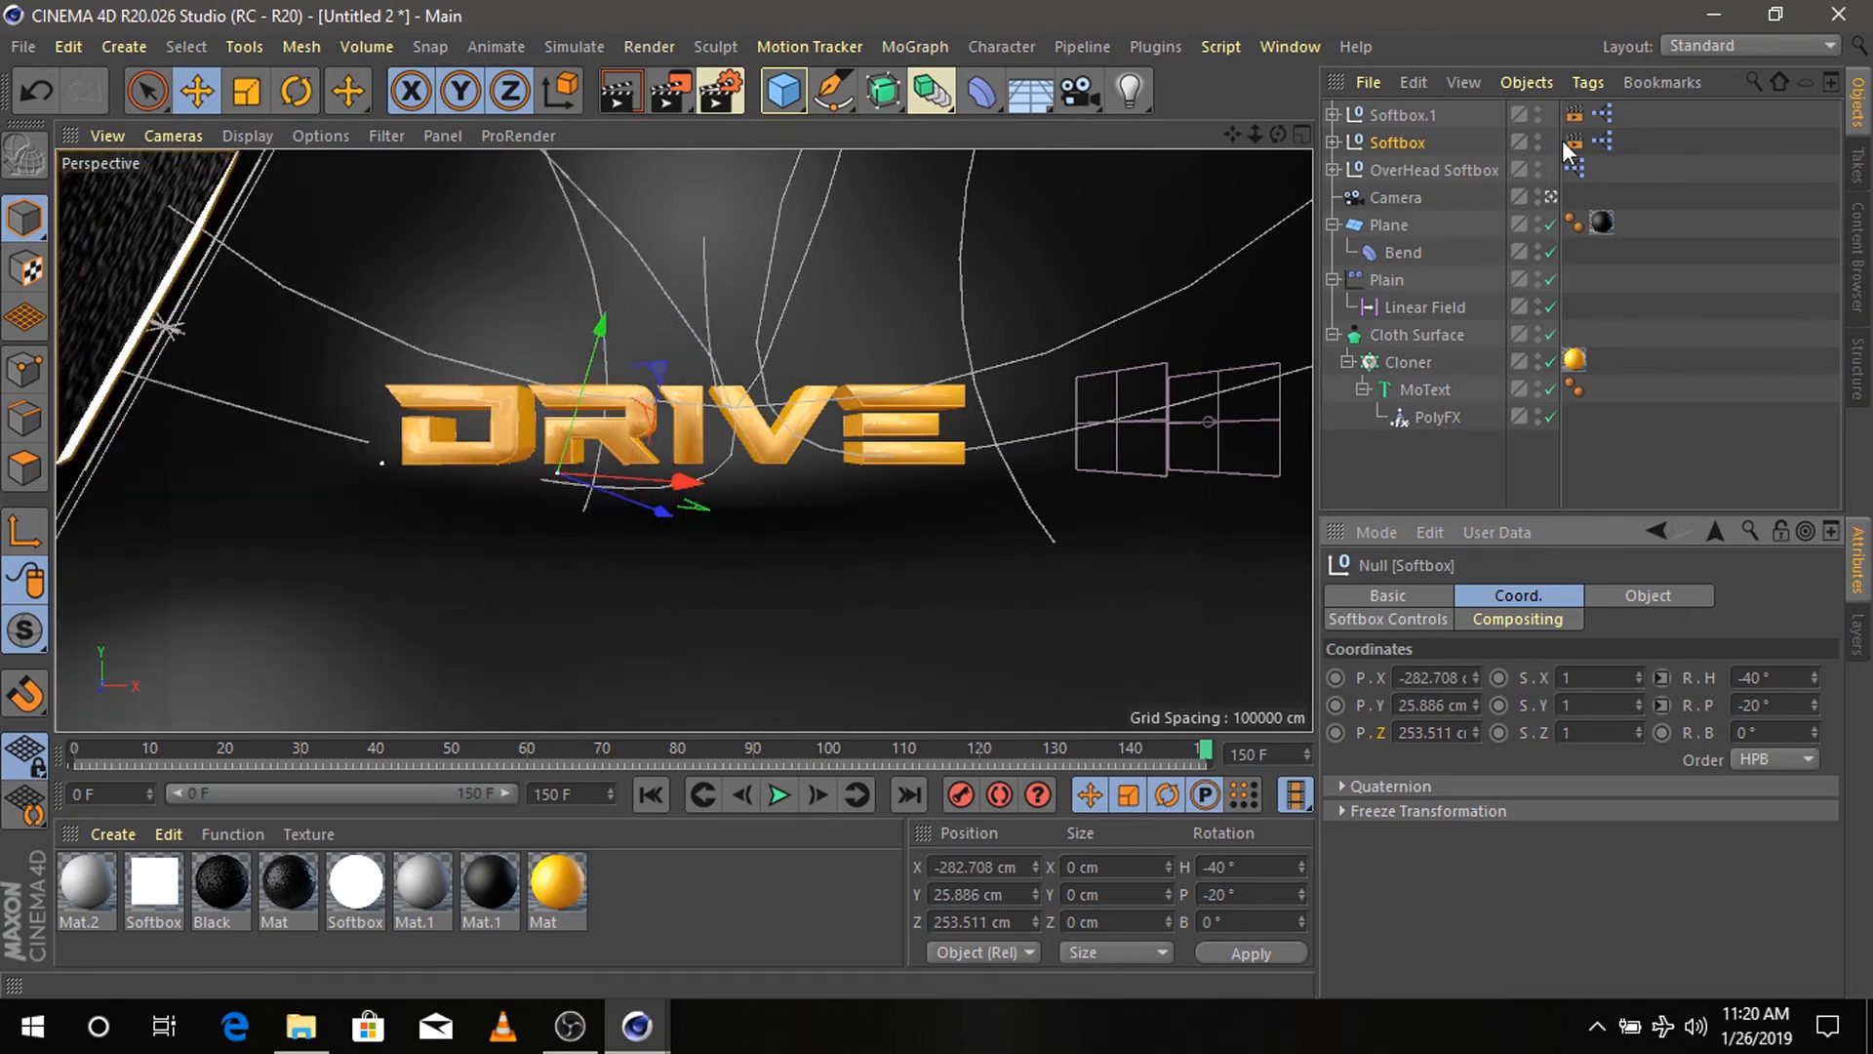
- Move the Softbox out of the camera frame to about X -297 cm, Y 156 cm, Z -199 cm and return to the camera view
click(1550, 196)
drag(1278, 134, 1278, 136)
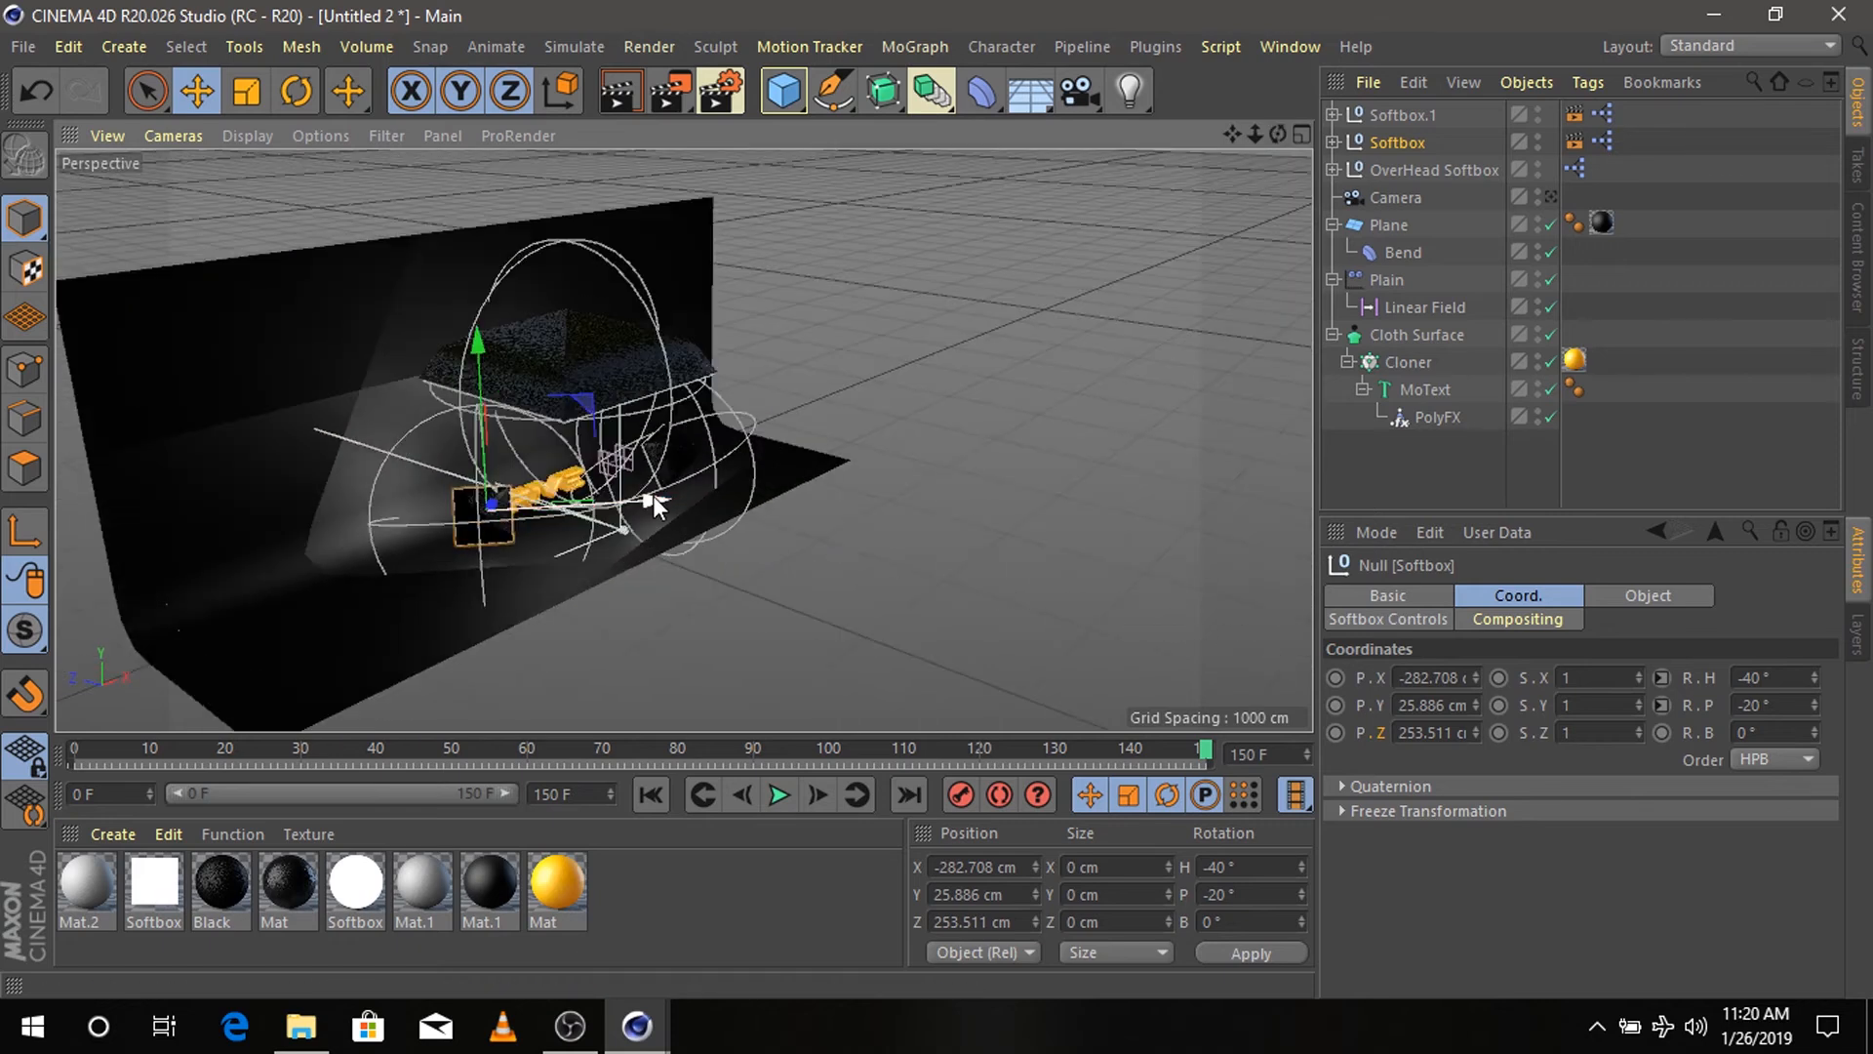
drag(652, 496, 689, 495)
drag(1277, 132, 1278, 134)
mouse_move(991, 577)
mouse_down()
mouse_move(974, 575)
mouse_move(1014, 605)
mouse_up()
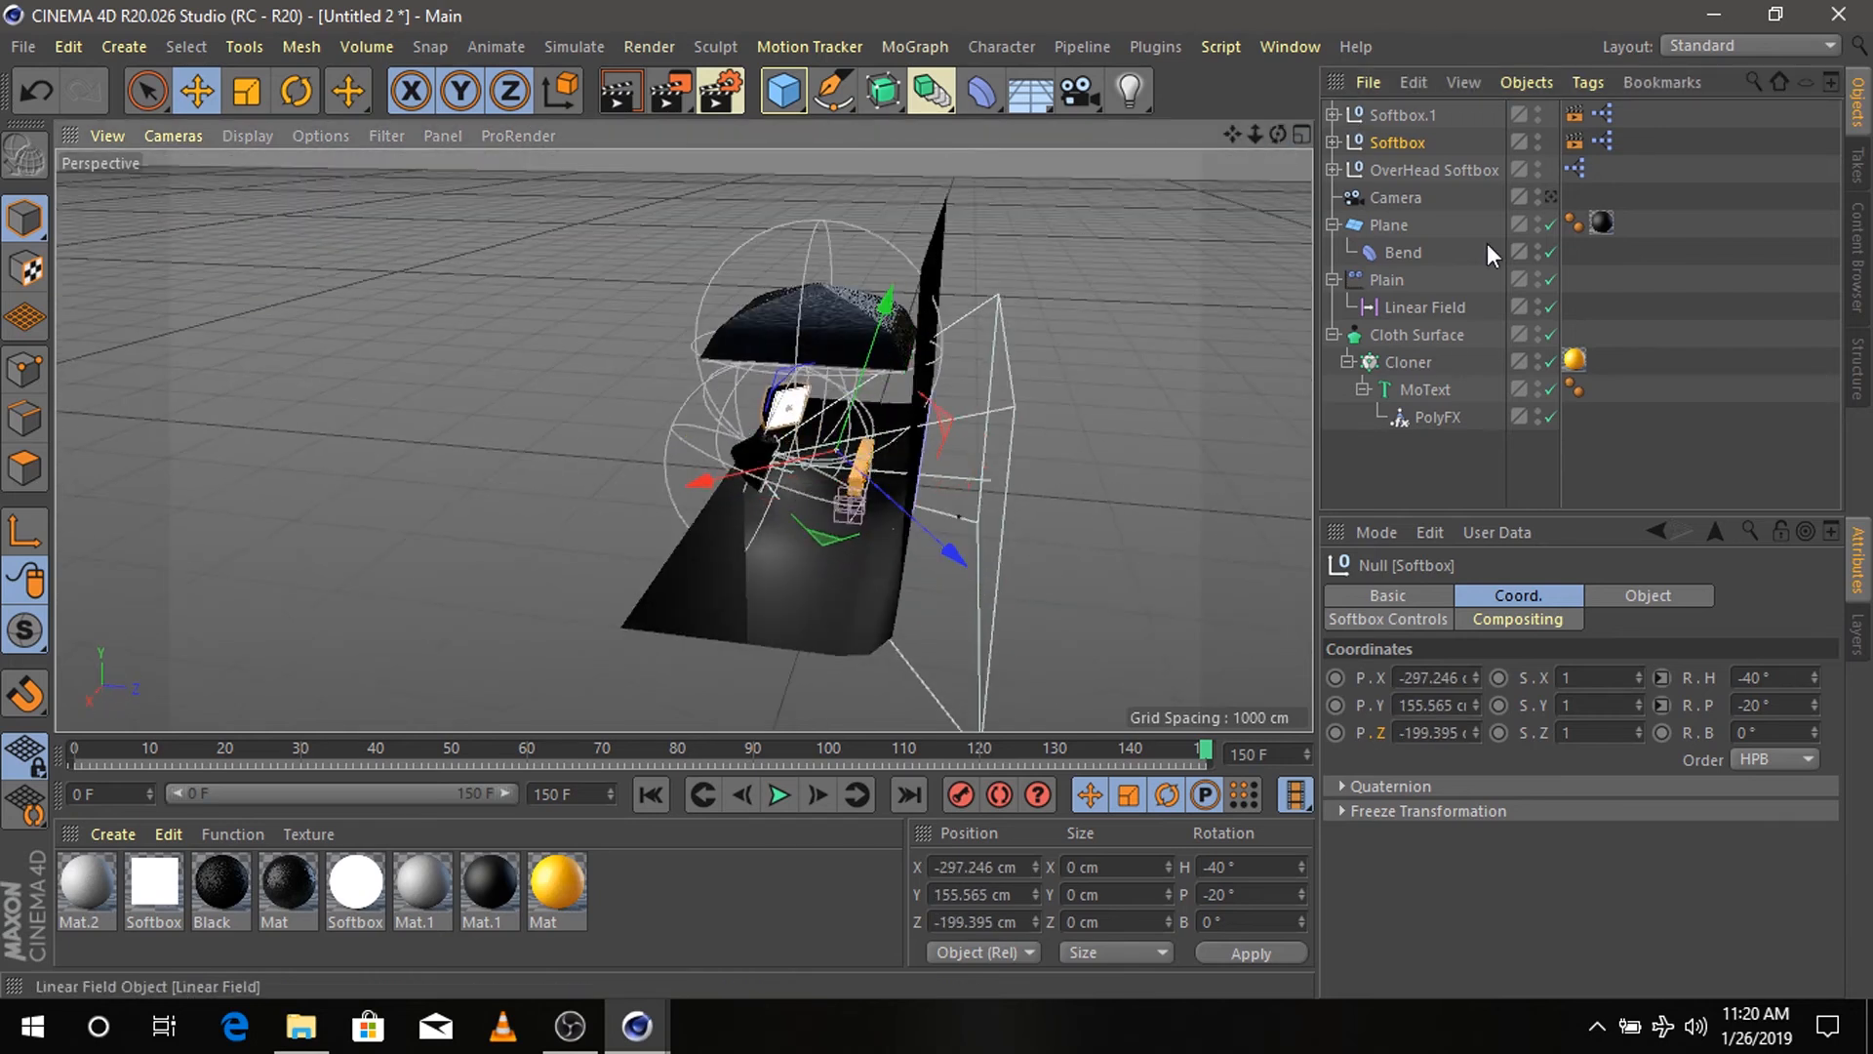
click(1551, 197)
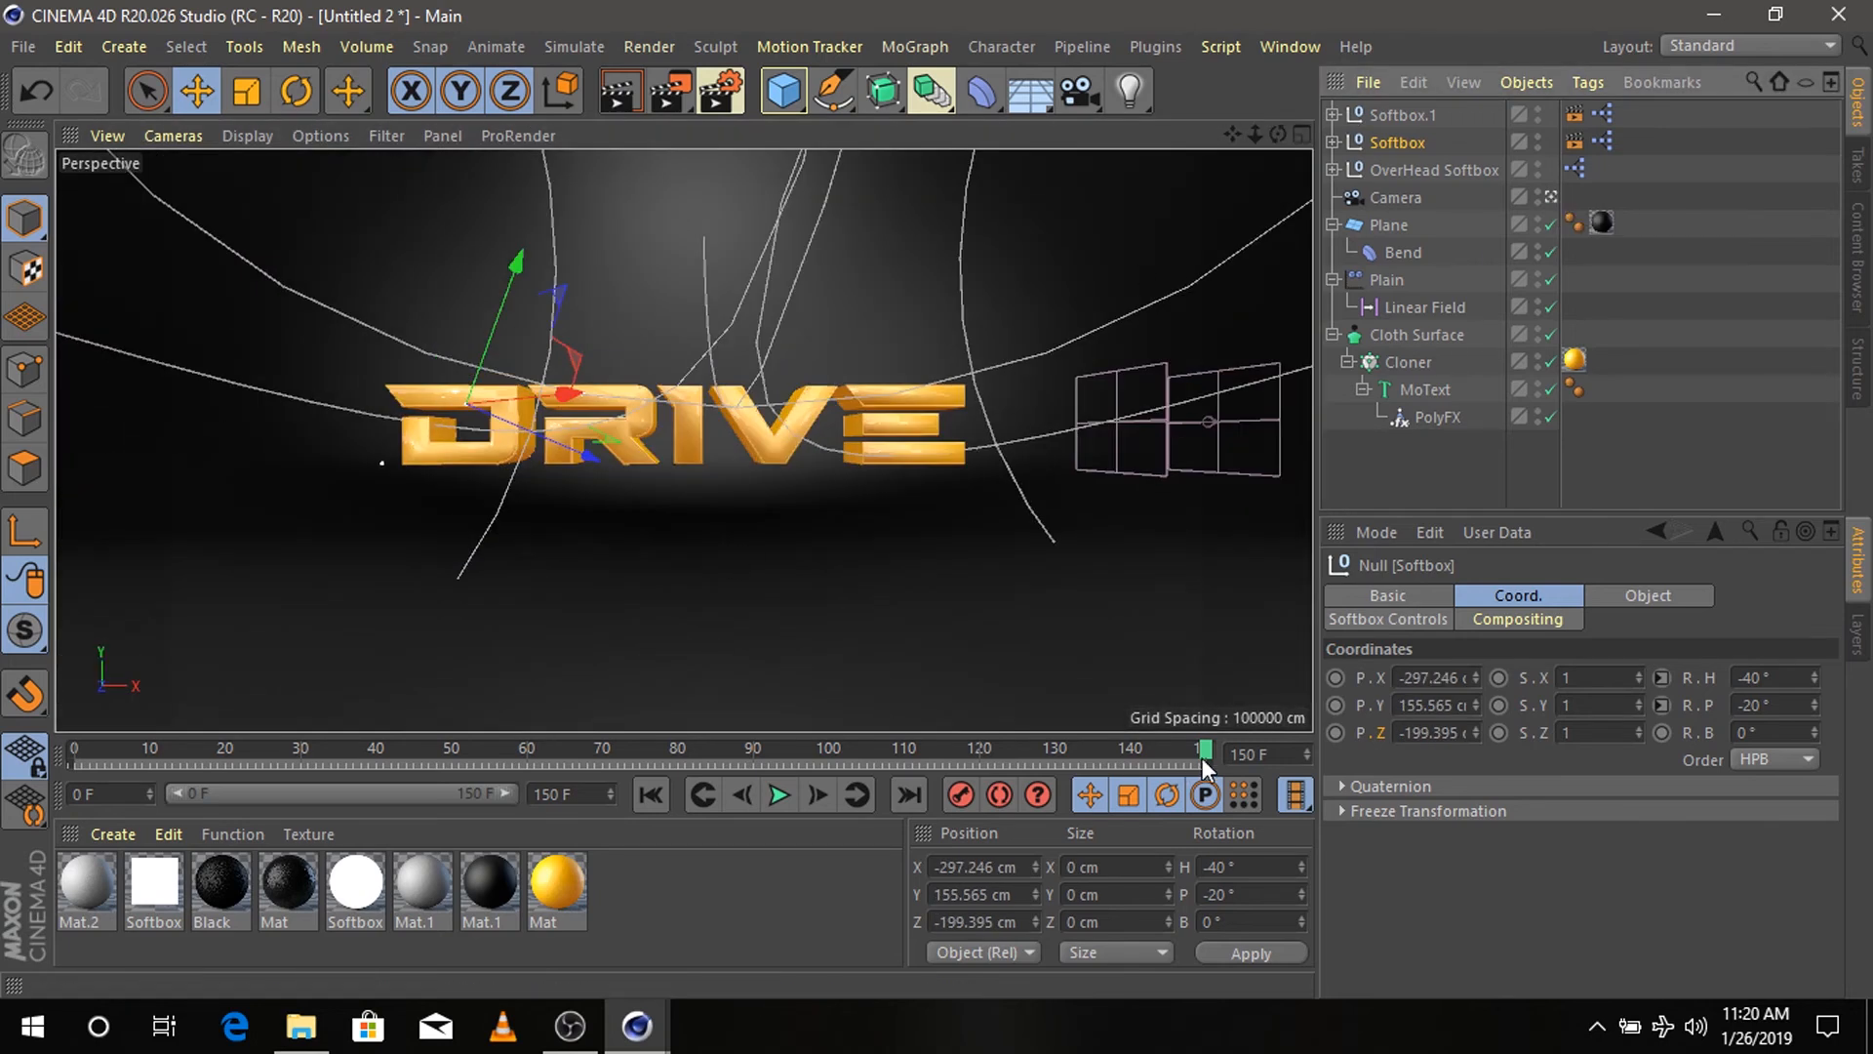
mouse_move(1202, 757)
mouse_down()
mouse_move(49, 758)
mouse_move(367, 751)
mouse_move(411, 718)
mouse_move(292, 745)
mouse_move(1210, 741)
mouse_up()
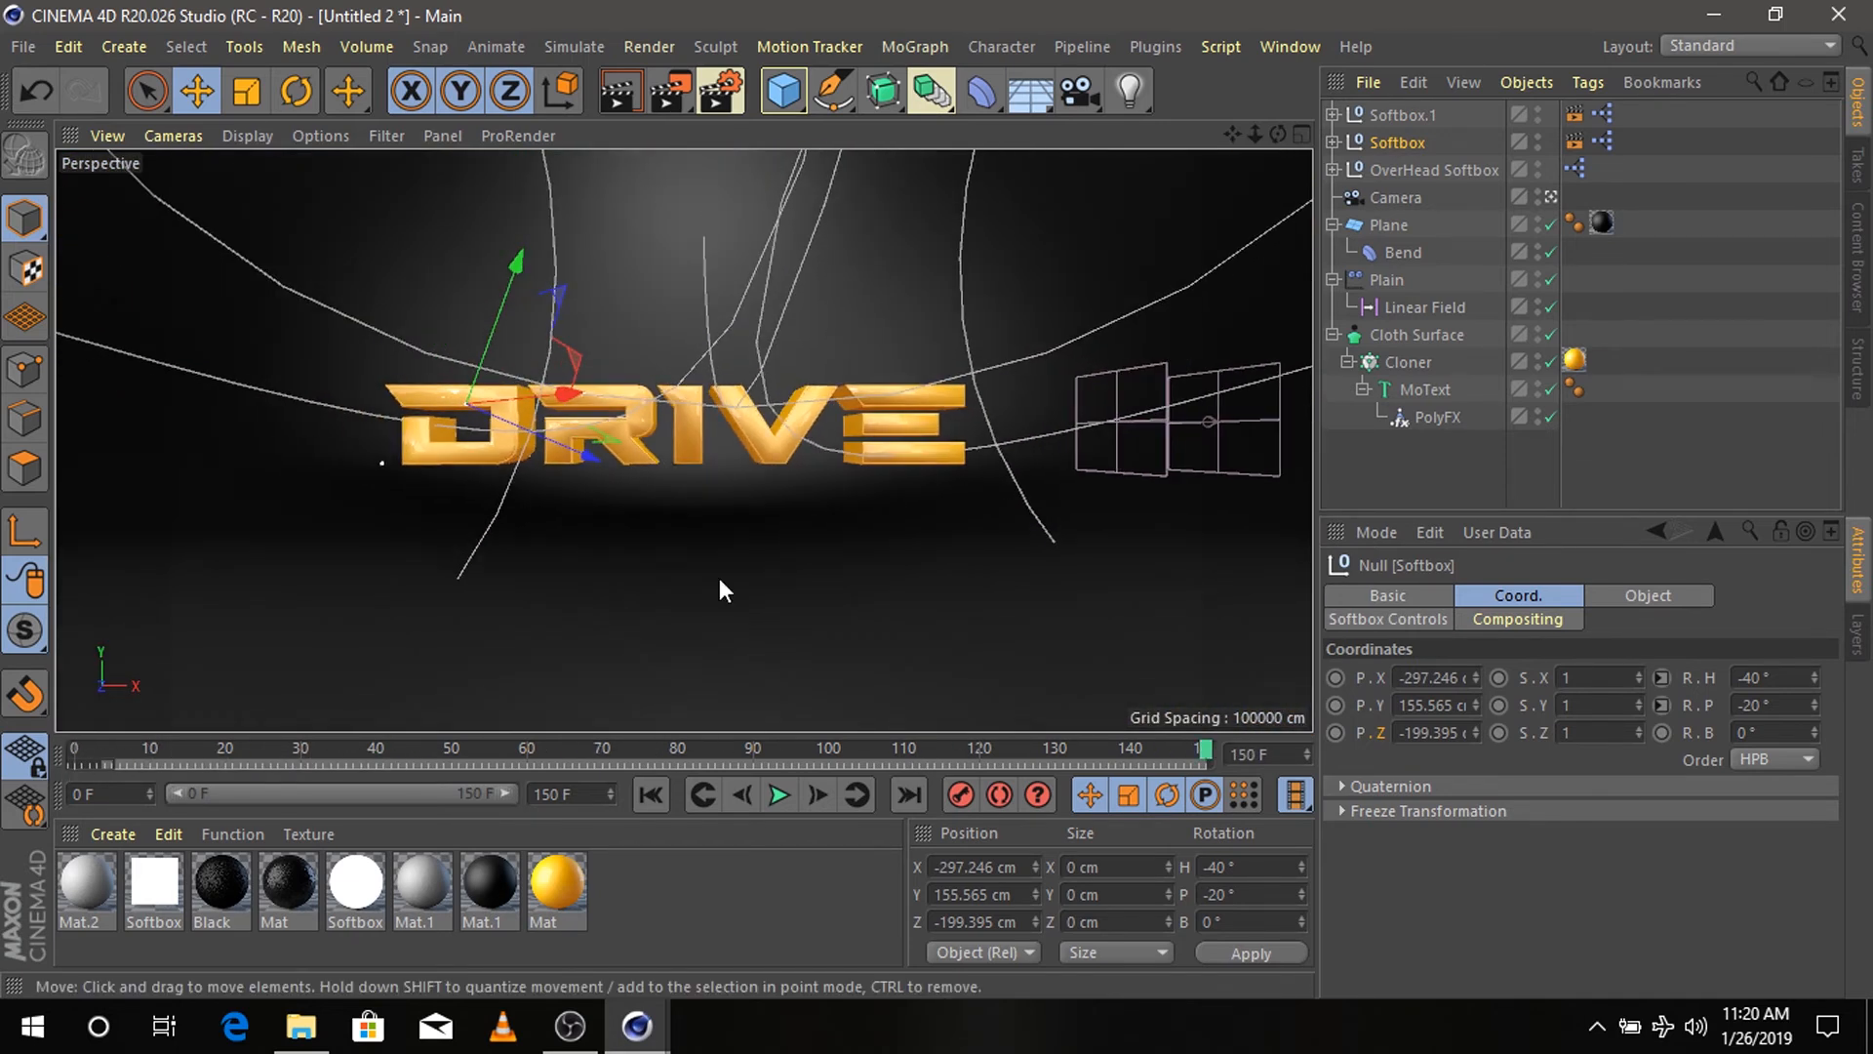
- Delete the Compositing tags from Softbox.1 and Softbox
drag(1590, 105, 1554, 152)
key(Delete)
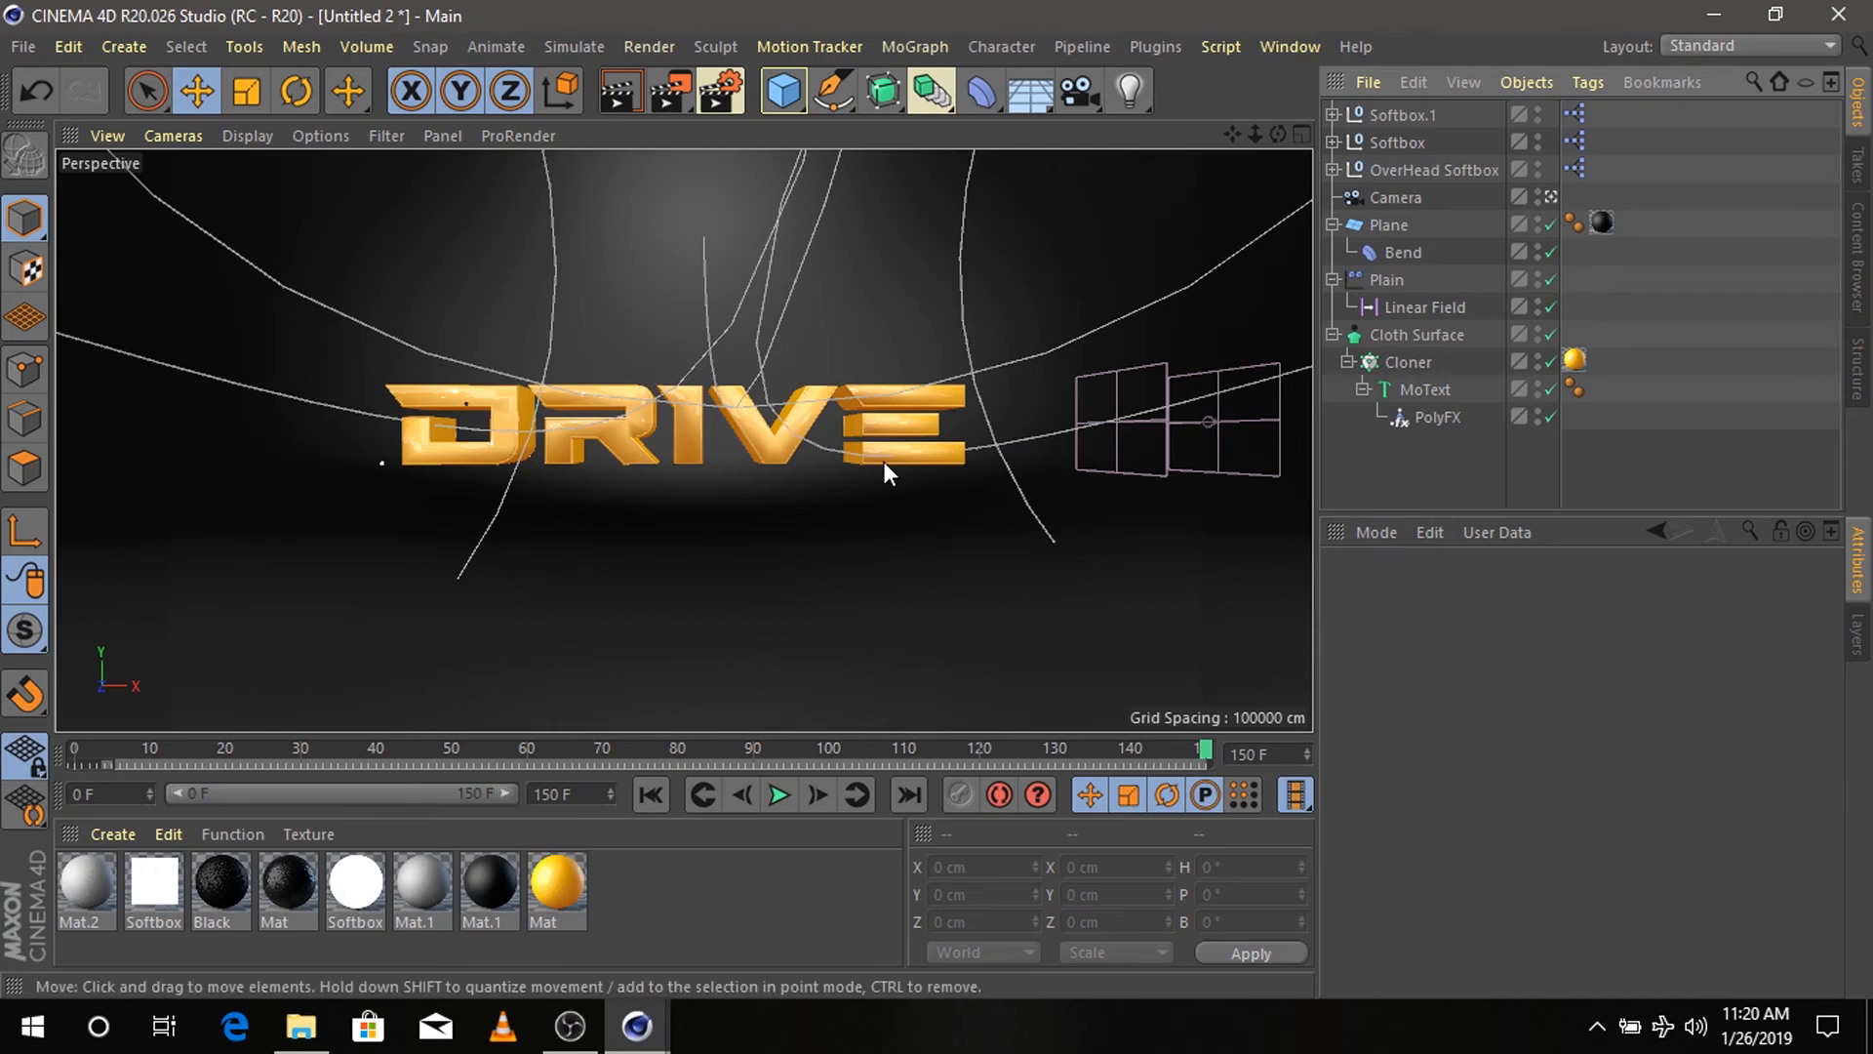
- Set the render anti-aliasing to Best and open the render output settings
click(710, 90)
drag(866, 66, 541, 57)
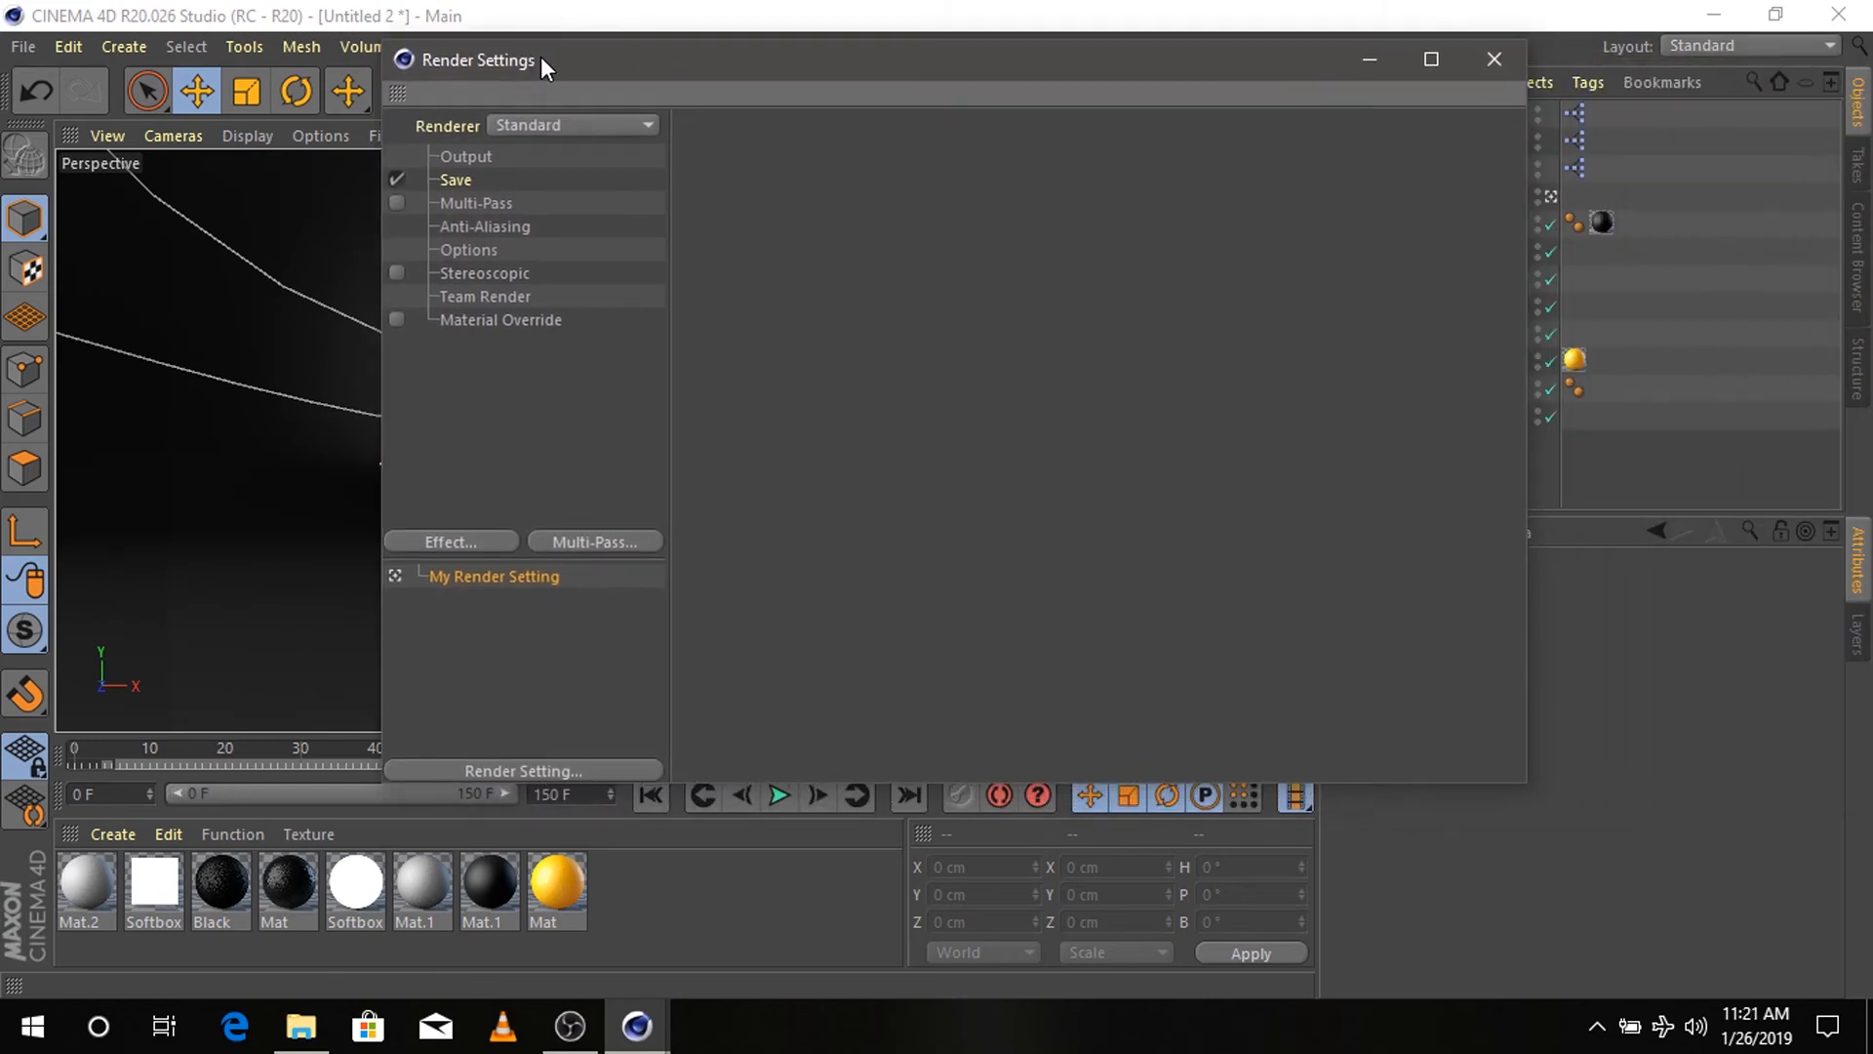
click(478, 228)
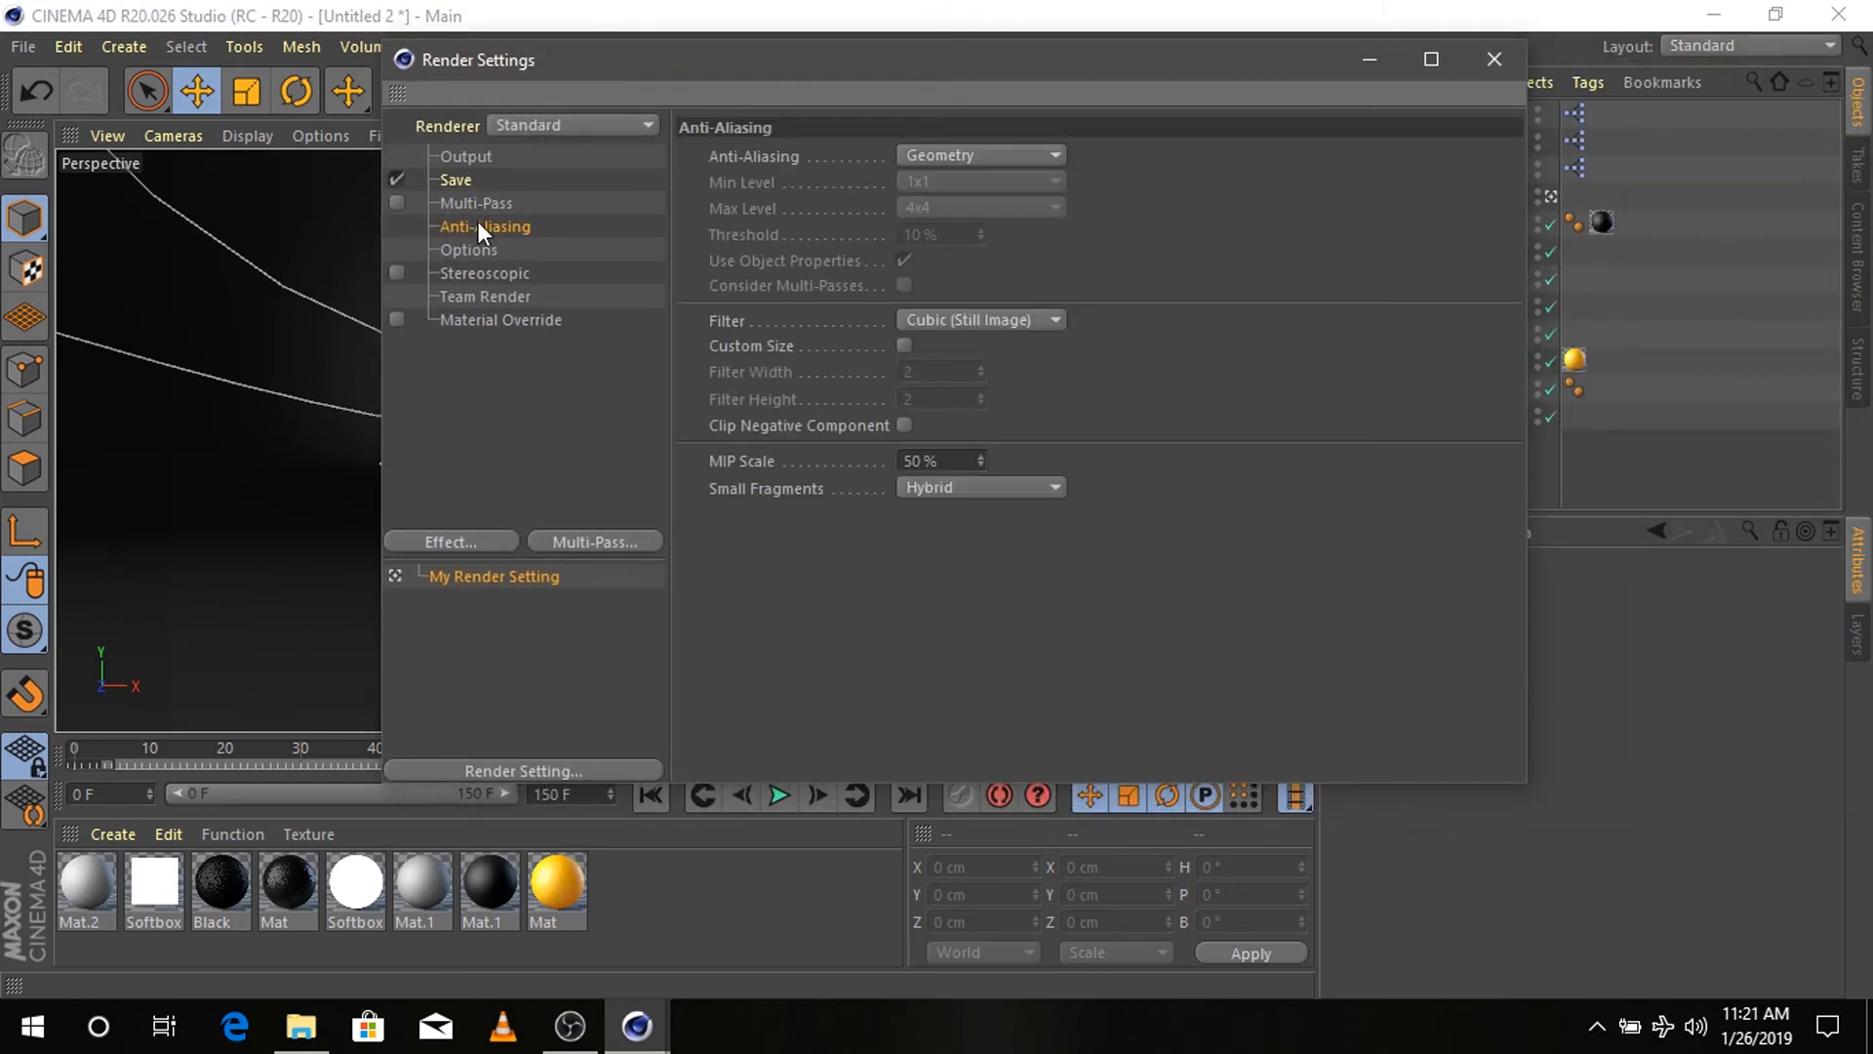
click(999, 154)
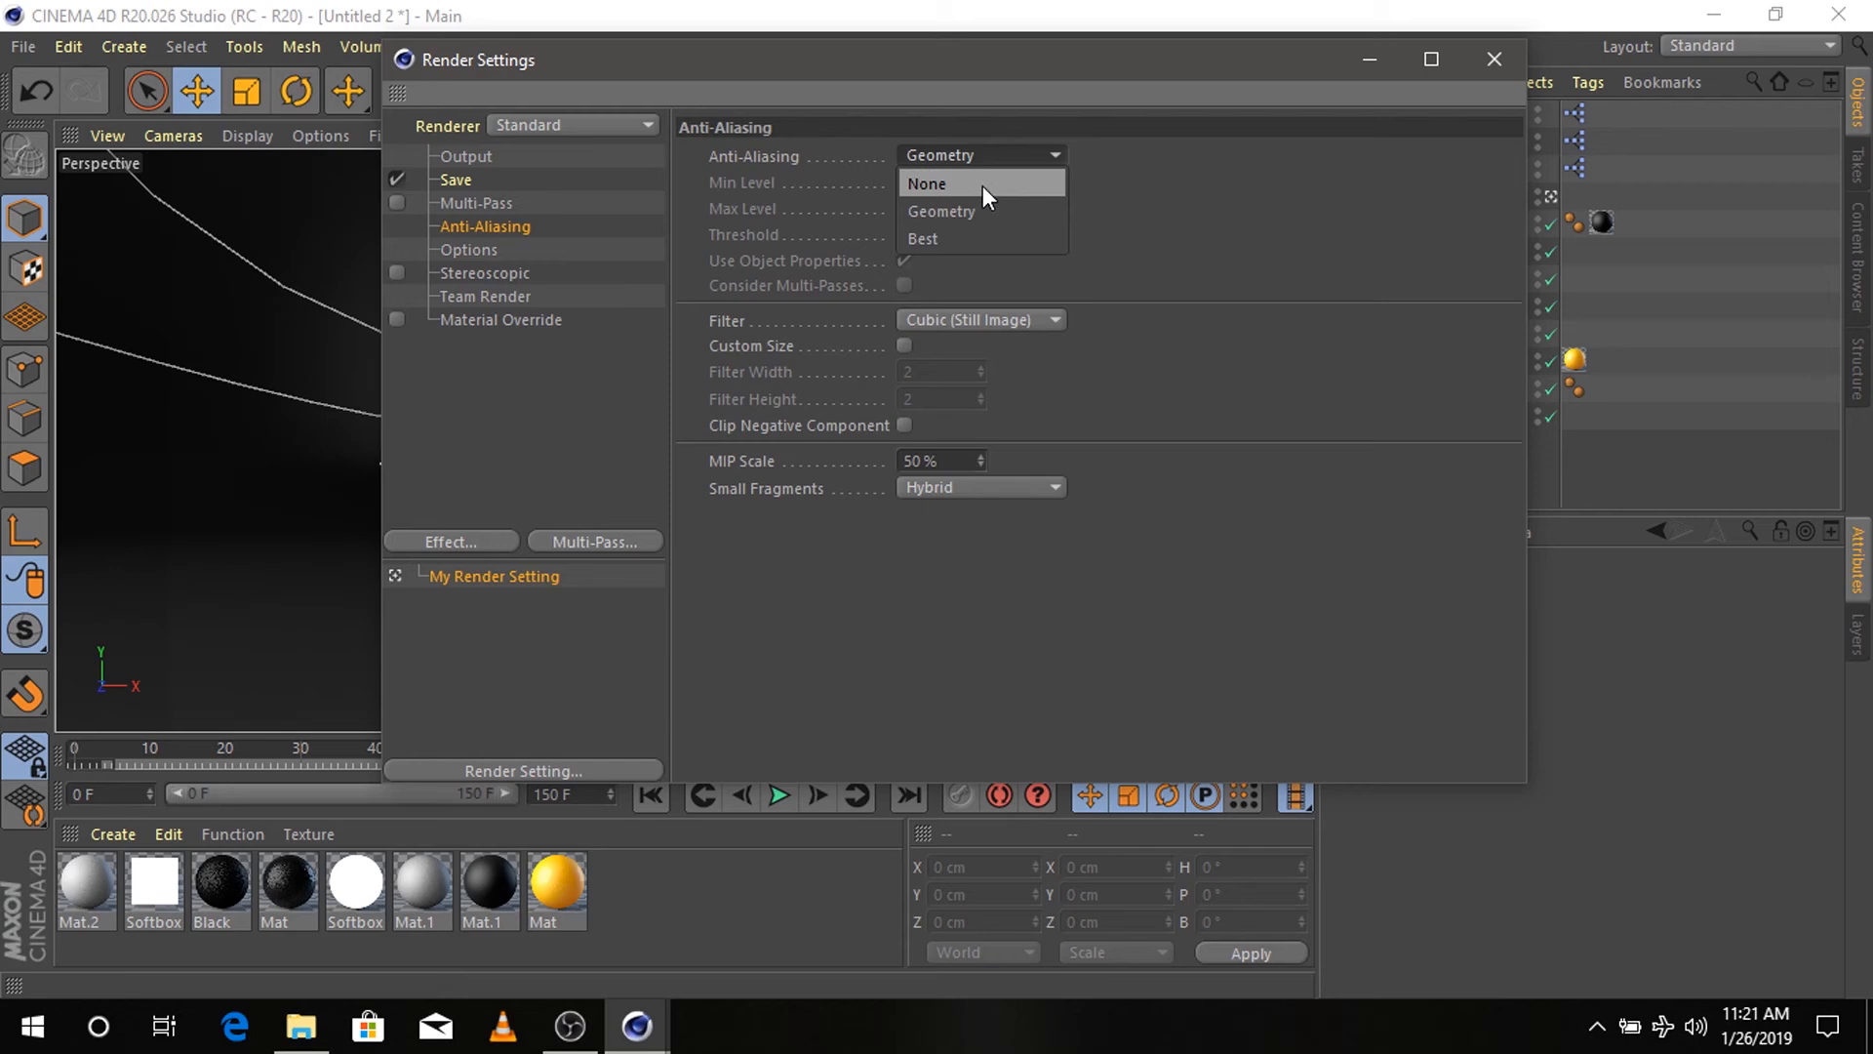
click(974, 234)
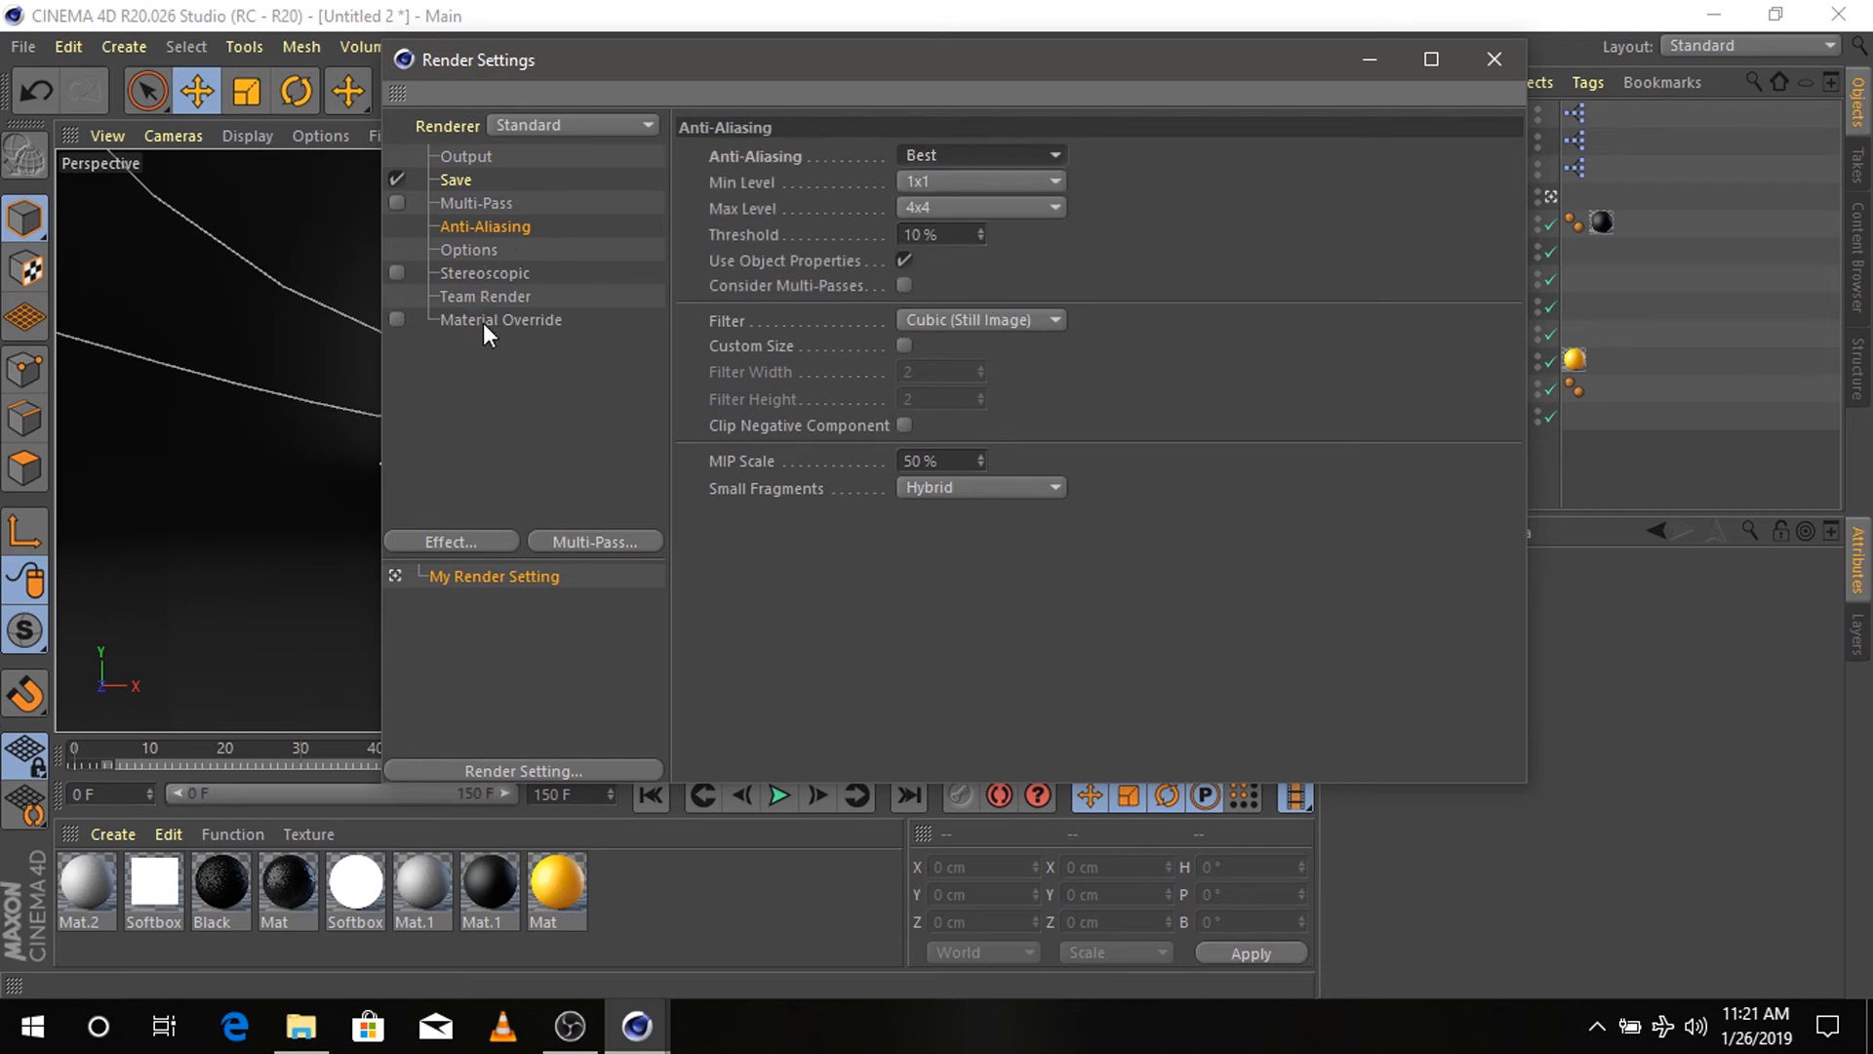
click(474, 161)
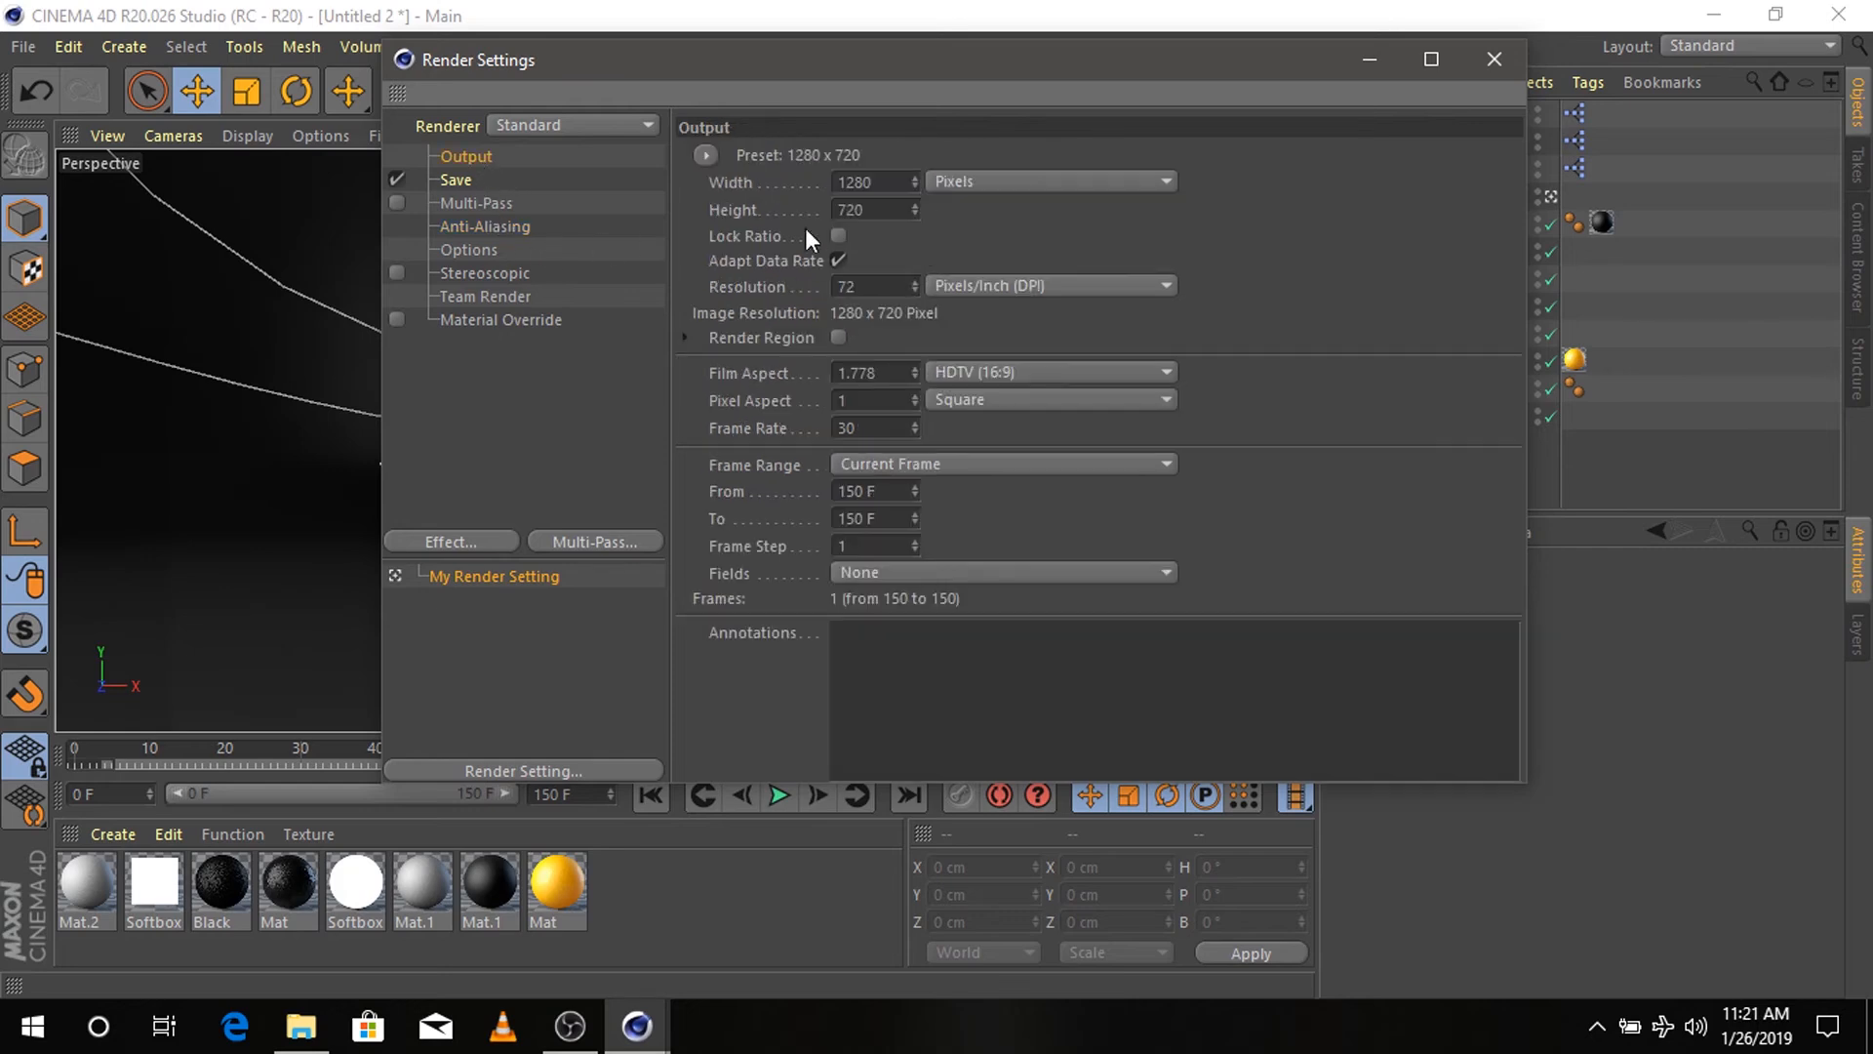
- Set the render output size to 1920 x 1080 pixels and the frame range to All Frames
click(870, 185)
key(BackSpace)
key(BackSpace)
key(BackSpace)
key(BackSpace)
text(1920)
click(871, 208)
key(BackSpace)
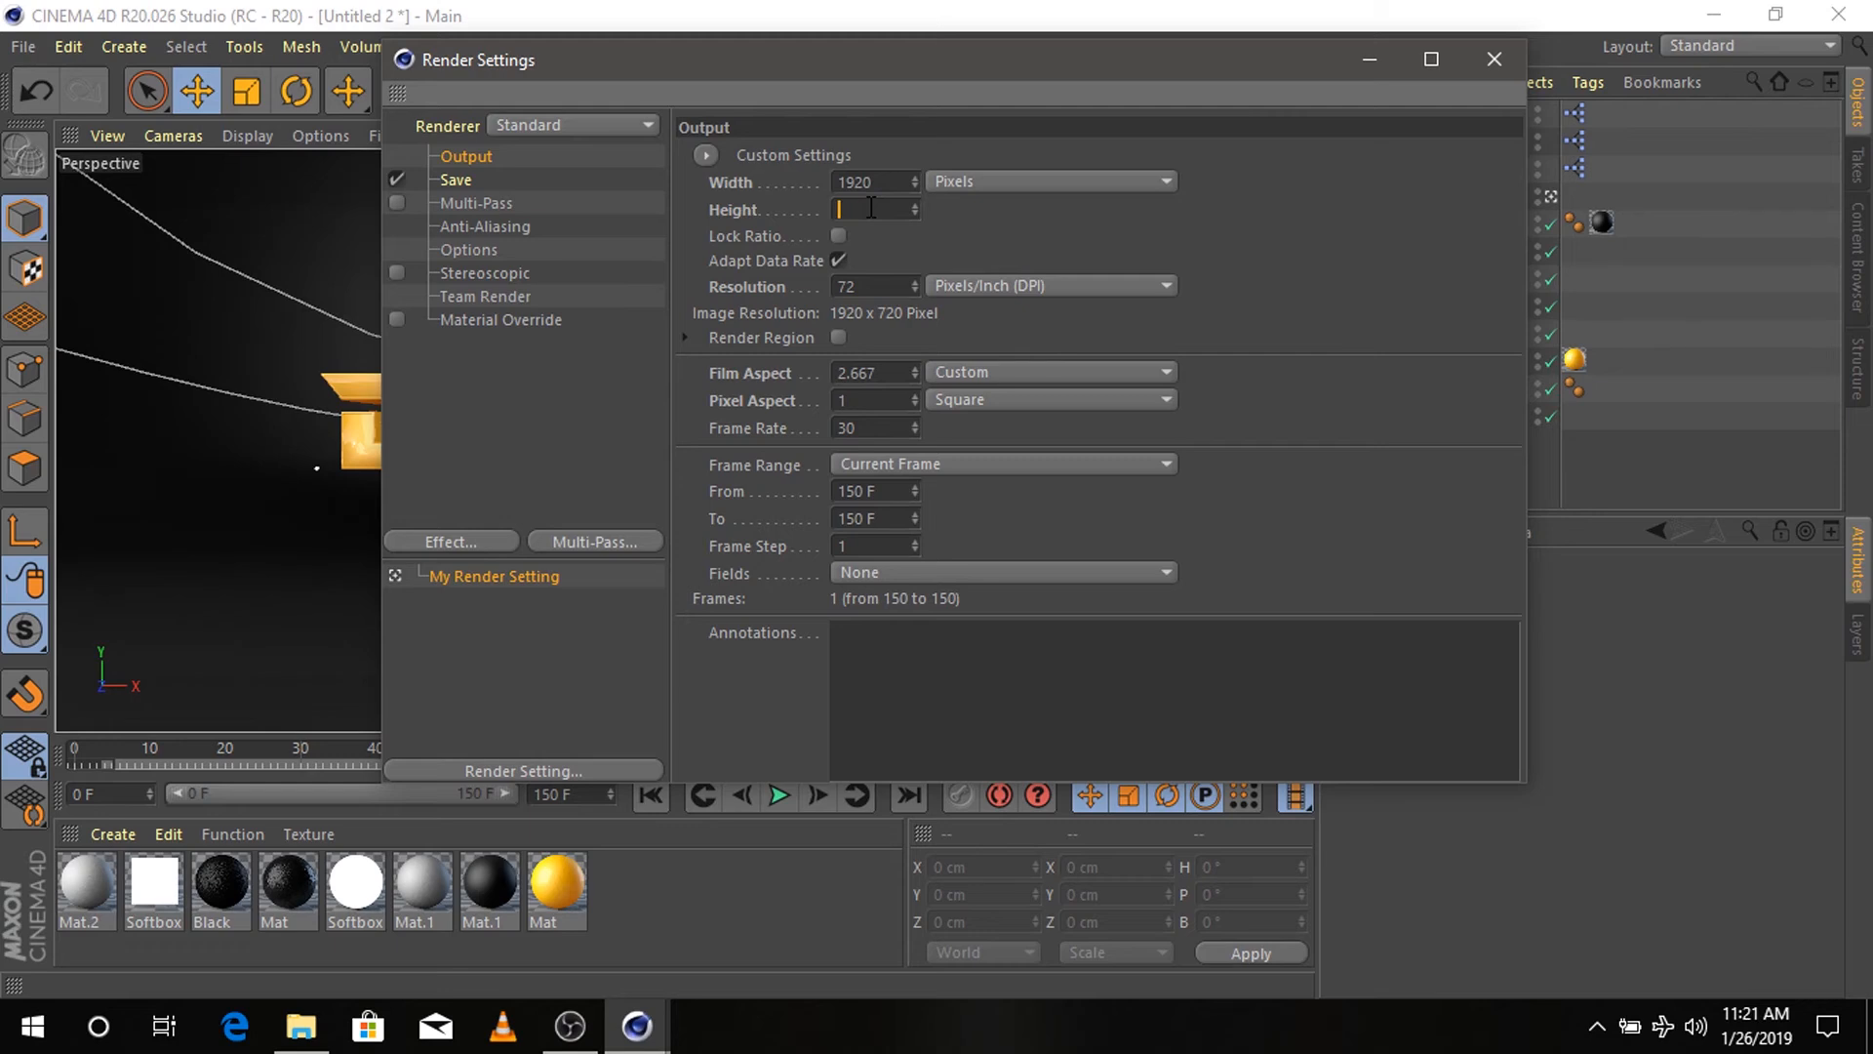
text(1080)
key(Return)
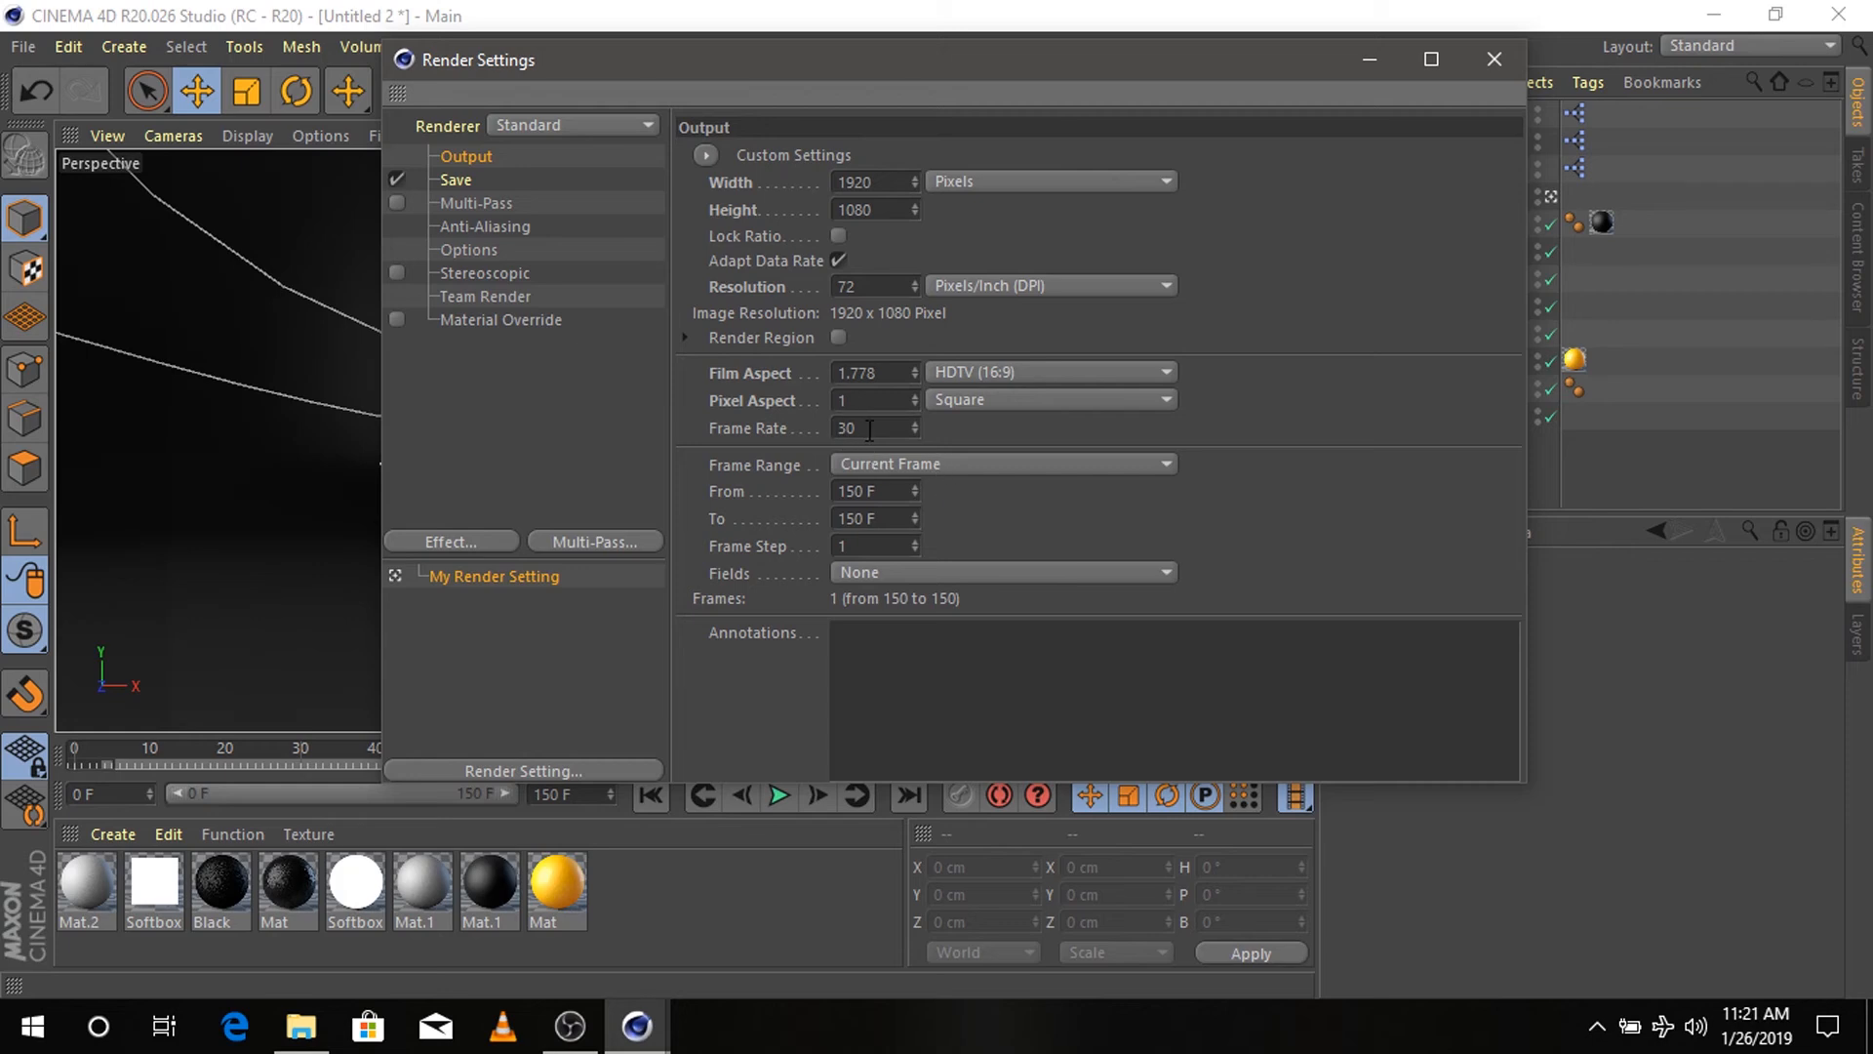
click(916, 462)
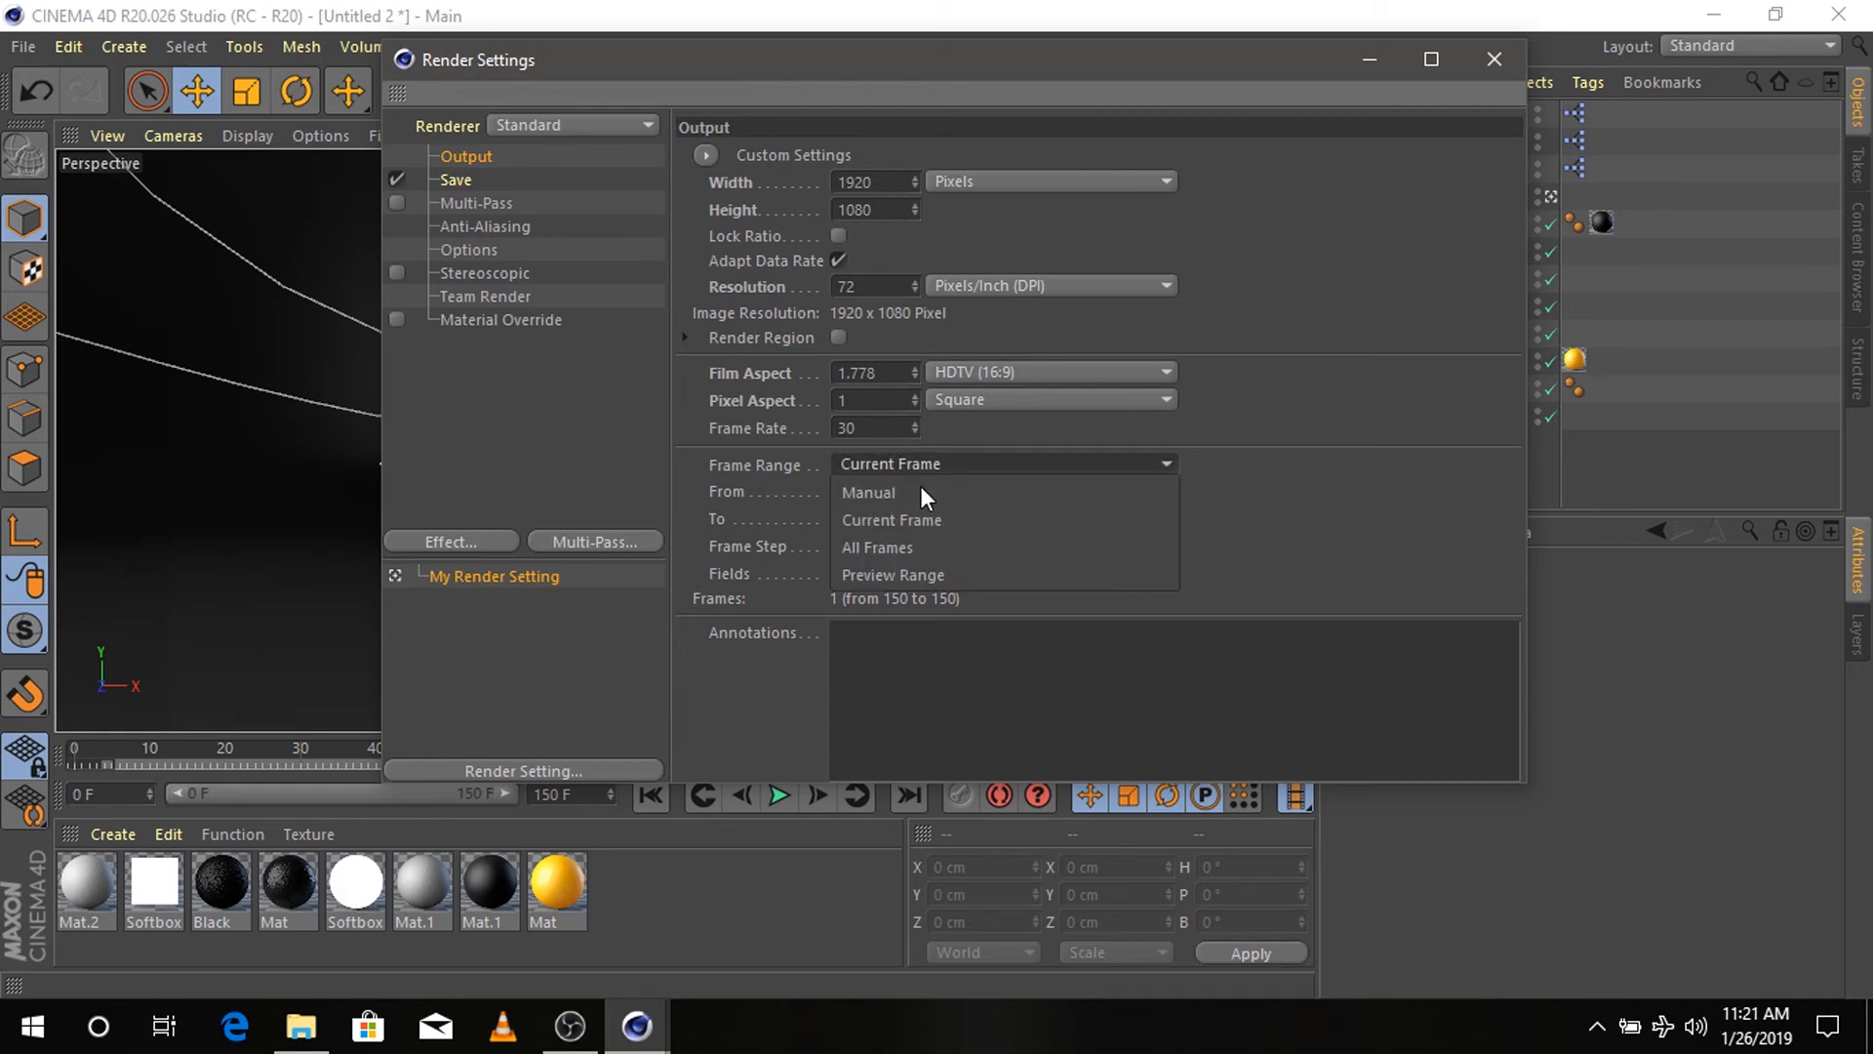
click(935, 545)
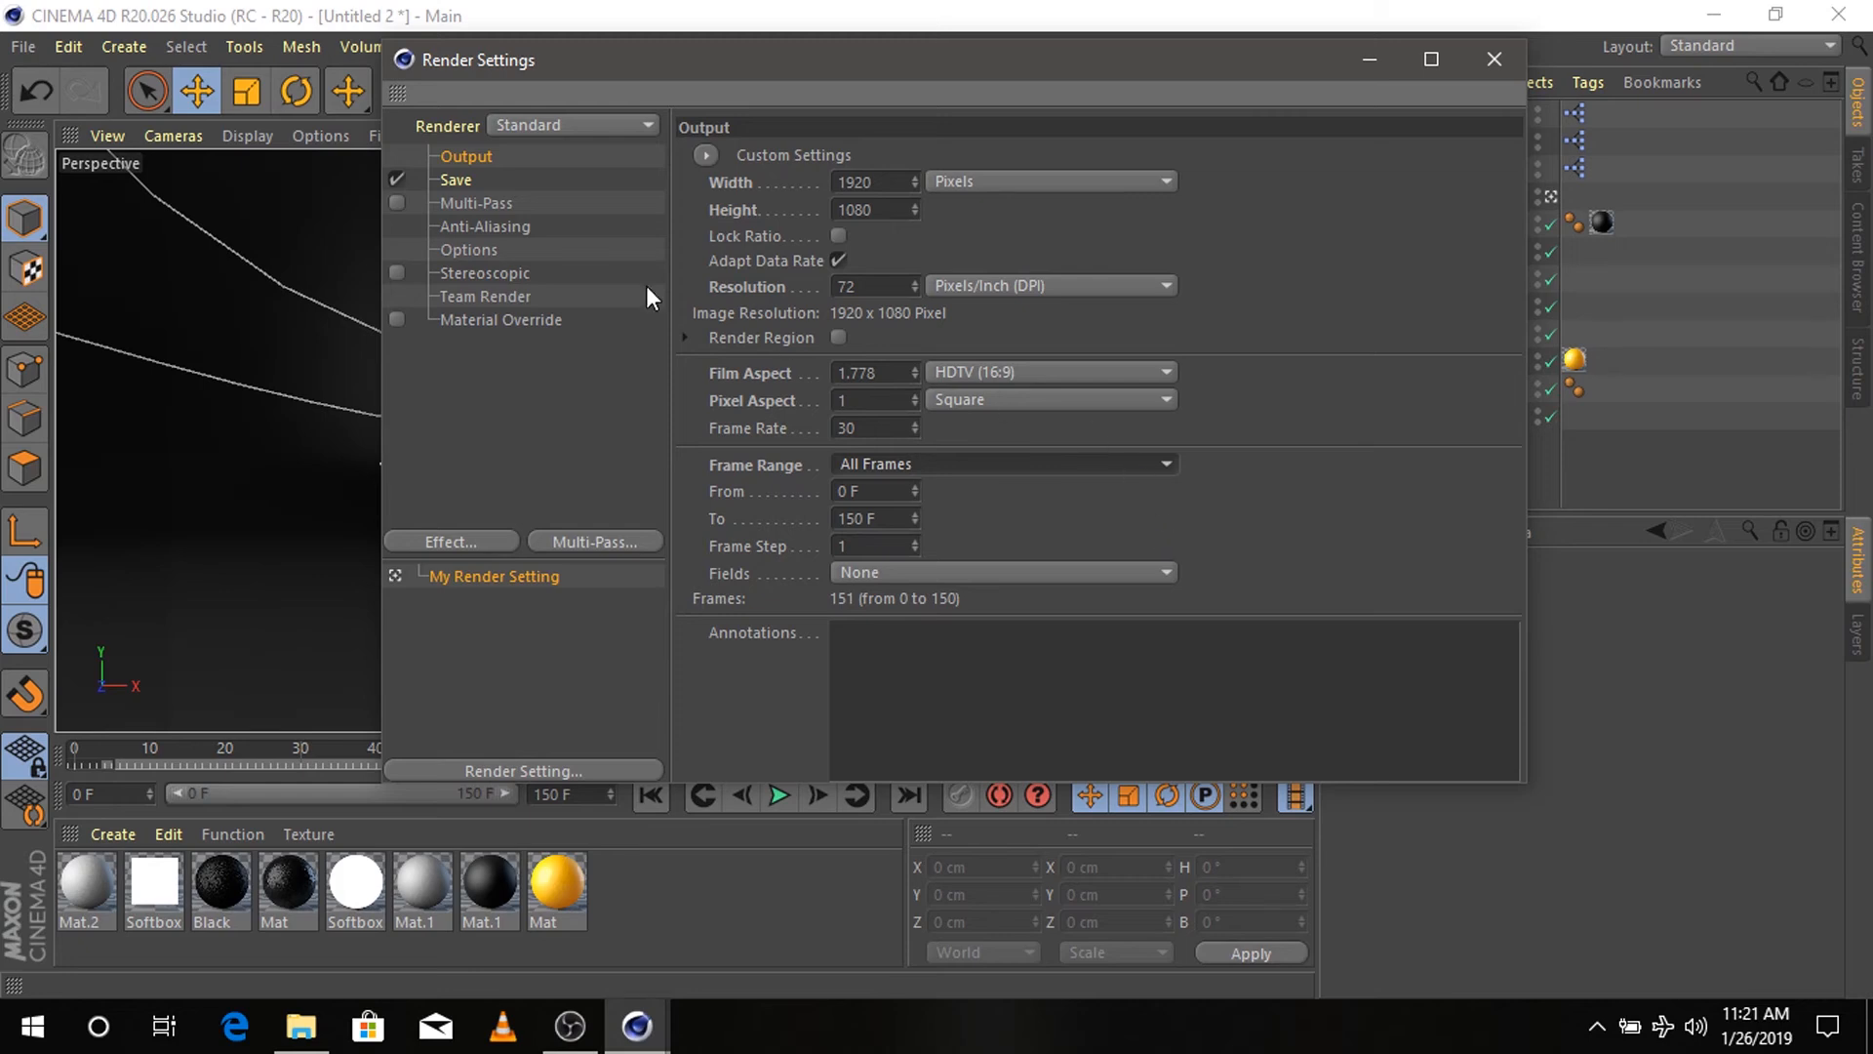
- Add the Ambient Occlusion and Global Illumination effects to the render settings
click(454, 539)
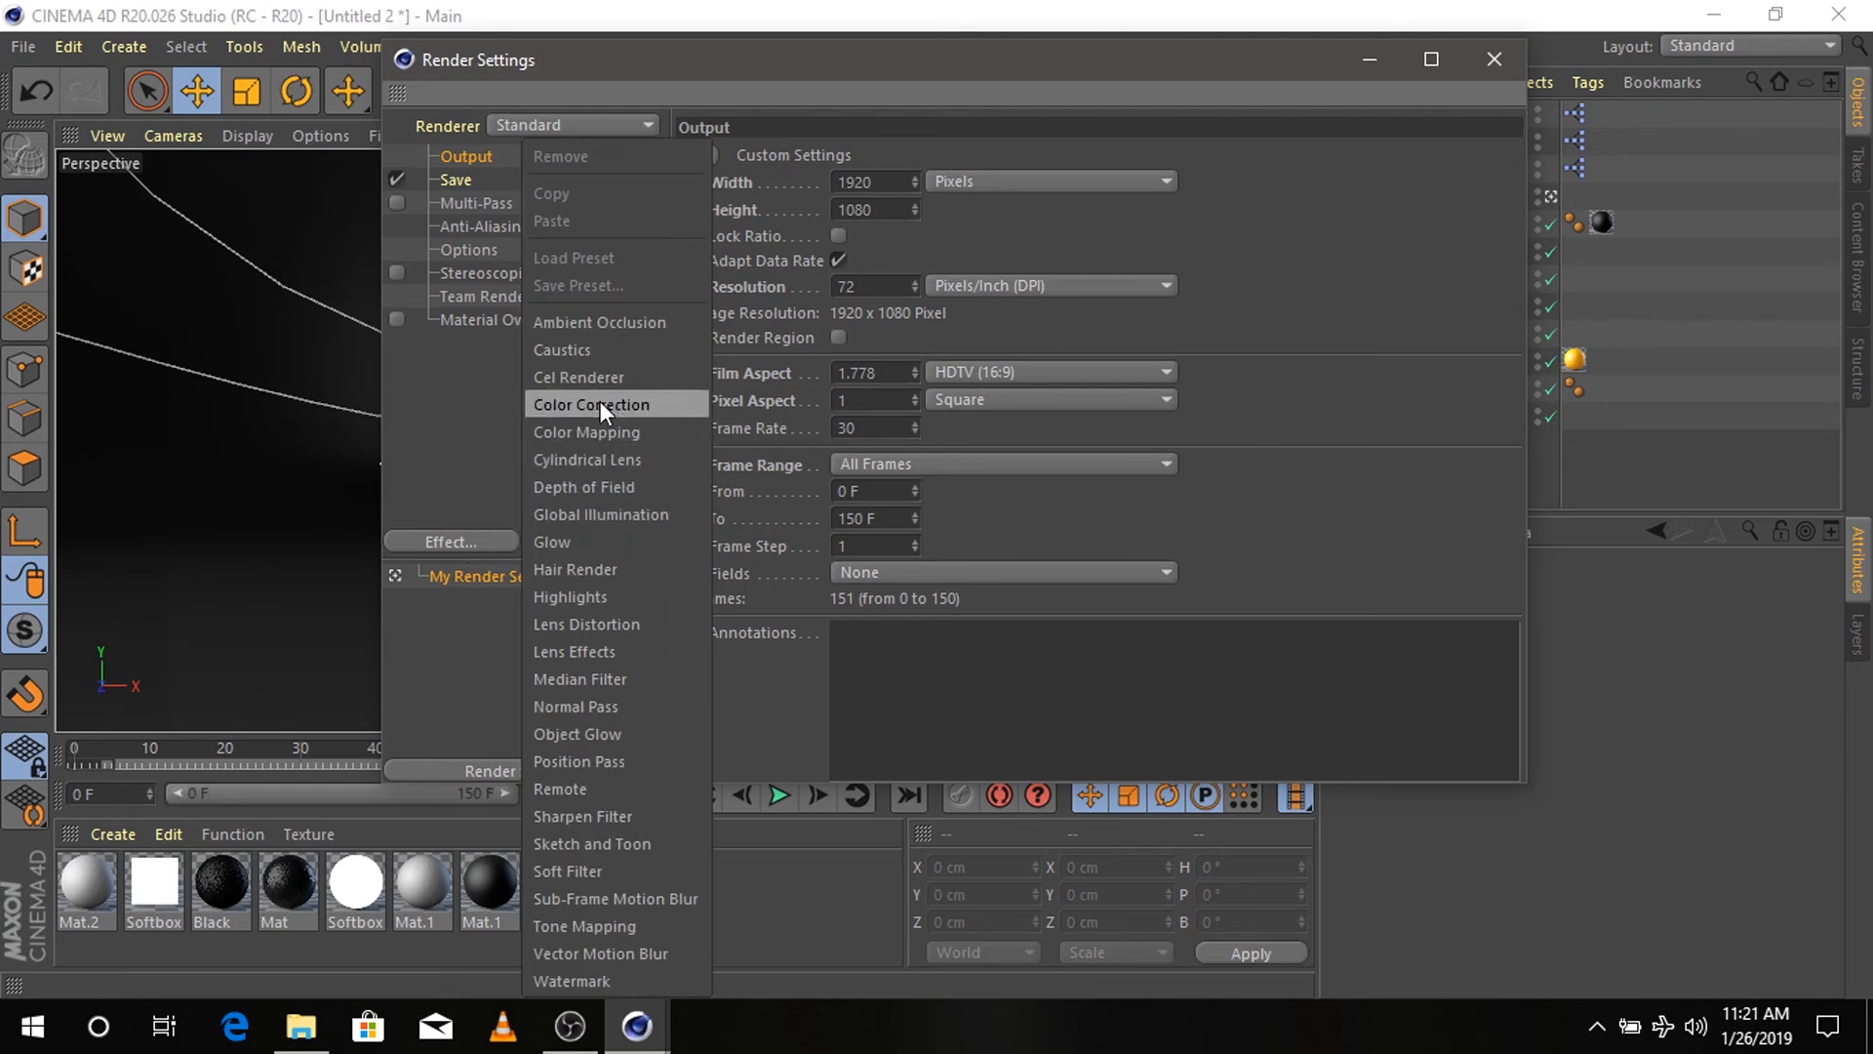
click(605, 333)
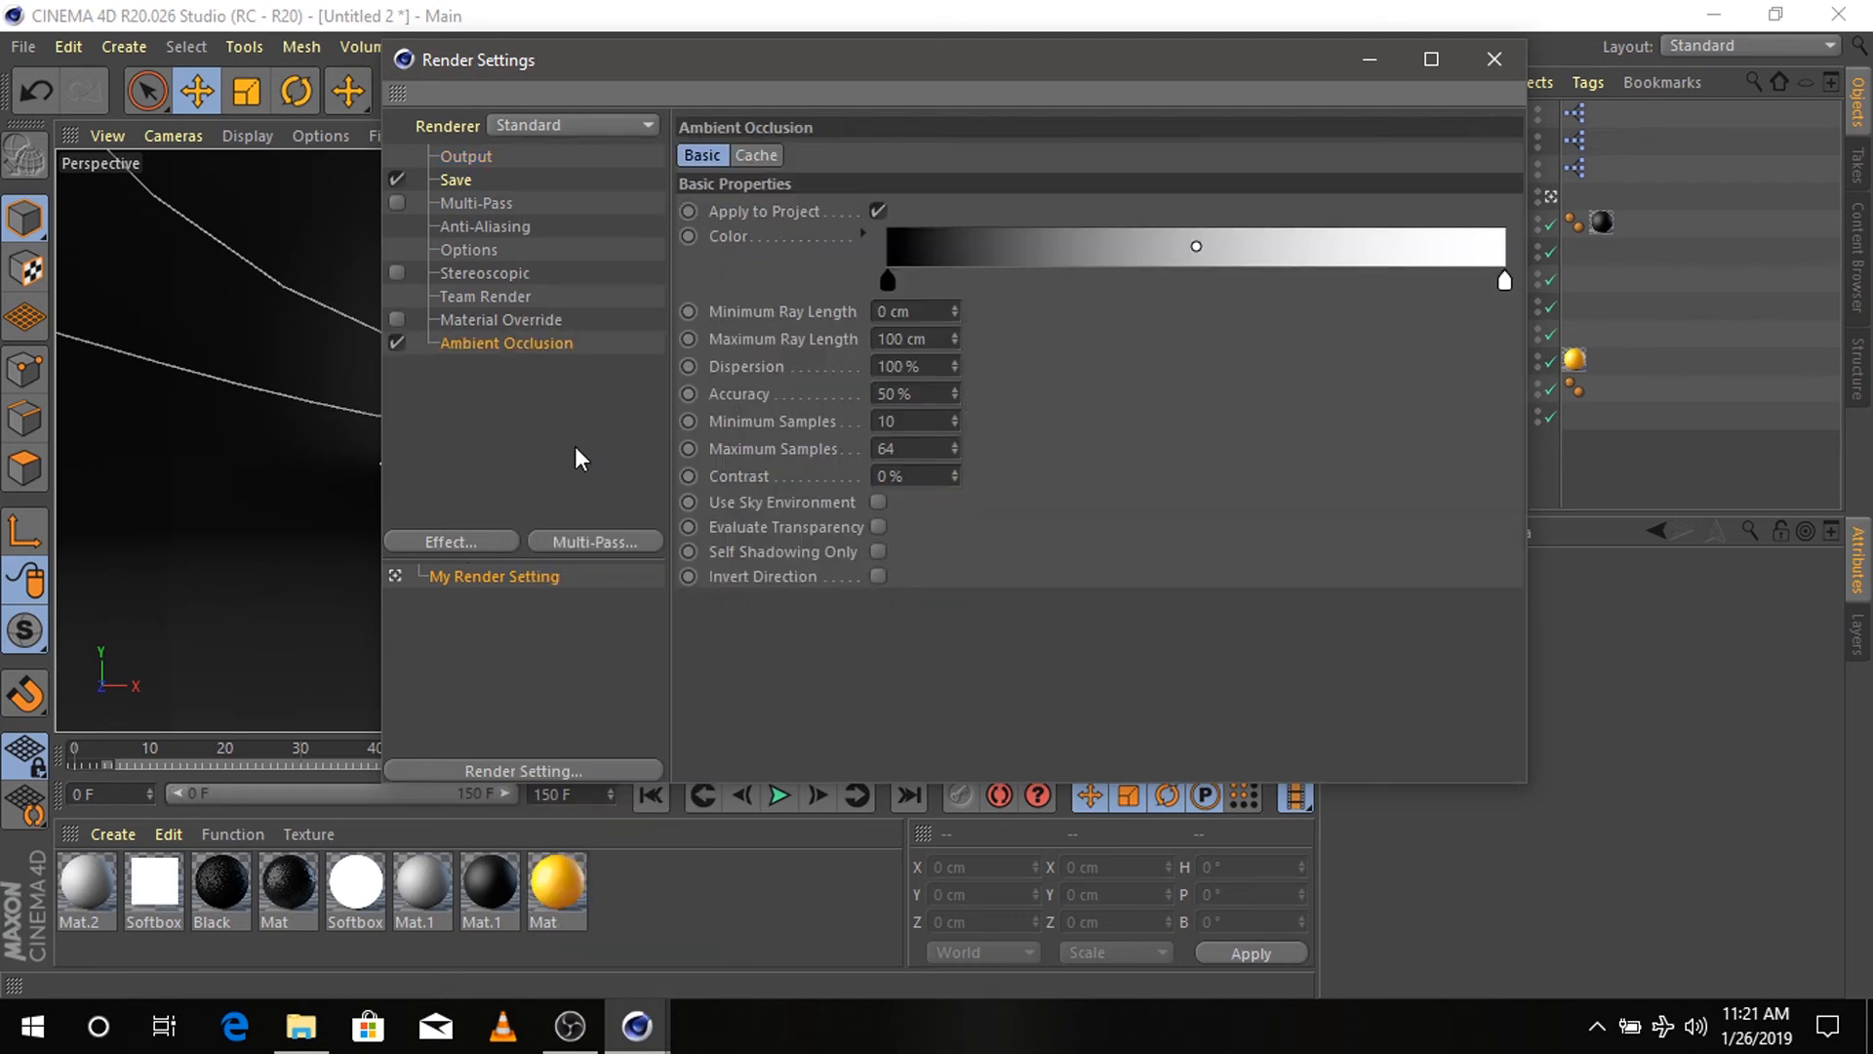
click(464, 540)
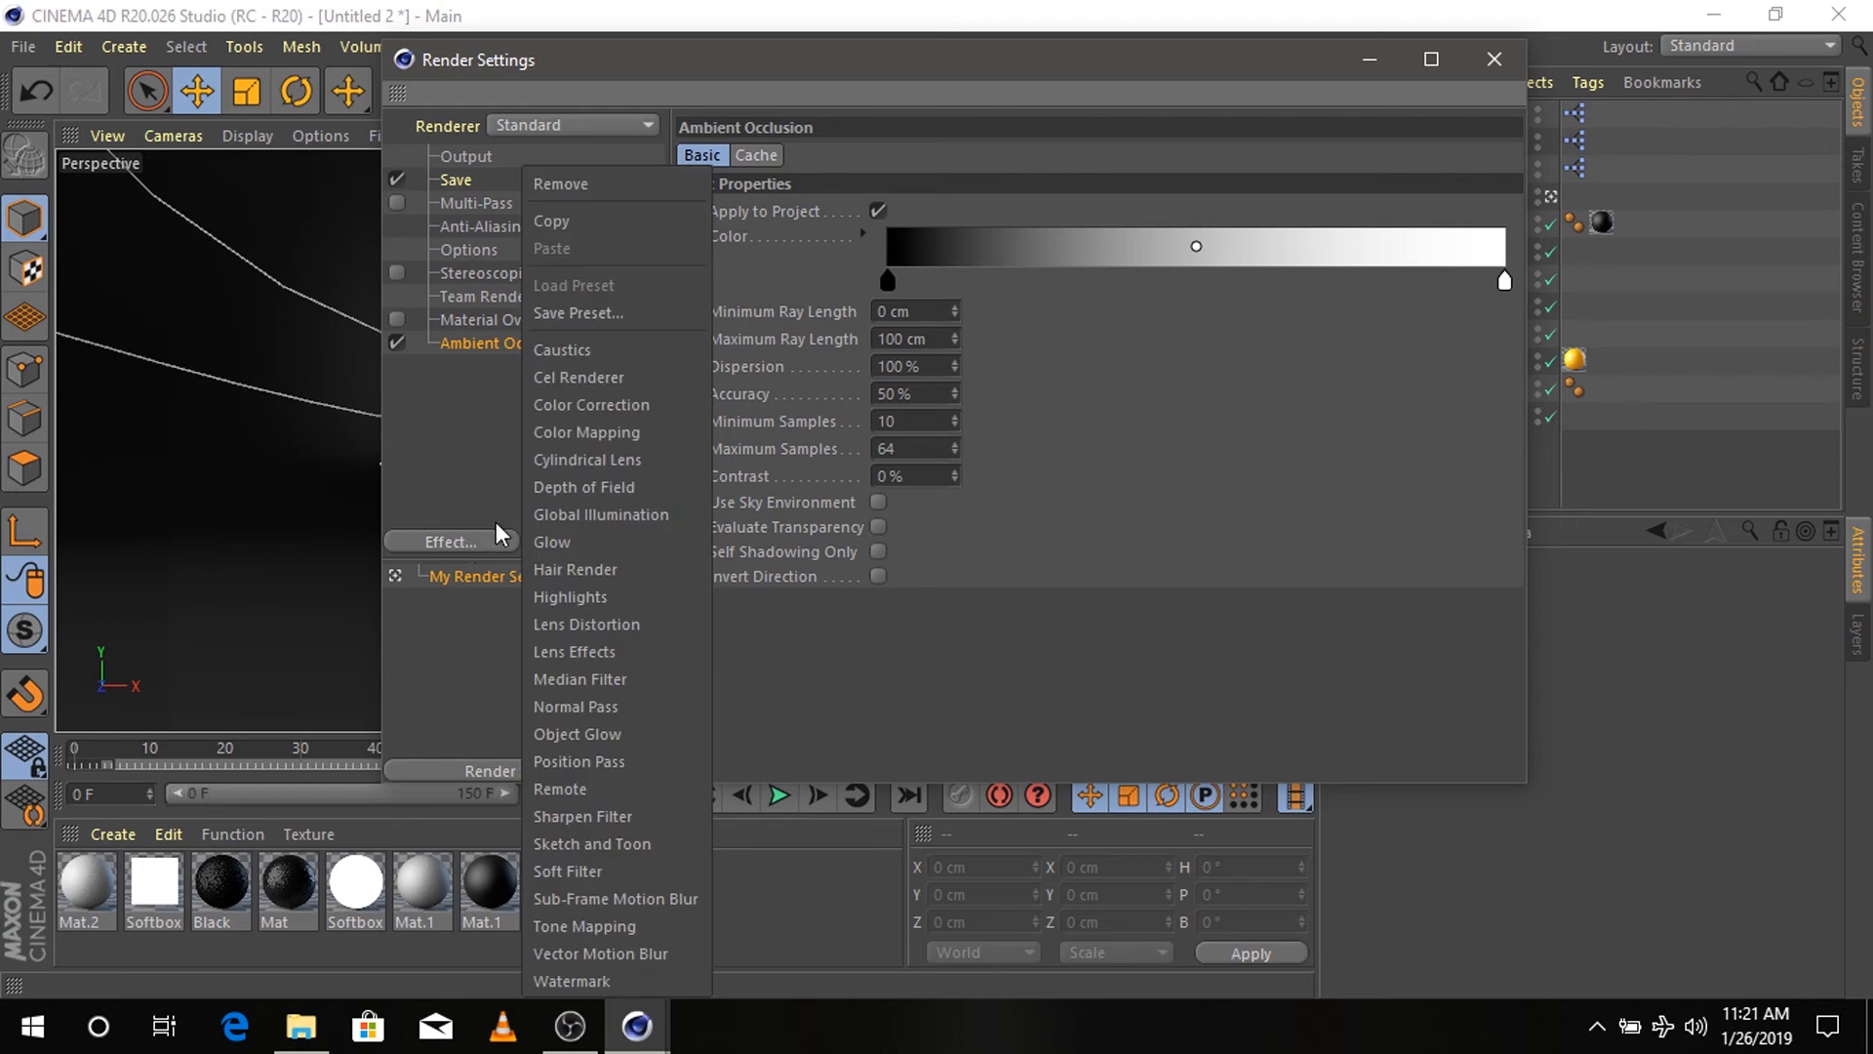
click(602, 517)
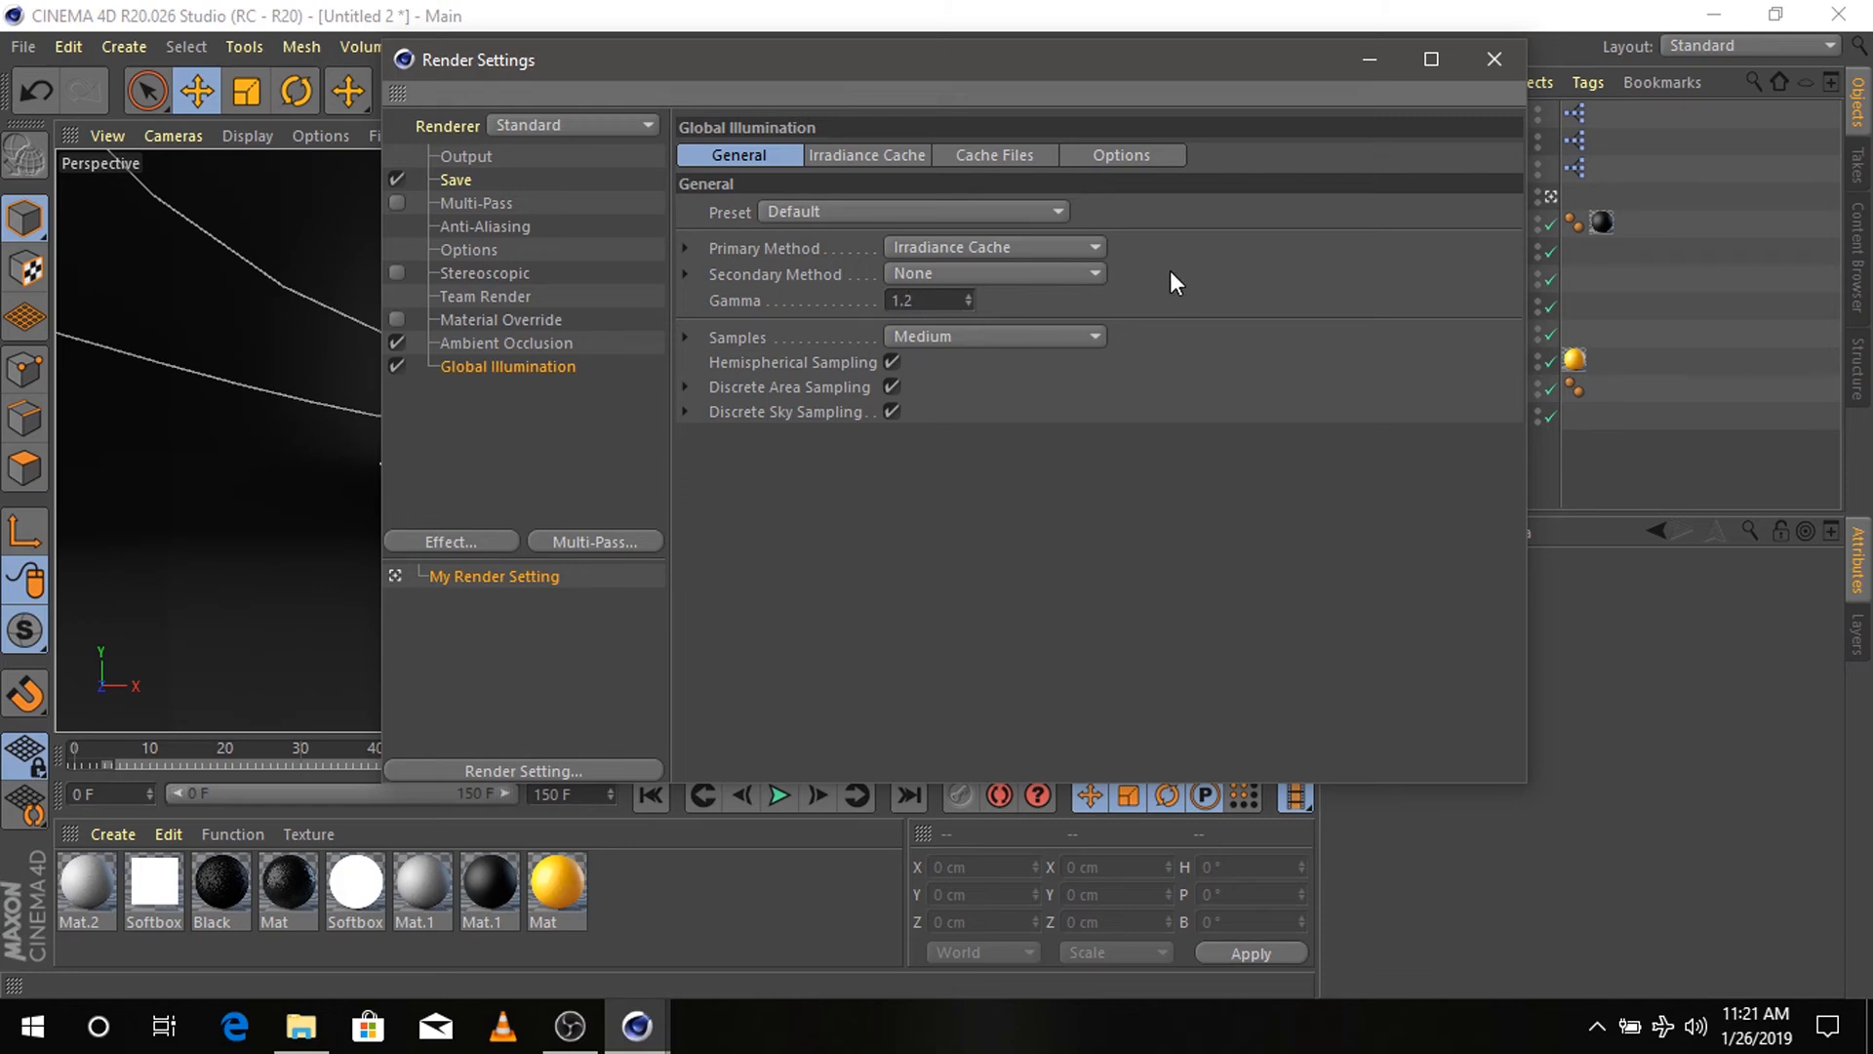
- Set the Global Illumination irradiance cache record density to Low and return to its general settings
click(865, 156)
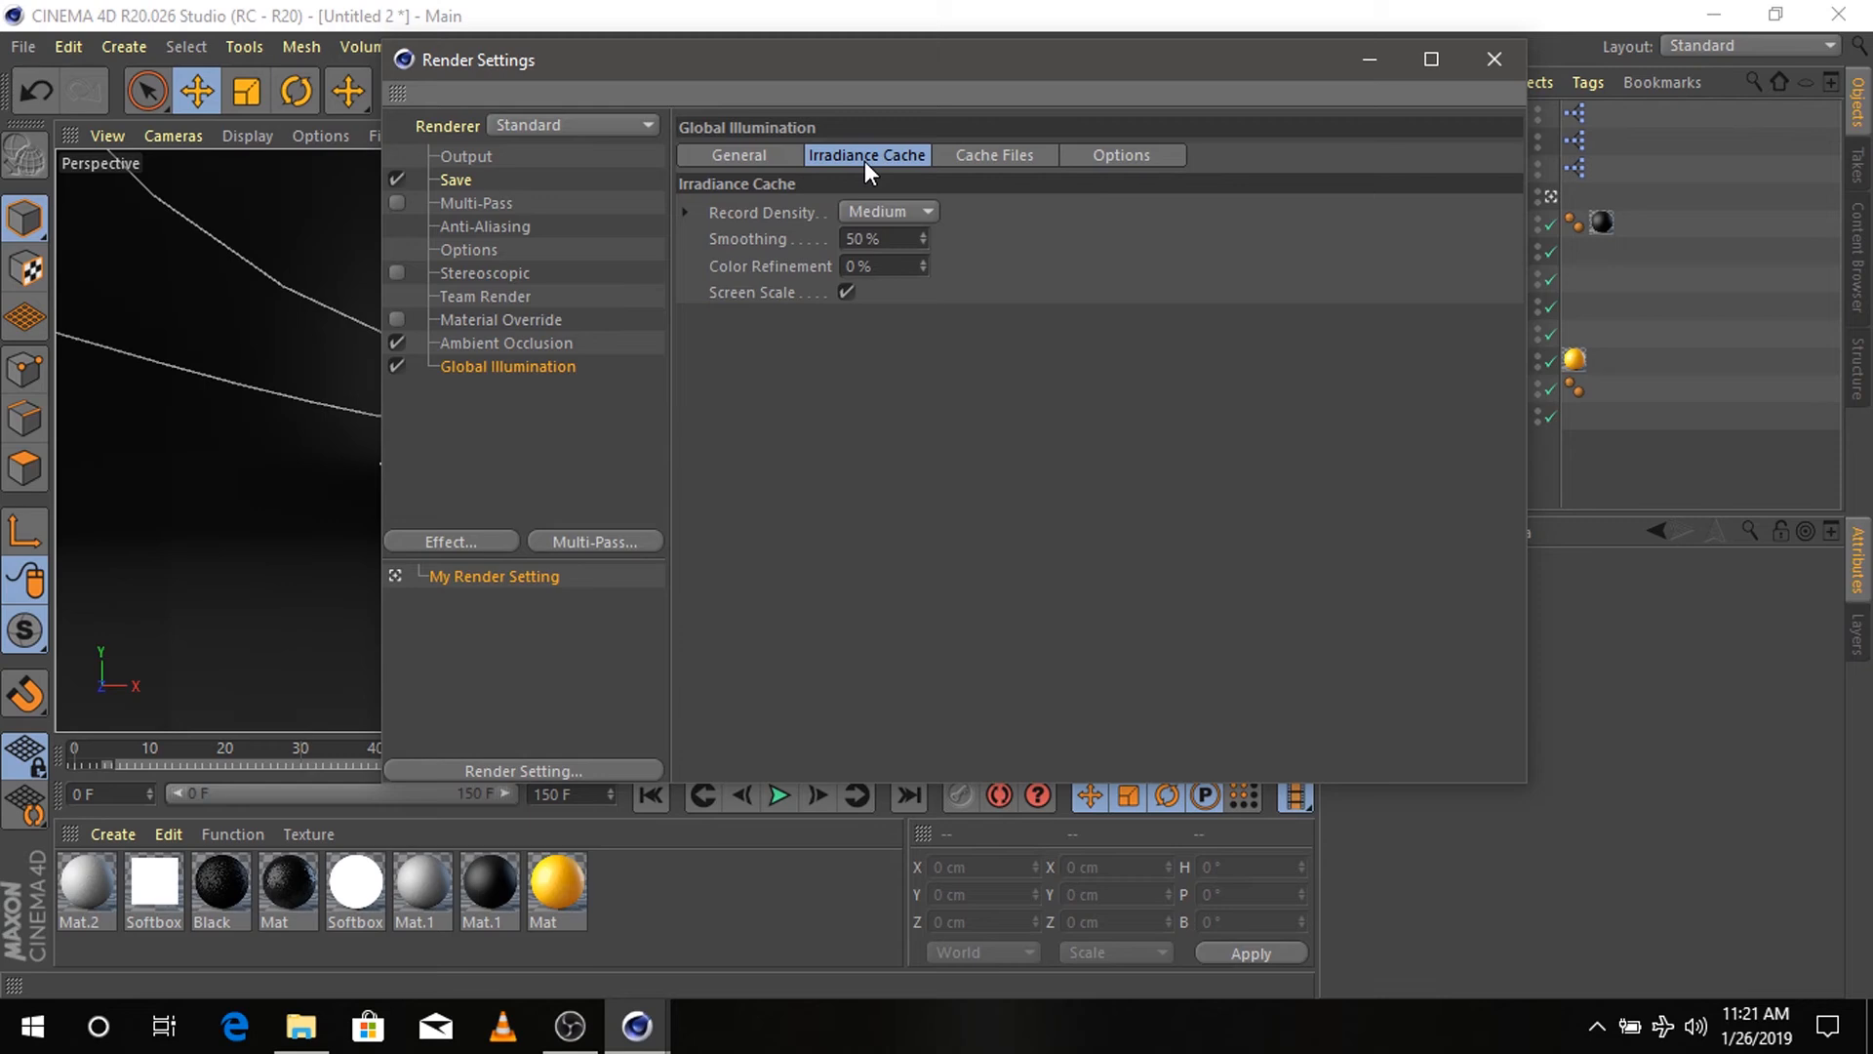
click(889, 213)
click(895, 291)
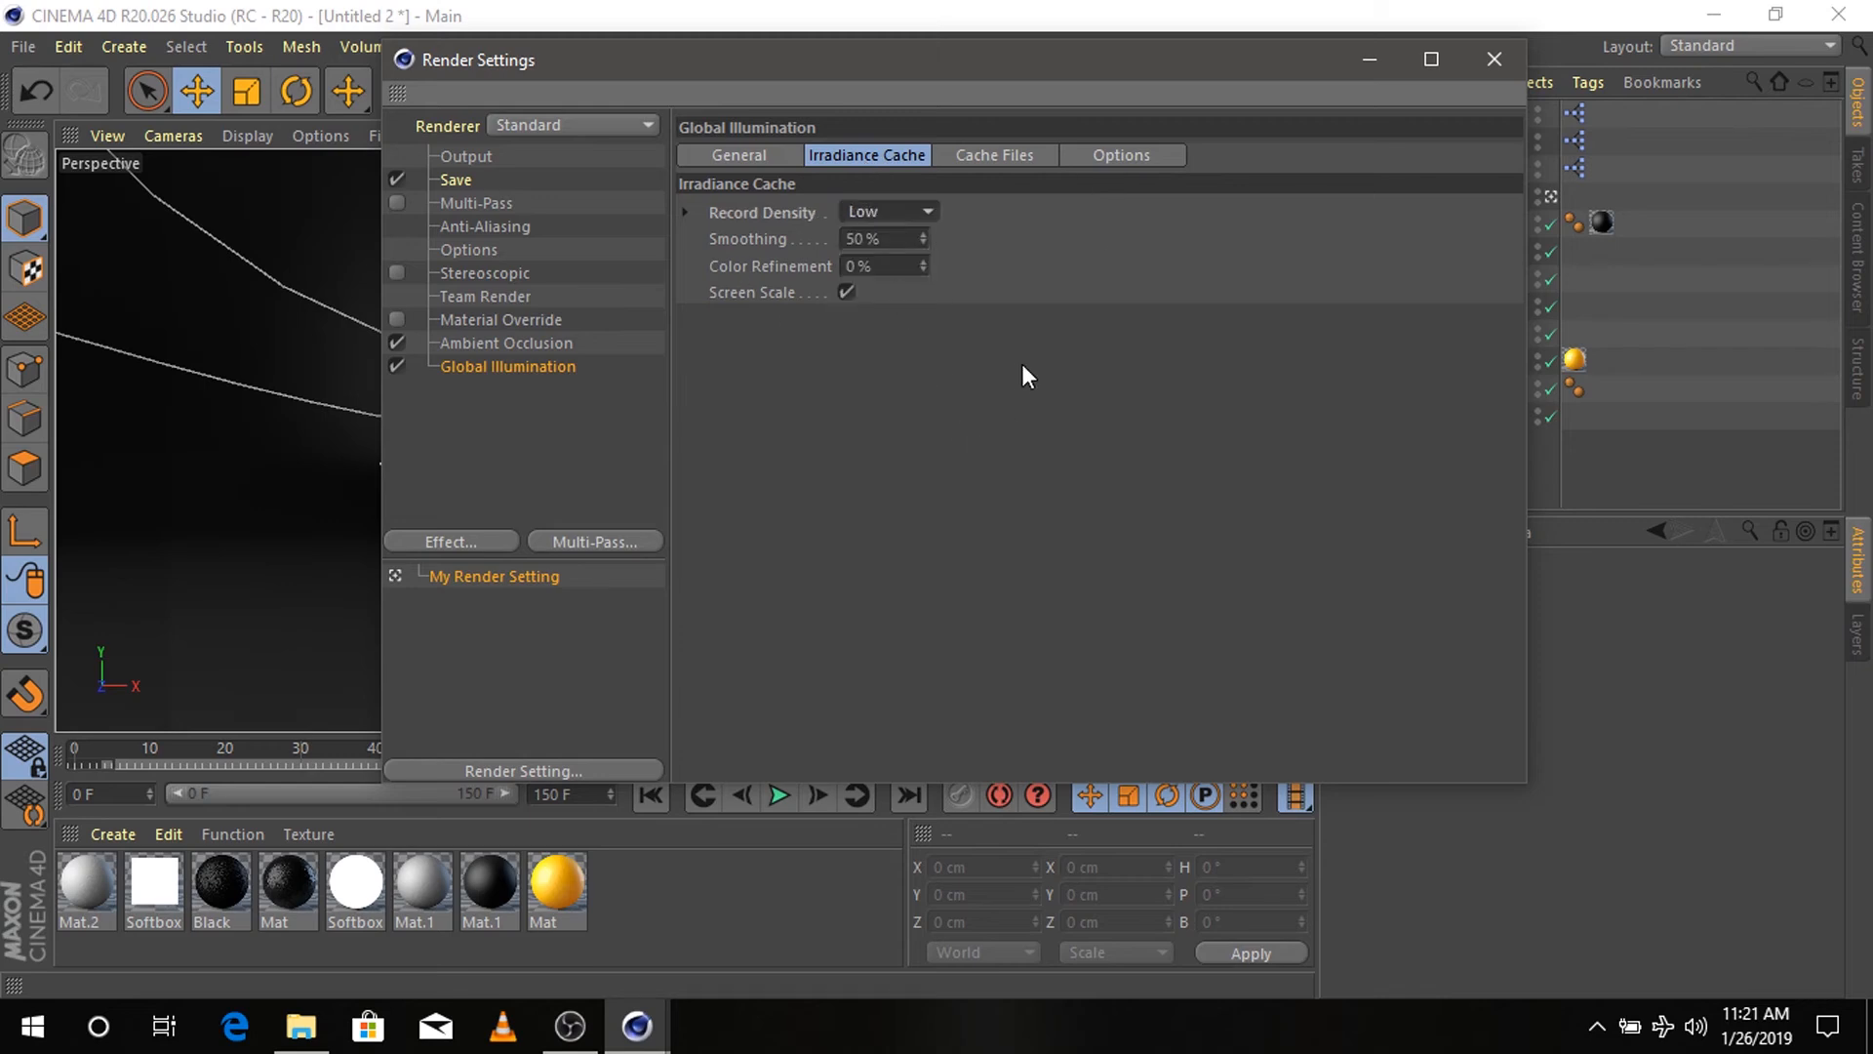
click(723, 152)
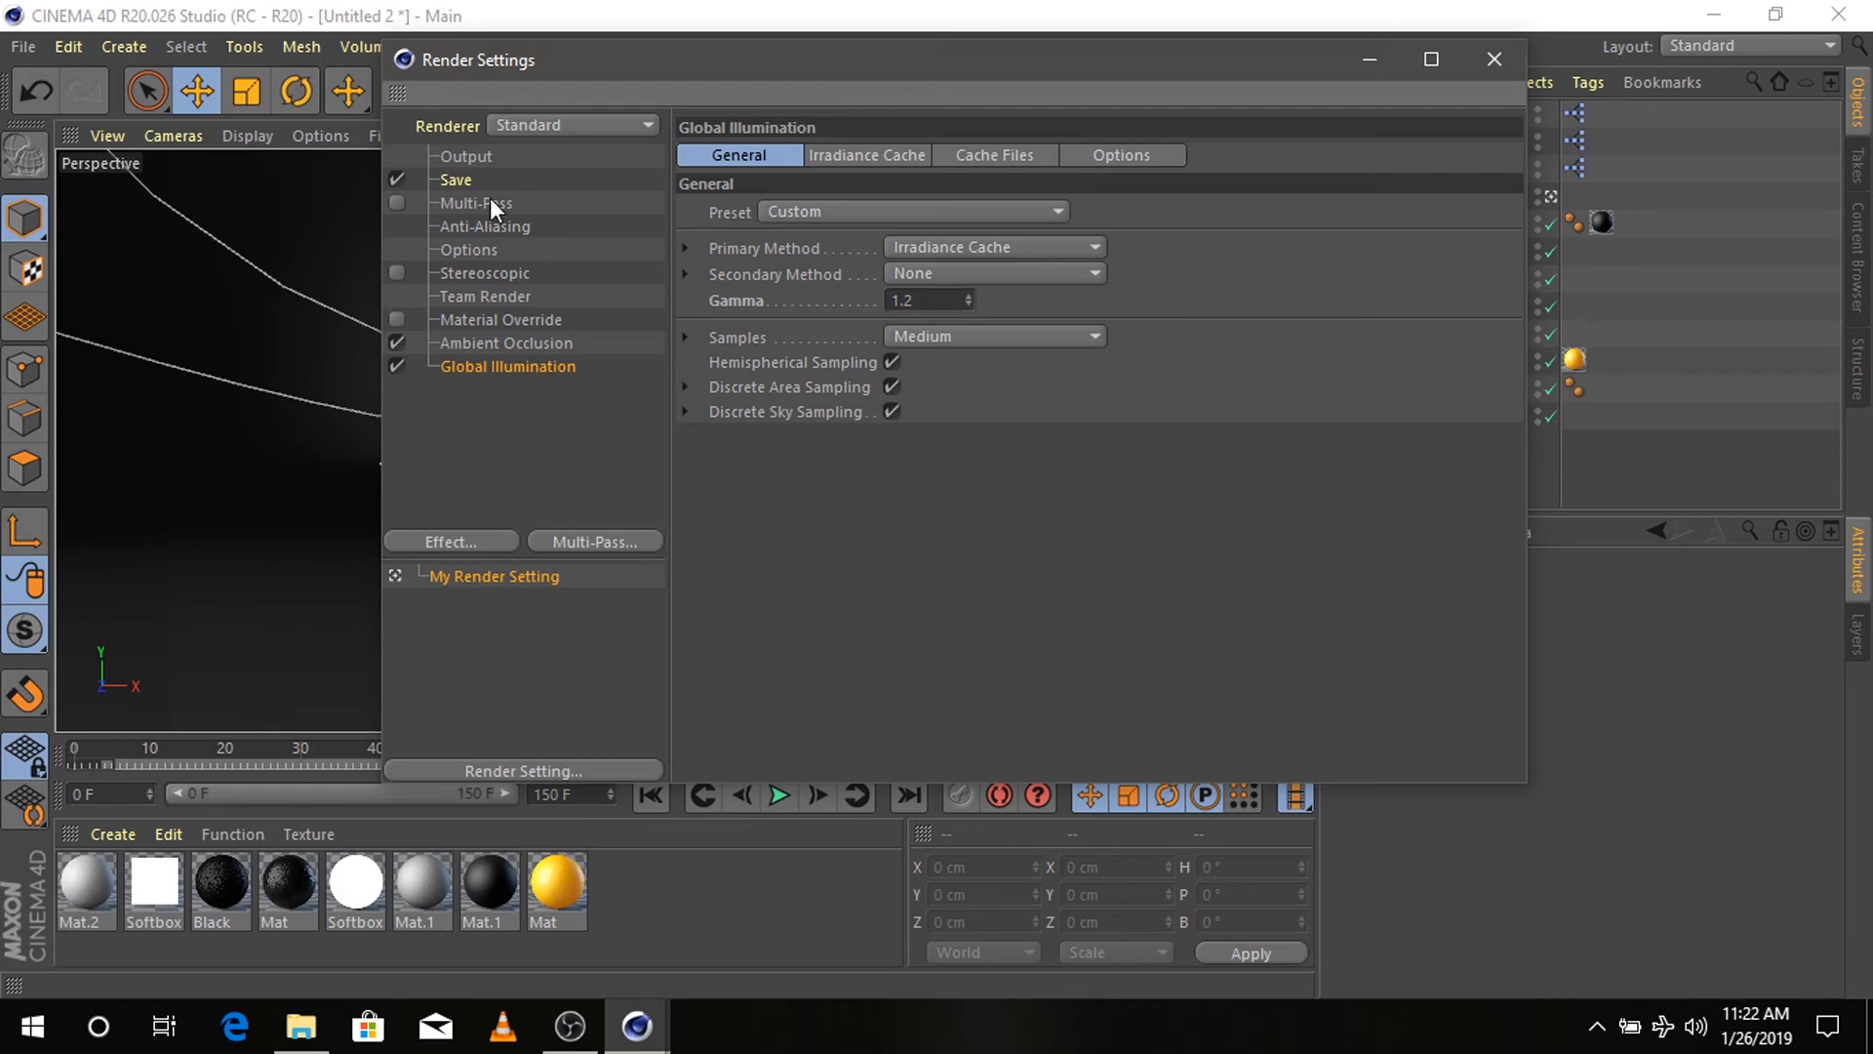
- Set the saved render image format to PNG with a depth of 16 Bit/Channel
click(471, 180)
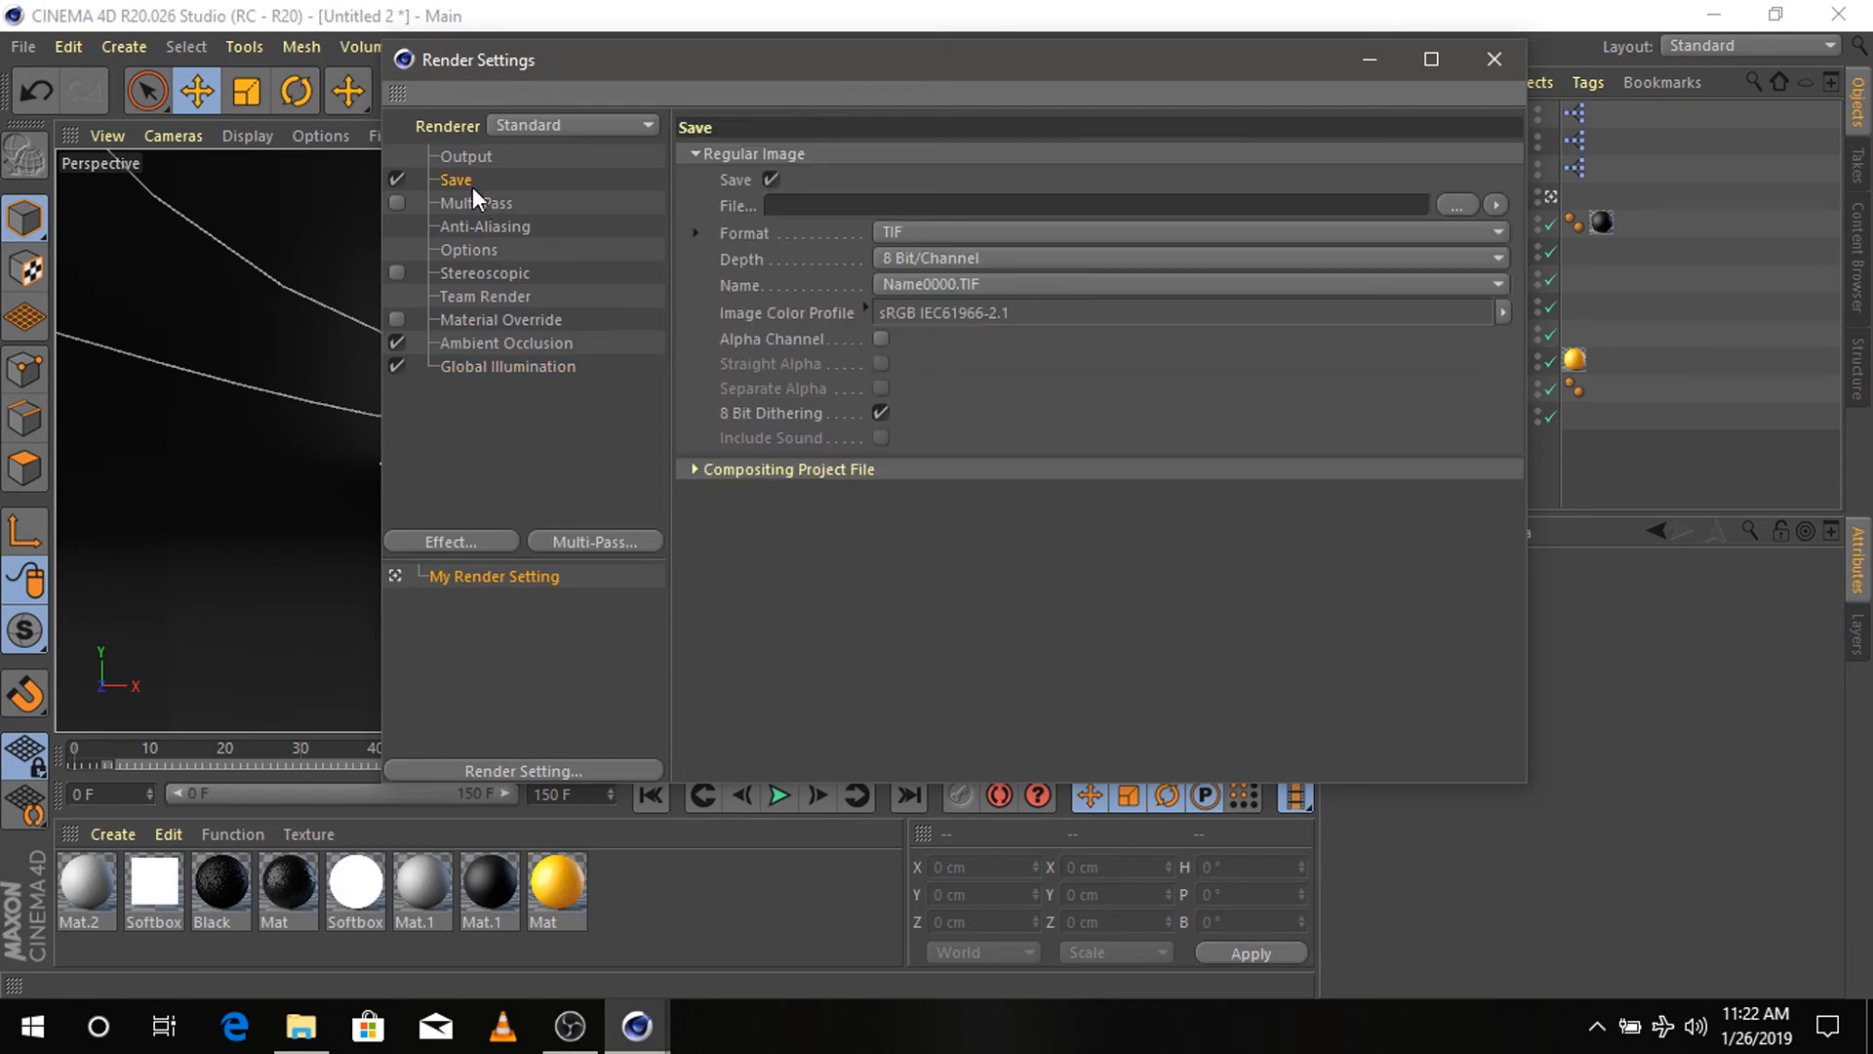
click(1001, 235)
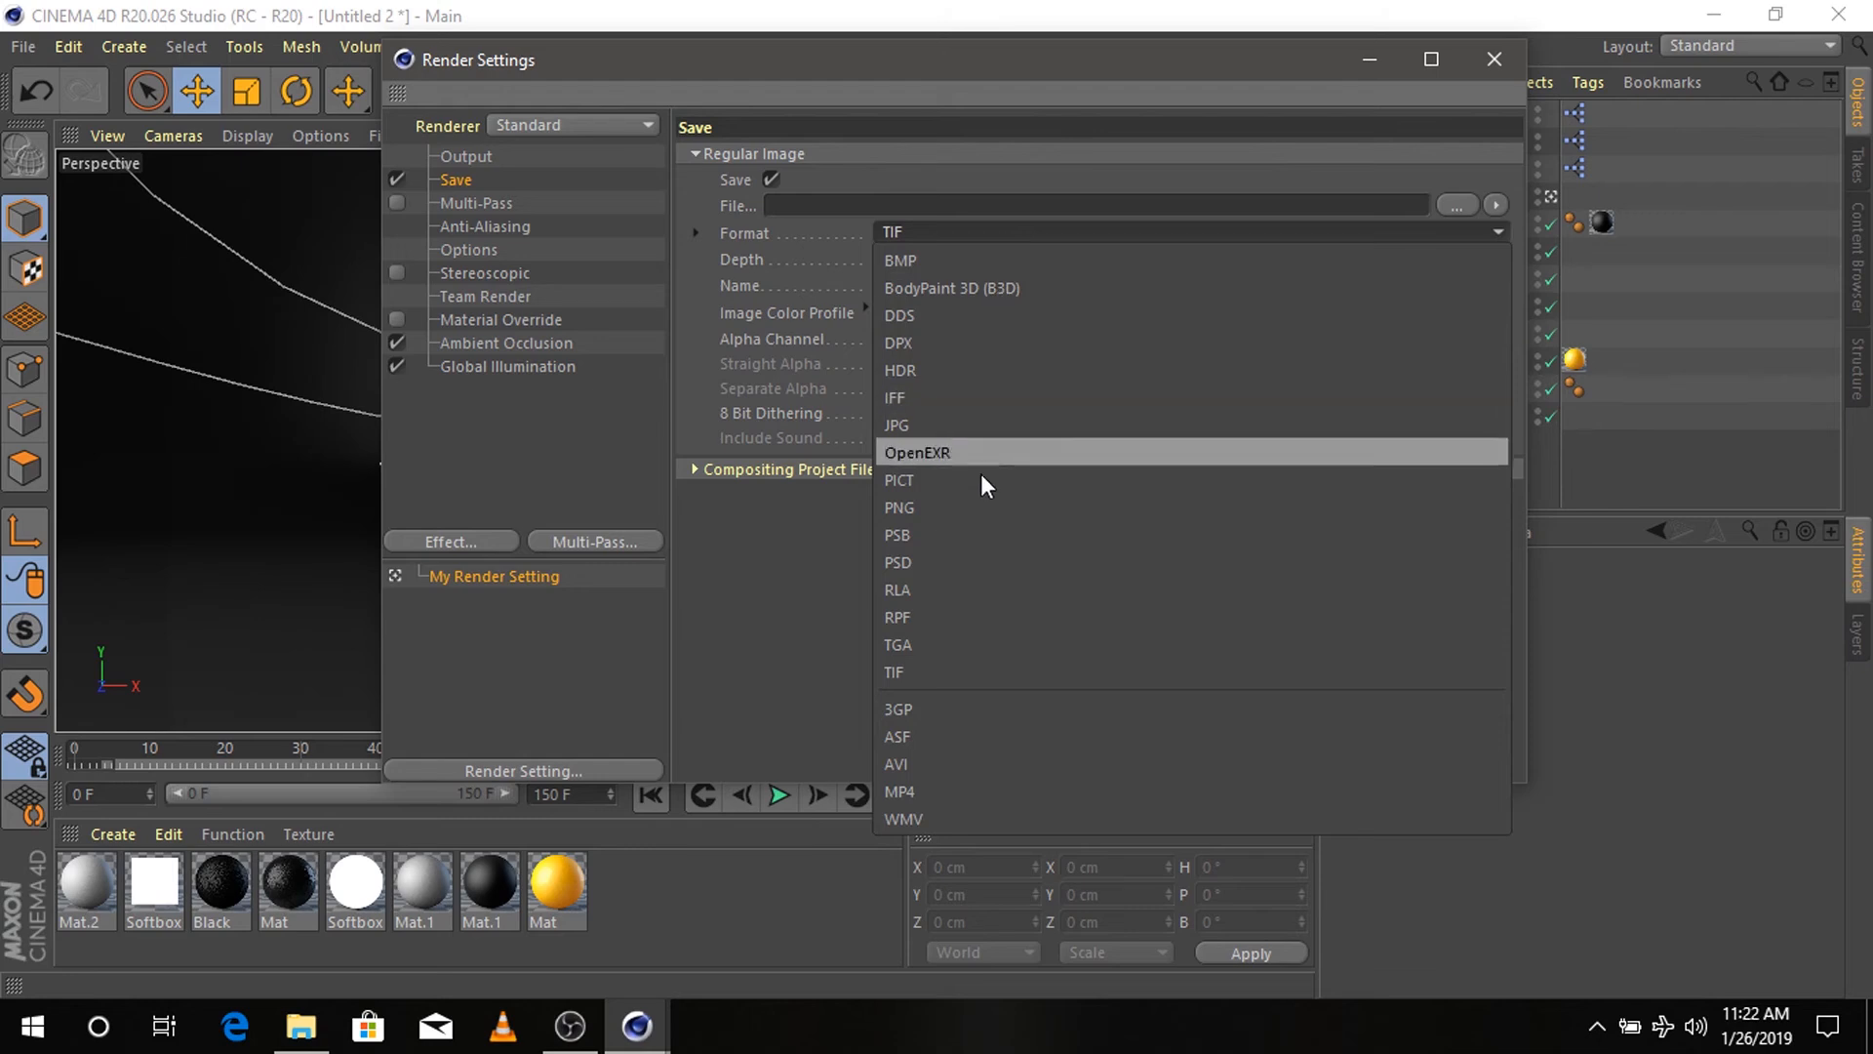
click(986, 515)
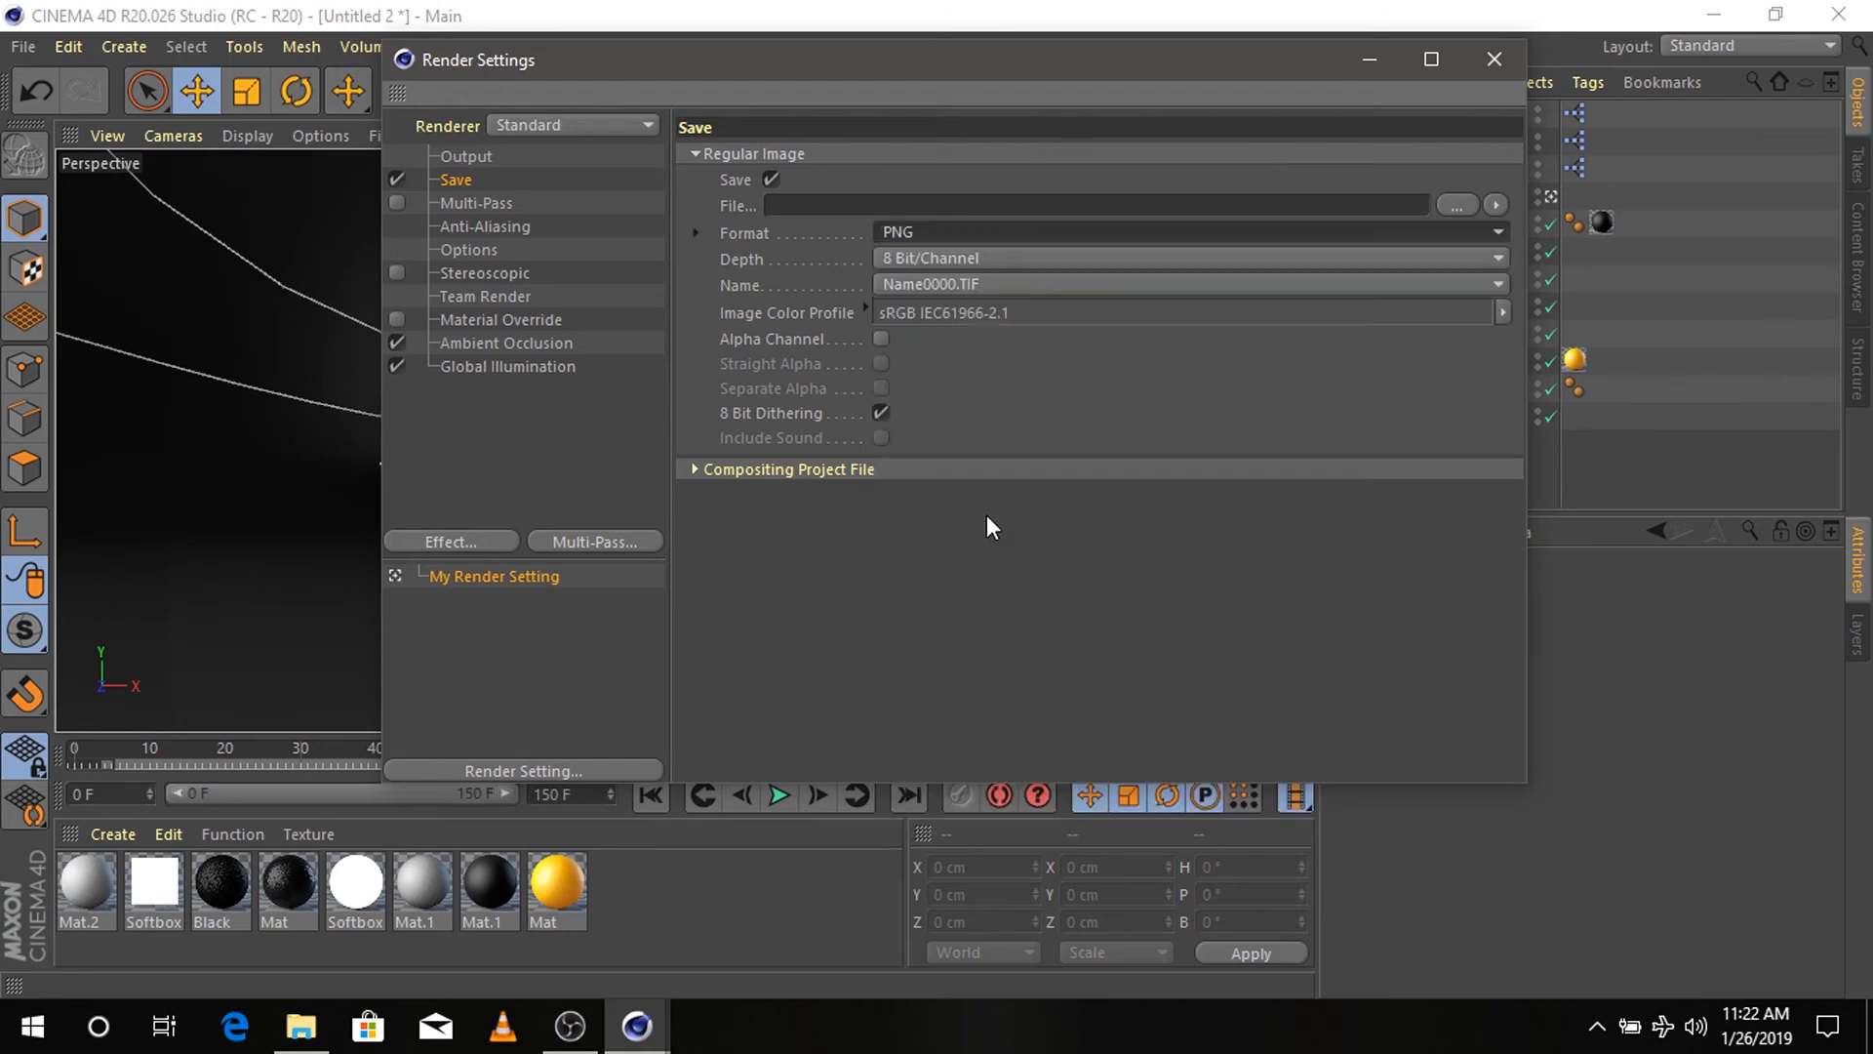
click(993, 263)
click(951, 314)
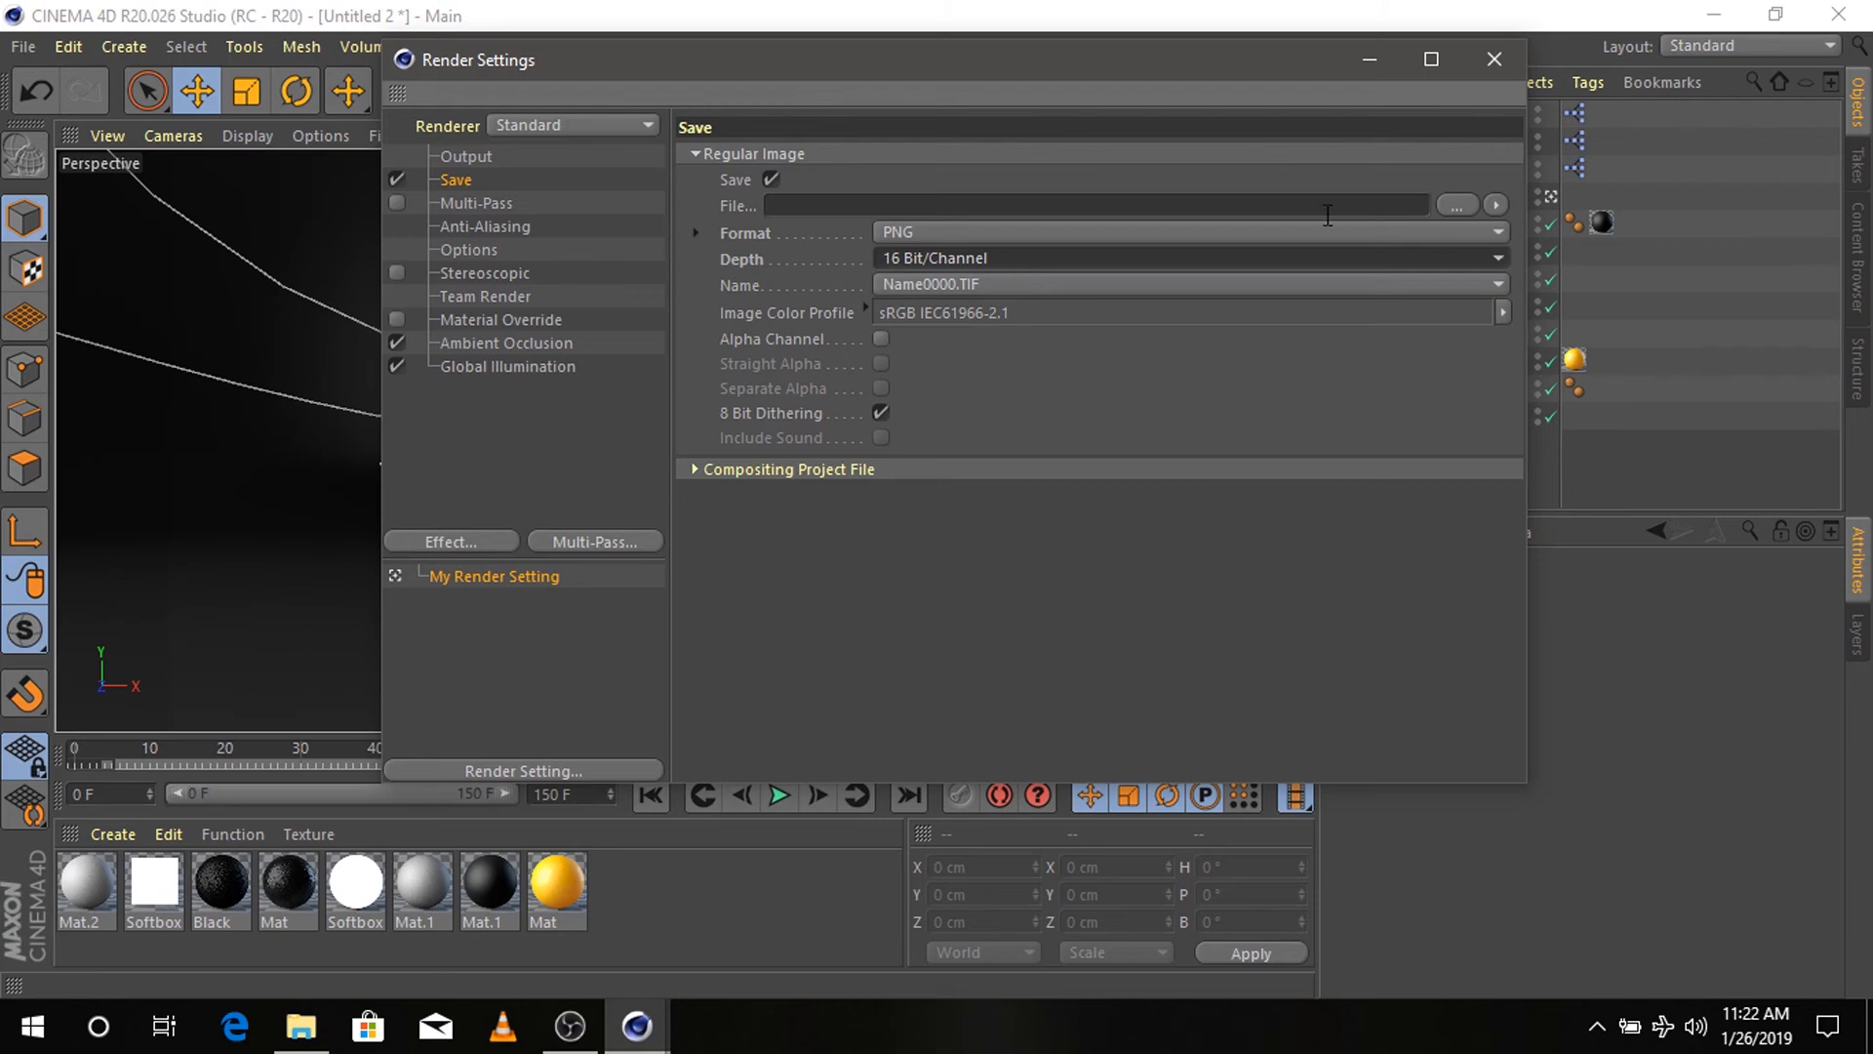
- Set the render save path to a file named output in a new output folder inside drive cinema 4D, and close the render settings
click(1456, 203)
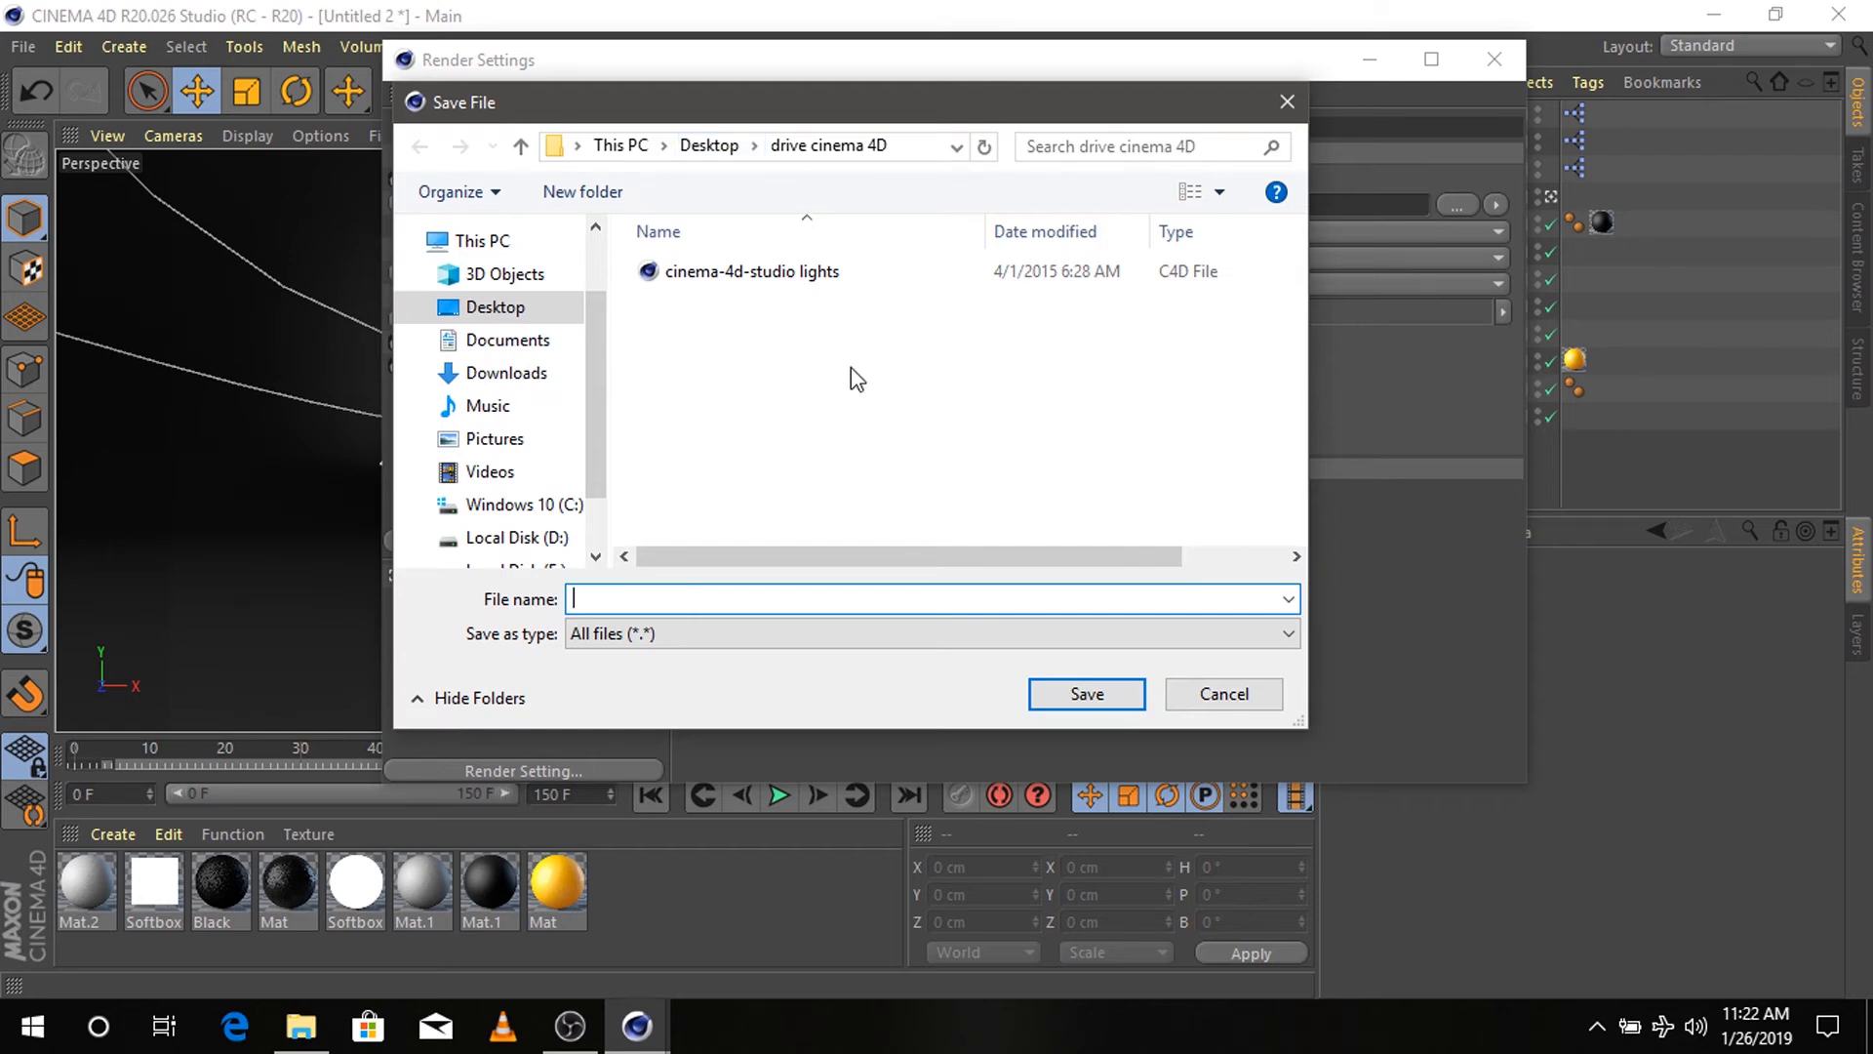
text(output)
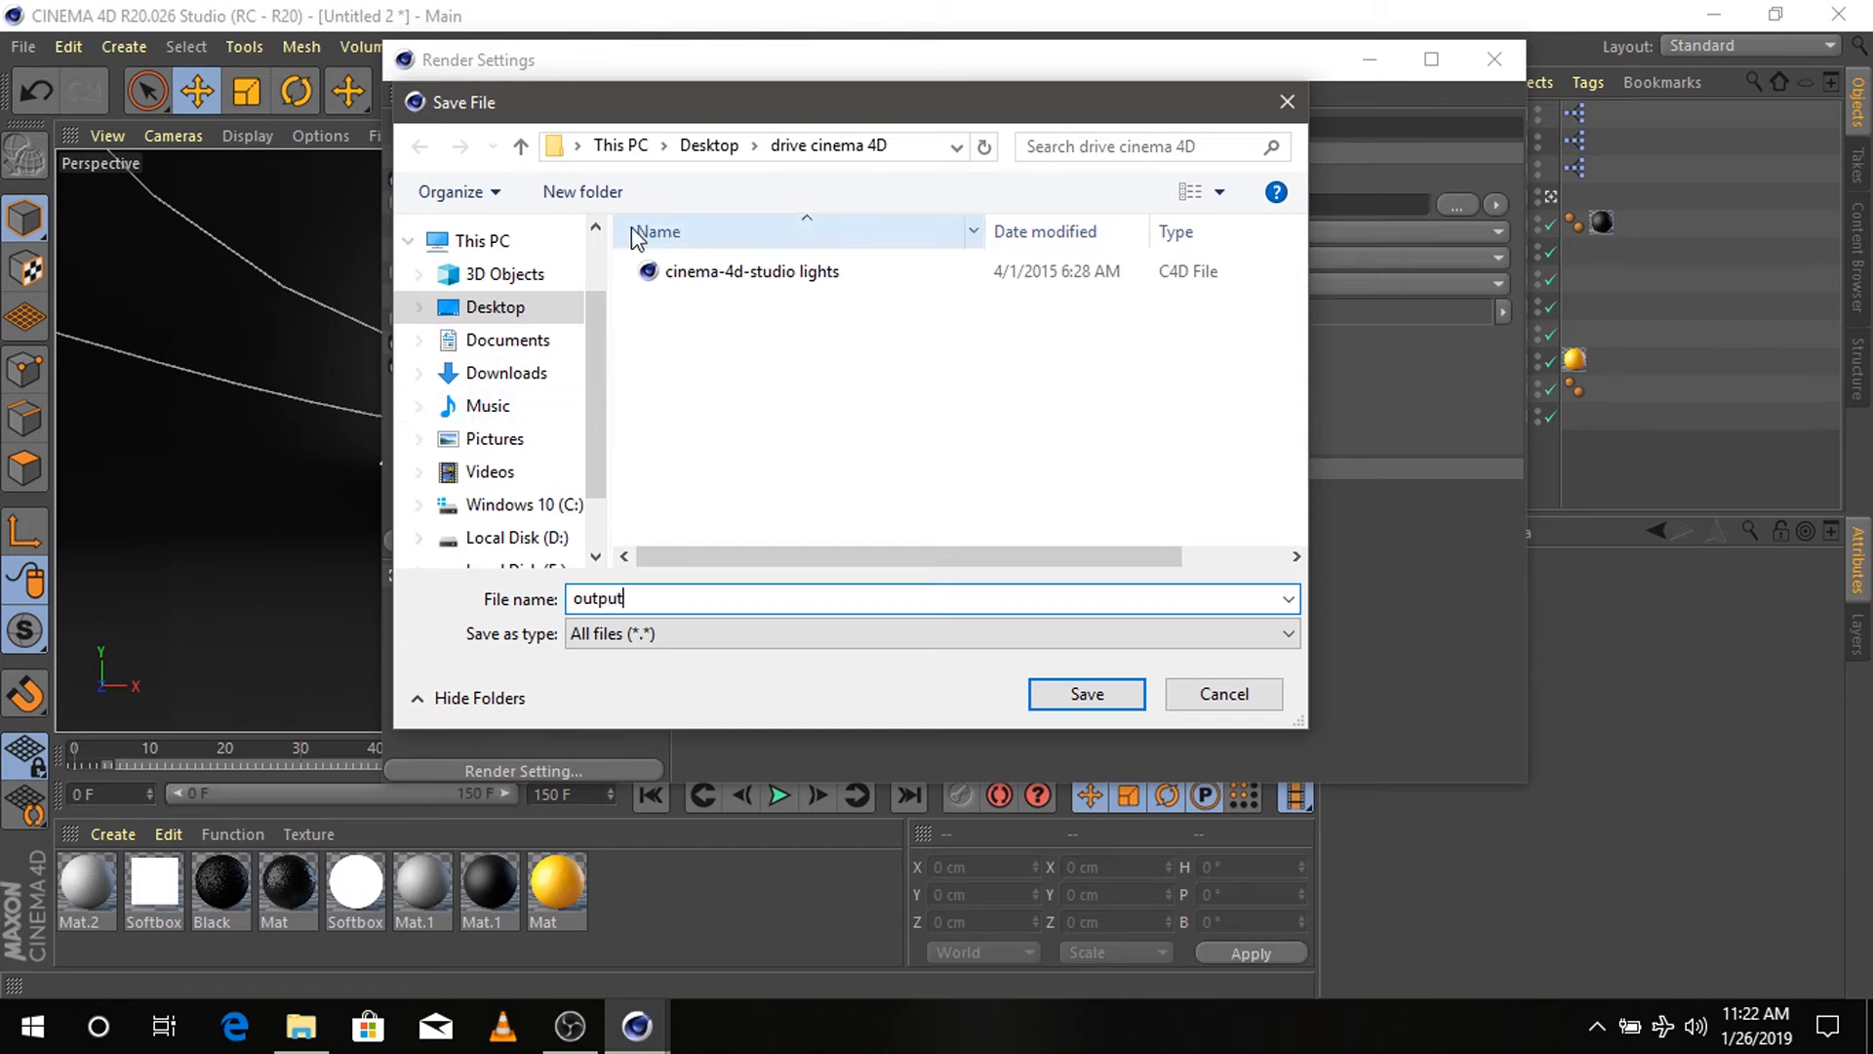
text(output)
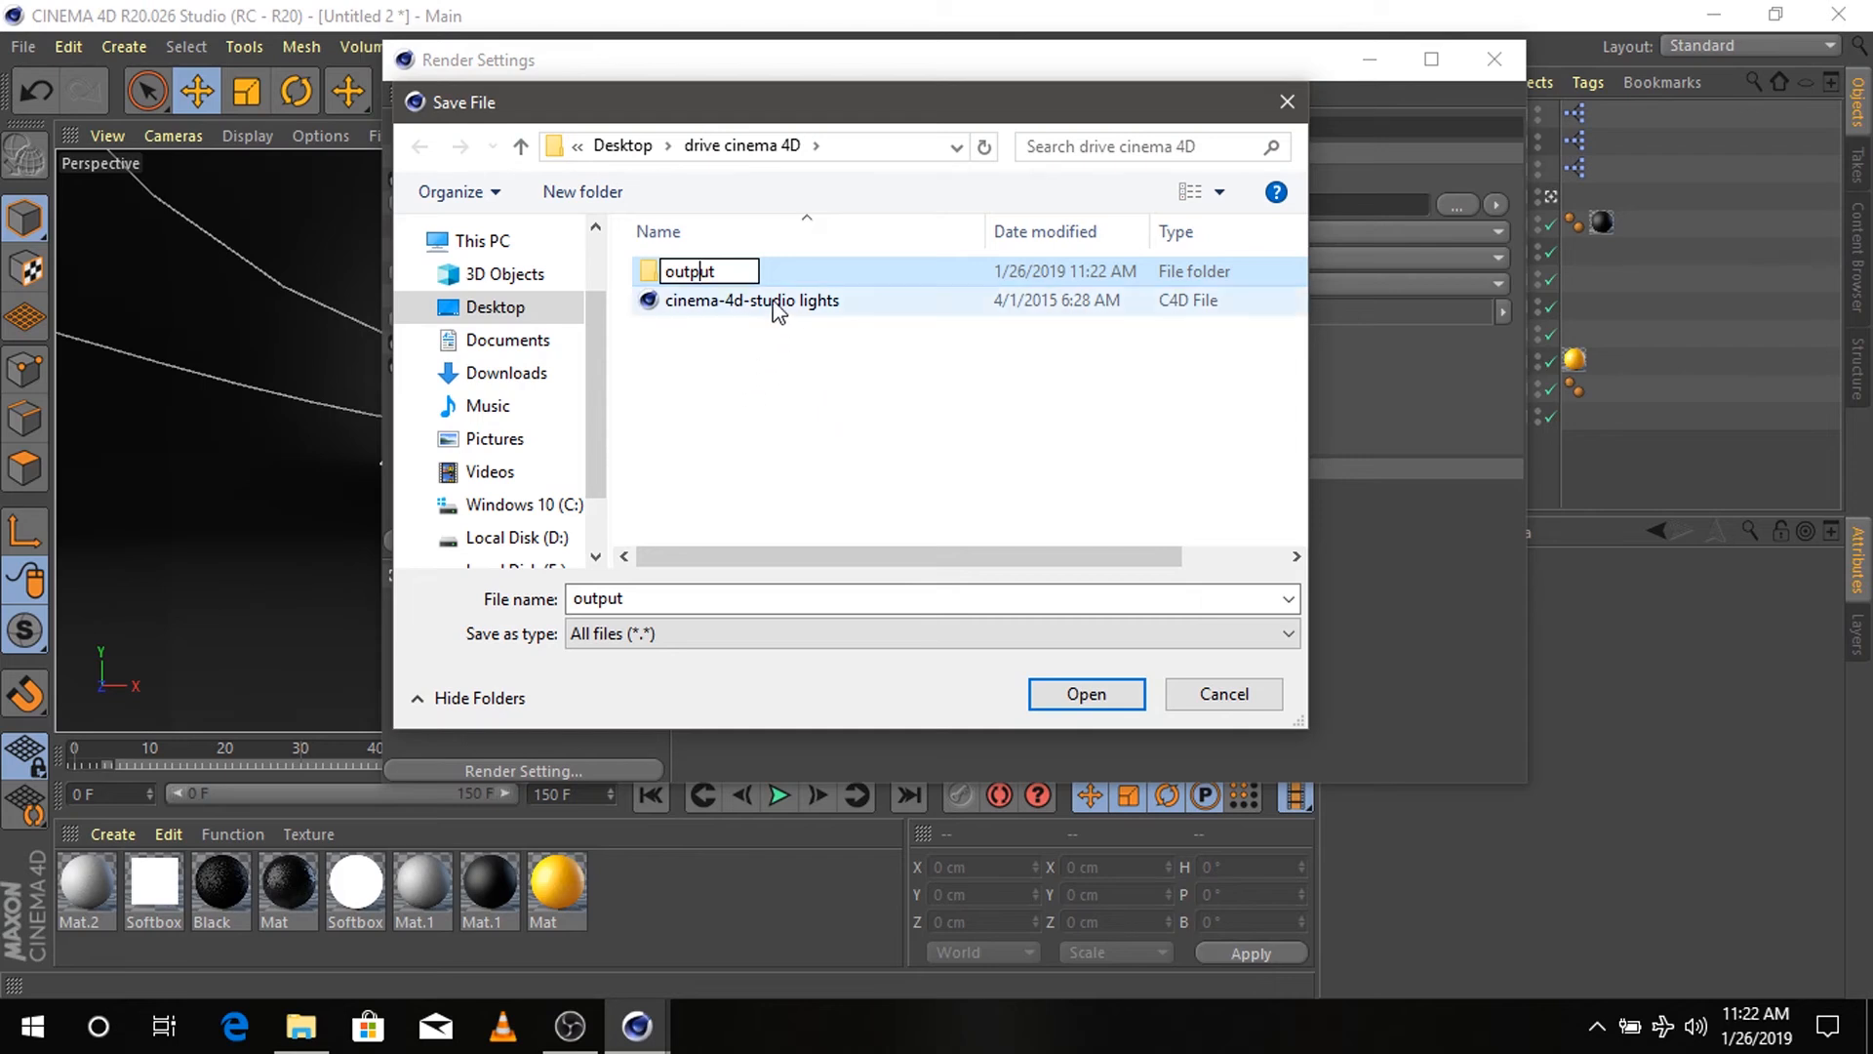
double_click(775, 273)
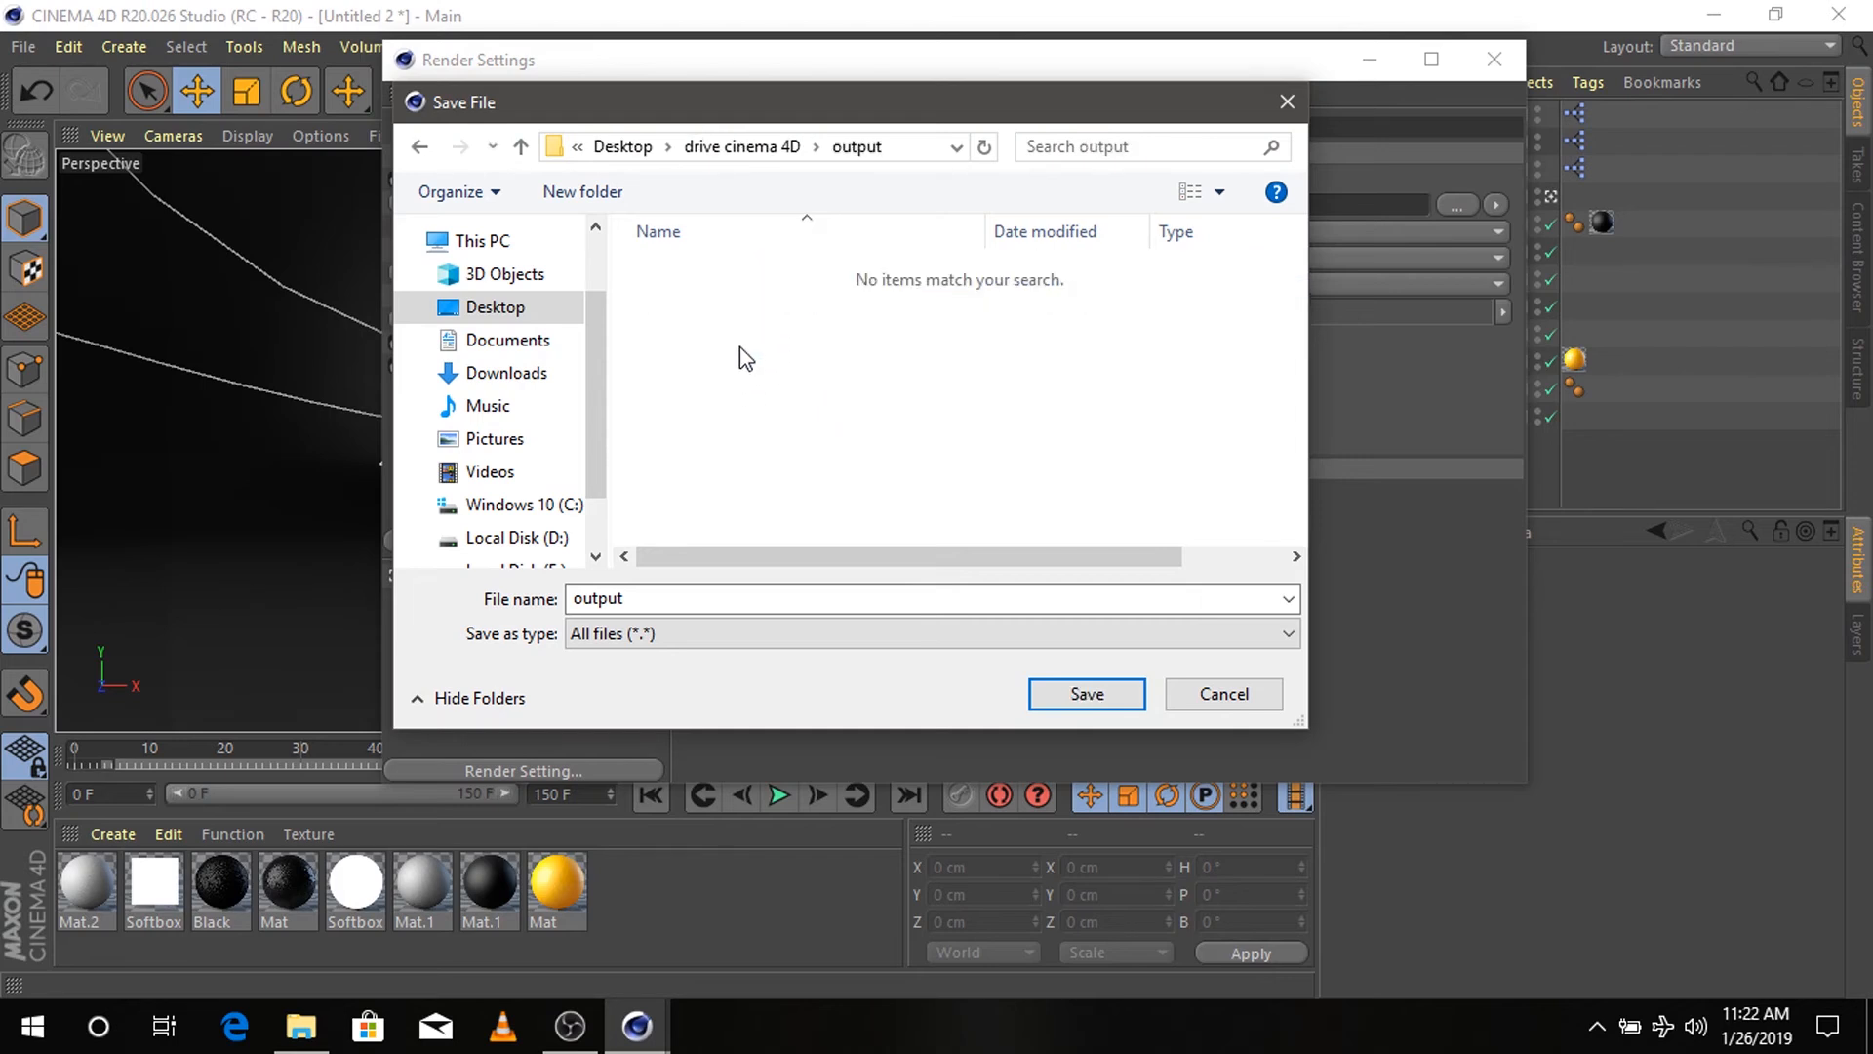
click(1052, 700)
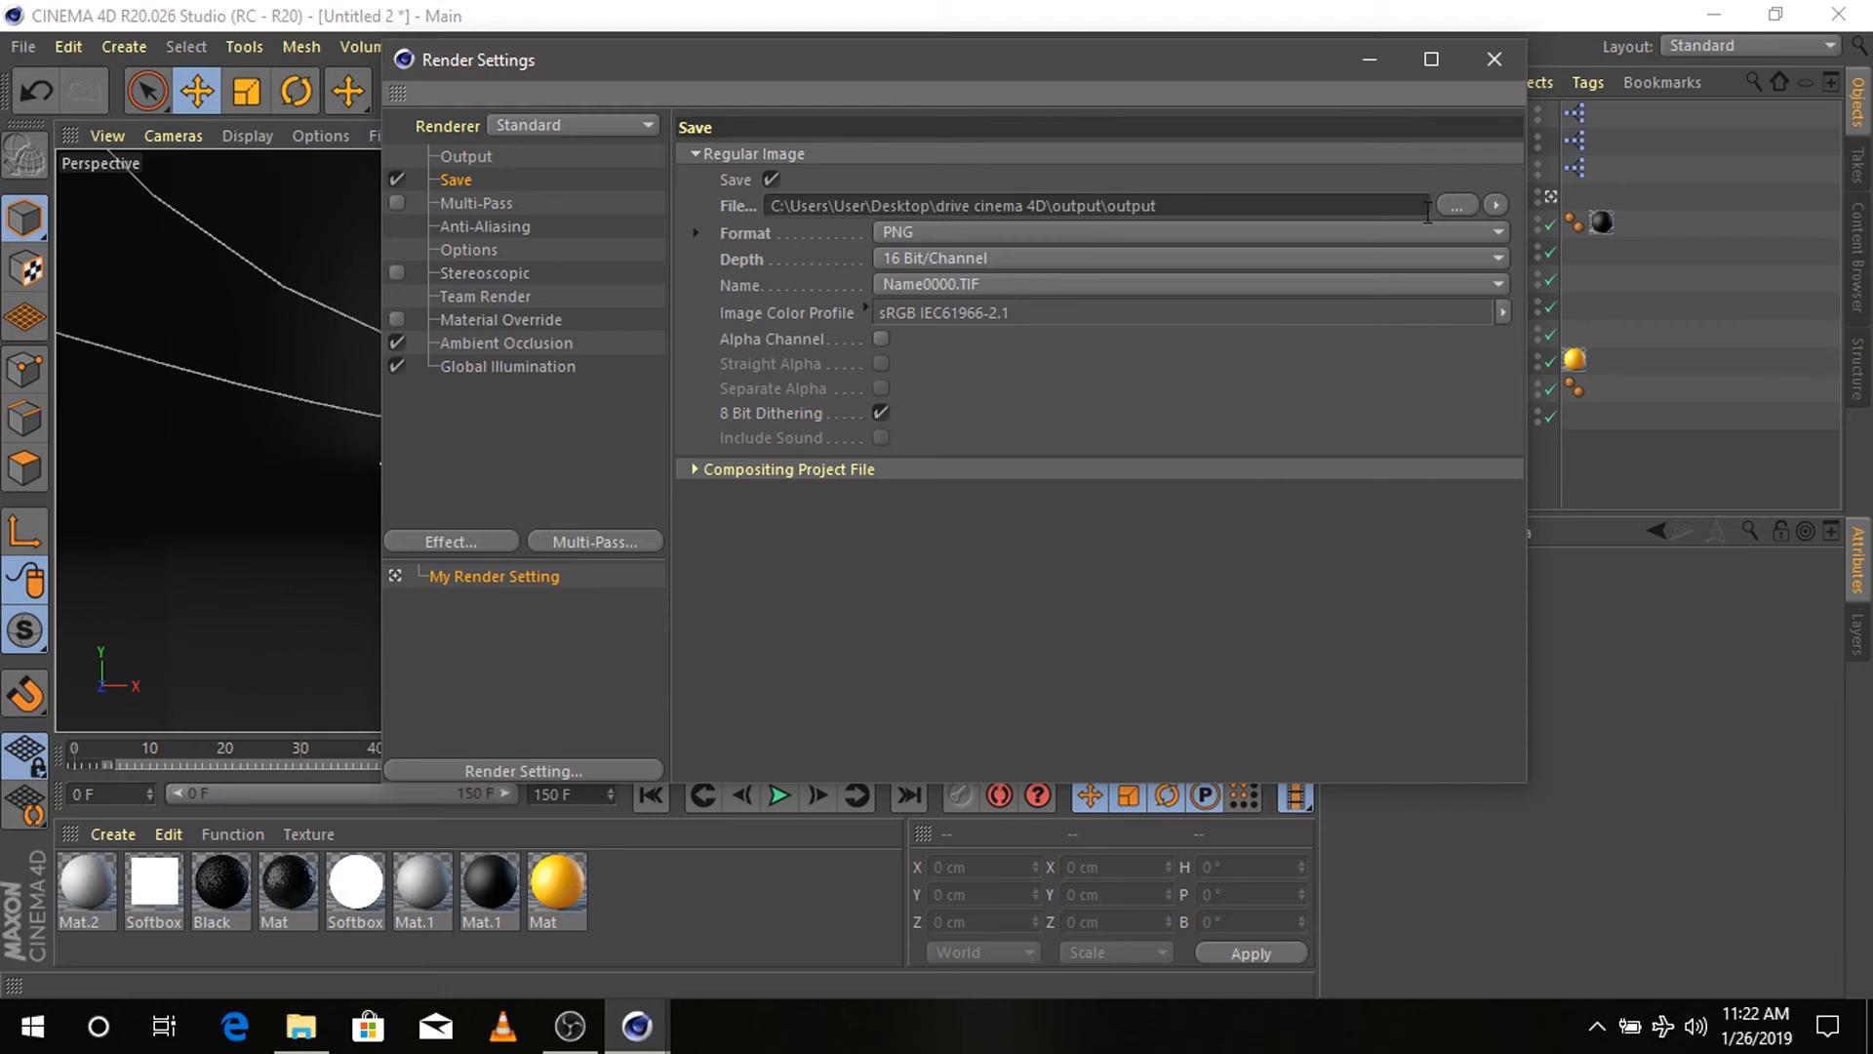
click(1493, 59)
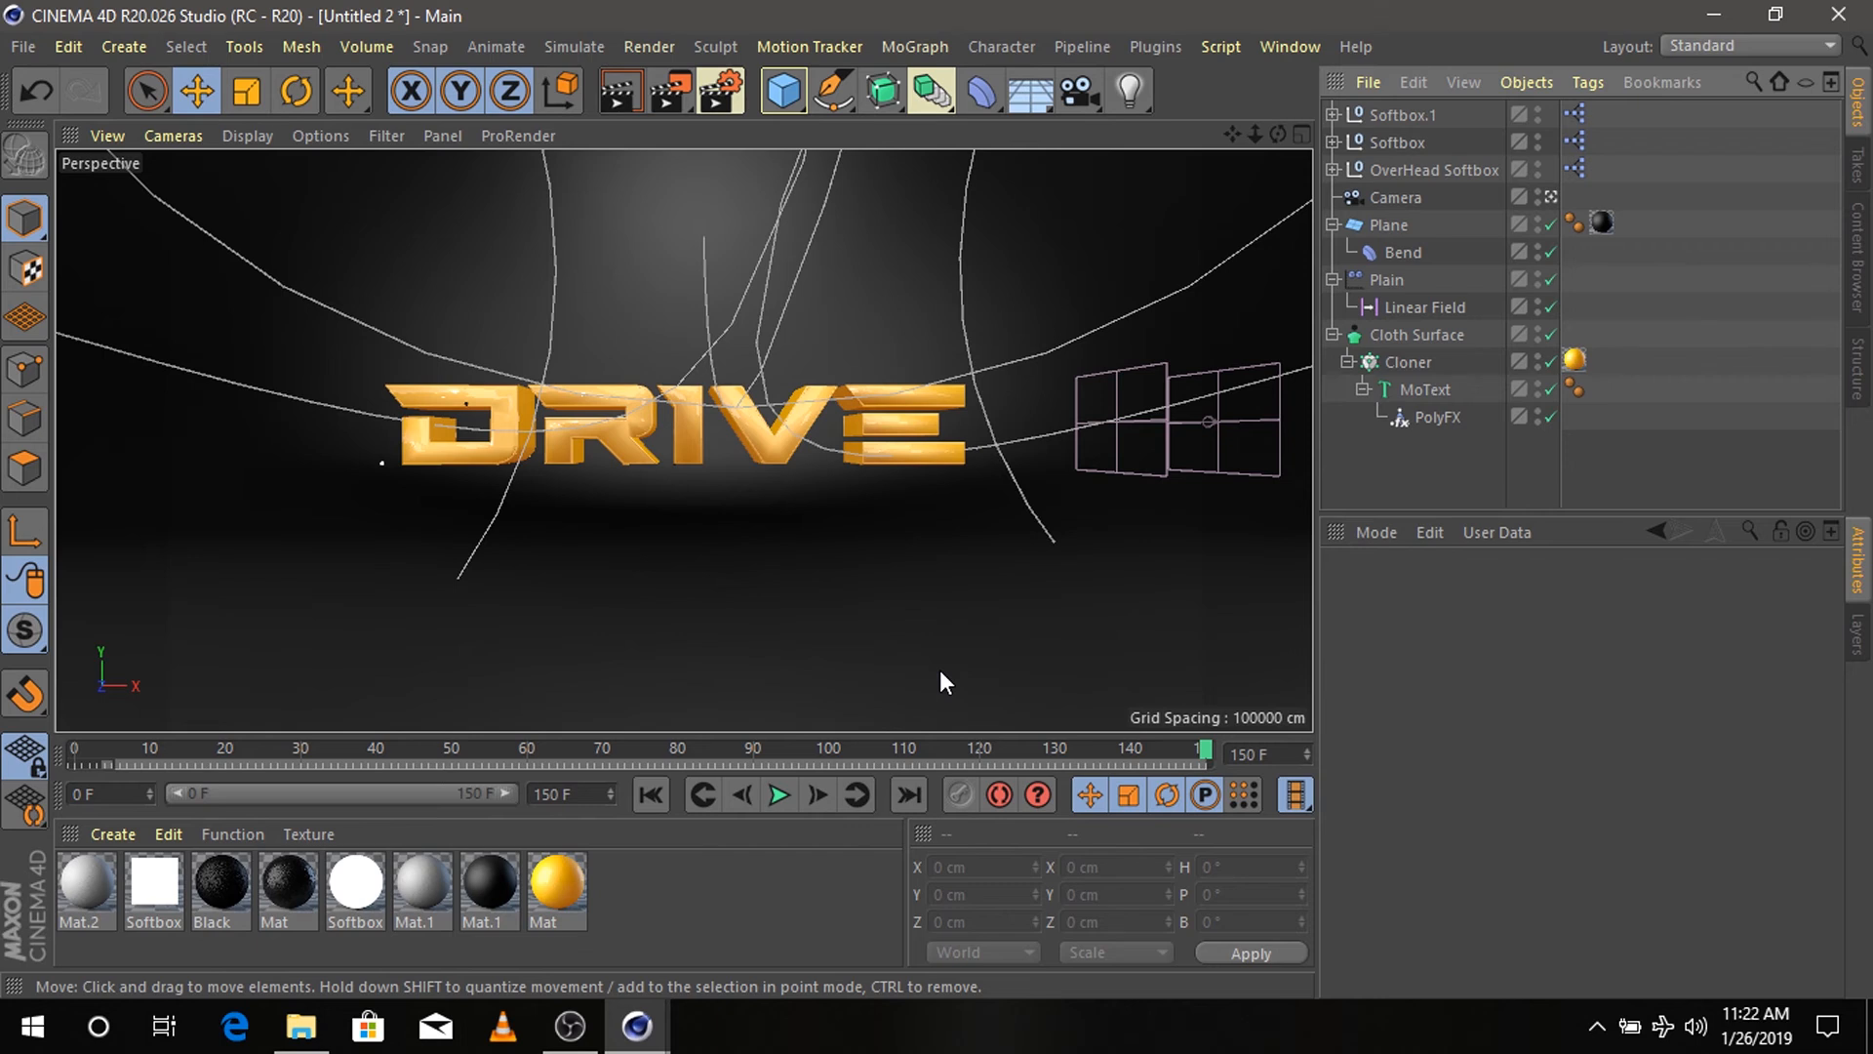
- Disable Ambient Occlusion in the render settings and render a preview of the camera view, accepting the missing texture
click(734, 83)
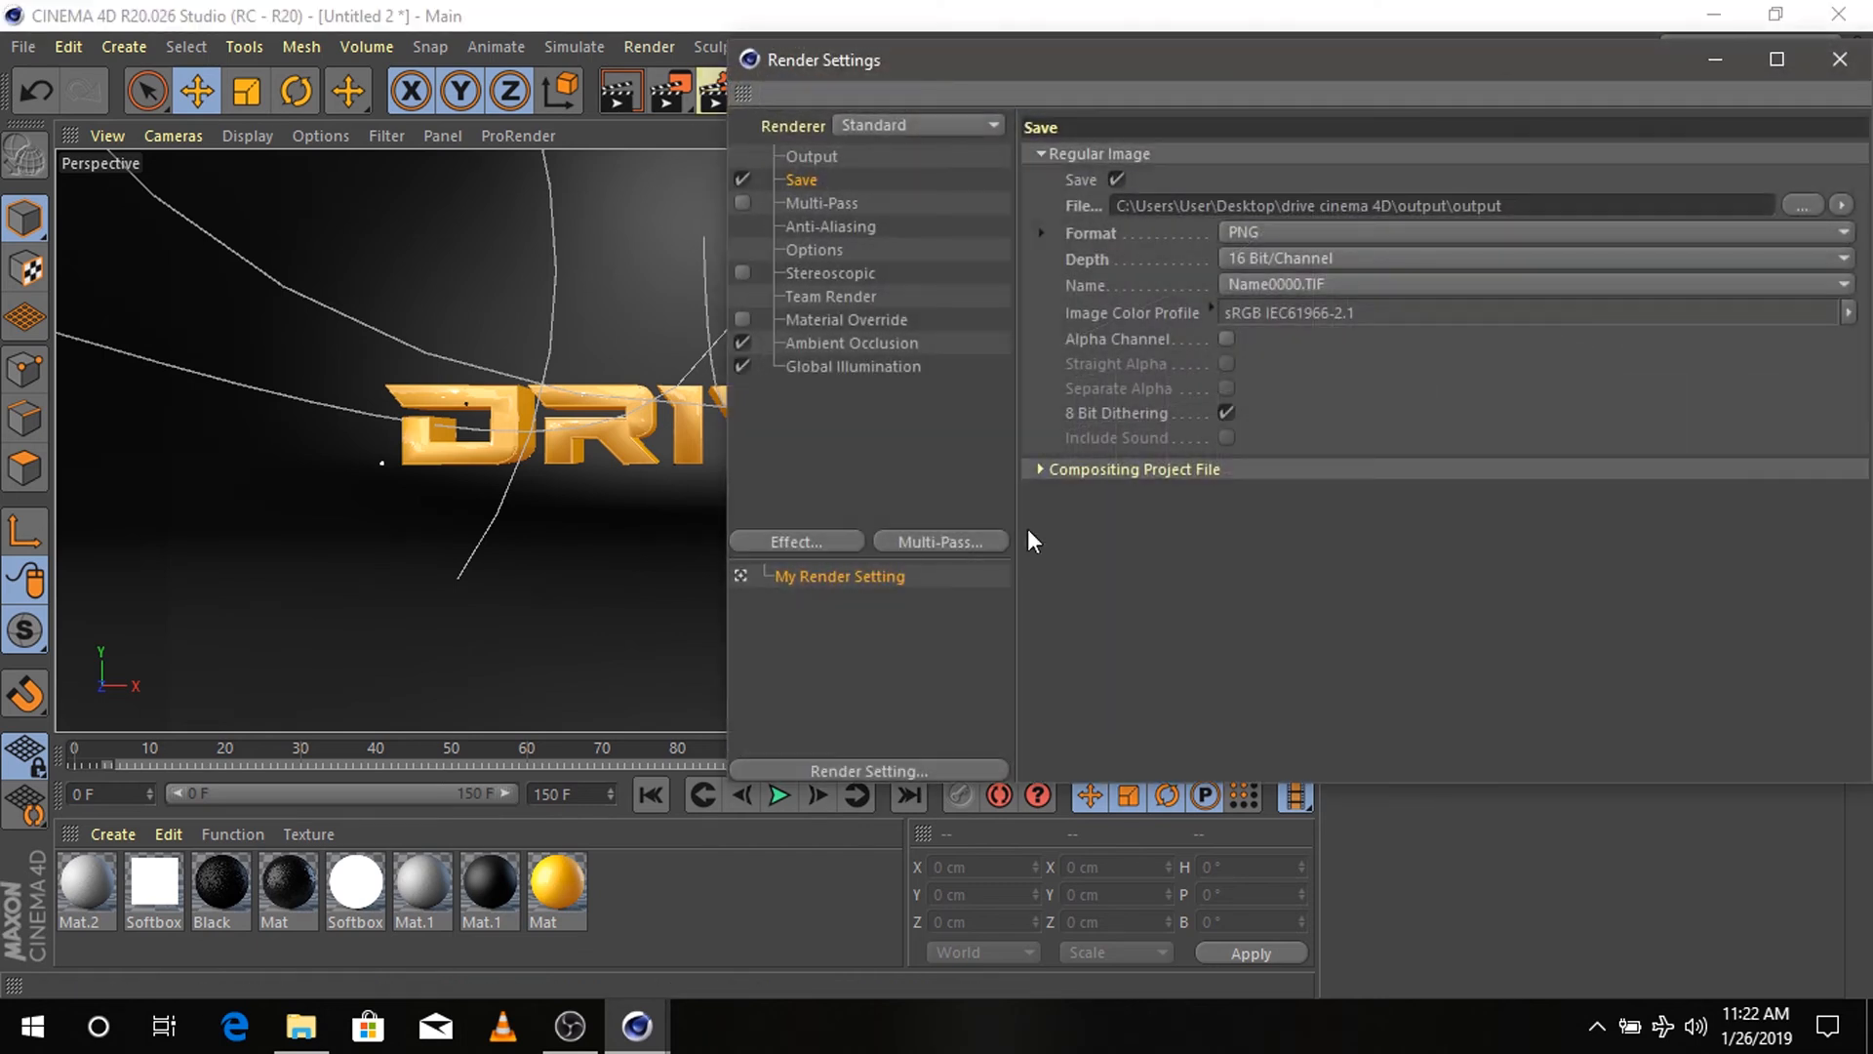
click(884, 342)
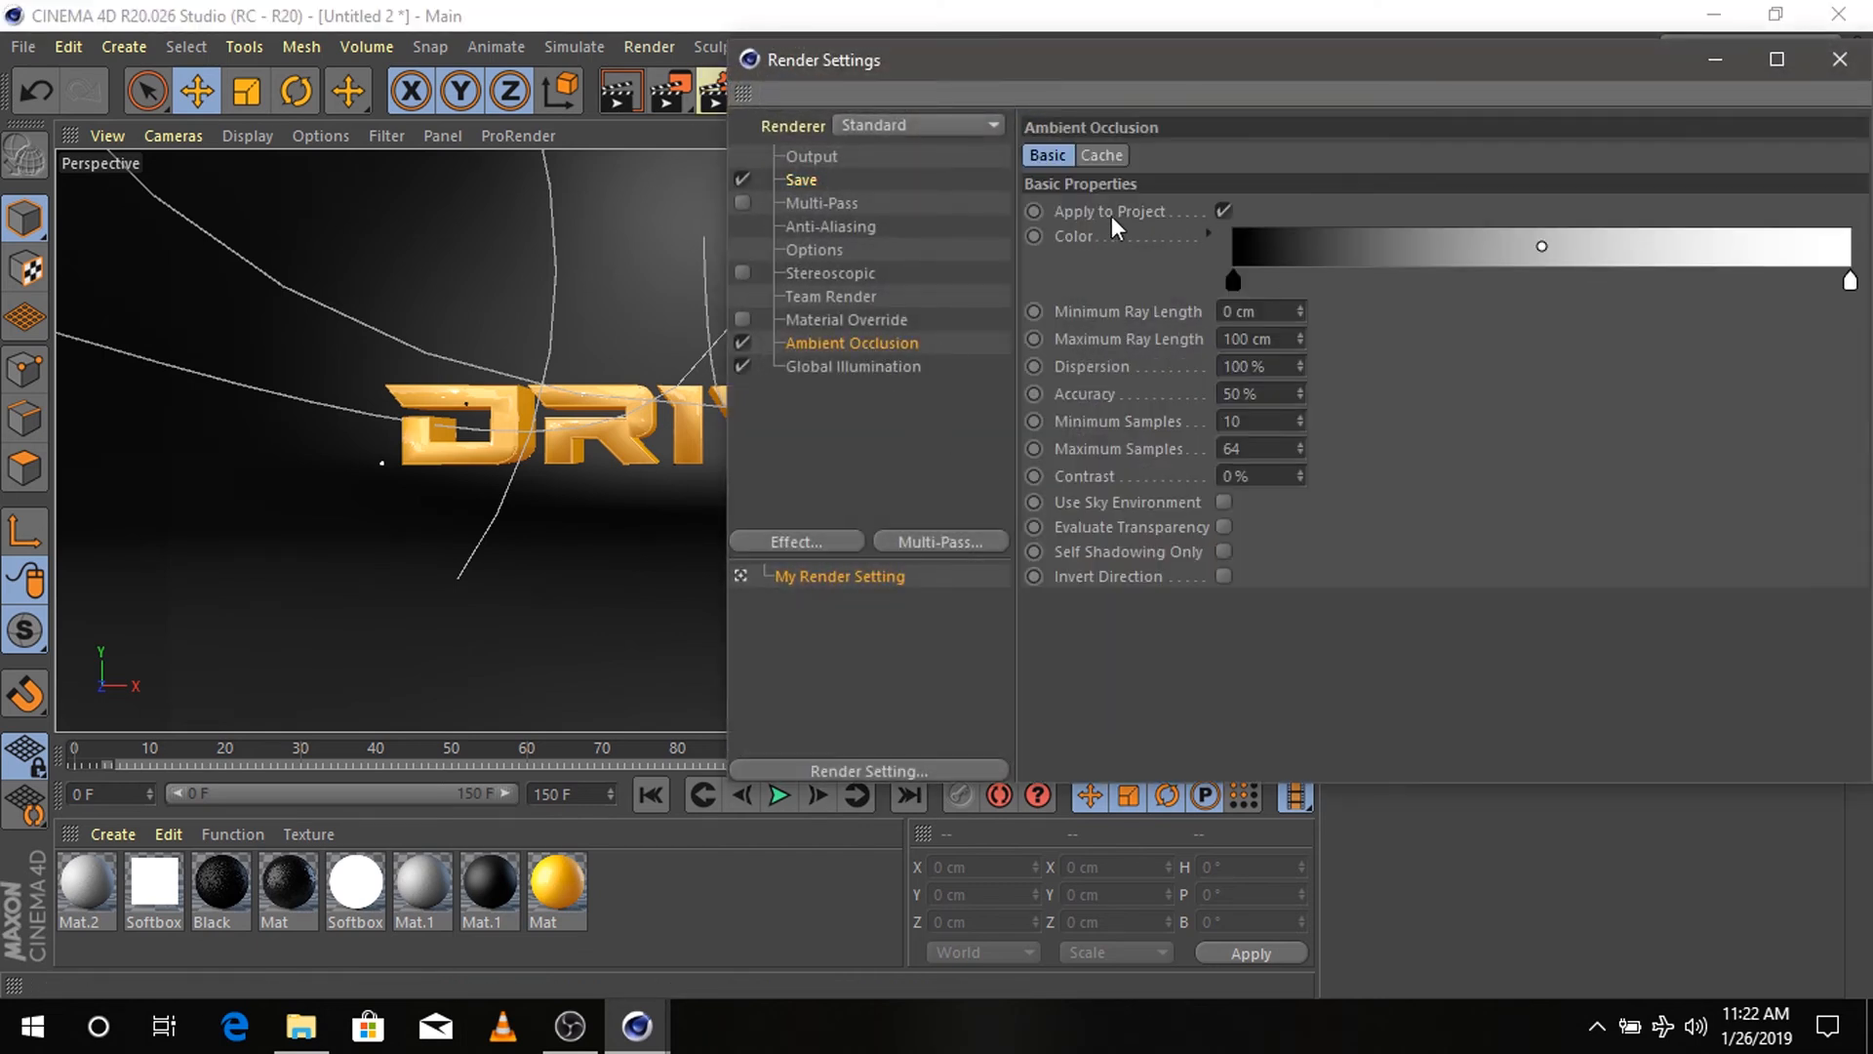
click(743, 342)
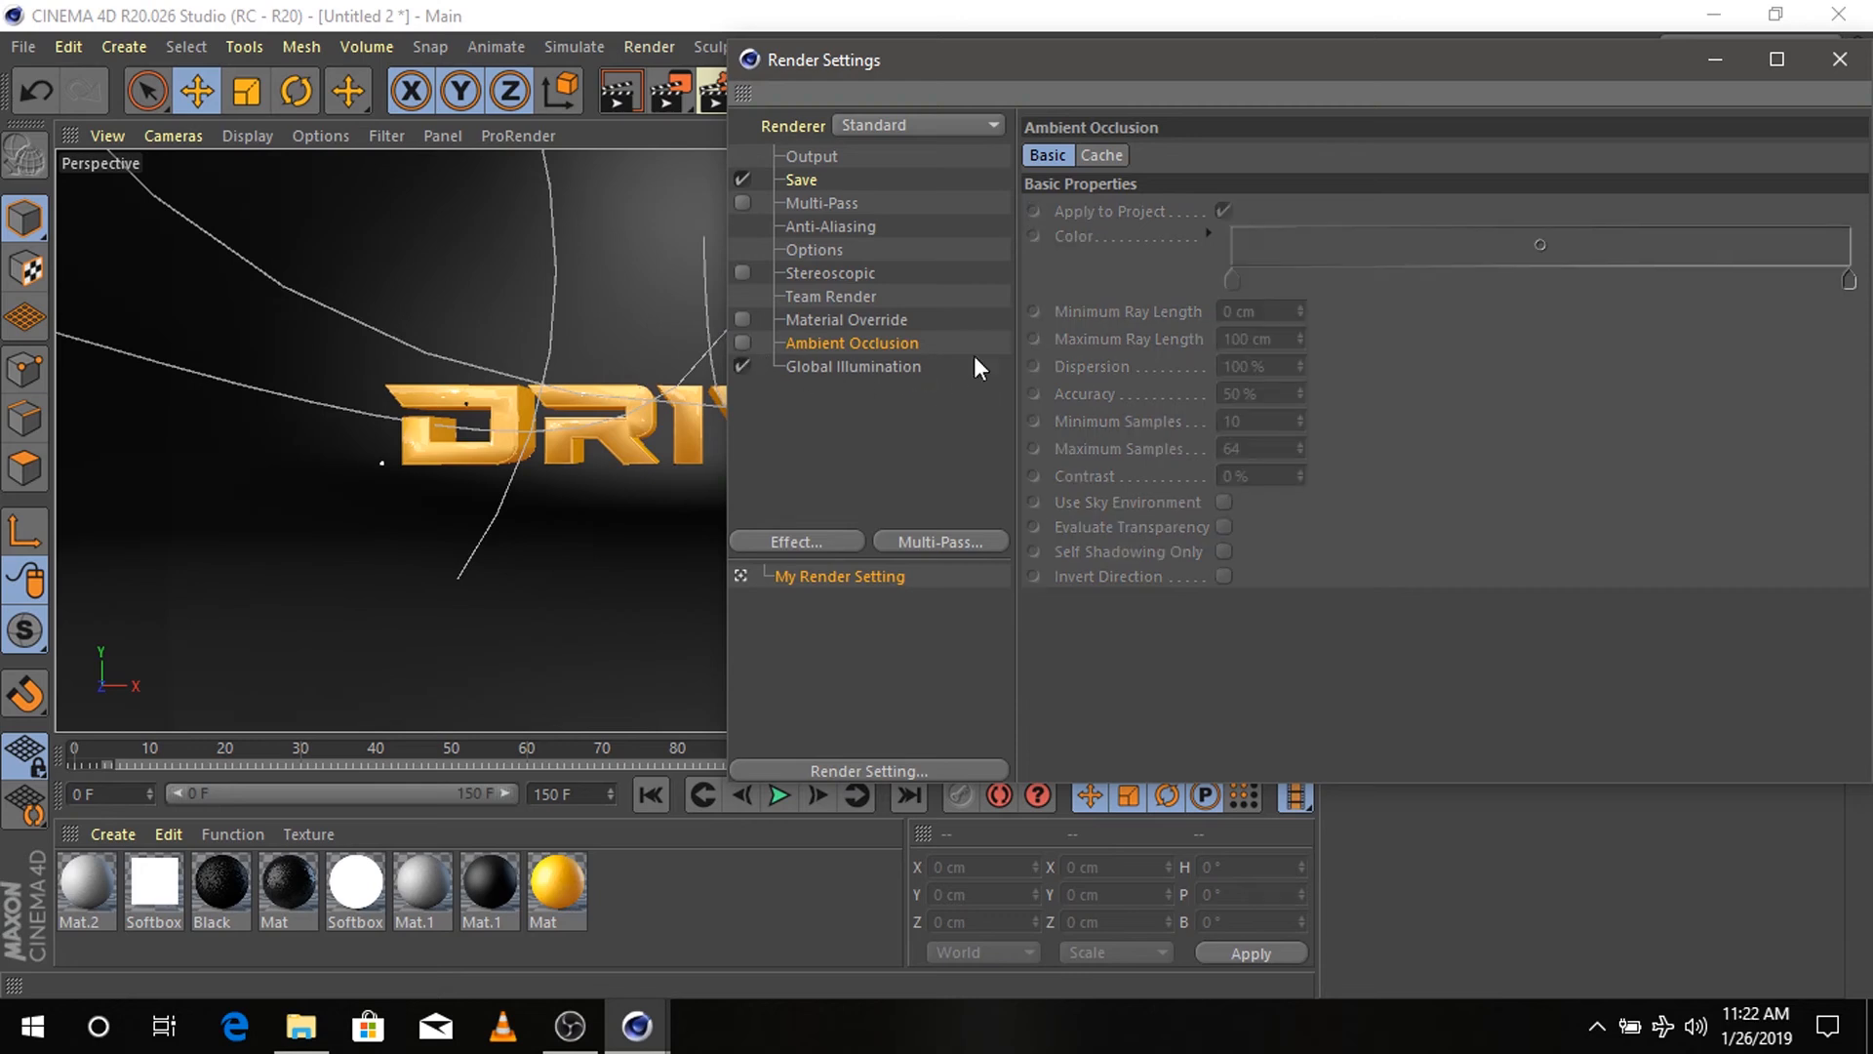
click(1730, 64)
click(620, 90)
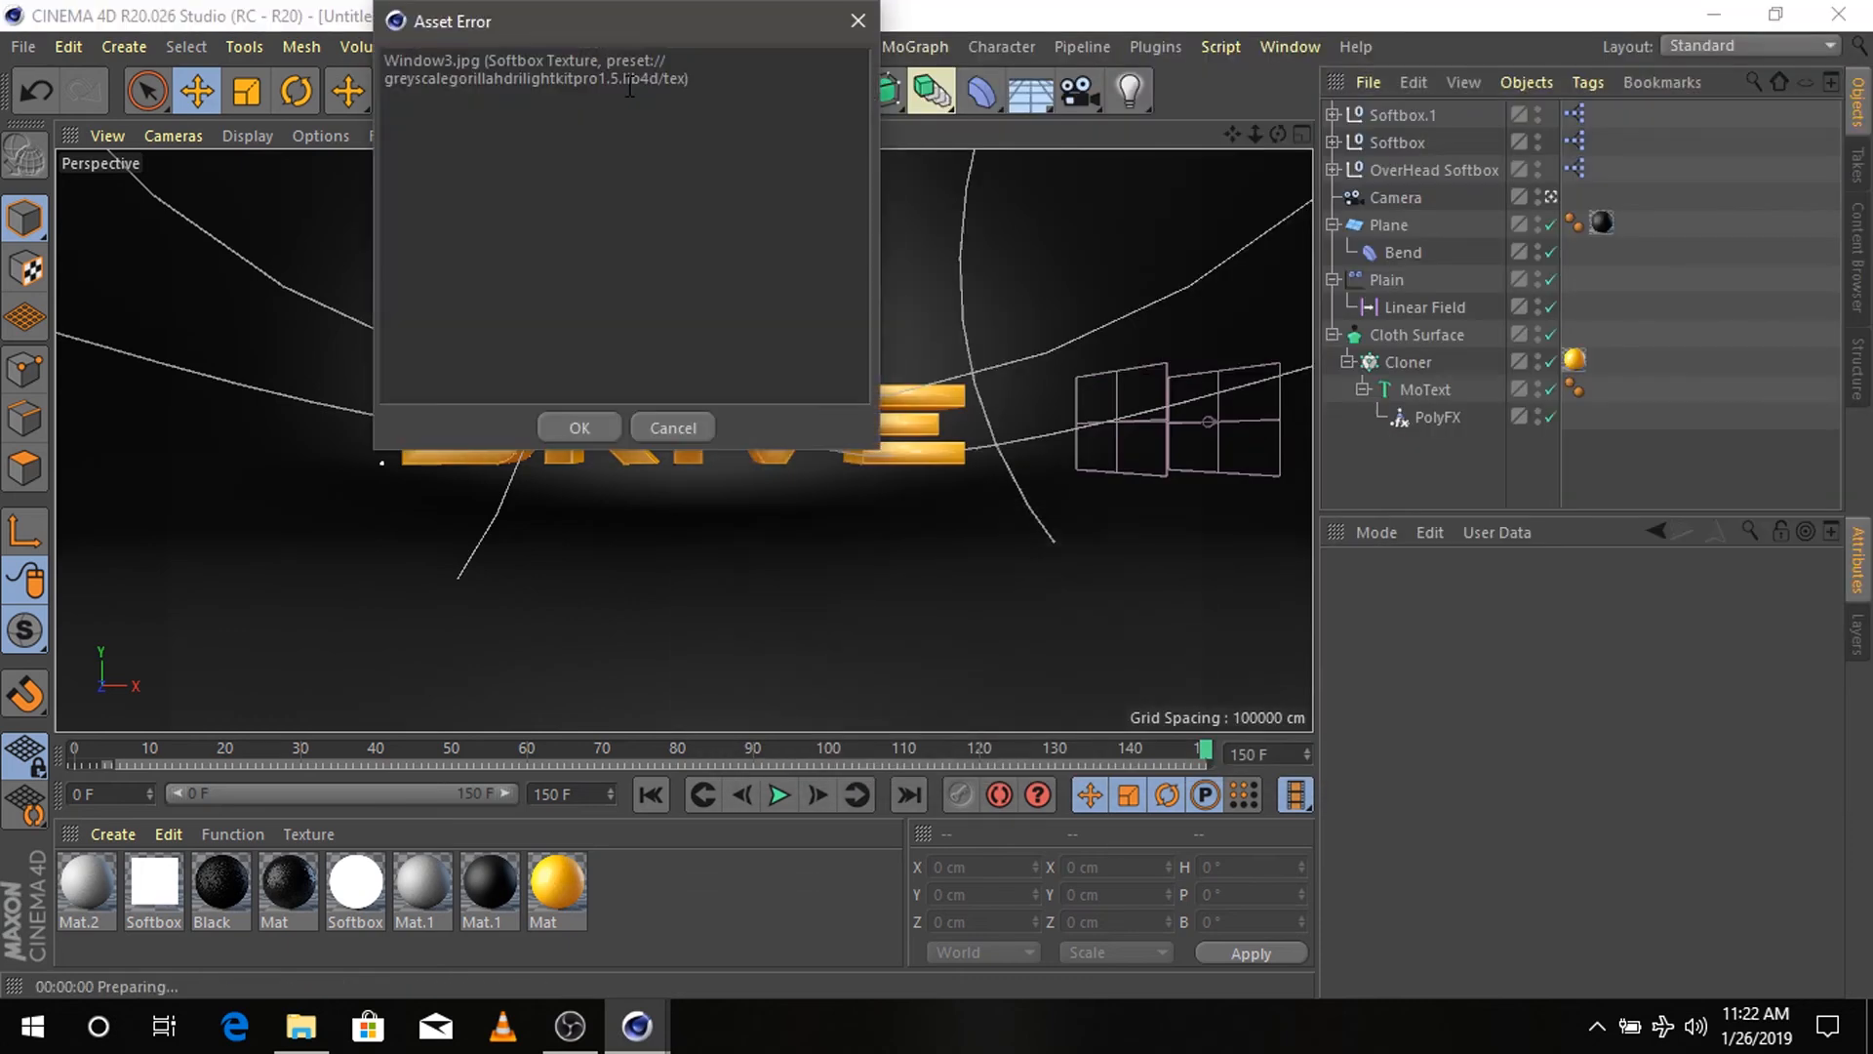
click(579, 429)
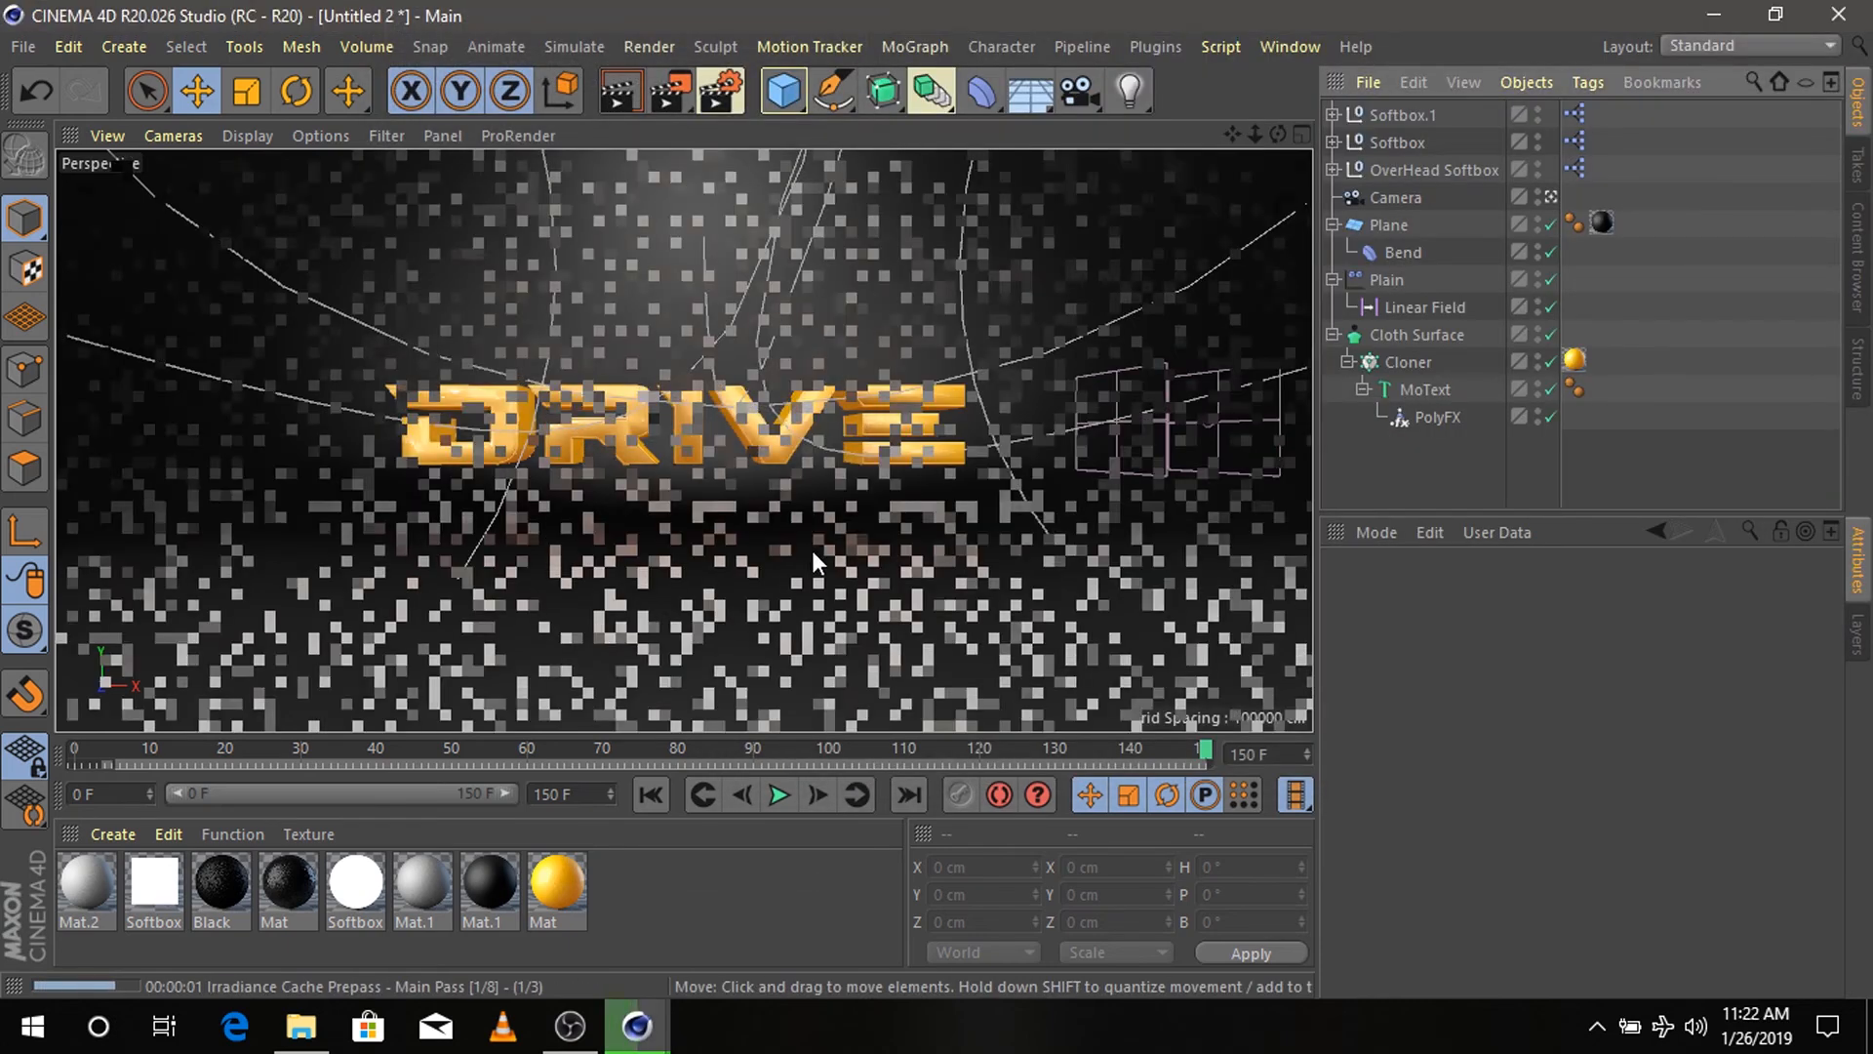
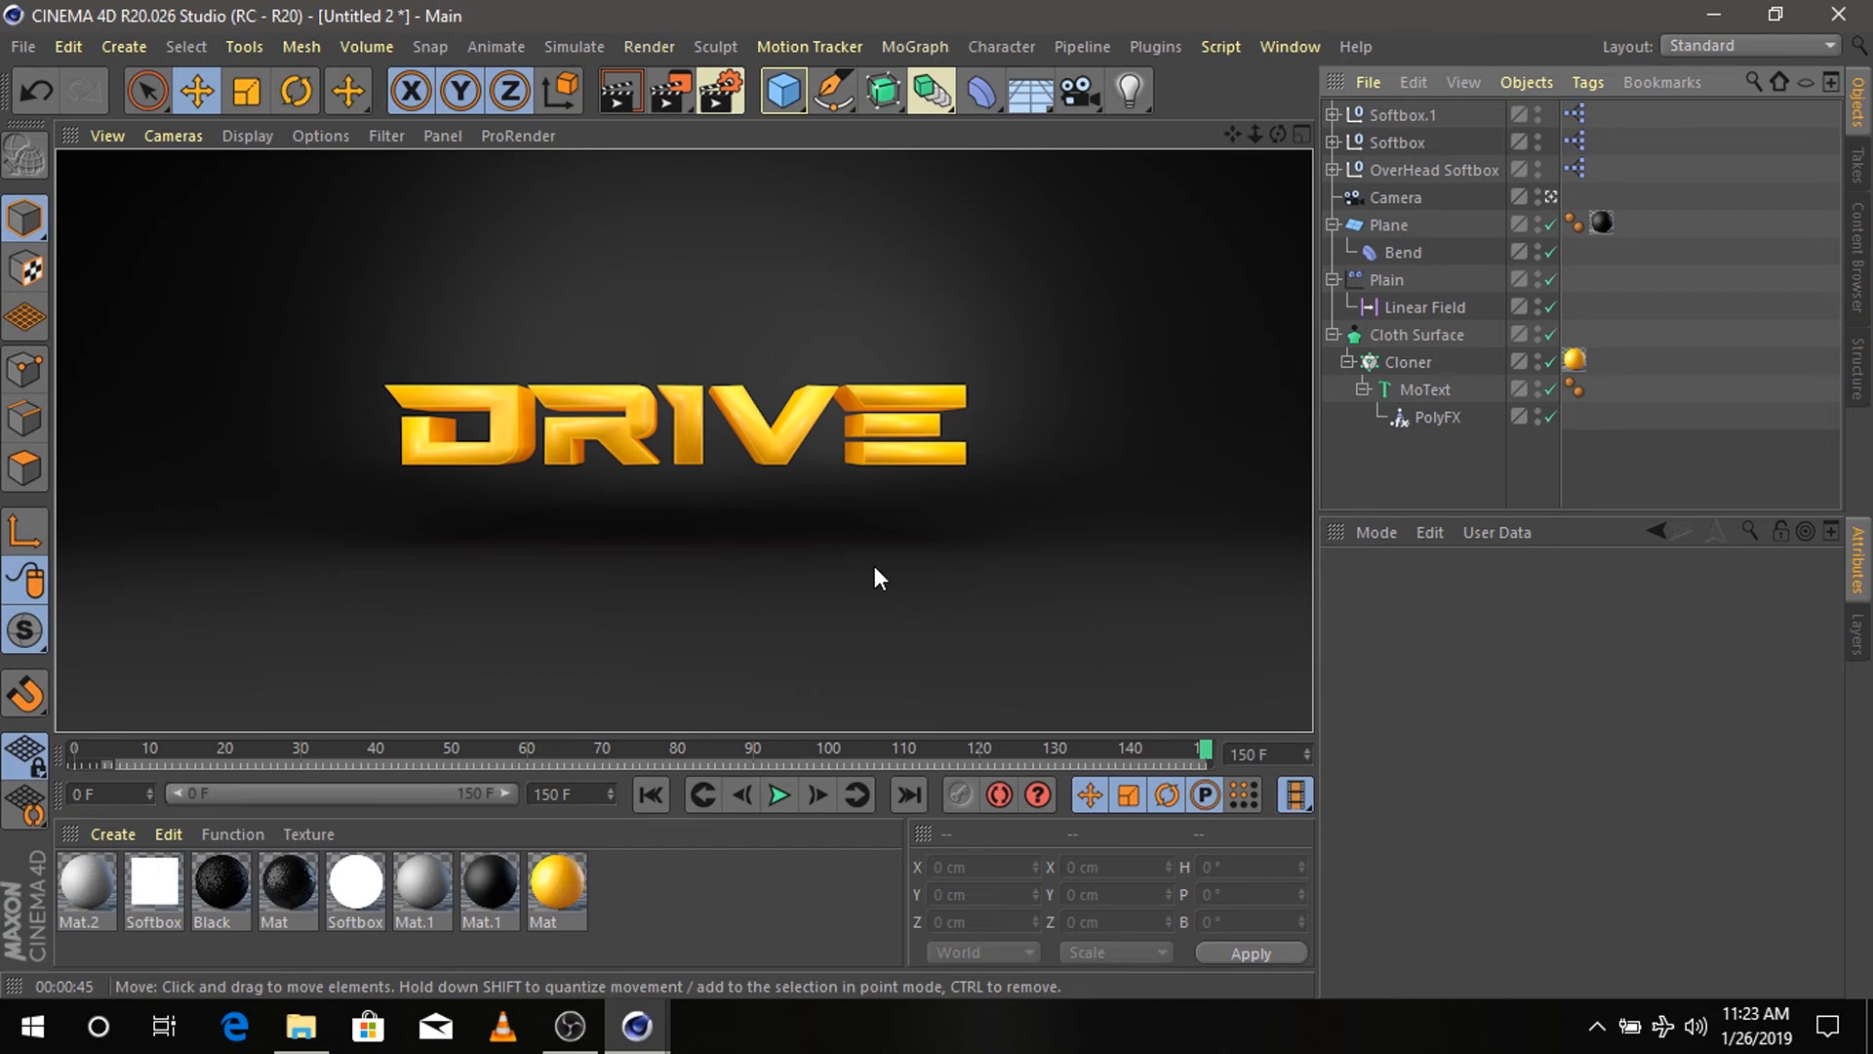
- Move the backdrop Plane slightly to about X -42 cm, Y -92 cm, Z 885 cm, and return to the scene camera view
click(1548, 196)
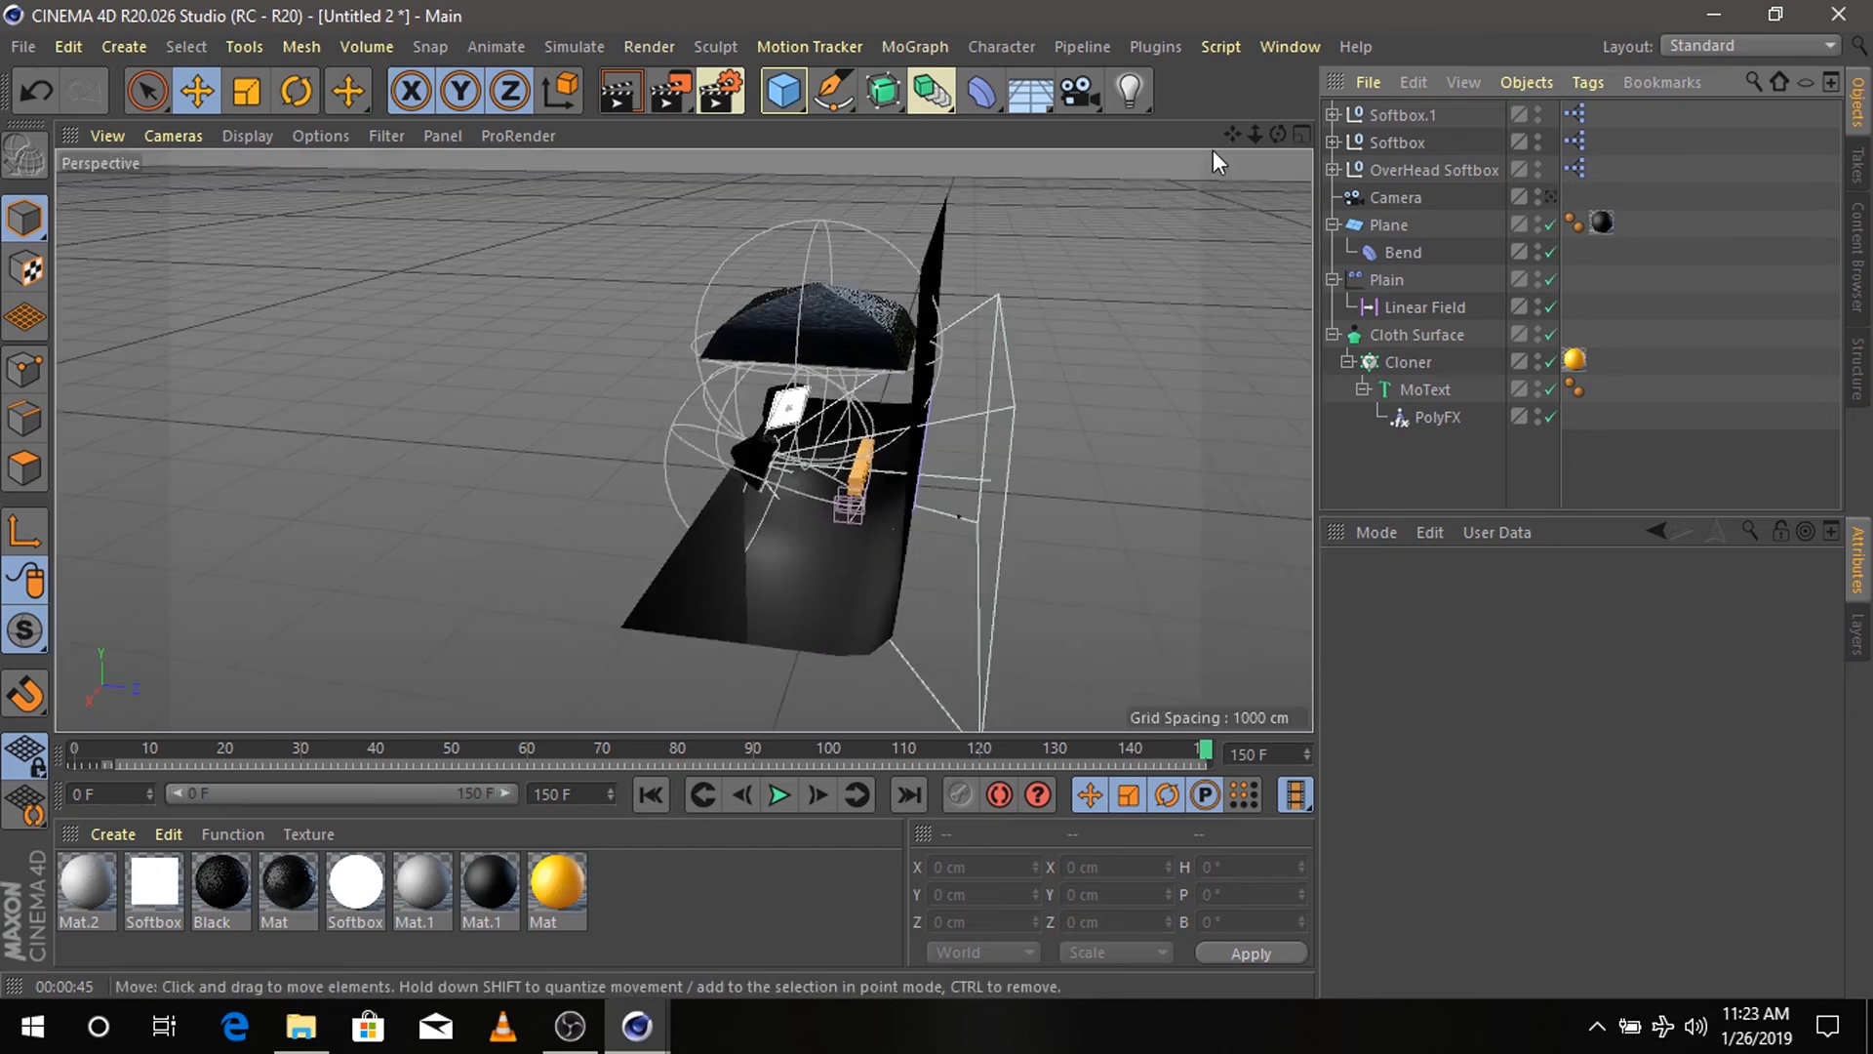
drag(1277, 135, 1206, 113)
click(1371, 225)
drag(758, 540, 775, 539)
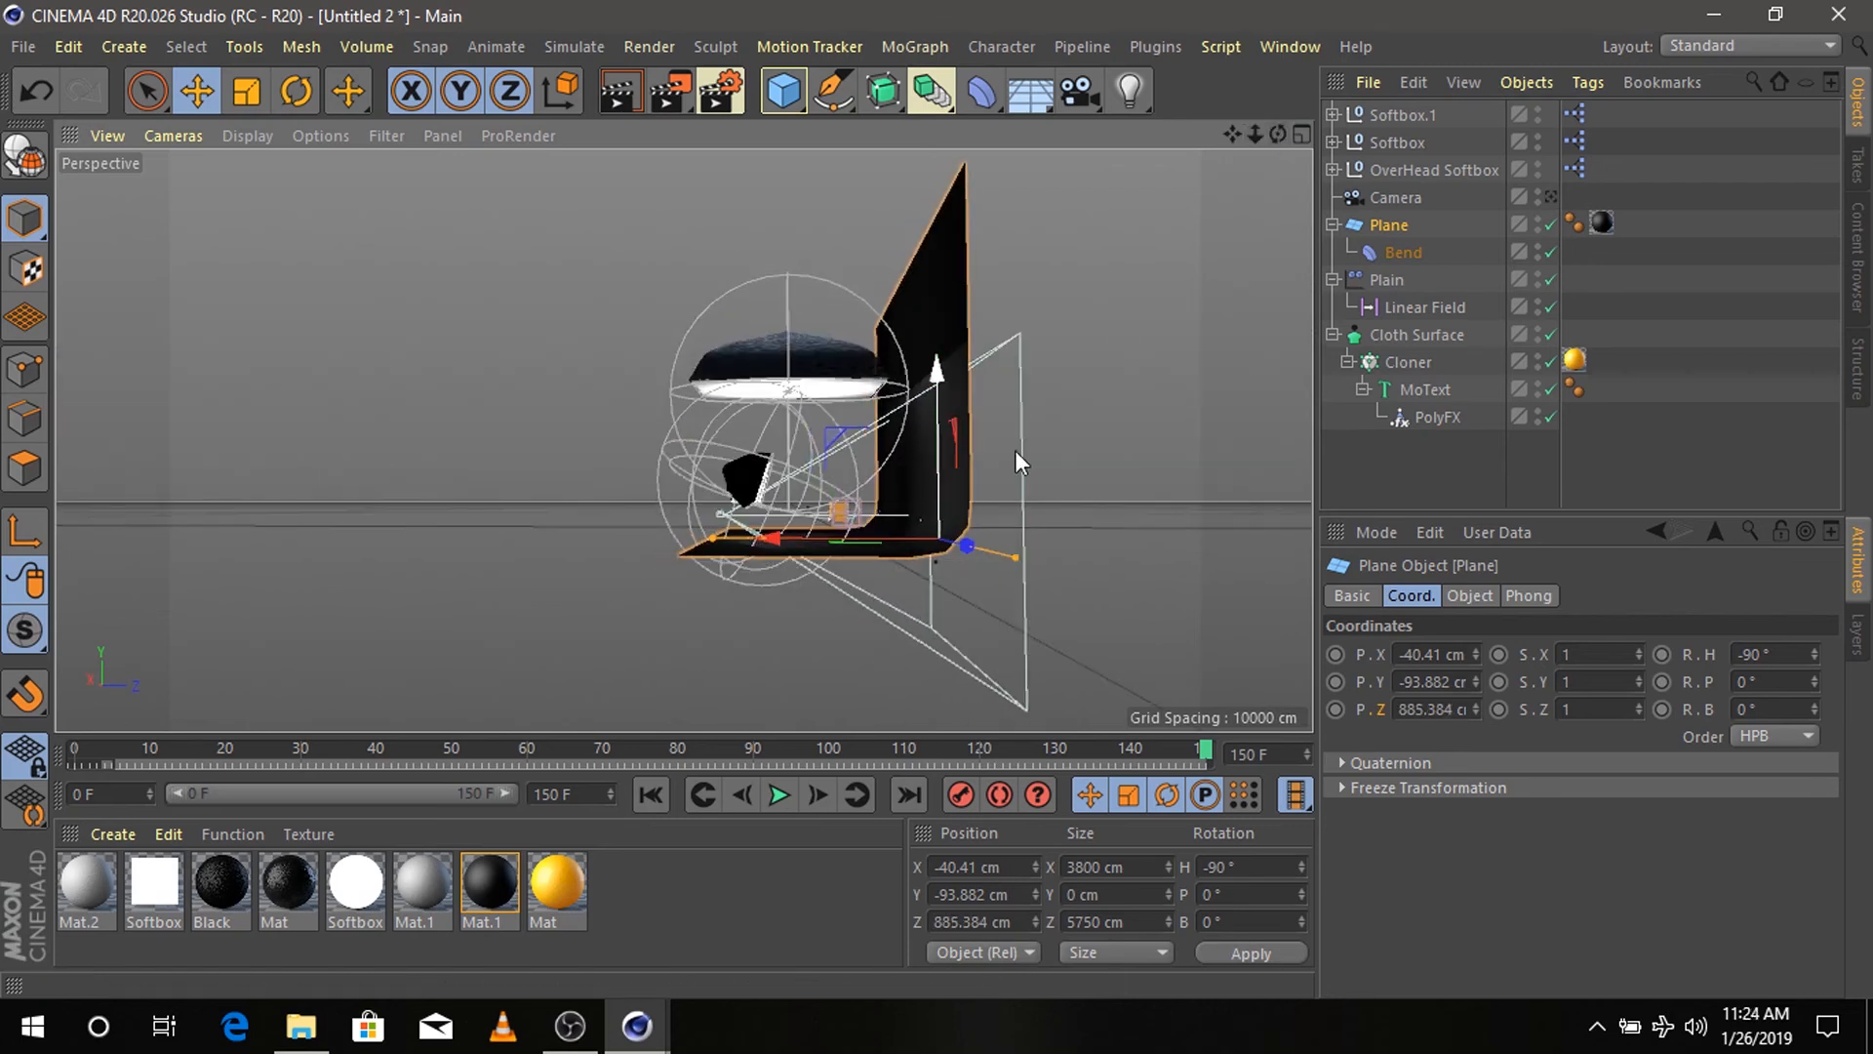
drag(934, 369, 935, 371)
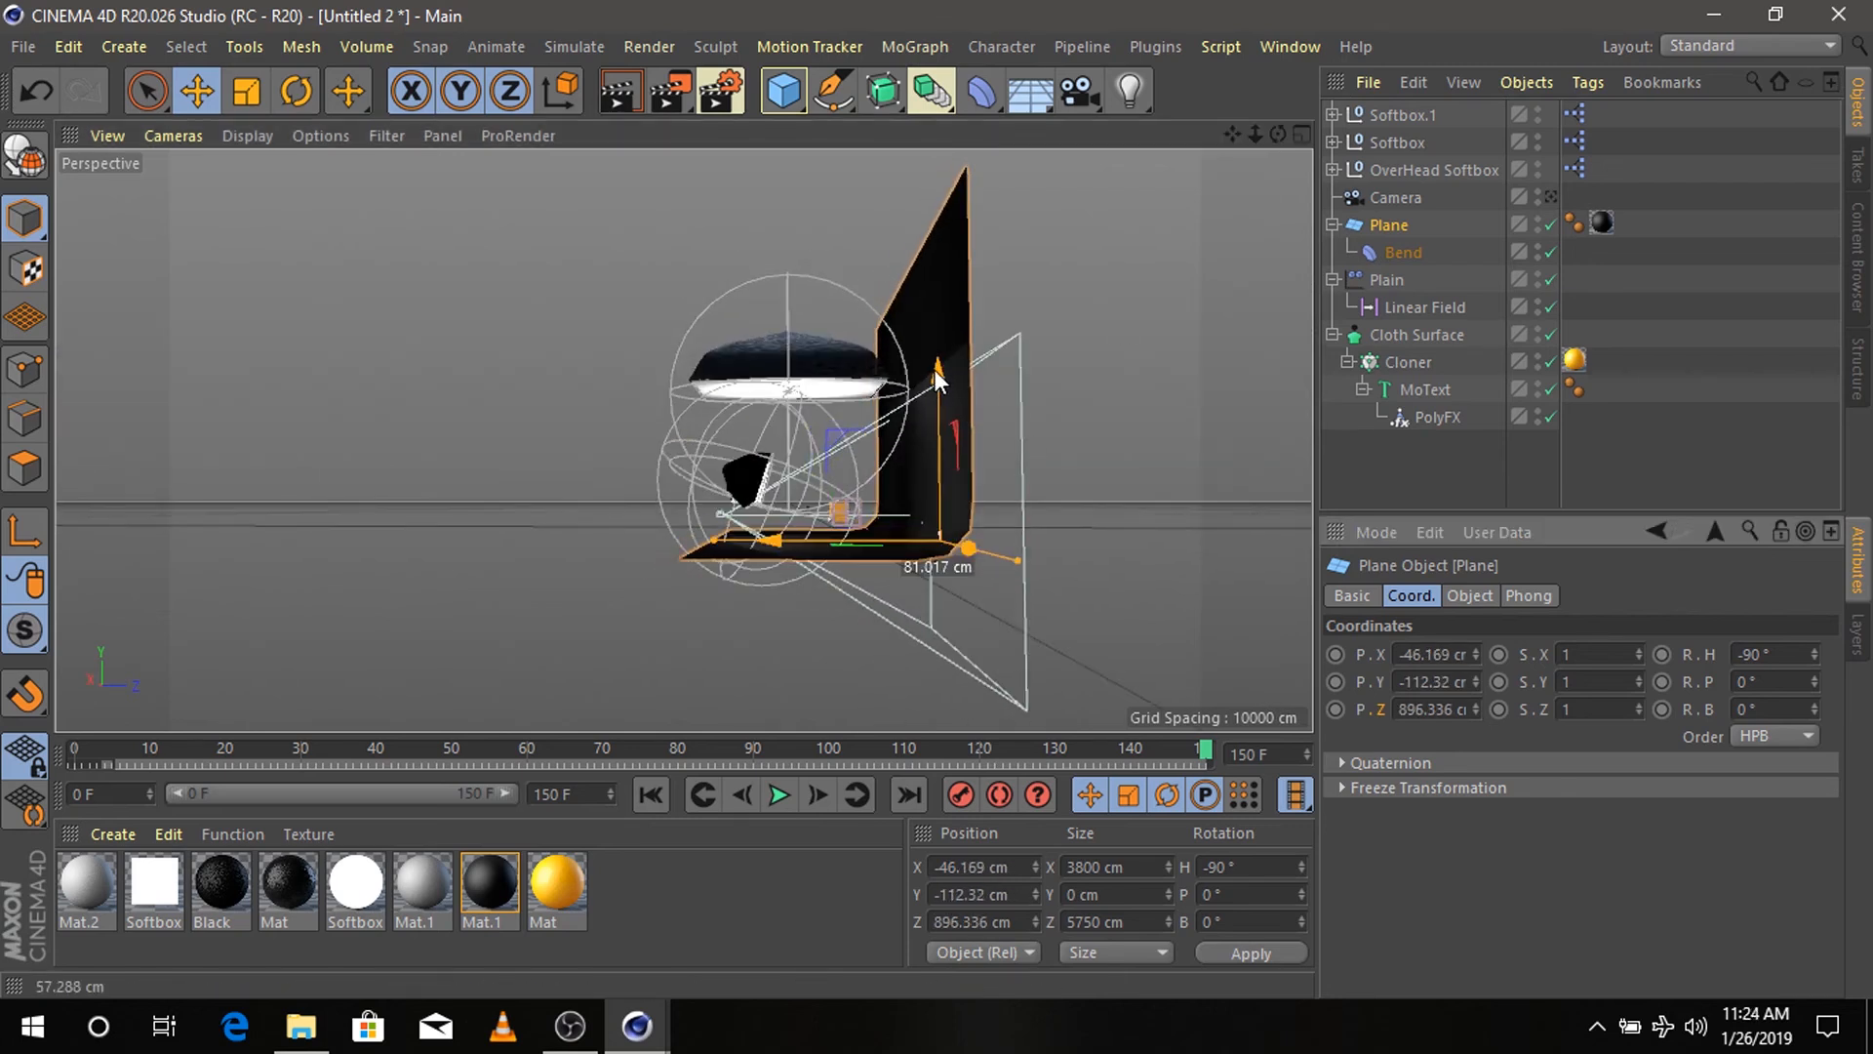
click(1550, 196)
drag(669, 310, 671, 332)
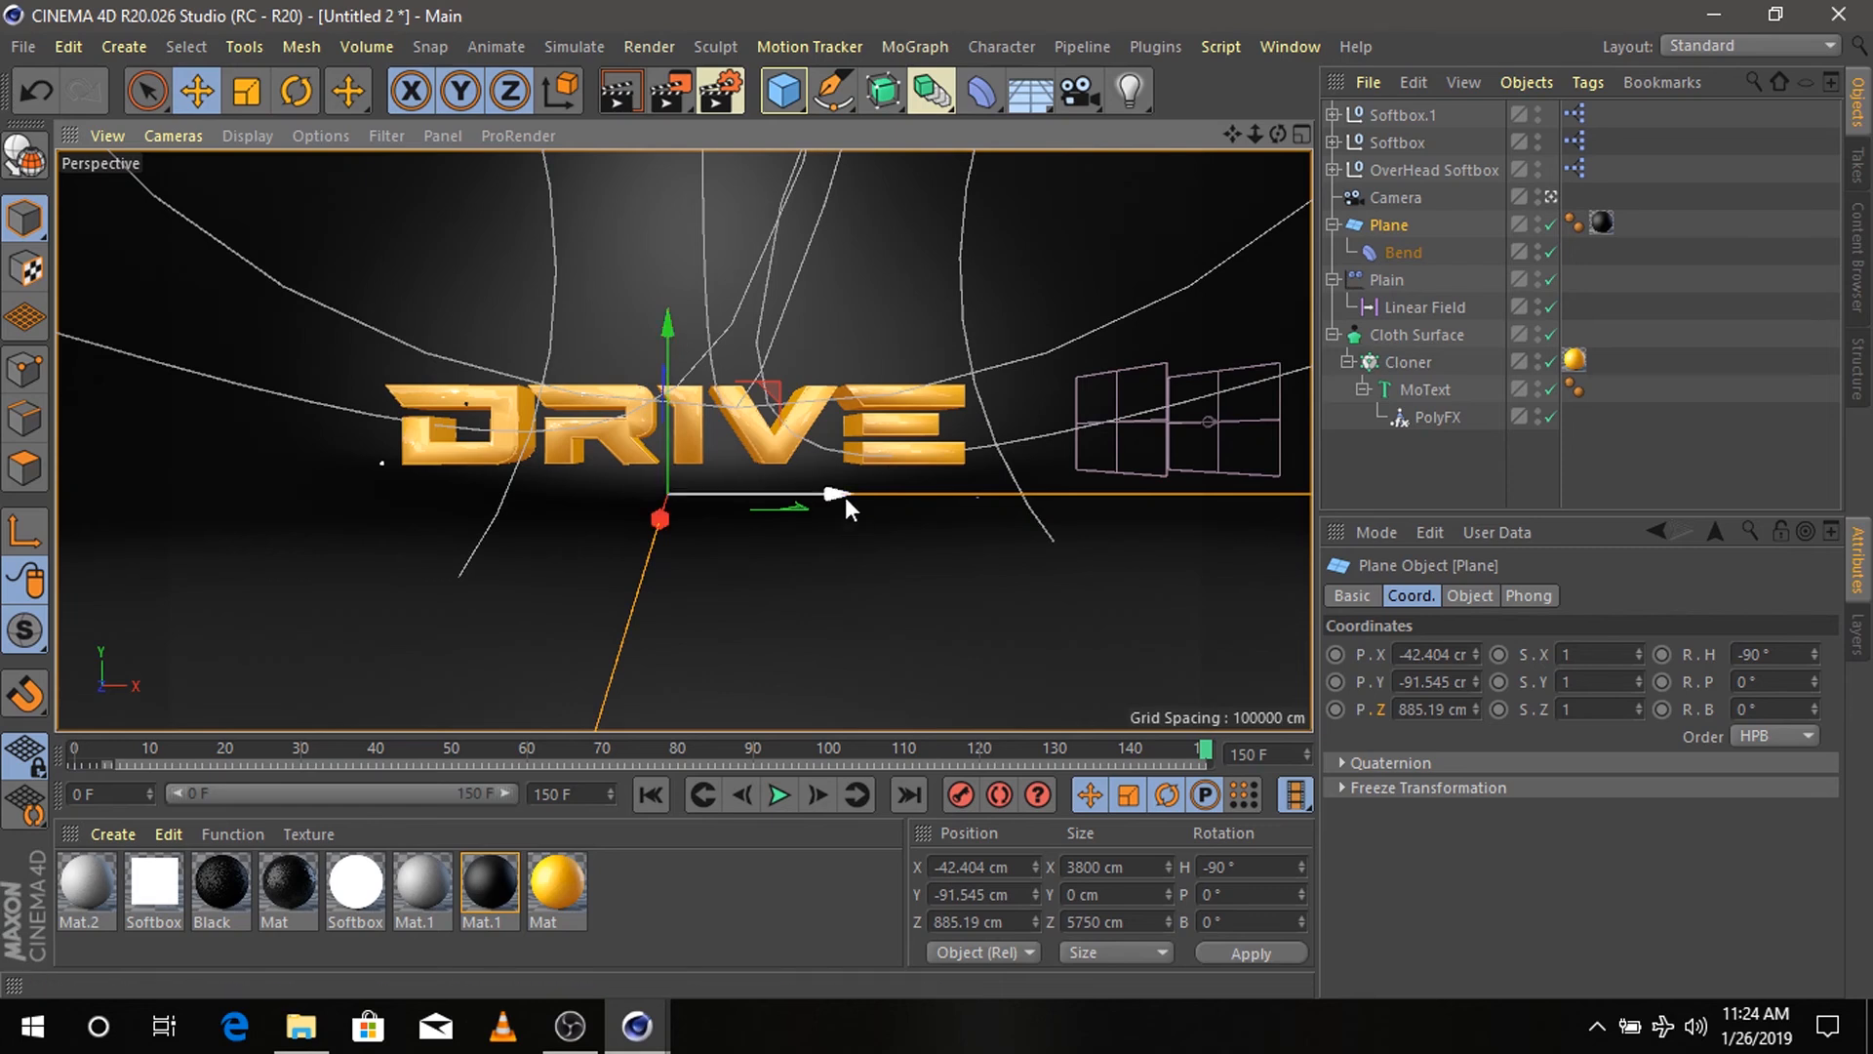
click(670, 905)
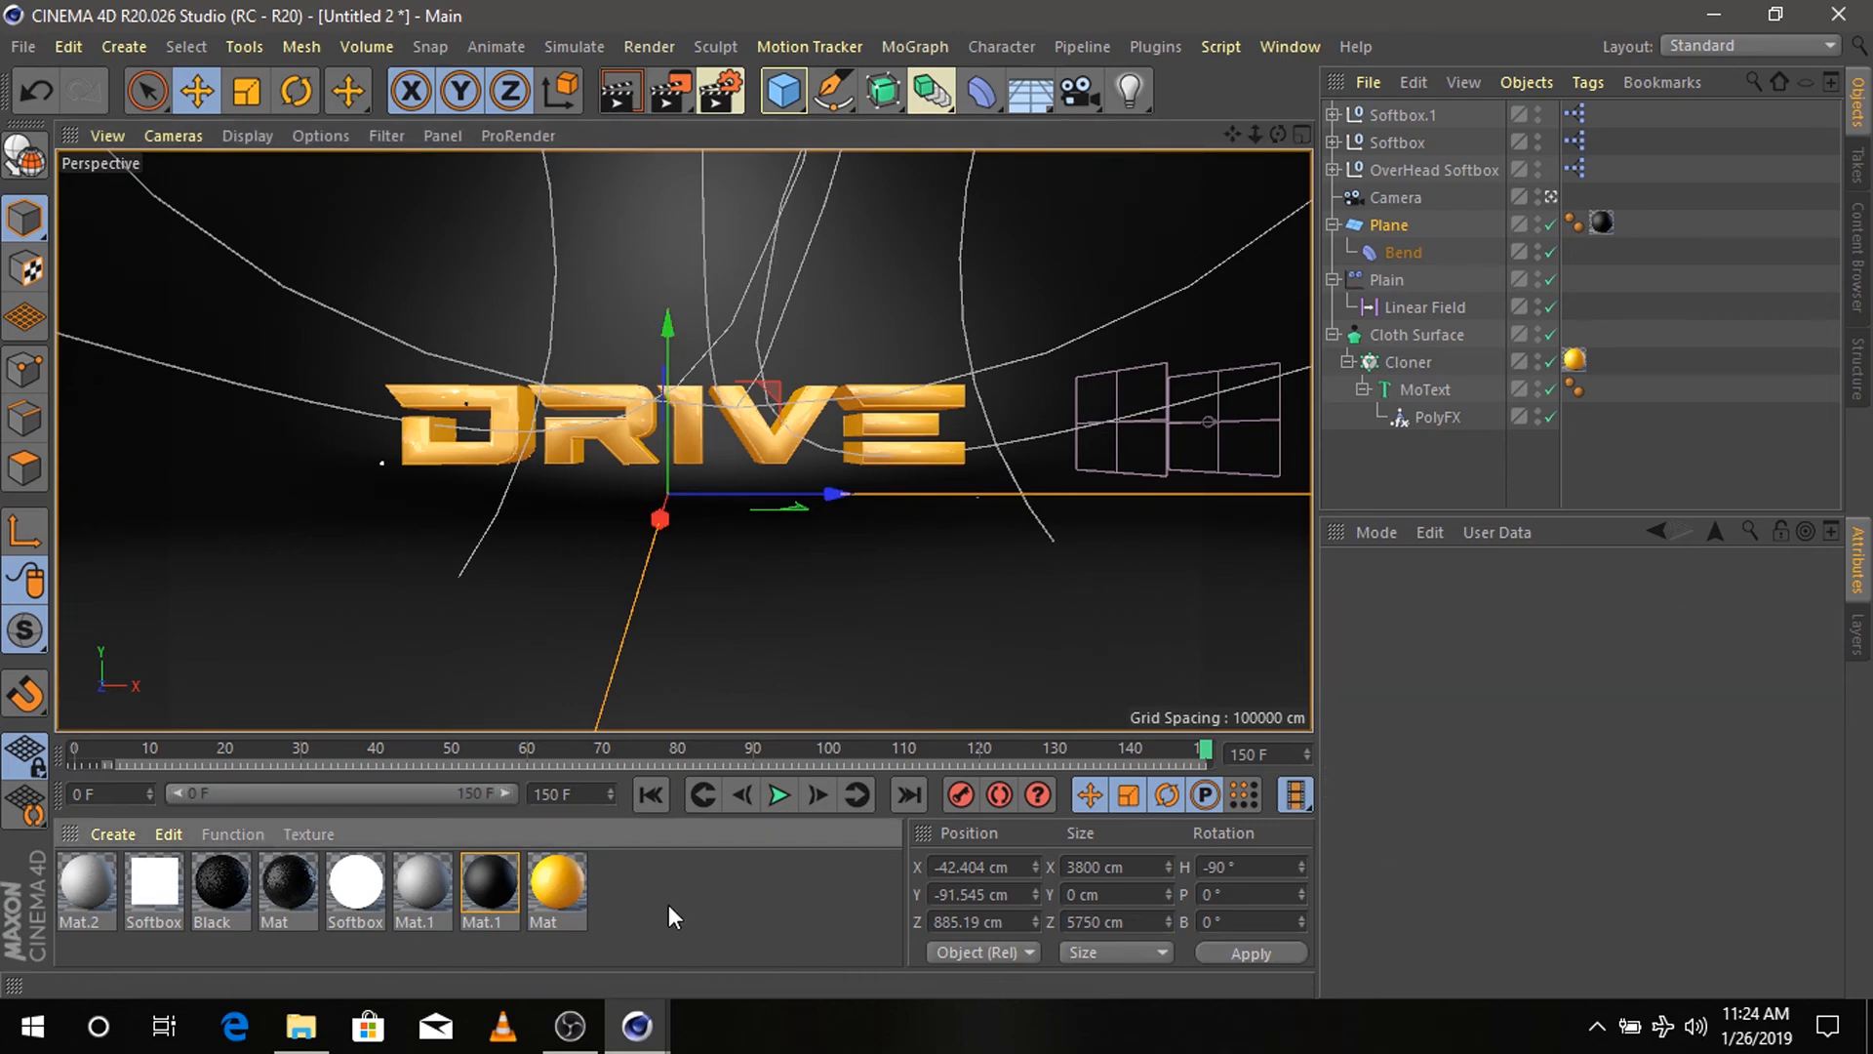
- Enable Ambient Occlusion again in the render settings and close them
click(742, 102)
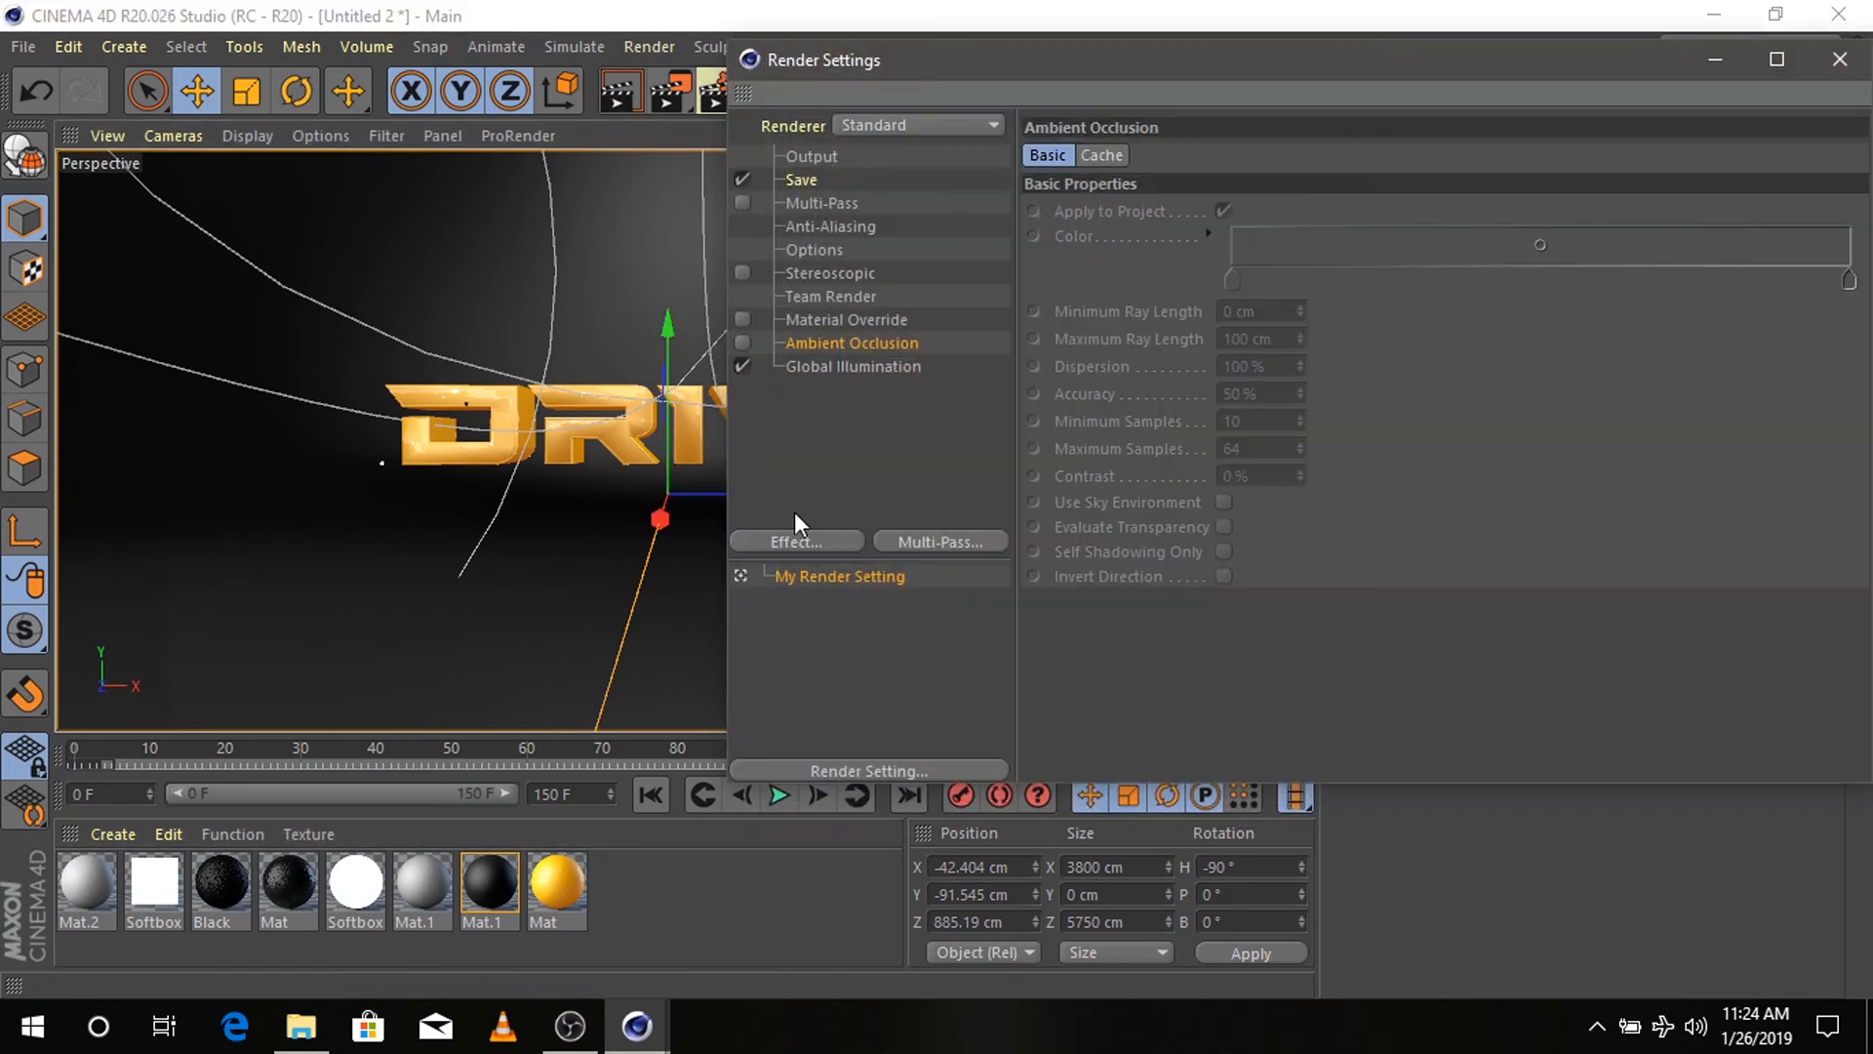
click(744, 341)
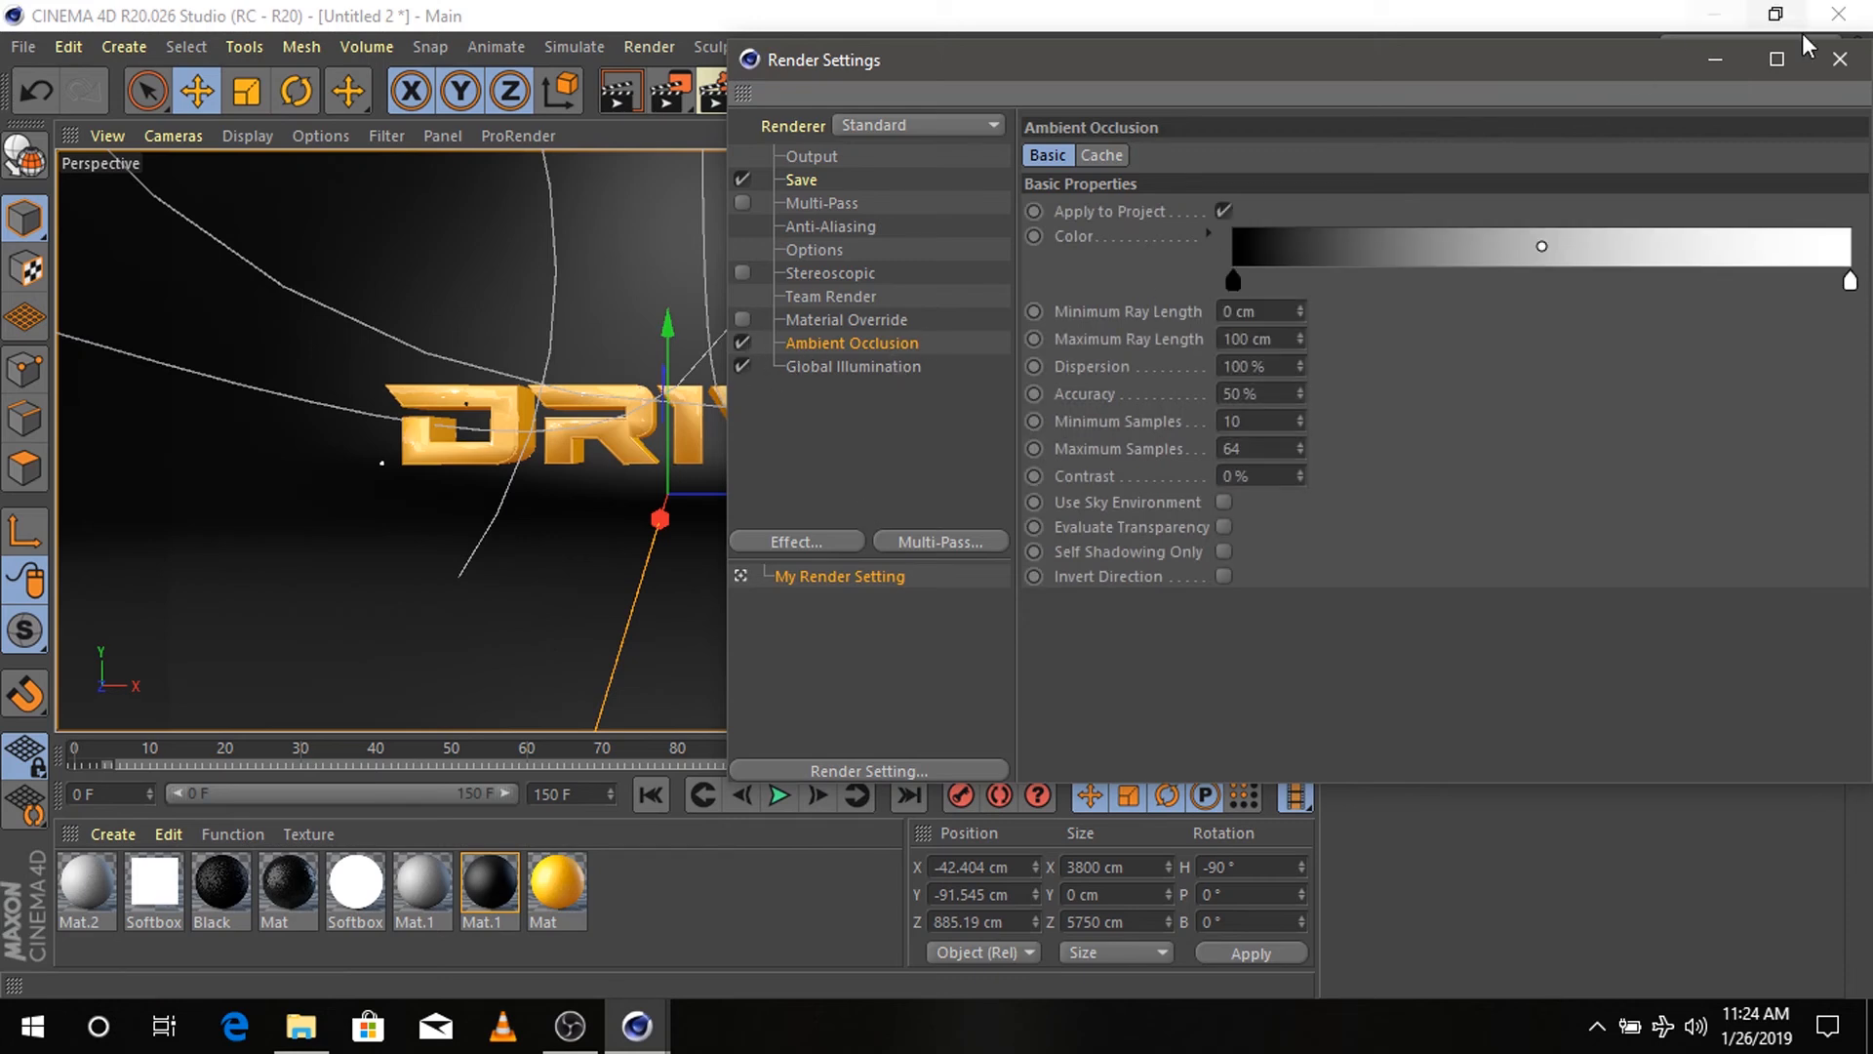
click(1840, 60)
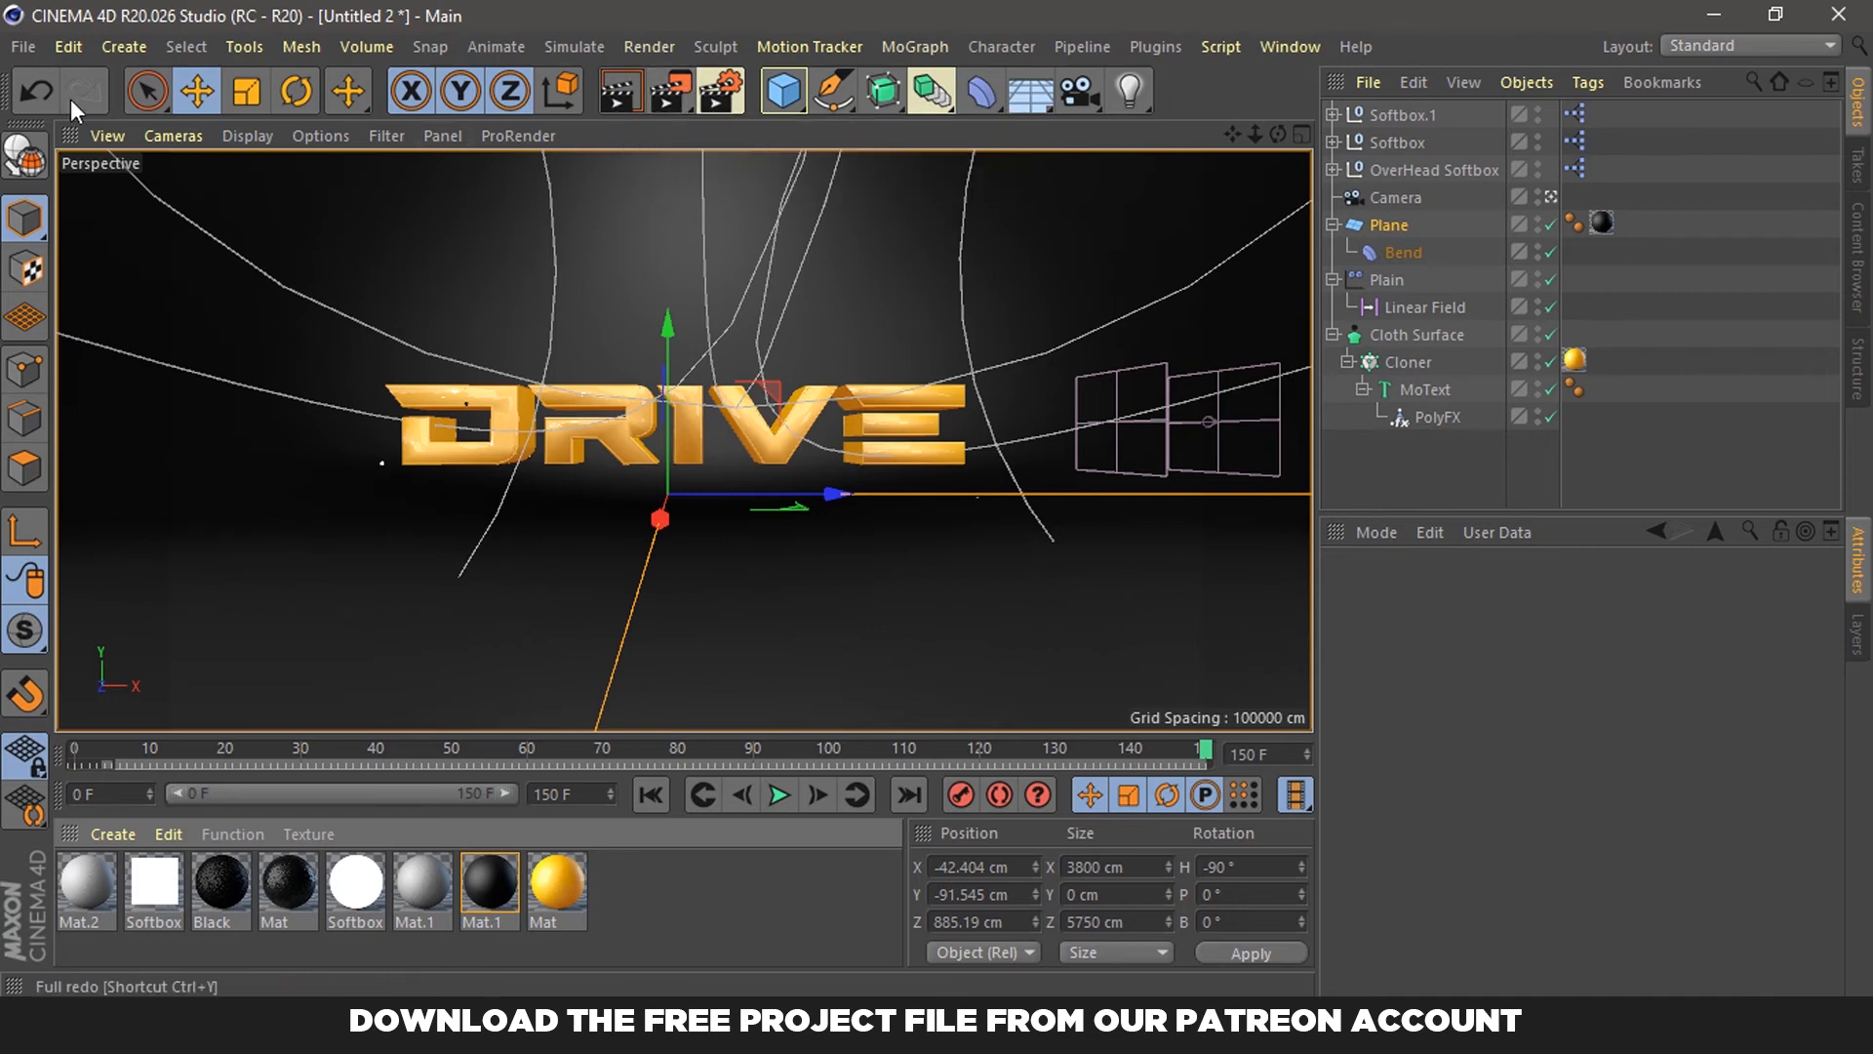
- Save the project under the name drive in the drive cinema 4D folder
click(22, 49)
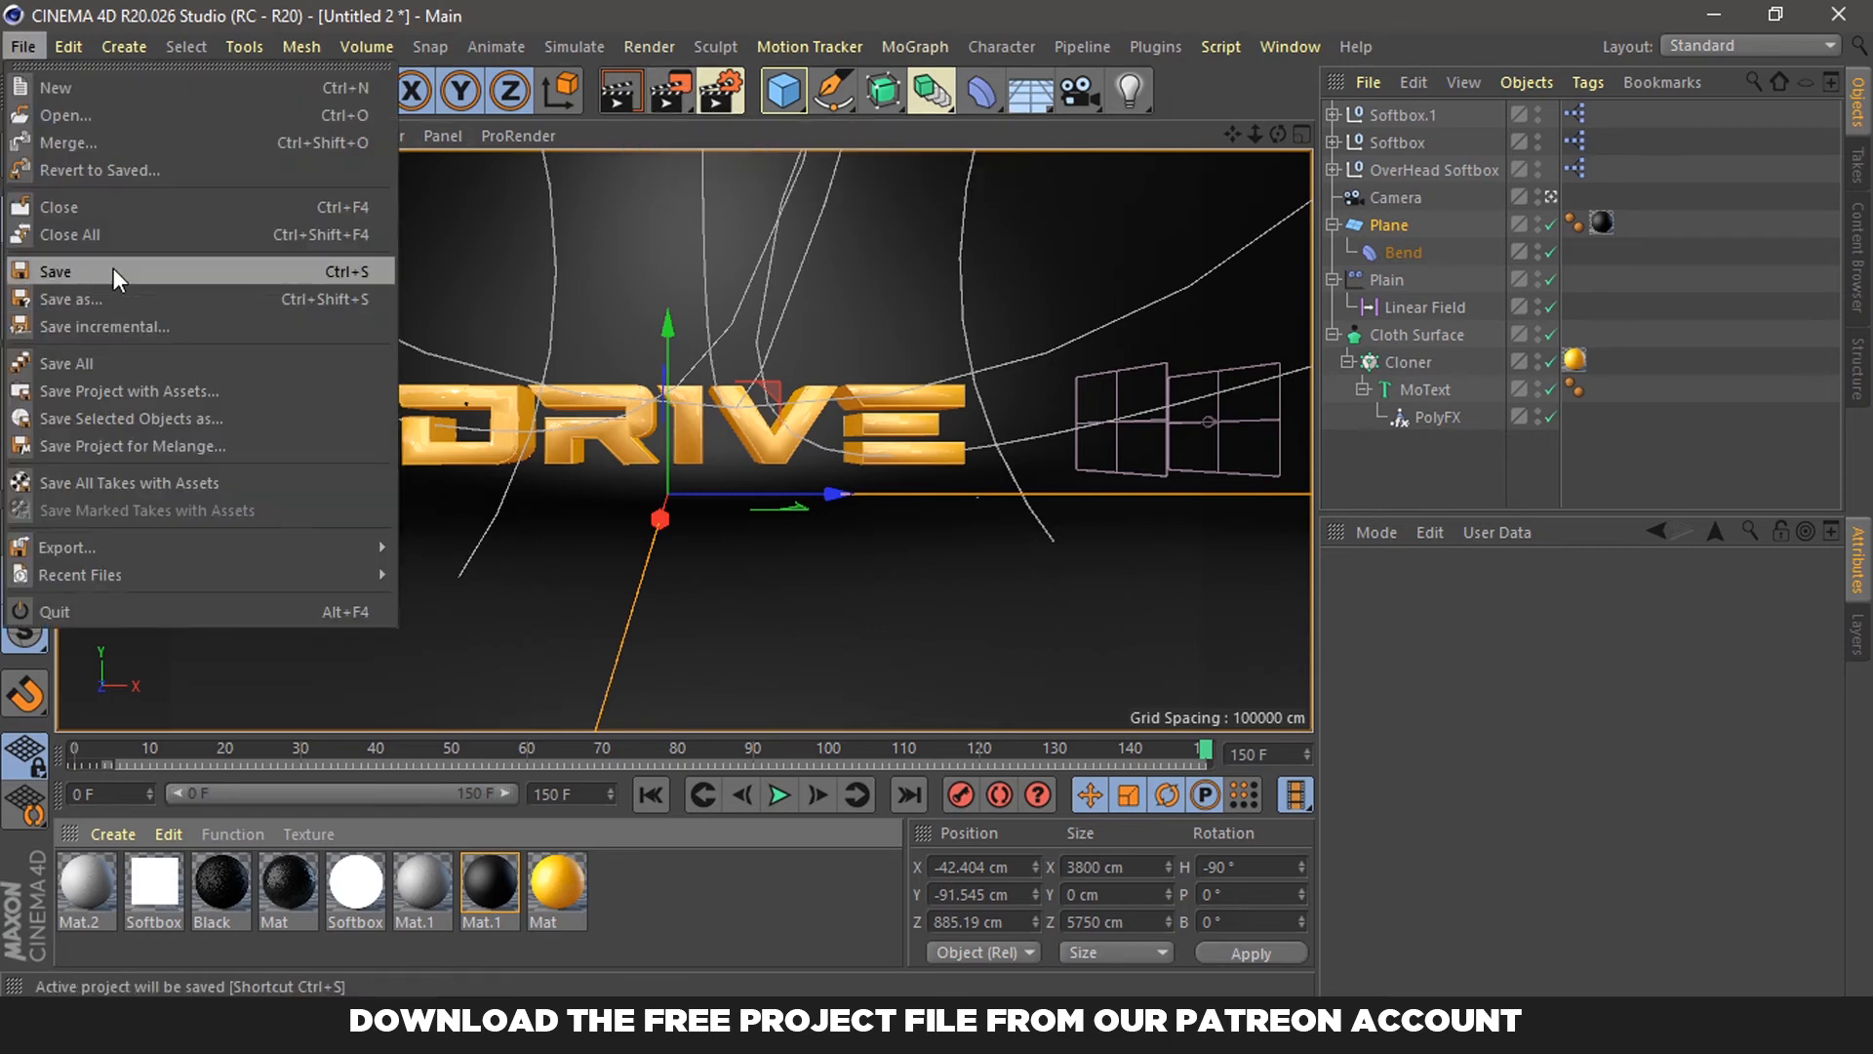
key(ctrl+s)
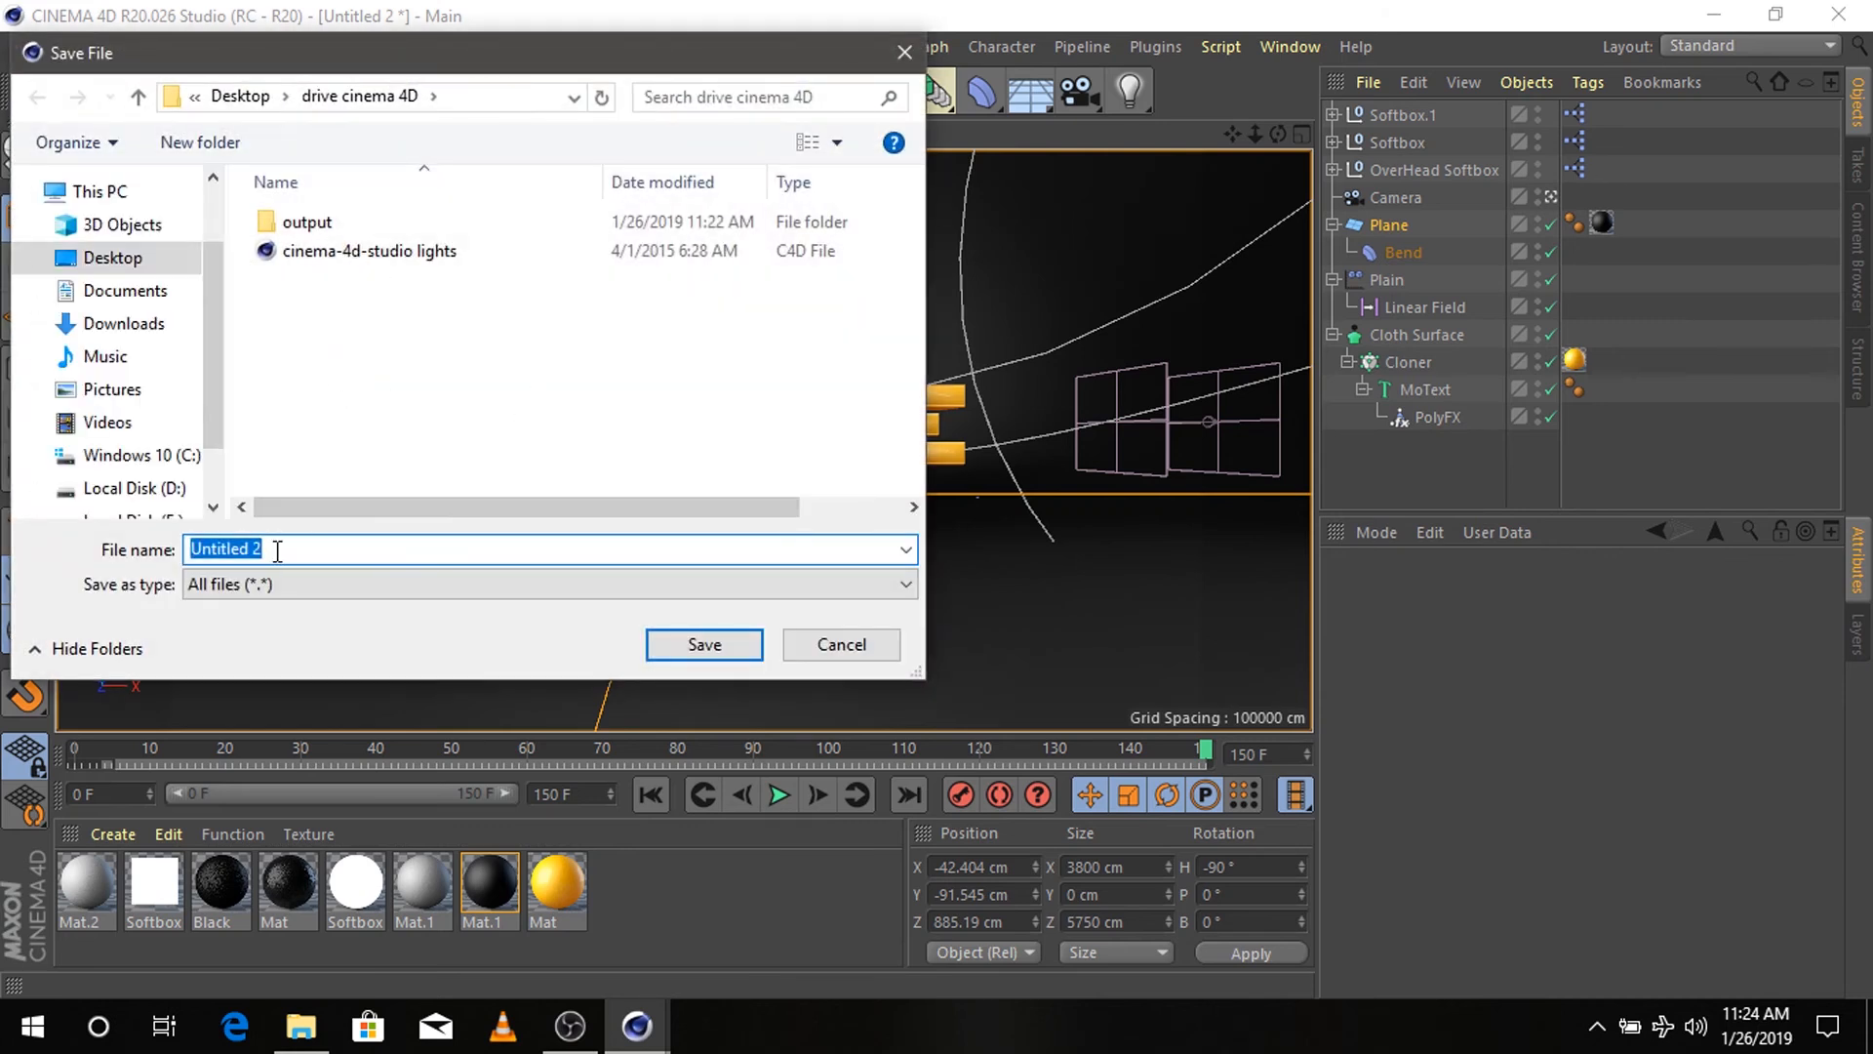
key(BackSpace)
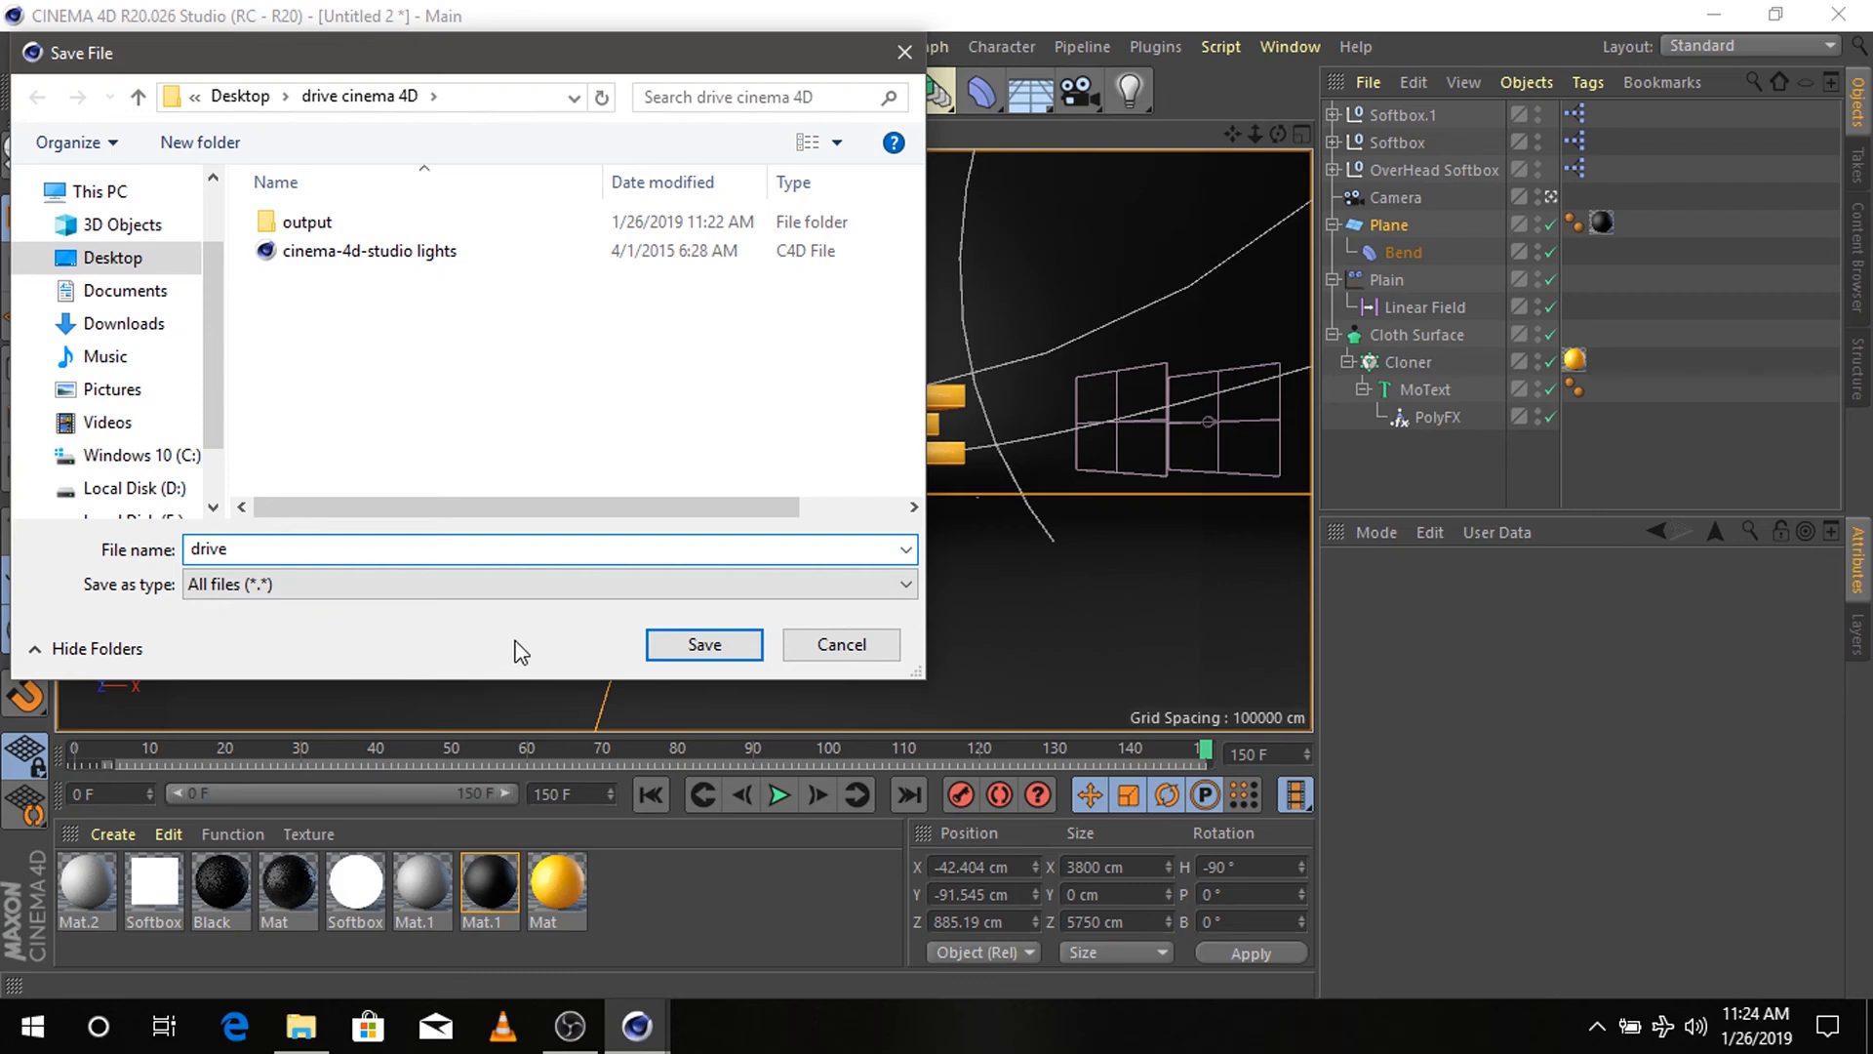
click(693, 644)
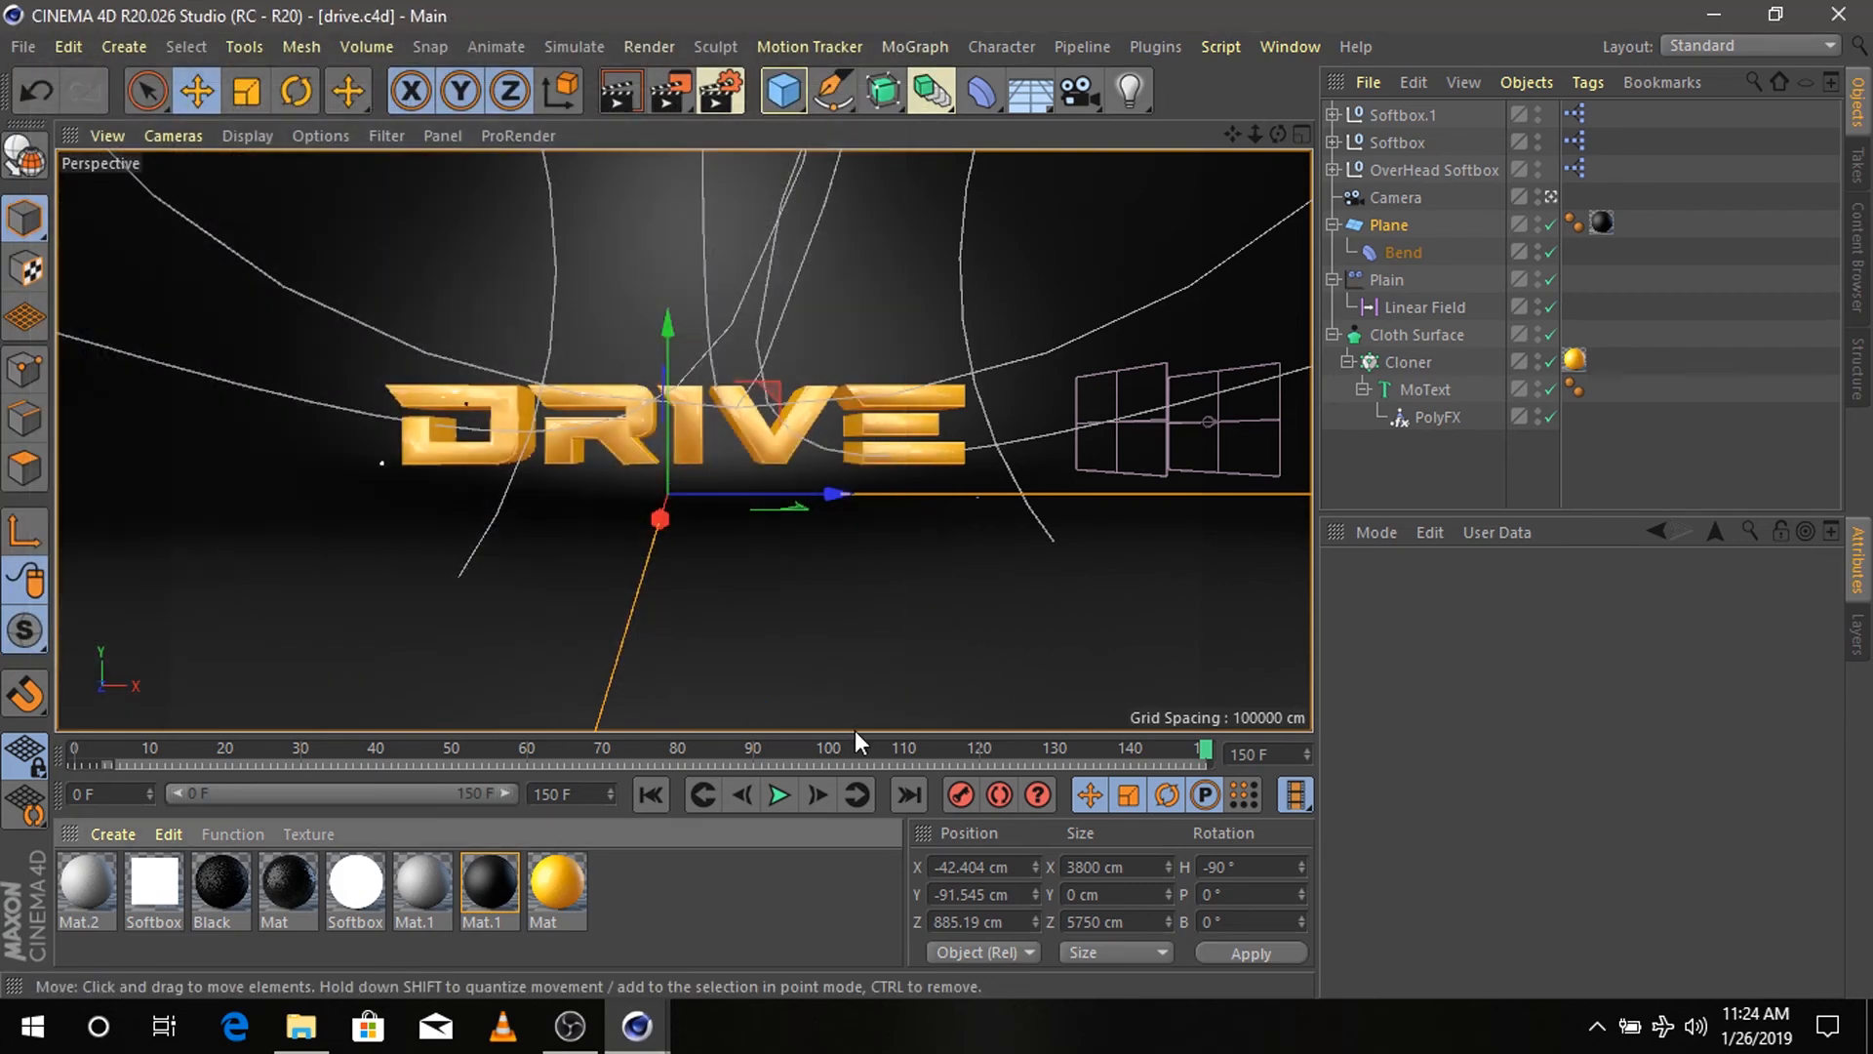
- Render the animation to the Picture Viewer, accepting the missing texture, and zoom out the render preview
click(666, 95)
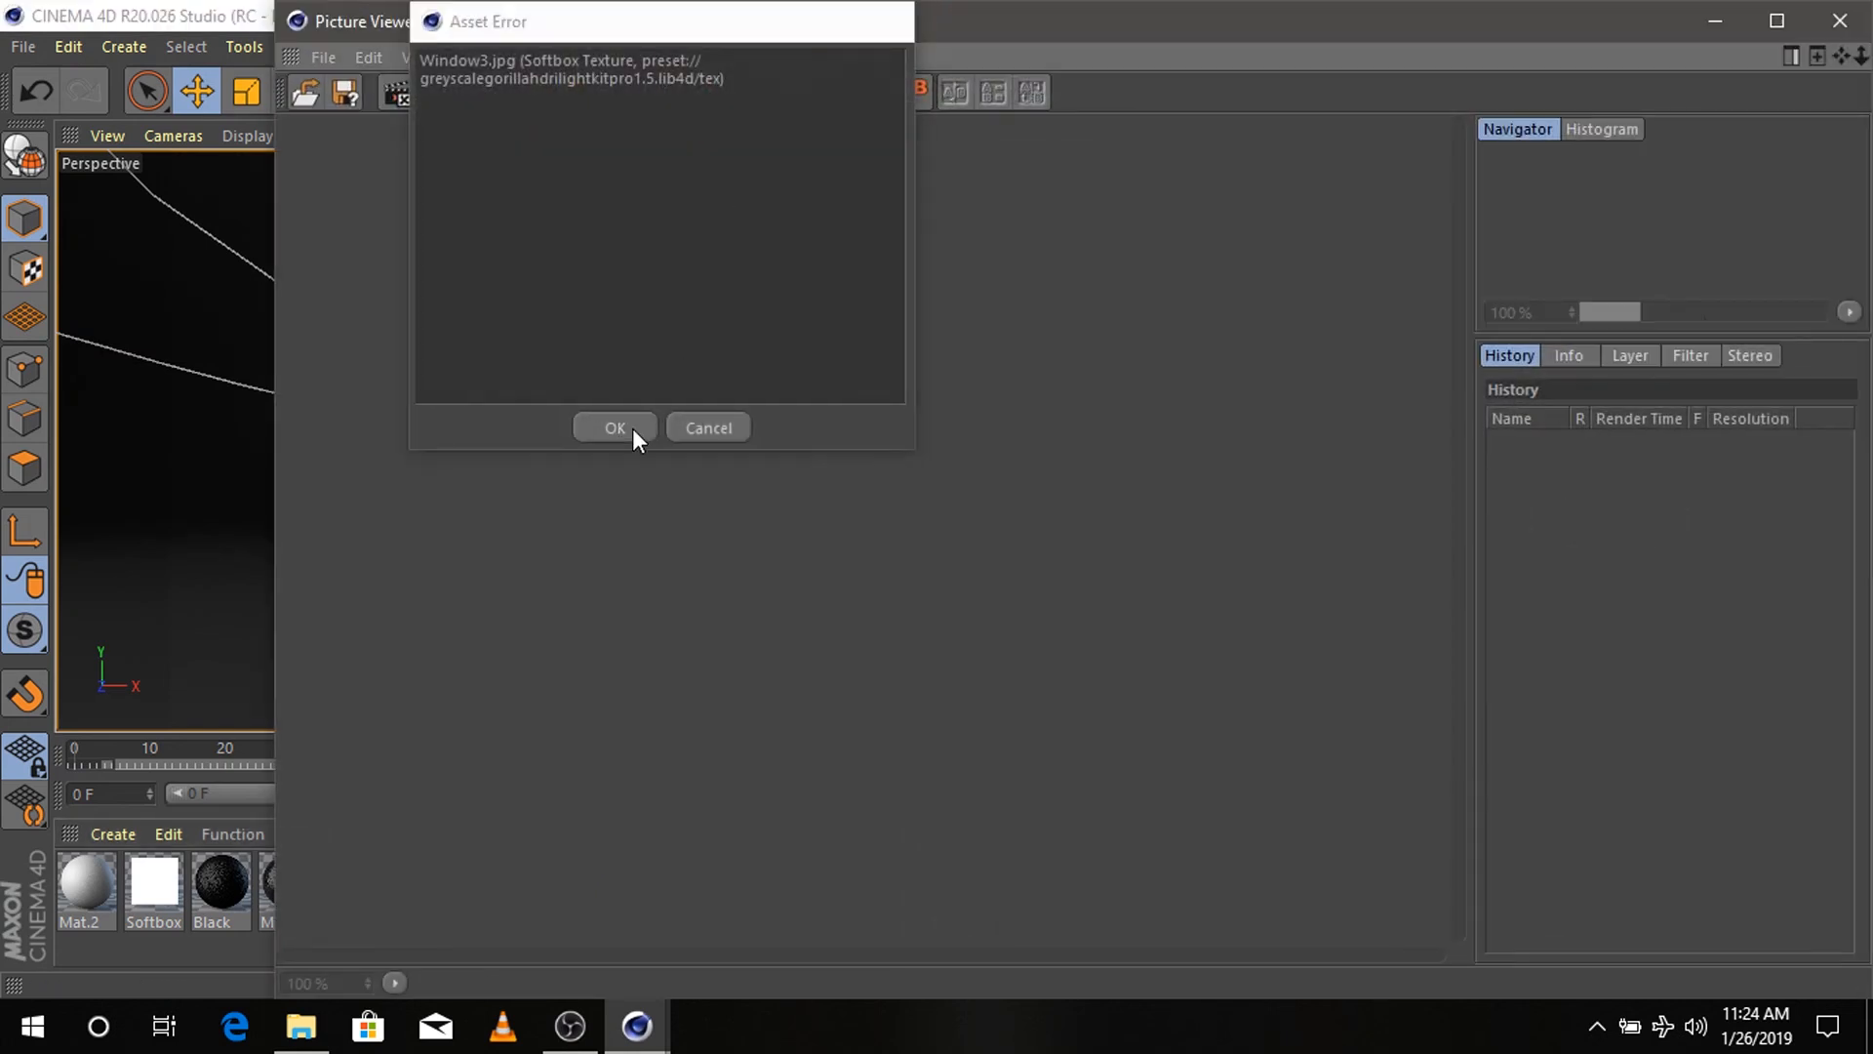
click(632, 427)
drag(741, 8, 664, 40)
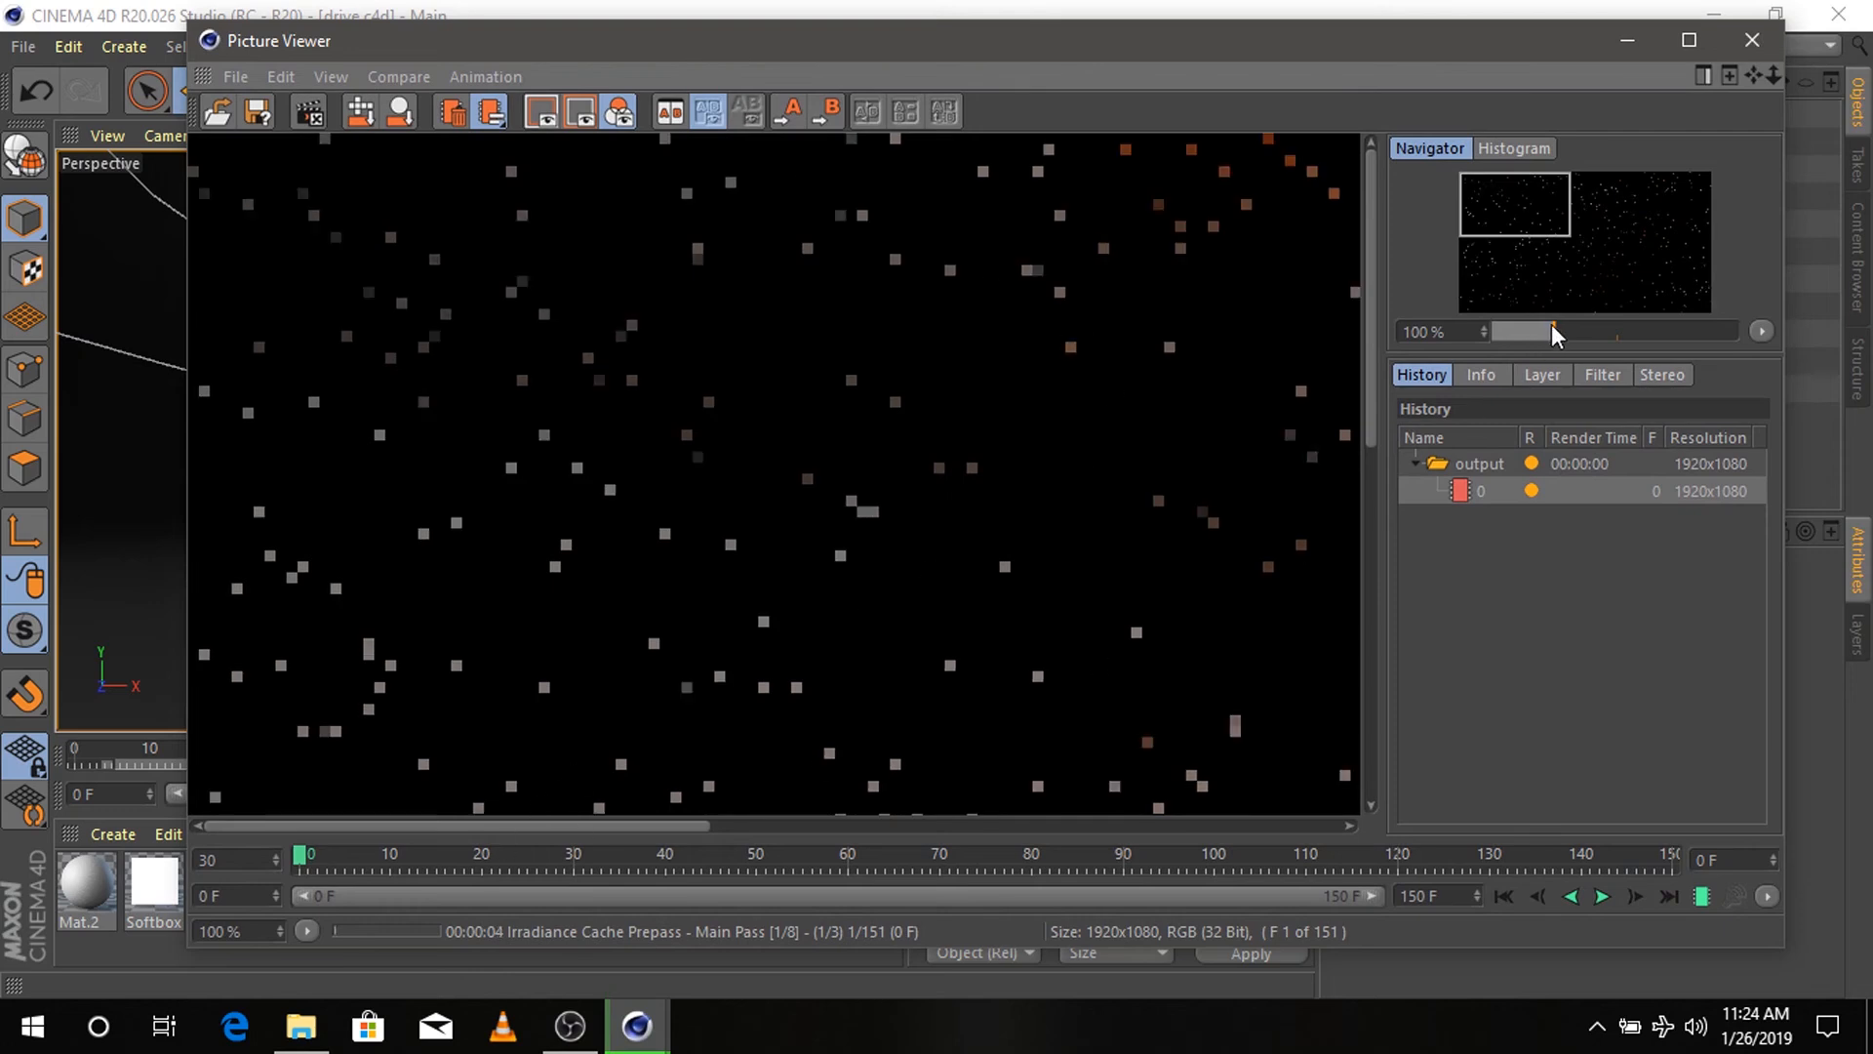
mouse_move(1553, 332)
mouse_down()
mouse_move(1504, 334)
mouse_move(1529, 332)
mouse_up()
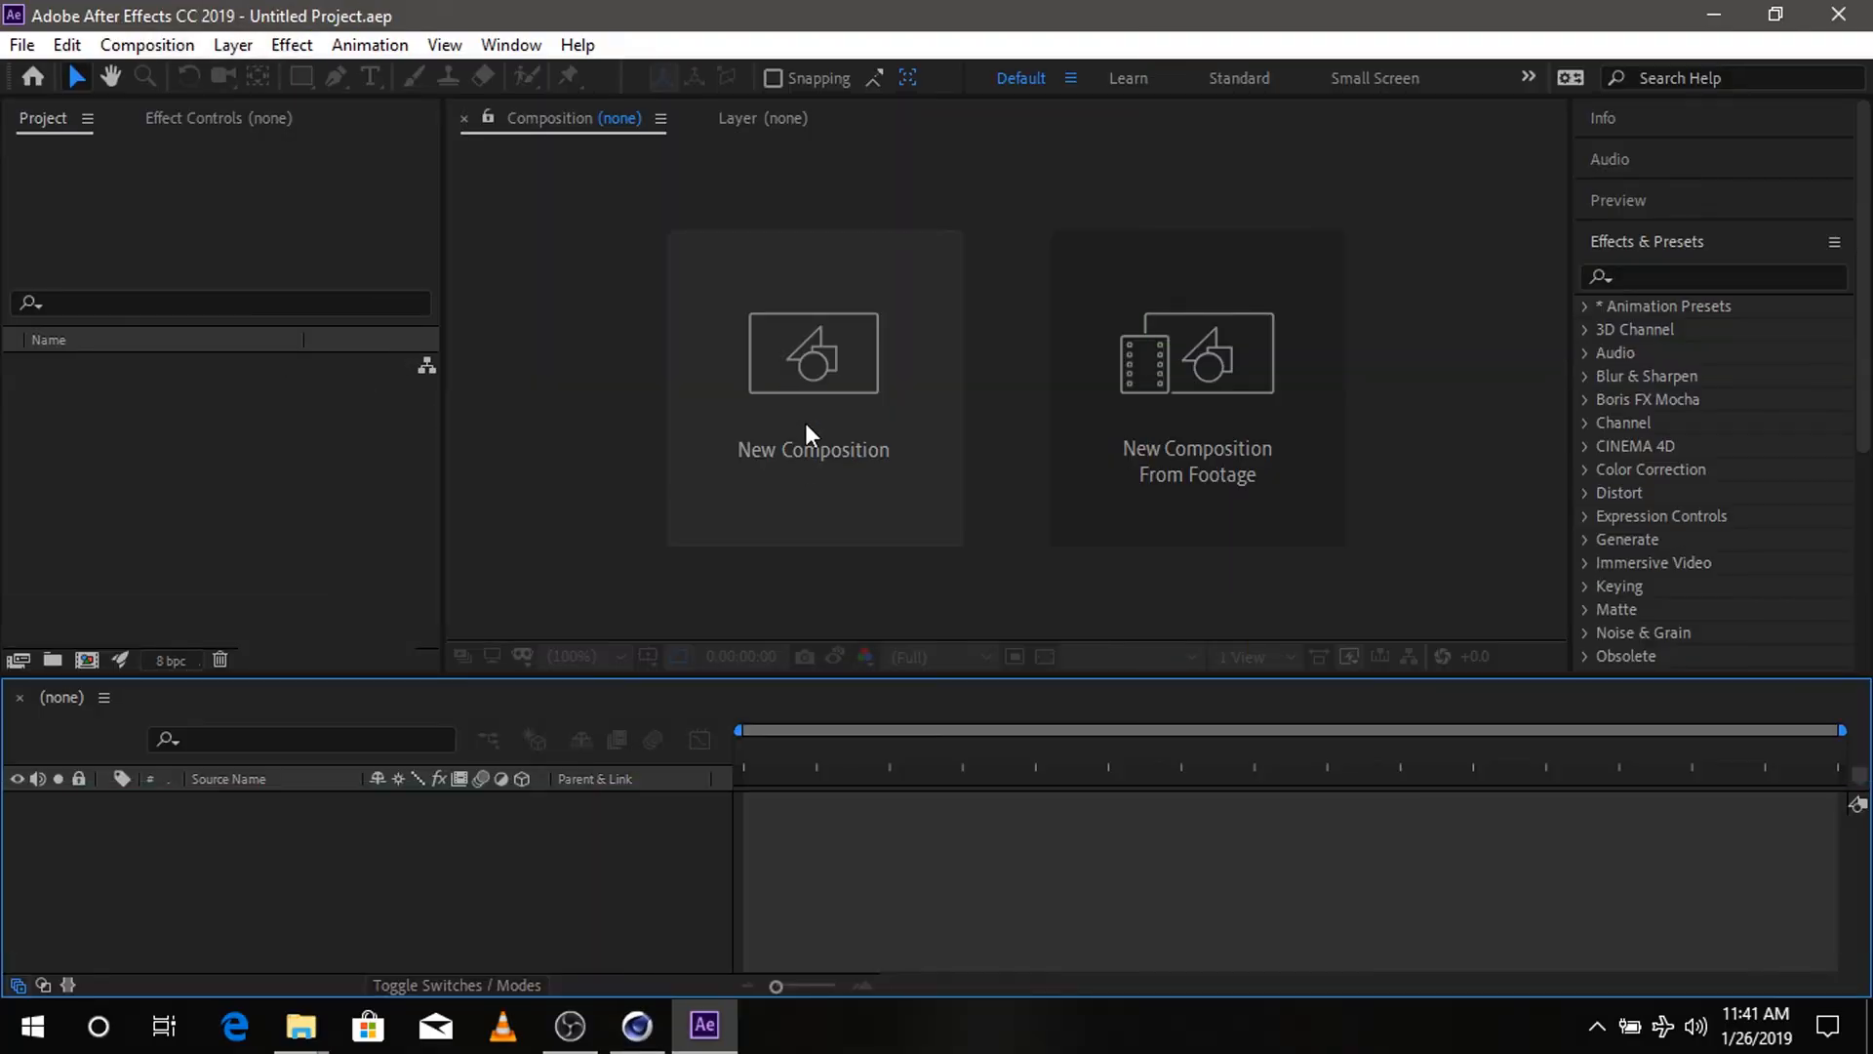
- In After Effects, create a 1920x1080 composition at 30 frames per second with a five-second duration
click(804, 412)
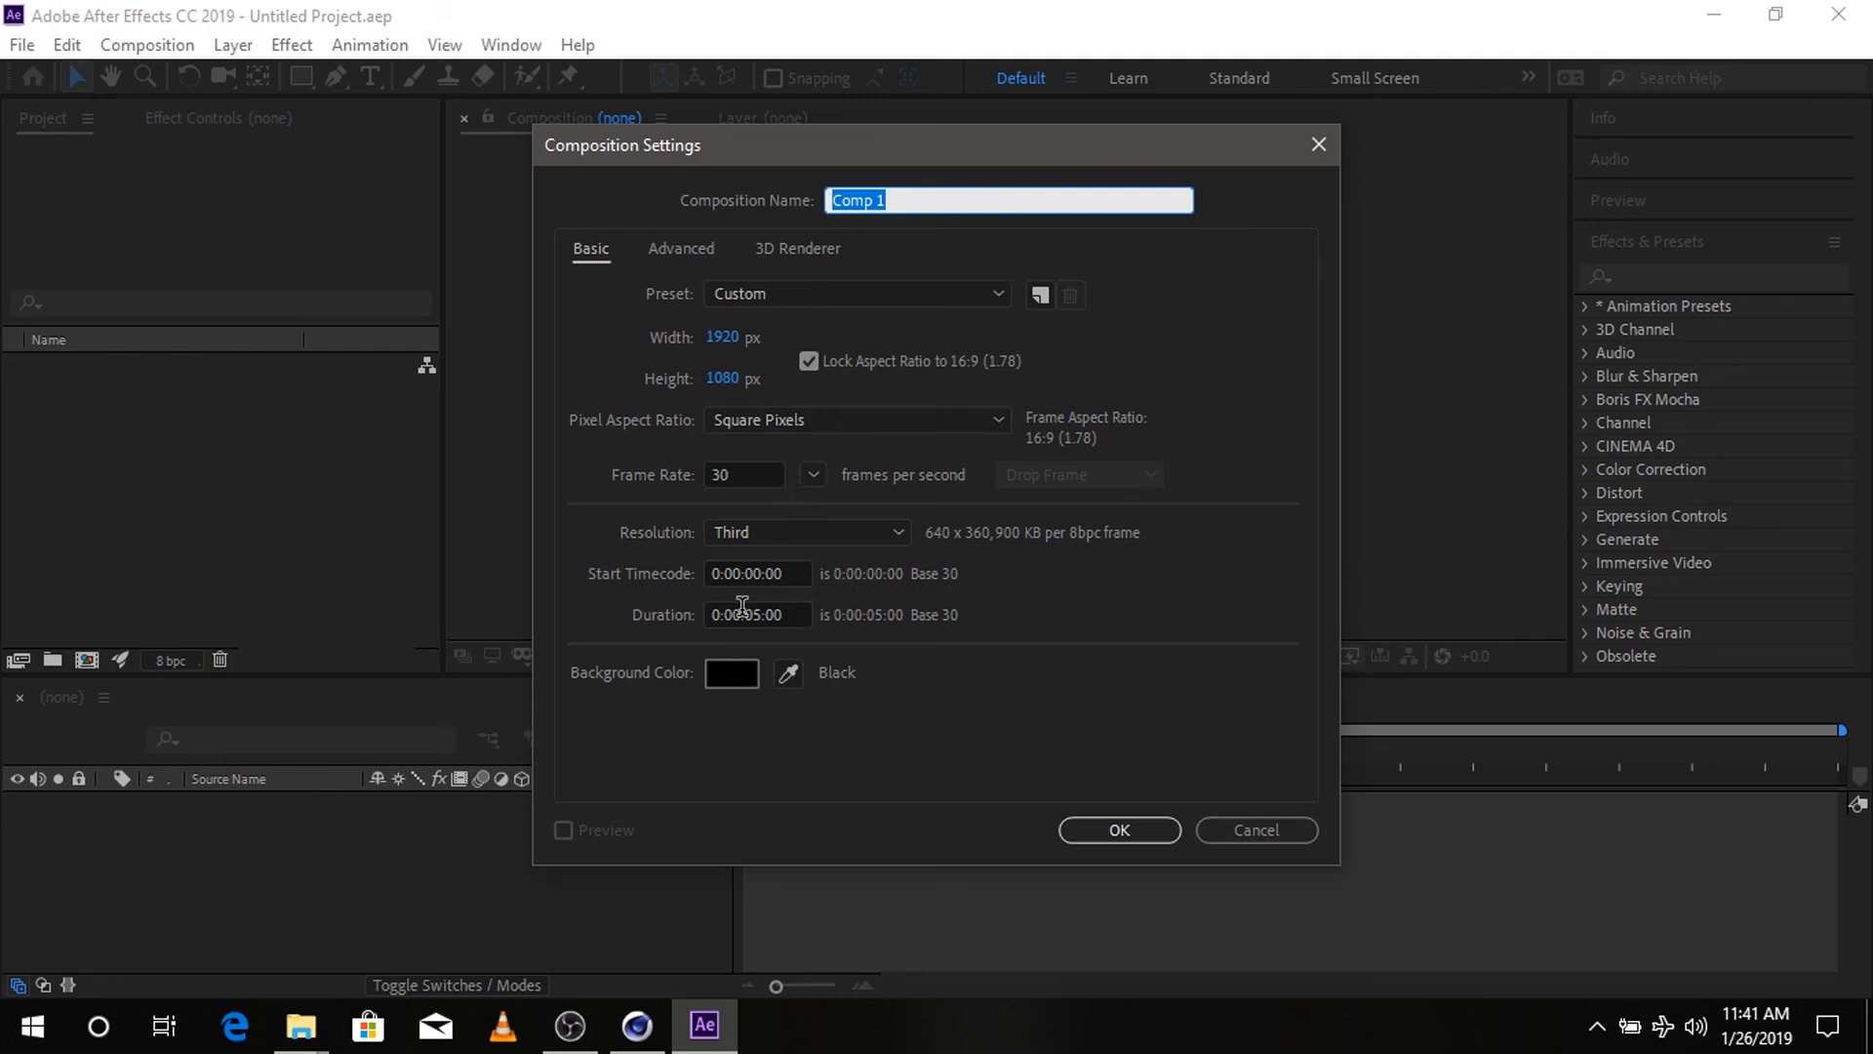
click(1106, 839)
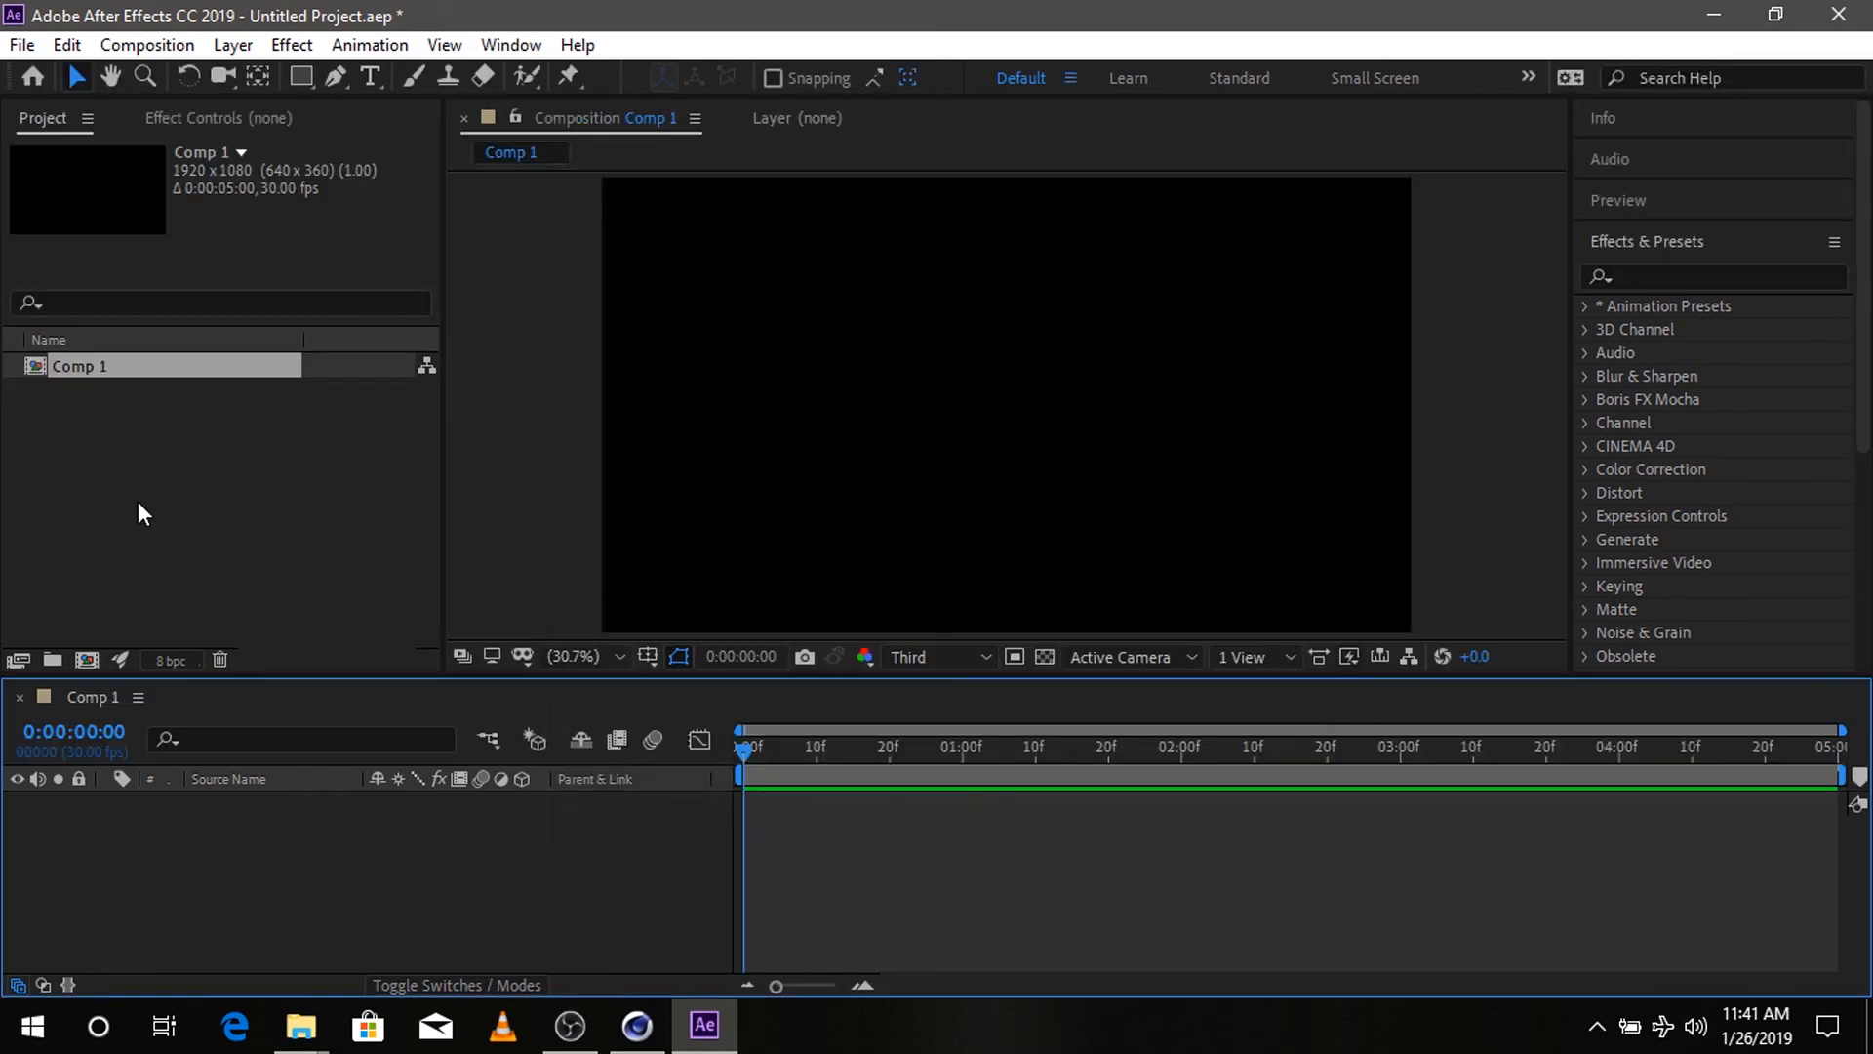
- Import the drive PNG sequence starting at drive0000 from the drive standard folder and add it to the Comp 1 timeline
double_click(120, 466)
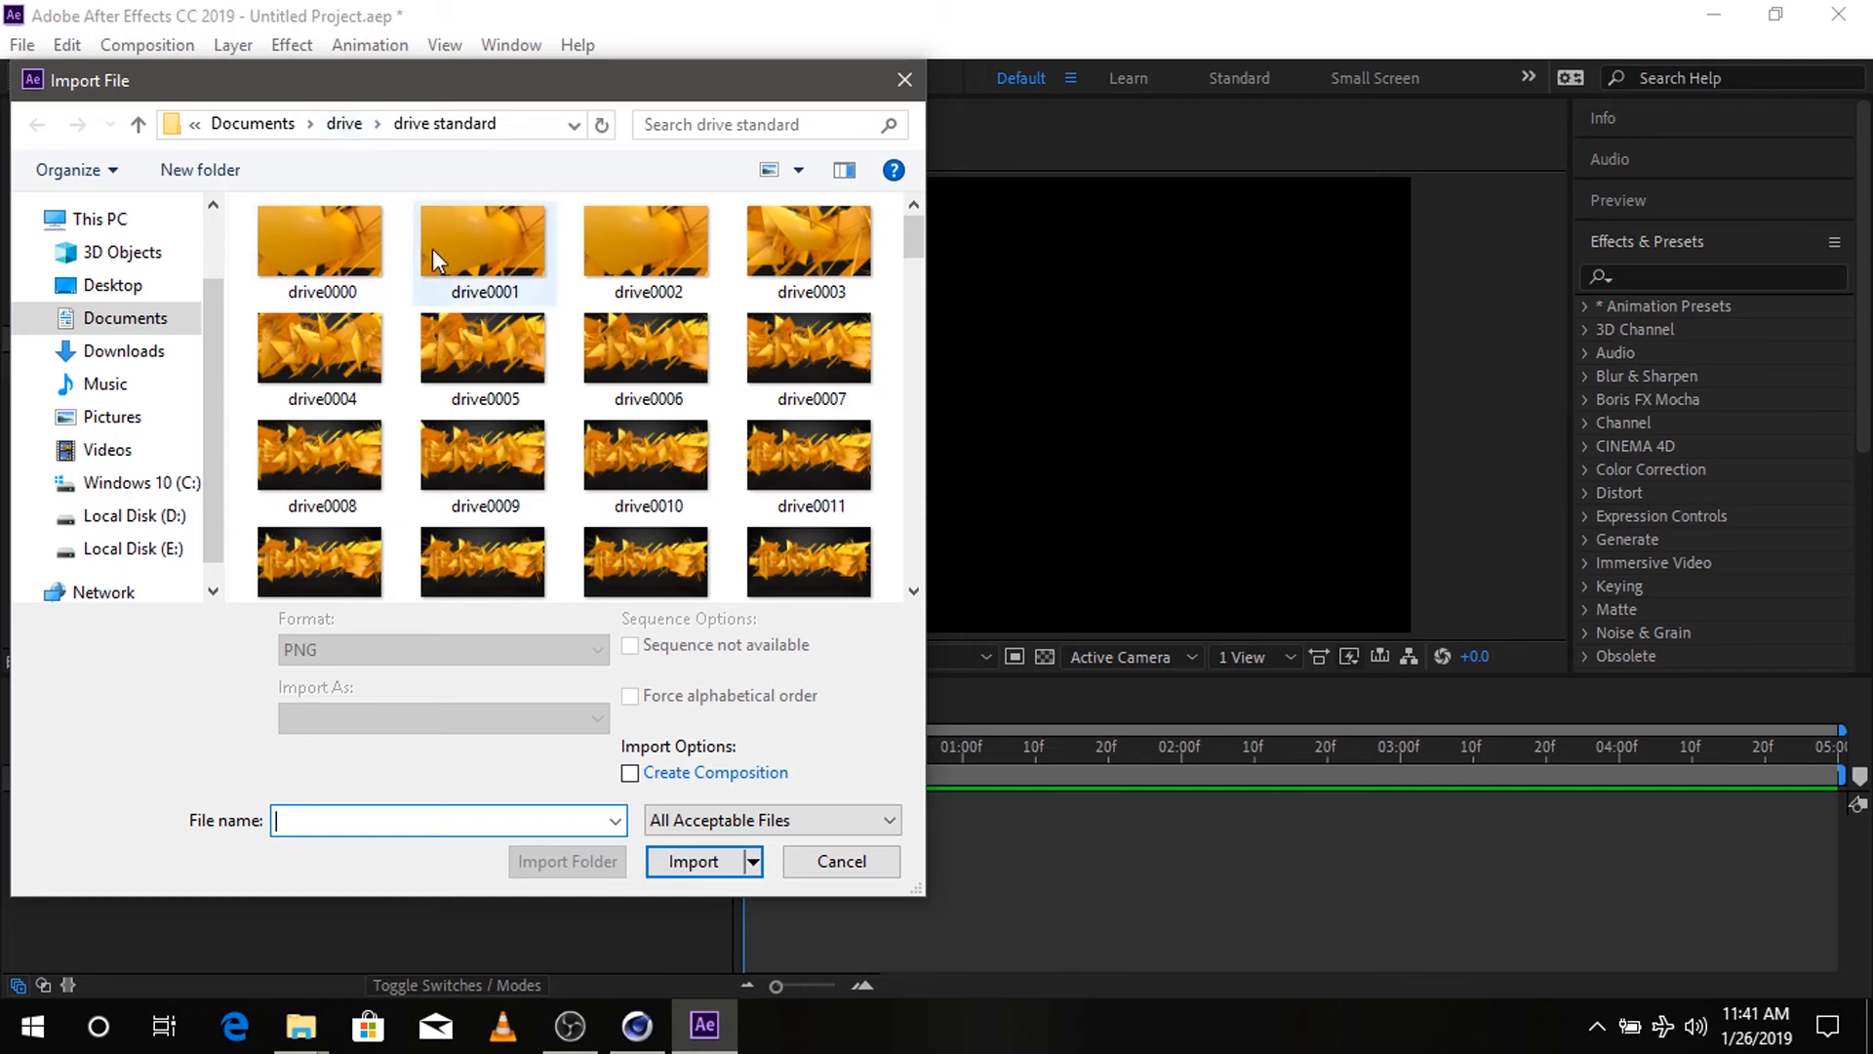
click(304, 260)
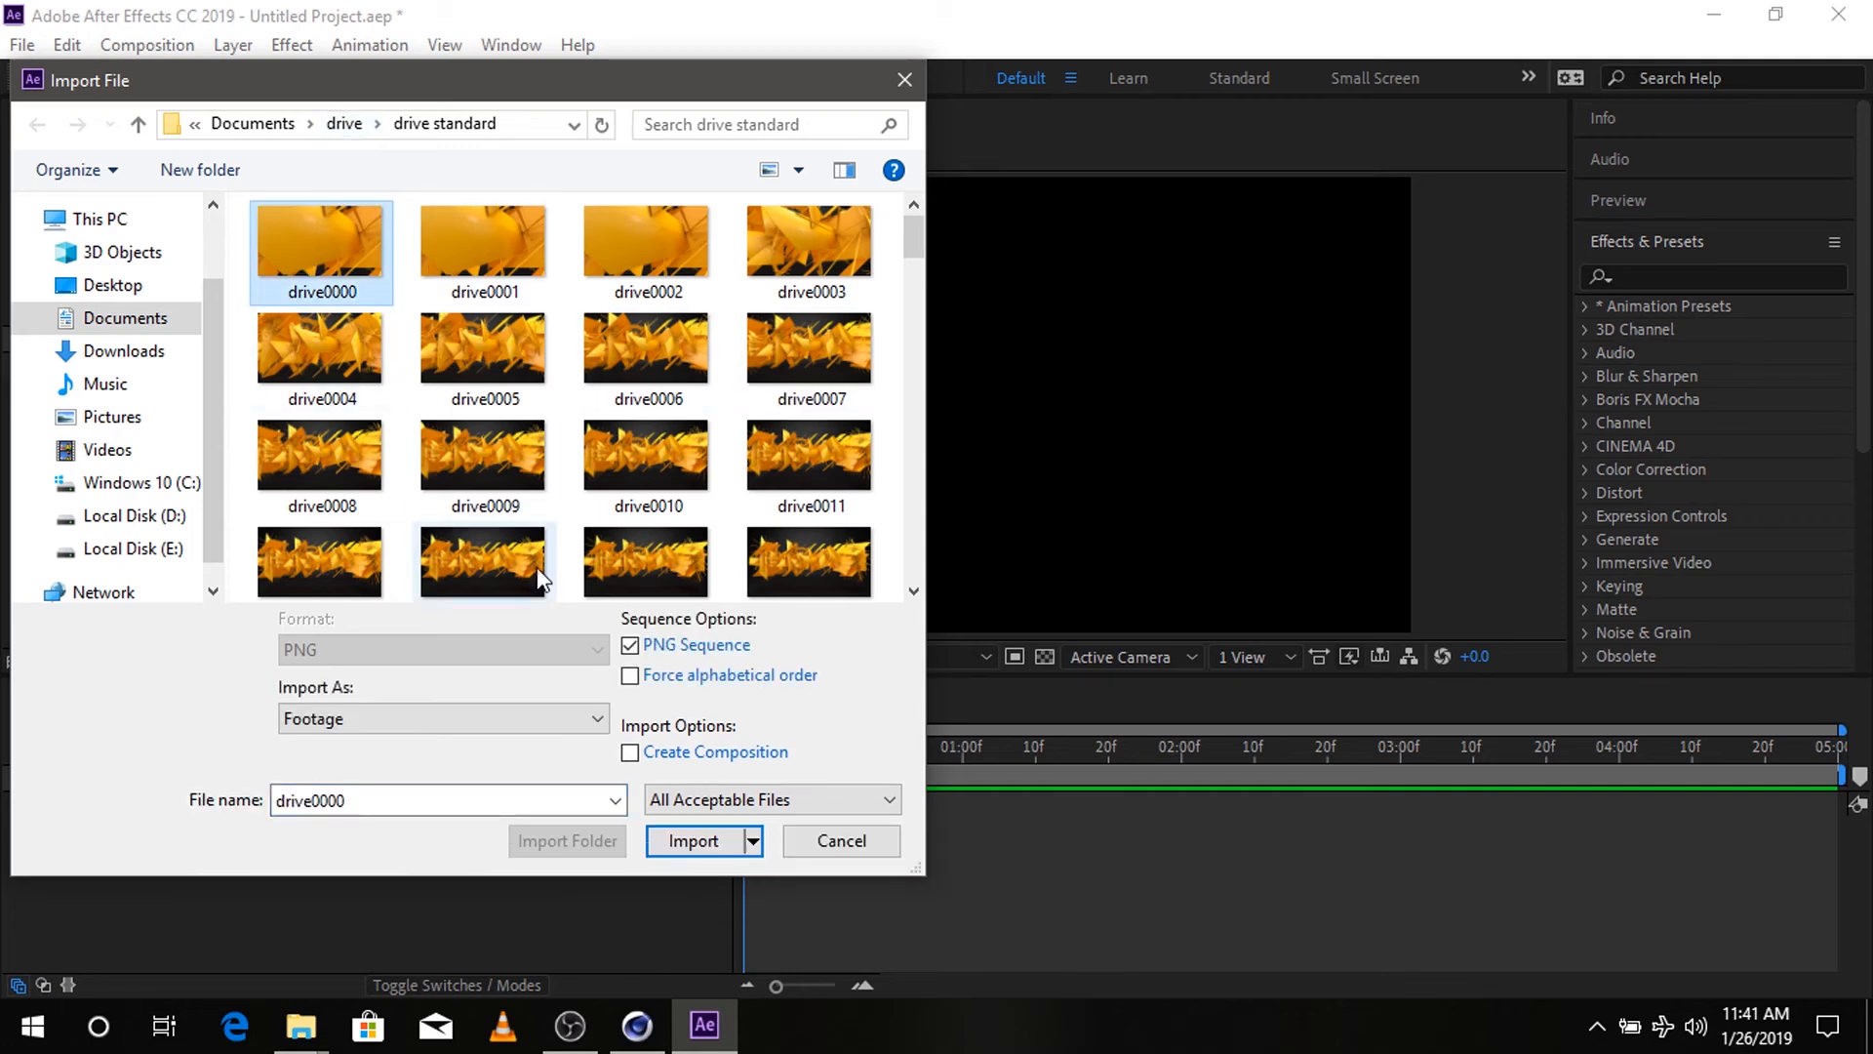
click(730, 841)
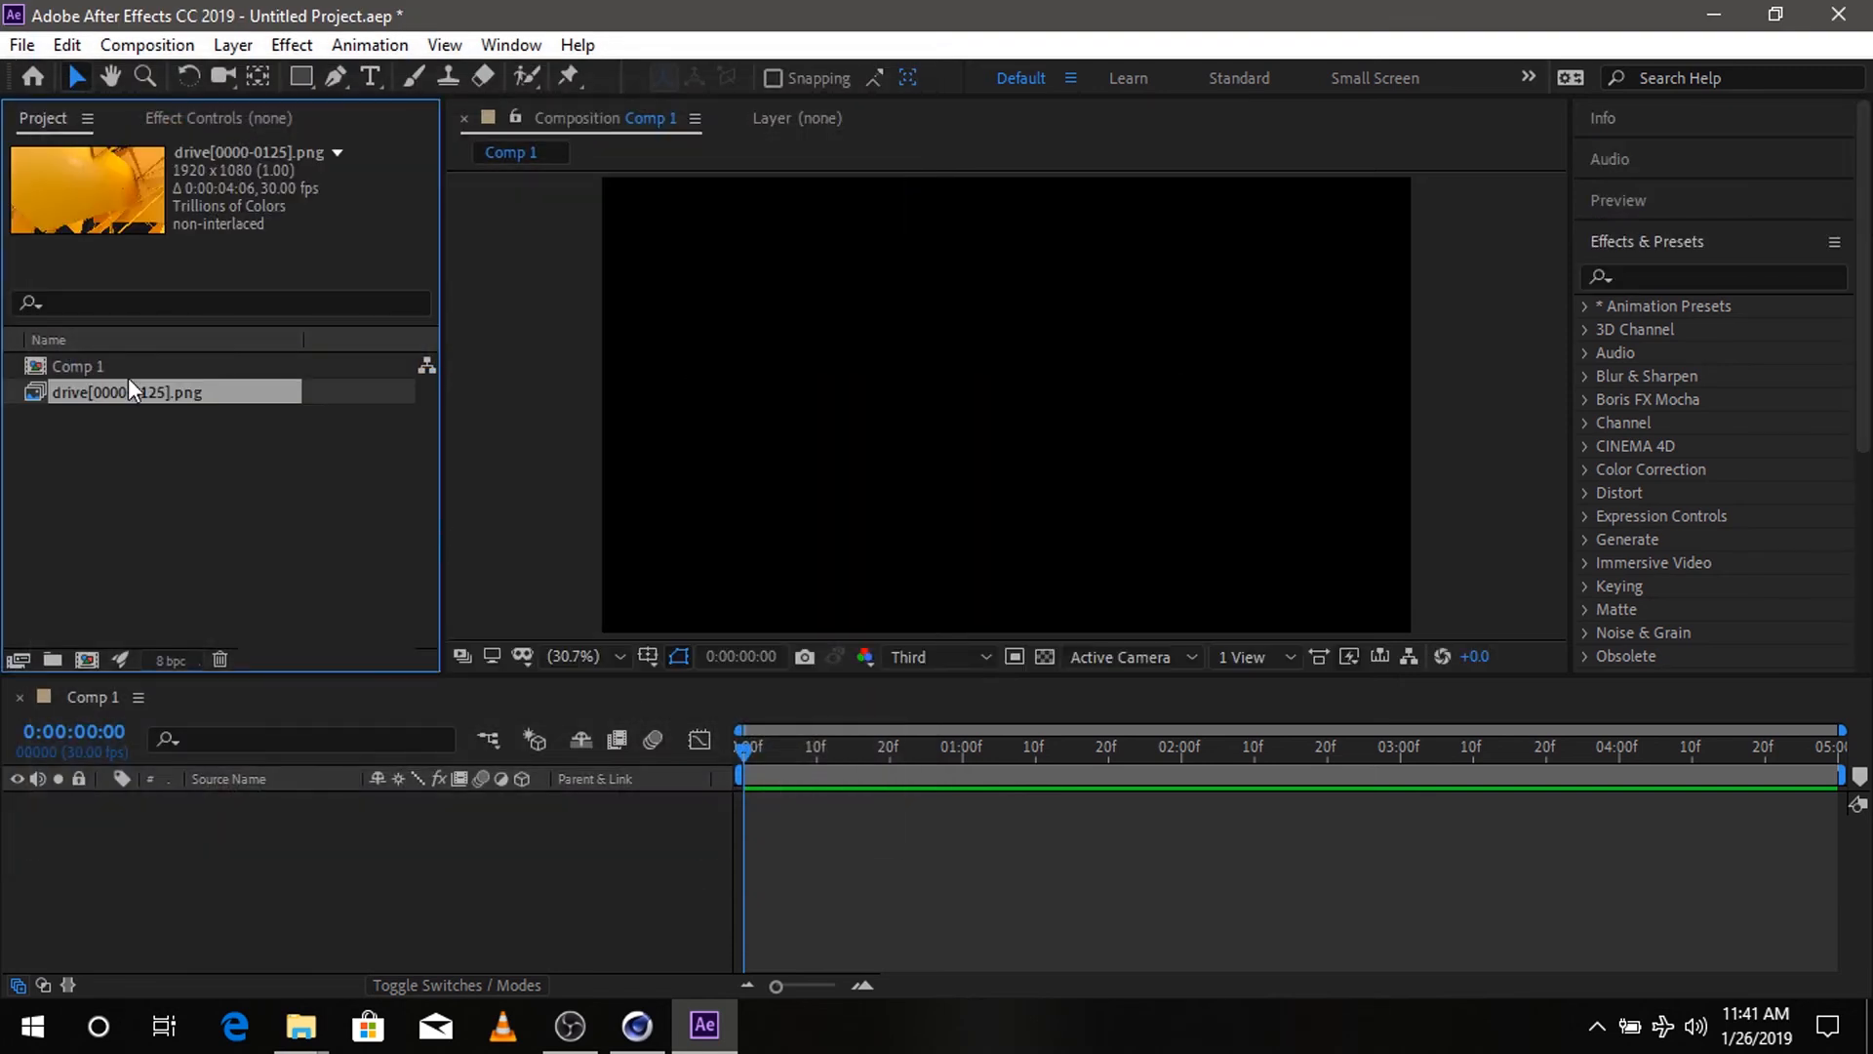
drag(101, 390, 161, 869)
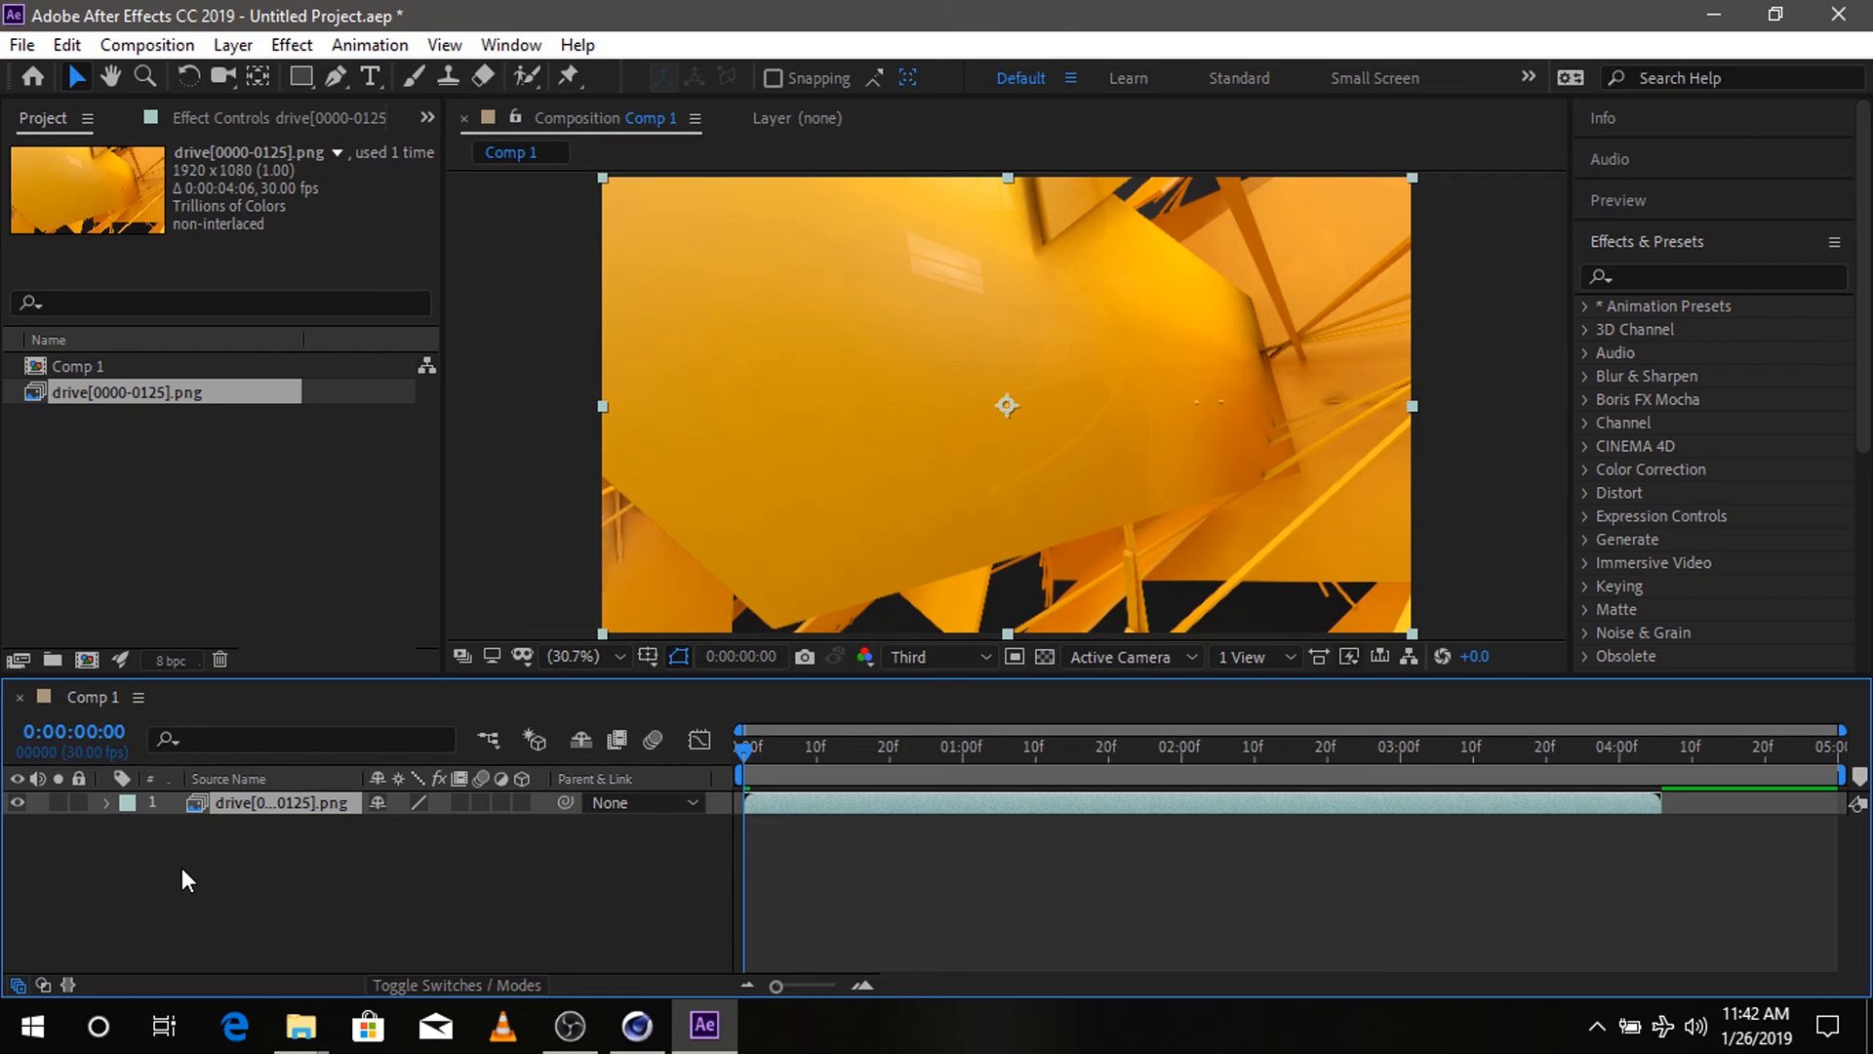
- Import Particles.mov from the drive cinema 4D folder and place it above the drive sequence in the timeline
mouse_move(308, 1005)
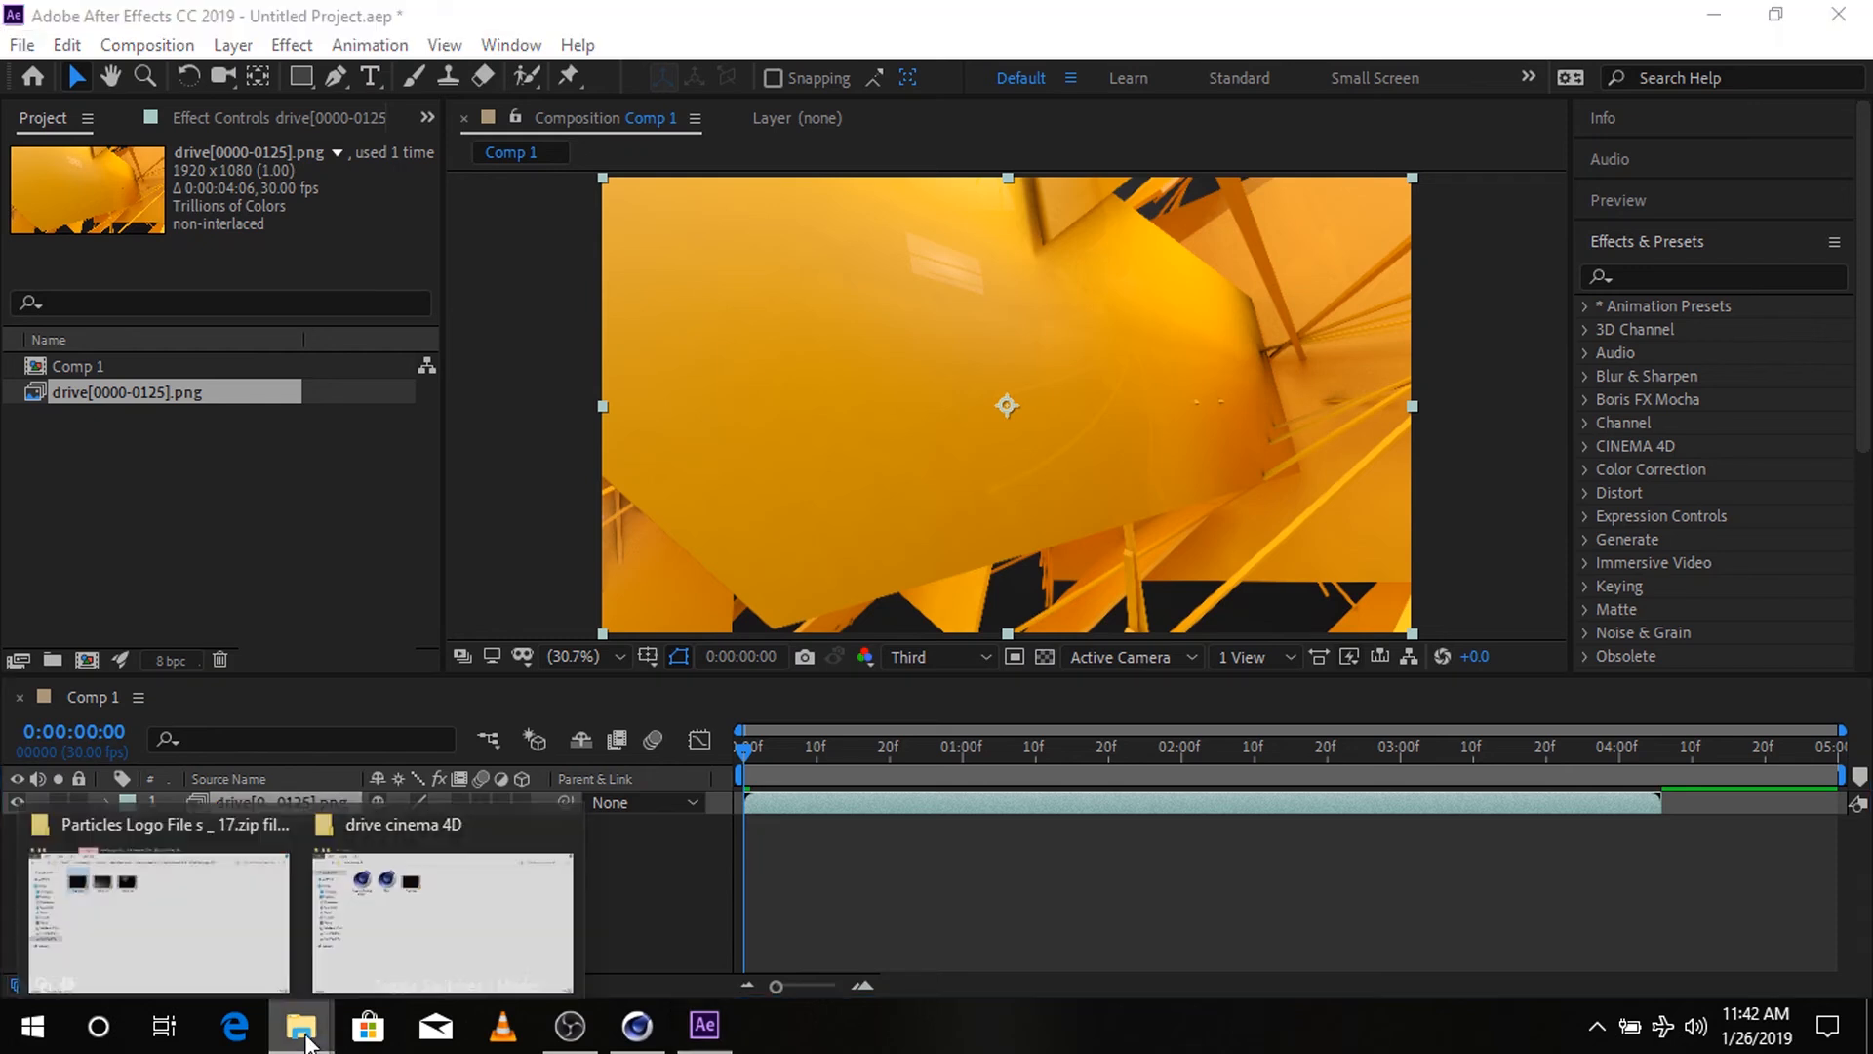
click(422, 928)
drag(1227, 381, 124, 451)
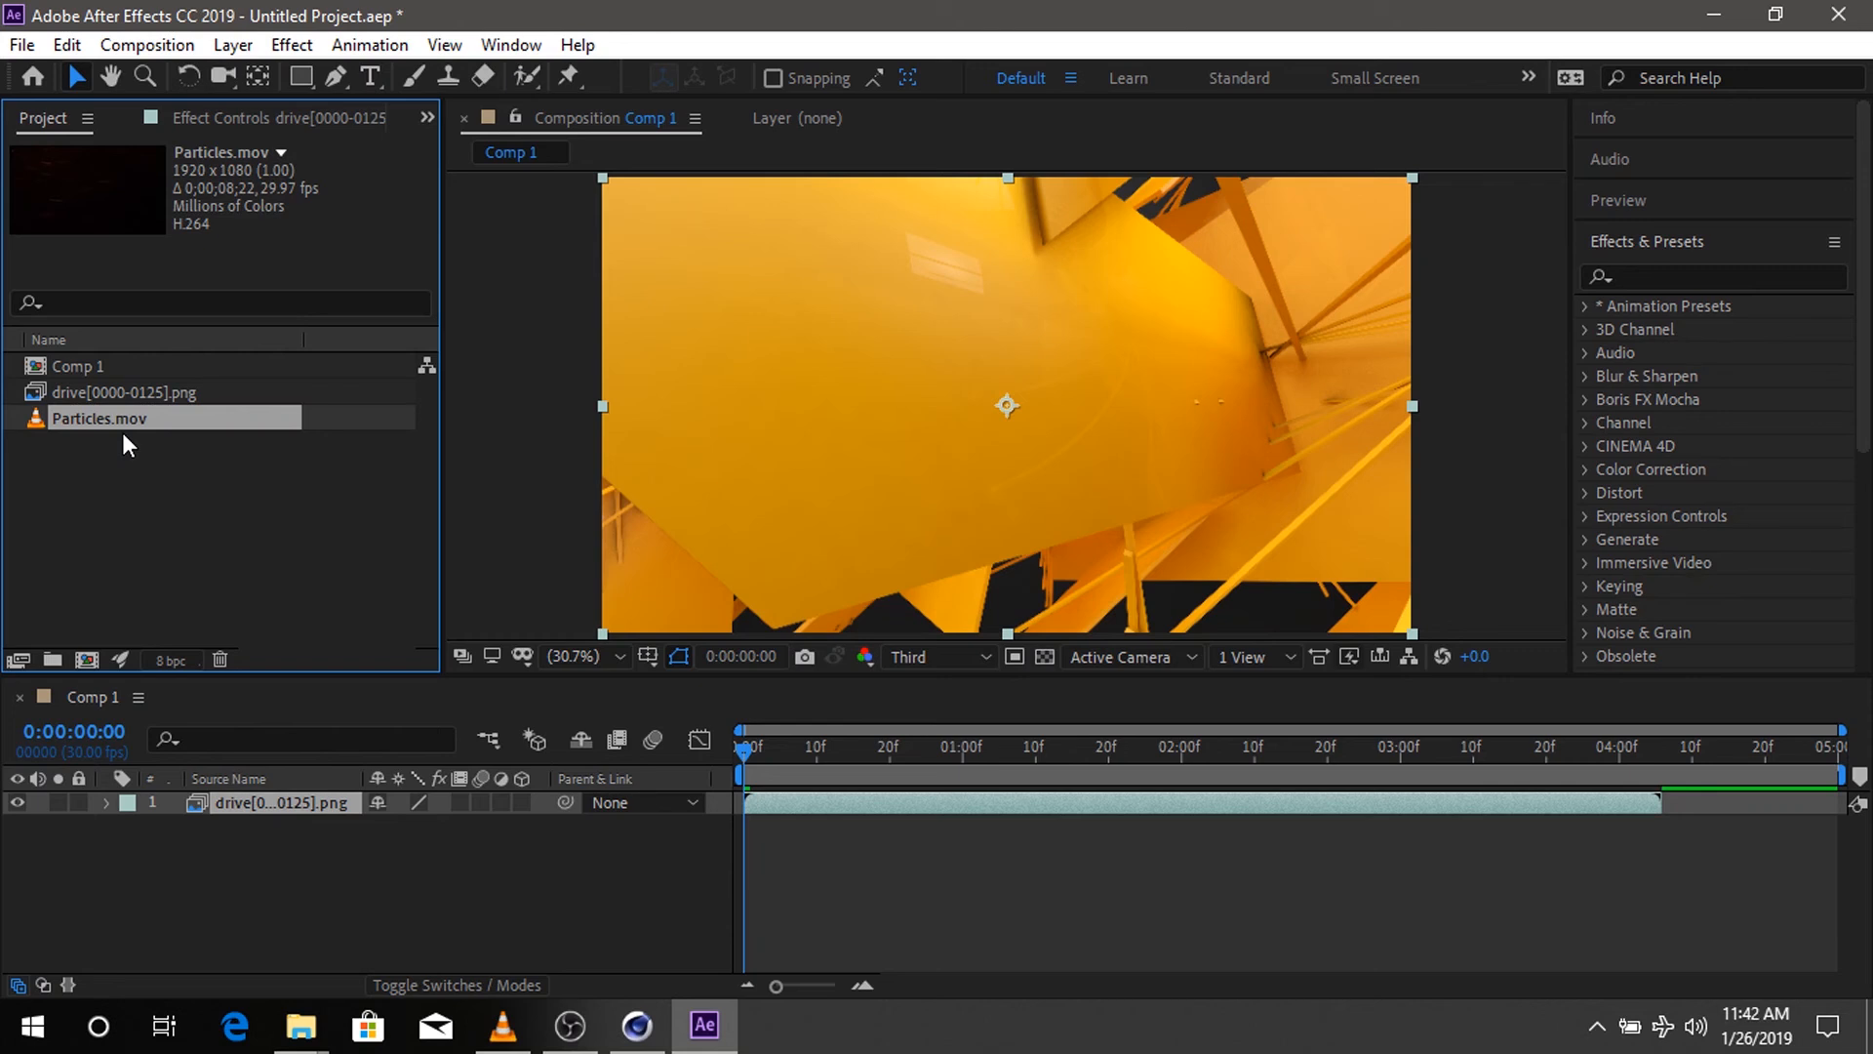
drag(109, 431, 224, 798)
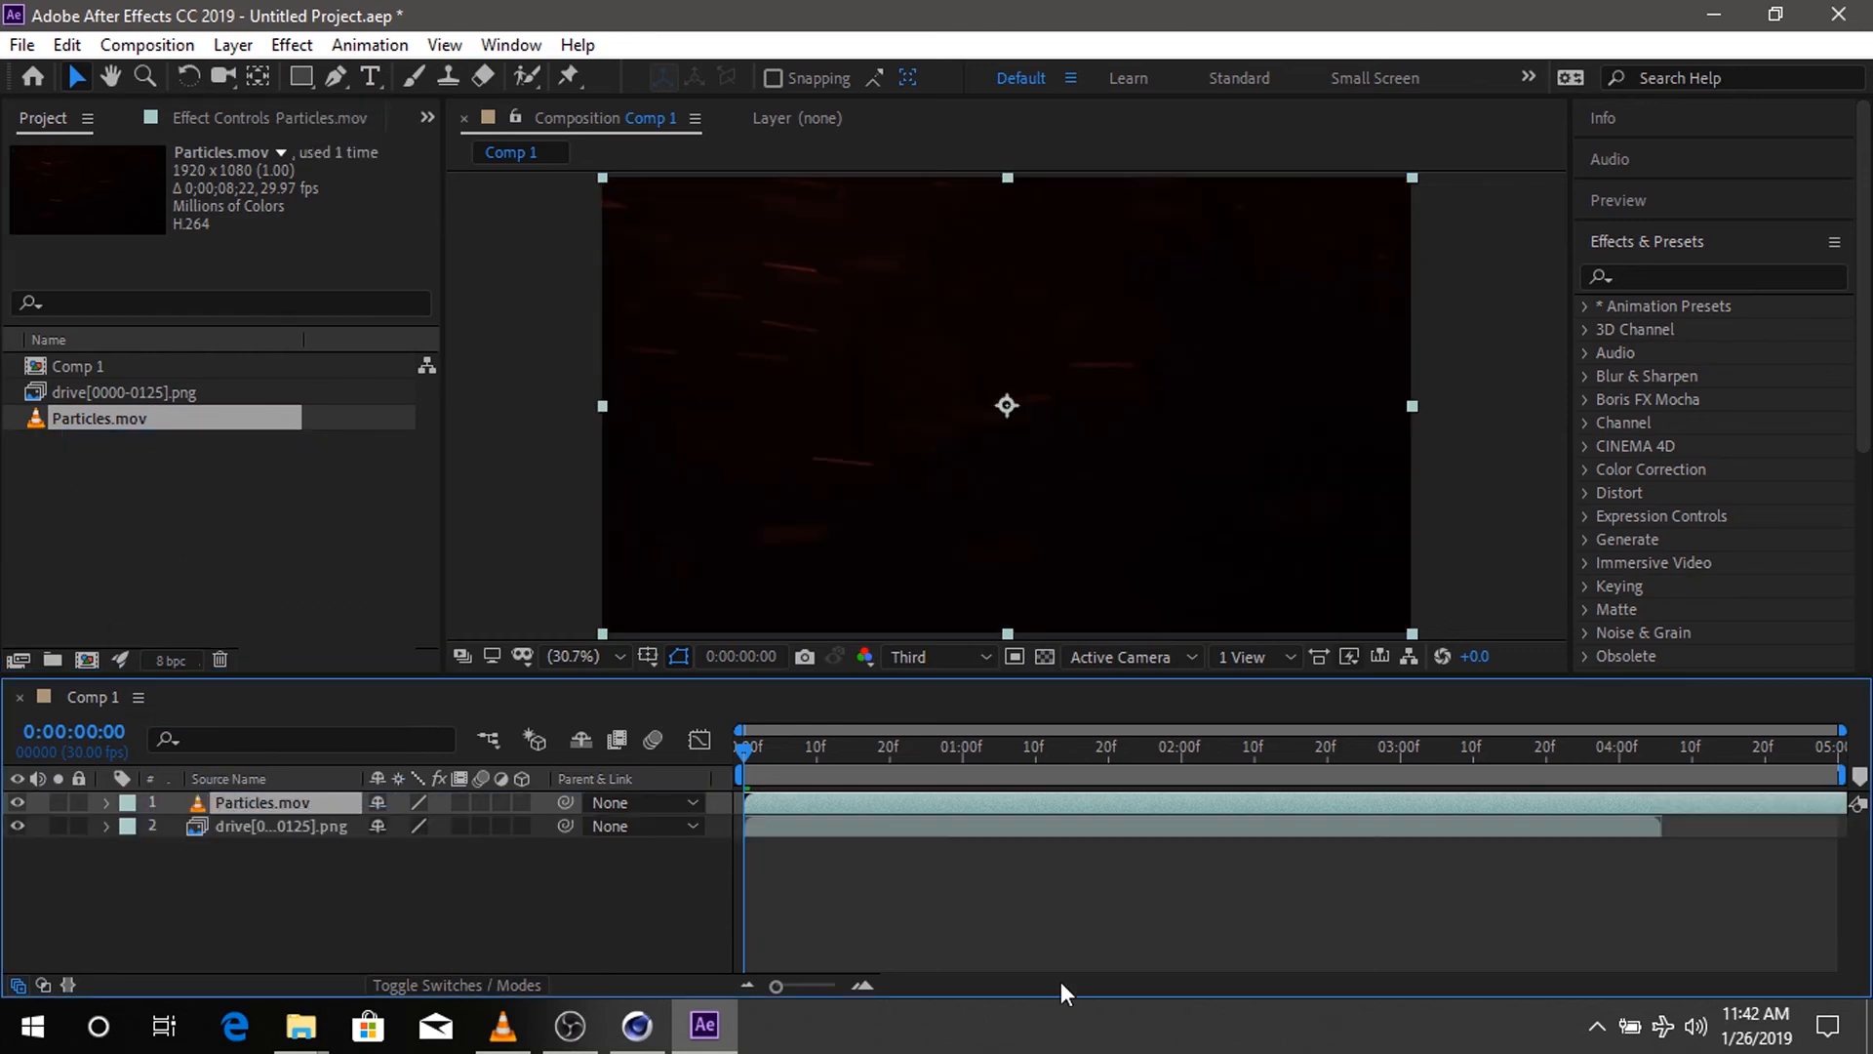
- Set the Particles.mov layer's blending mode to Screen and preview the composite up to 0:00:01:23
click(445, 991)
click(425, 801)
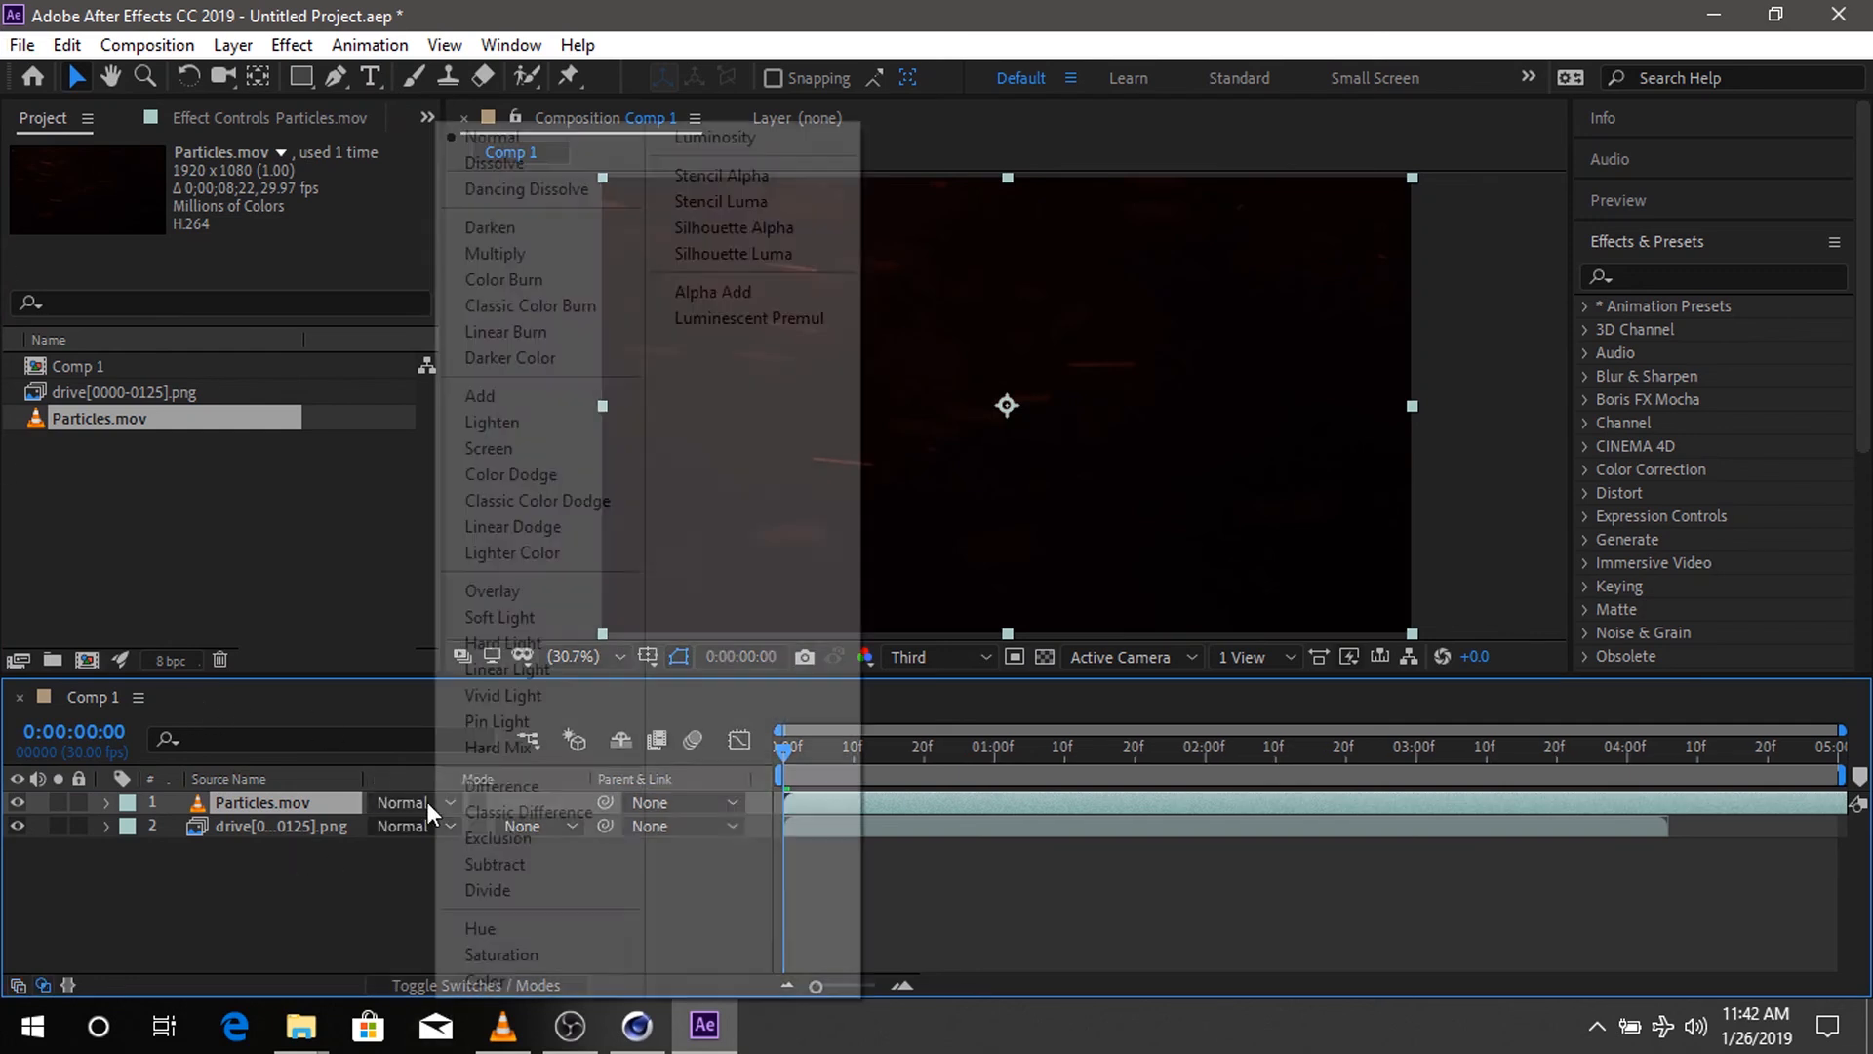
click(523, 447)
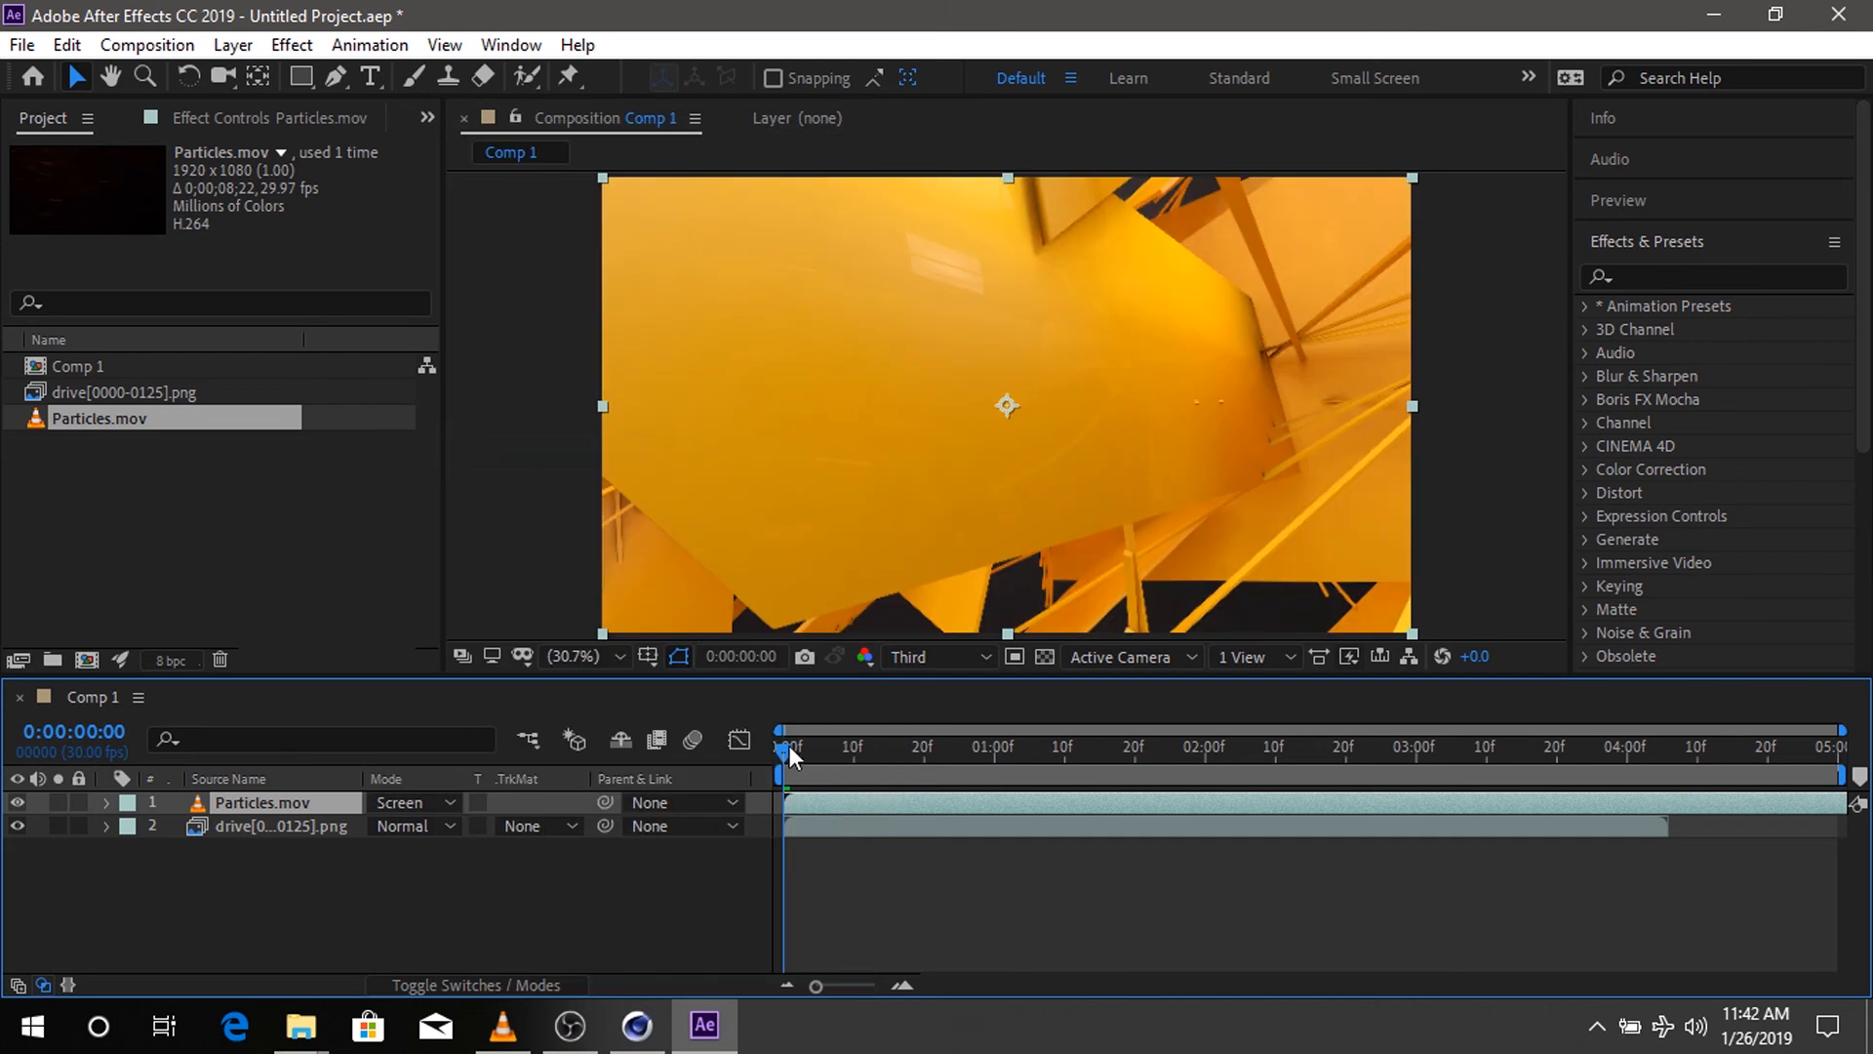
drag(790, 751, 1045, 759)
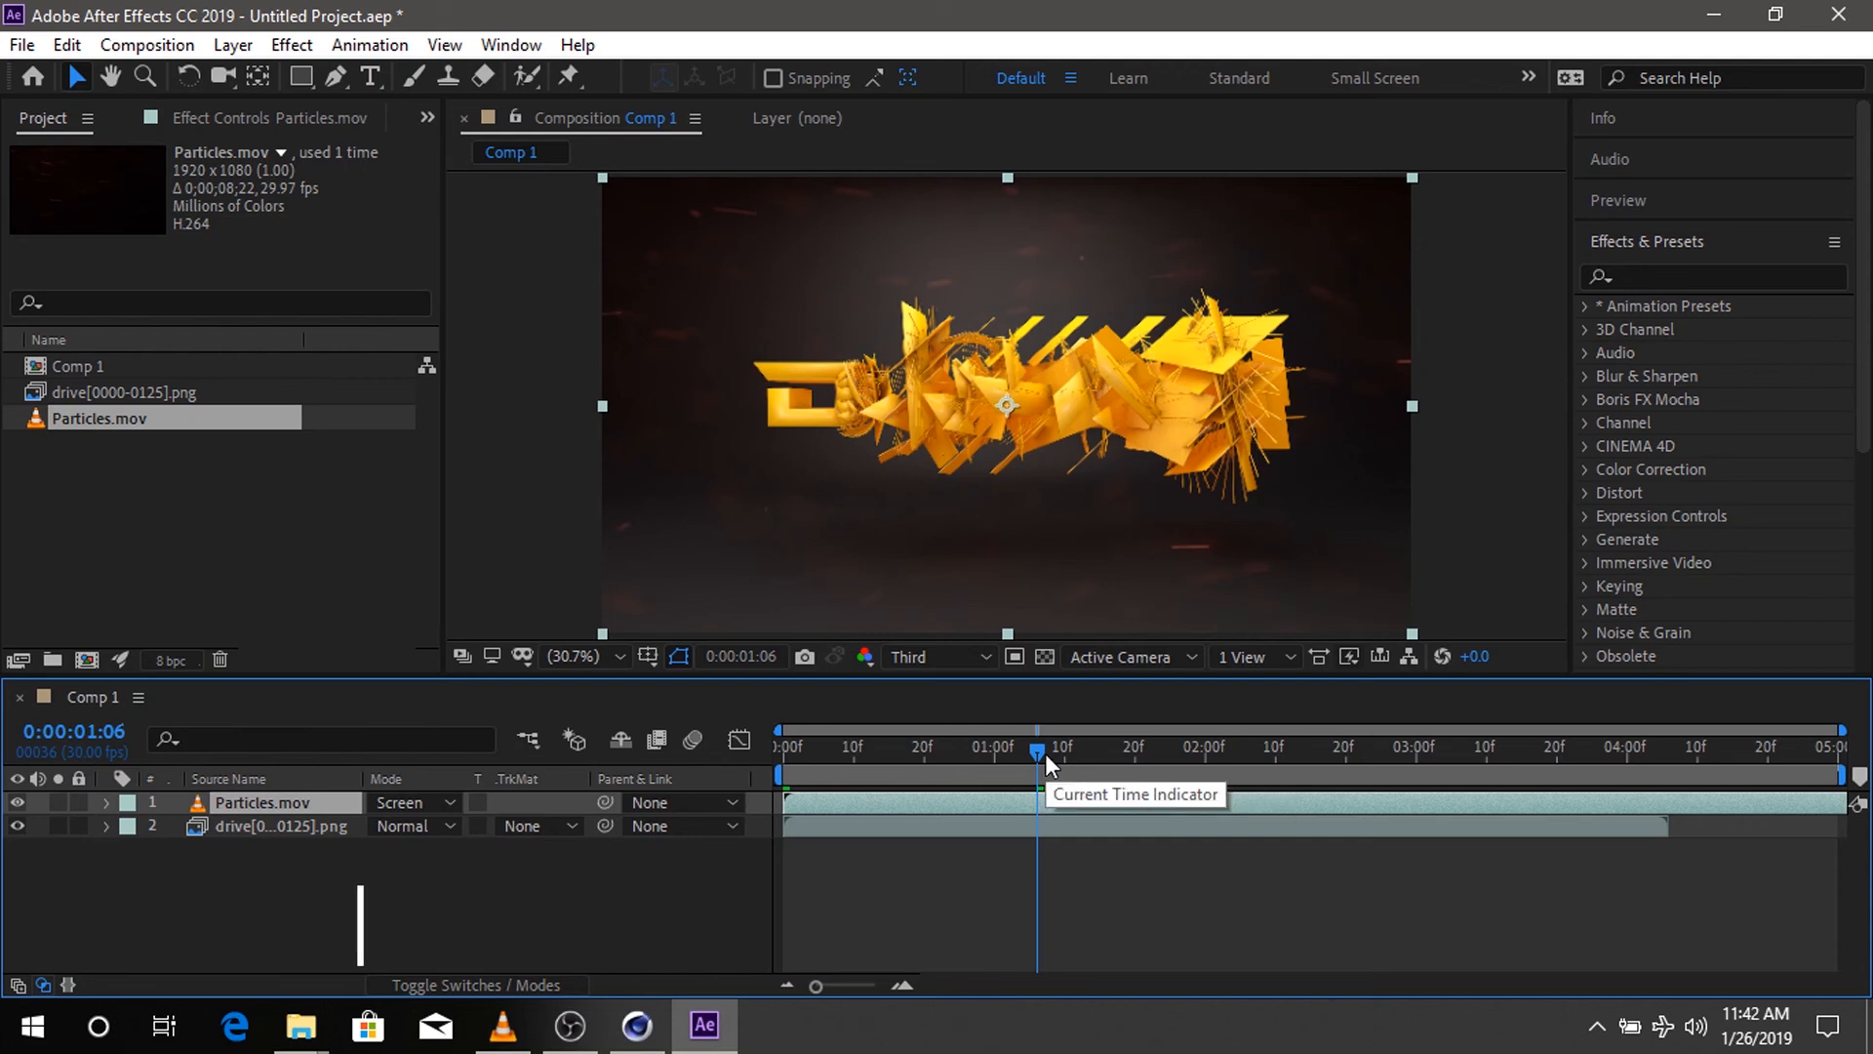
drag(1038, 750, 1157, 780)
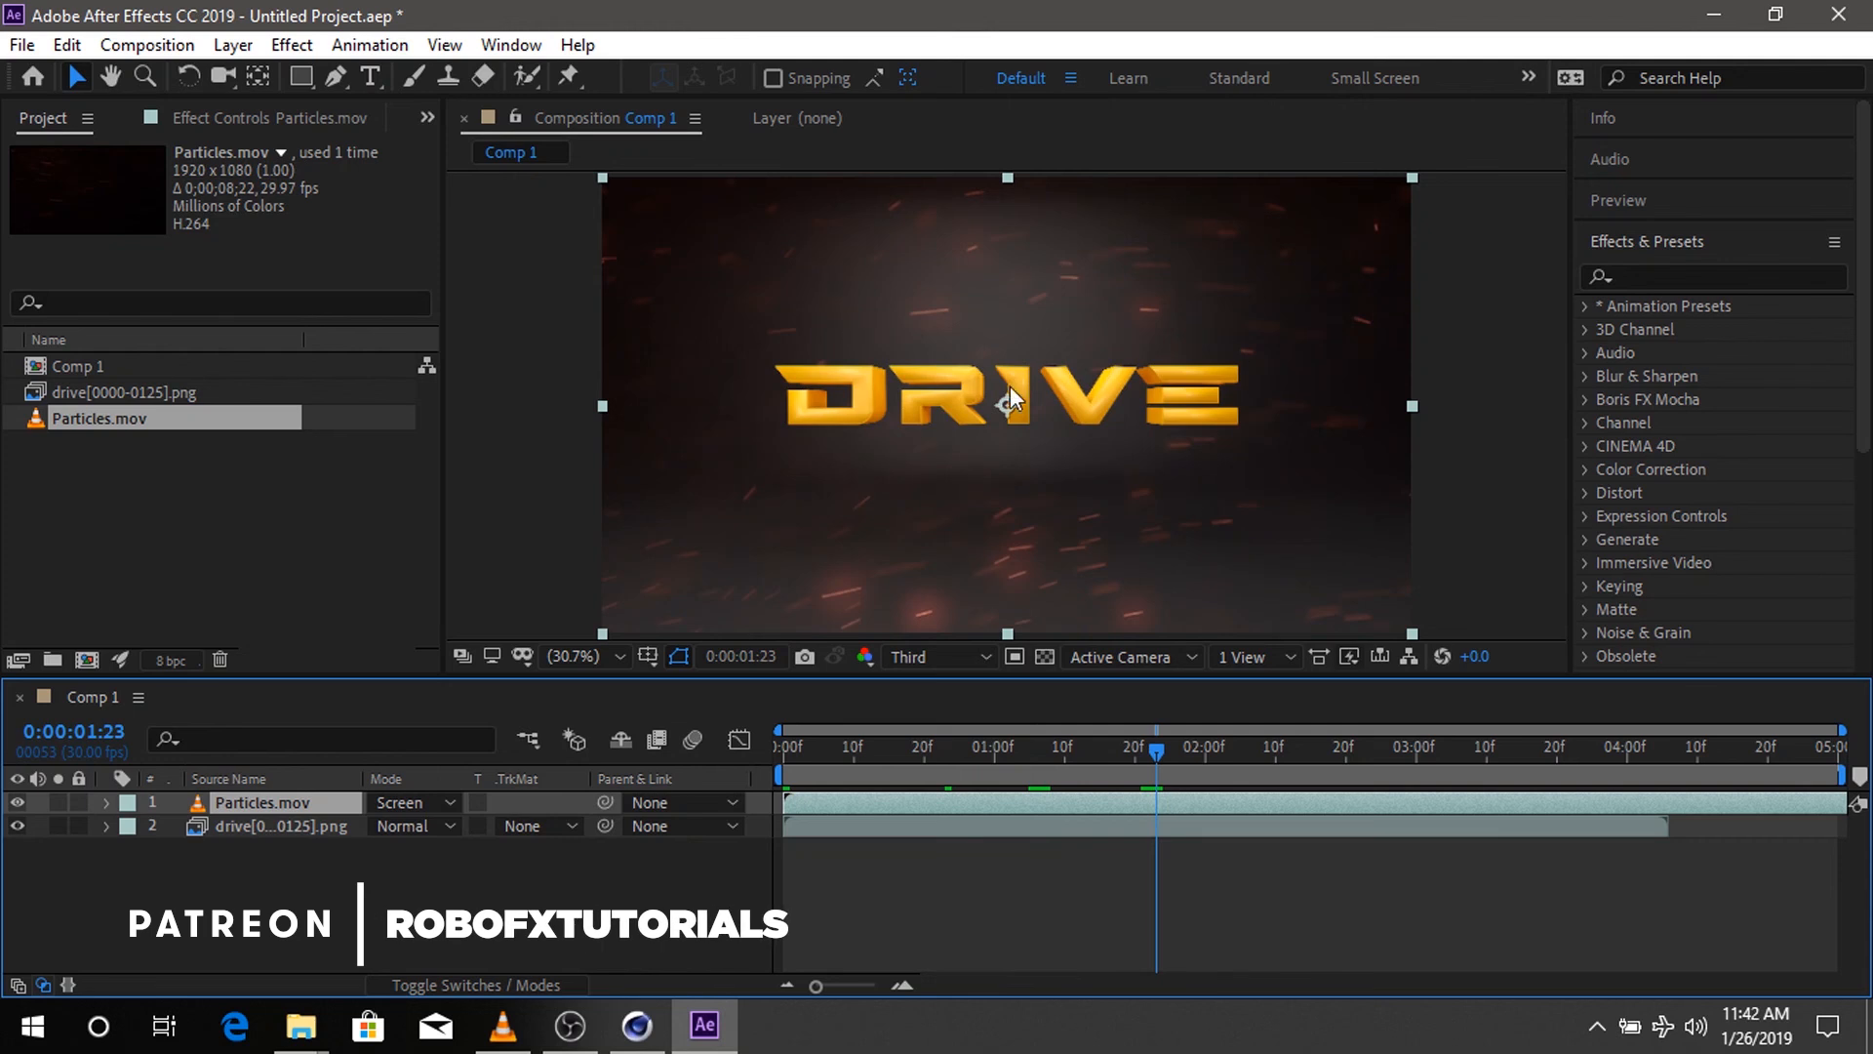
- Find the Black & White effect and apply it to the Particles.mov layer
click(1642, 276)
text(b)
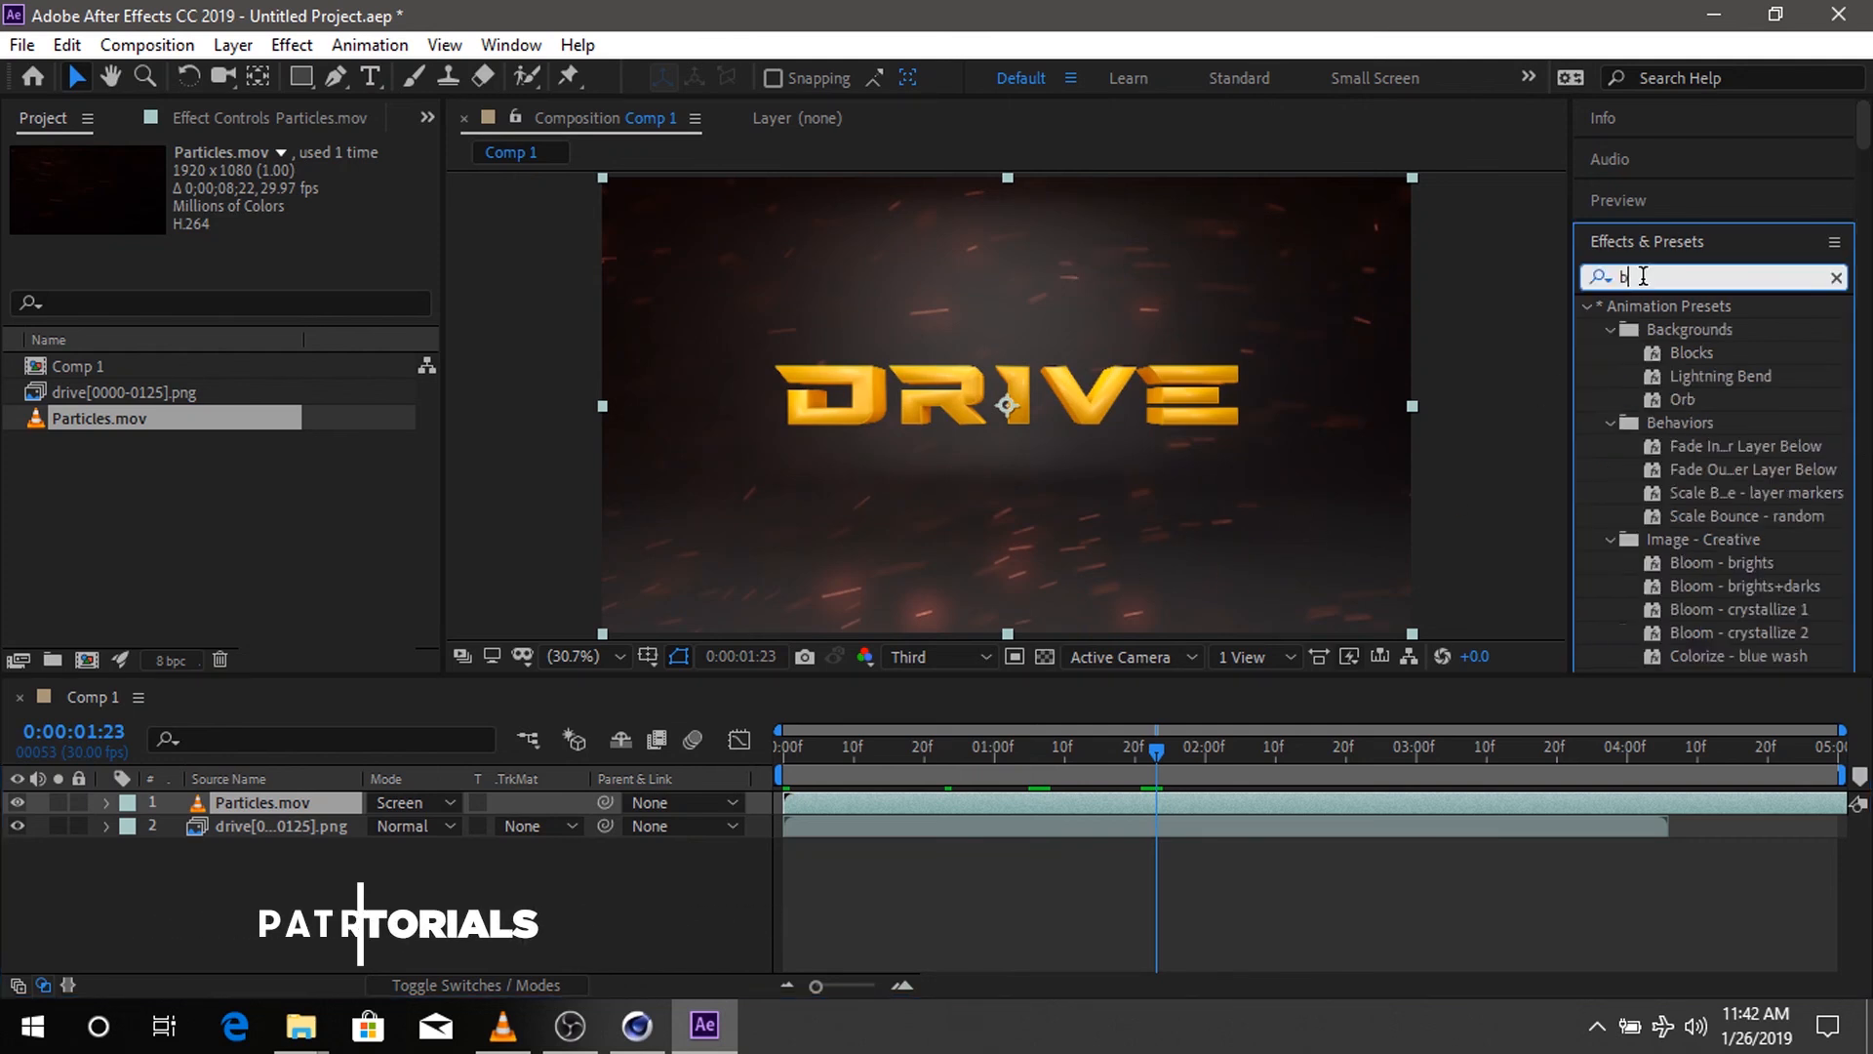
text(lac)
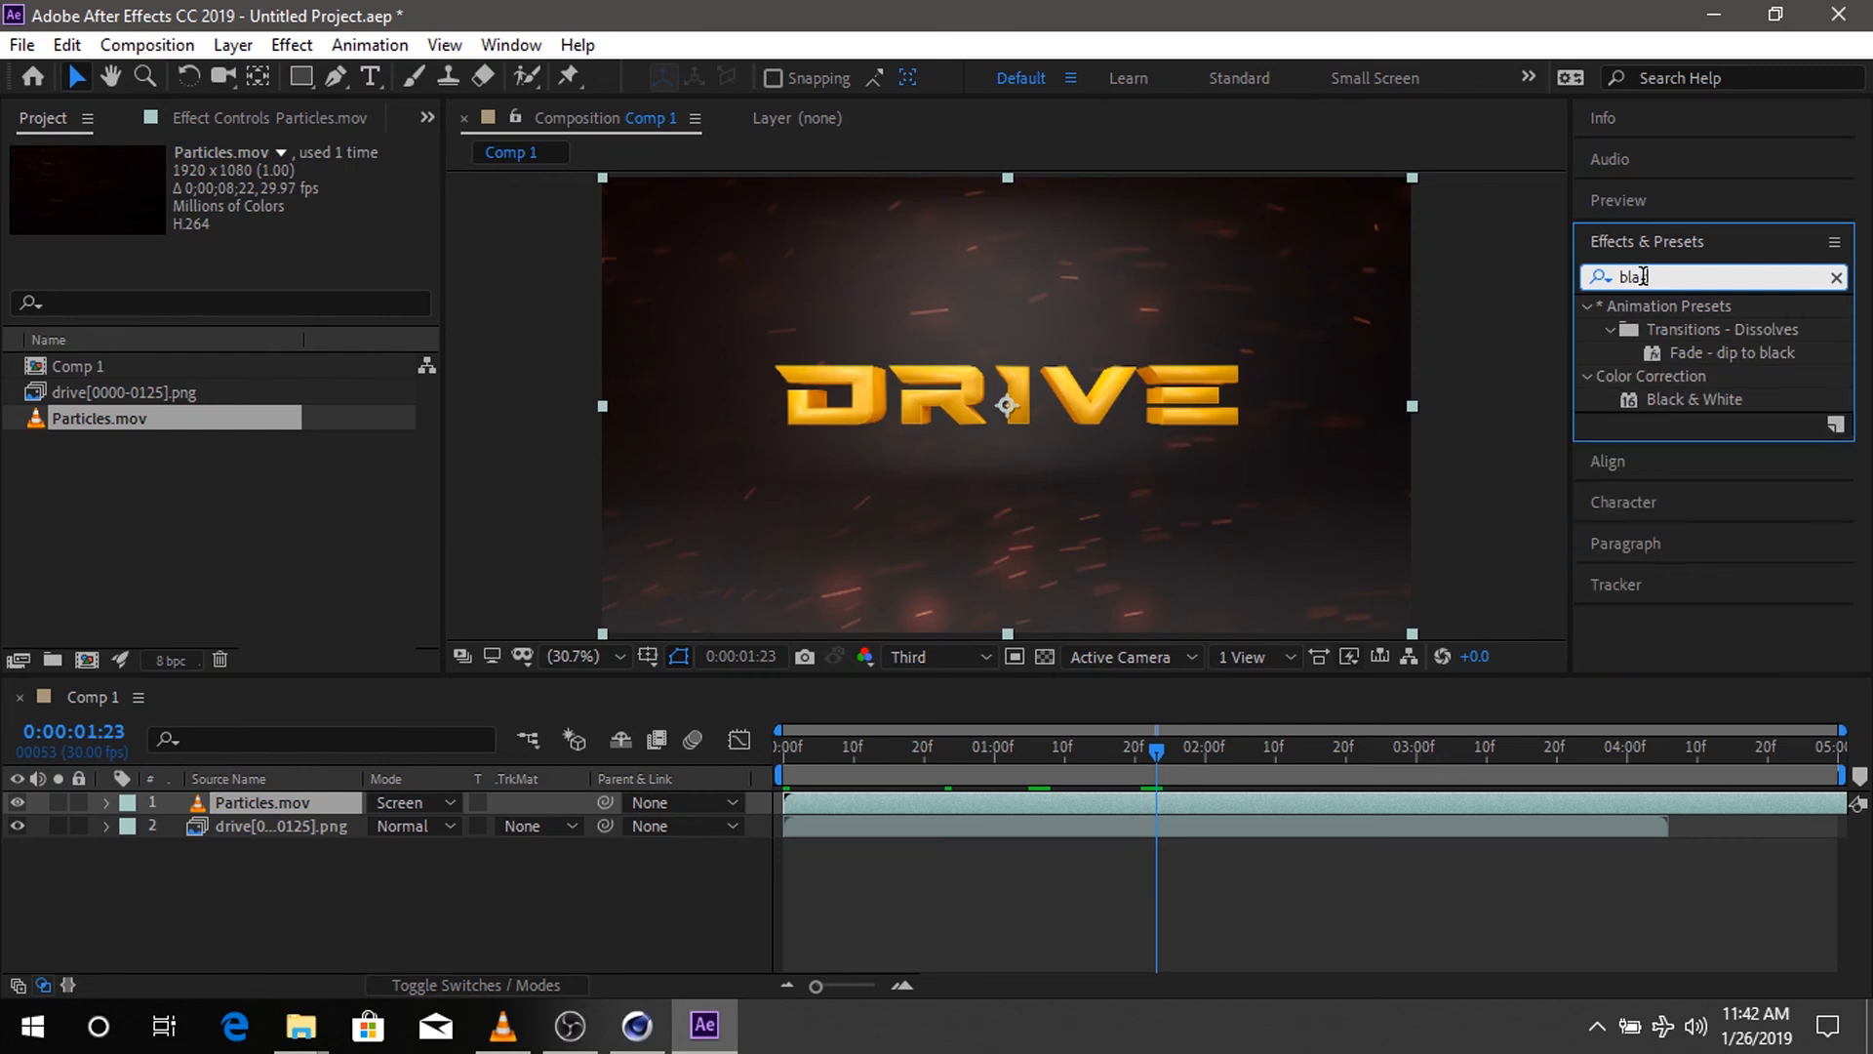
click(1705, 399)
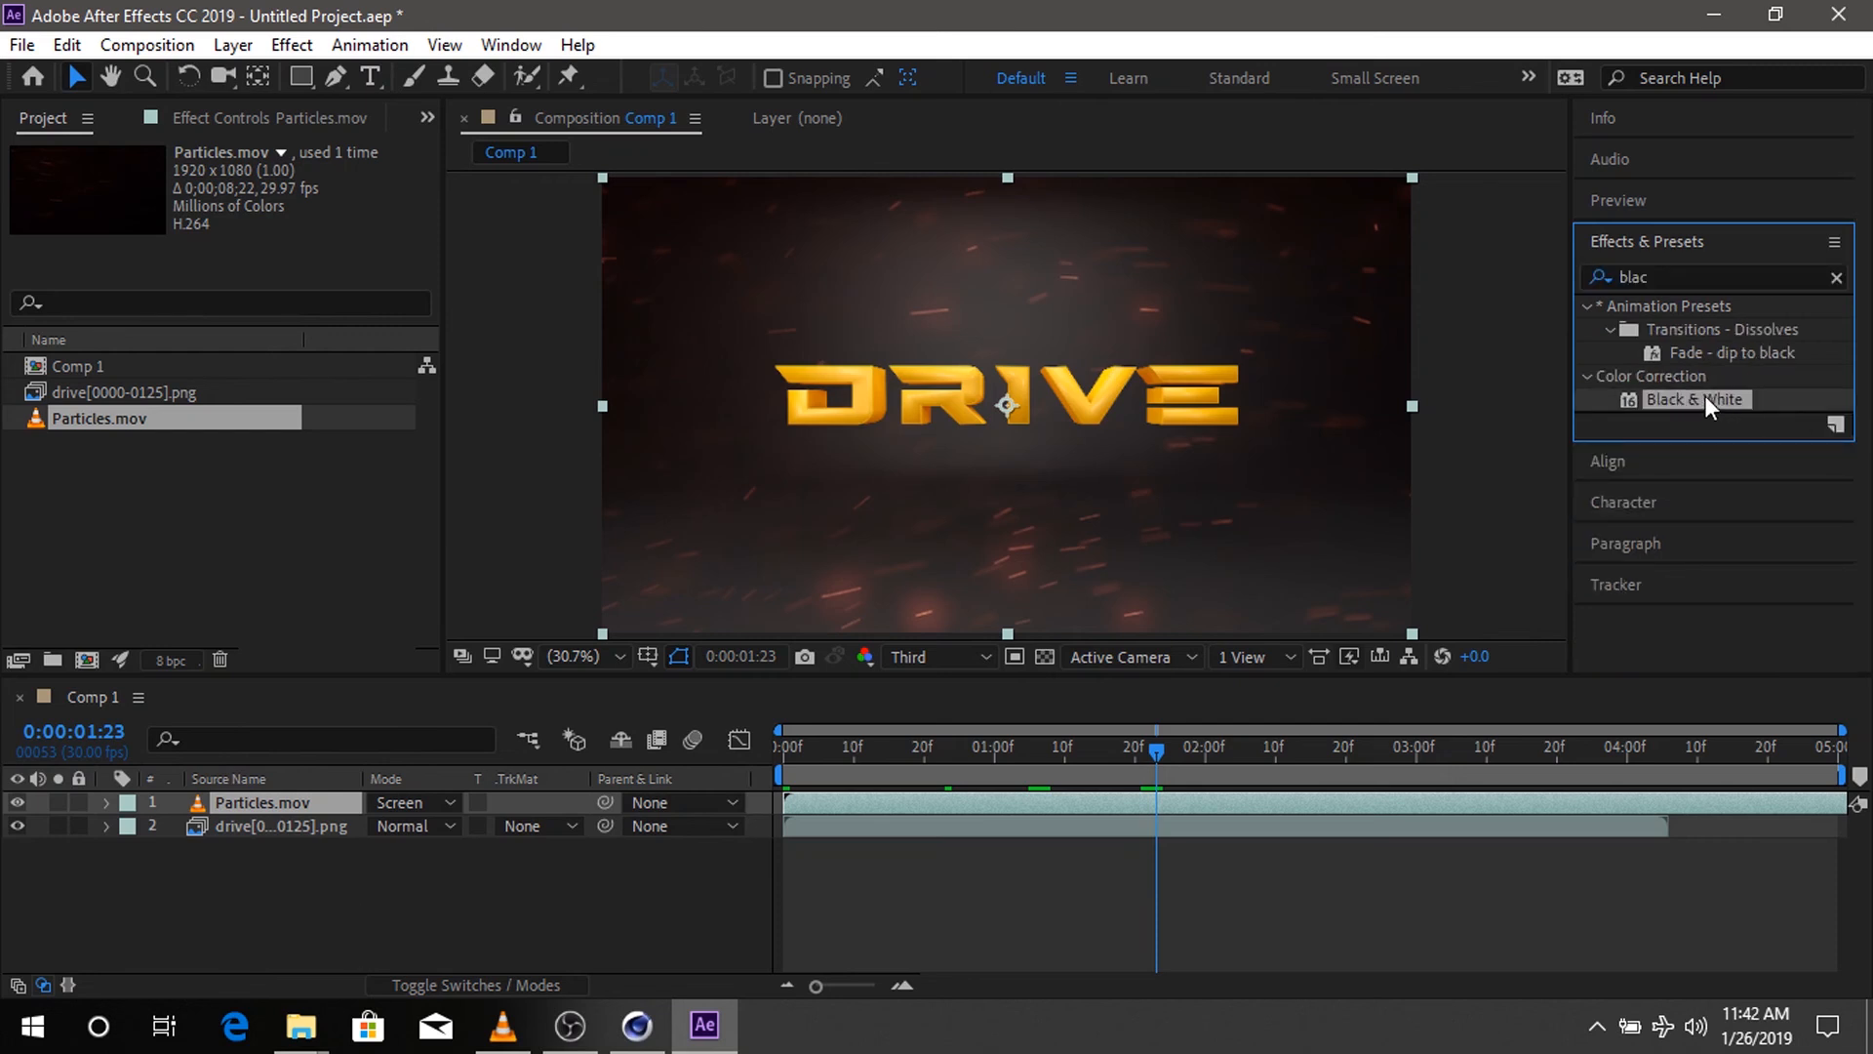
drag(1682, 401, 294, 800)
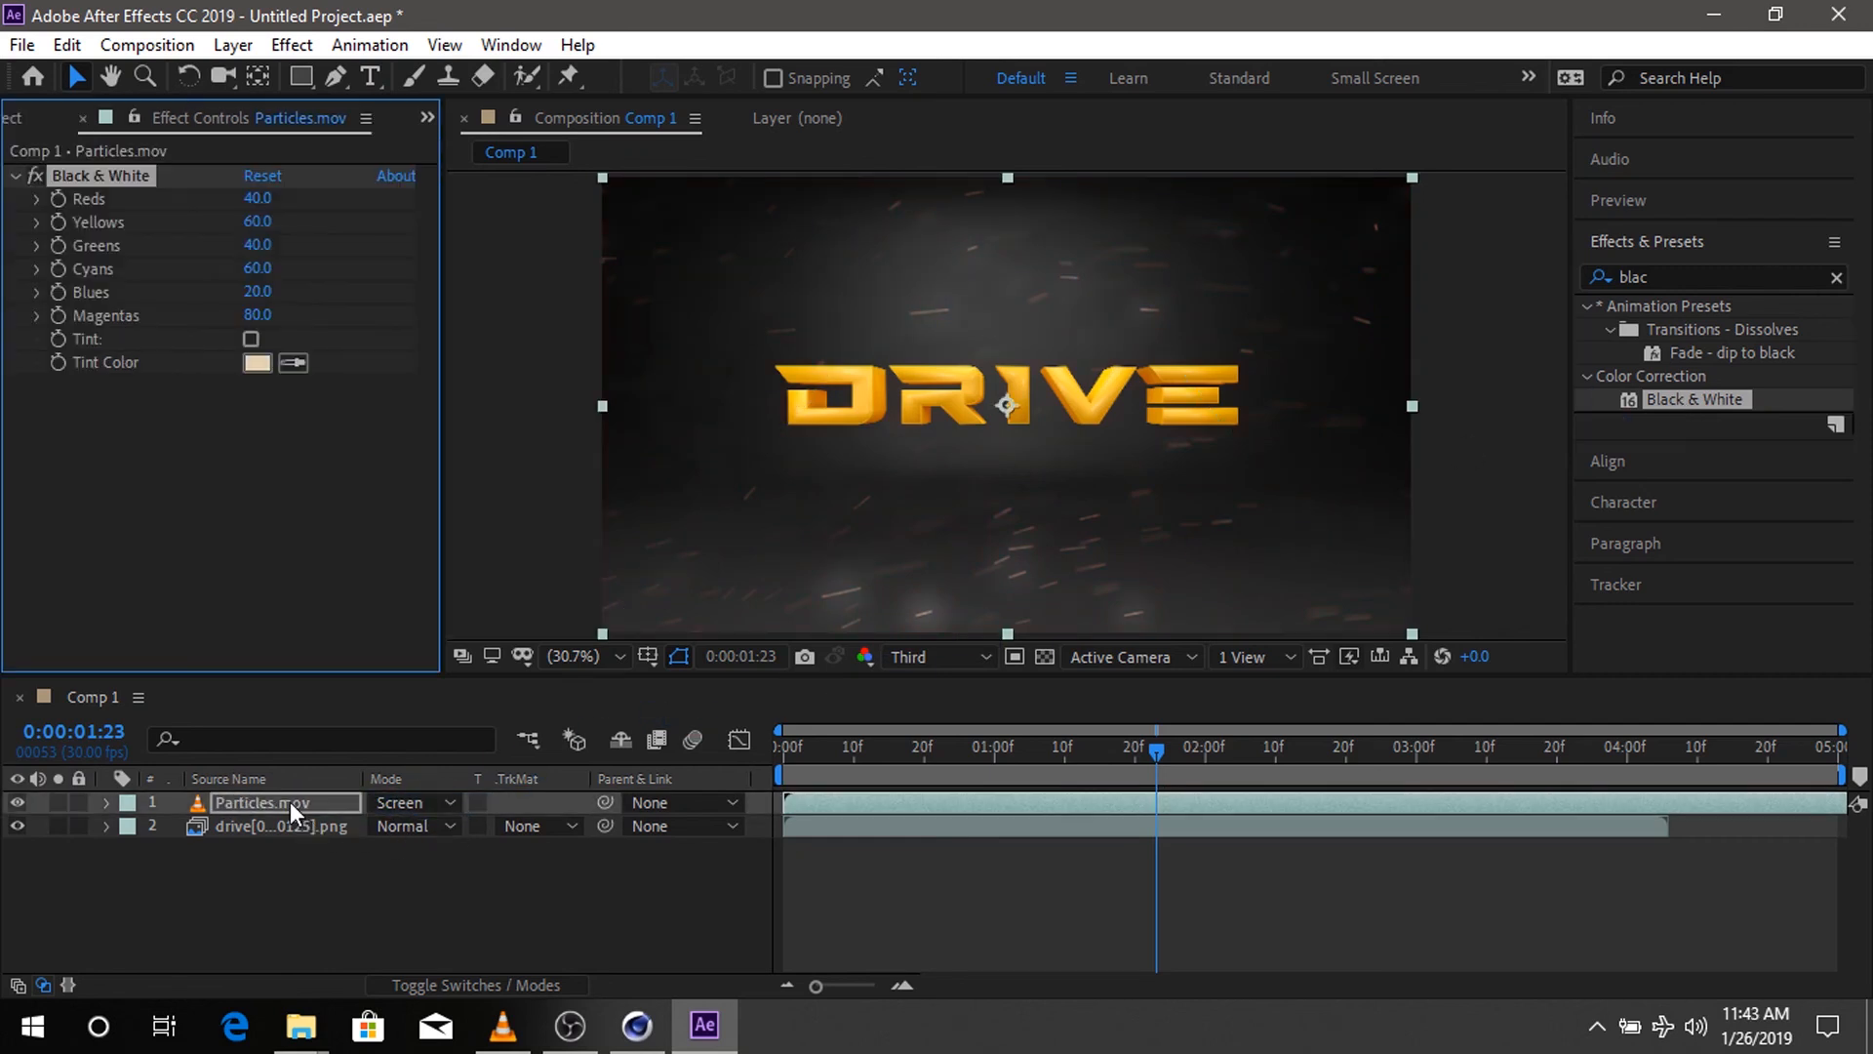
- Enable the Black & White tint with an orange color sampled from the title's first frame, and preview the particles
drag(1129, 753, 759, 781)
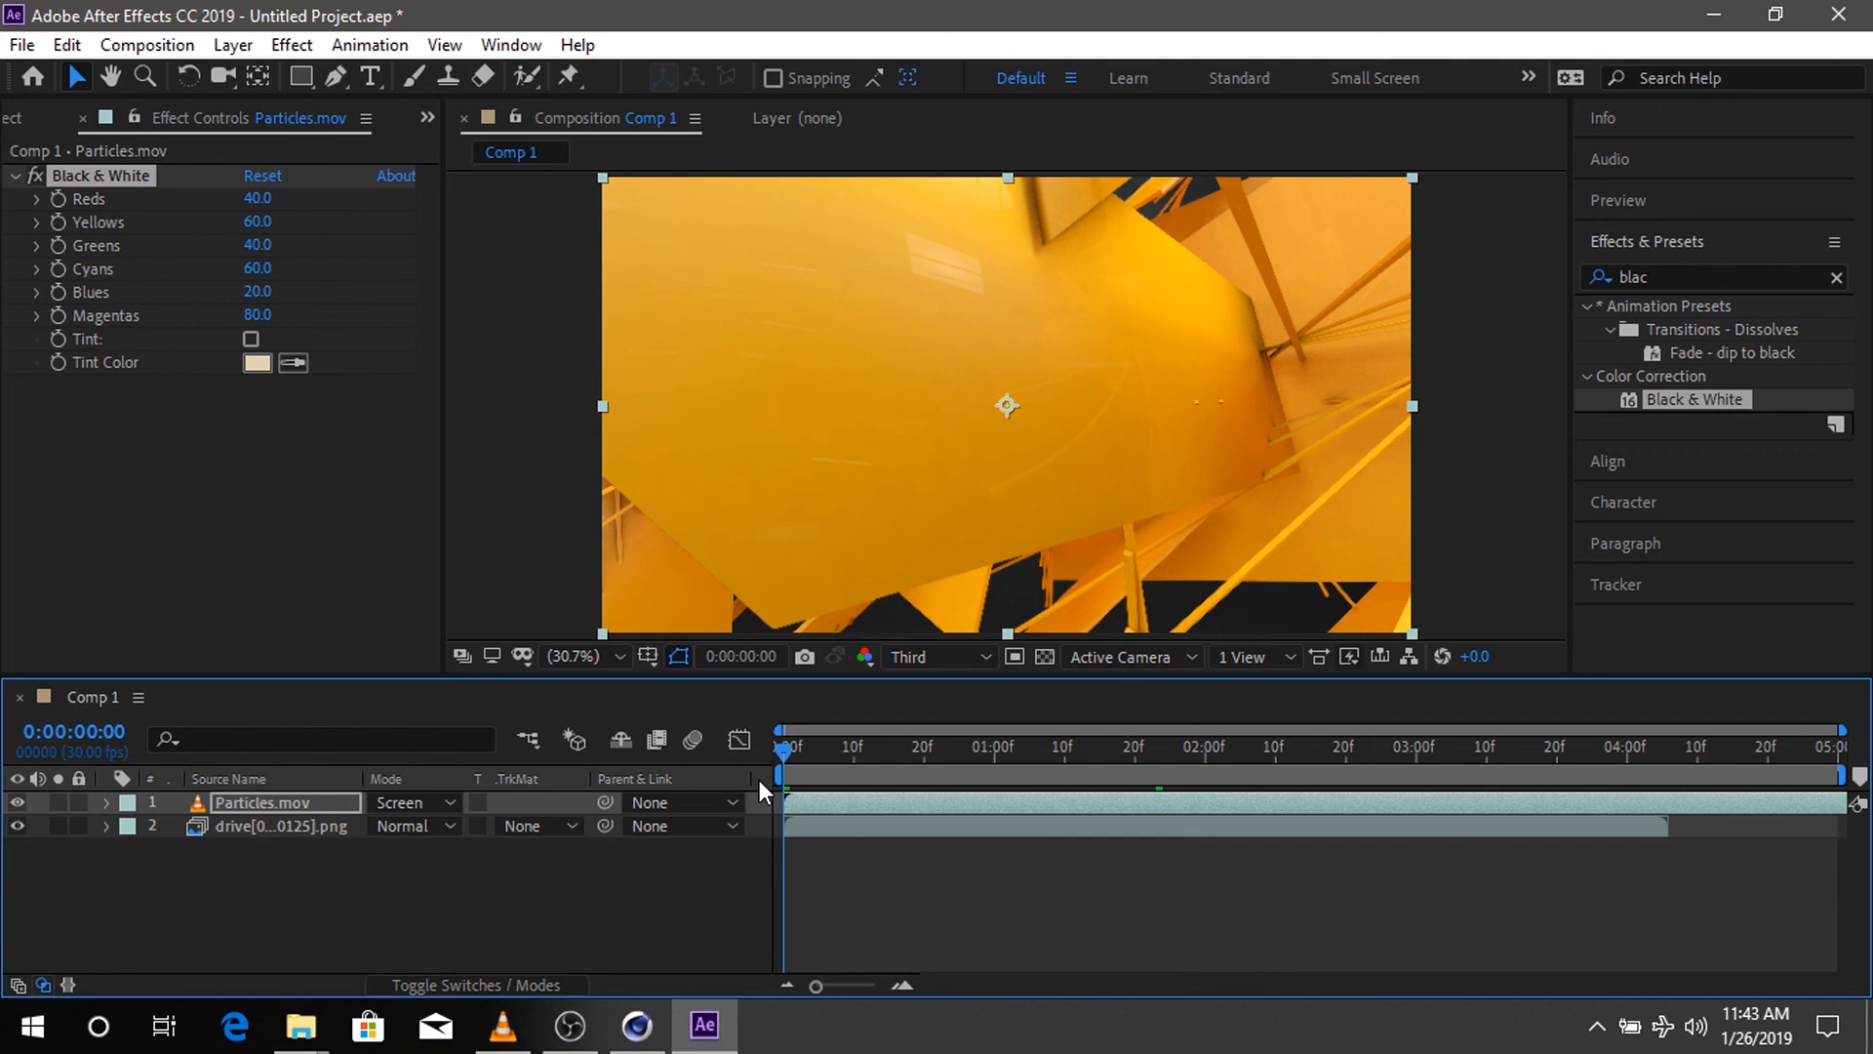
click(293, 363)
click(937, 301)
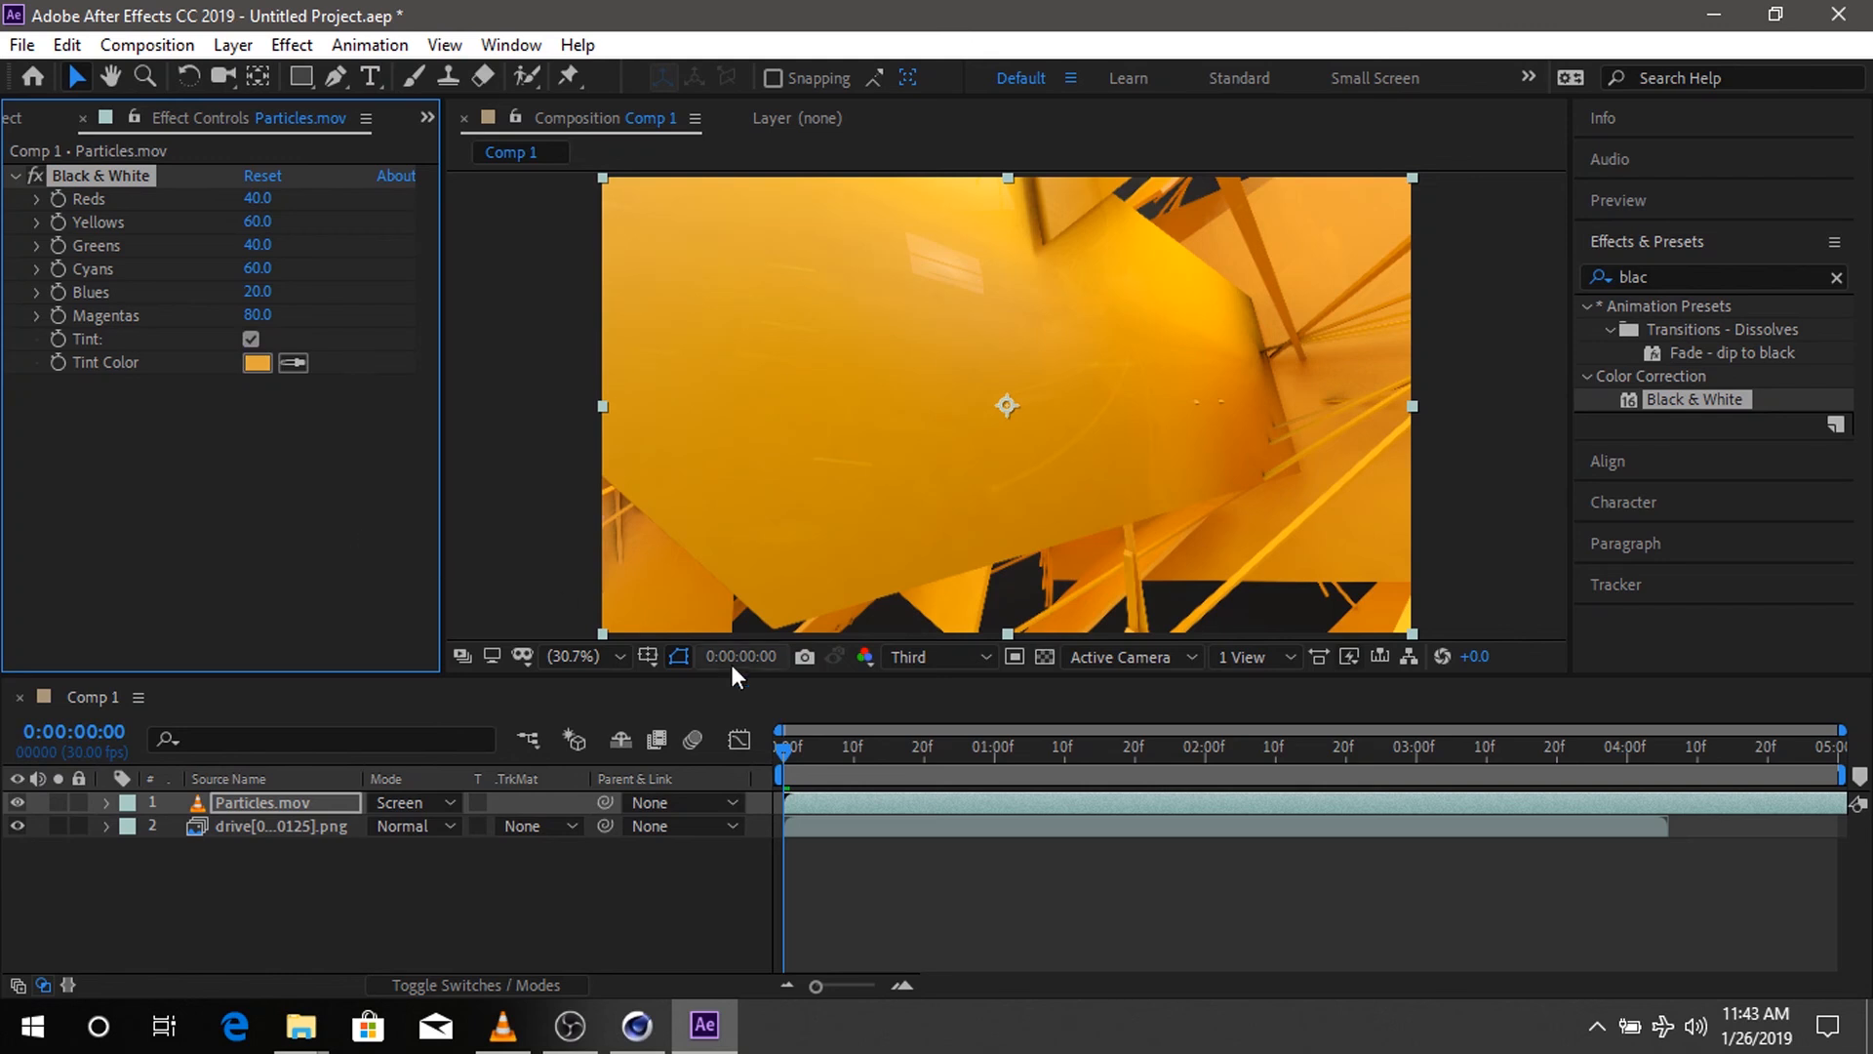
drag(804, 755, 1283, 837)
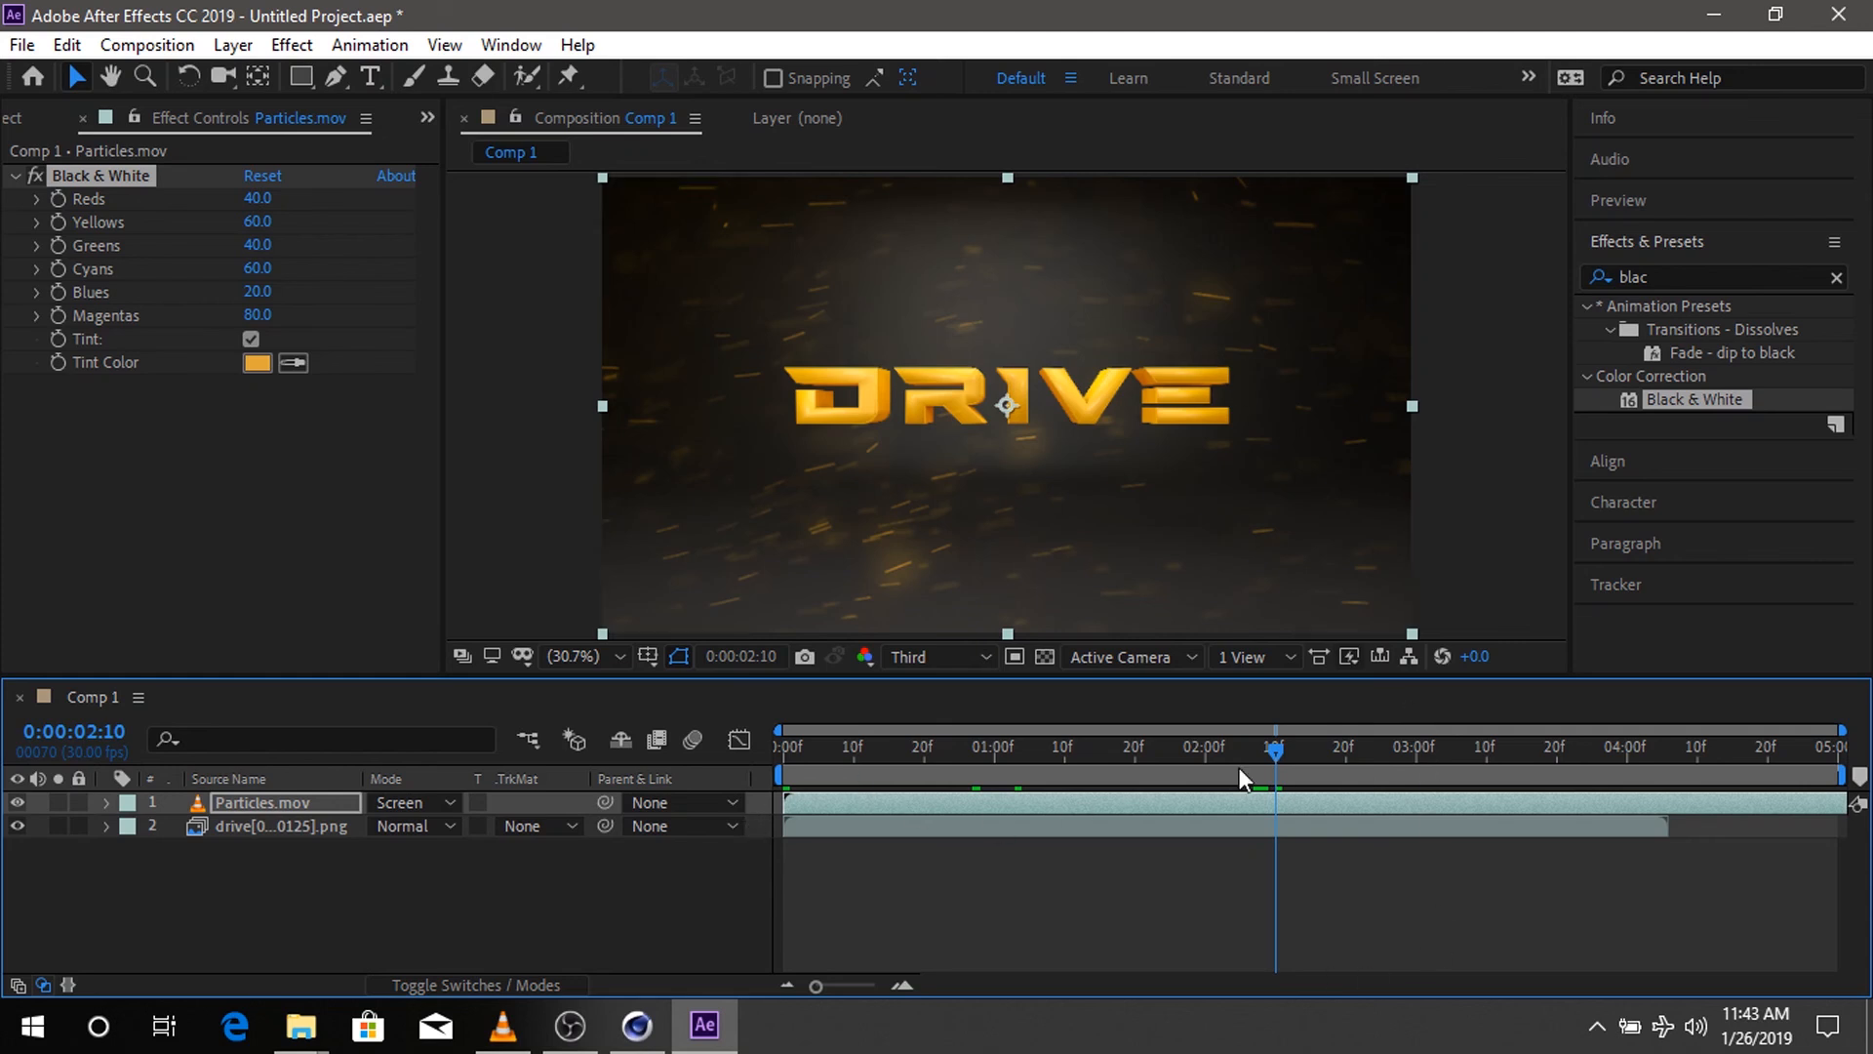
- Shift the Particles.mov layer earlier so its clip begins before the composition start, and return to frame 0
click(1342, 804)
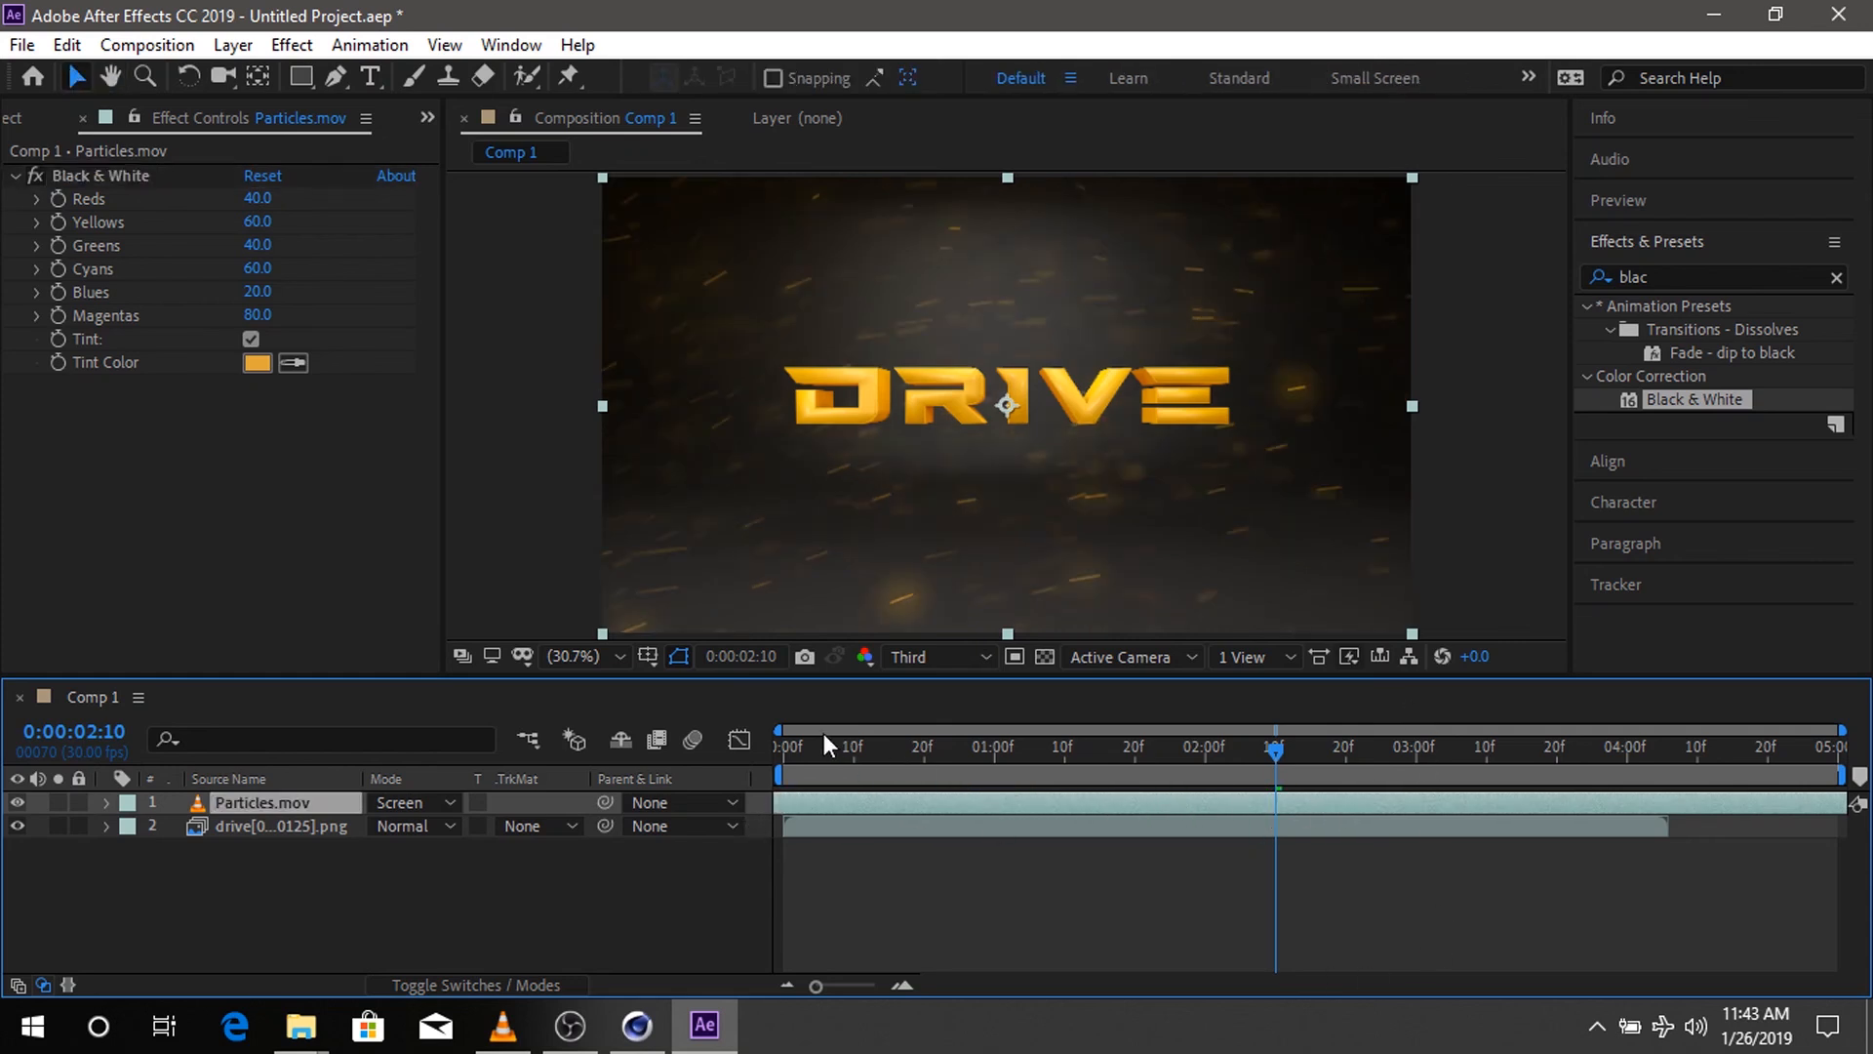
key(;)
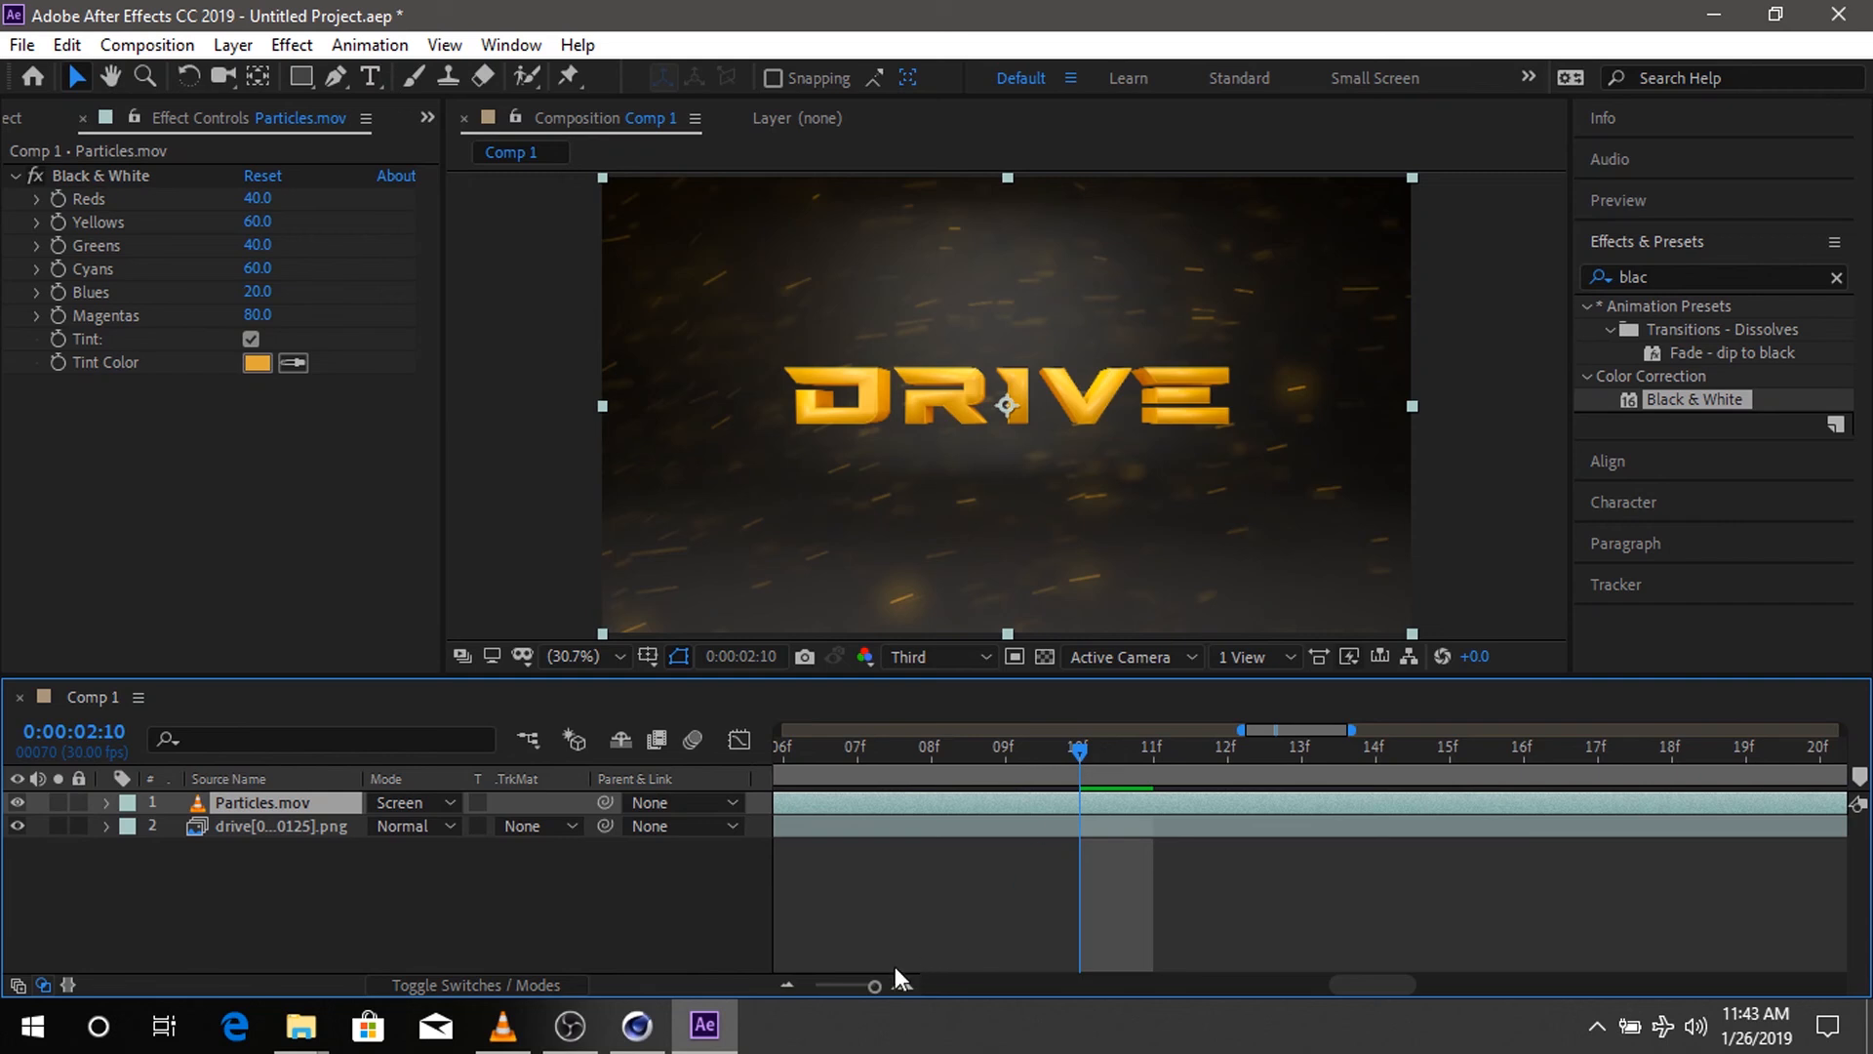
drag(878, 985, 757, 986)
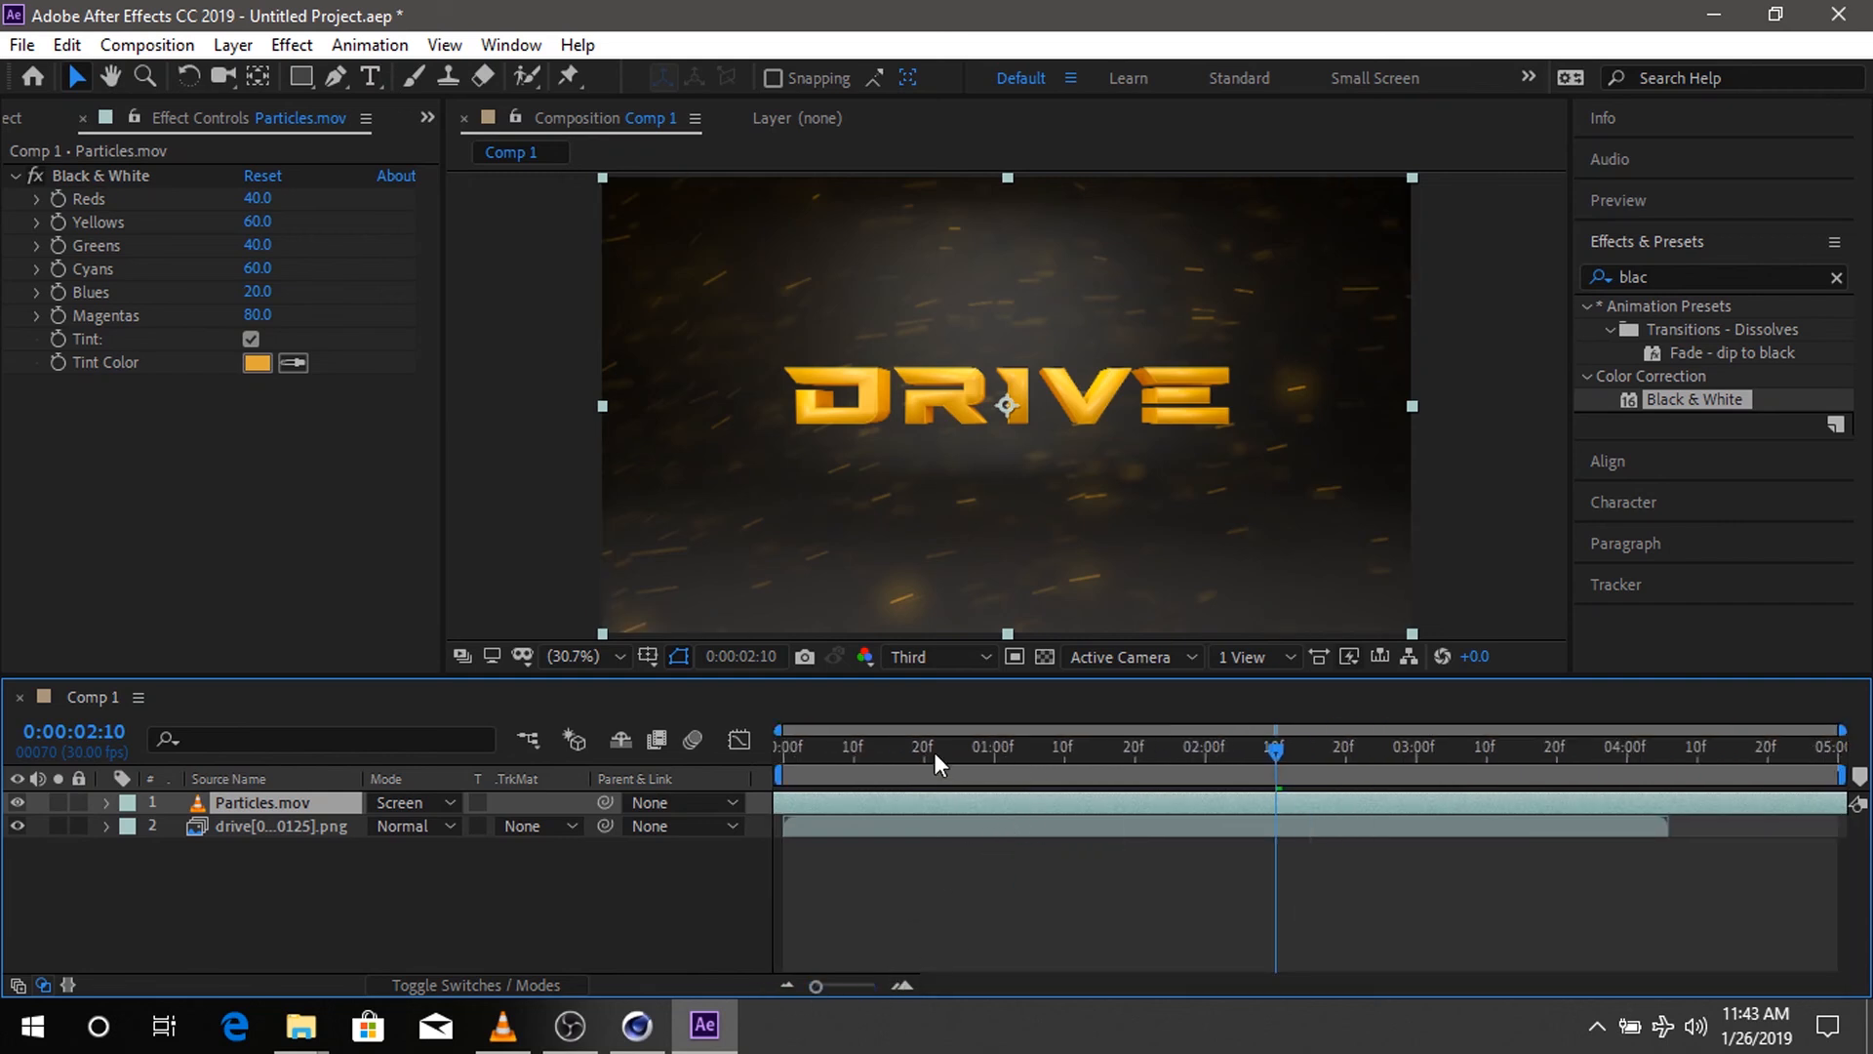
drag(934, 752, 763, 746)
- Add a new adjustment layer at the top of the Comp 1 layer stack
right_click(303, 907)
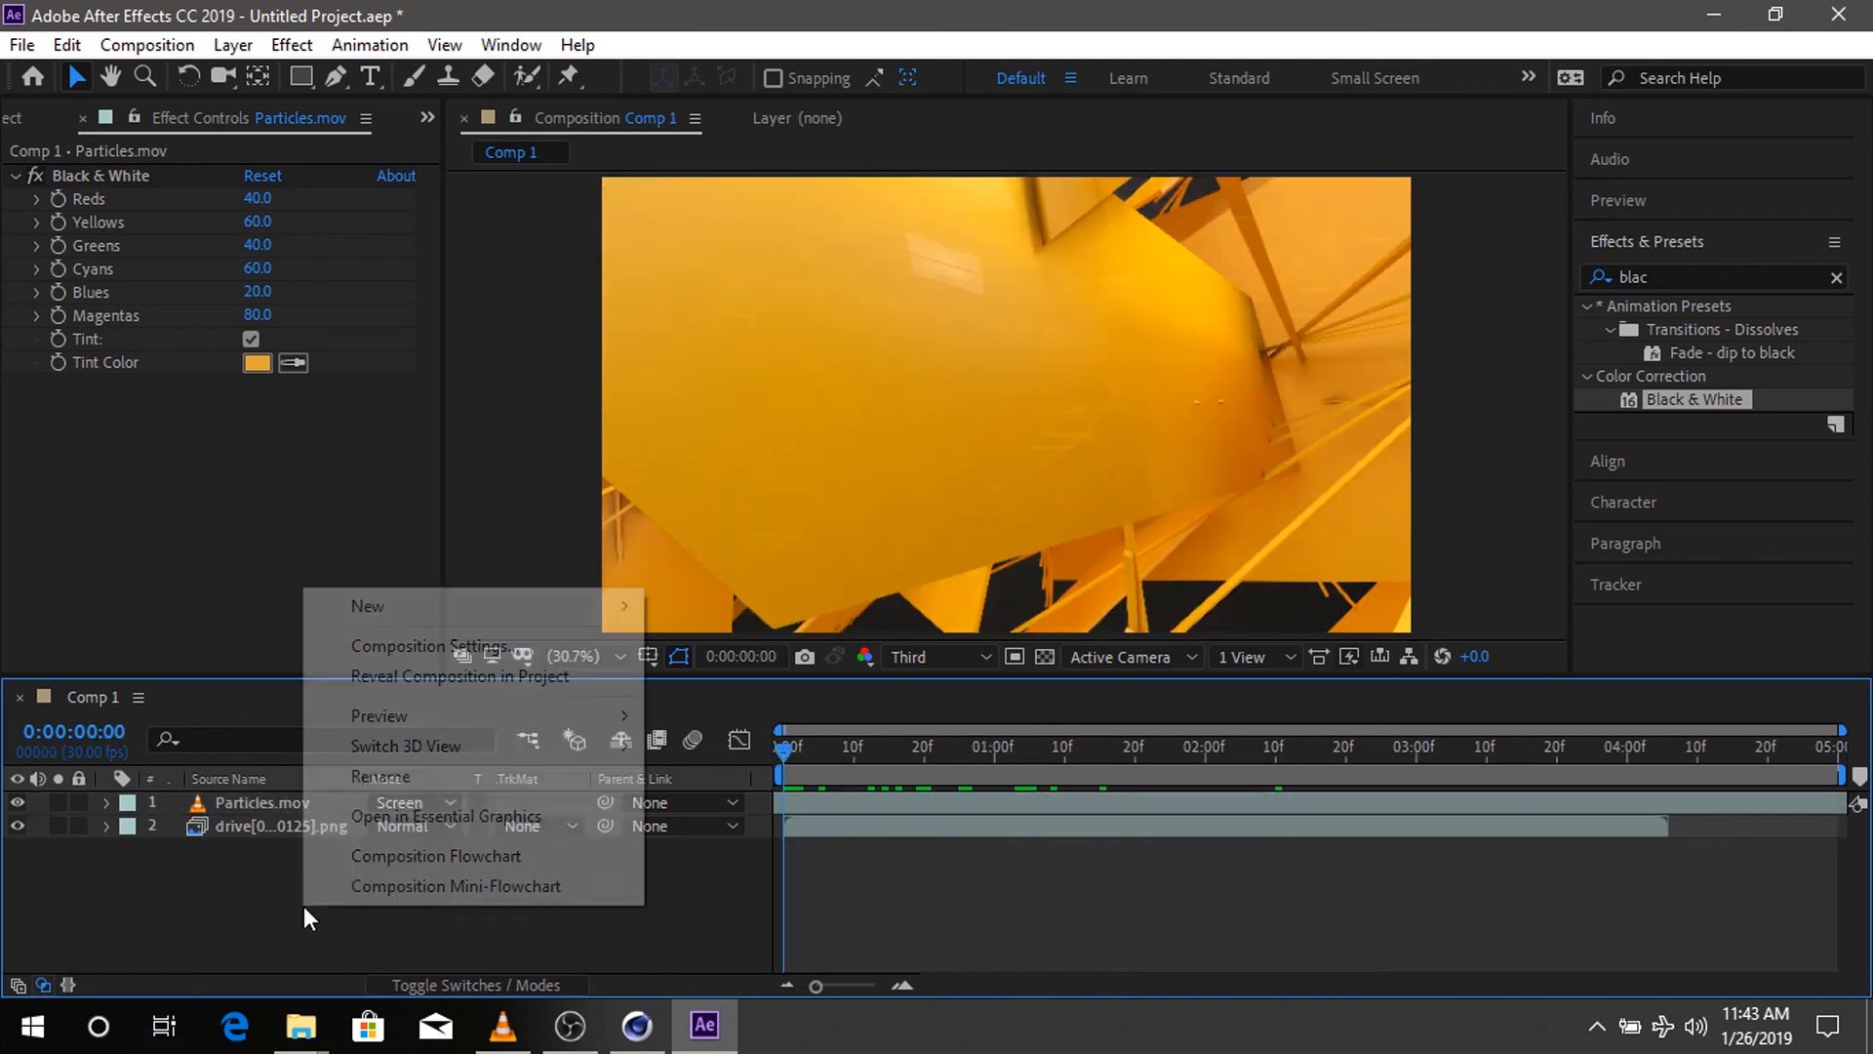
mouse_move(507, 607)
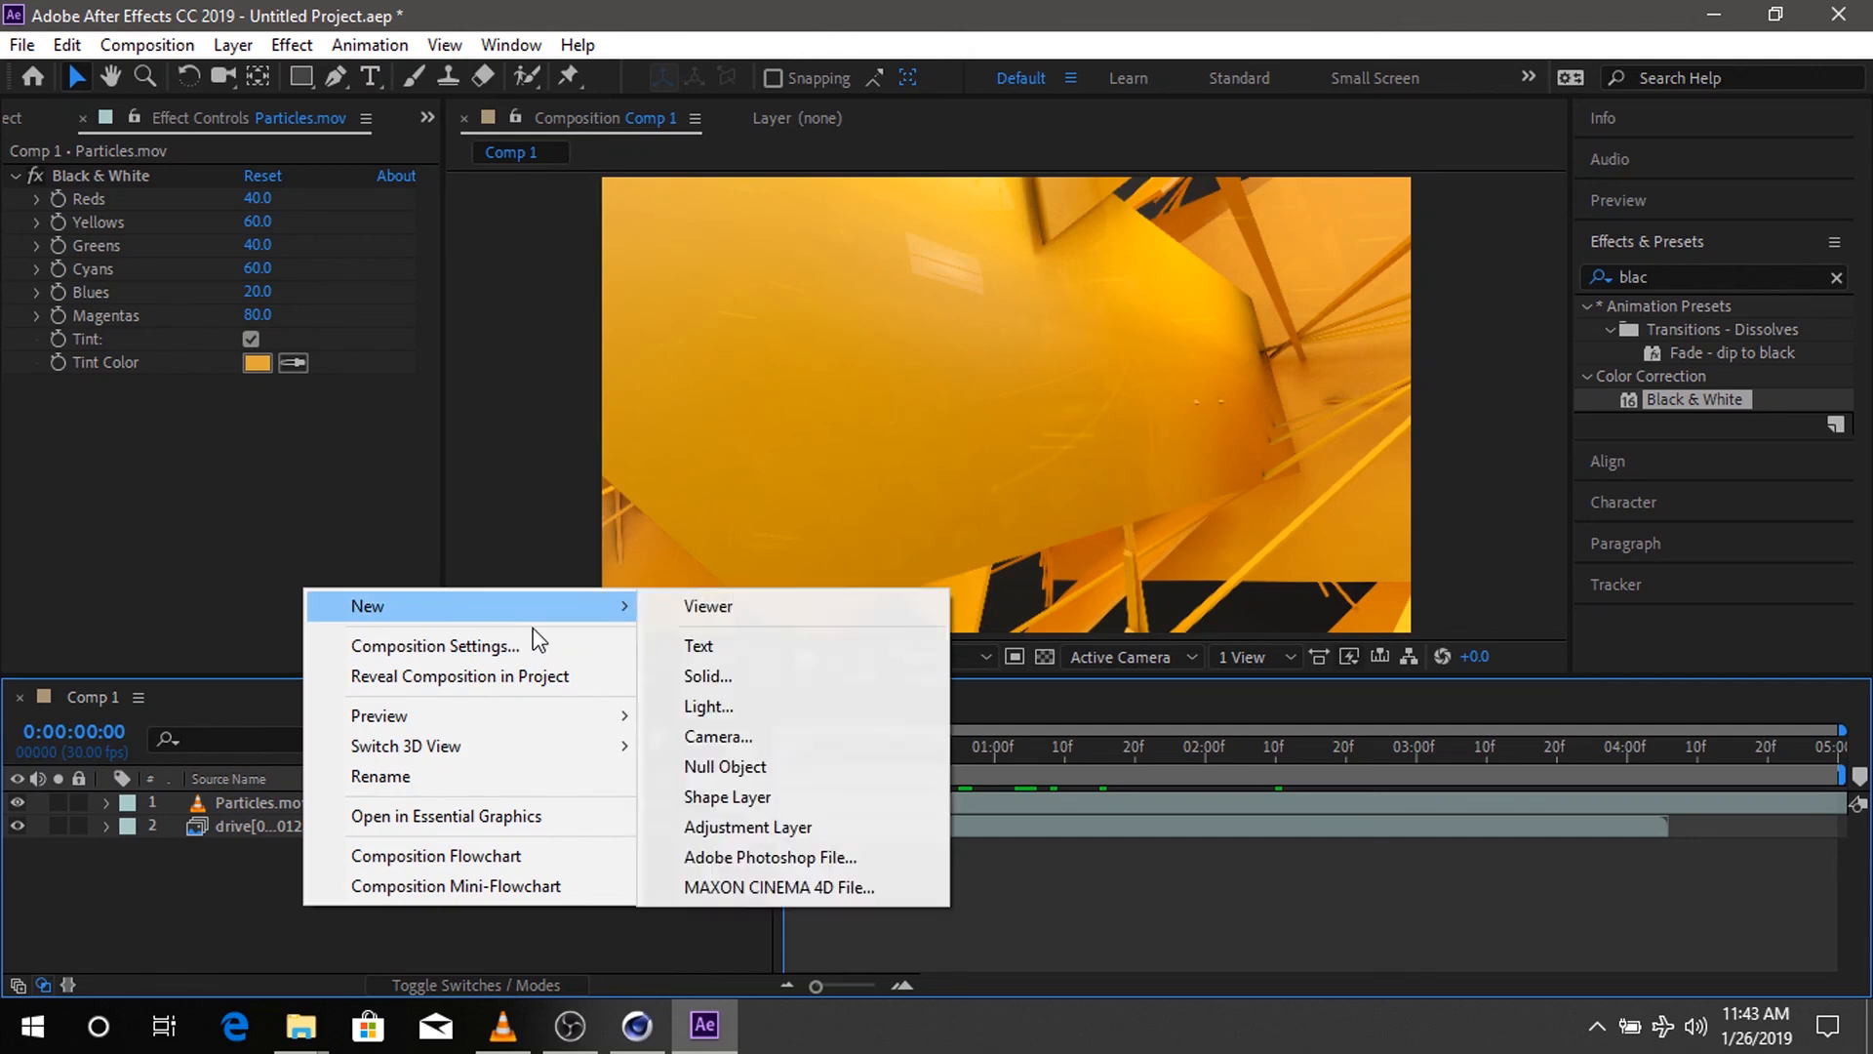
click(733, 827)
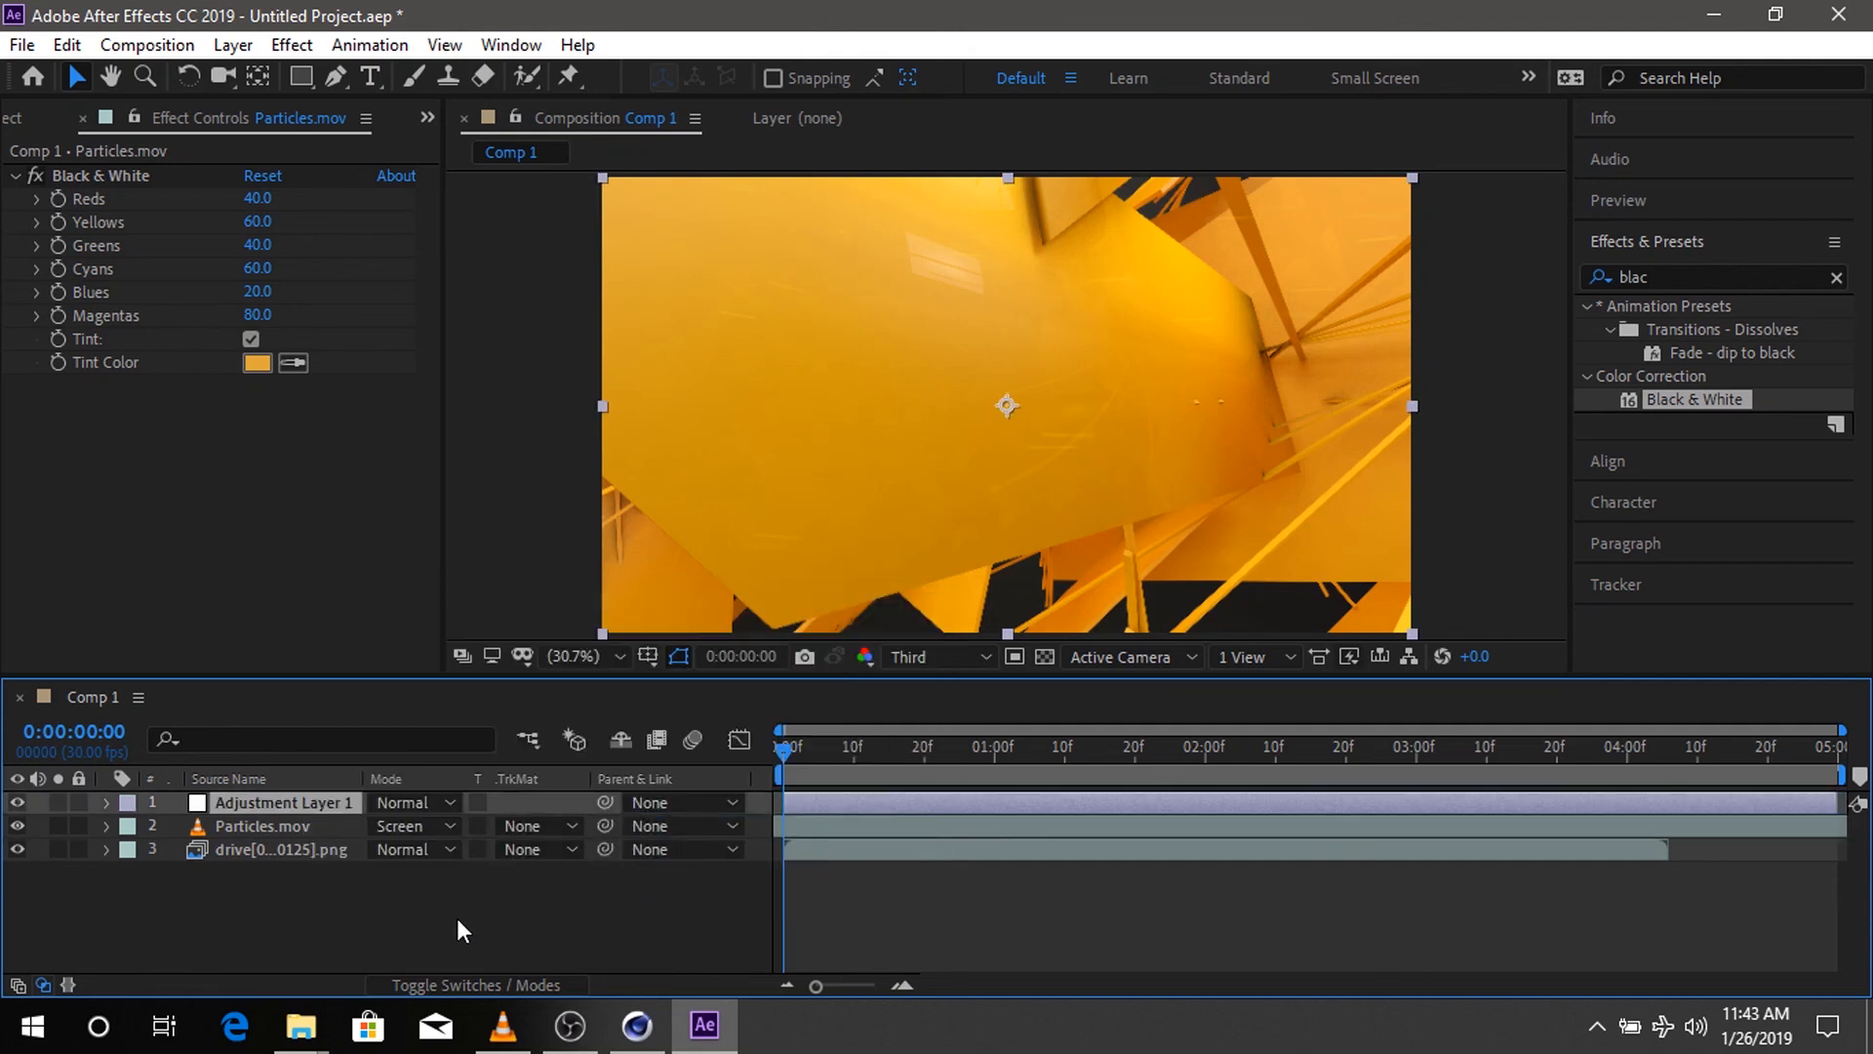
- Find the Curves effect and apply it to Adjustment Layer 1
click(1726, 278)
key(BackSpace)
key(BackSpace)
key(BackSpace)
key(BackSpace)
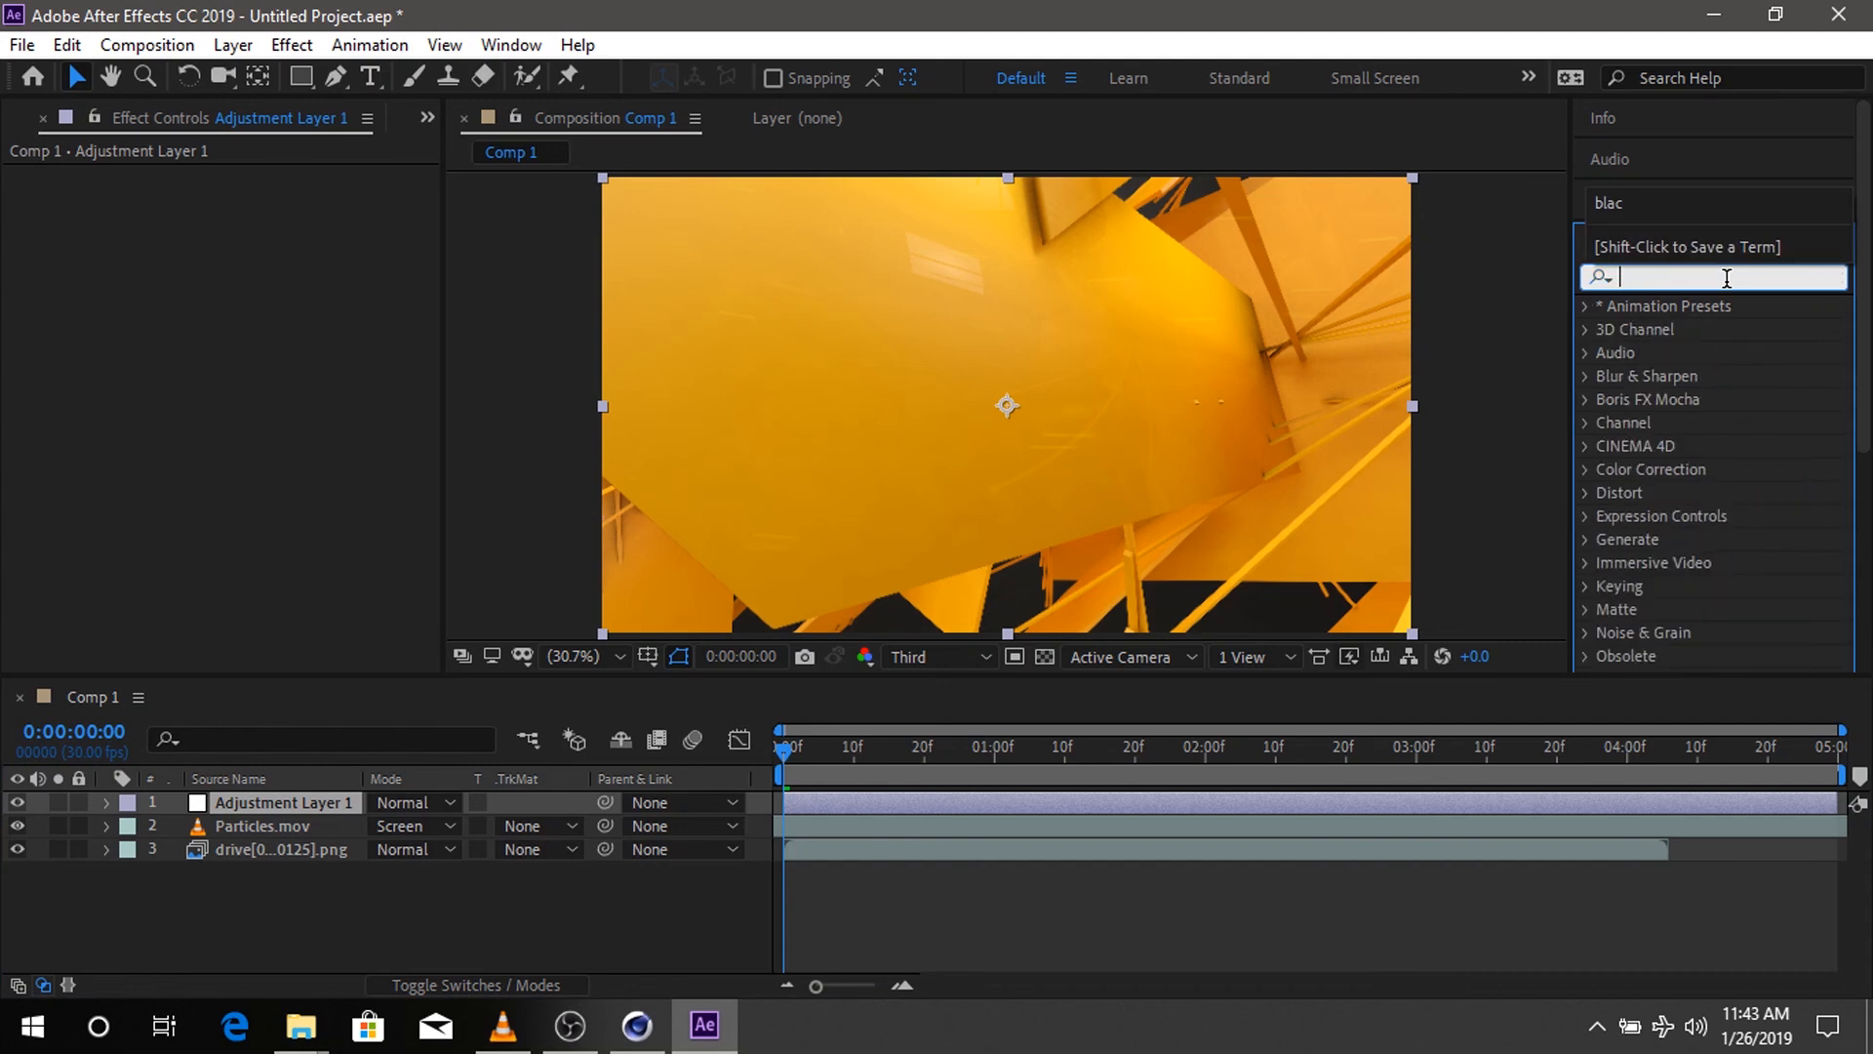
text(curv)
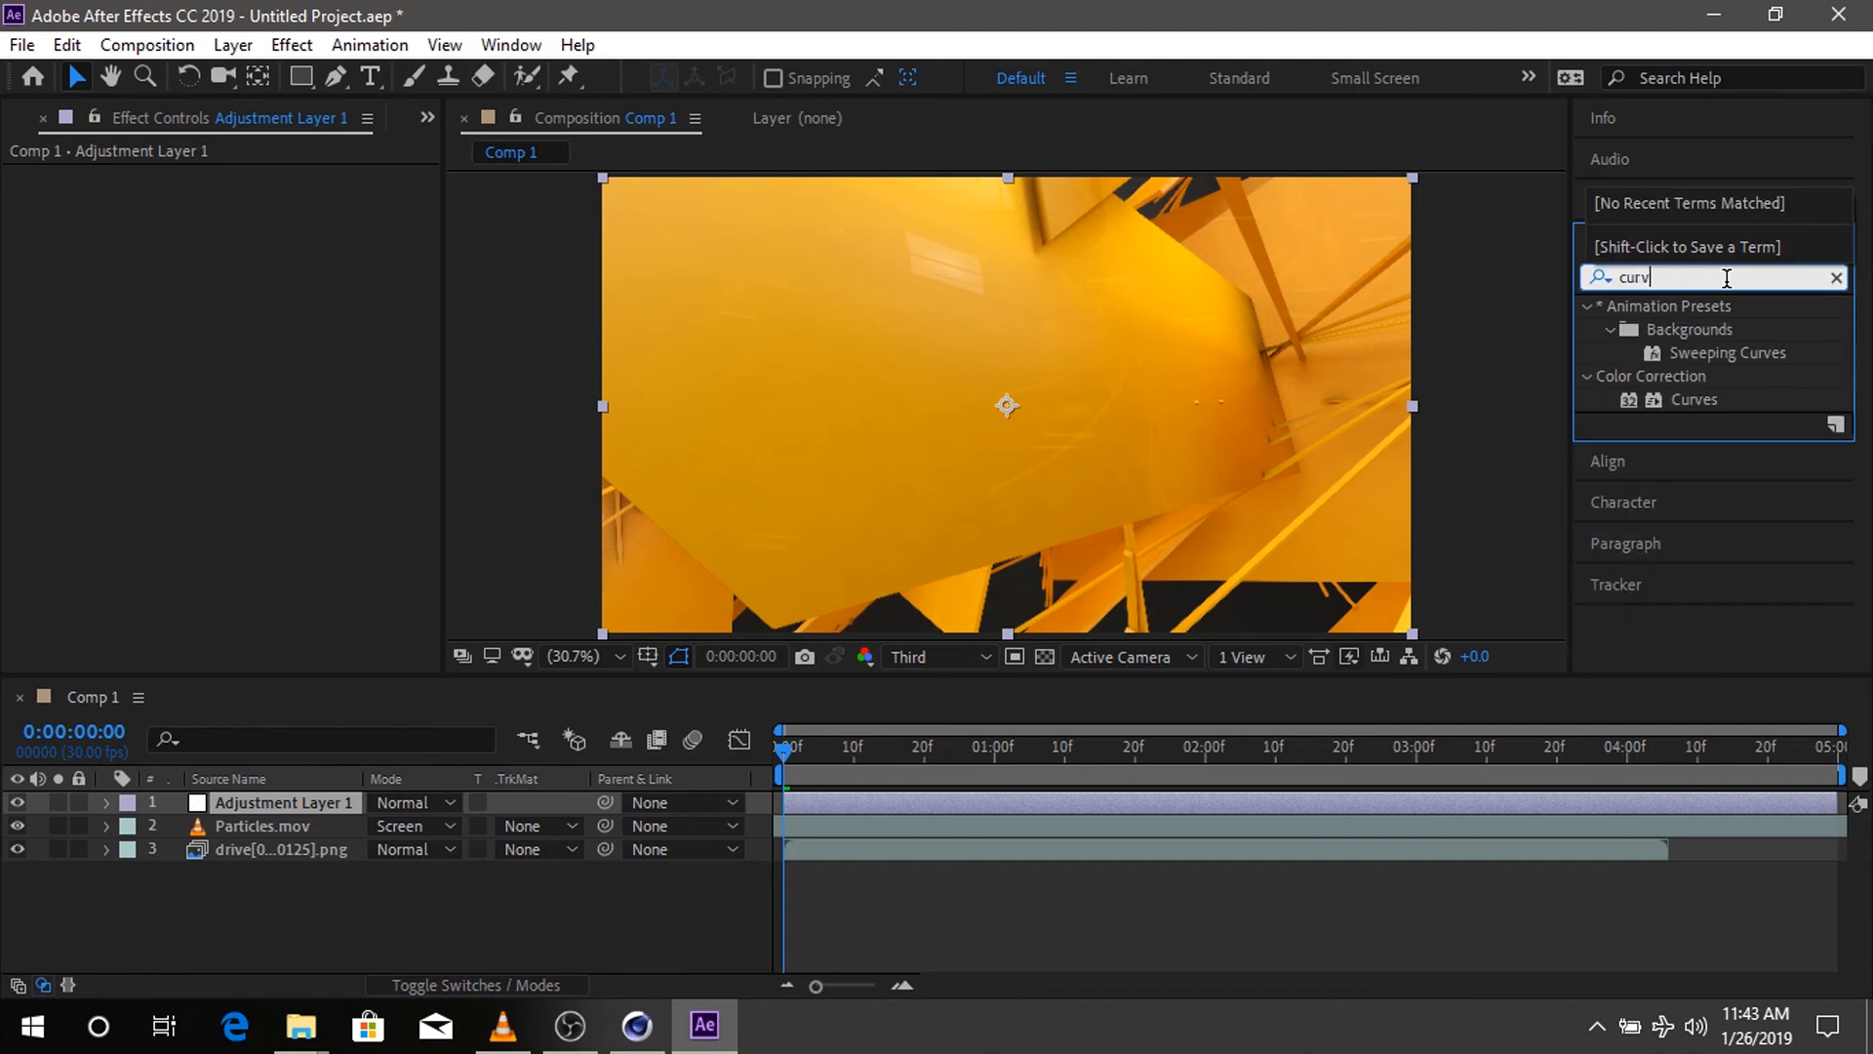
click(1686, 399)
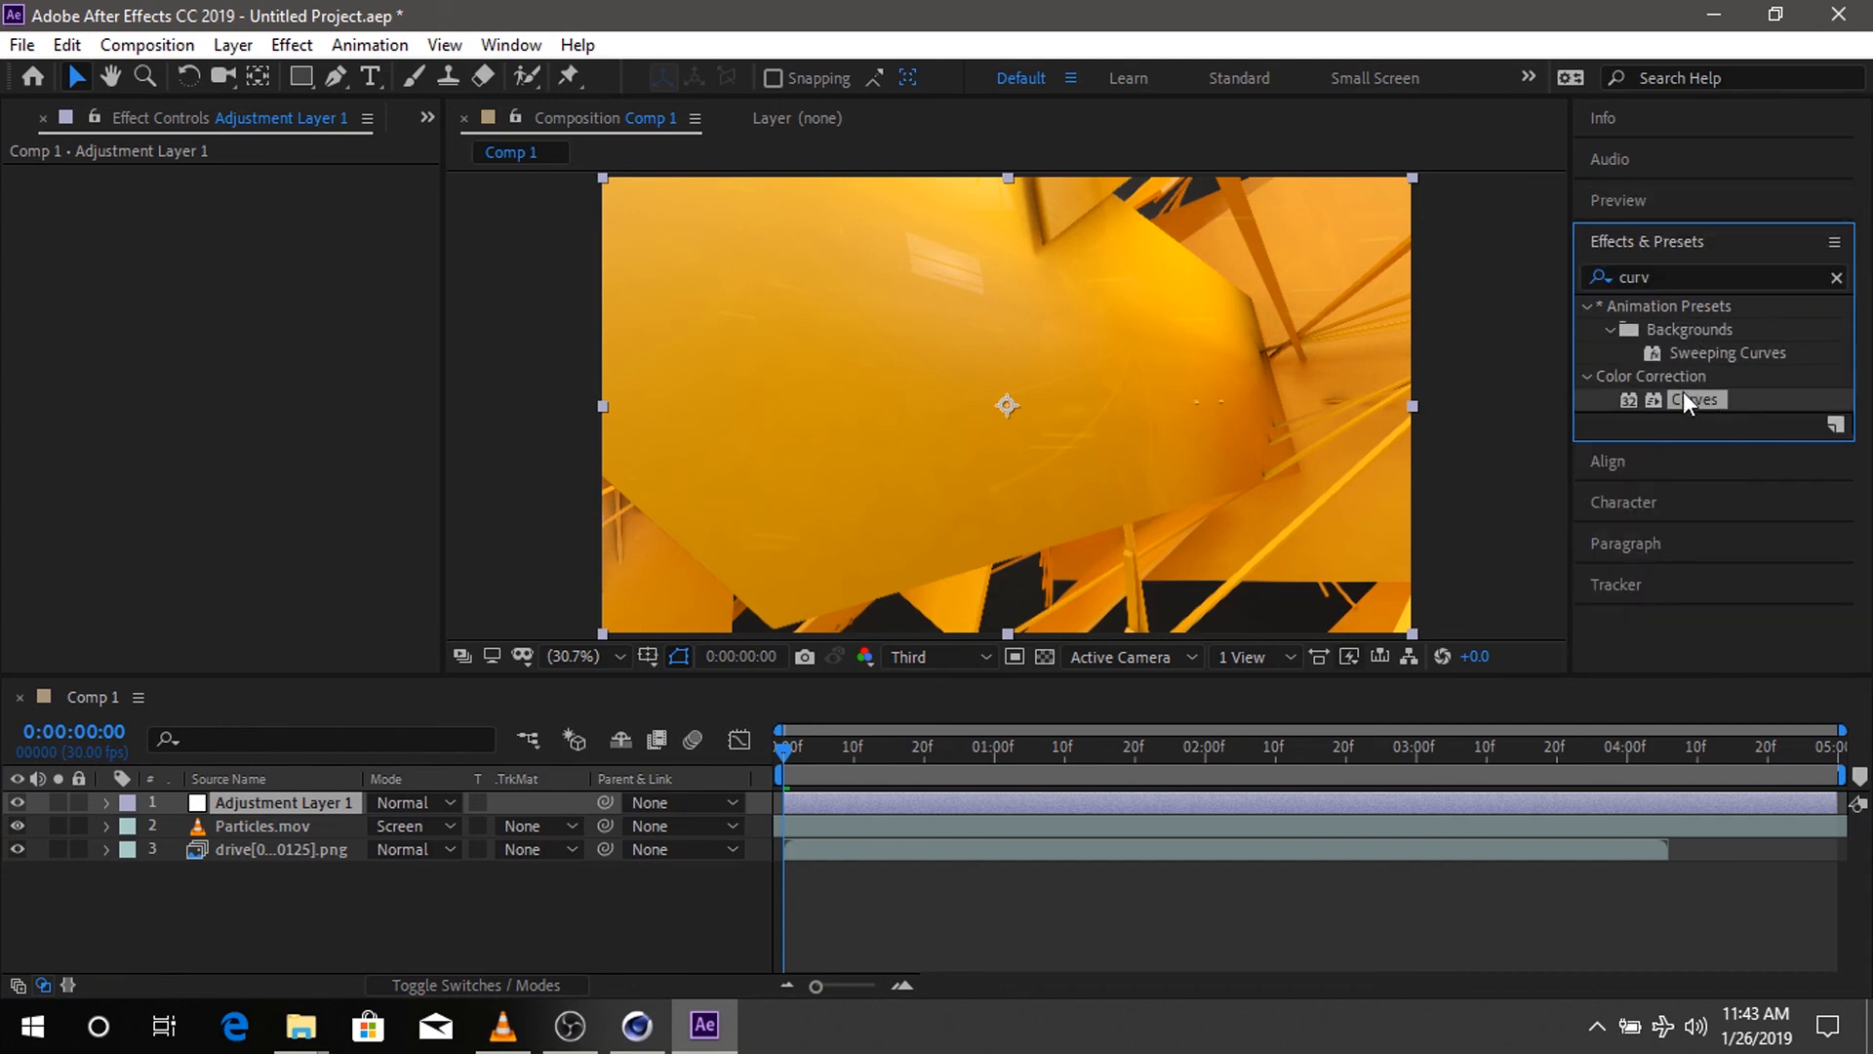
drag(1701, 400, 273, 798)
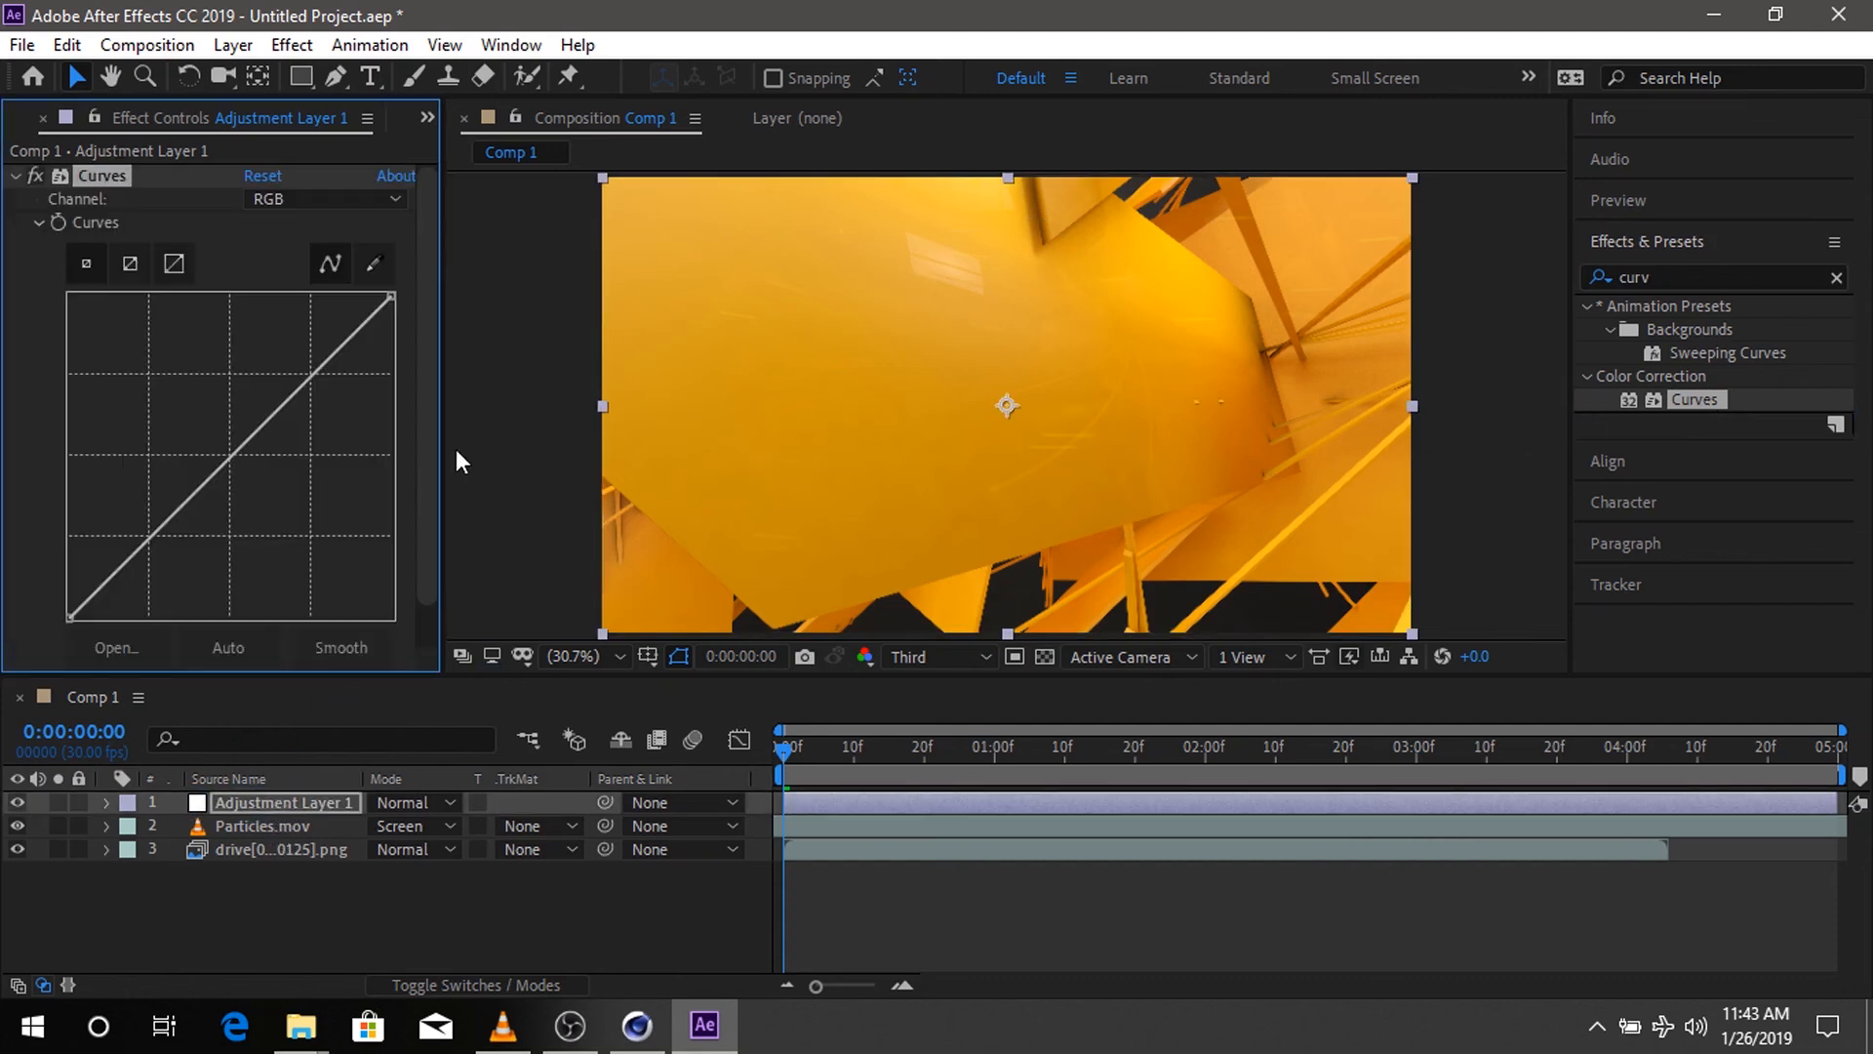
- Bend the RGB curve into an S-shape with raised highlights and lowered shadows, and check the look at 0:00:01:07
drag(308, 382, 296, 357)
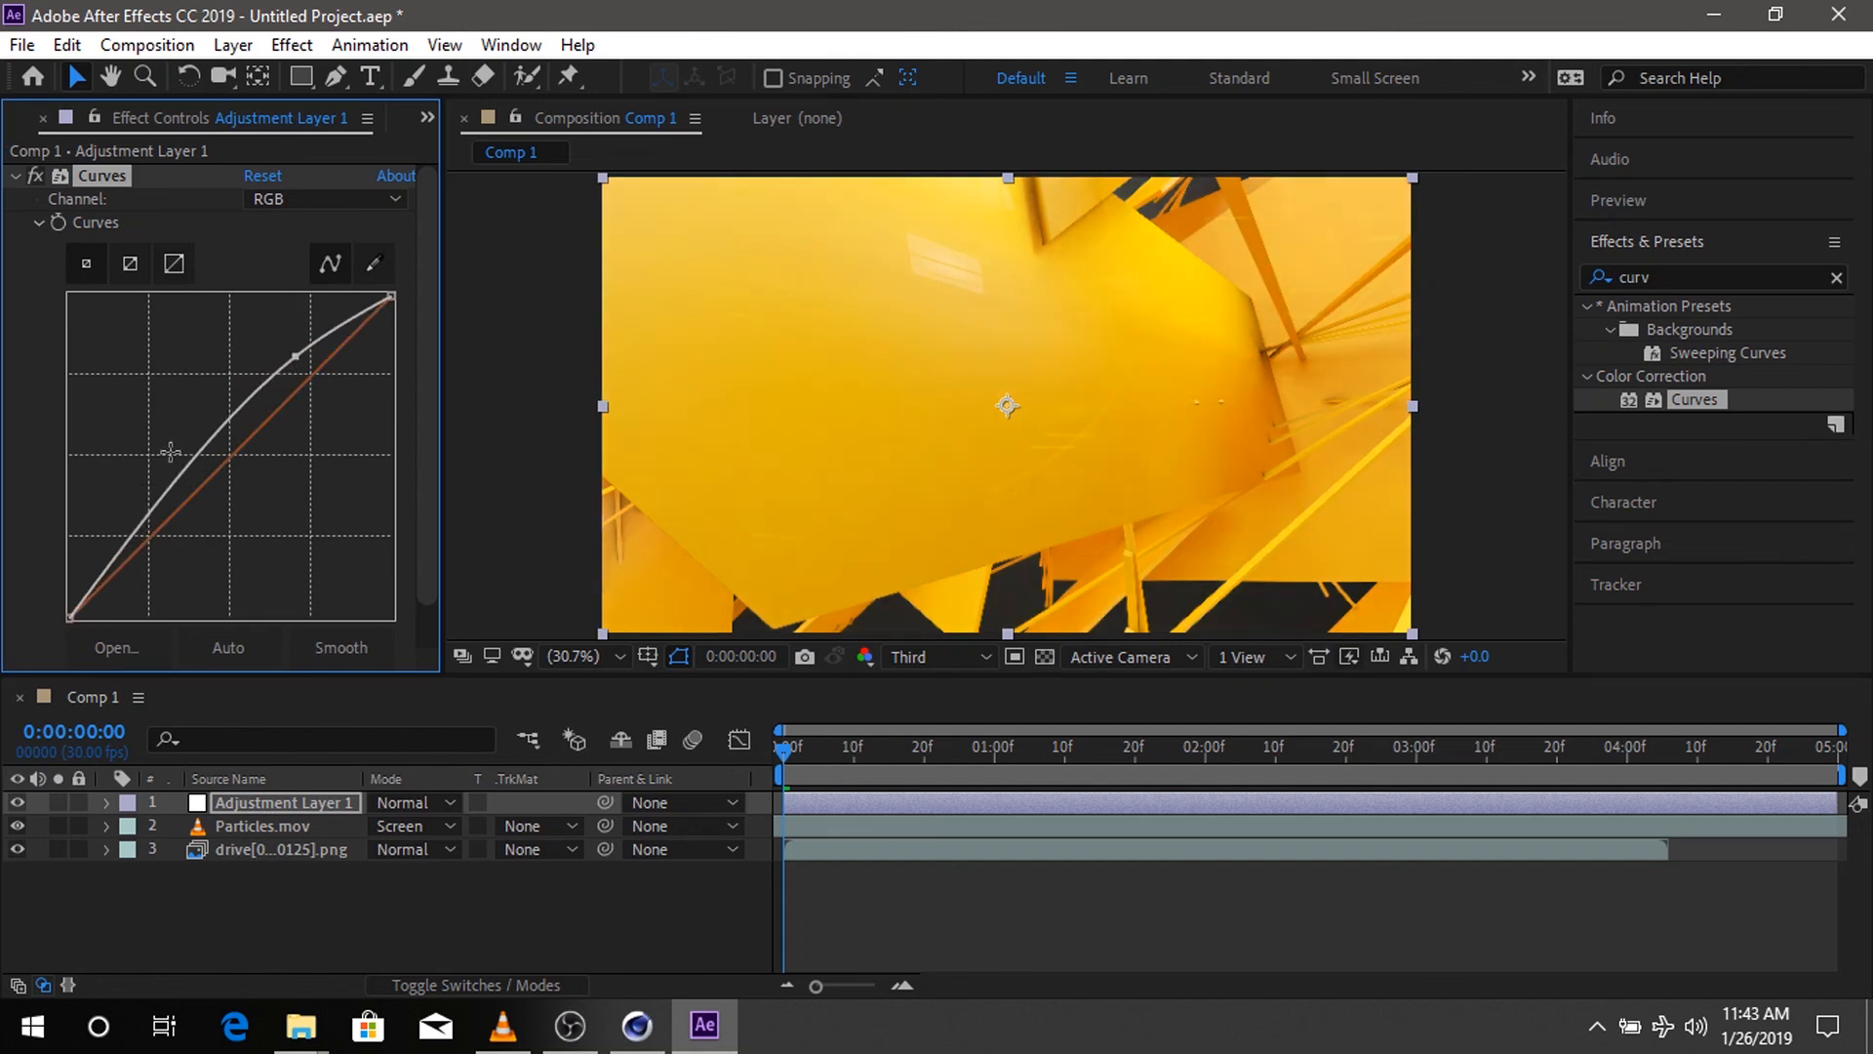
drag(133, 519, 166, 575)
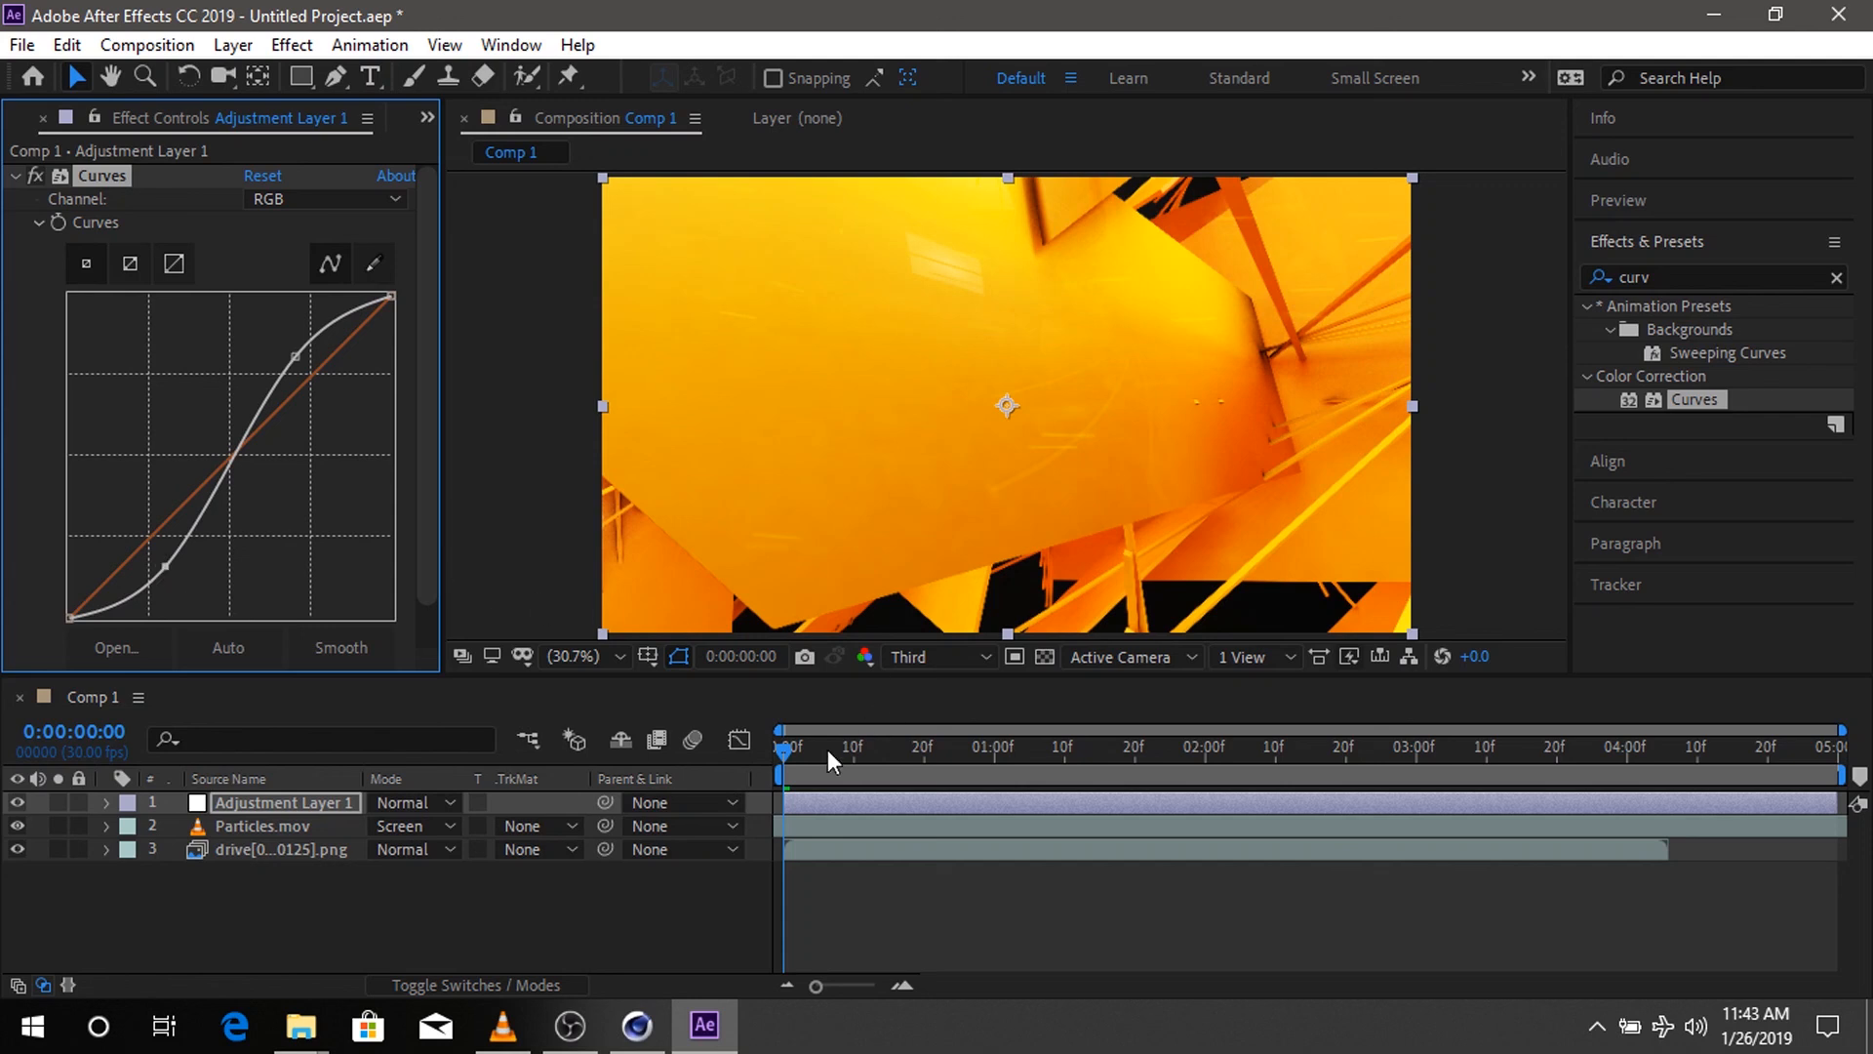
drag(781, 749, 1045, 757)
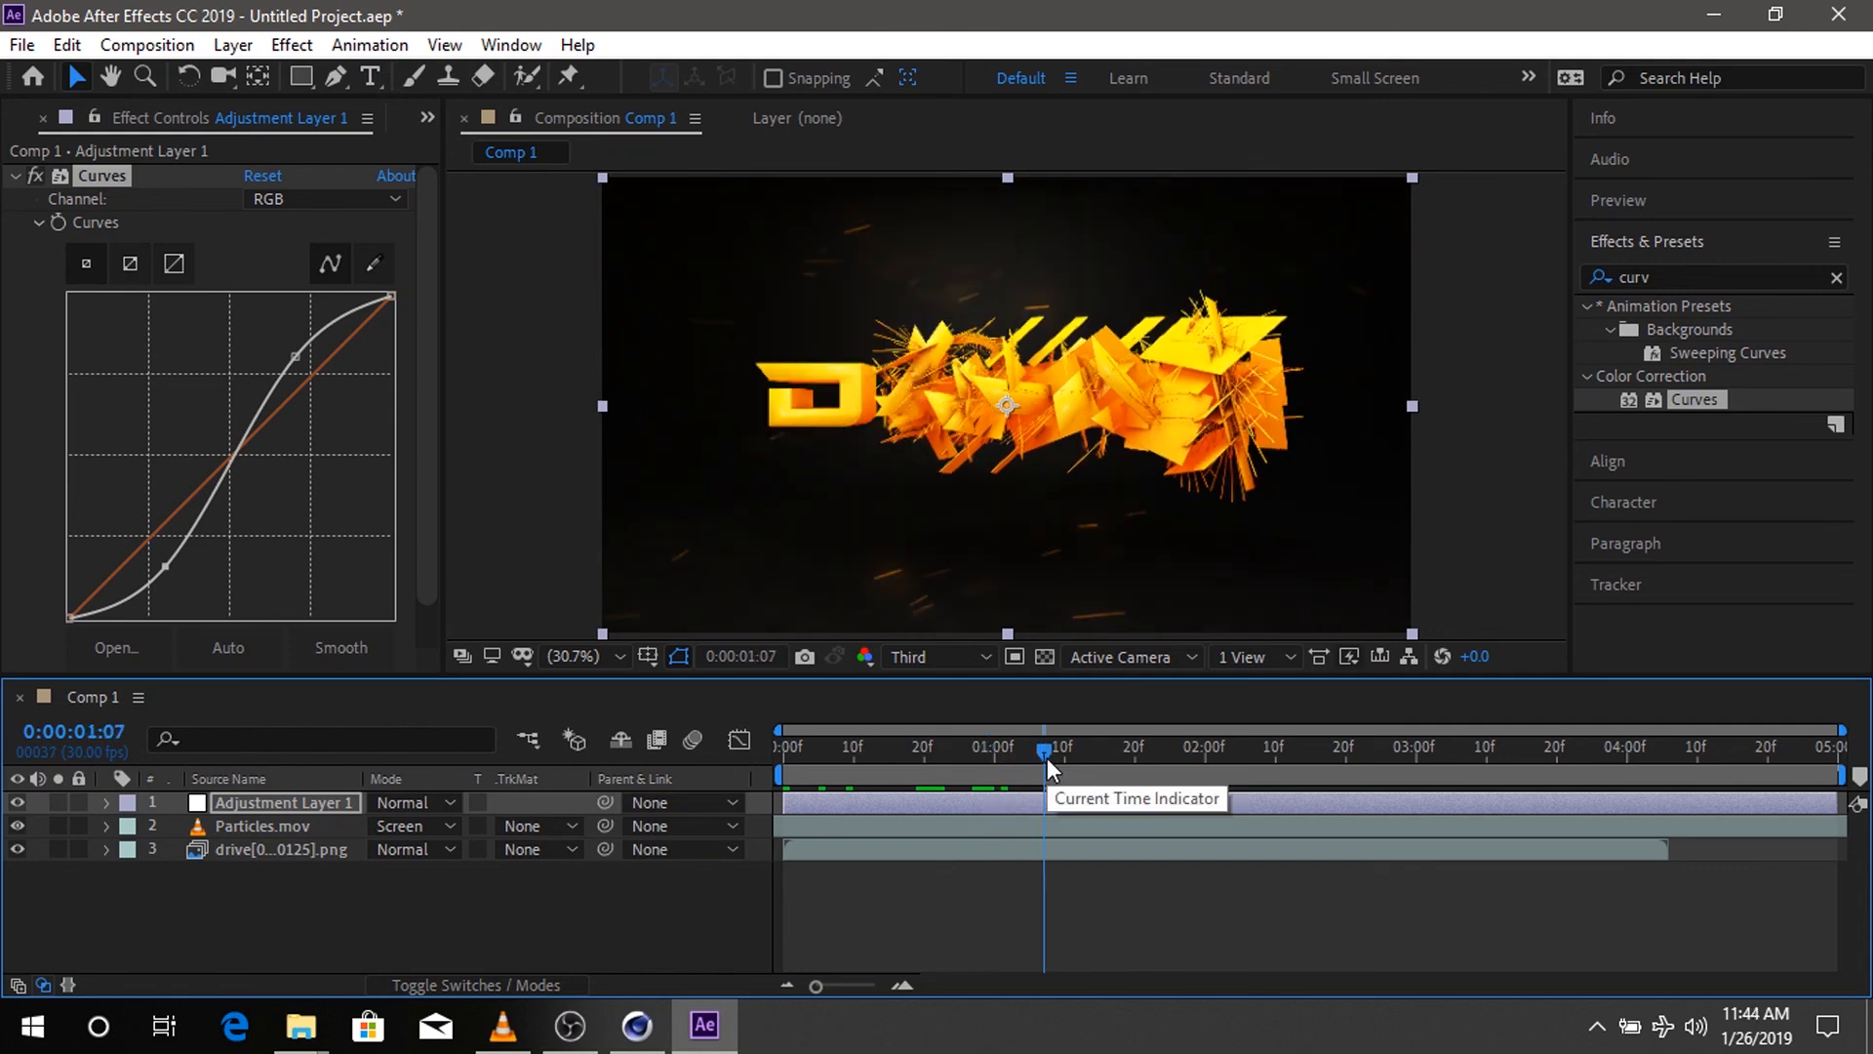
click(15, 178)
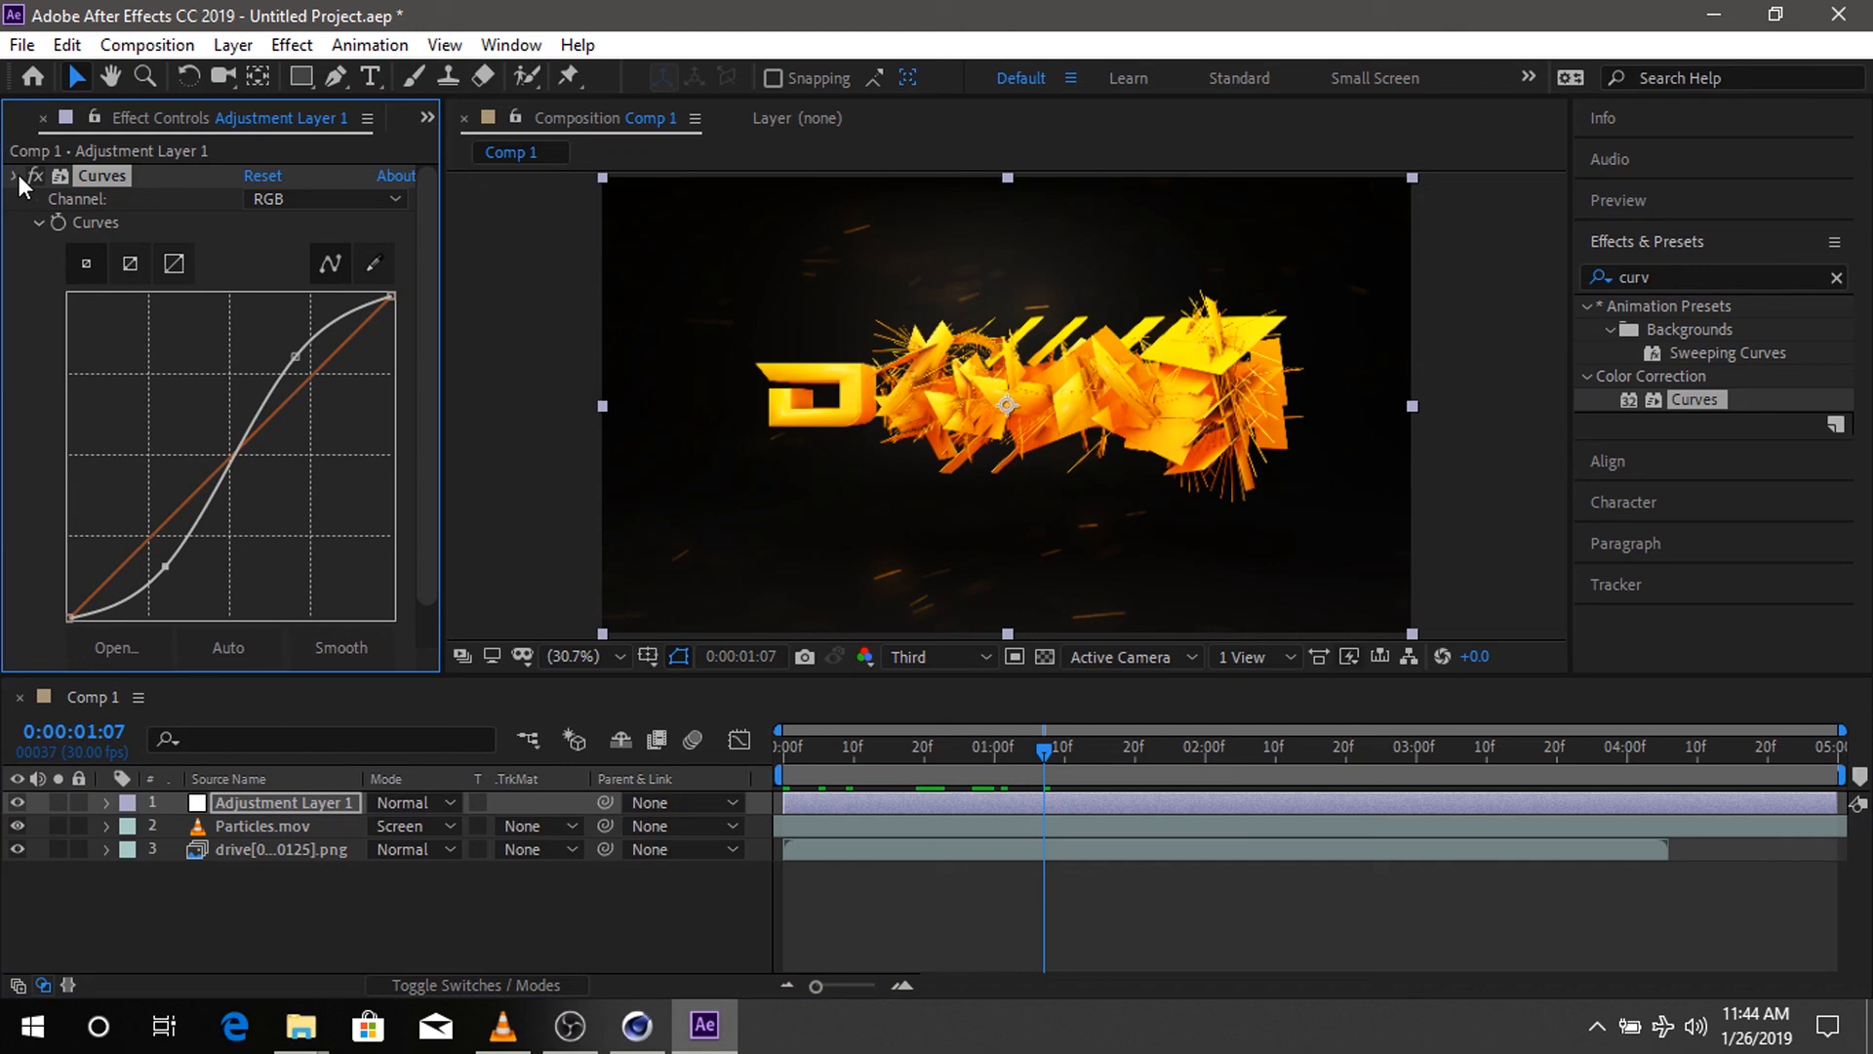
- Find the Sharpen effect under Blur & Sharpen and add it to Adjustment Layer 1 after Curves
click(1710, 278)
key(BackSpace)
key(BackSpace)
key(BackSpace)
key(BackSpace)
text(shar)
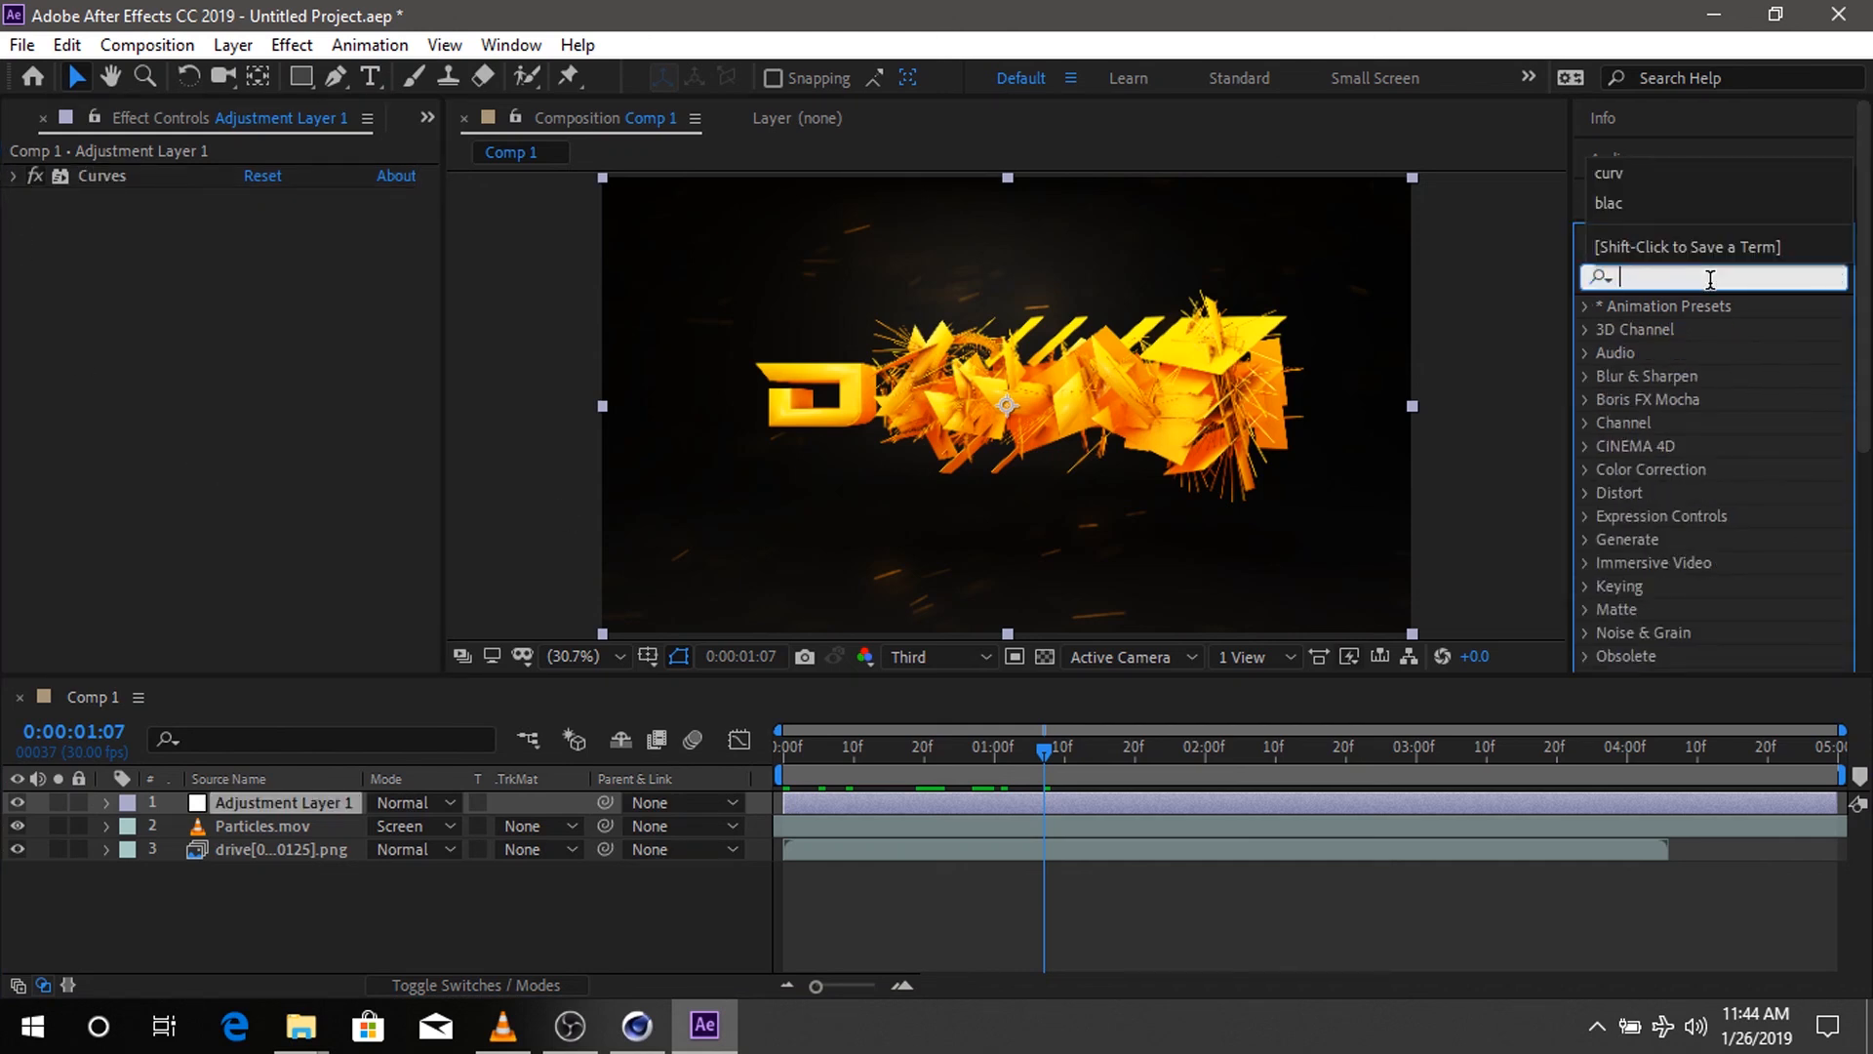
text(pe)
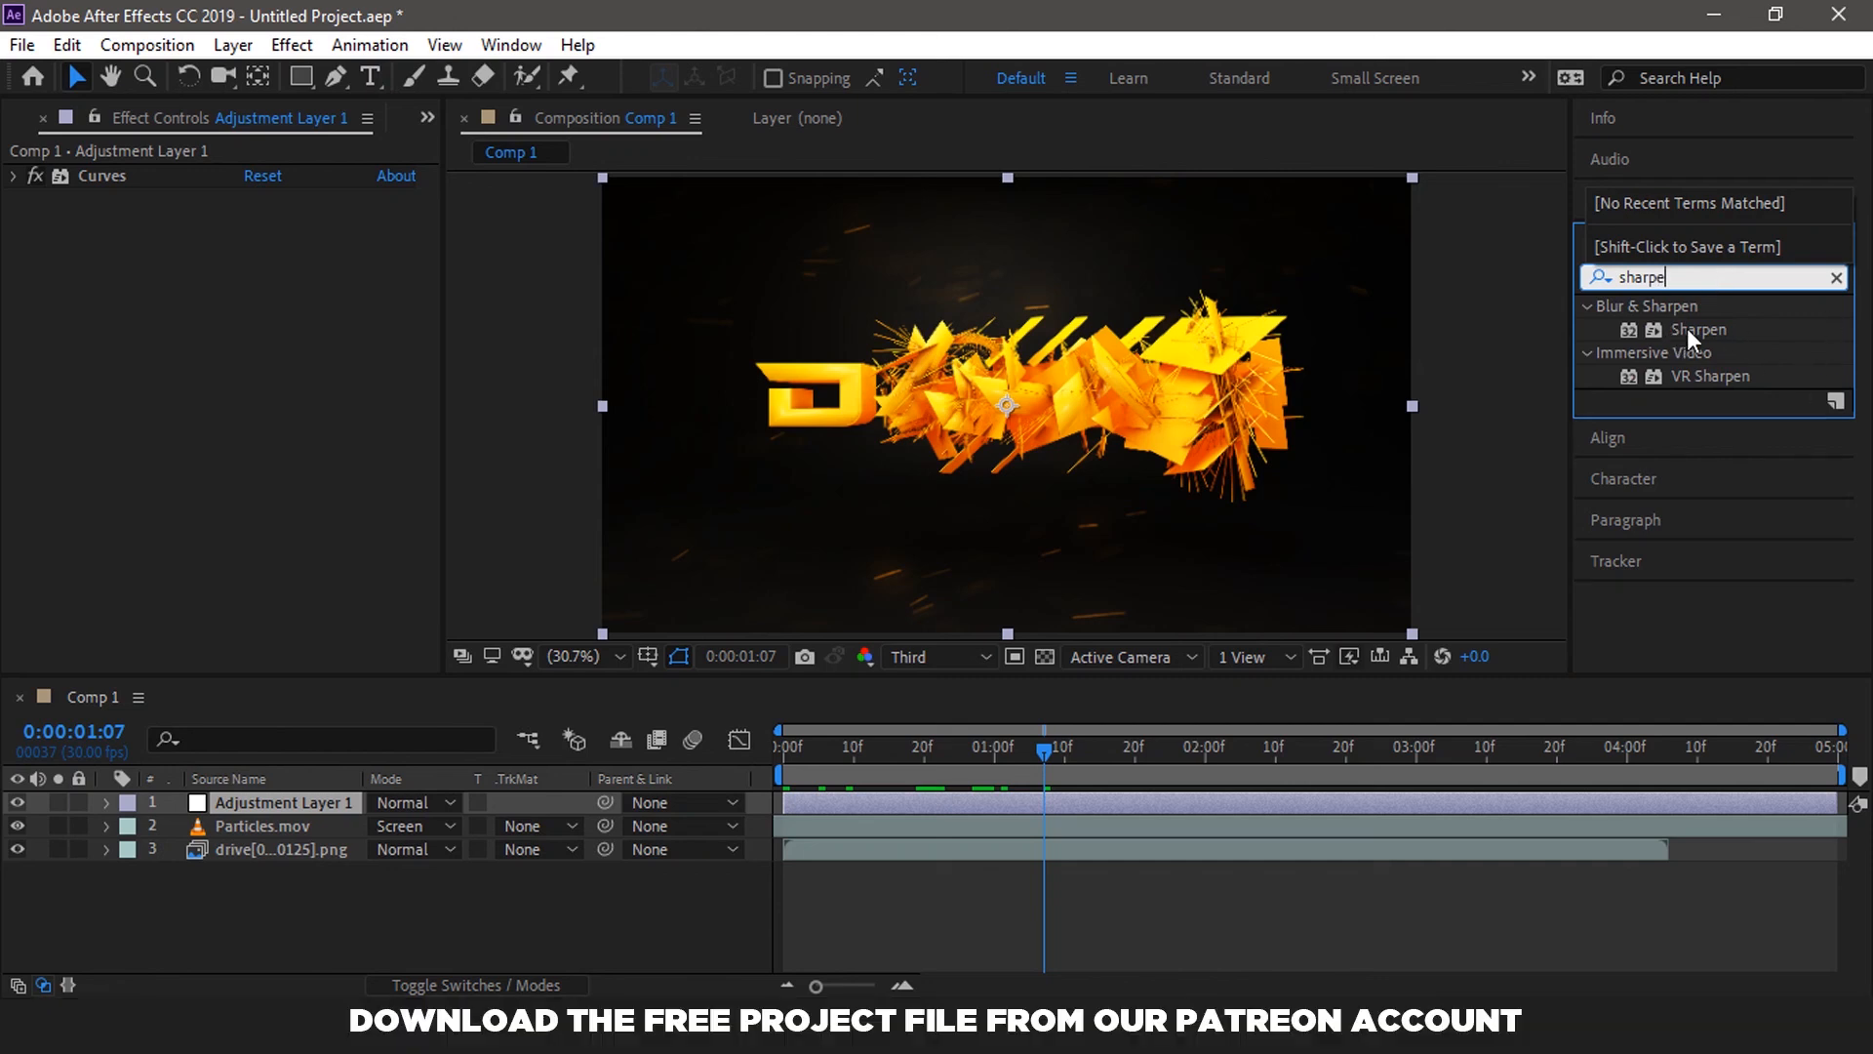
drag(1695, 331, 294, 409)
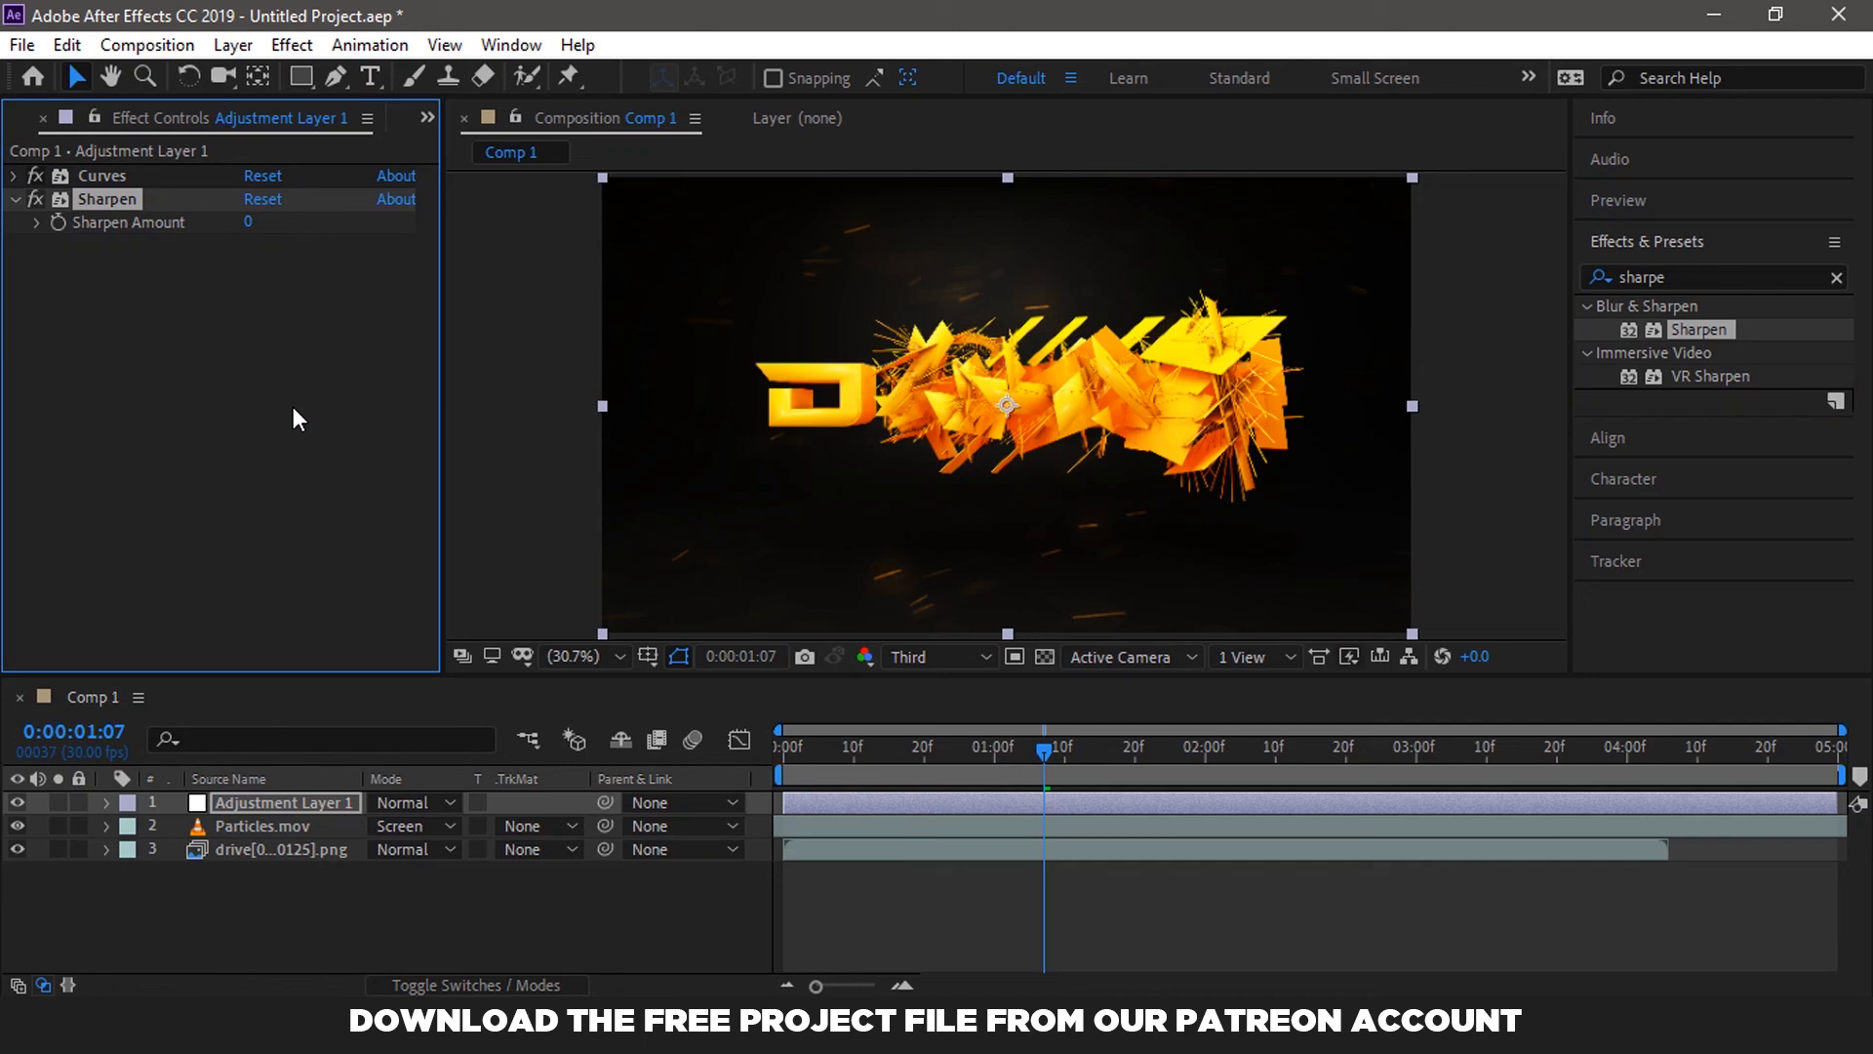
- Set the Sharpen Amount on Adjustment Layer 1 to 4
click(251, 223)
text(4)
key(Return)
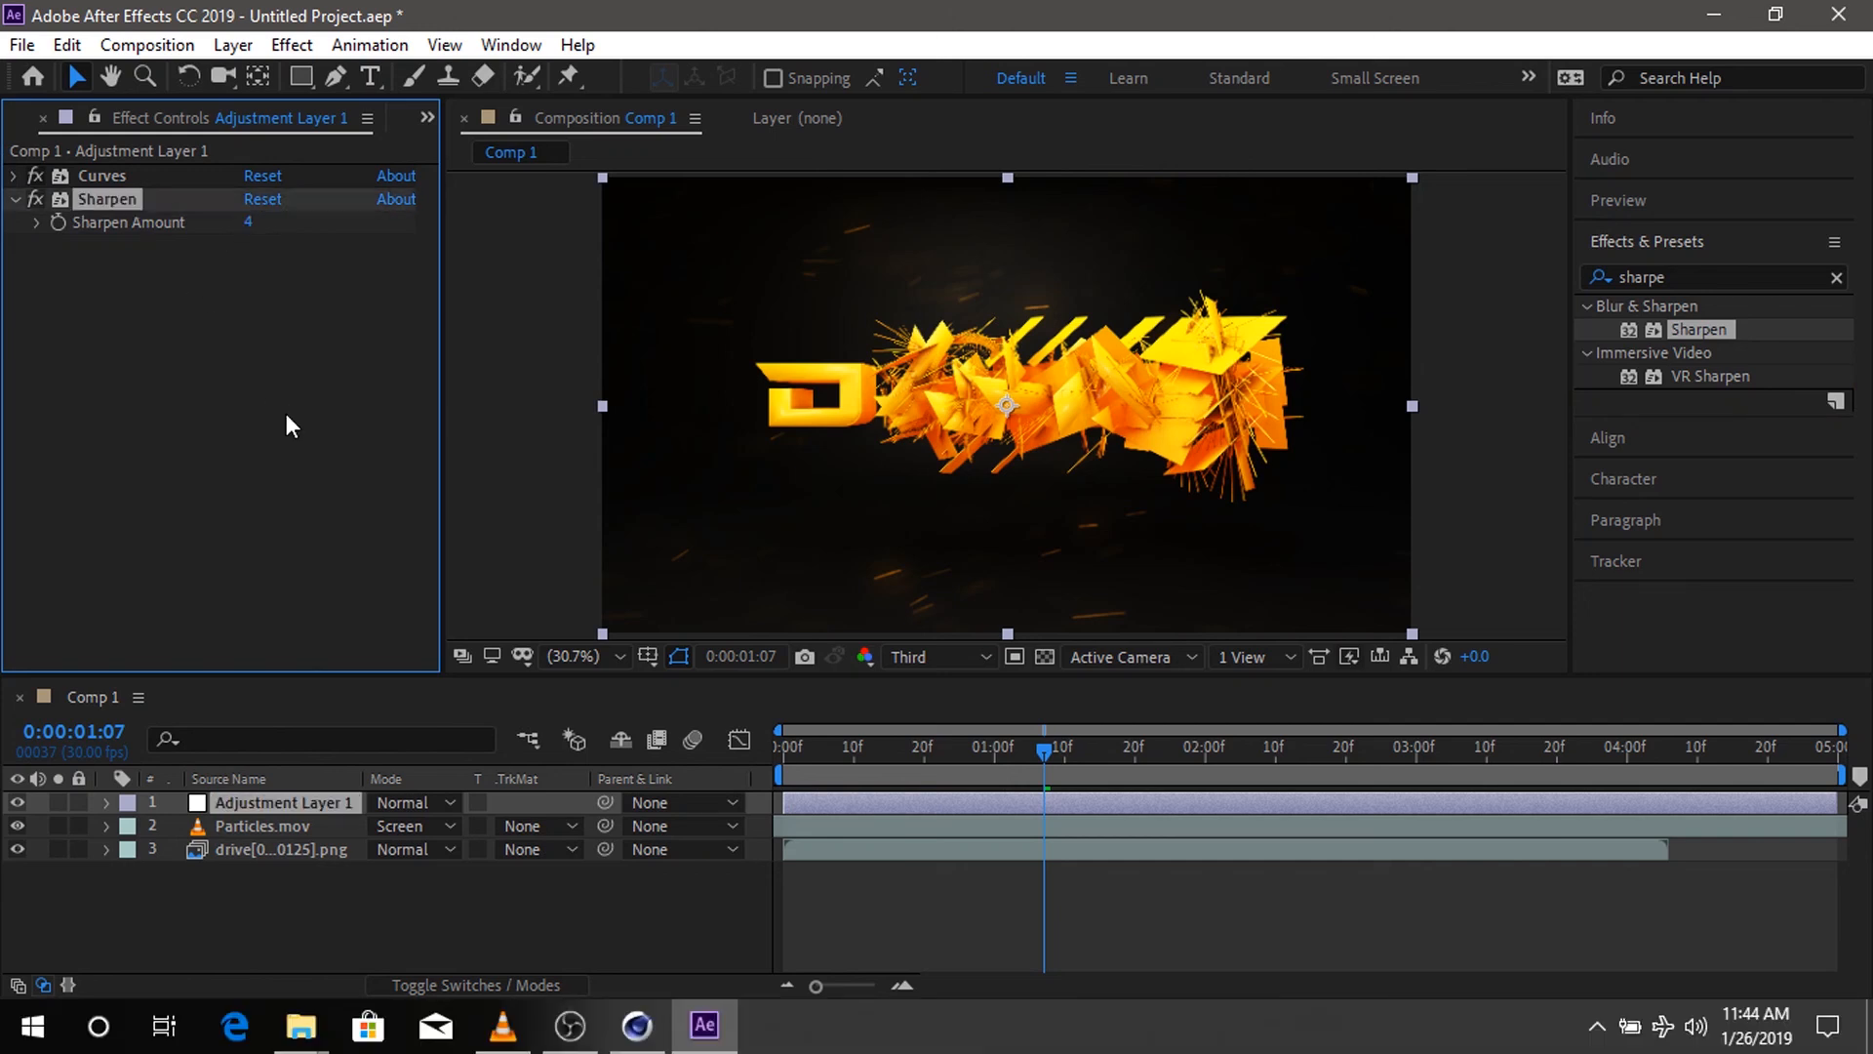
click(285, 413)
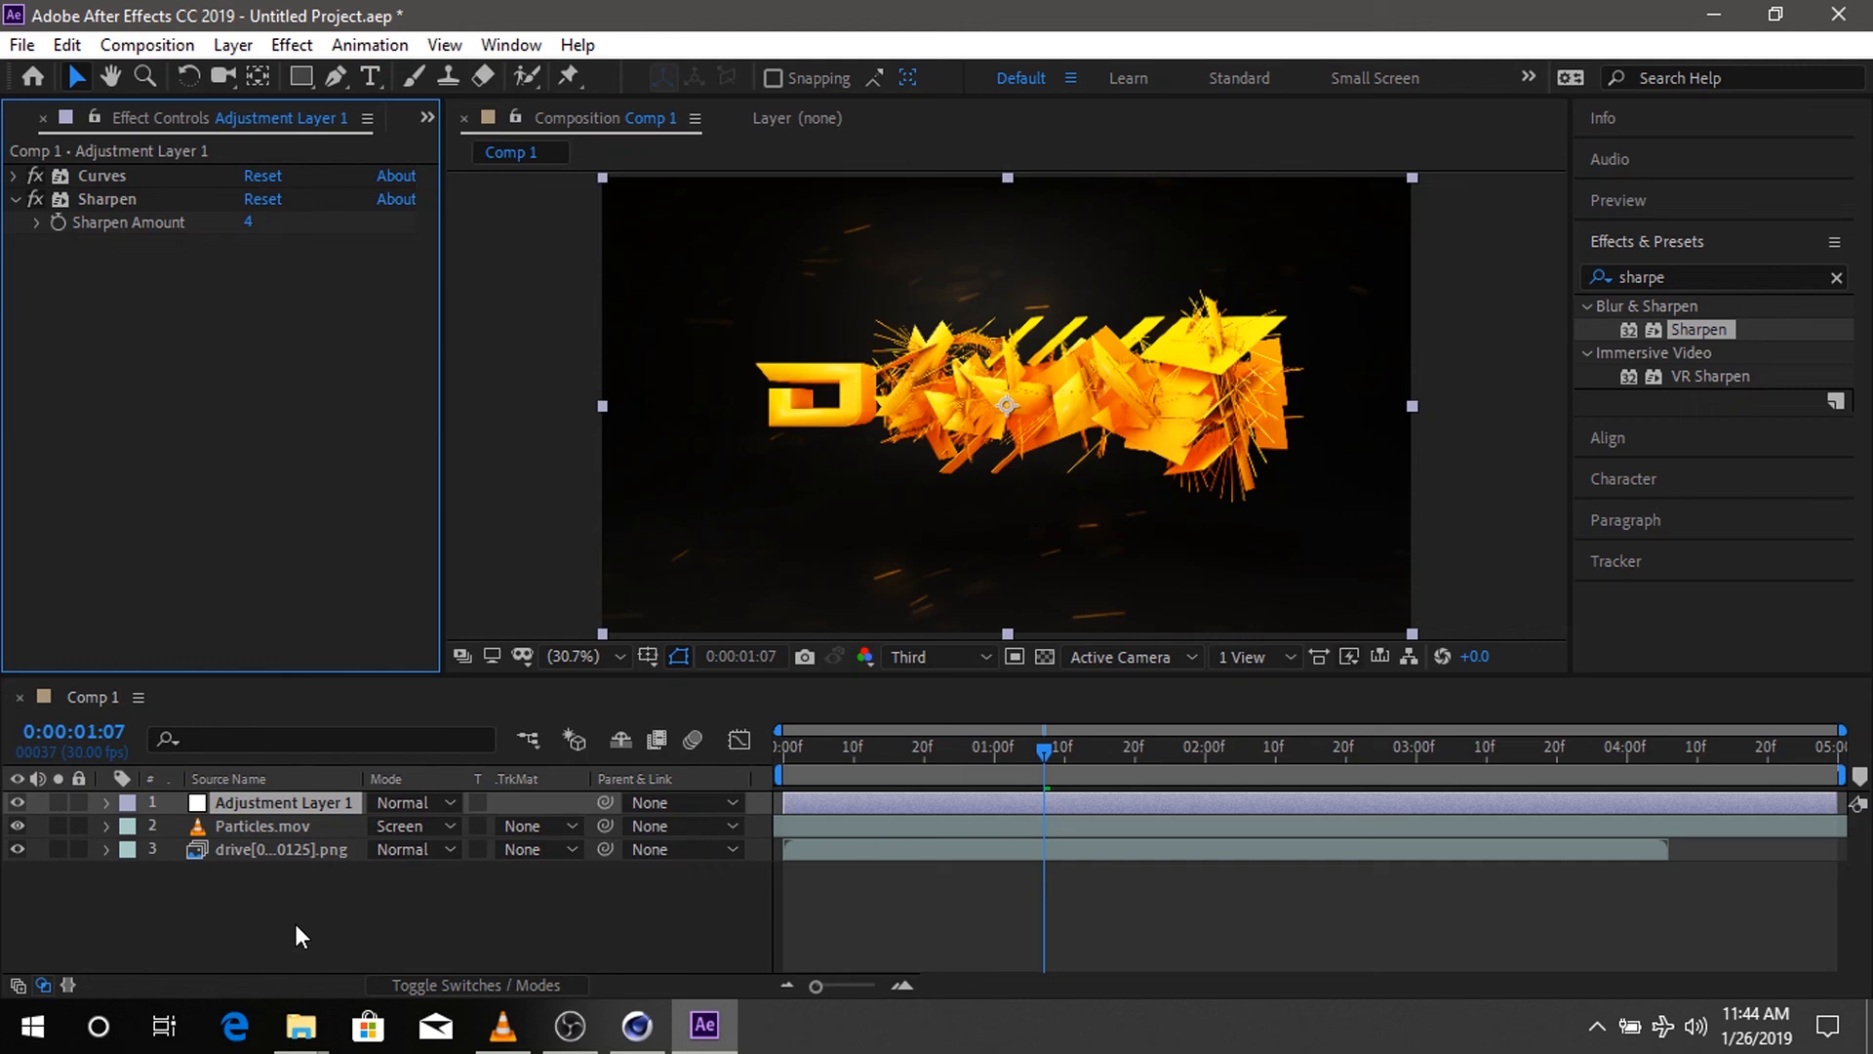
- Pre-compose all three Comp 1 layers as Pre-comp 1, moving all attributes into the new composition
drag(294, 923, 291, 806)
right_click(291, 806)
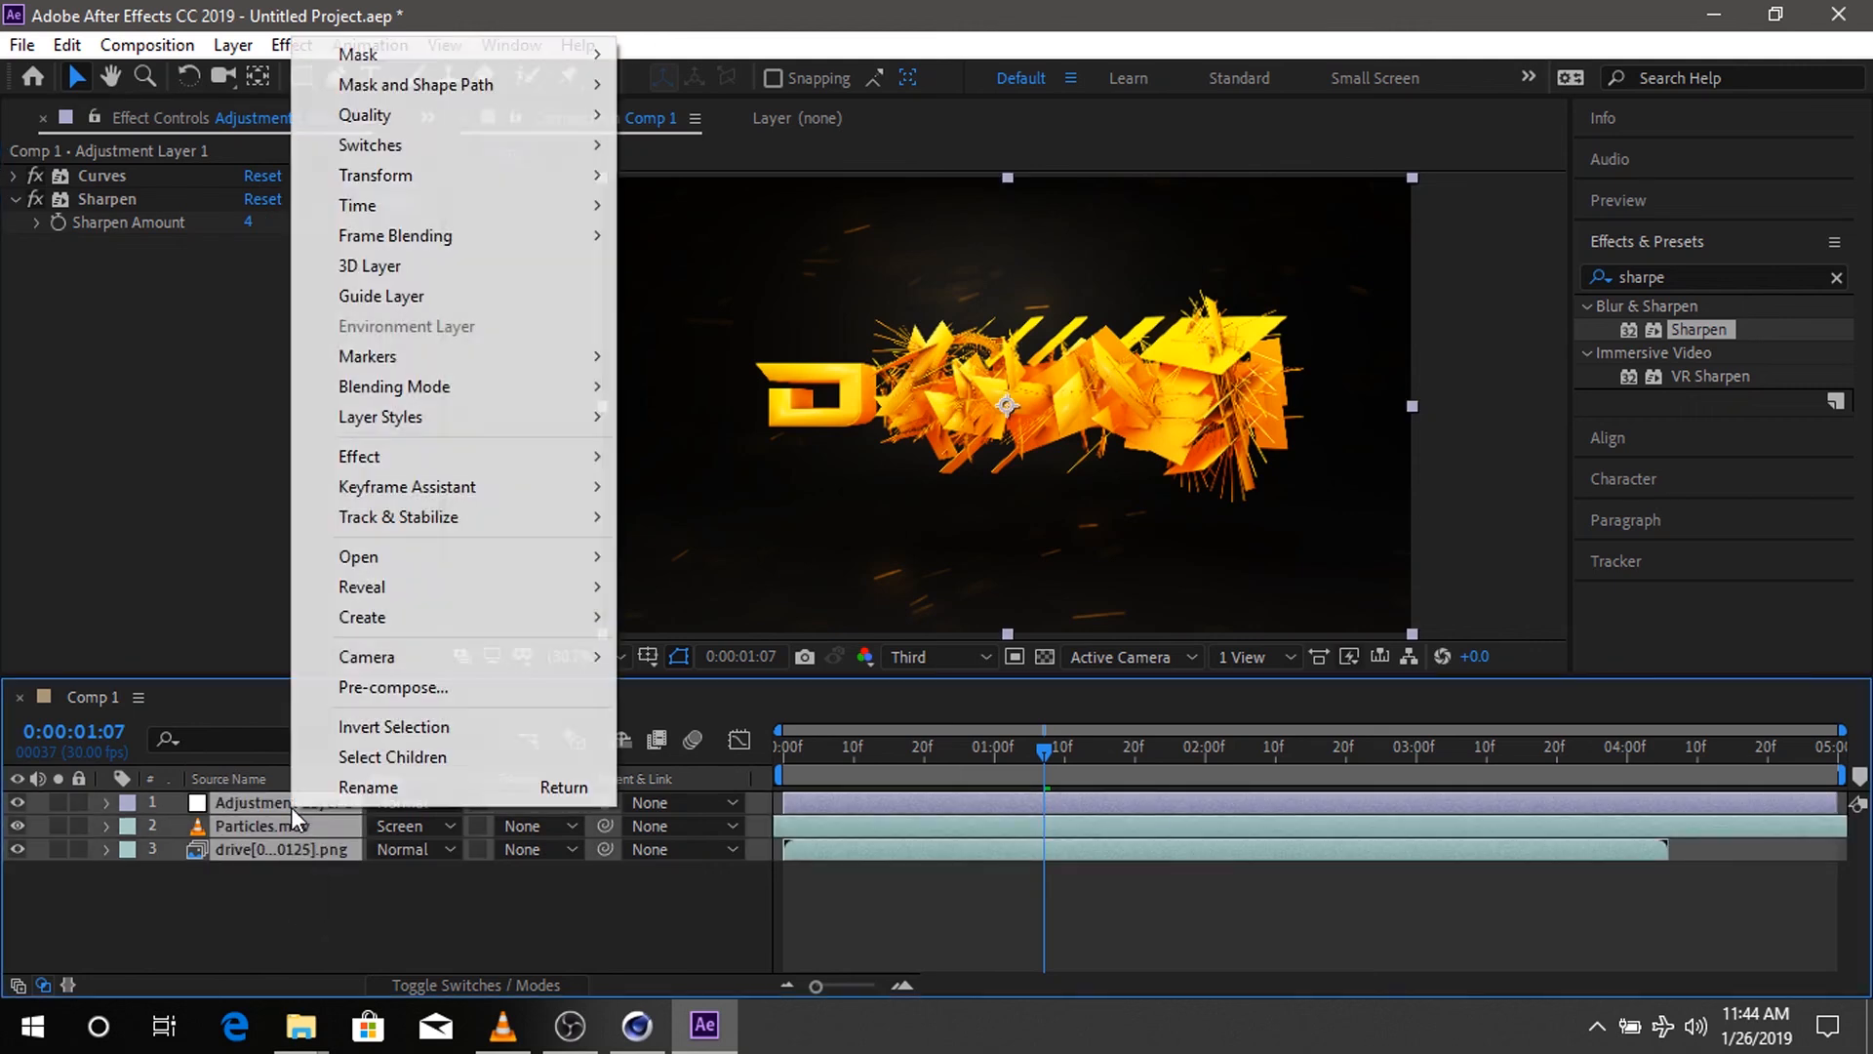
click(456, 689)
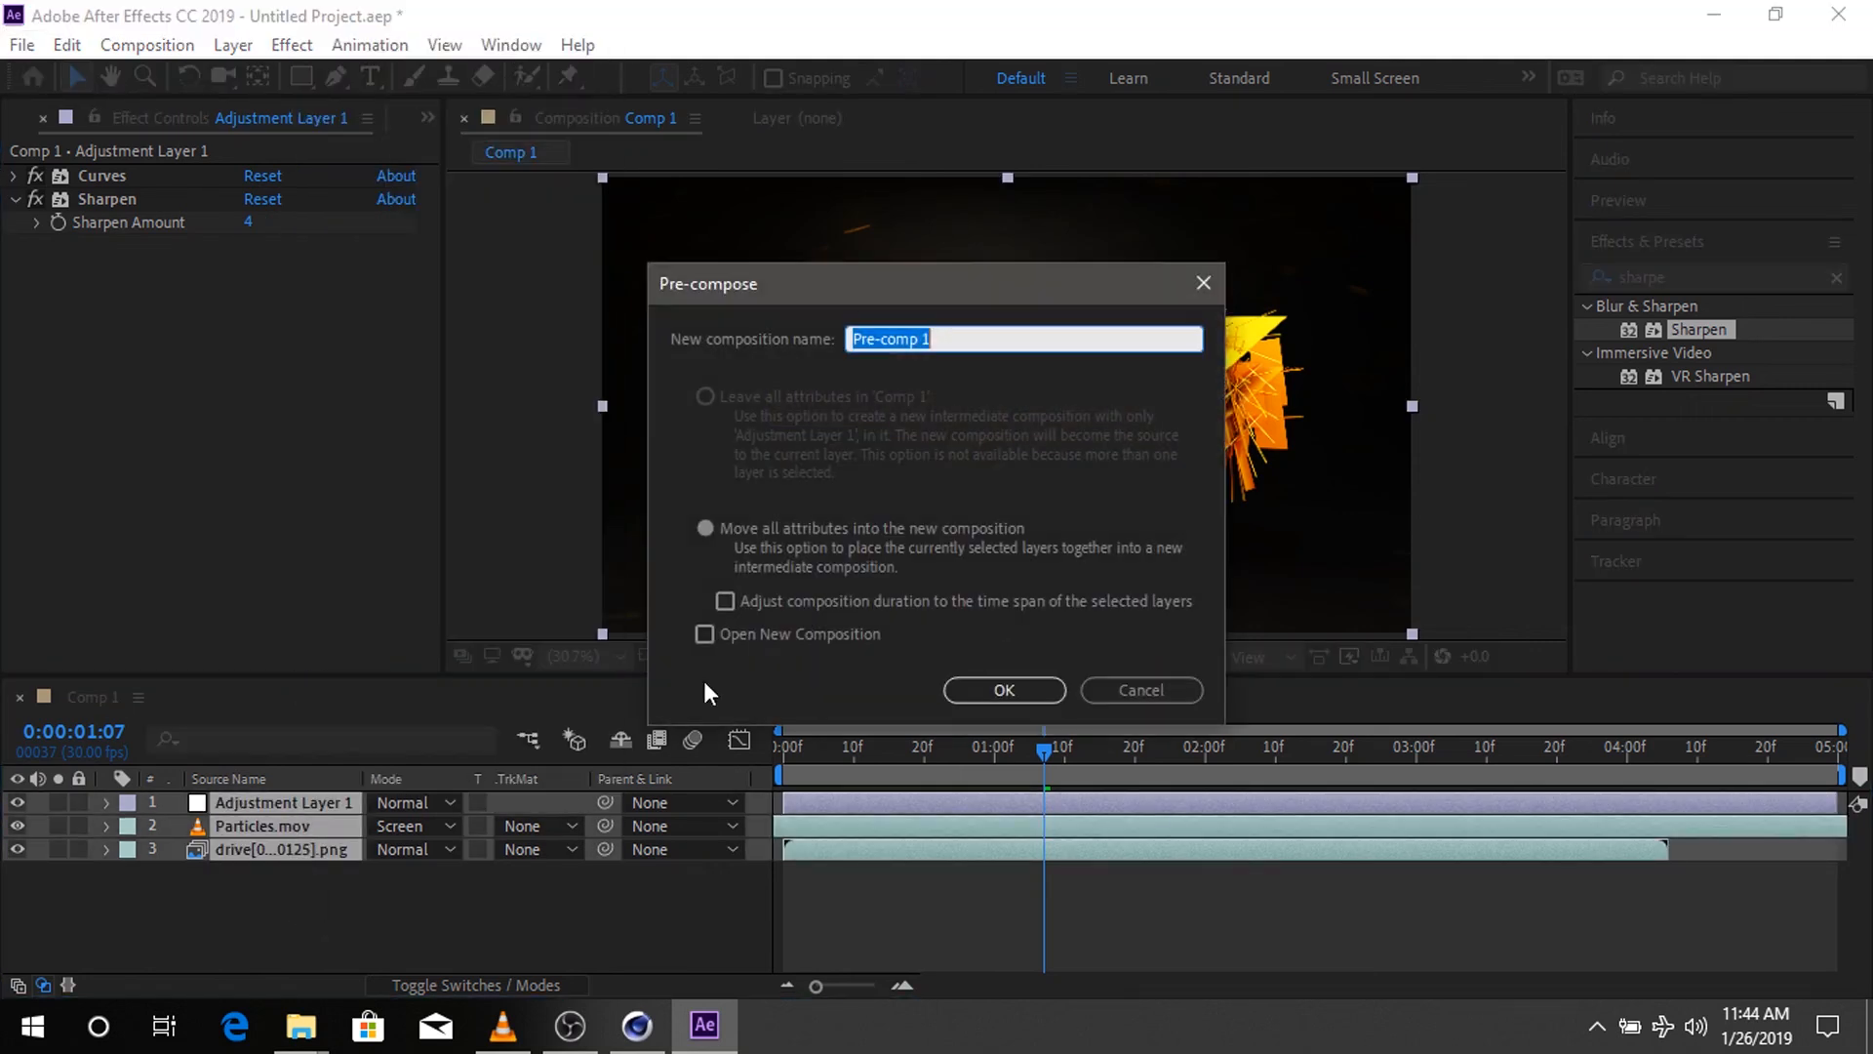
click(789, 527)
click(1004, 690)
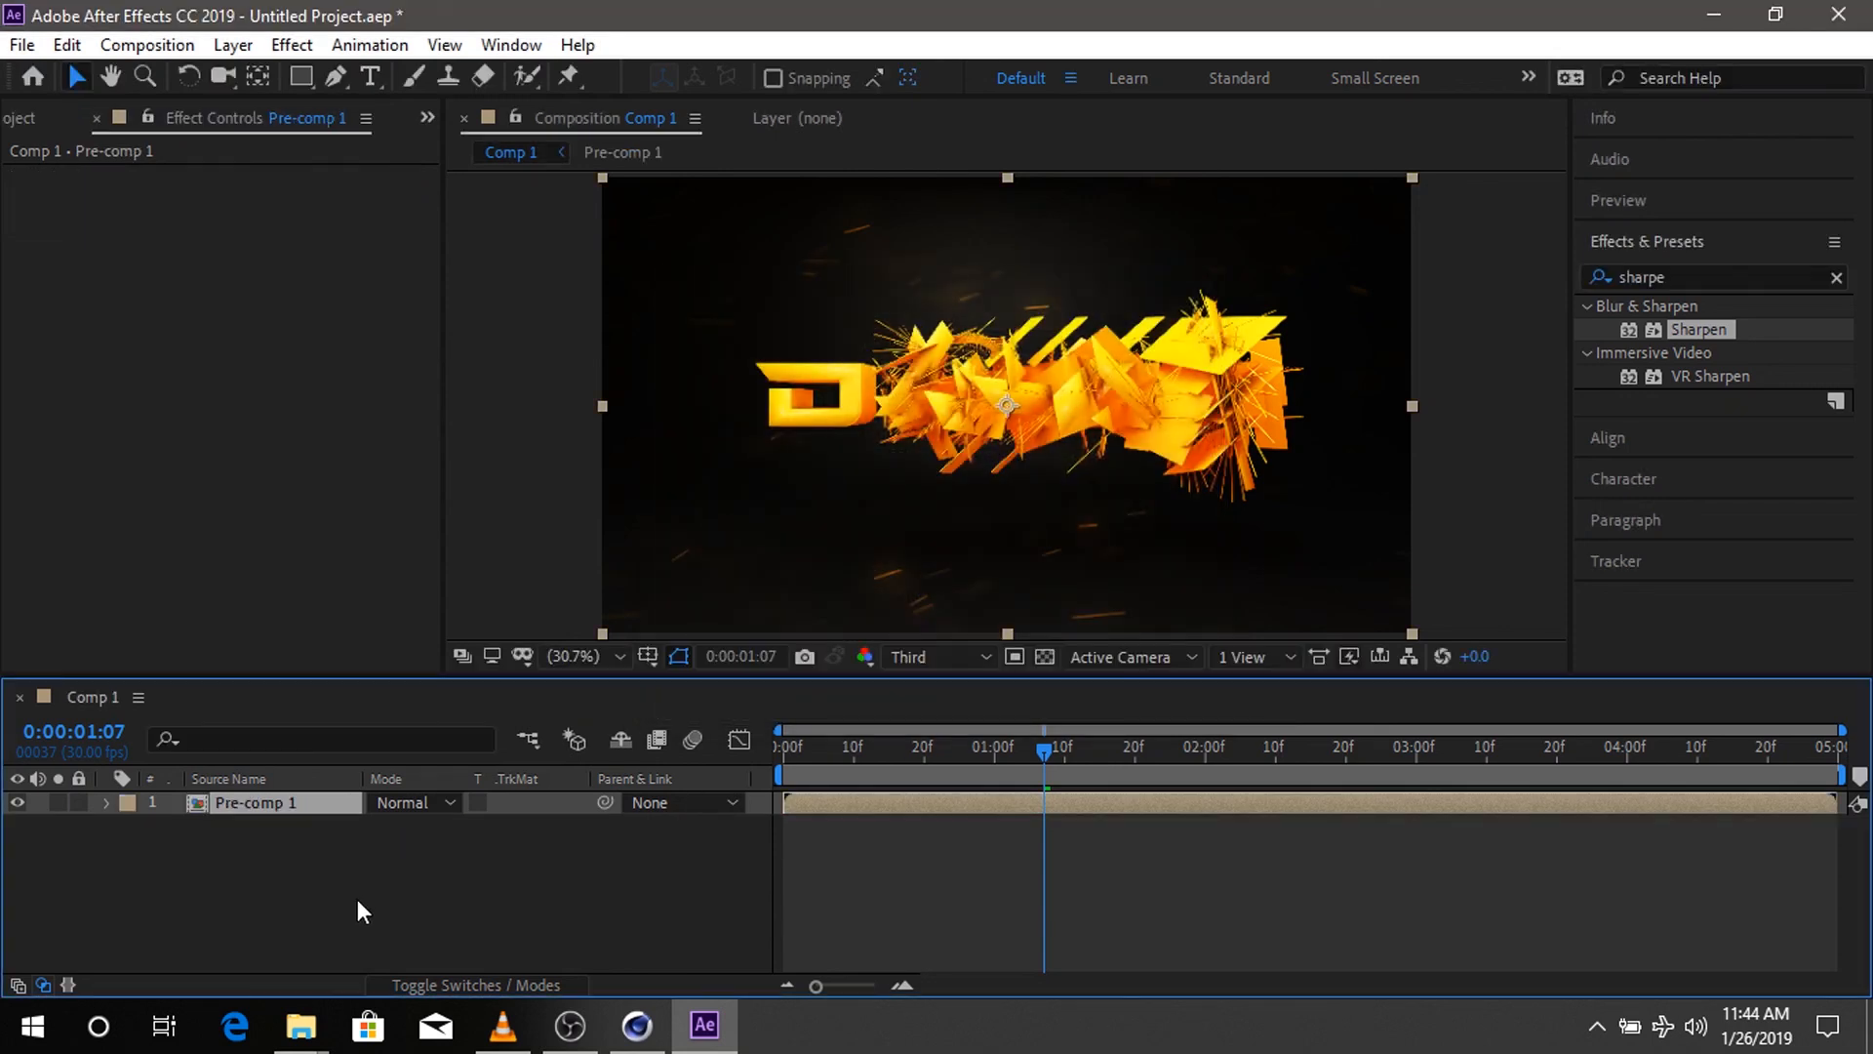
click(357, 912)
- Show the Title/Action Safe guides and draw a red rectangle shape wider than the frame, spanning the title-safe height
click(653, 661)
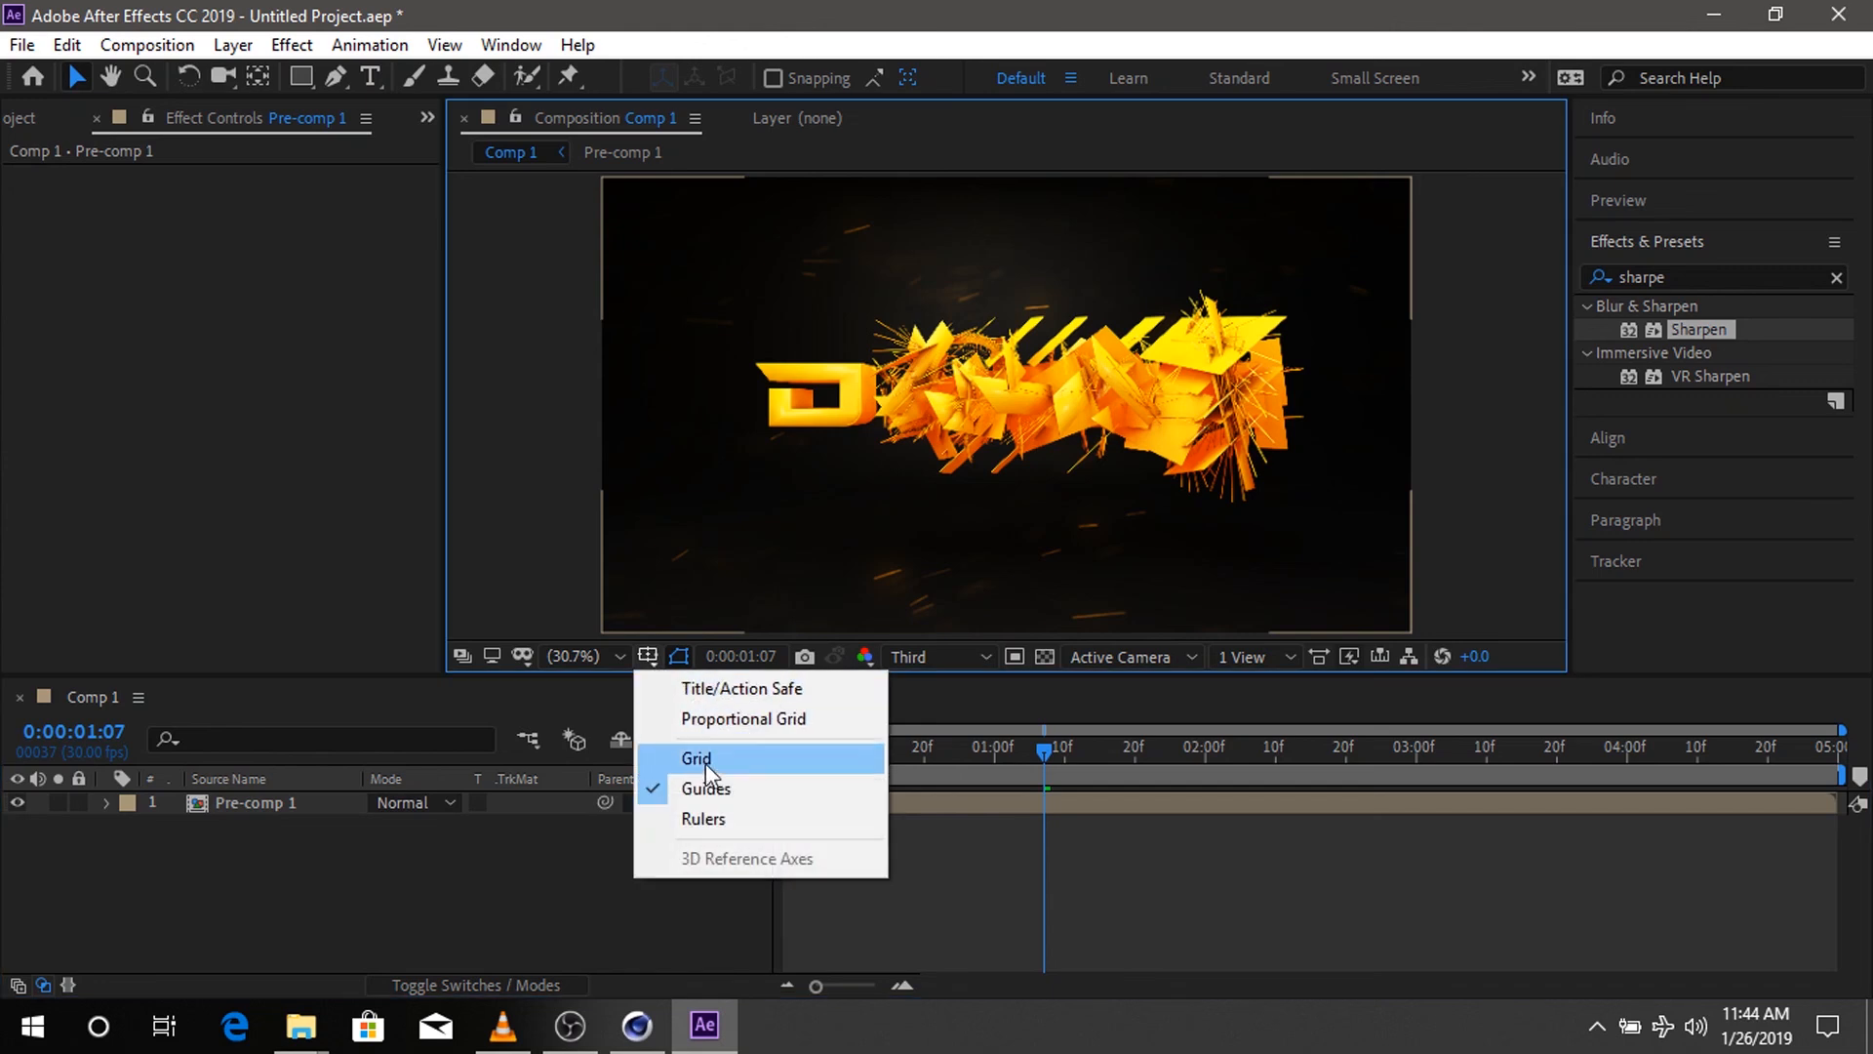
click(688, 682)
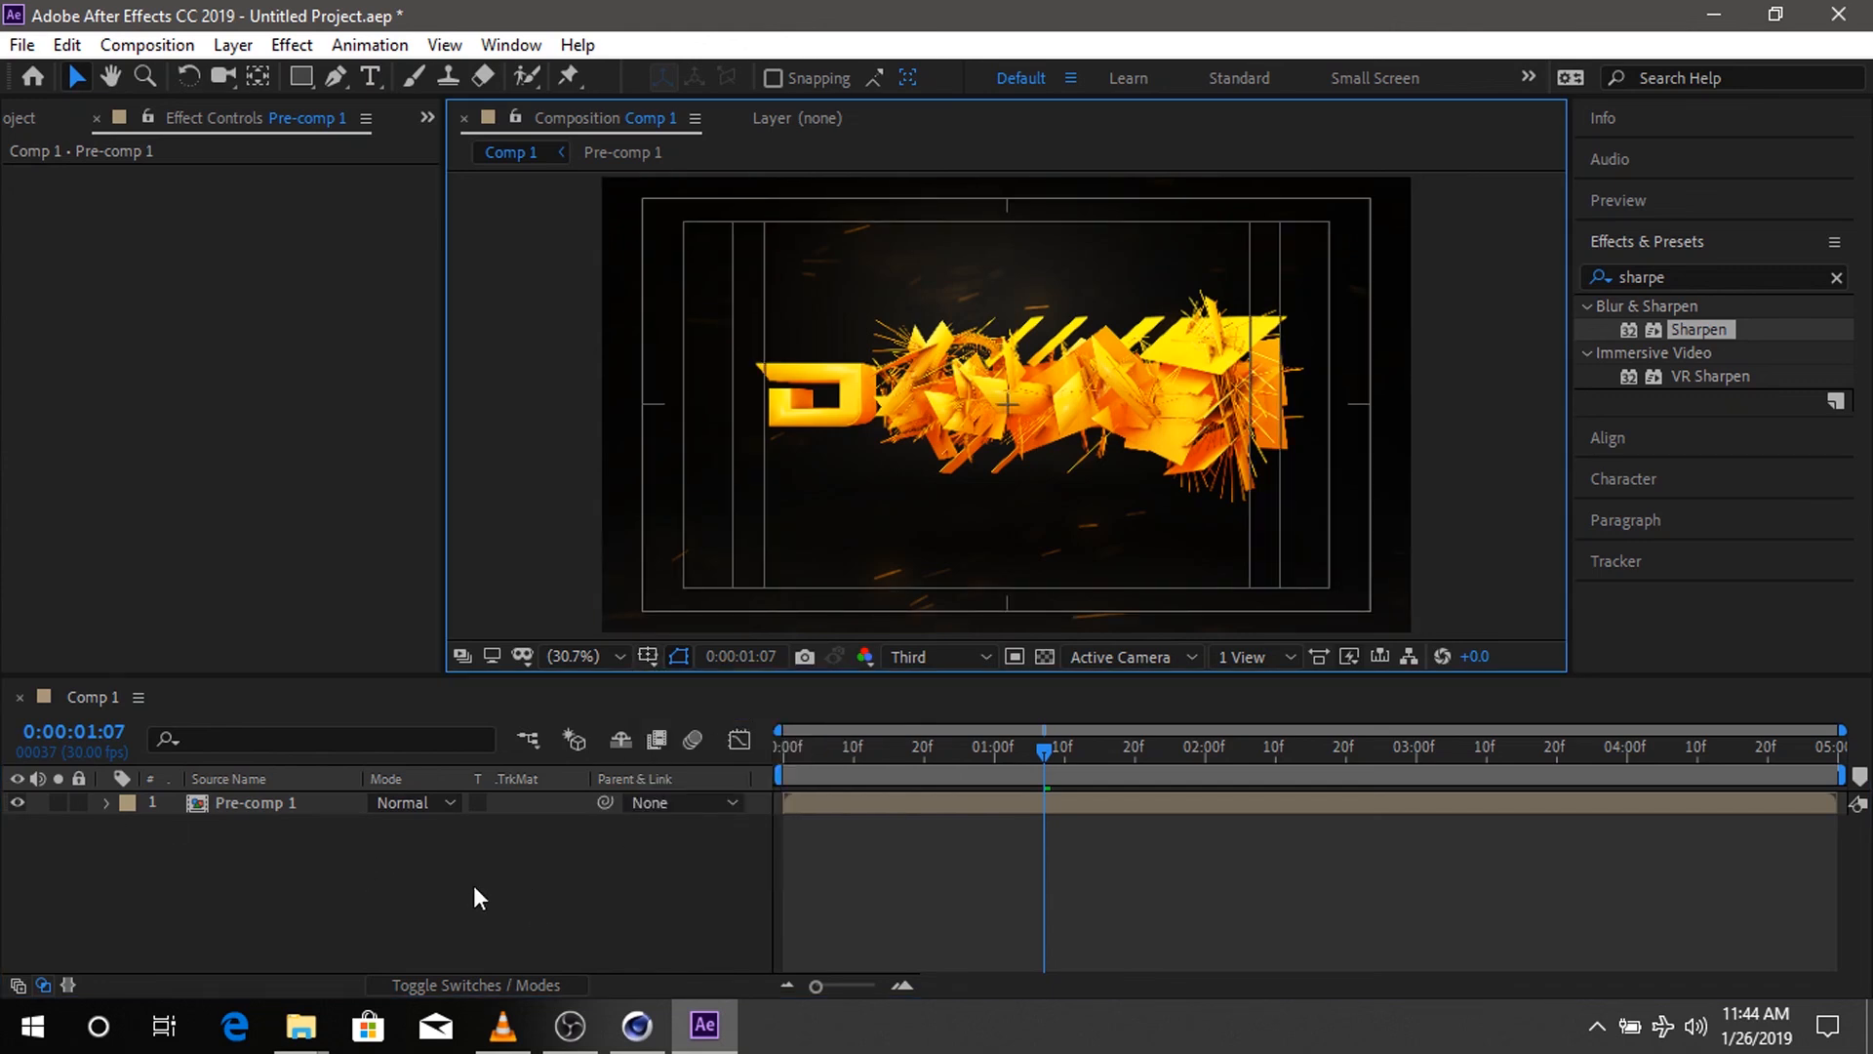
click(300, 77)
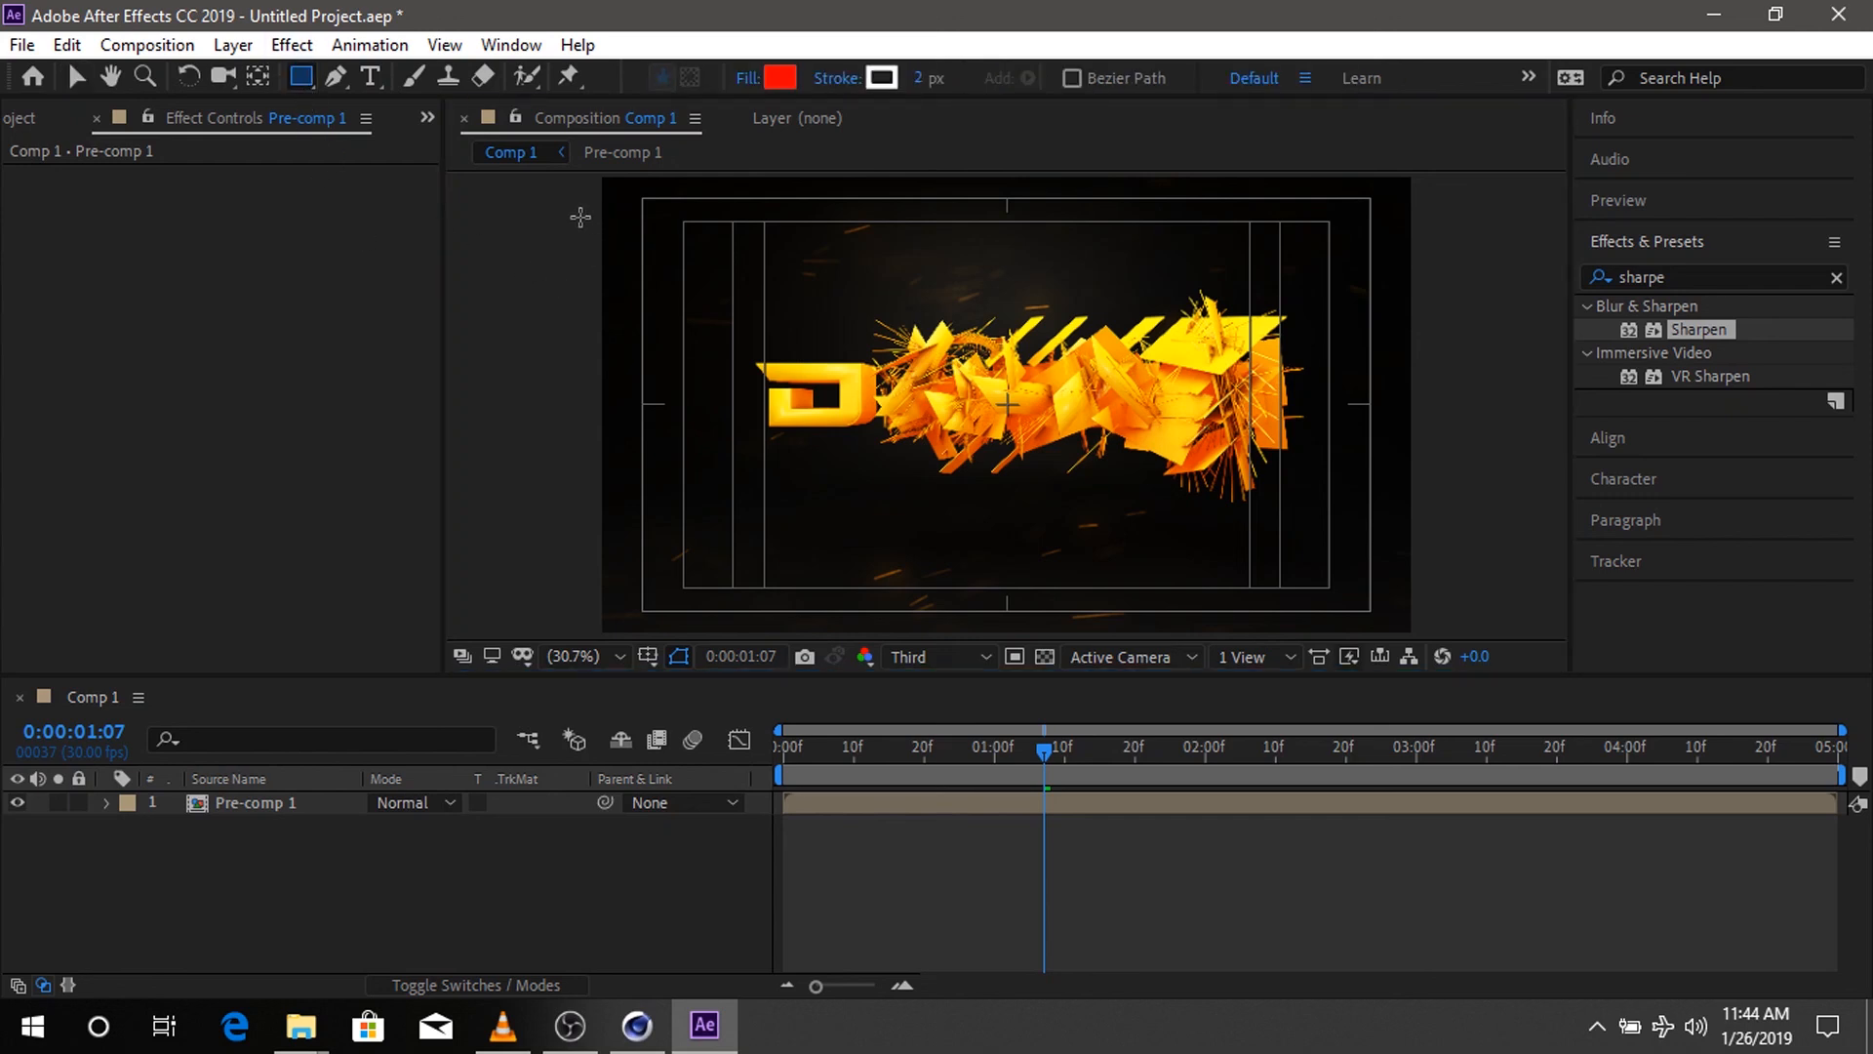
click(652, 258)
mouse_move(922, 387)
mouse_down()
mouse_move(1363, 514)
mouse_move(1414, 592)
mouse_up()
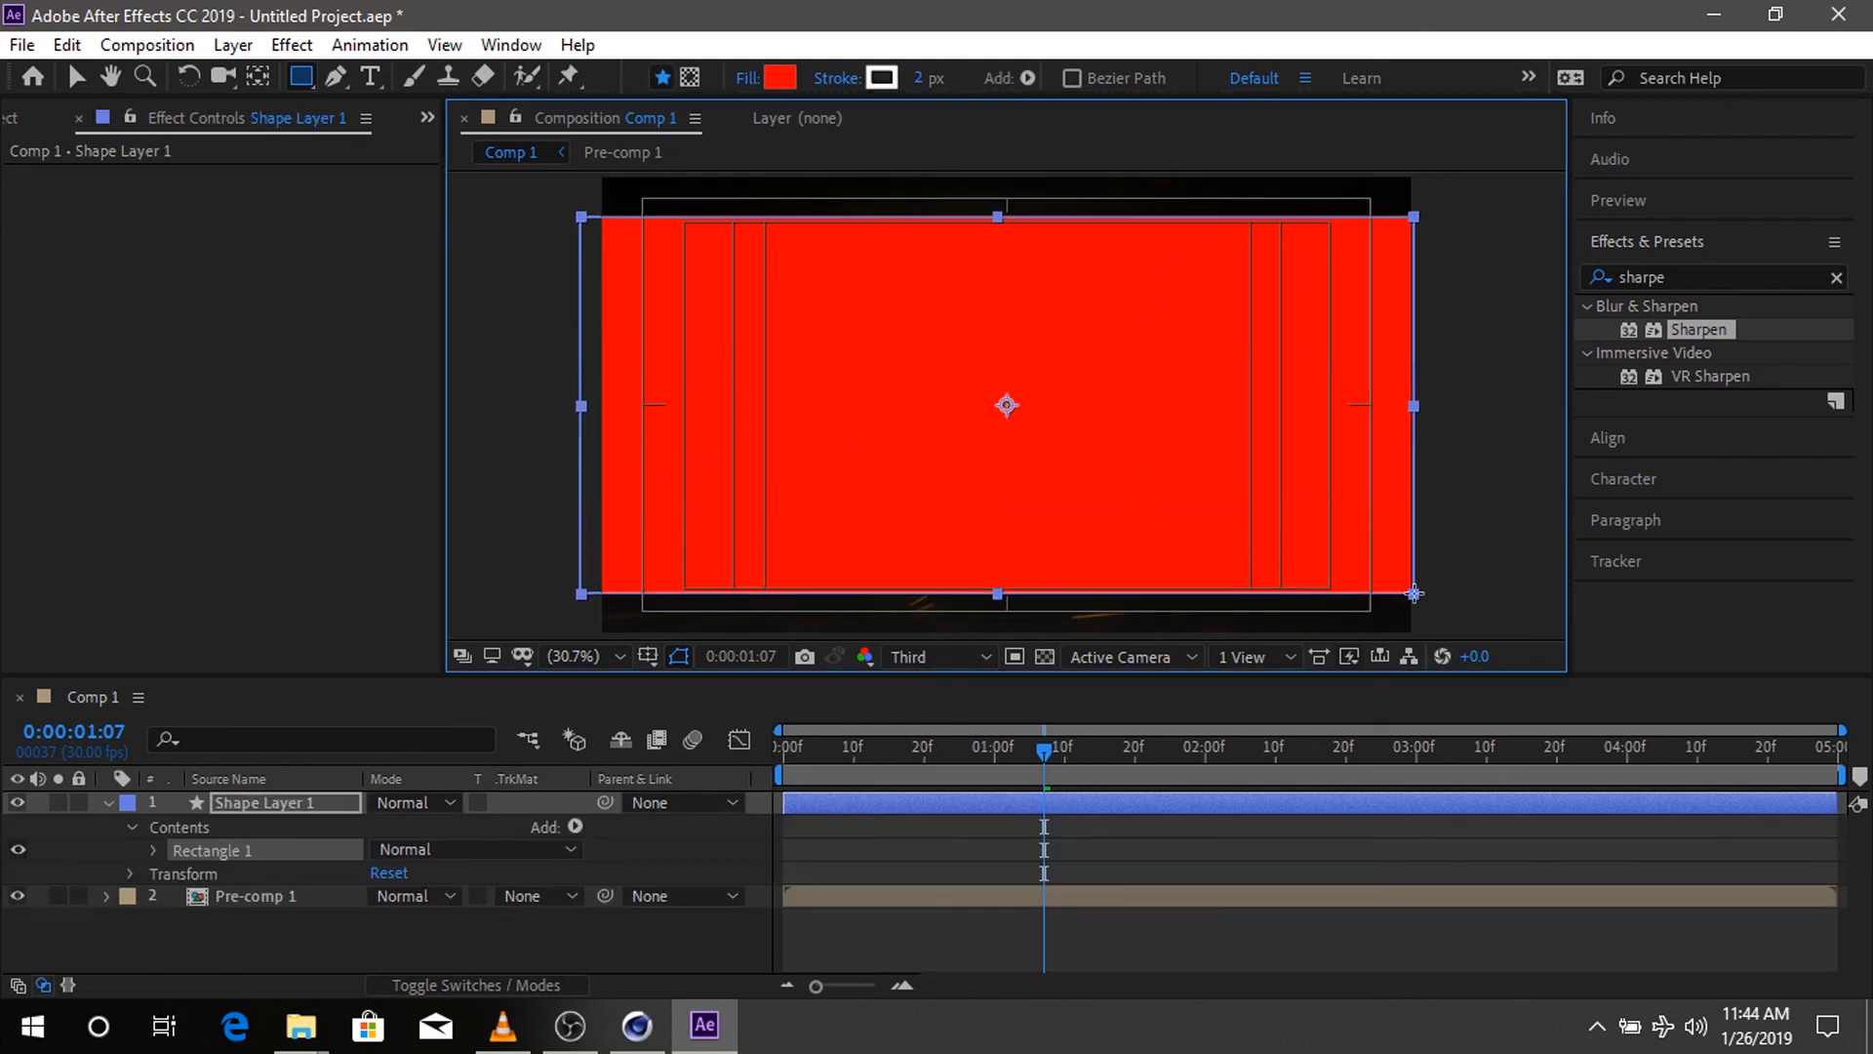
drag(1414, 592, 1422, 595)
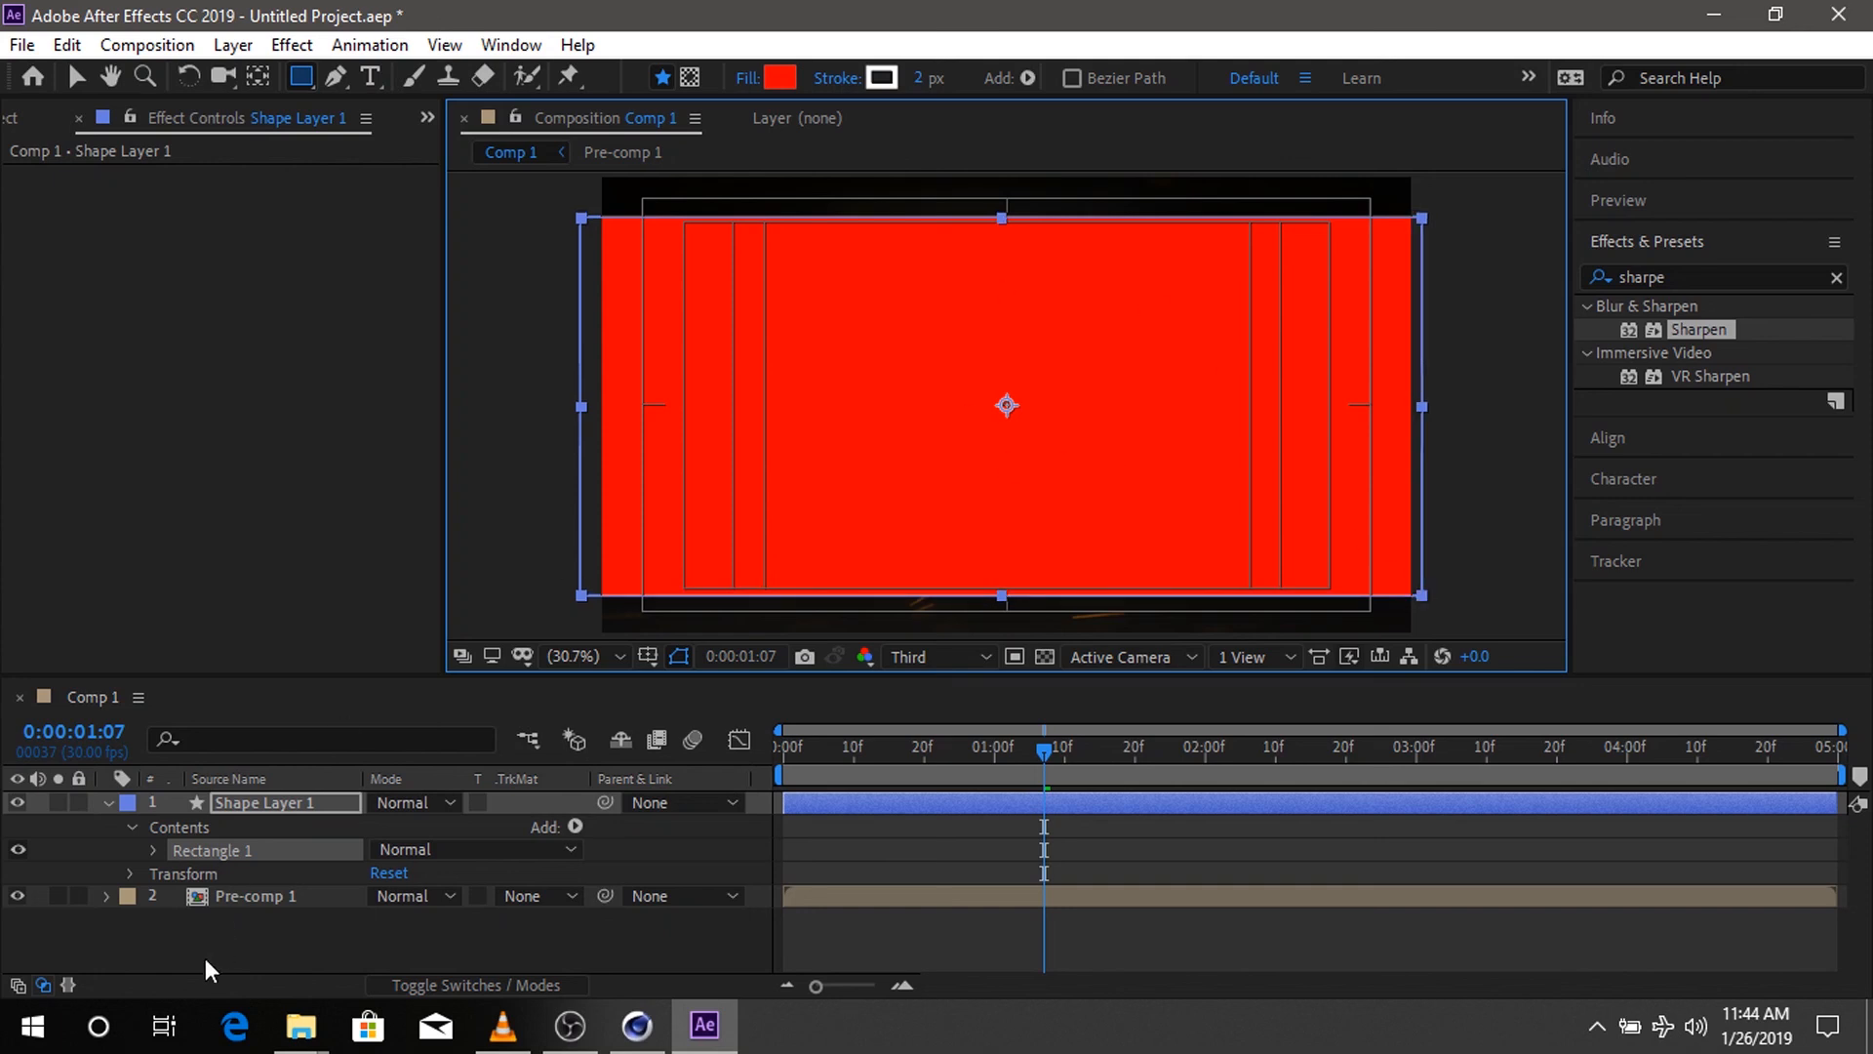
- Set the Pre-comp 1 track matte to Alpha Matte "Shape Layer 1" to create letterbox bars
click(111, 799)
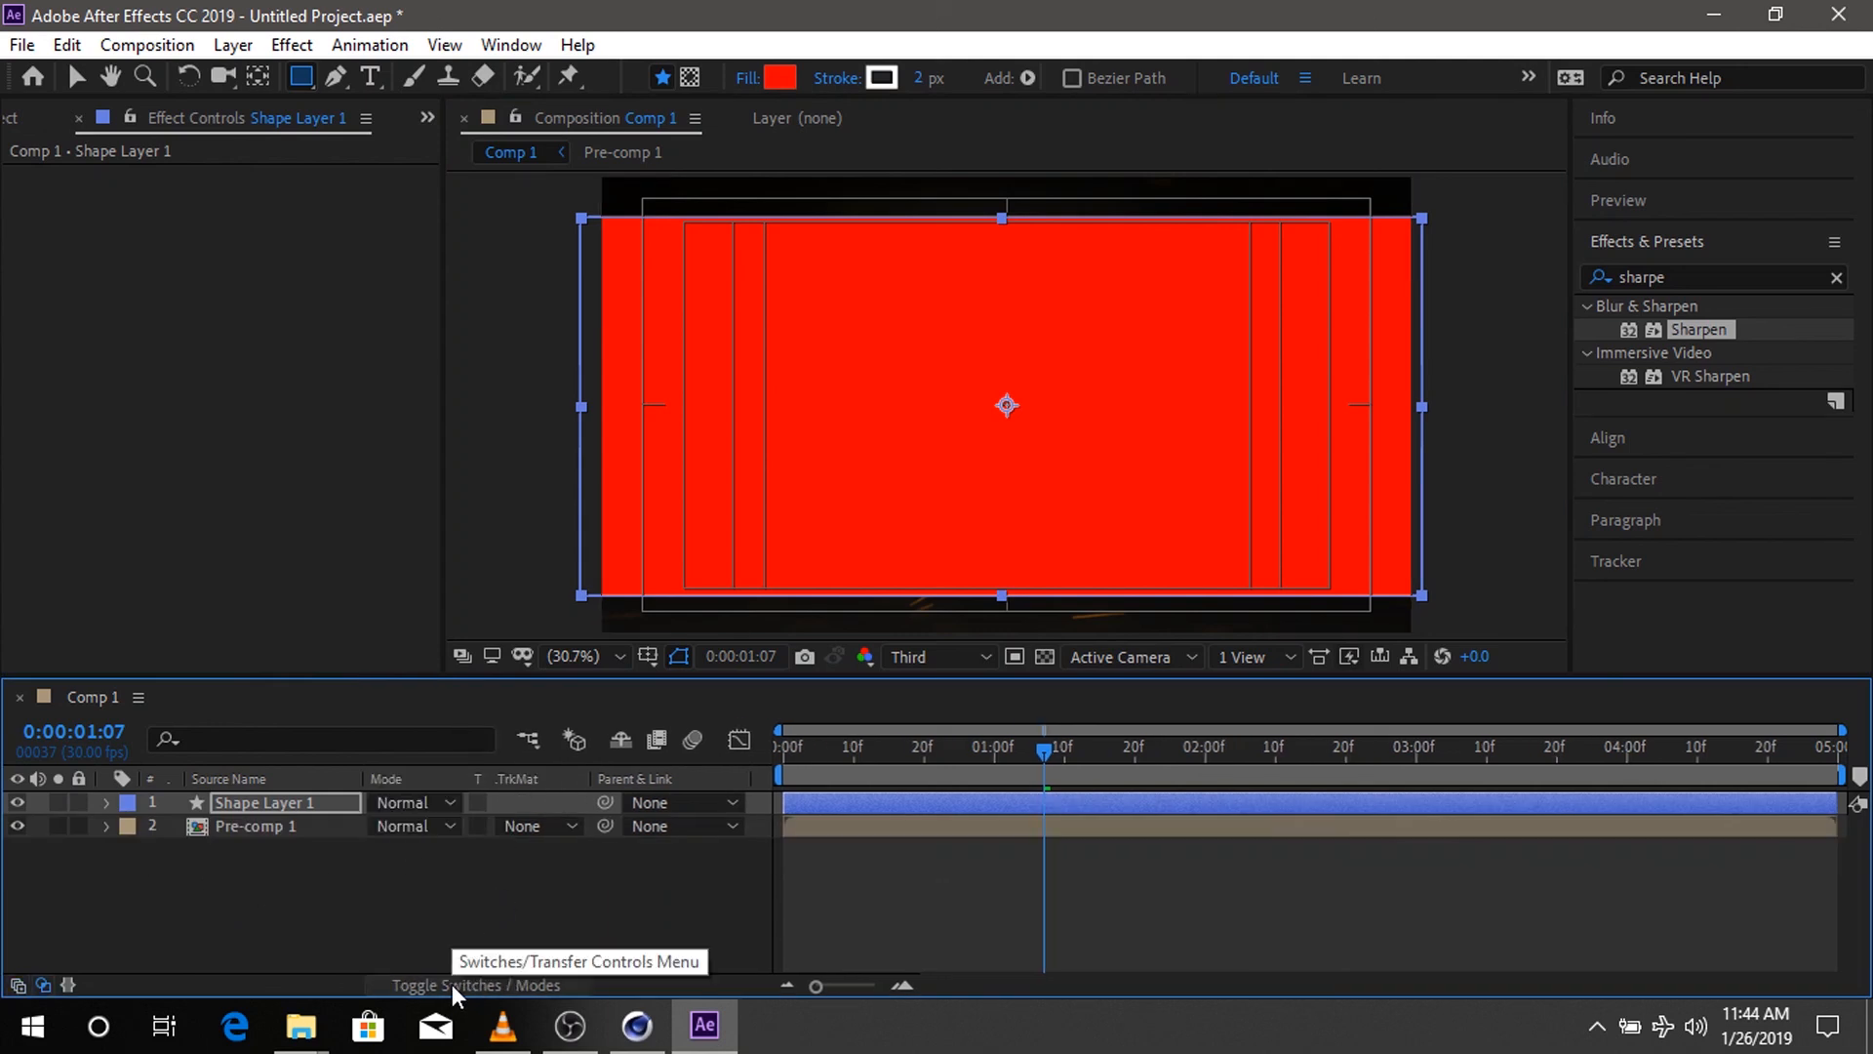
click(542, 833)
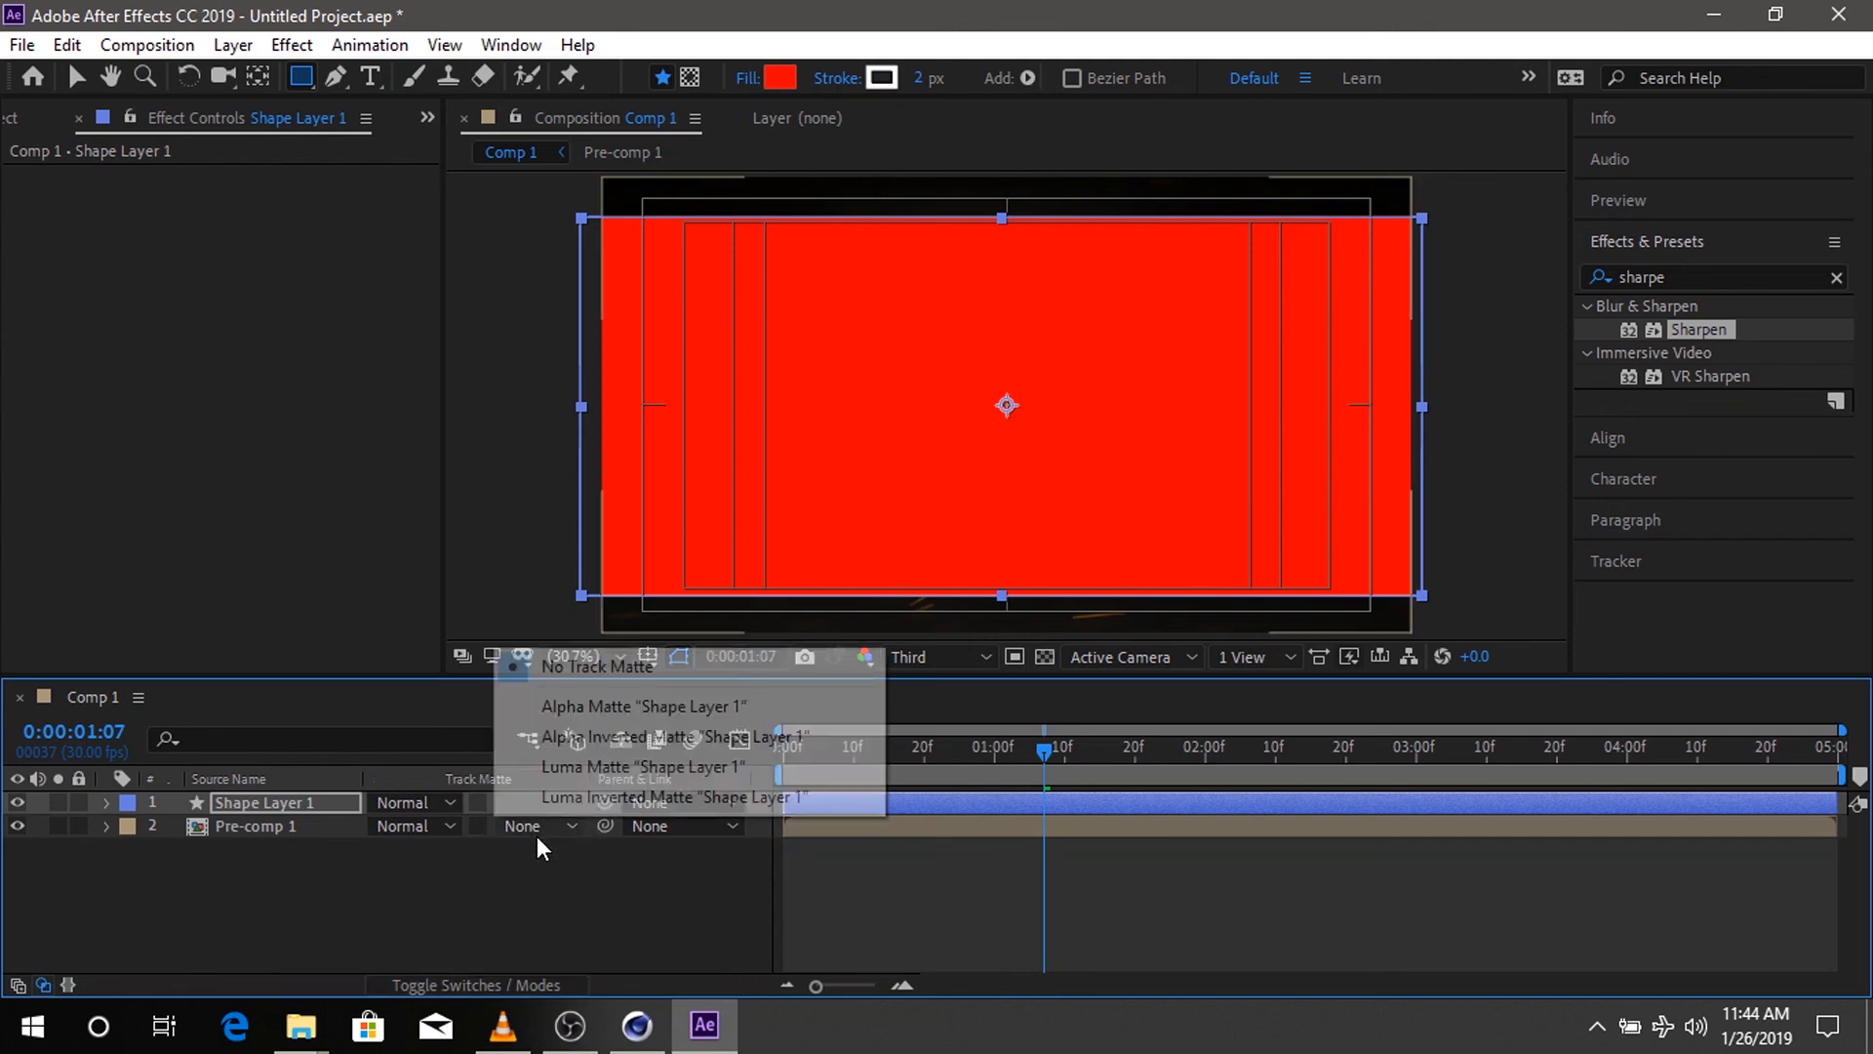
click(564, 708)
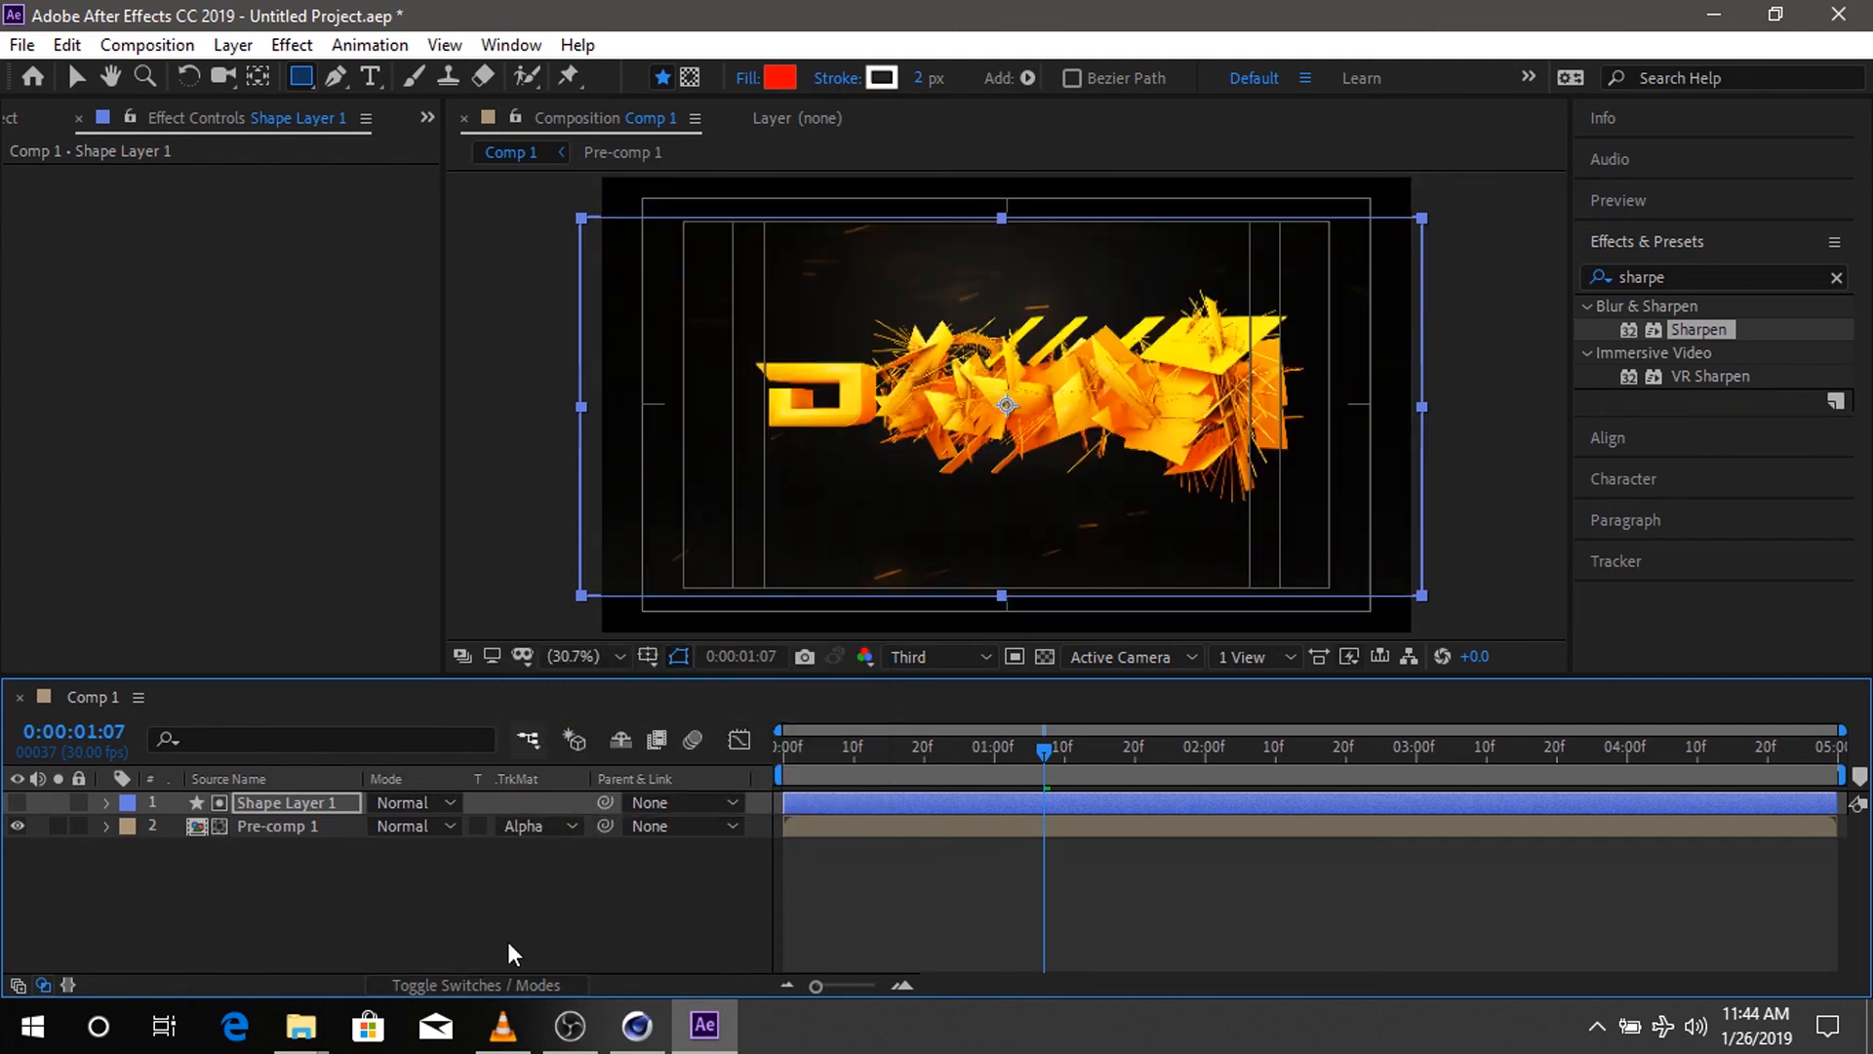
click(439, 893)
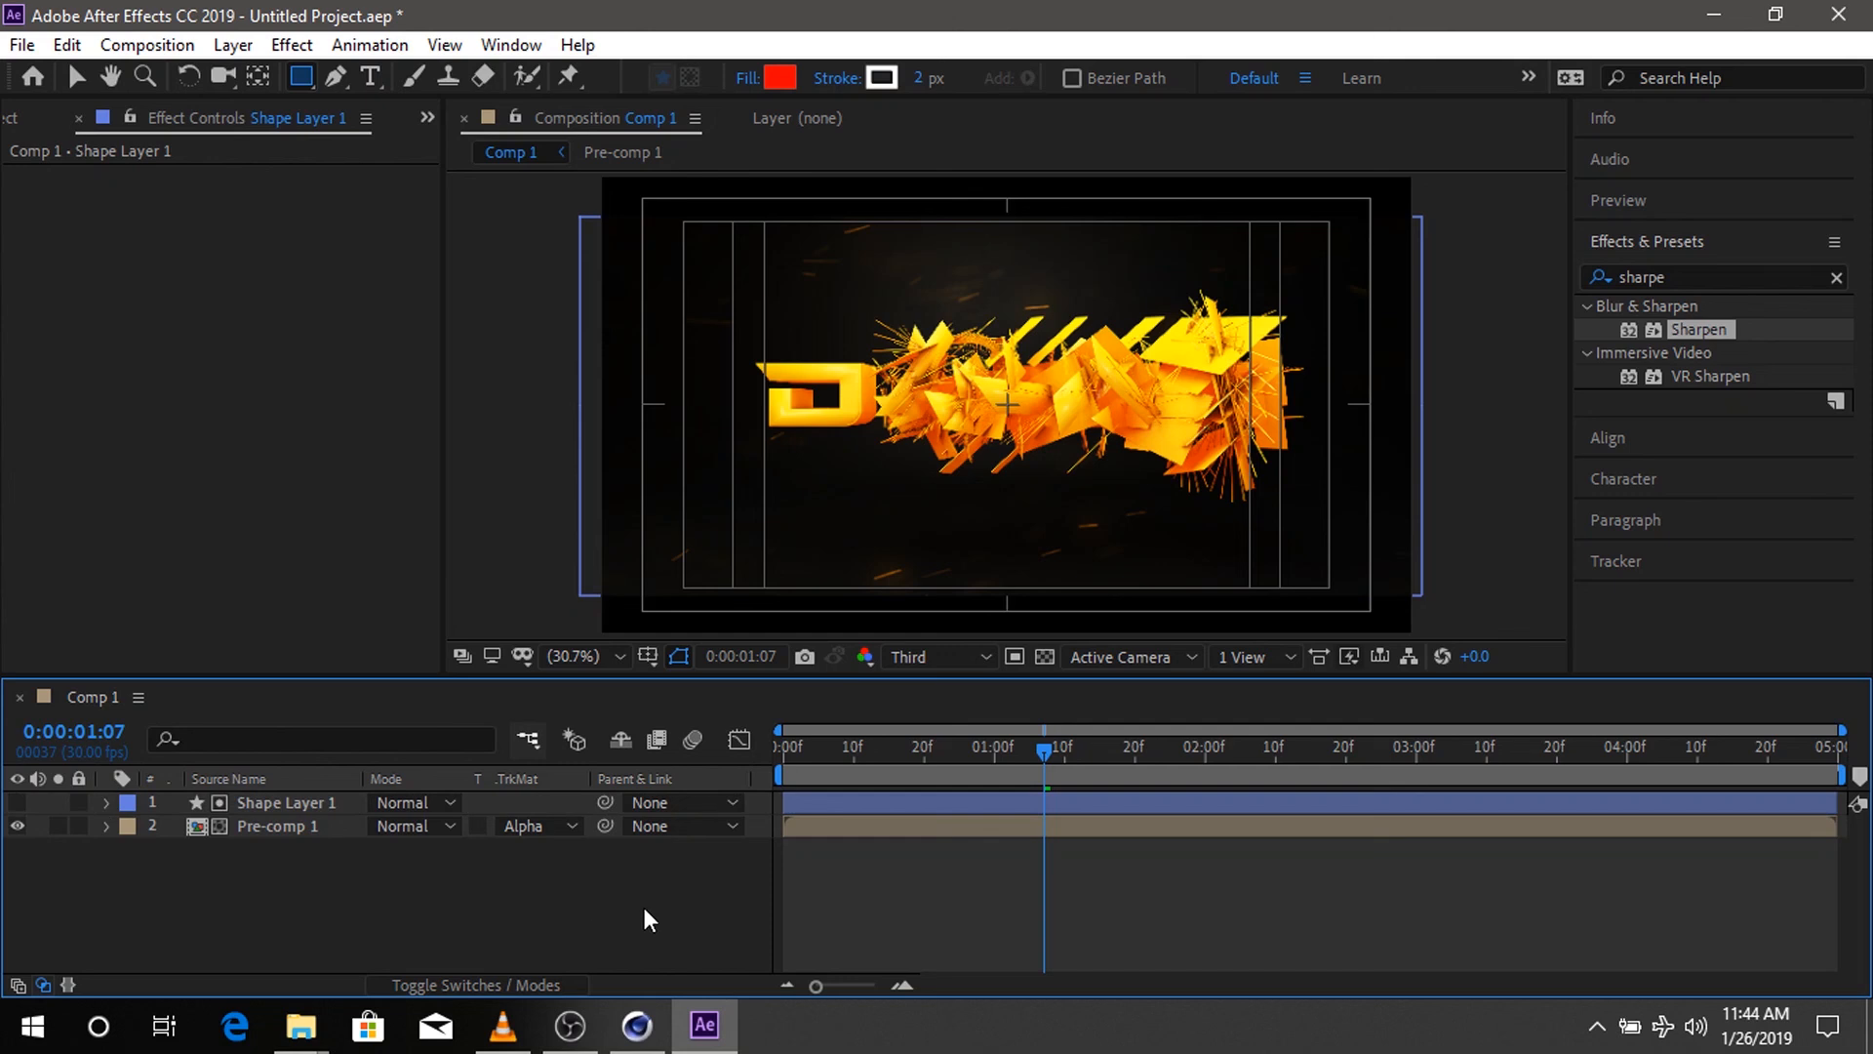
- Hide the Title/Action Safe guides in the composition view
click(696, 672)
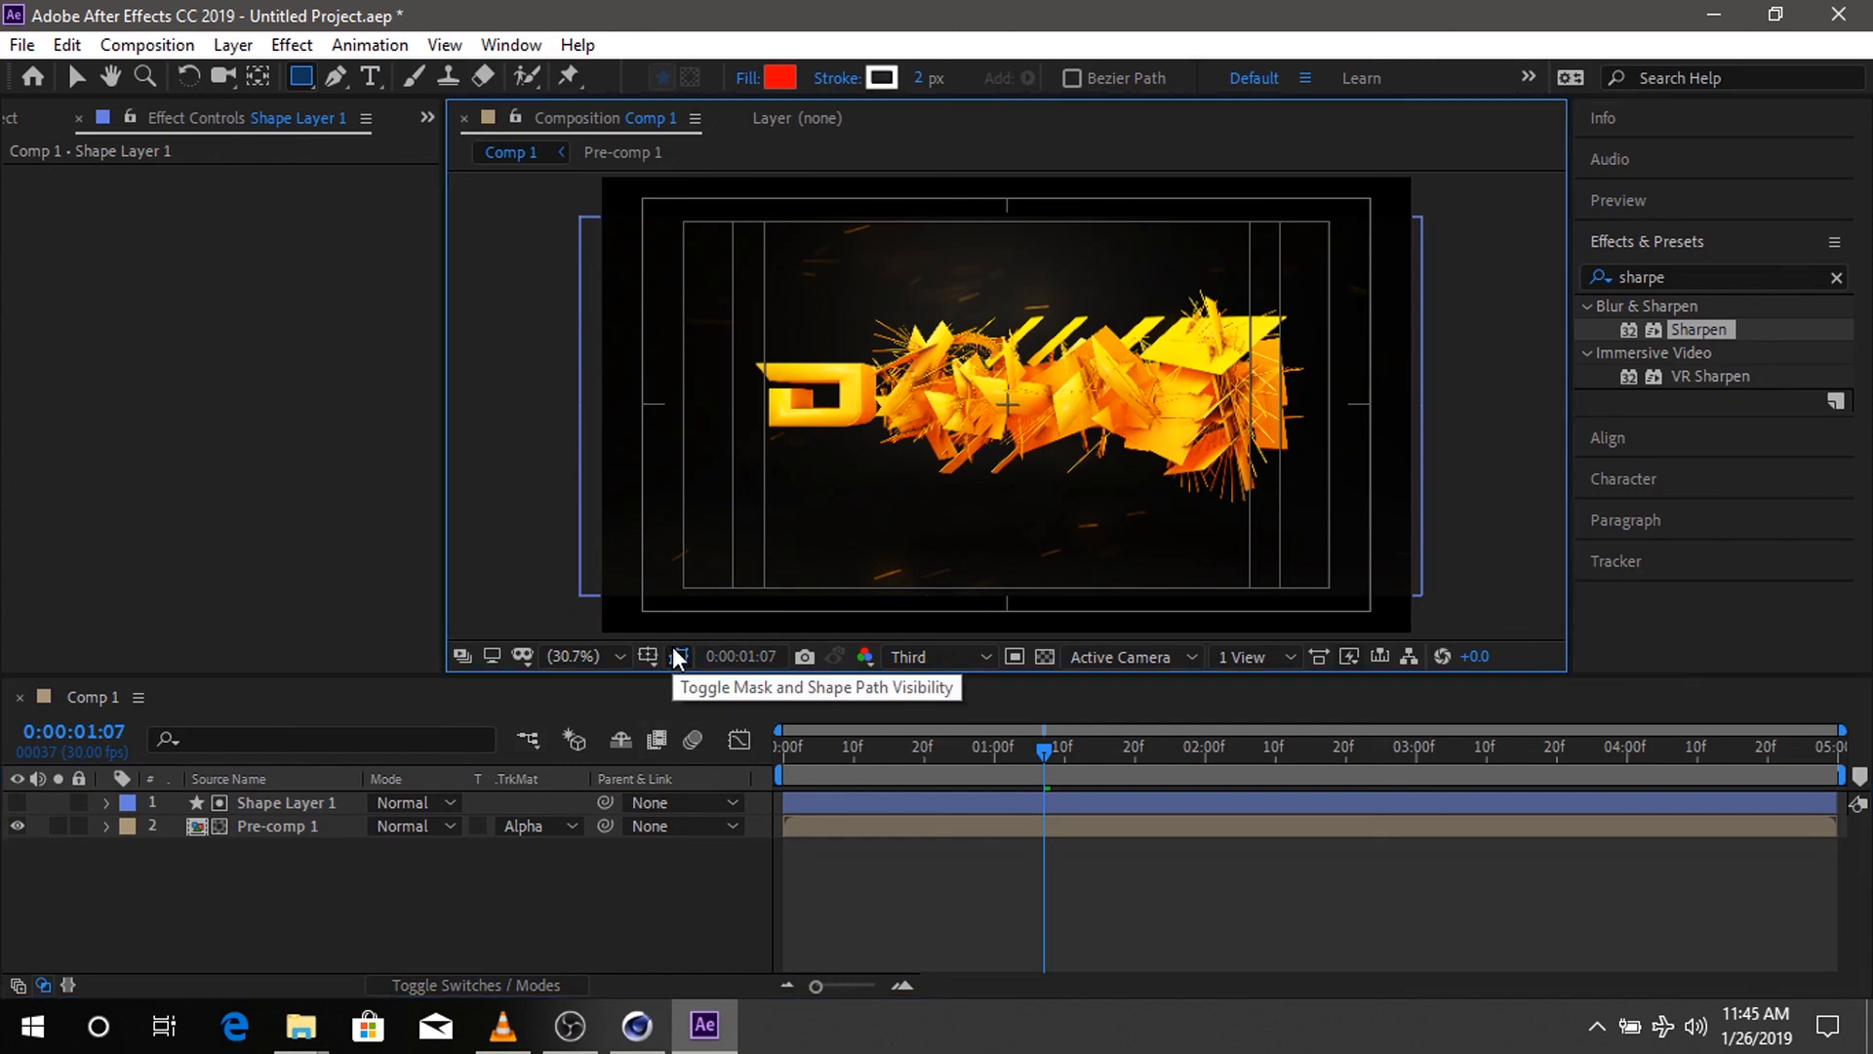
click(648, 656)
click(675, 686)
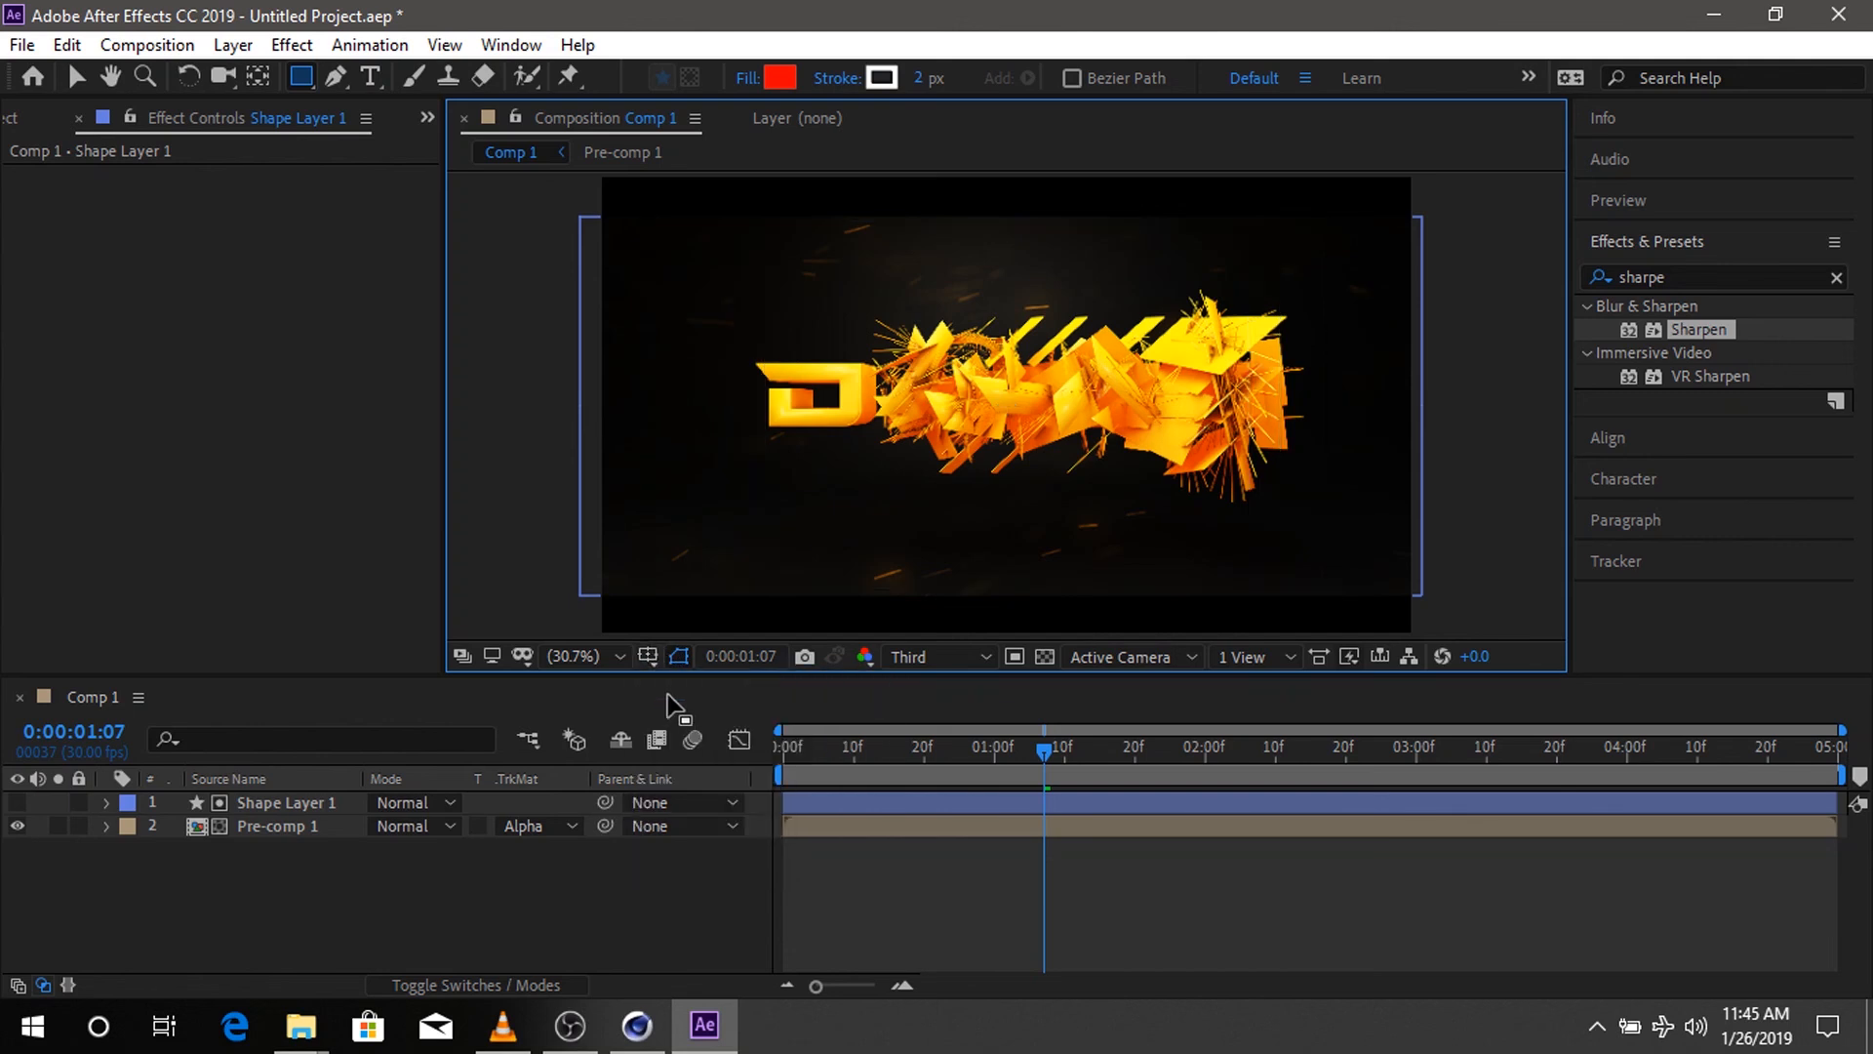
click(544, 910)
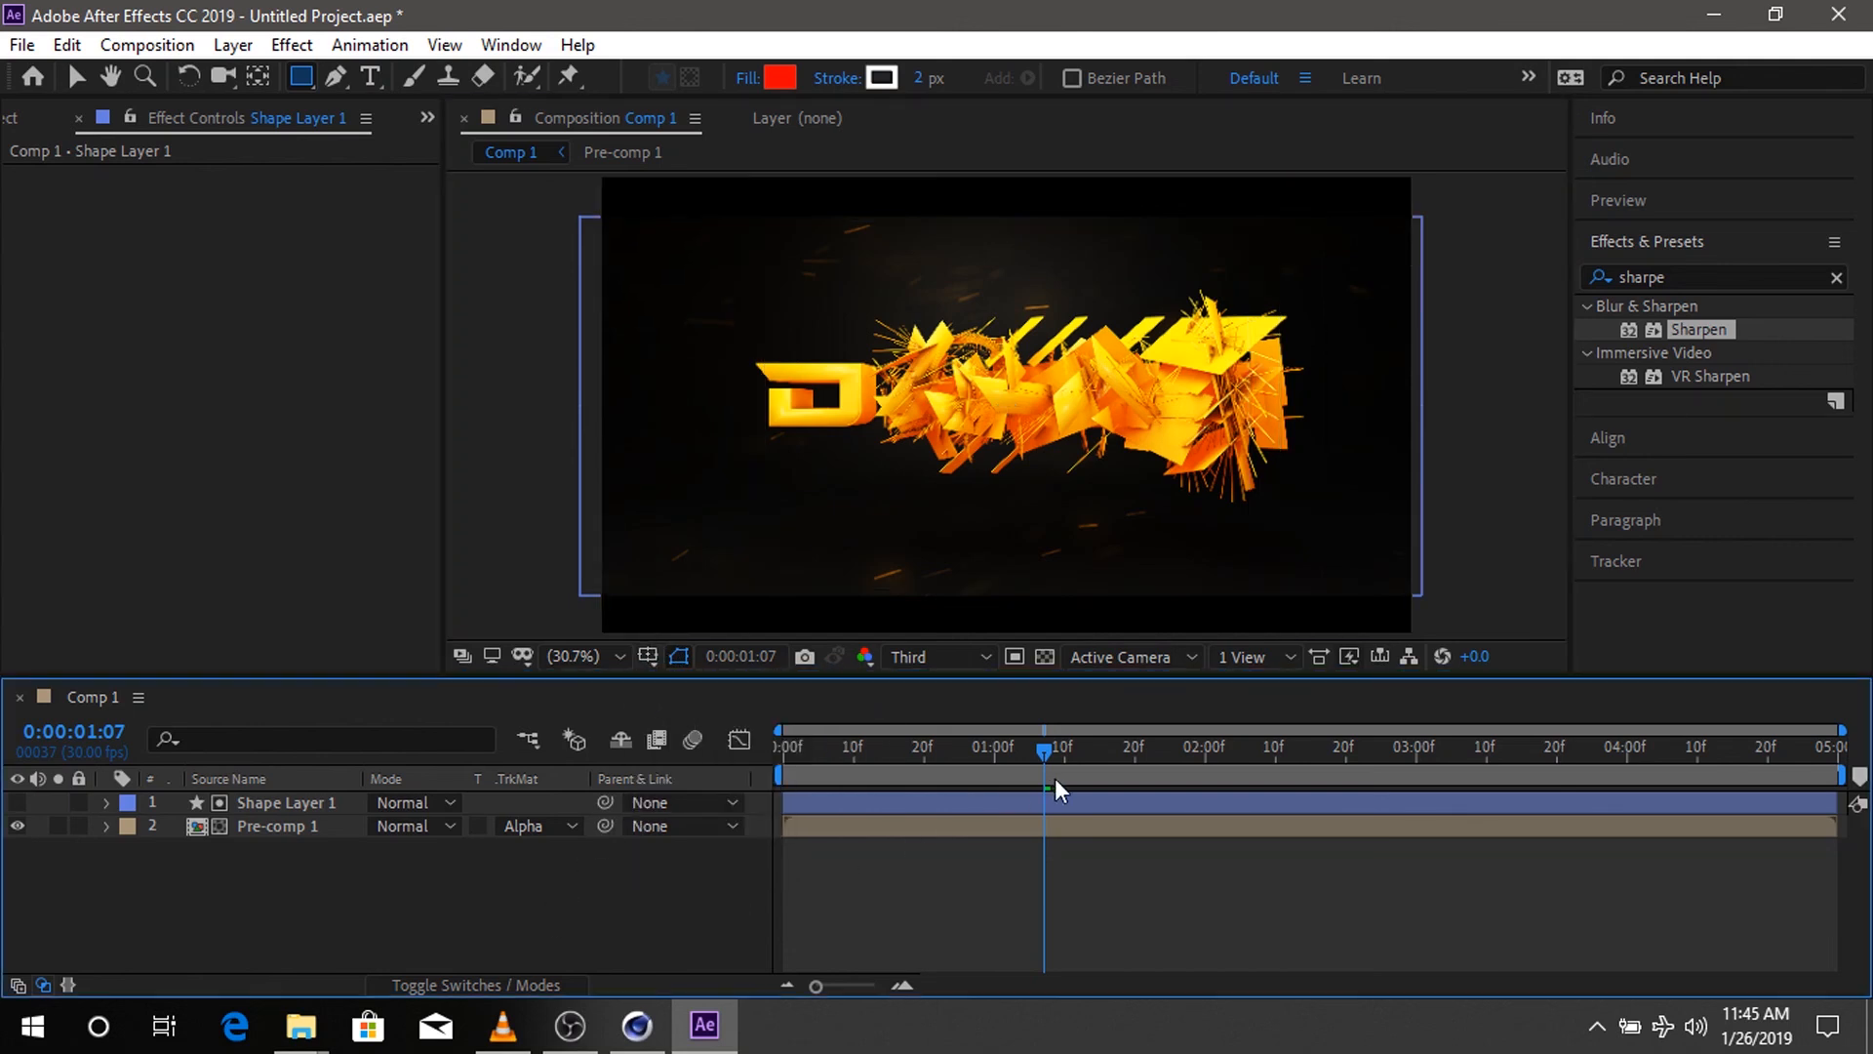
- Play the finished composition from frame 0 and scrub through the title animation to about 0:00:04:02
drag(1044, 749, 777, 878)
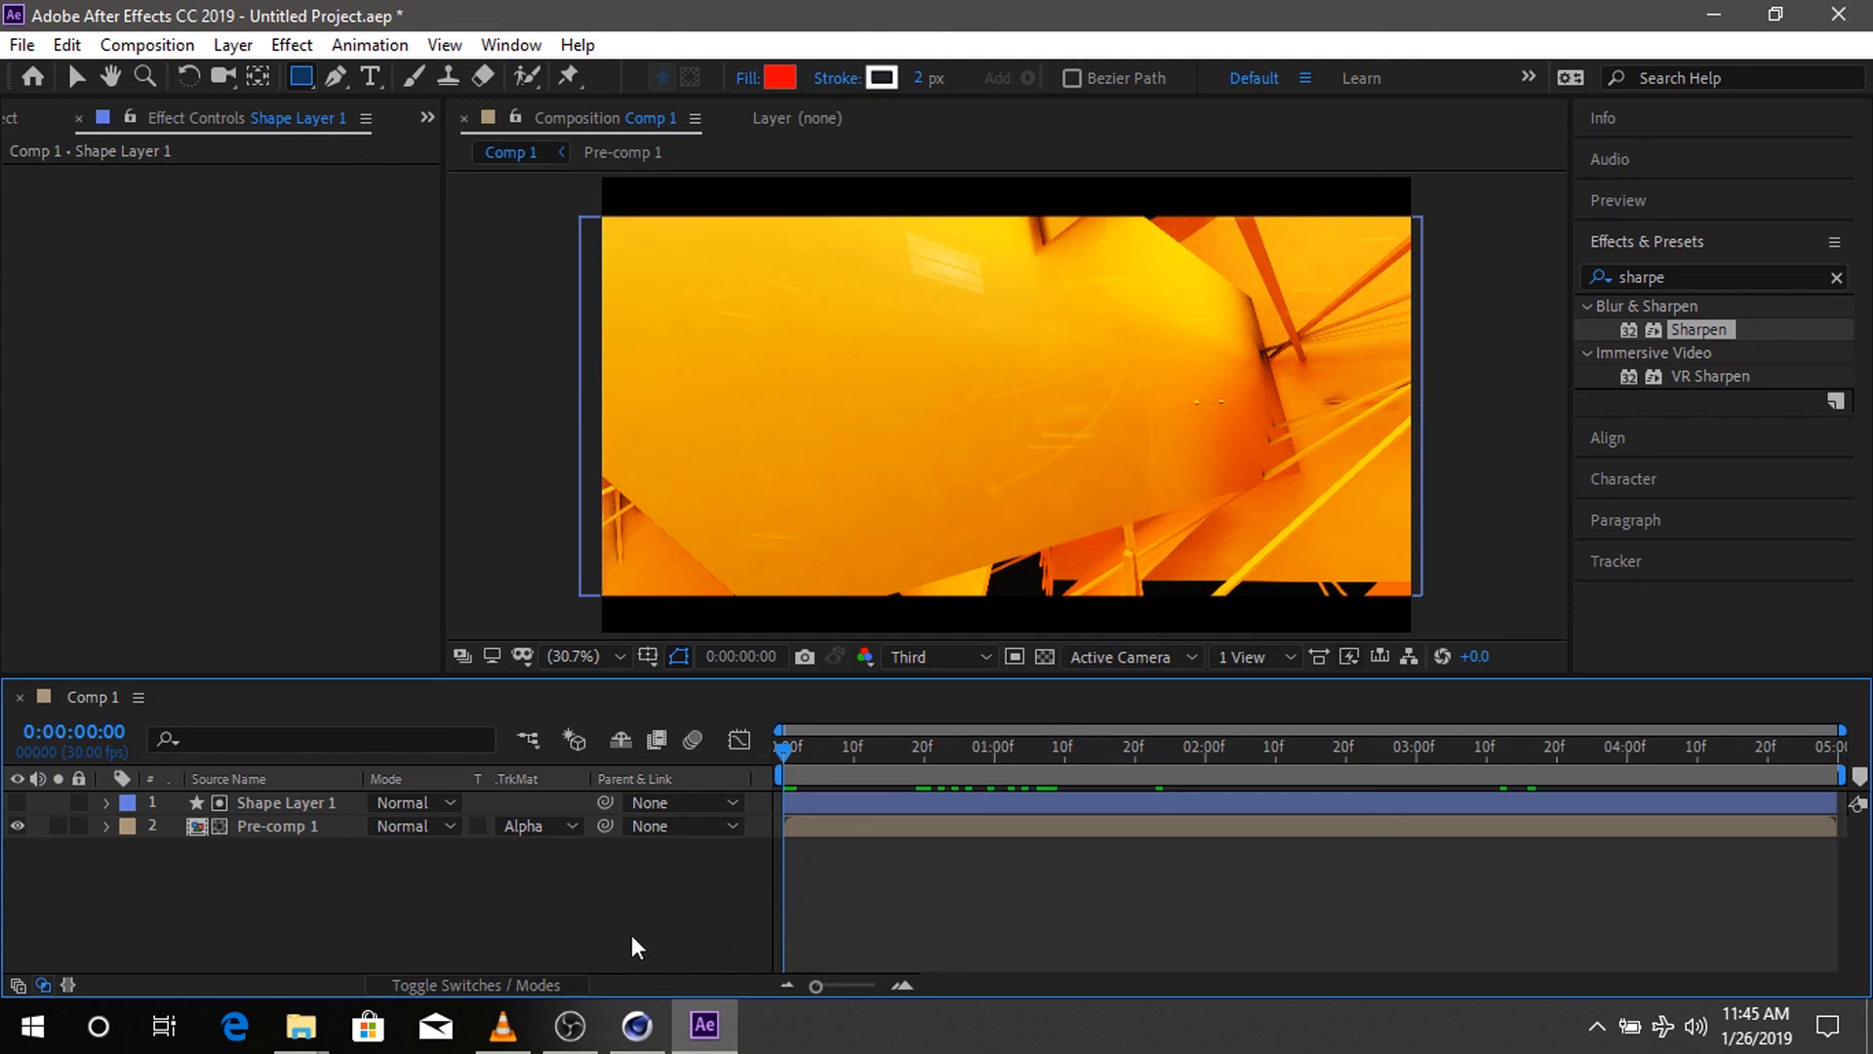
key(space)
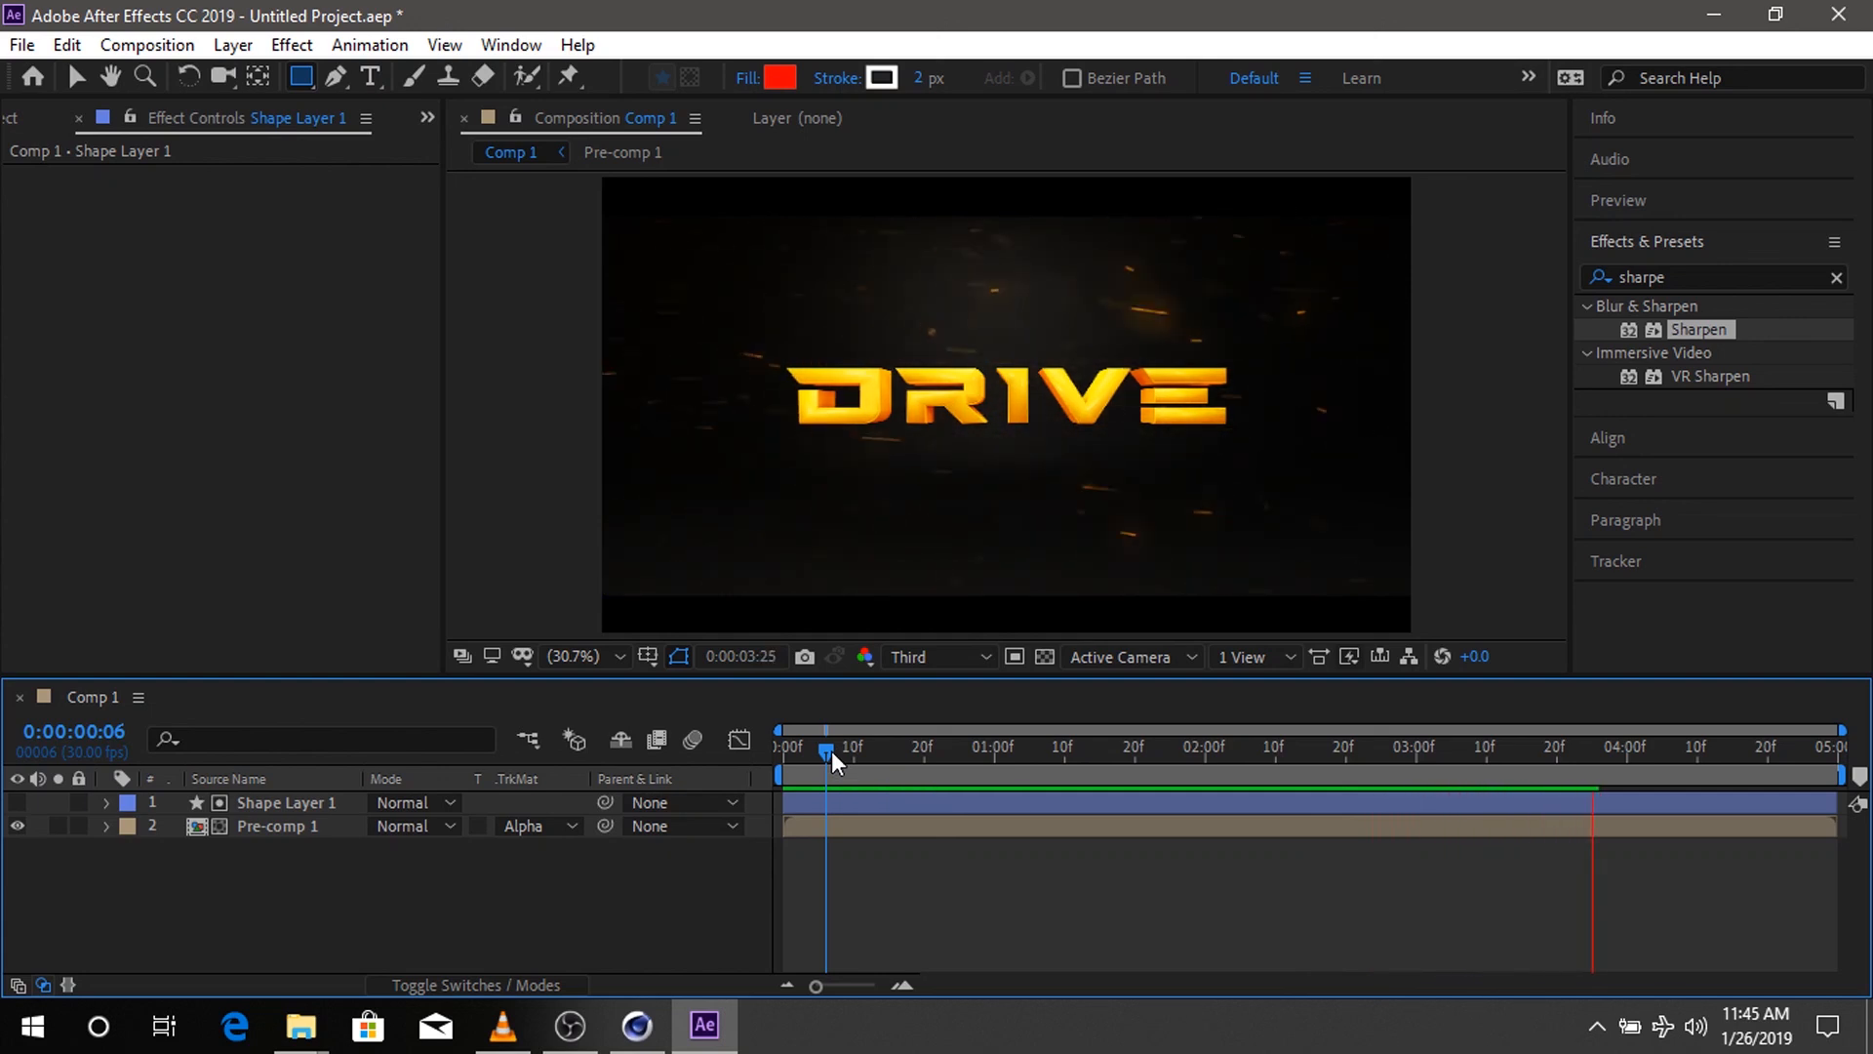
drag(831, 752, 1246, 907)
drag(1098, 884, 1213, 919)
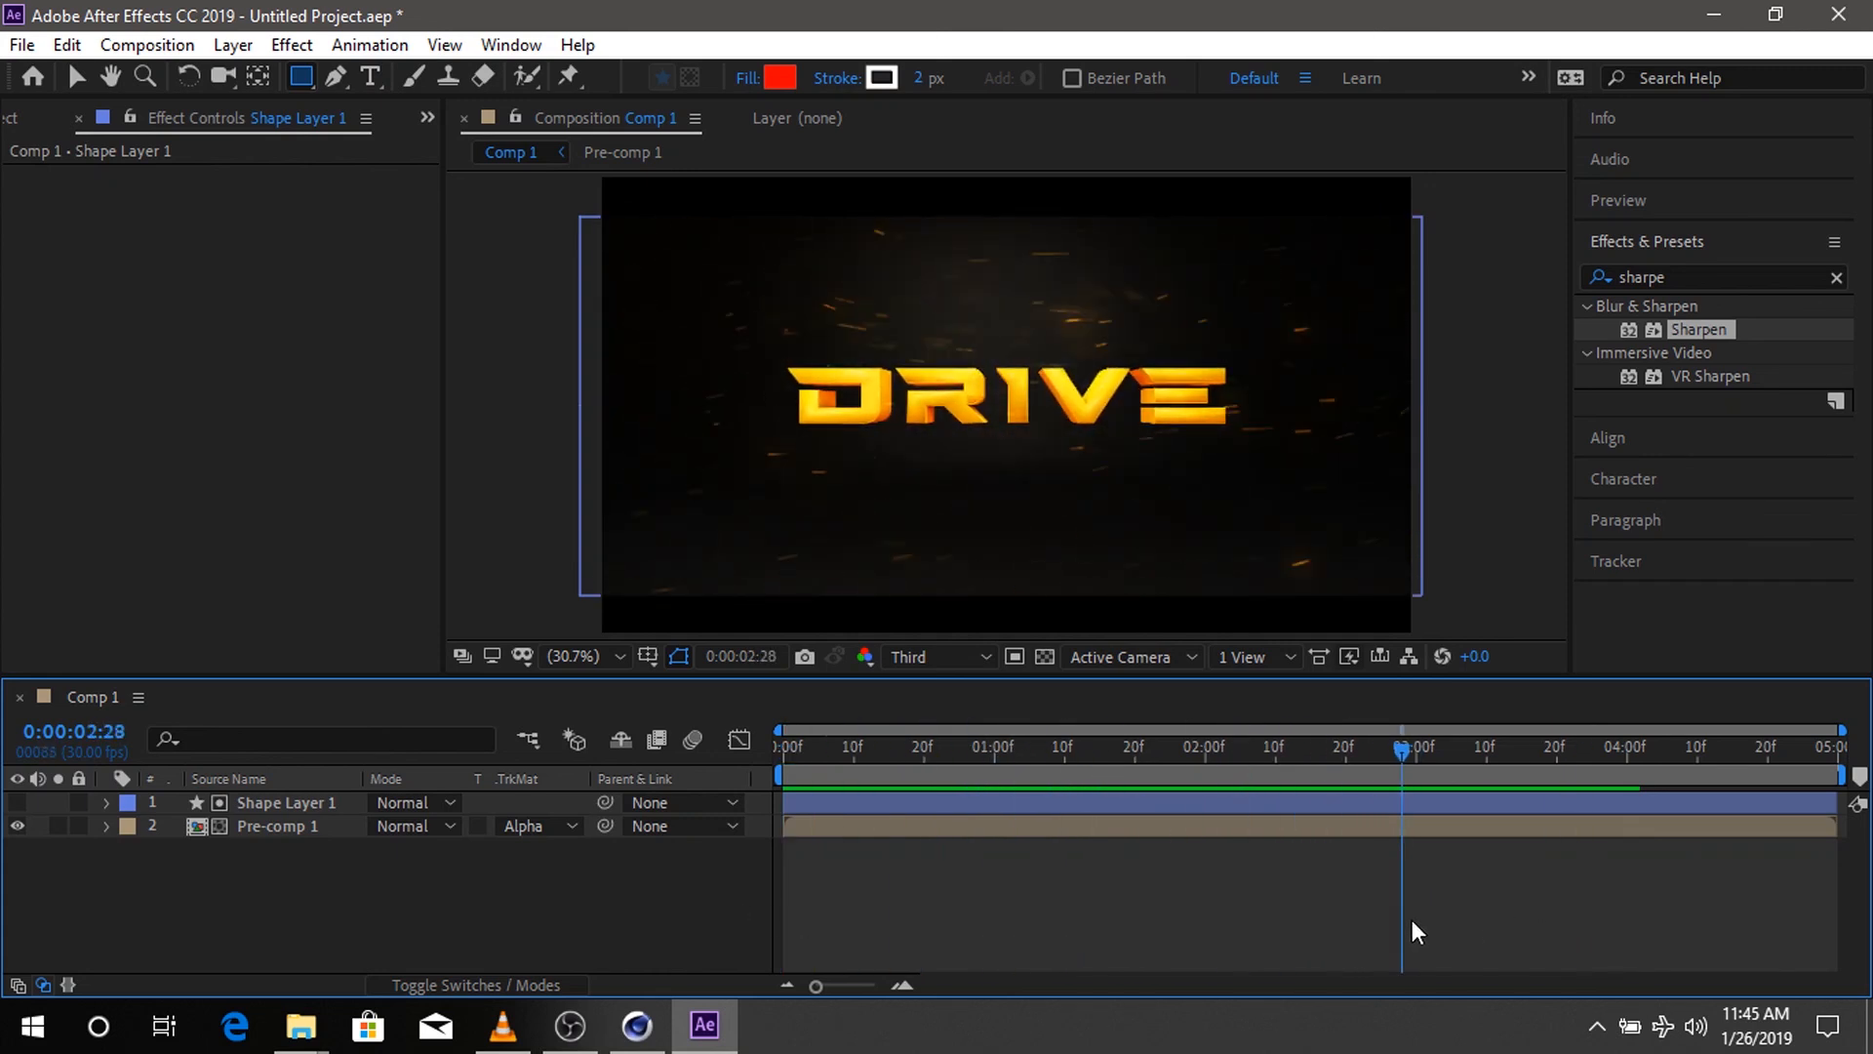
drag(1437, 921, 1645, 929)
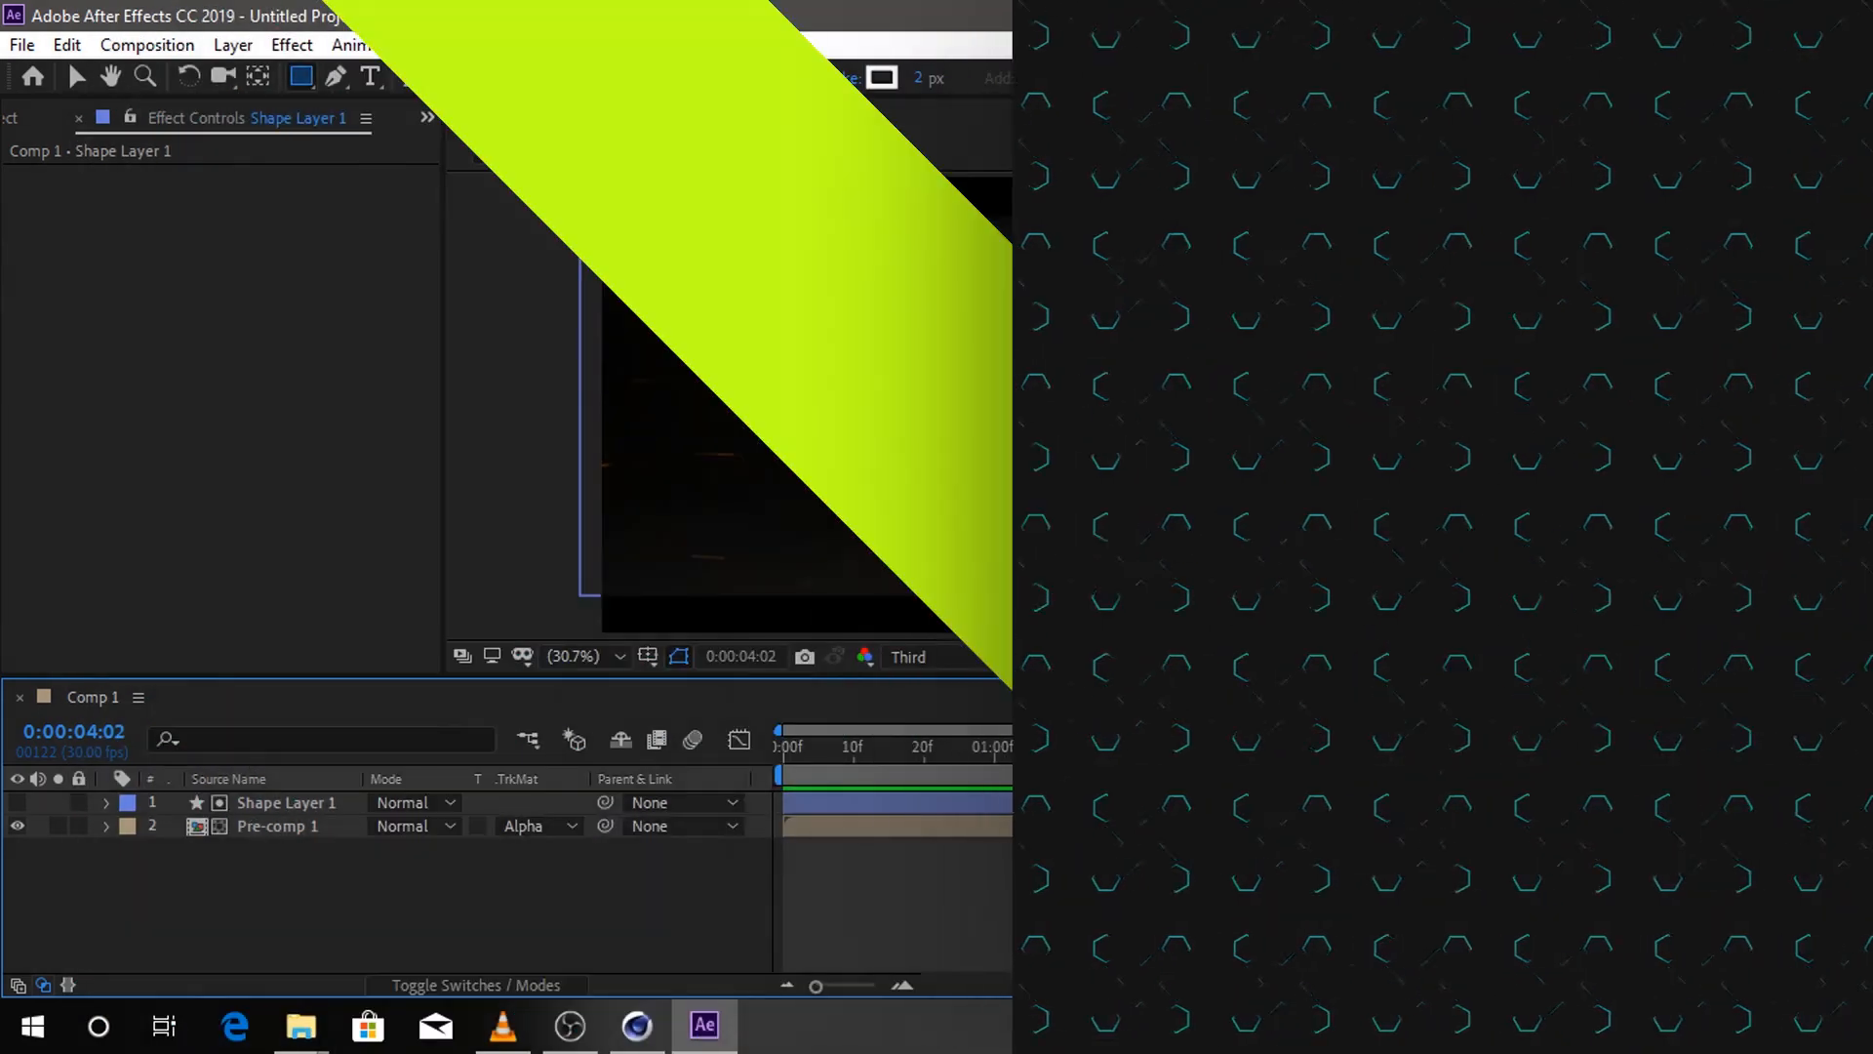